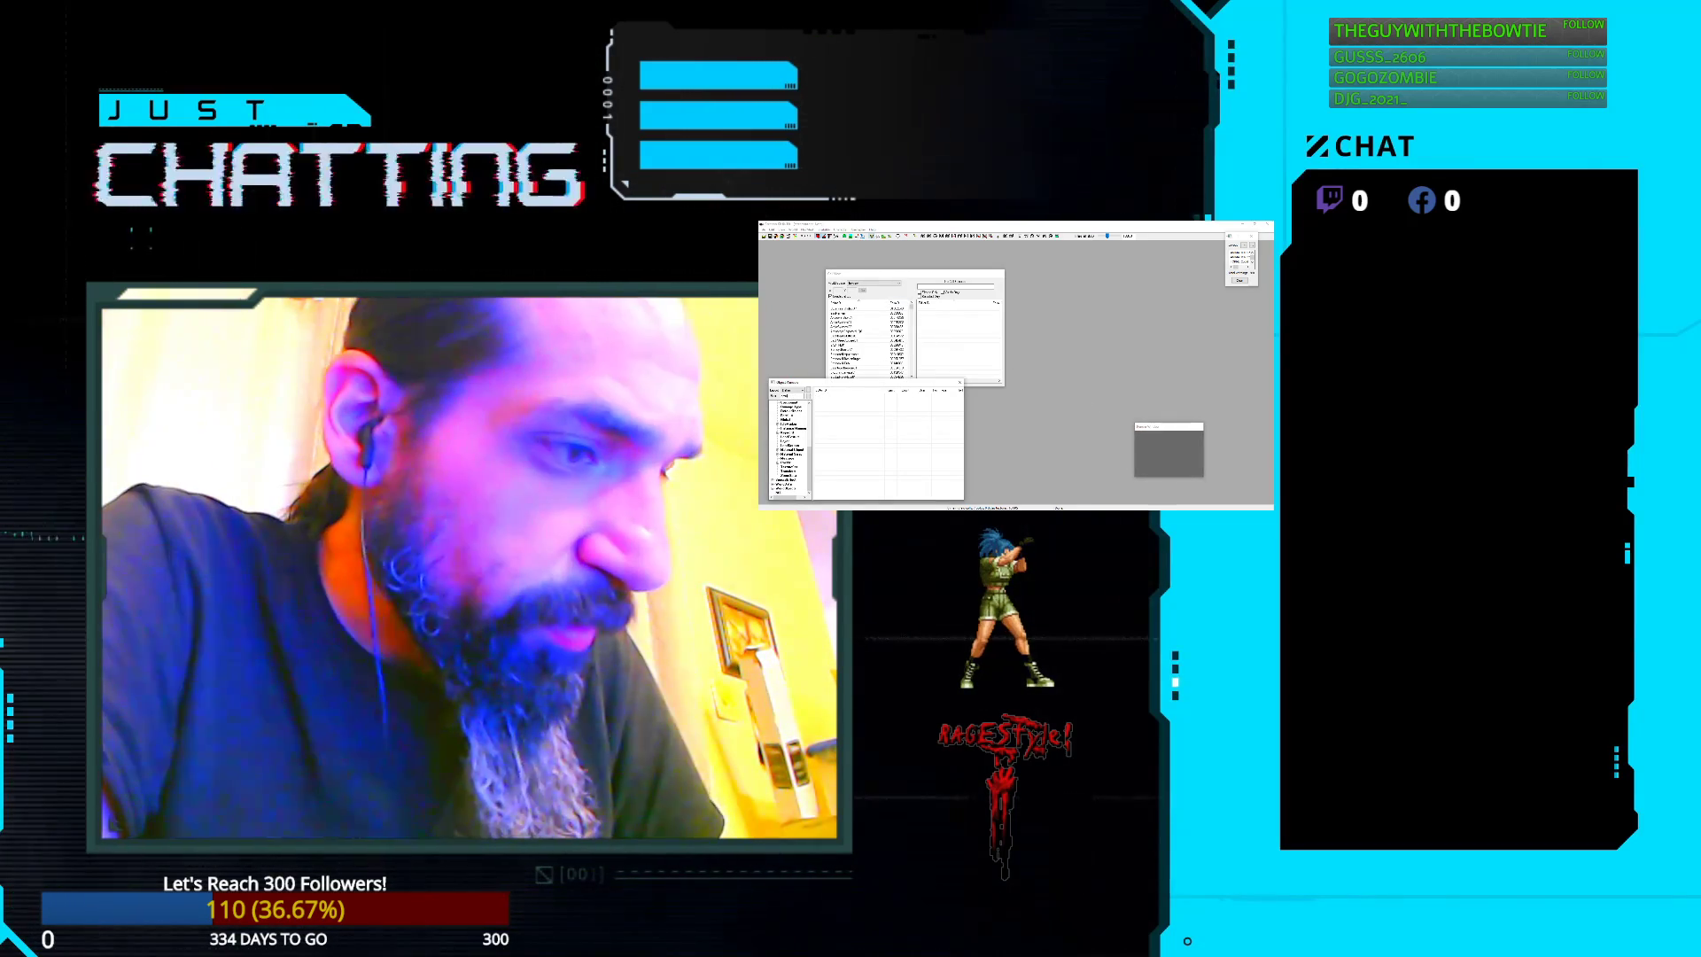
- Filter the objects by emmanuel, open 00EmmanuelQuest, and bring up the voice file entry of scene 00EQ1's Start Greeting response
{"action": "type", "text": "or"}
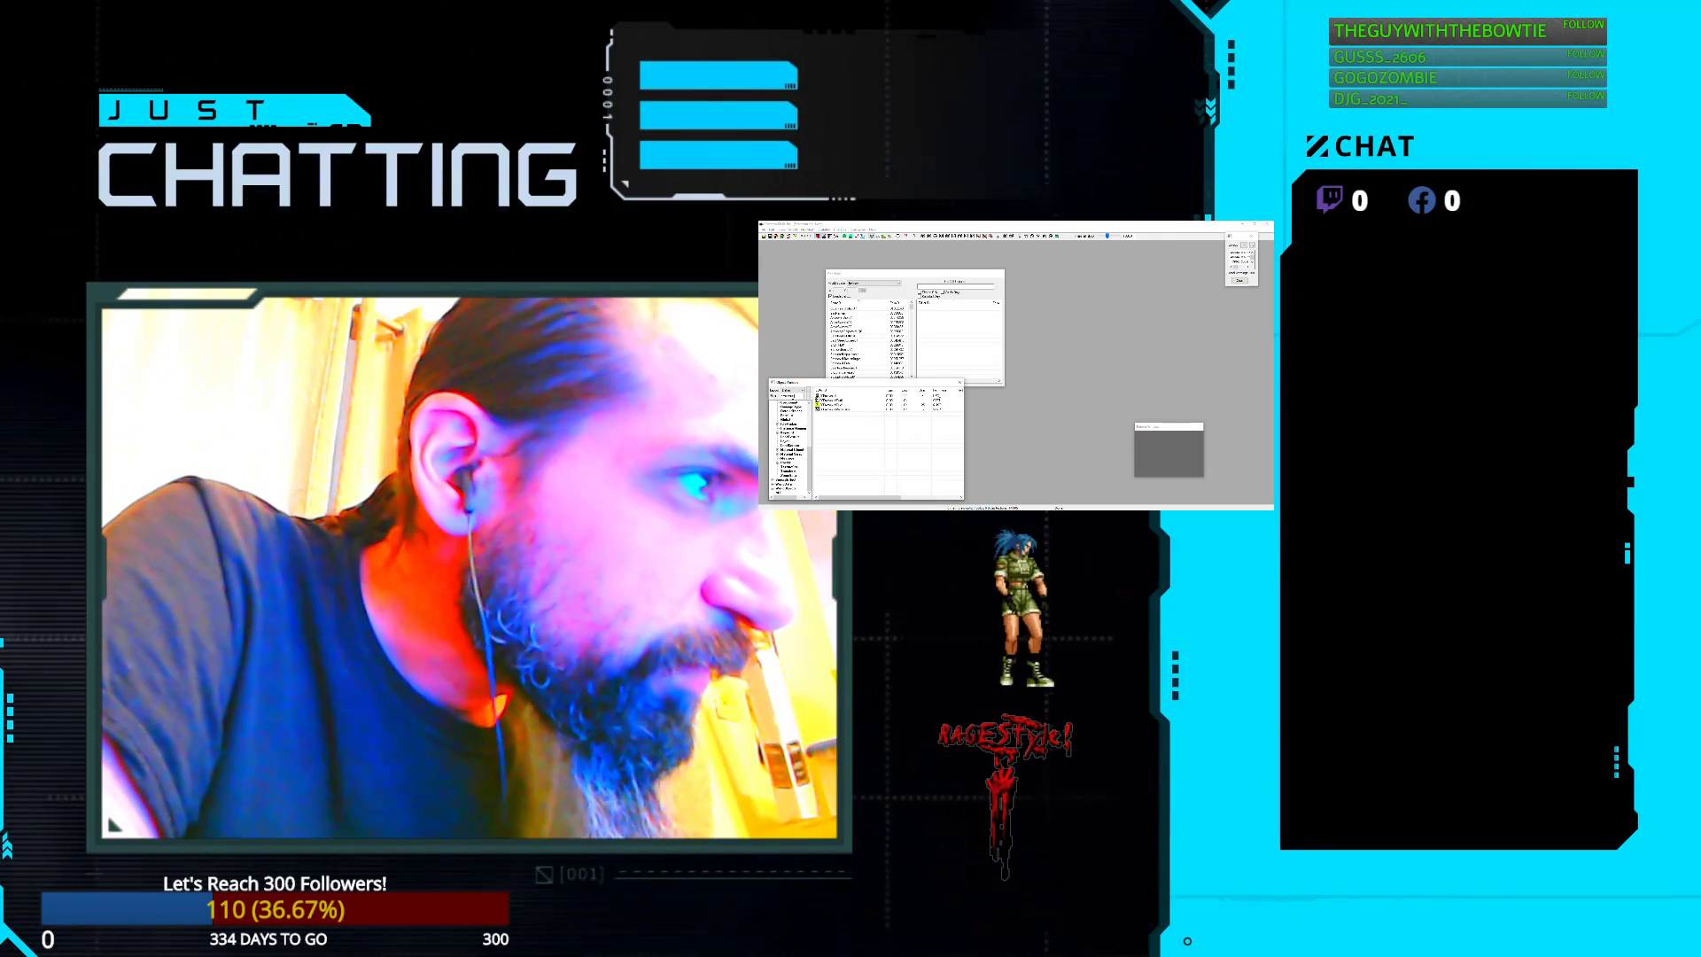
{"action": "double_click", "coordinate": [833, 405]}
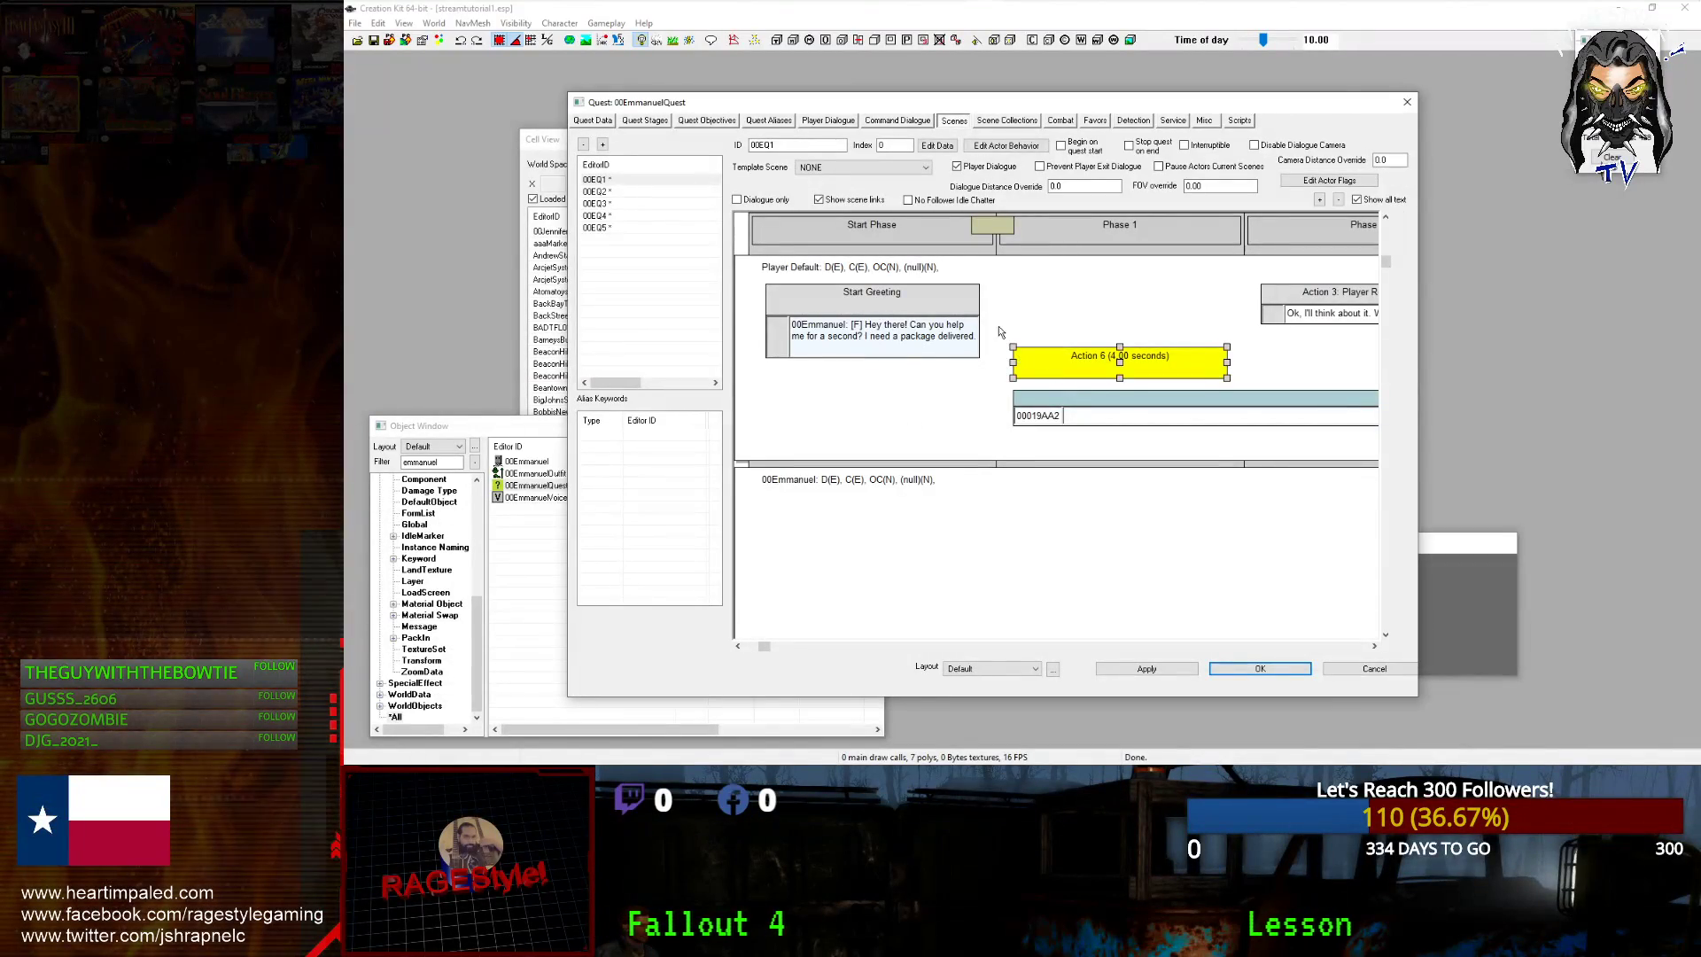
{"action": "left_click", "coordinate": [905, 372]}
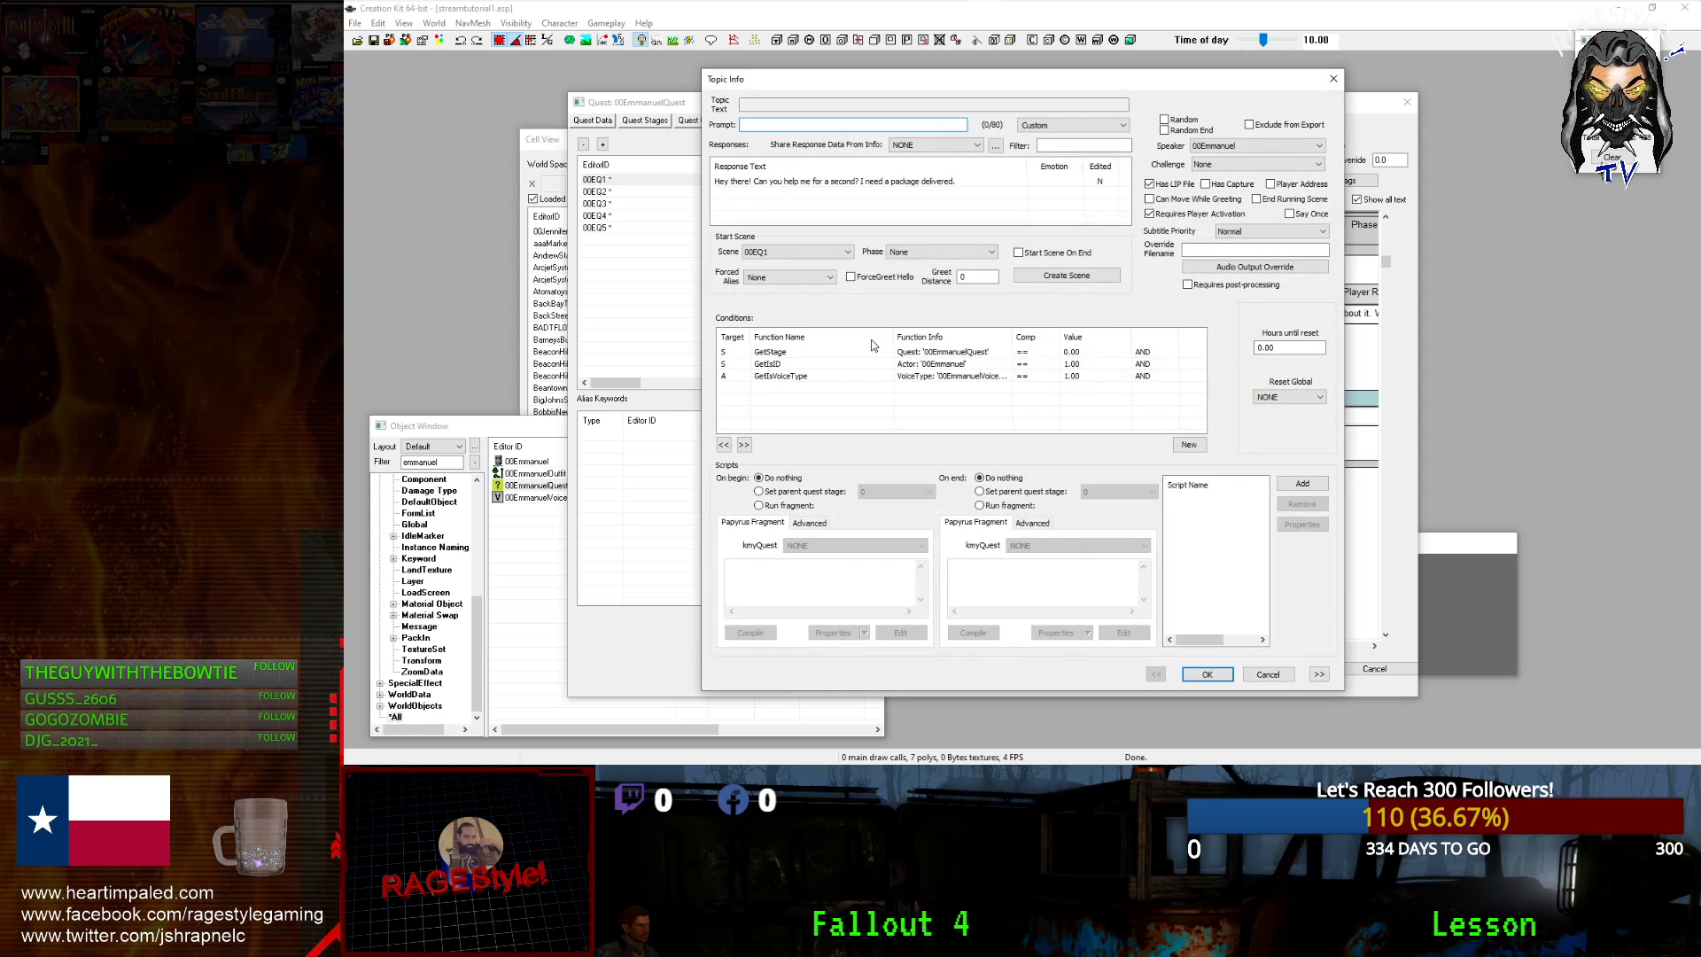
{"action": "double_click", "coordinate": [842, 181]}
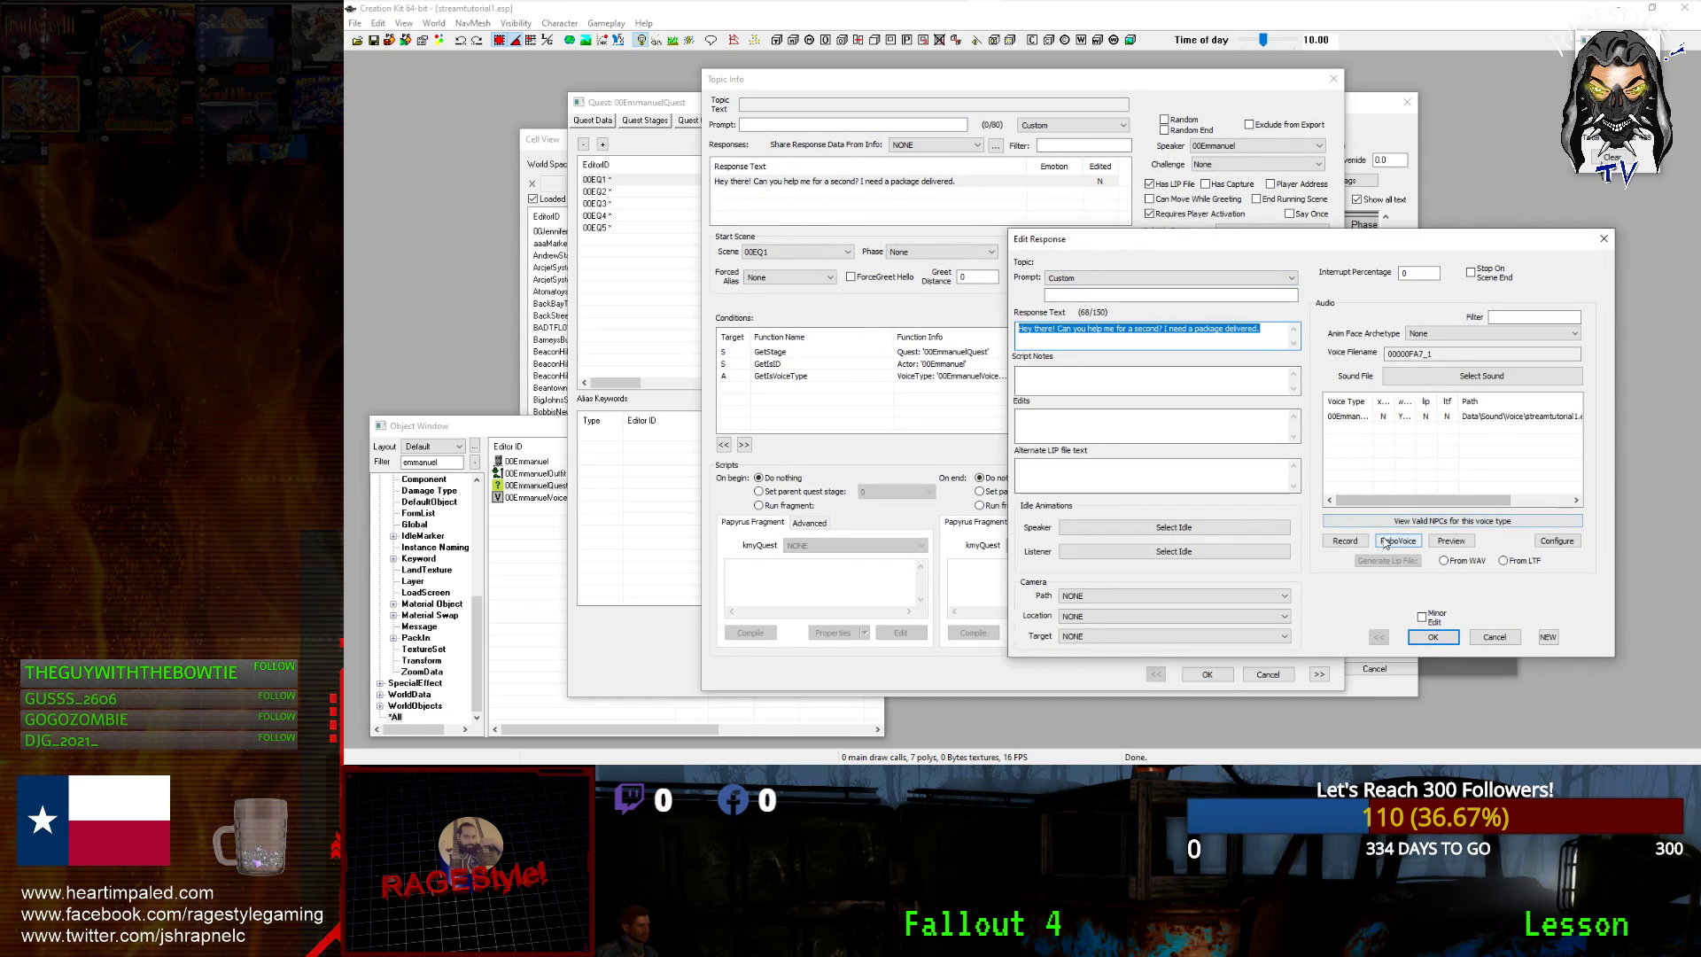
{"action": "left_click", "coordinate": [1426, 418]}
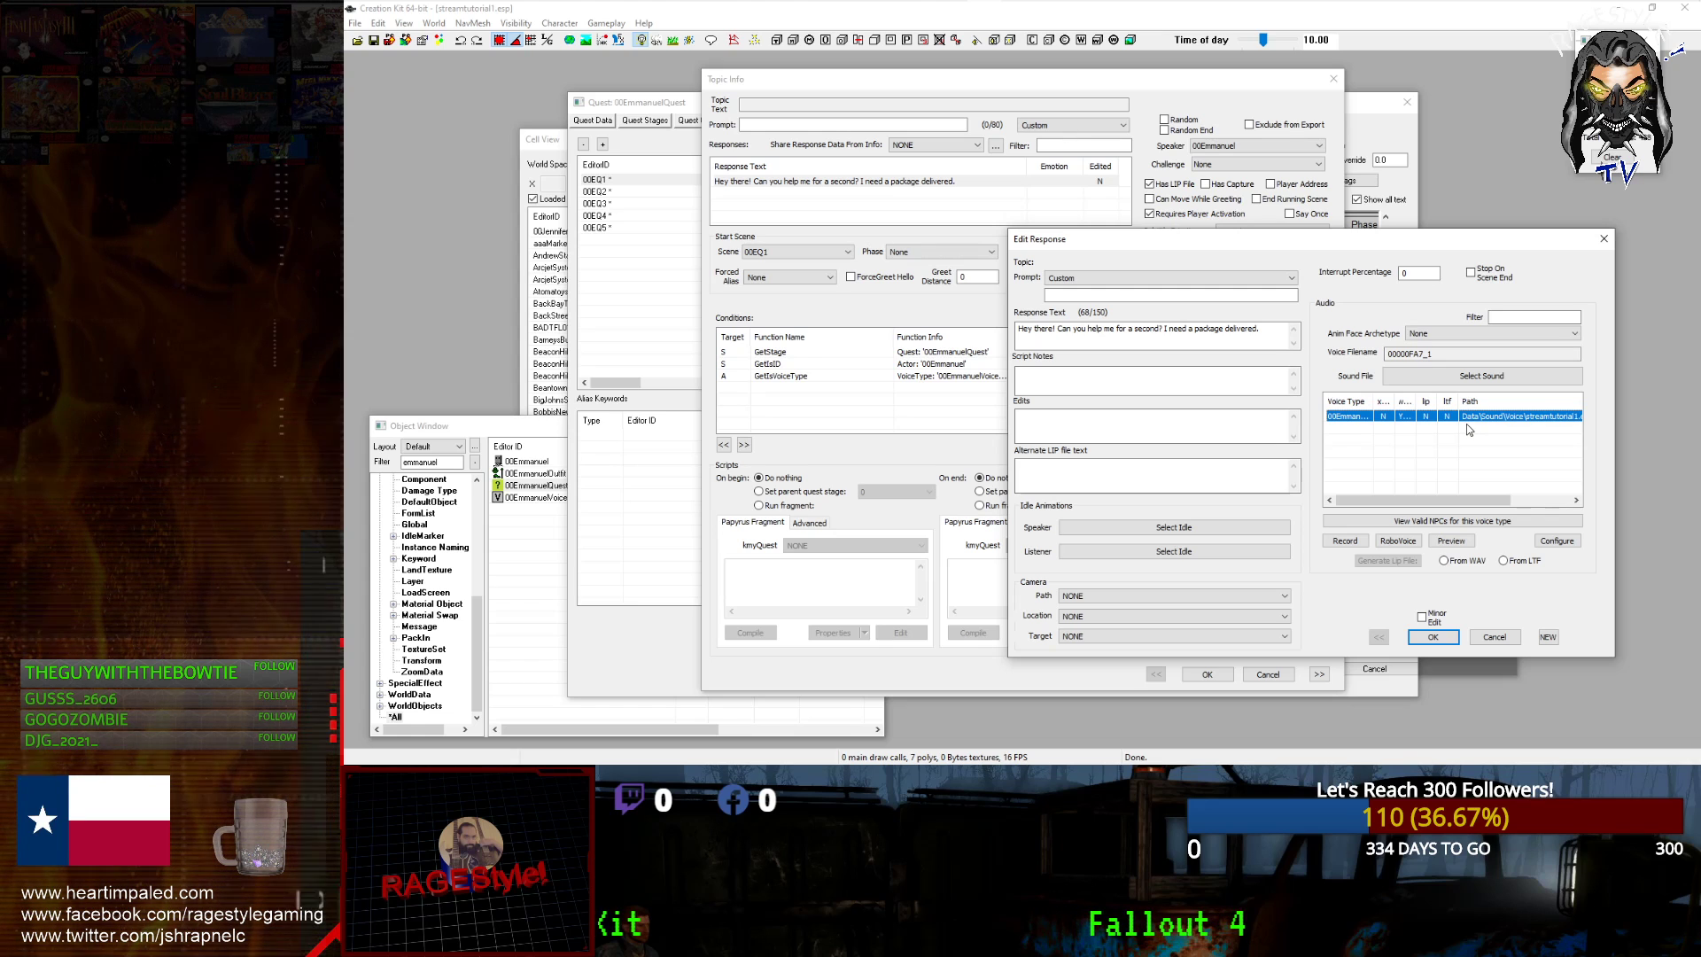
{"action": "key", "text": "super"}
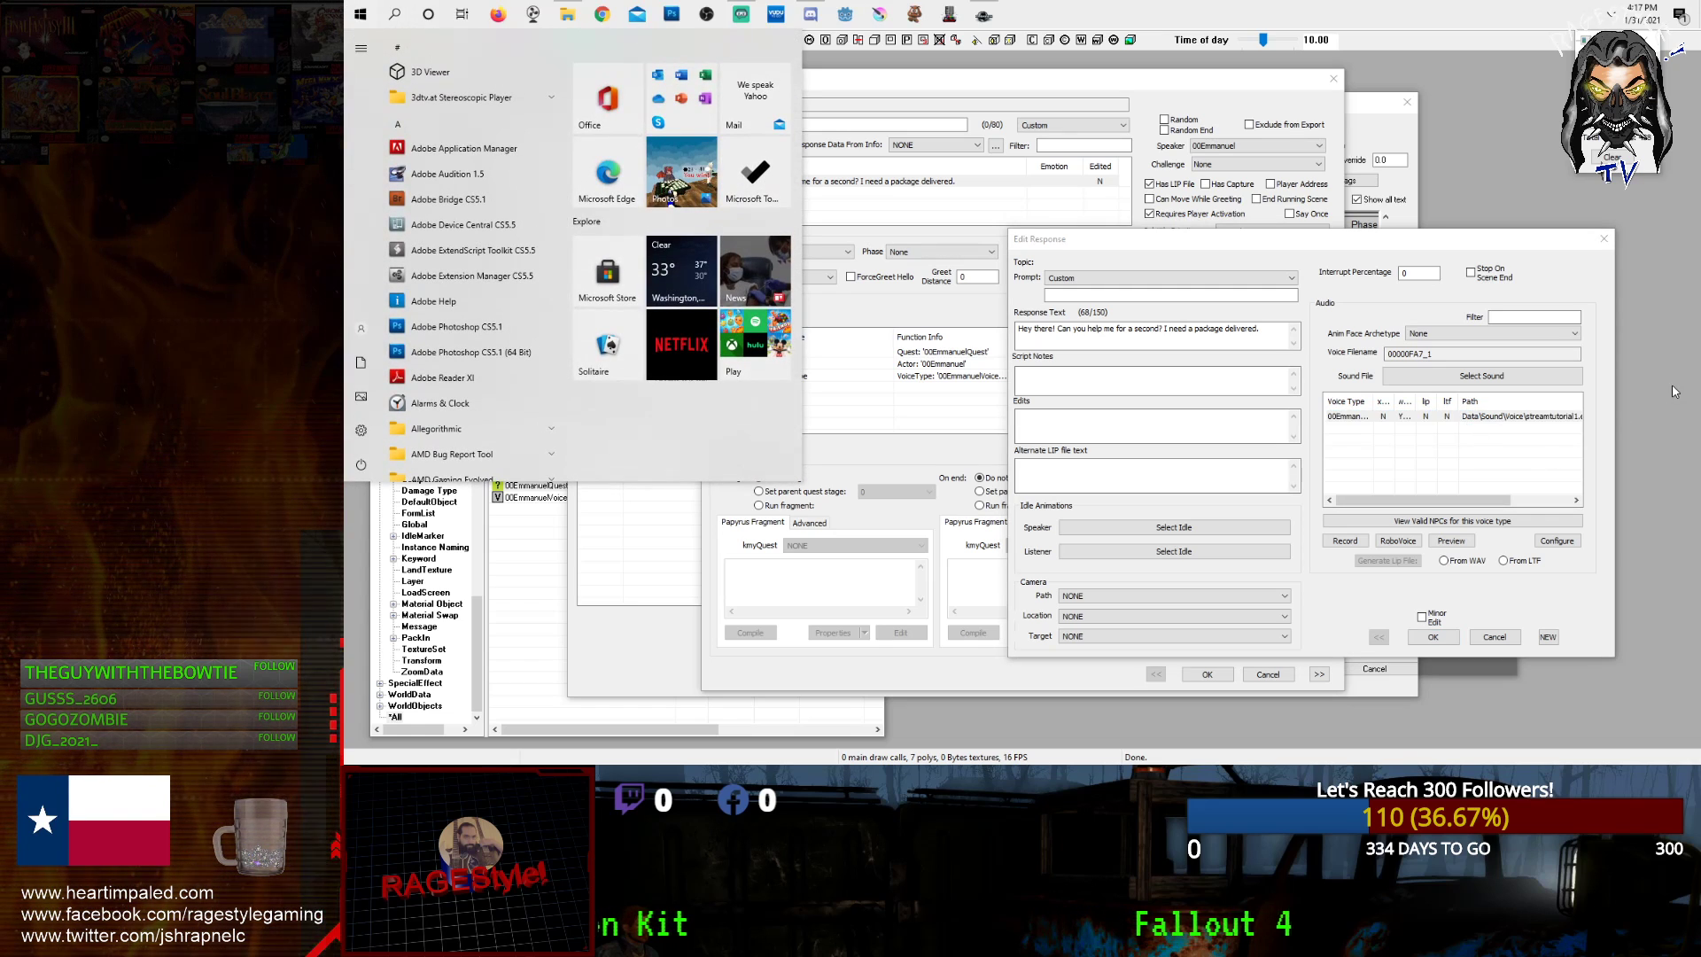
{"action": "left_click", "coordinate": [1667, 387]}
{"action": "key", "text": "alt+w"}
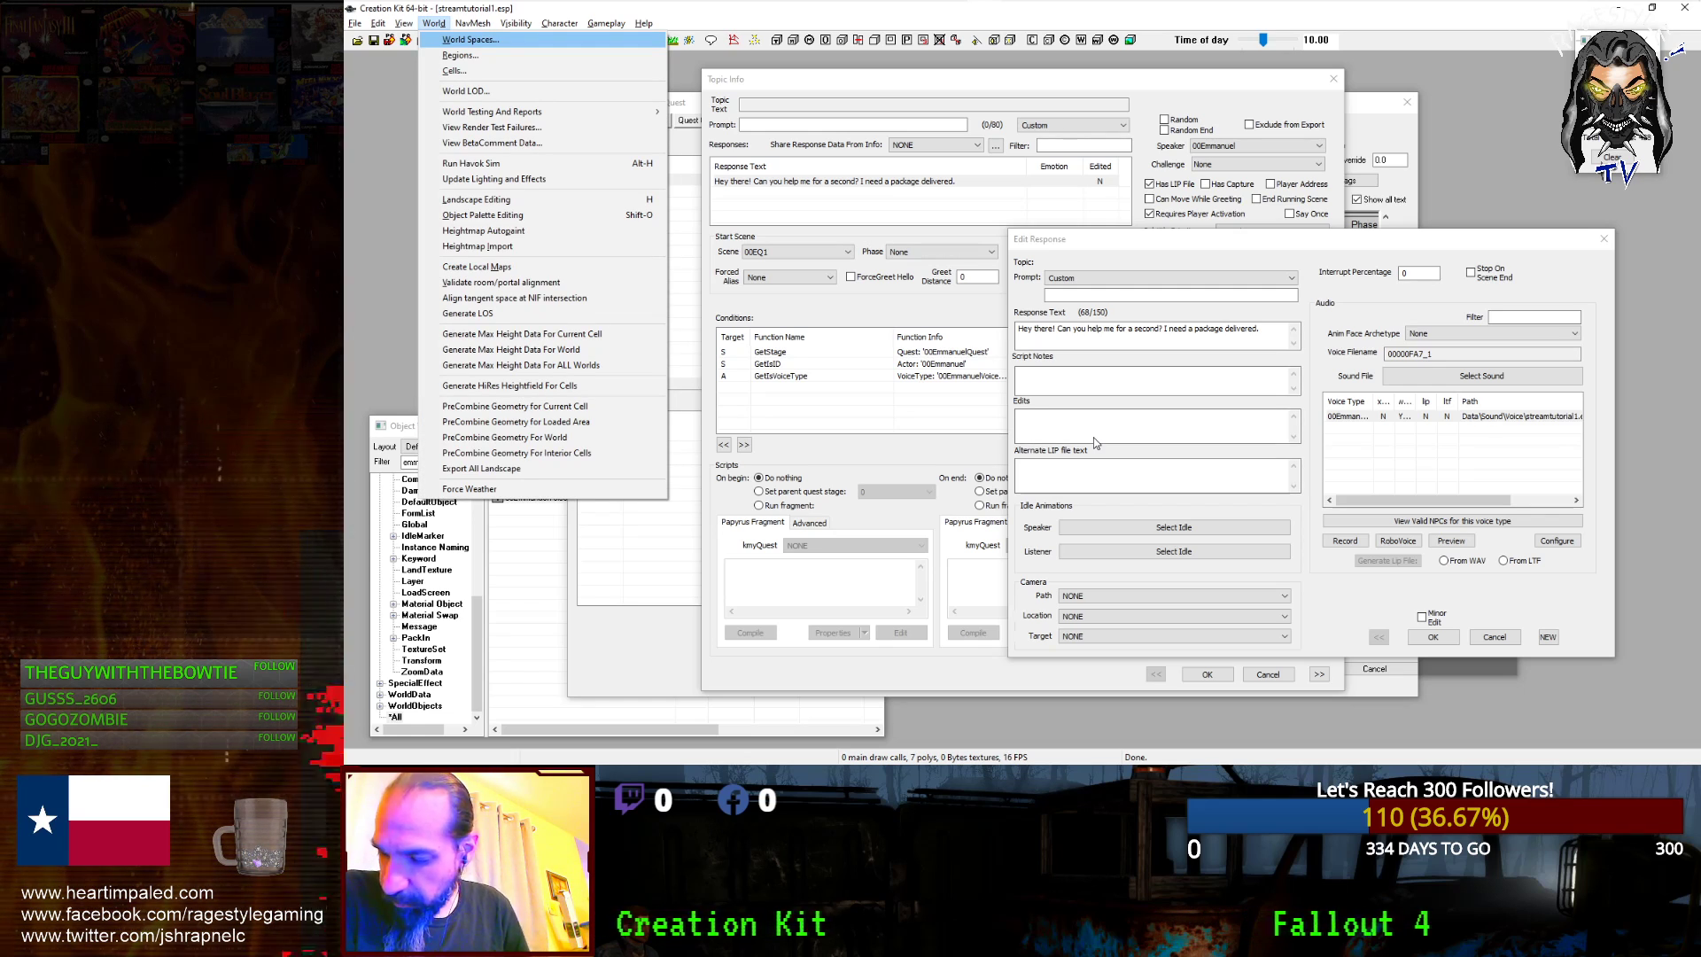
{"action": "left_click", "coordinate": [1070, 335]}
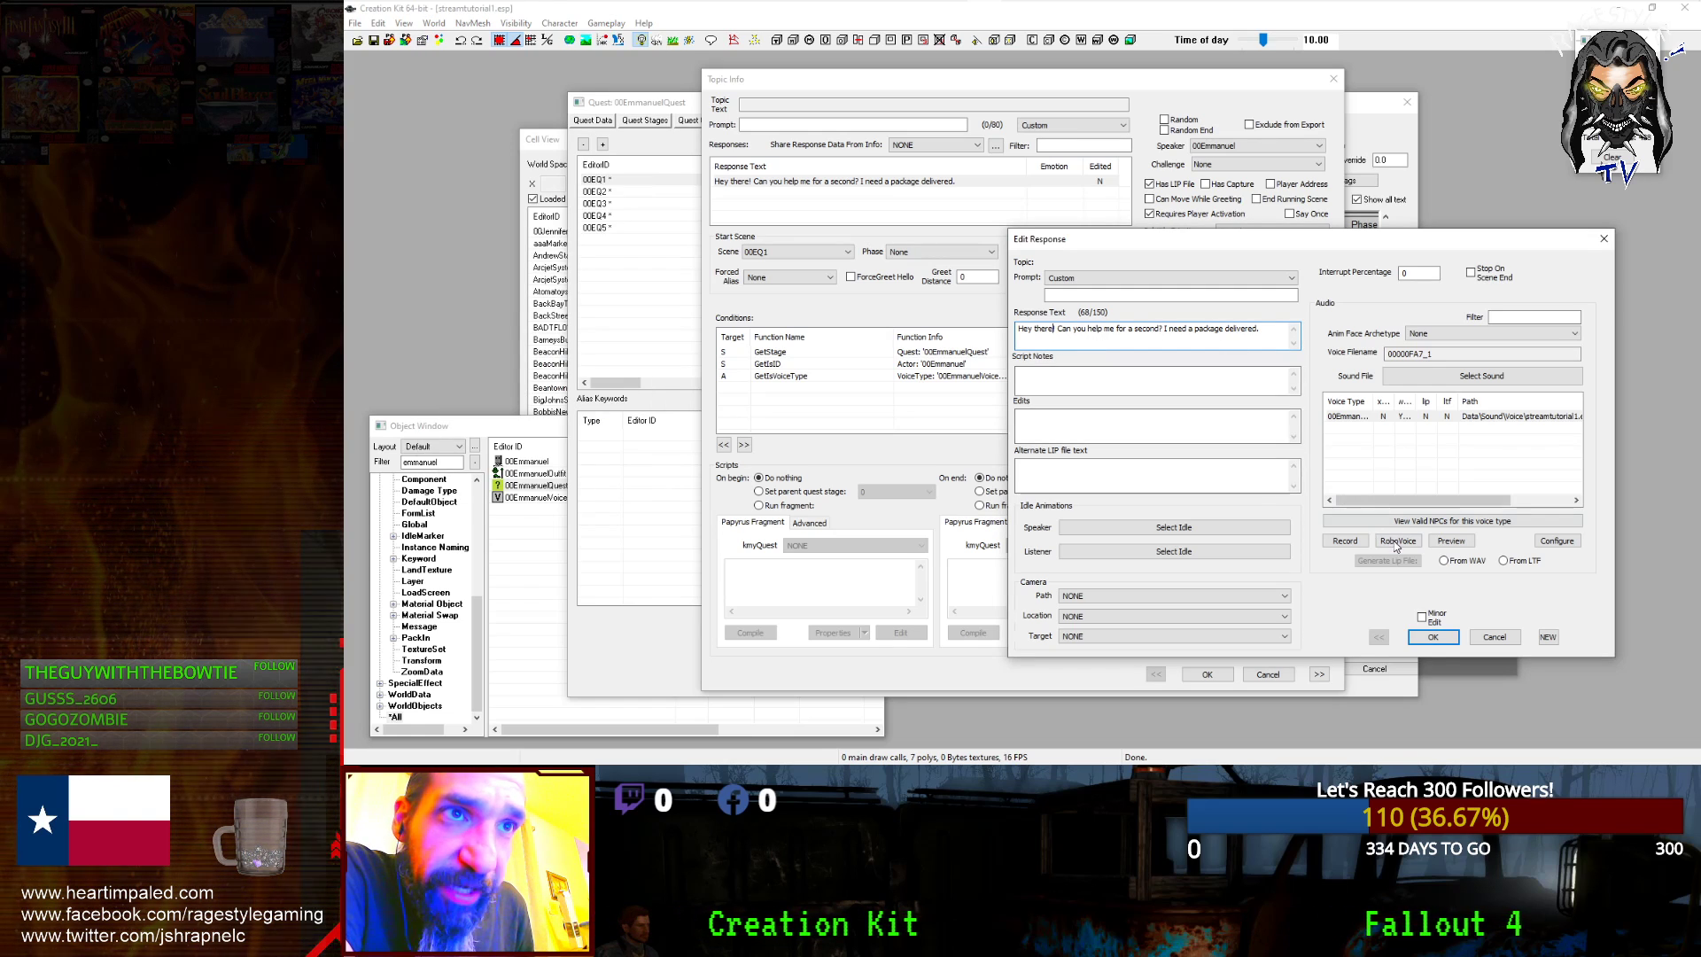
- Try the From WAV lip file option on the greeting's voice entry and close the response and its topic info
{"action": "left_click", "coordinate": [1496, 418]}
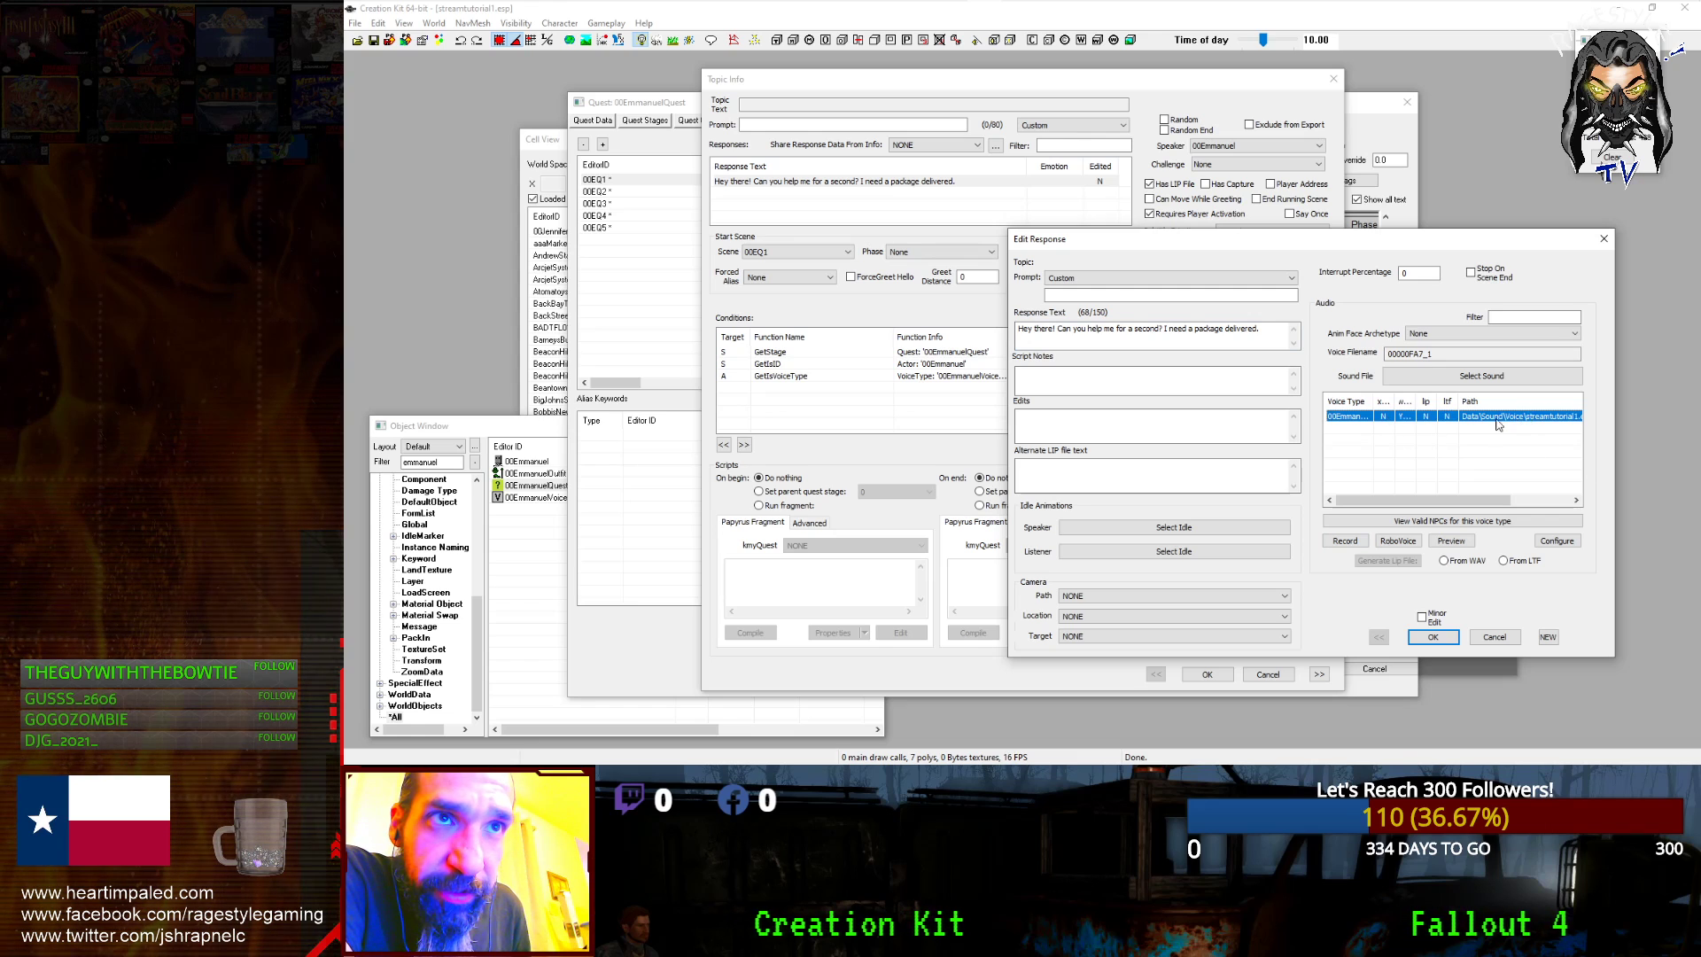
{"action": "left_click", "coordinate": [1445, 560]}
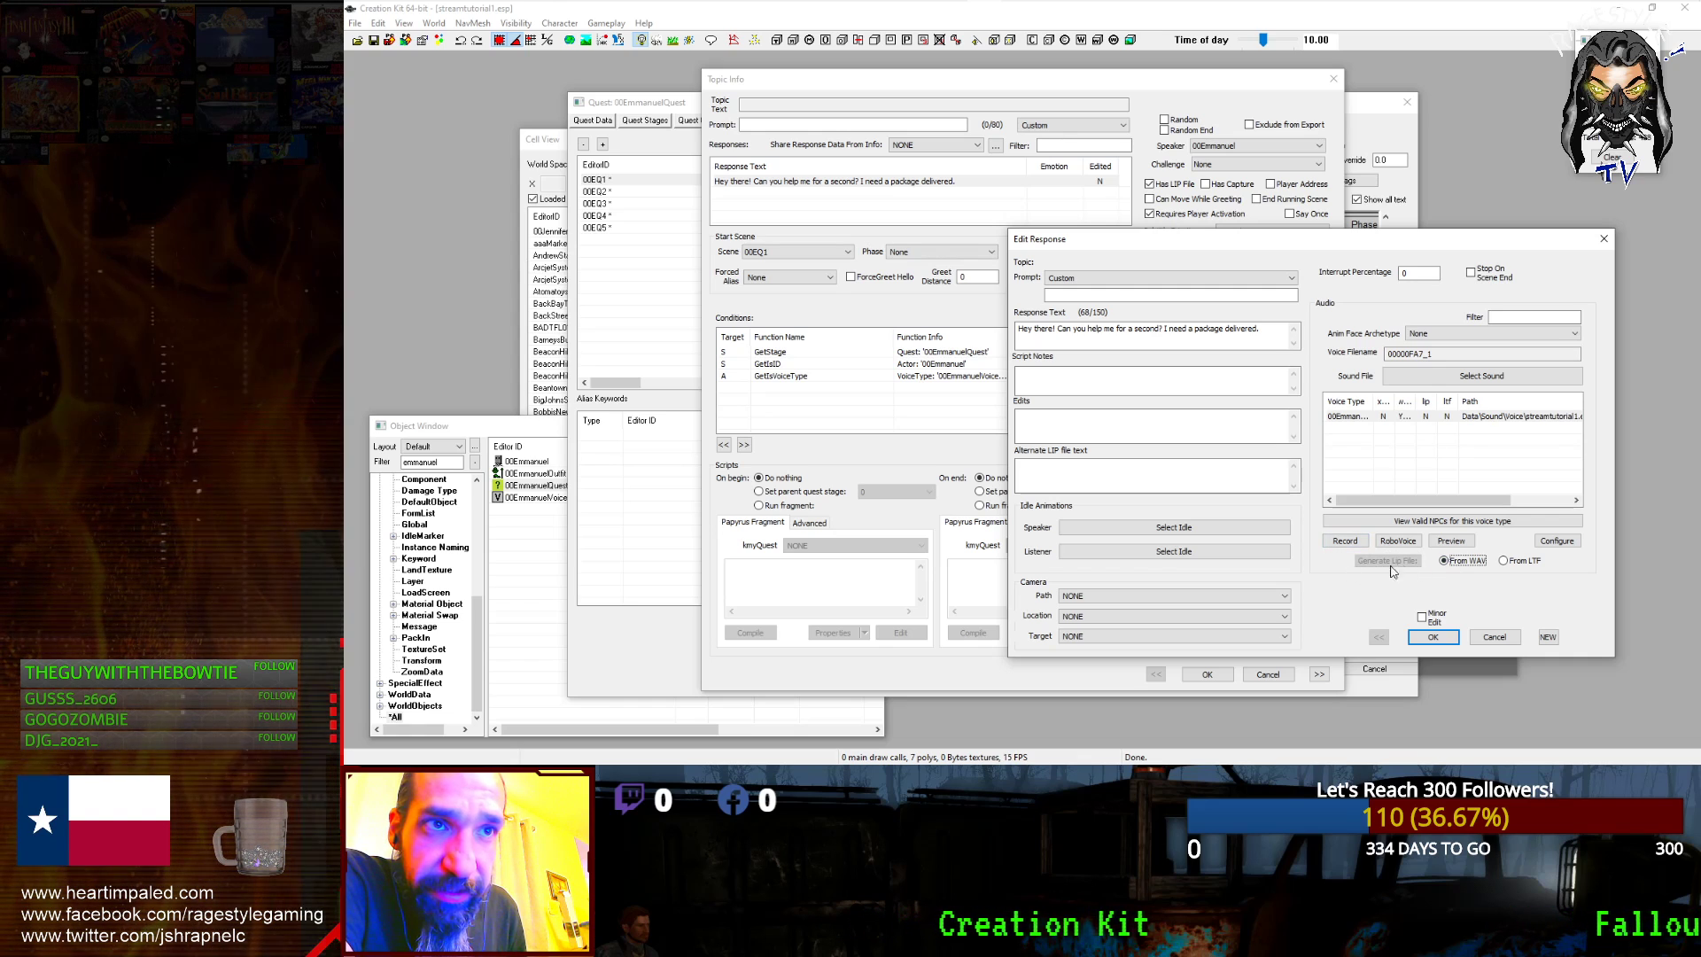
{"action": "left_click", "coordinate": [1372, 418]}
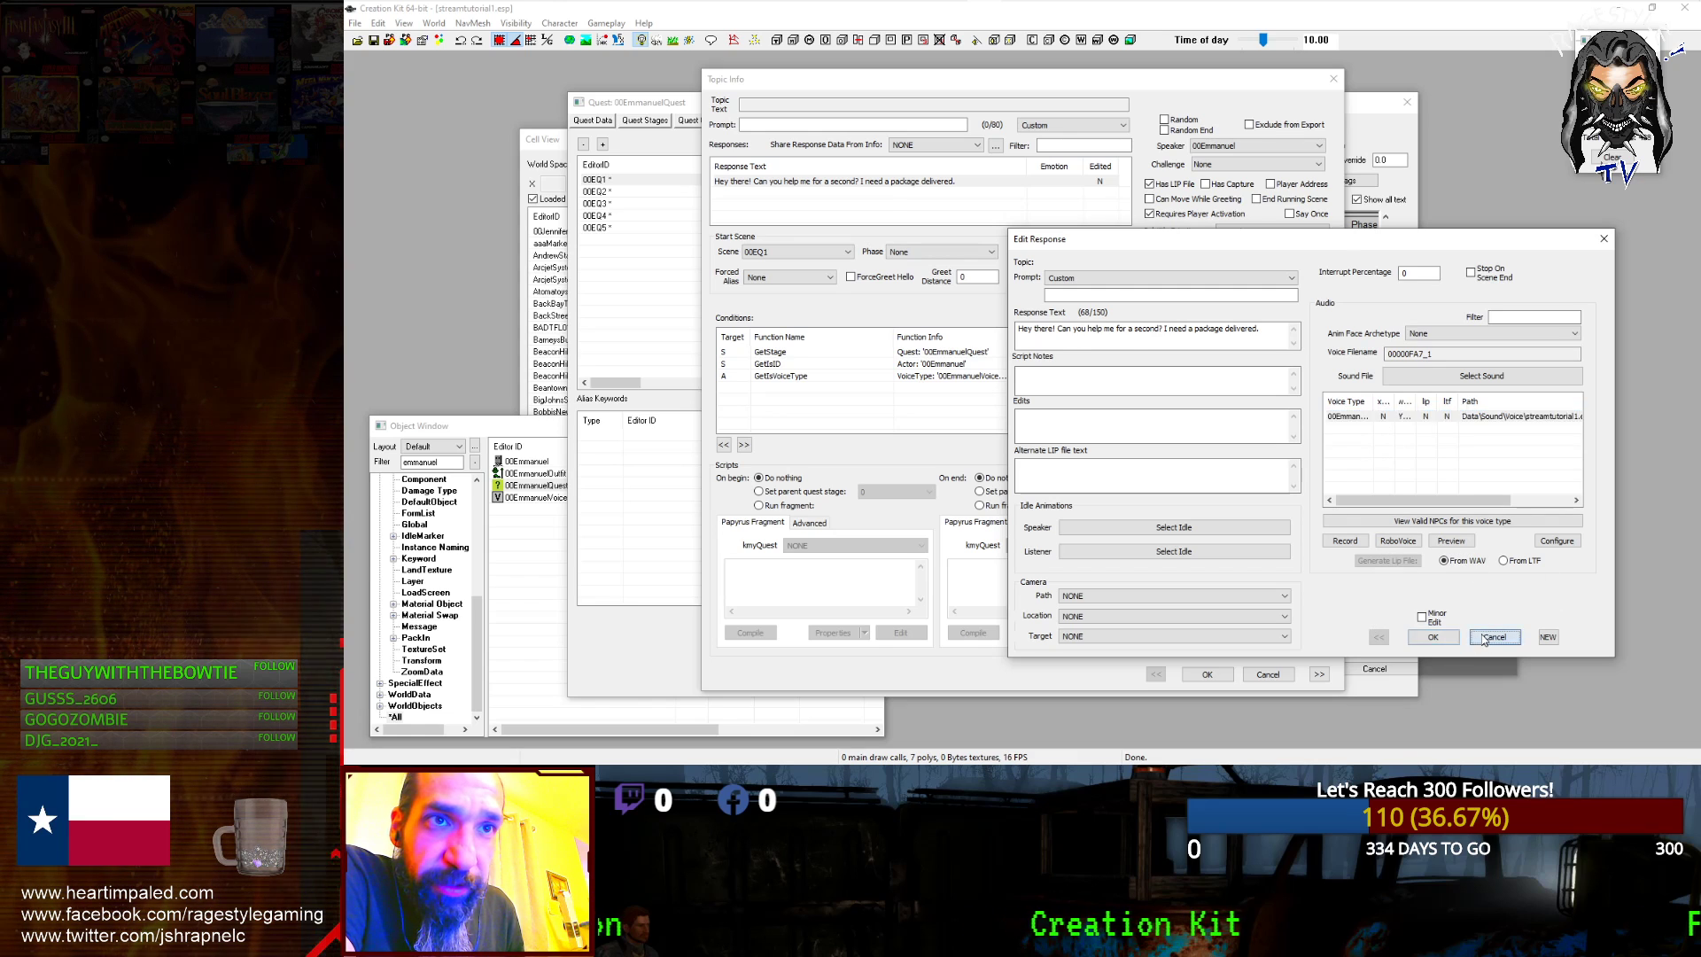
{"action": "left_click", "coordinate": [1433, 638]}
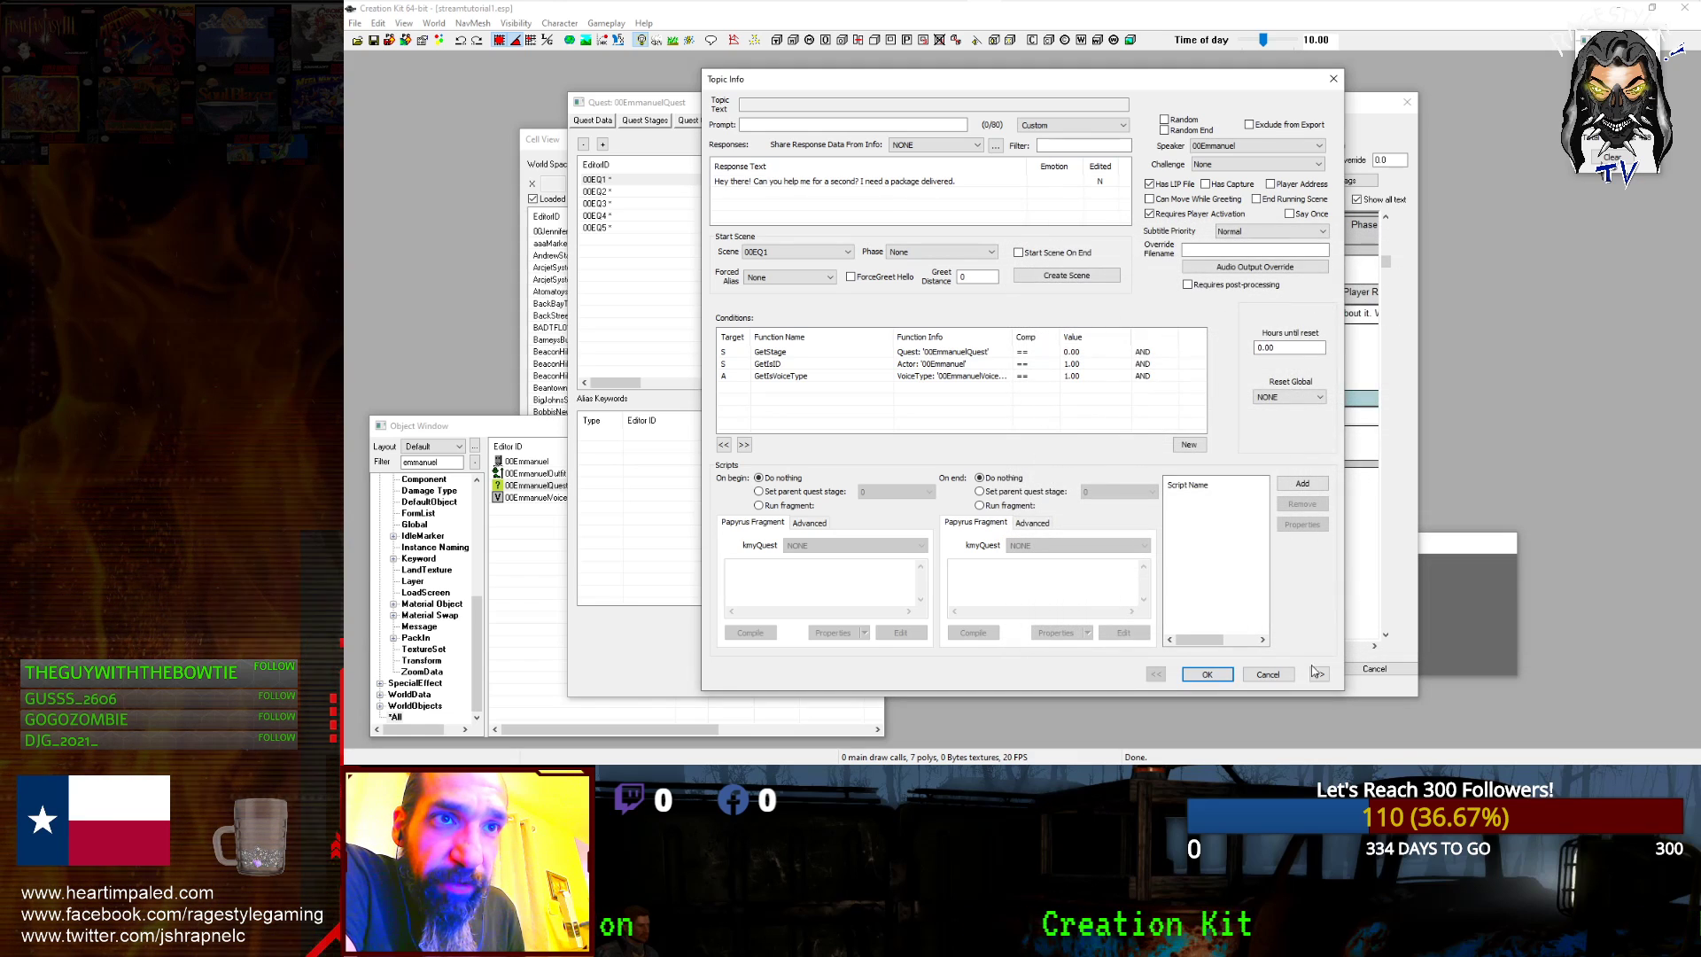
{"action": "left_click", "coordinate": [1268, 676]}
- Open the player's response "Ok, I'll think about it. What is this all about?" for editing
{"action": "left_click", "coordinate": [1280, 306]}
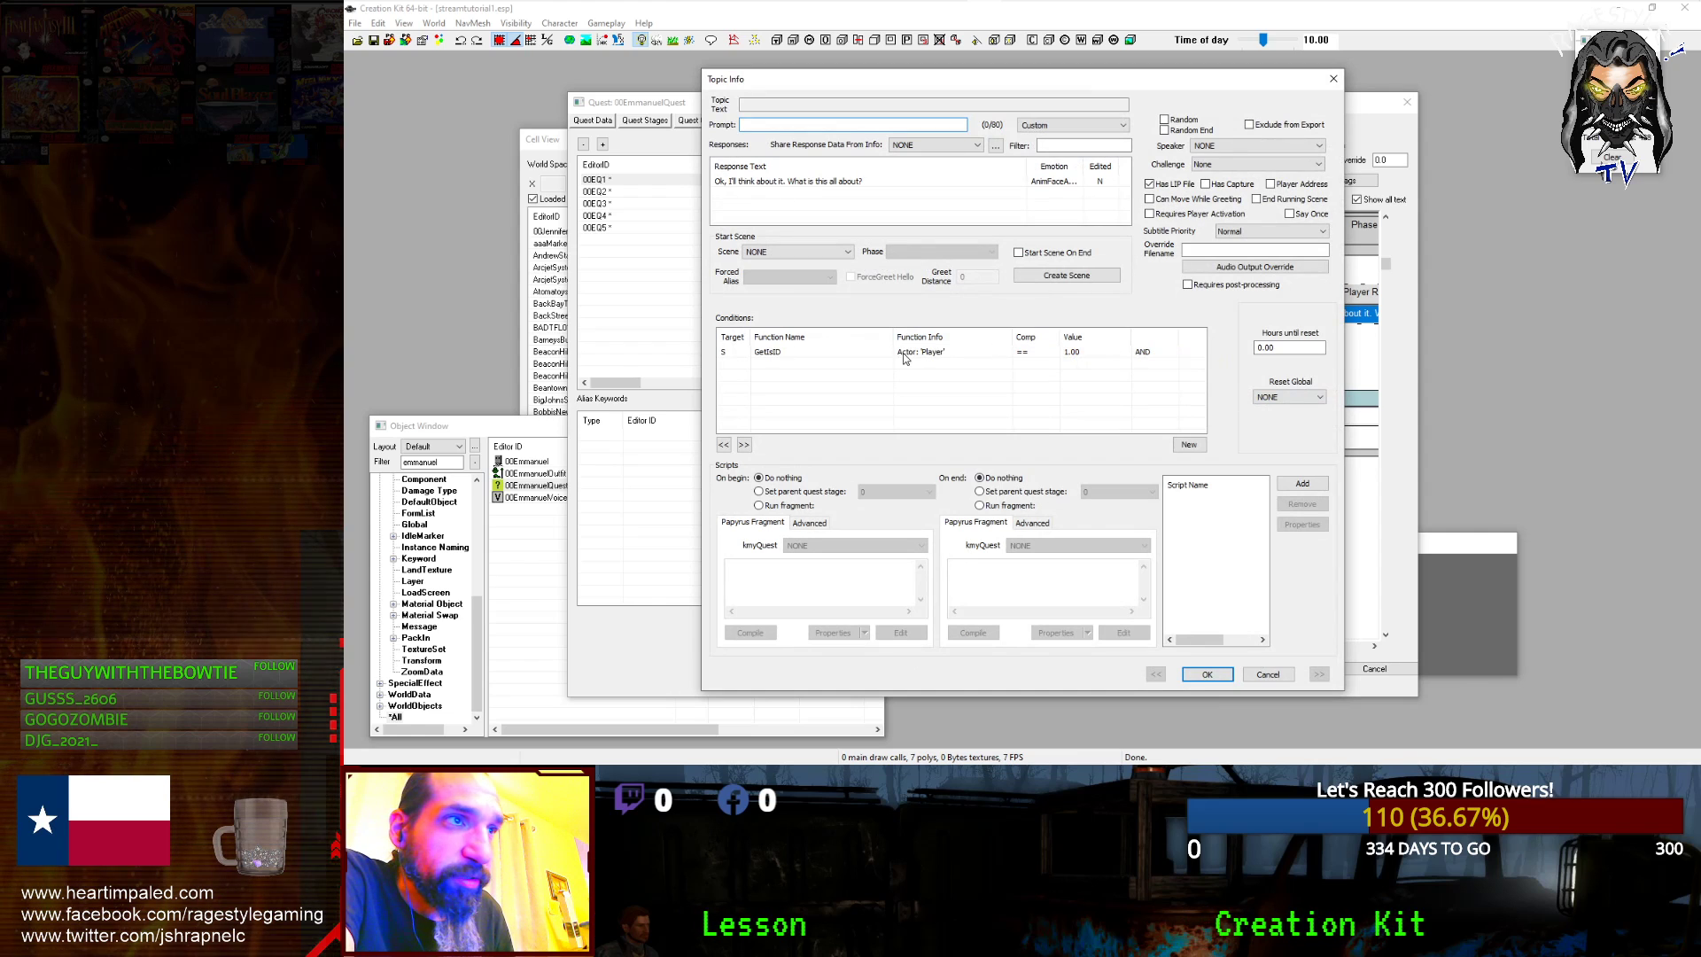
{"action": "left_click", "coordinate": [845, 182]}
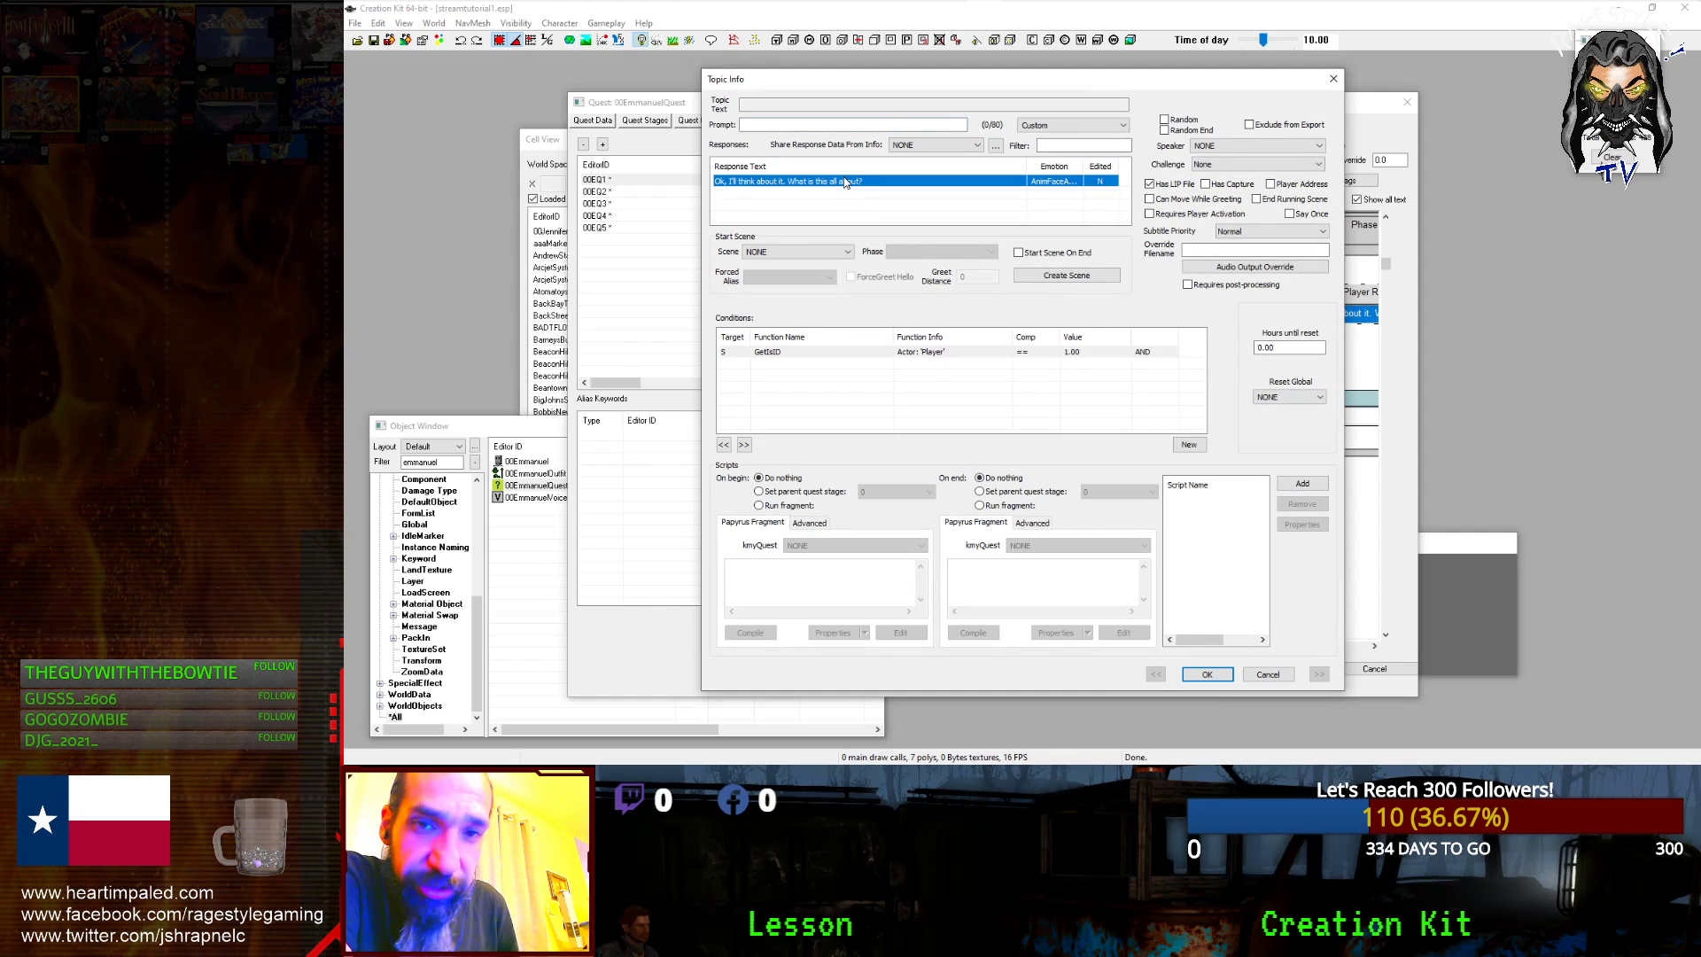
{"action": "double_click", "coordinate": [846, 182]}
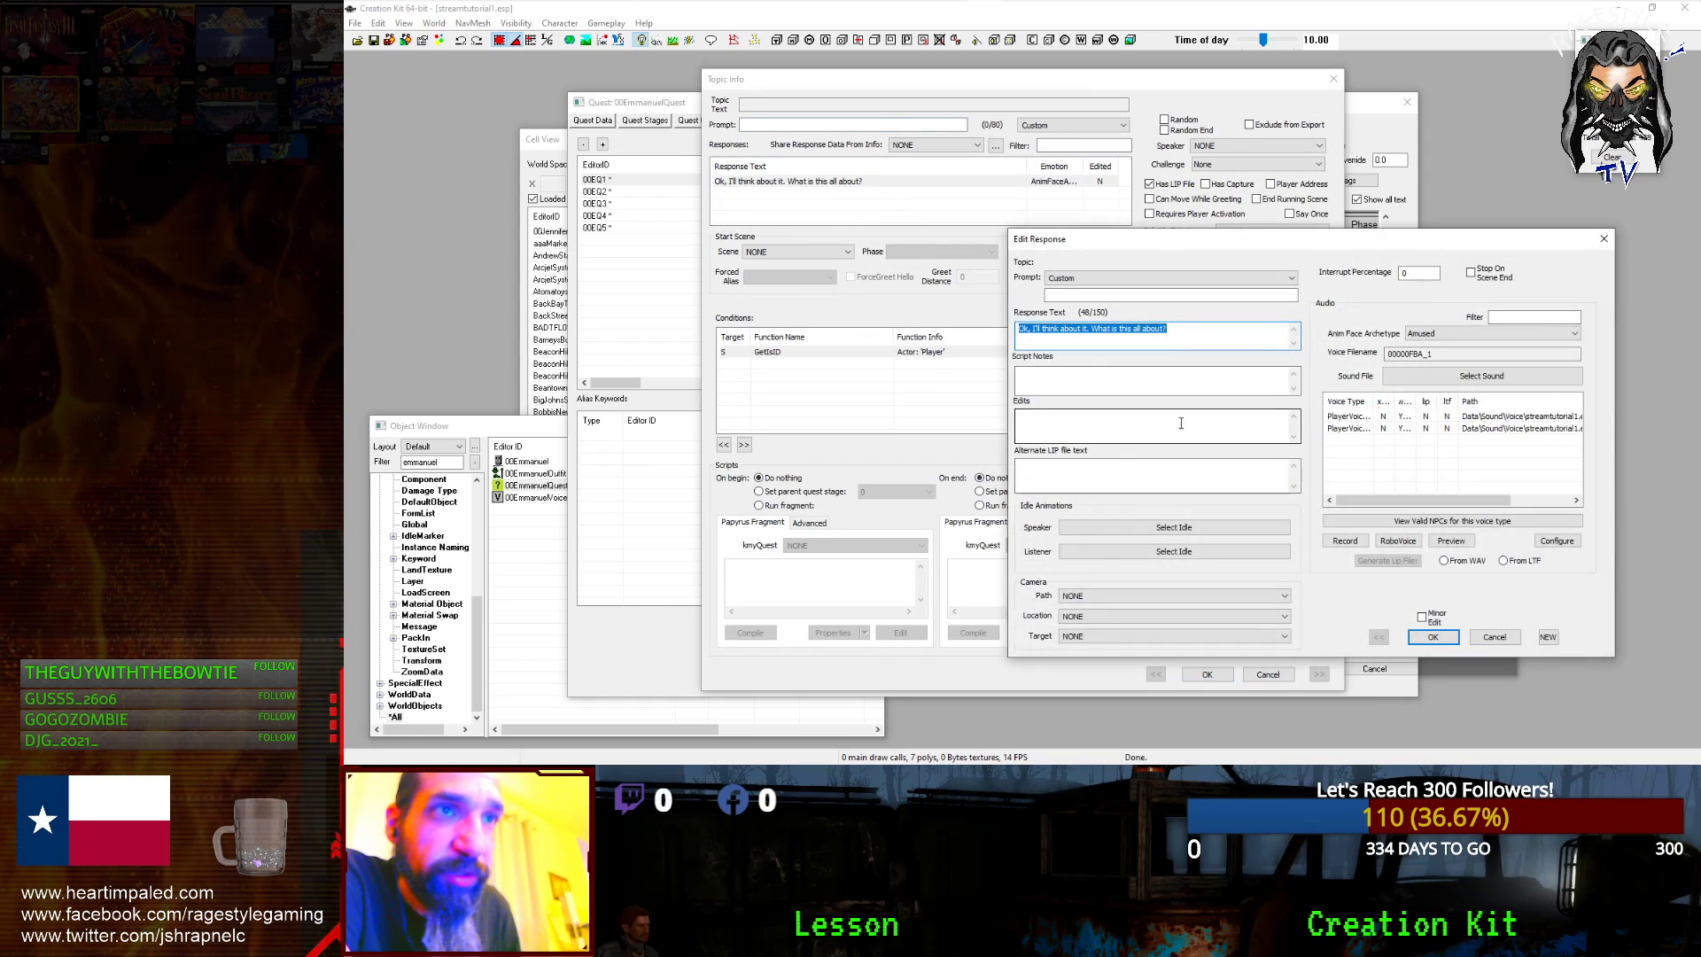
- Try the From WAV lip file option on both player voice entries, and cancel out of the response, topic info and quest
{"action": "left_click", "coordinate": [1420, 418]}
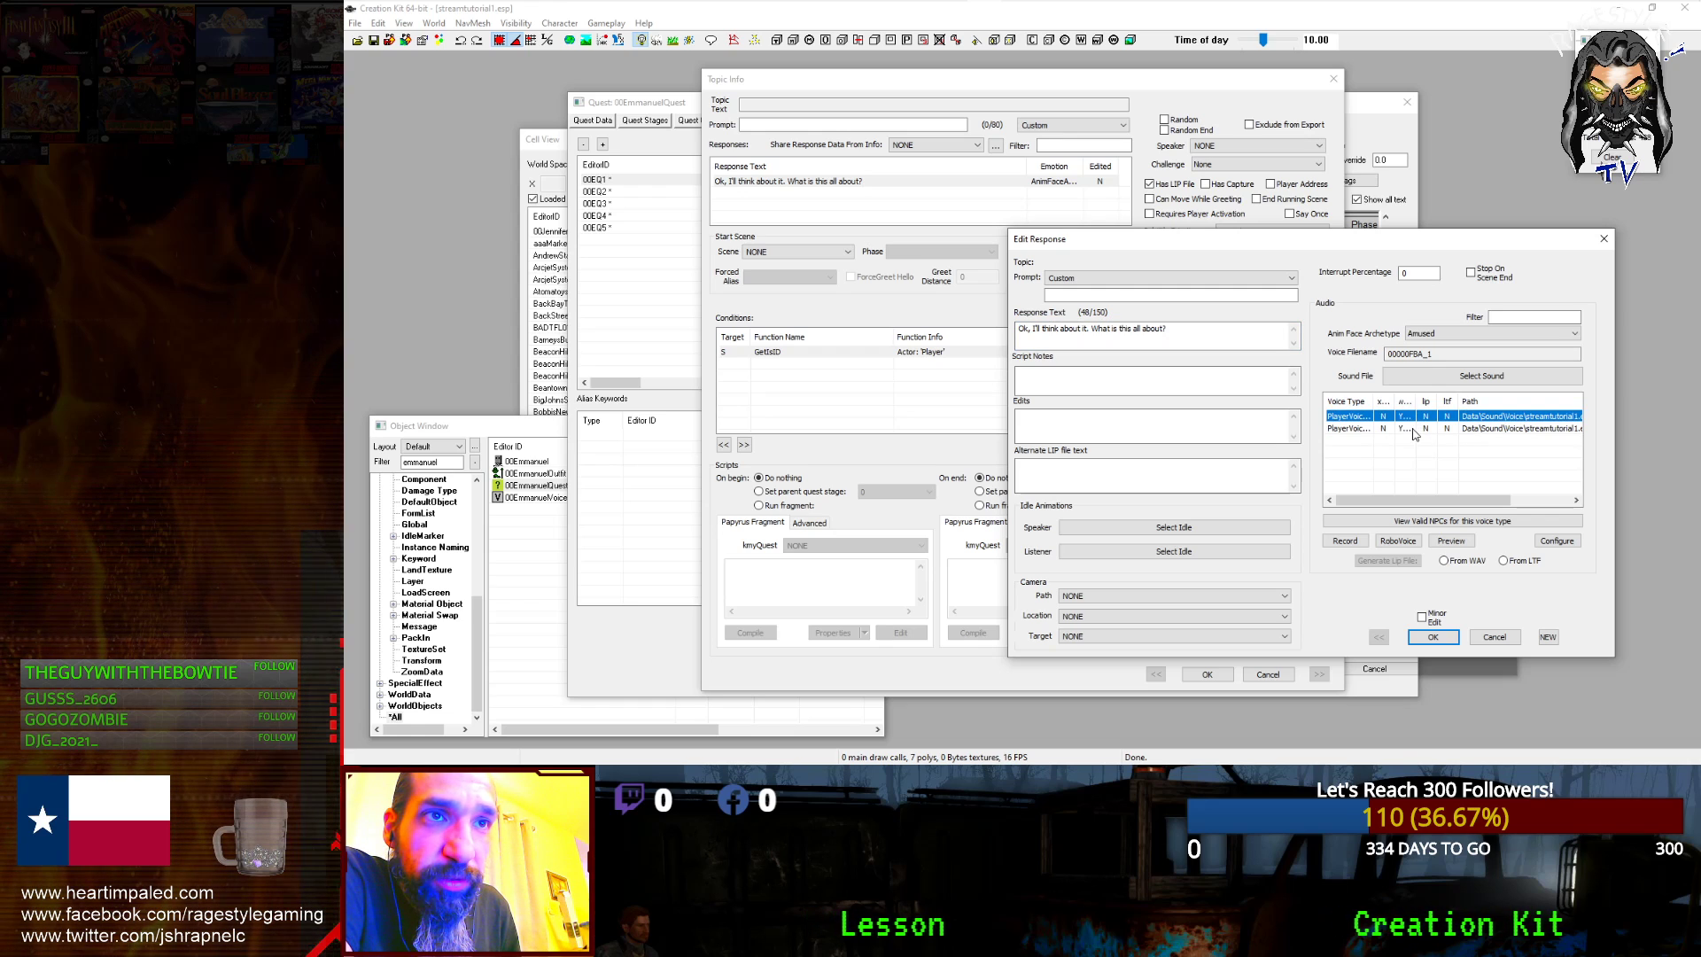
{"action": "left_click", "coordinate": [1415, 543]}
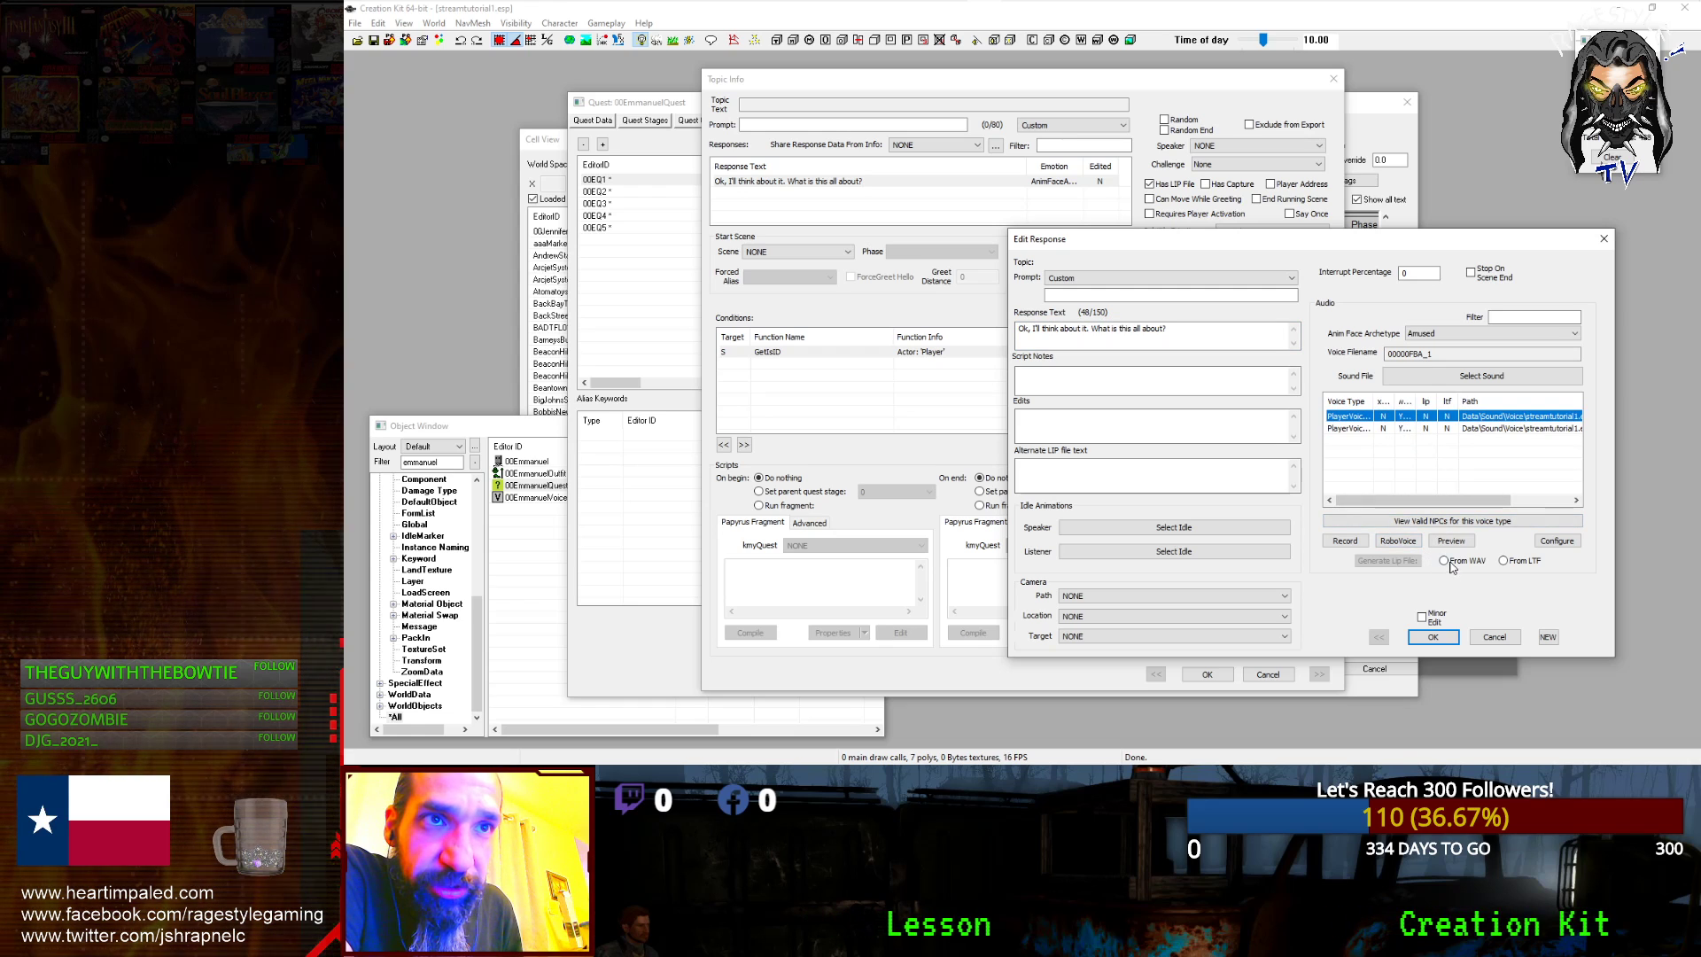
{"action": "left_click", "coordinate": [1388, 429]}
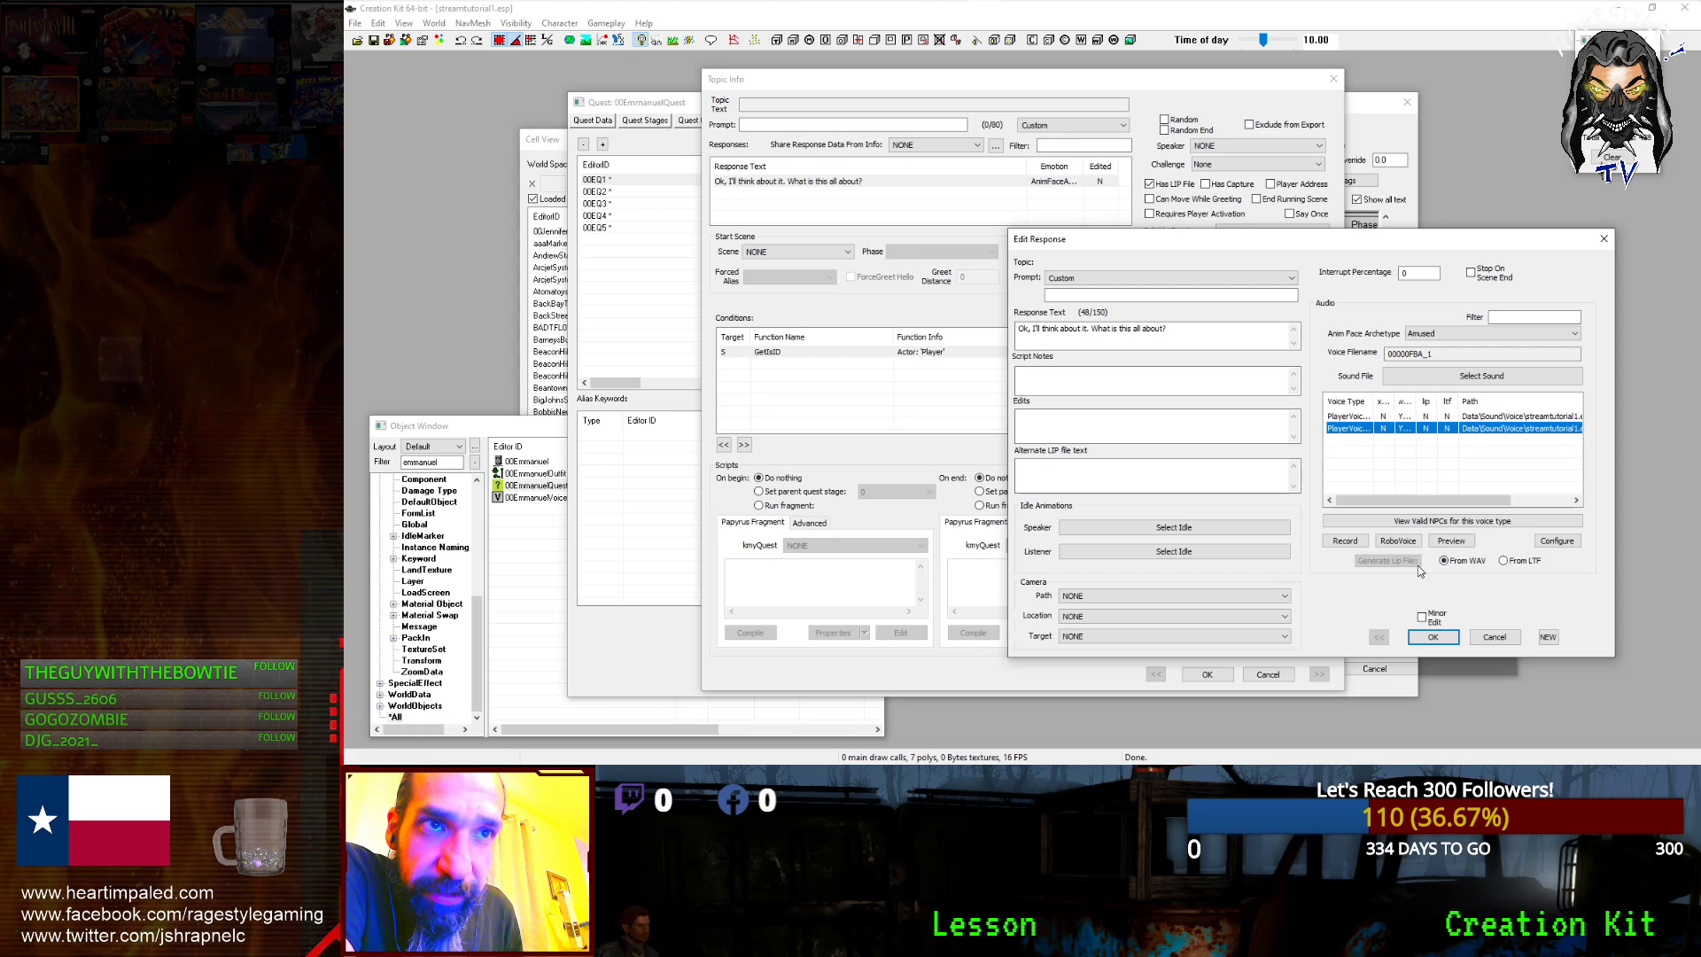
{"action": "left_click", "coordinate": [1372, 416]}
{"action": "left_click", "coordinate": [1372, 429]}
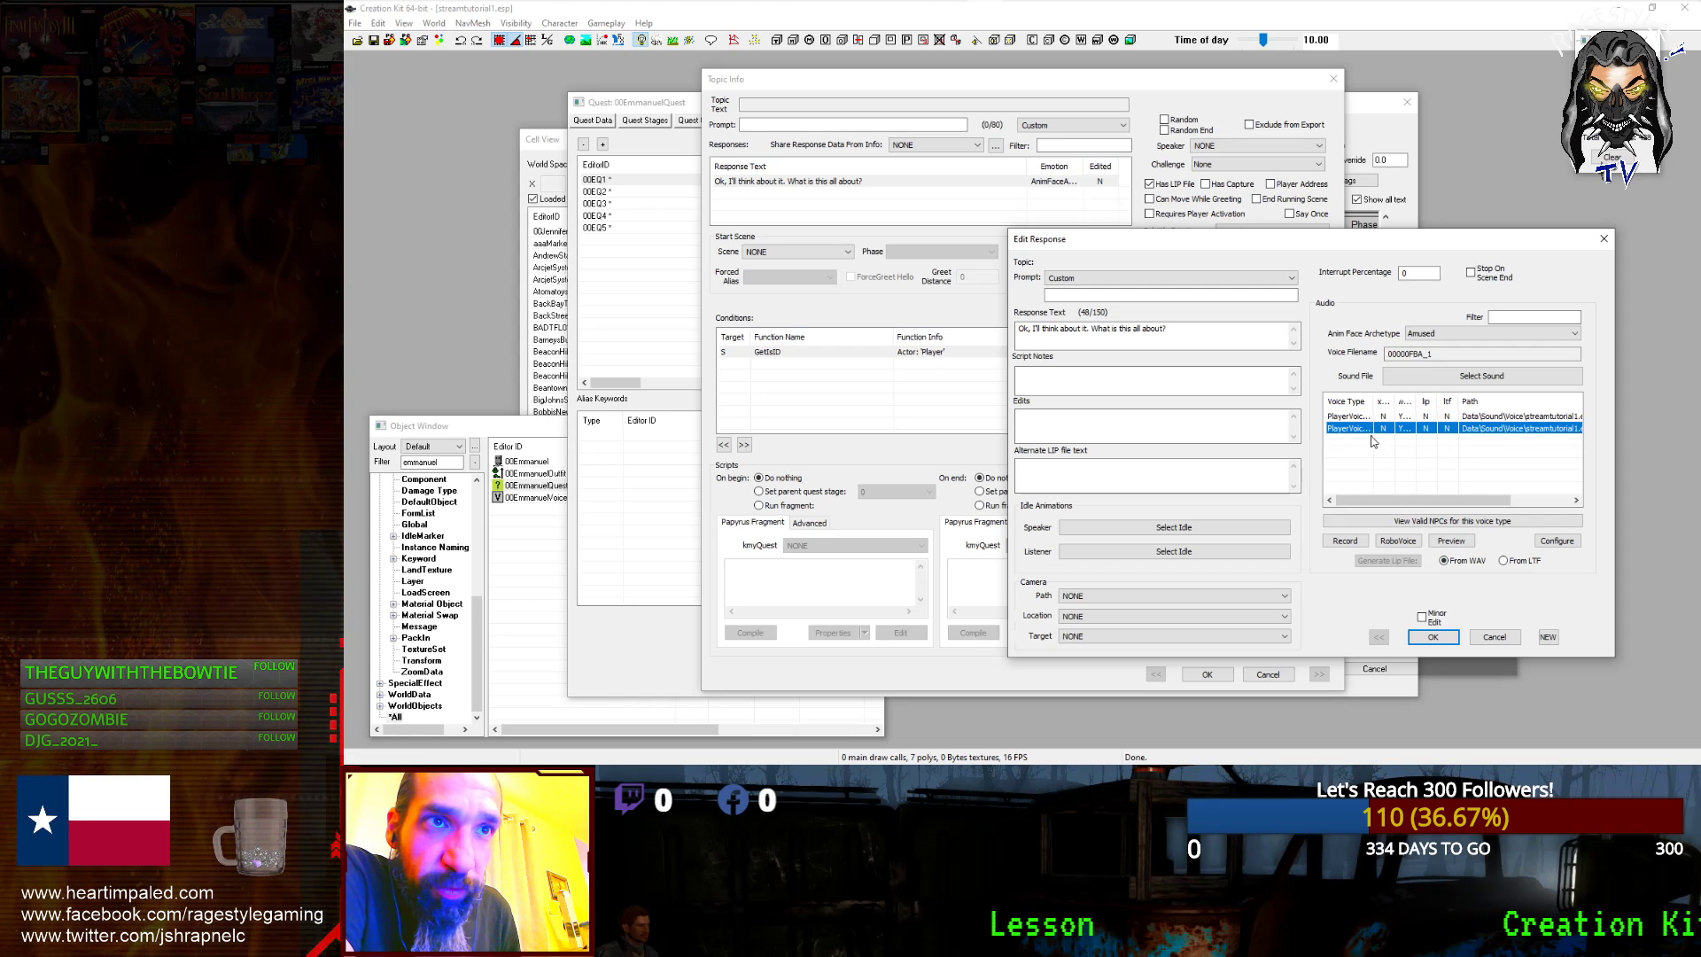
{"action": "left_click", "coordinate": [1490, 640]}
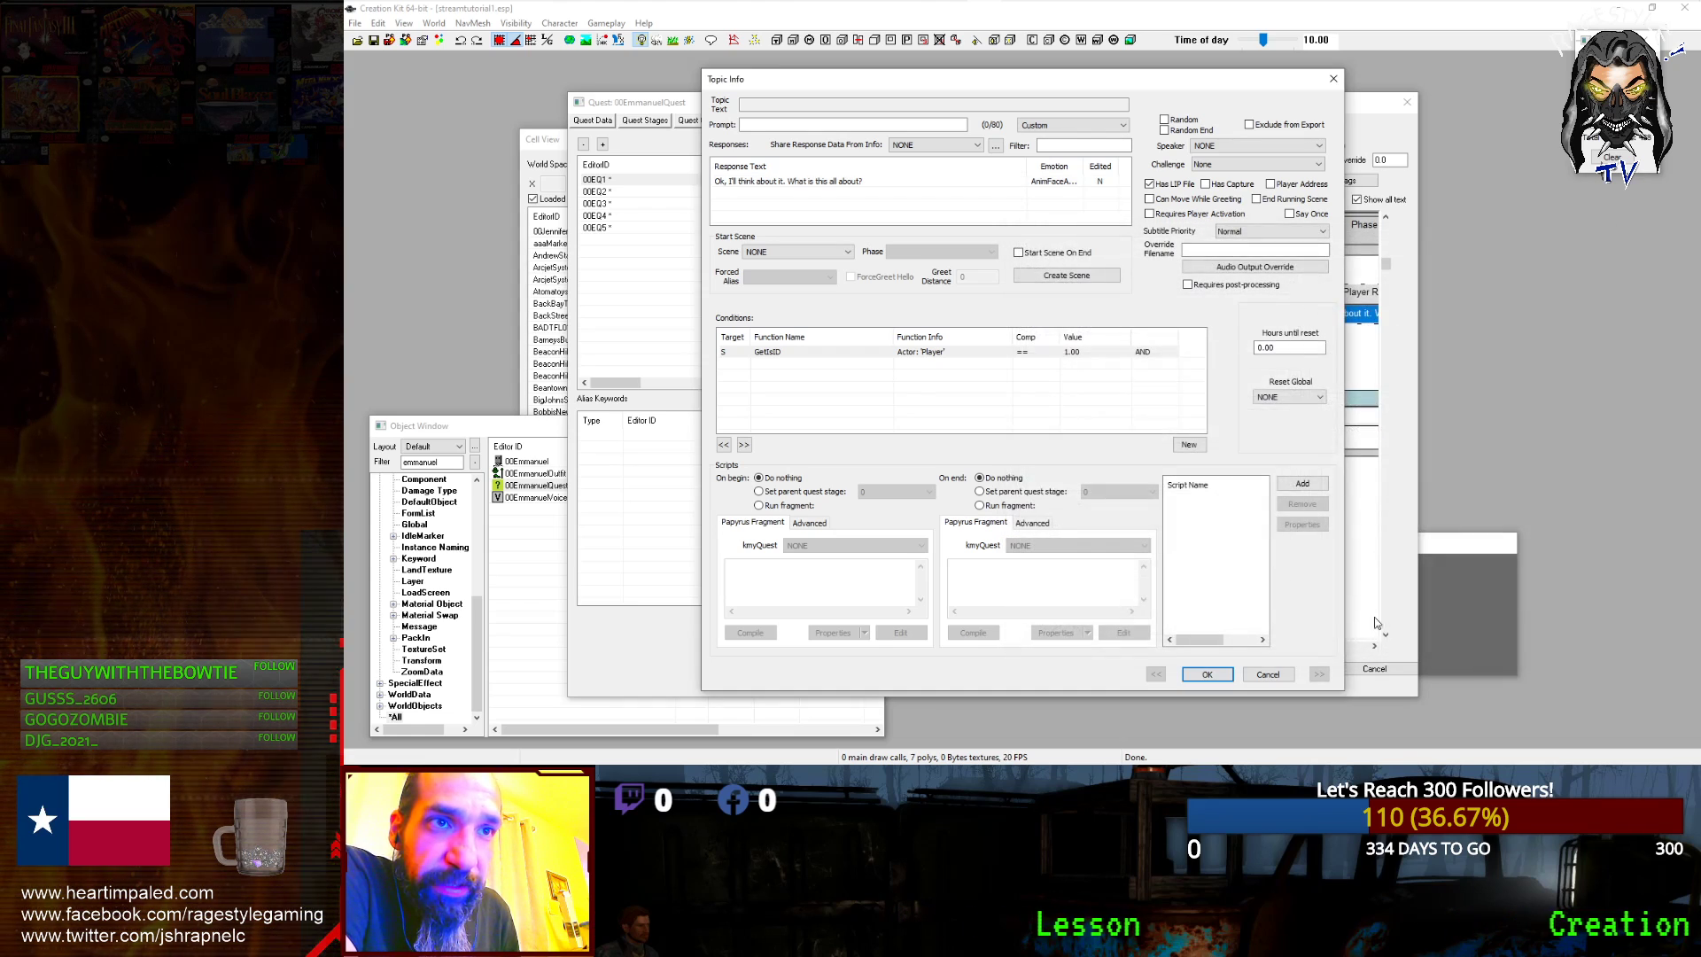
{"action": "left_click", "coordinate": [1293, 676]}
{"action": "left_click", "coordinate": [1374, 670]}
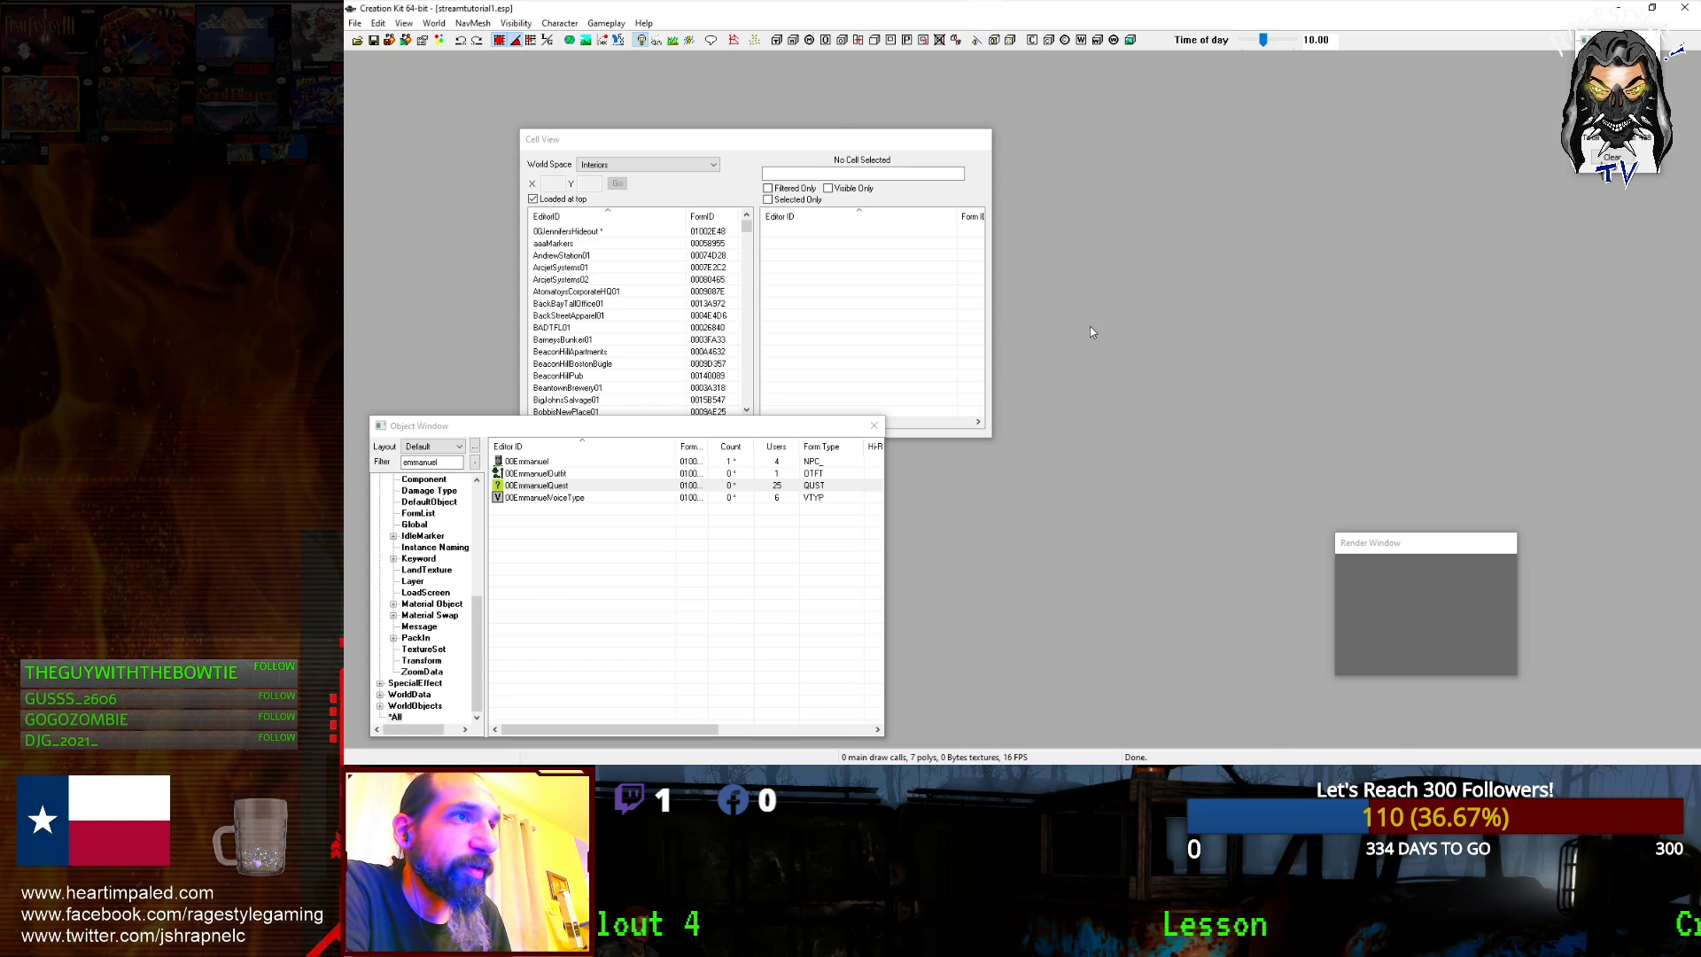
- Switch the cell list to the Commonwealth world space and load the SanctuaryExt cell containing 00Emmanuel
{"action": "left_click", "coordinate": [567, 232]}
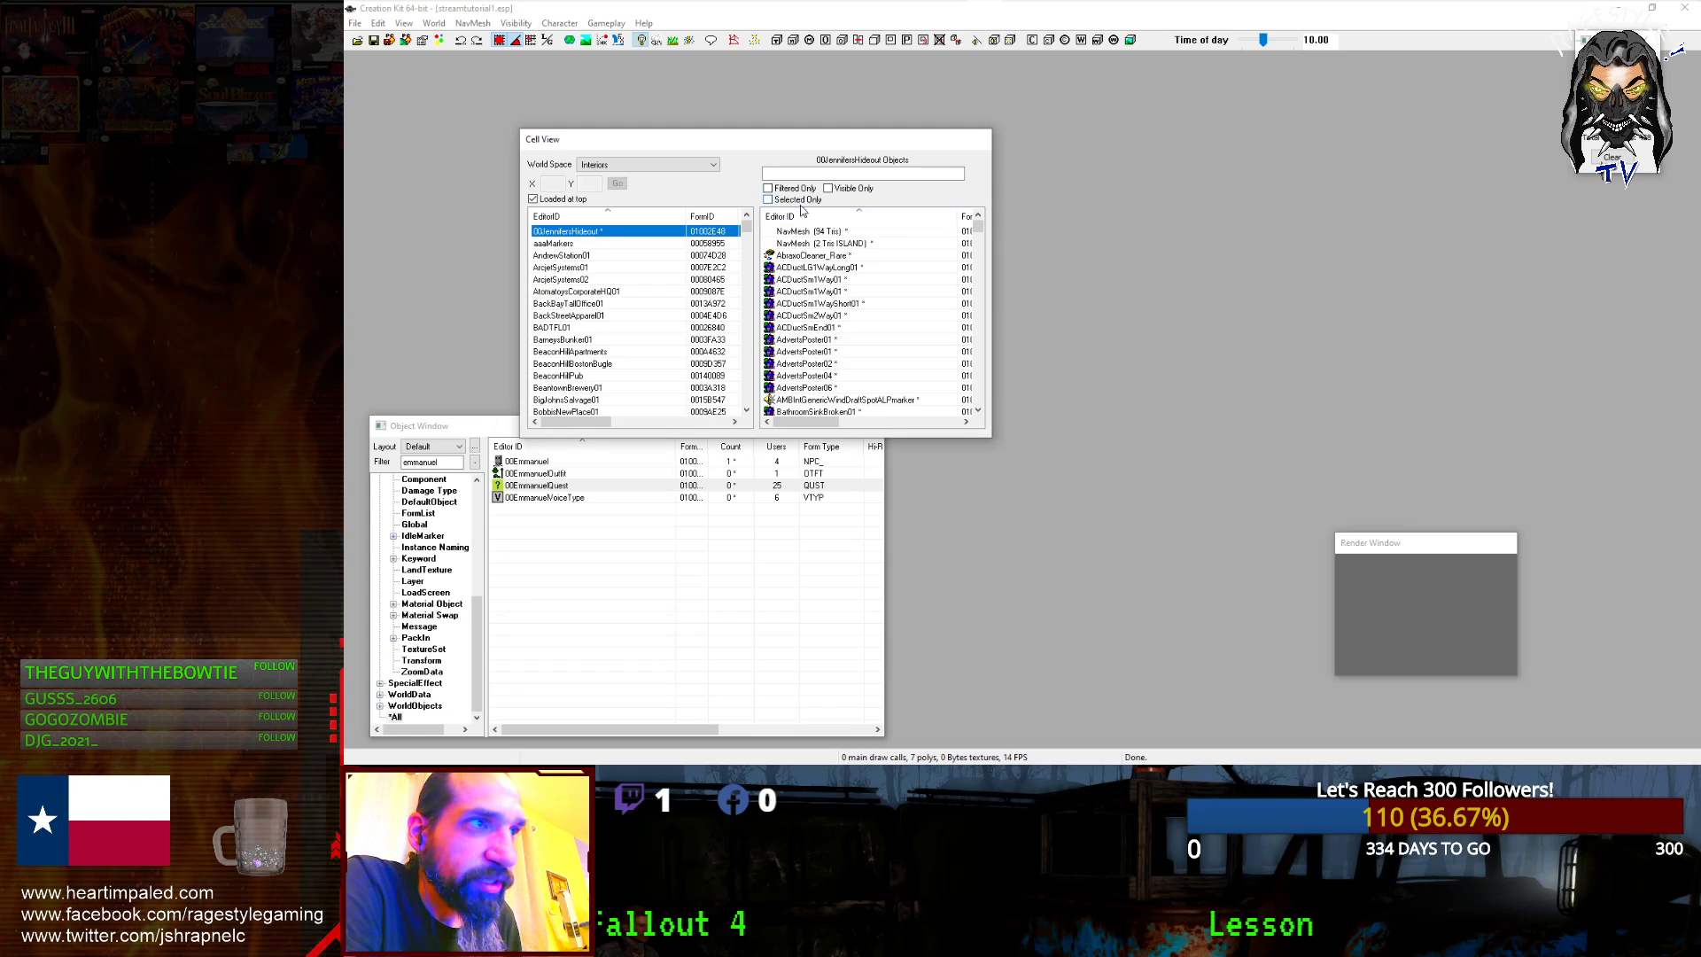
{"action": "left_click", "coordinate": [663, 165]}
{"action": "left_click", "coordinate": [620, 190]}
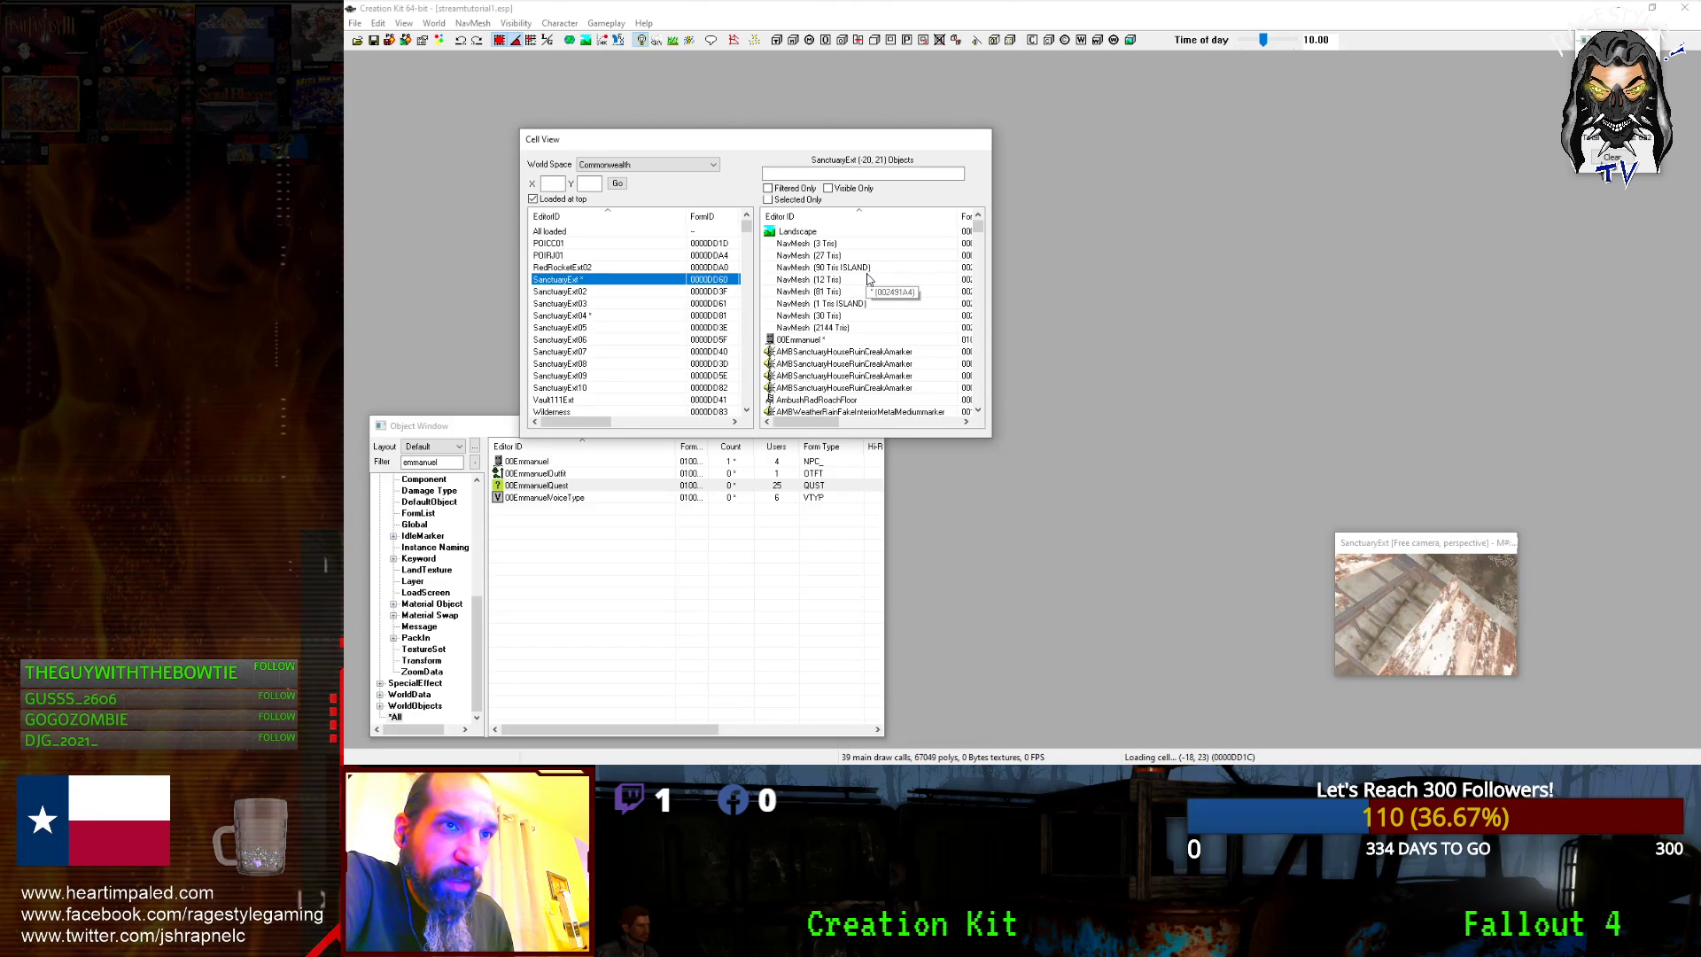
- Enlarge the render window and bring the uniformed 00Emmanuel character into full view
{"action": "left_click_drag", "start_coordinate": [1332, 541], "coordinate": [934, 194]}
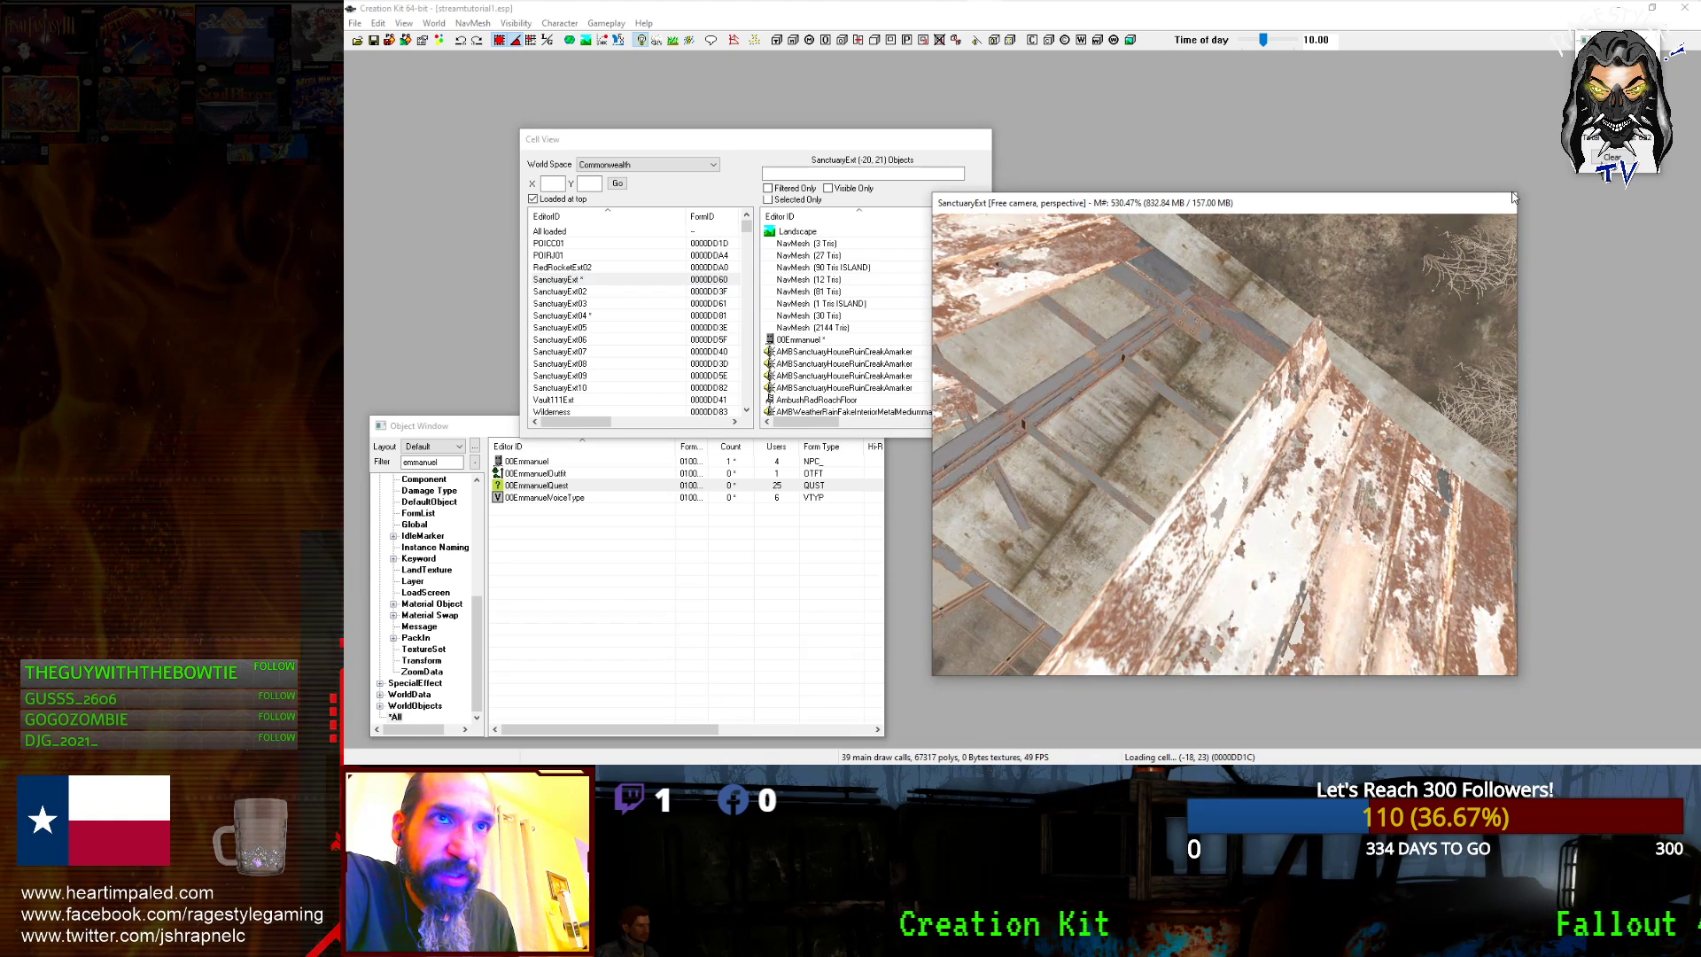
{"action": "left_click_drag", "start_coordinate": [1549, 180], "coordinate": [1654, 97]}
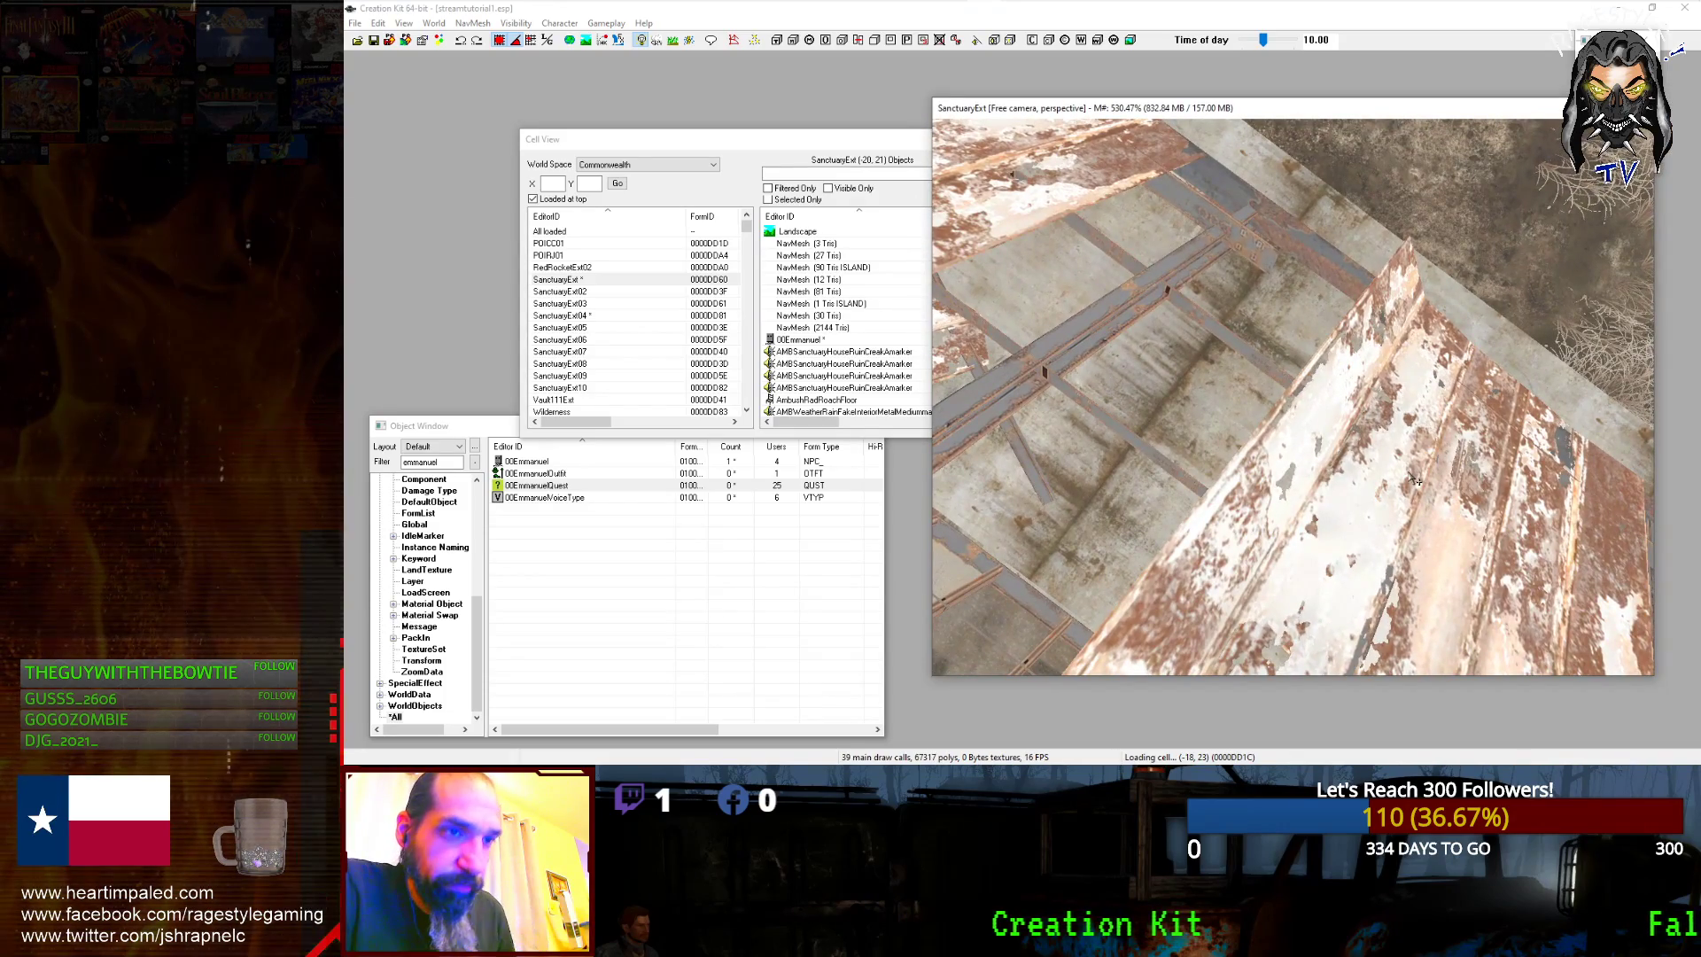
{"action": "scroll", "coordinate": [1267, 516], "scroll_direction": "down", "scroll_amount": 2}
{"action": "scroll", "coordinate": [1267, 515], "scroll_direction": "up", "scroll_amount": 1}
{"action": "middle_click_drag", "start_coordinate": [1267, 516], "coordinate": [1274, 421], "text": "shift"}
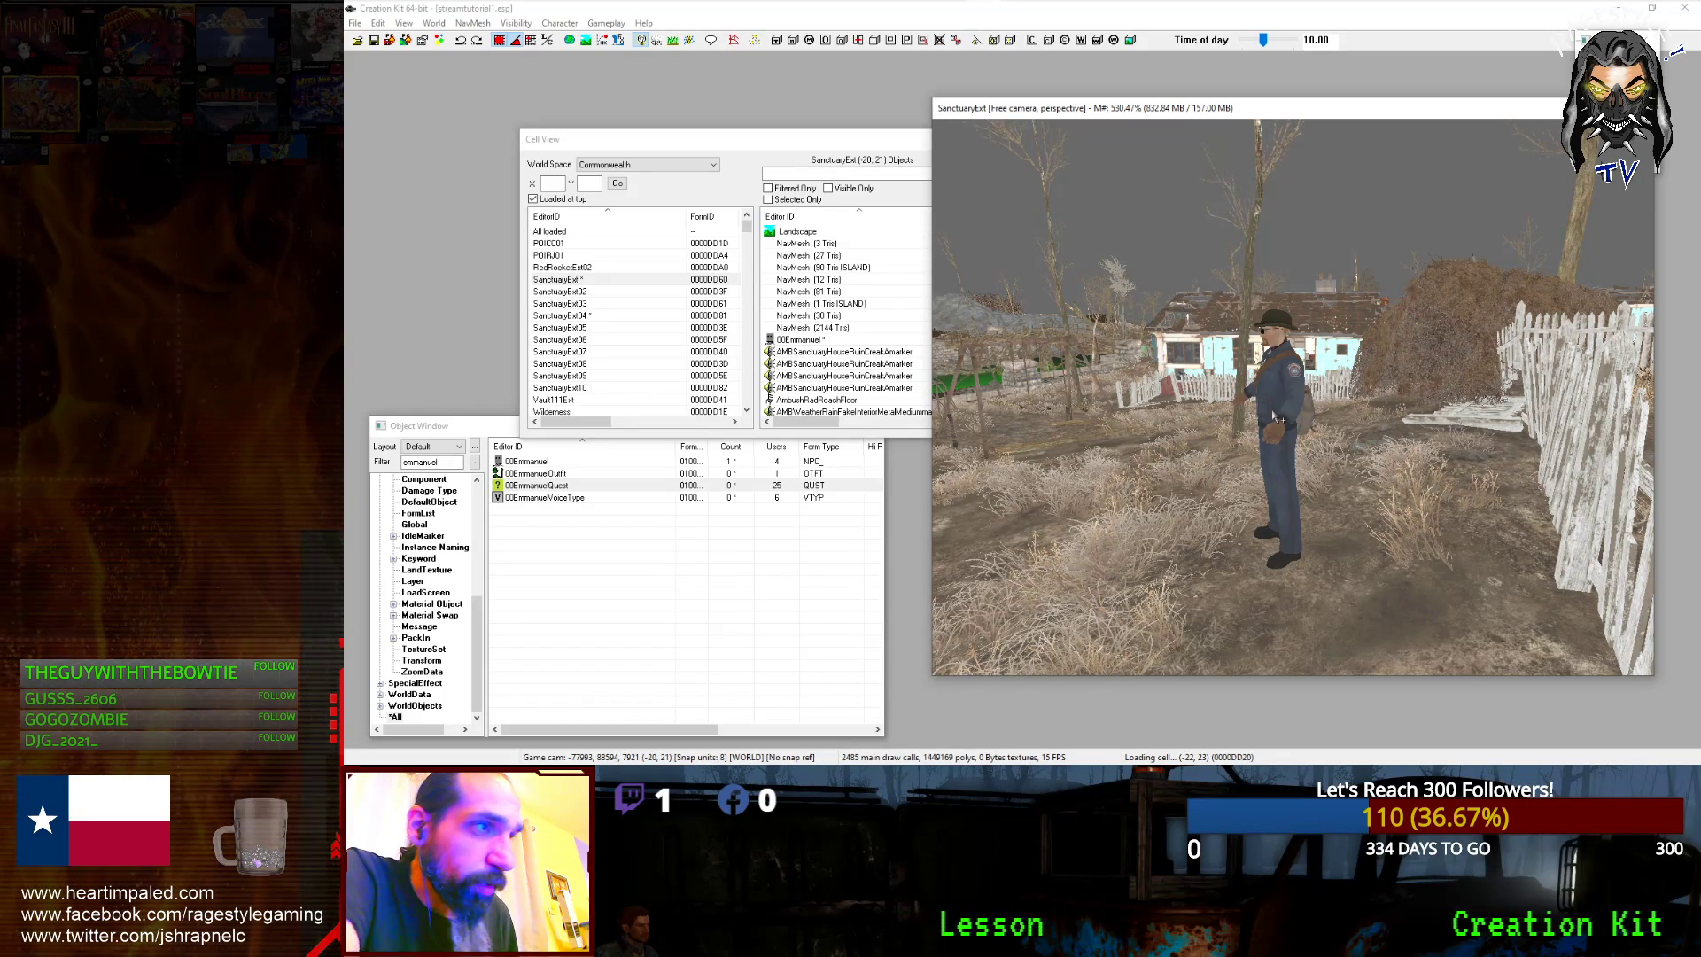
- Show the Armor category under Items and filter its objects by bandana
{"action": "double_click", "coordinate": [453, 462]}
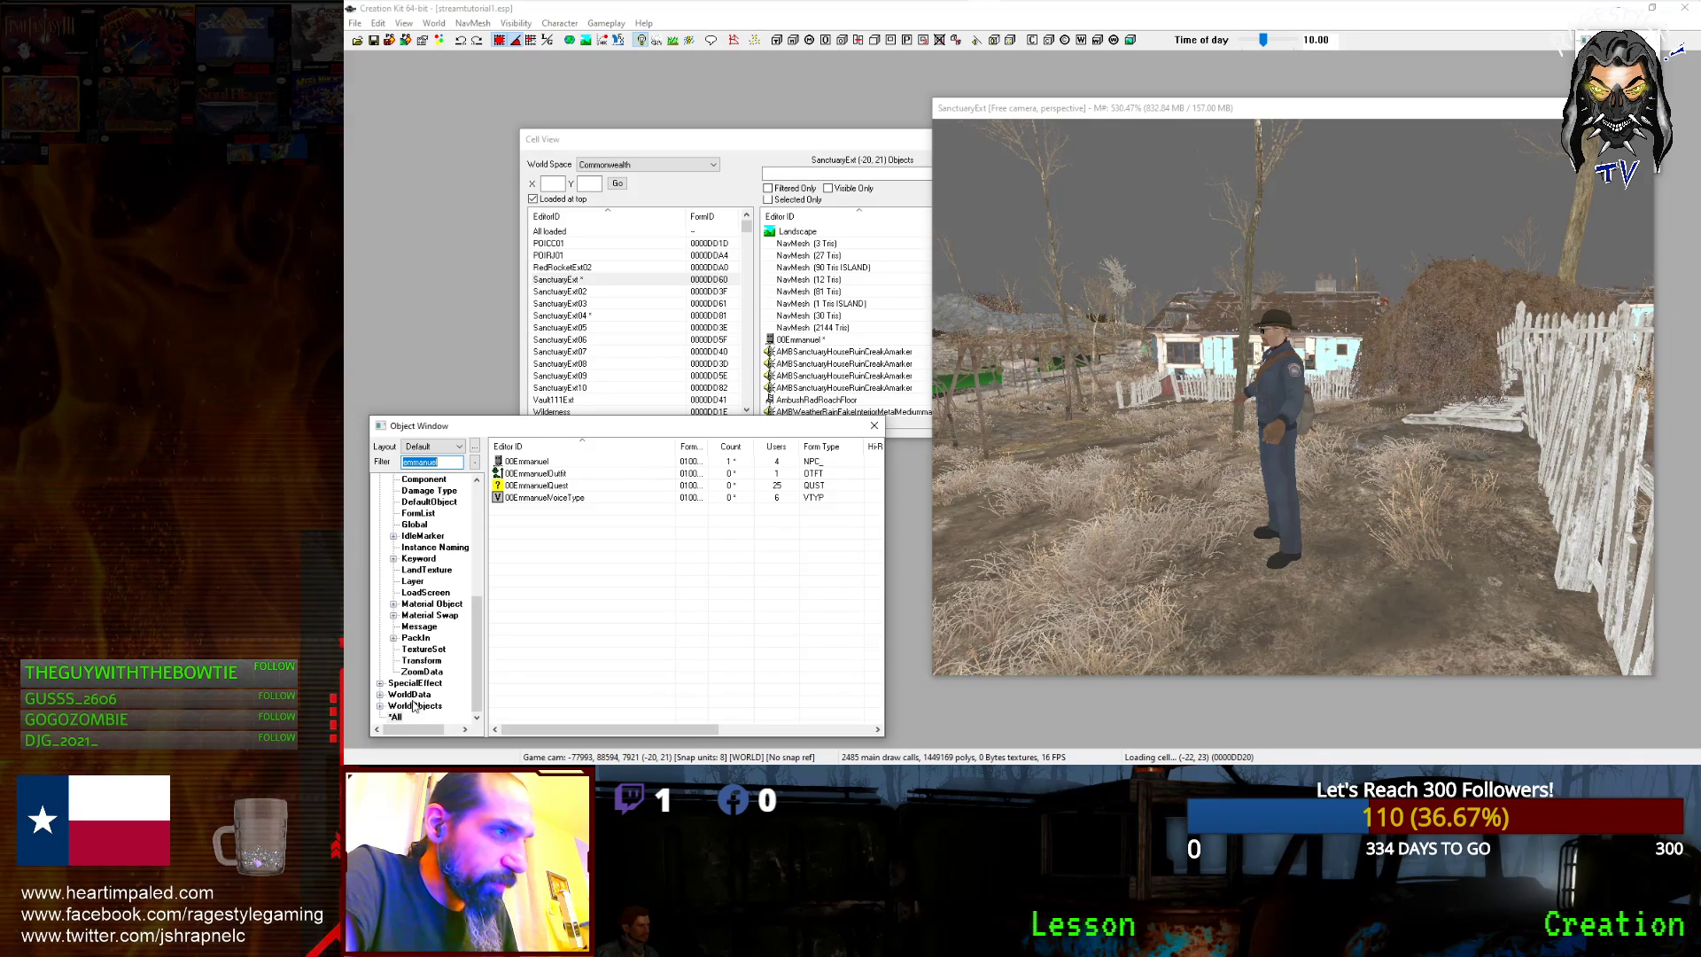
{"action": "left_click_drag", "start_coordinate": [470, 681], "coordinate": [477, 619]}
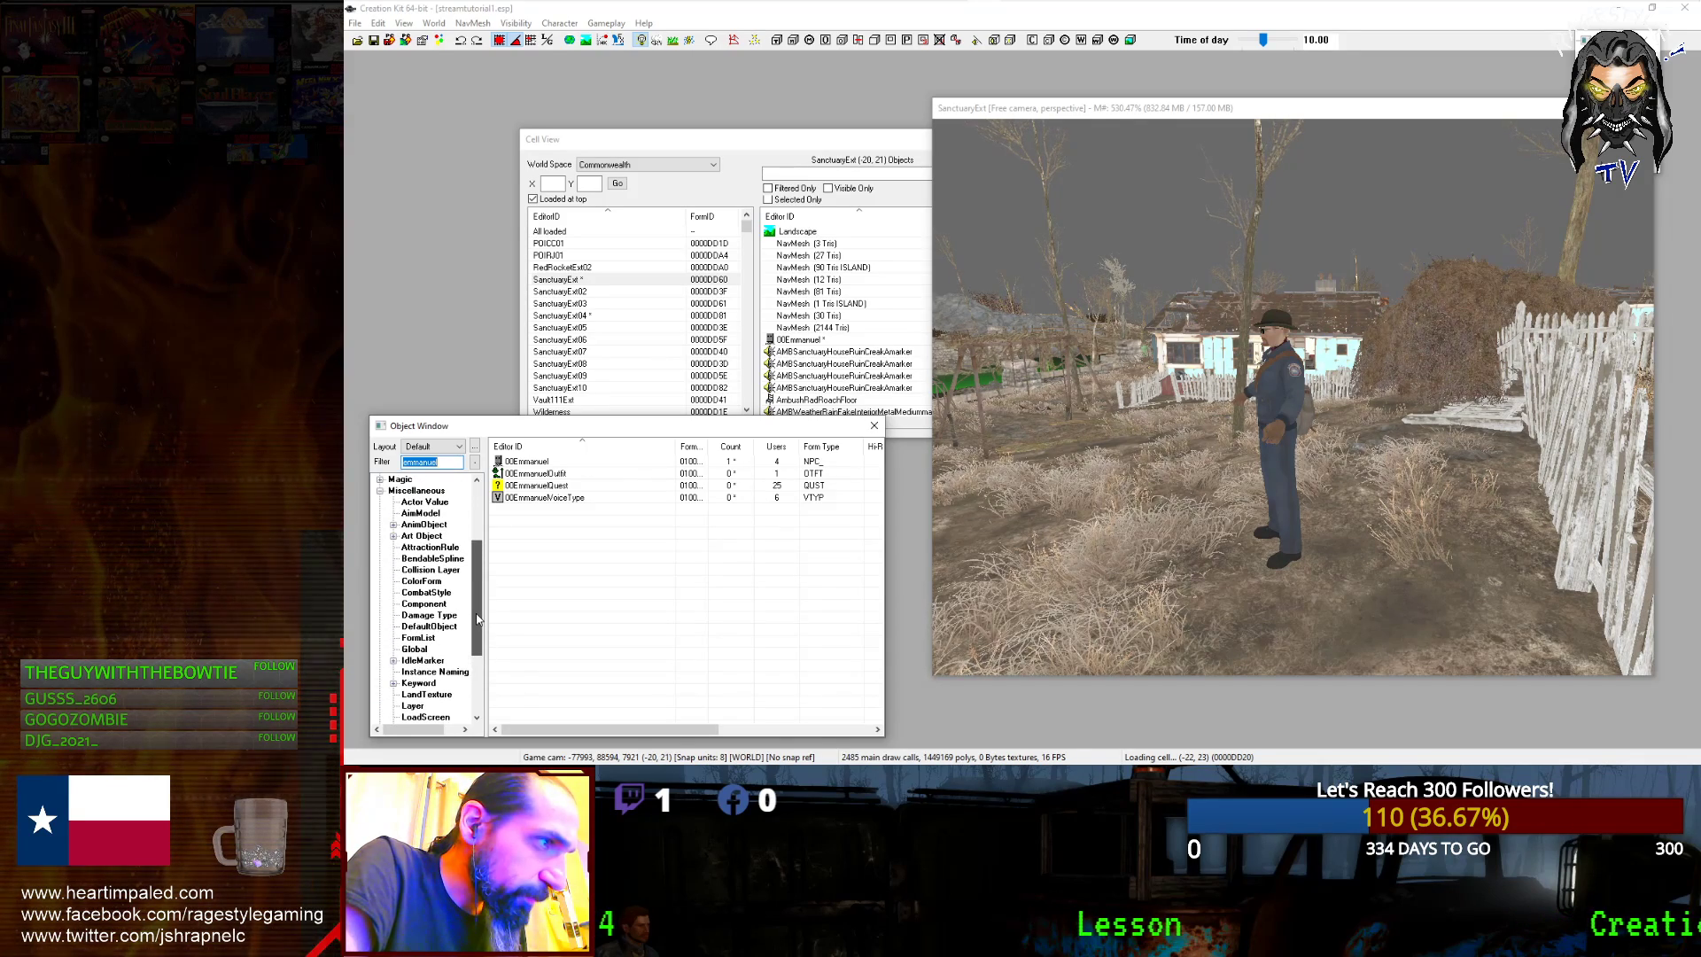
{"action": "scroll", "coordinate": [381, 530], "scroll_direction": "up", "scroll_amount": 3}
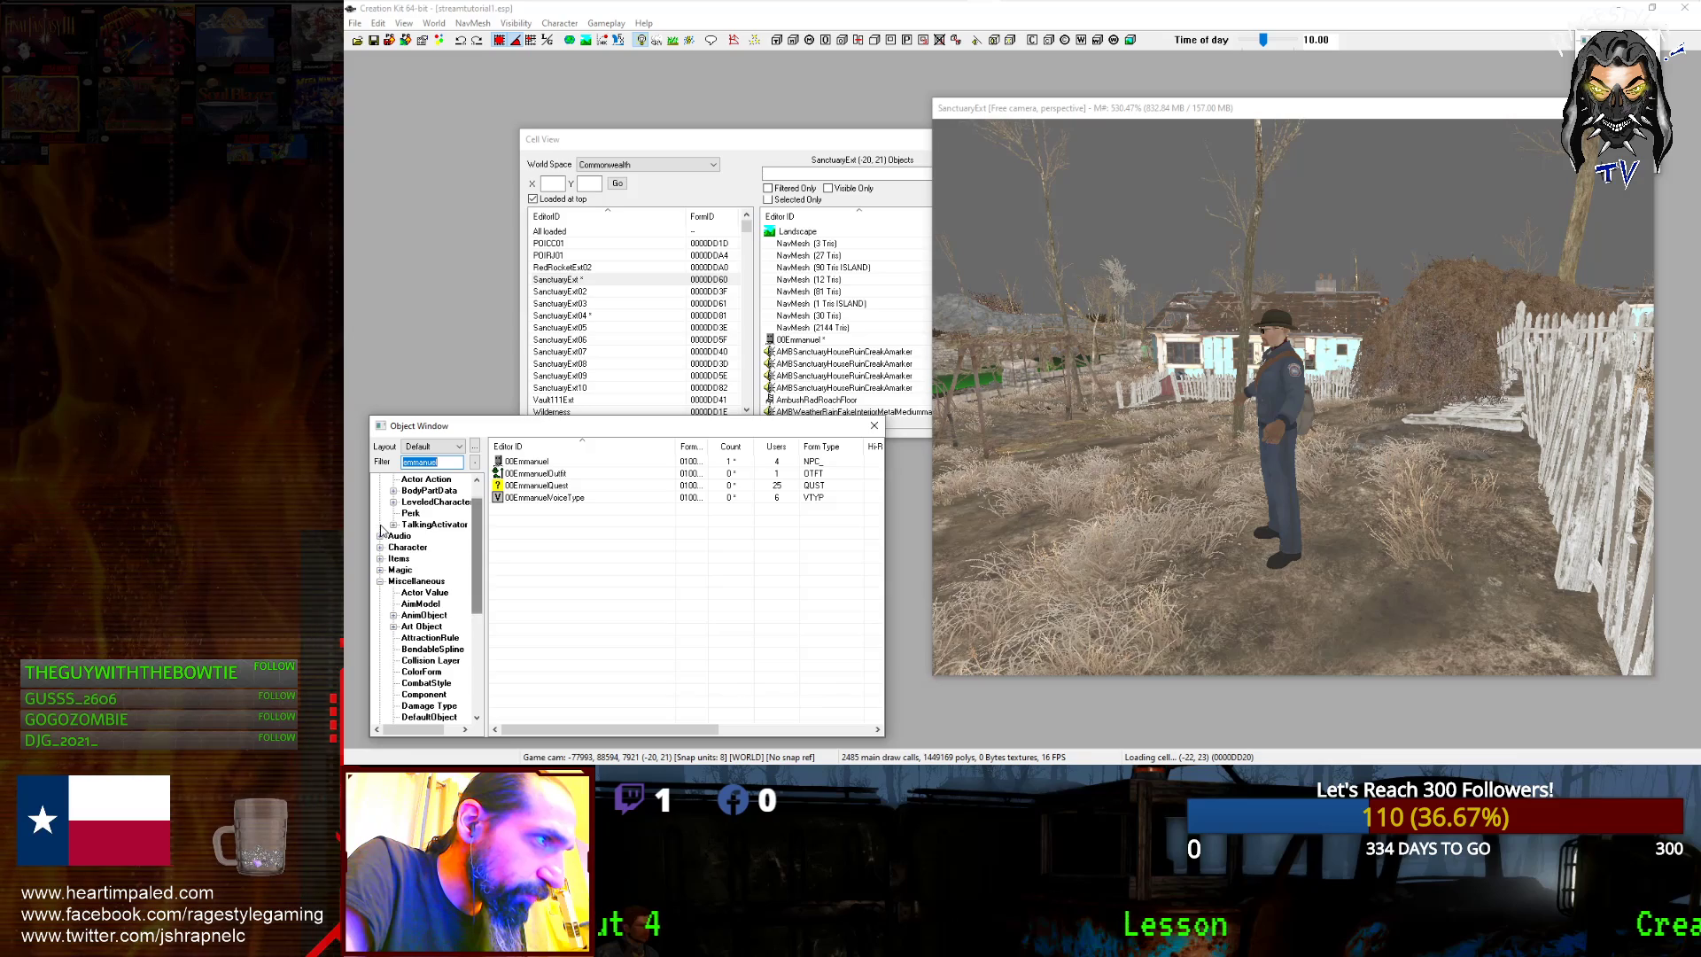
{"action": "left_click", "coordinate": [380, 581]}
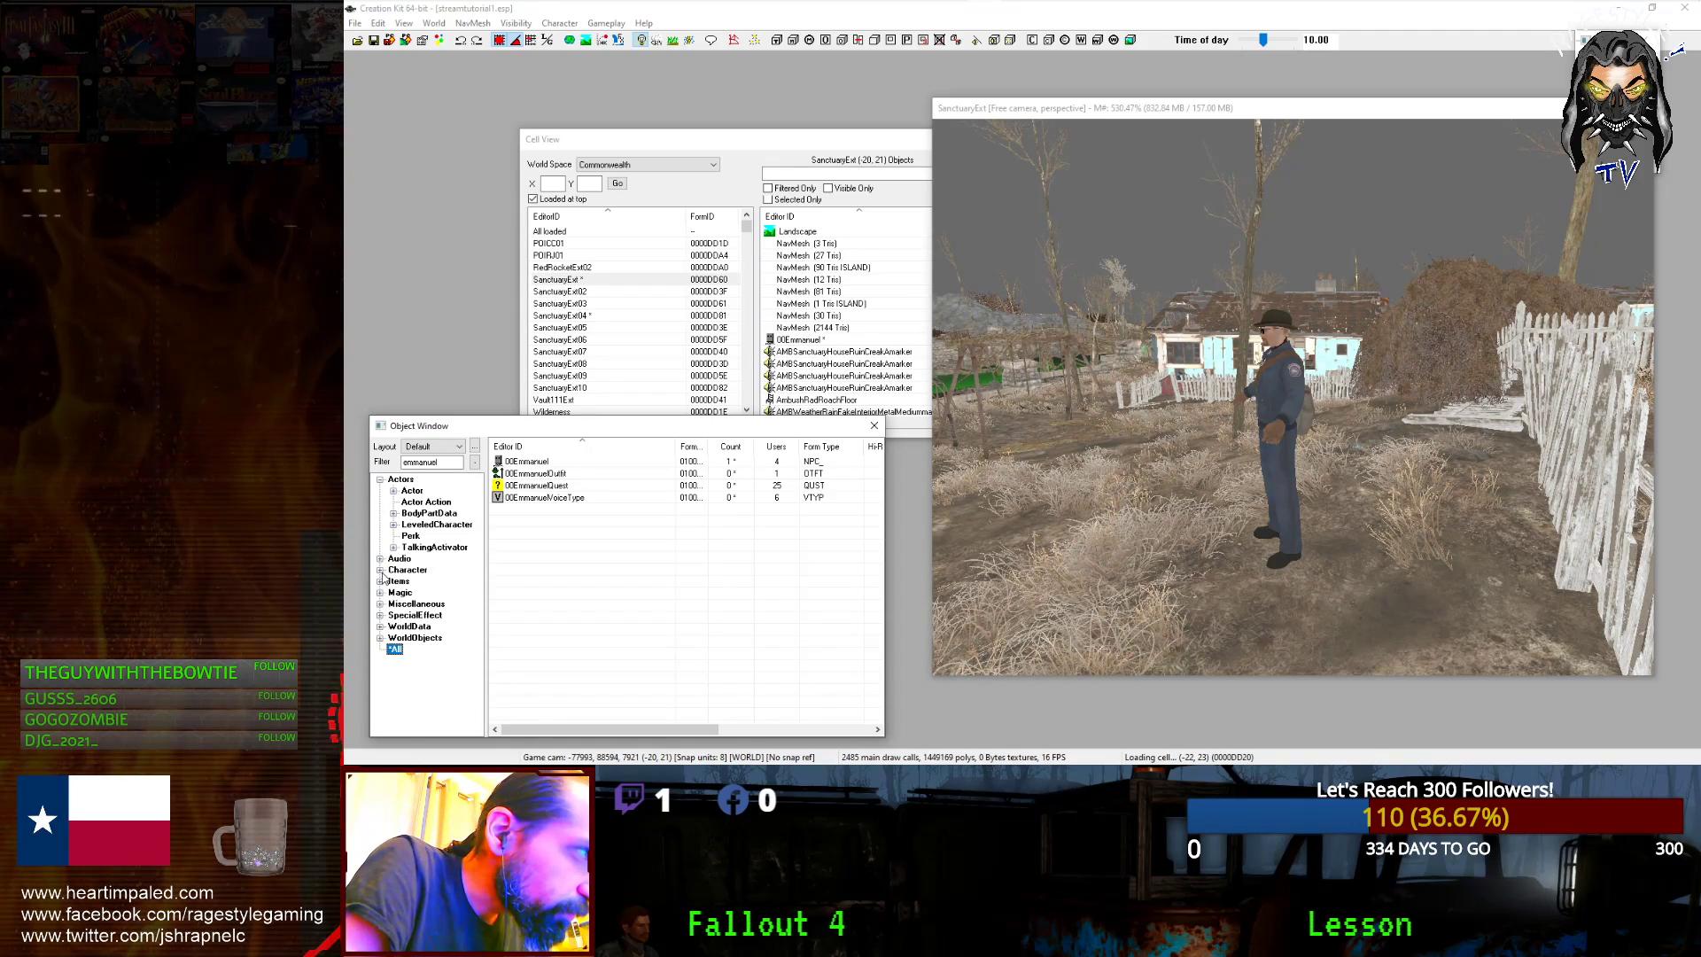
{"action": "left_click", "coordinate": [381, 581]}
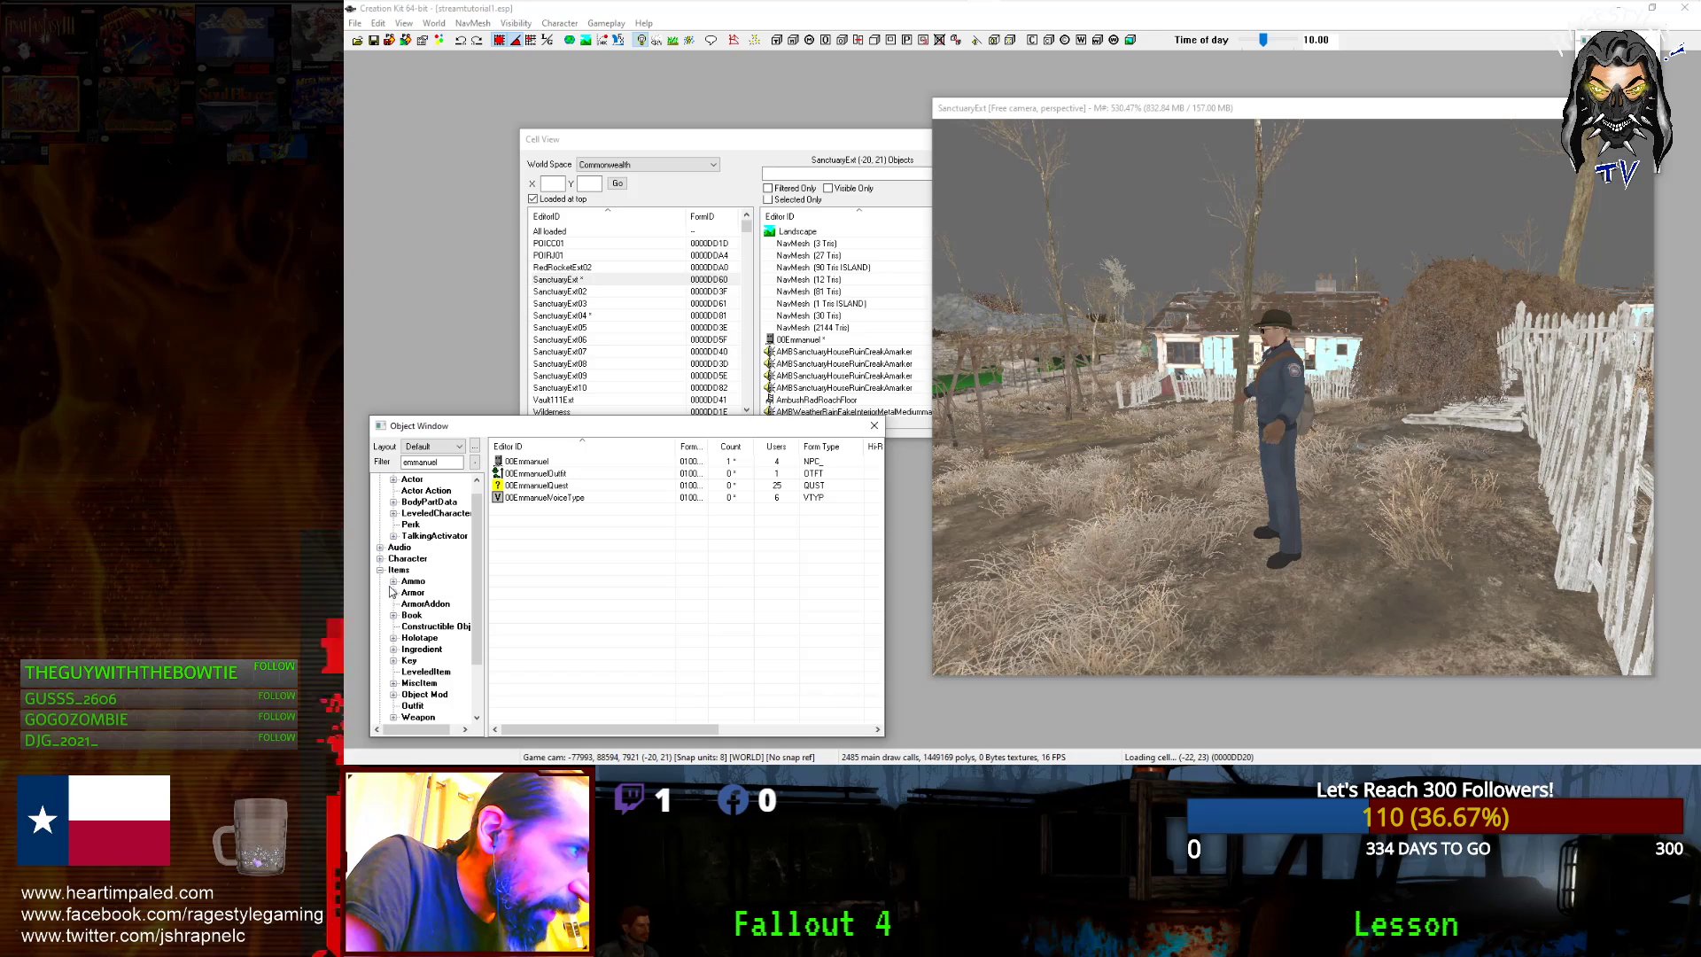
{"action": "left_click", "coordinate": [393, 592]}
{"action": "left_click", "coordinate": [413, 479]}
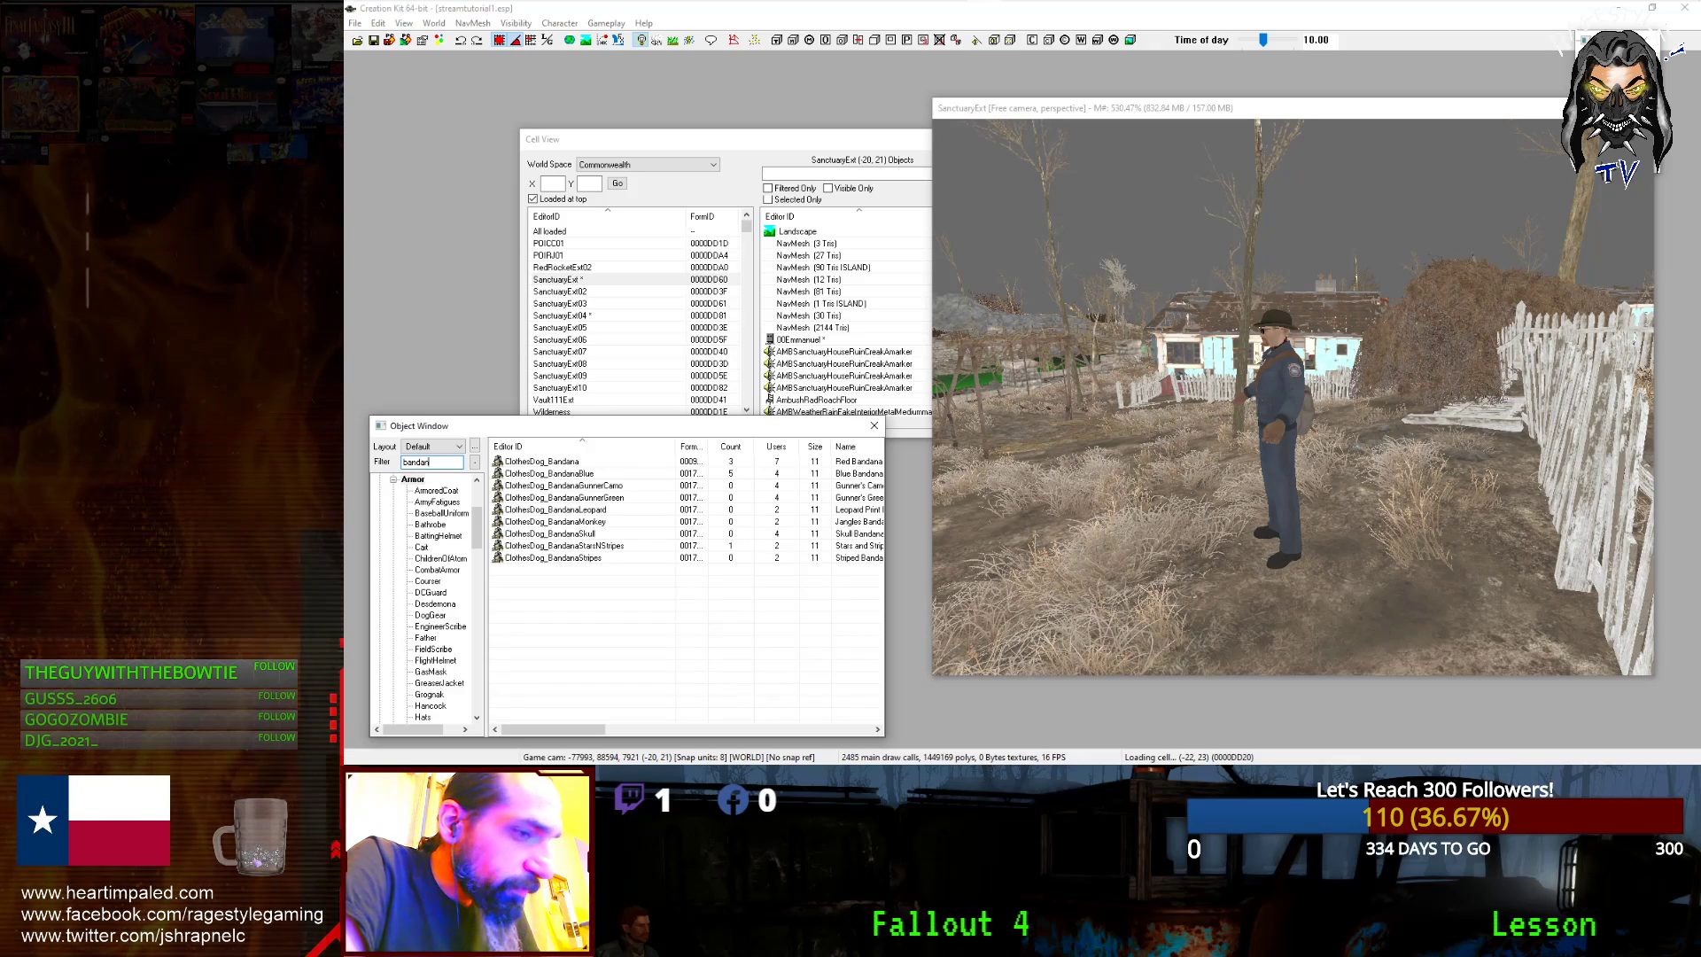
- Duplicate the ClothesDog_BandanaLeopard armor and select the copy
{"action": "left_click", "coordinate": [531, 497]}
{"action": "left_click", "coordinate": [532, 510]}
{"action": "right_click", "coordinate": [532, 511]}
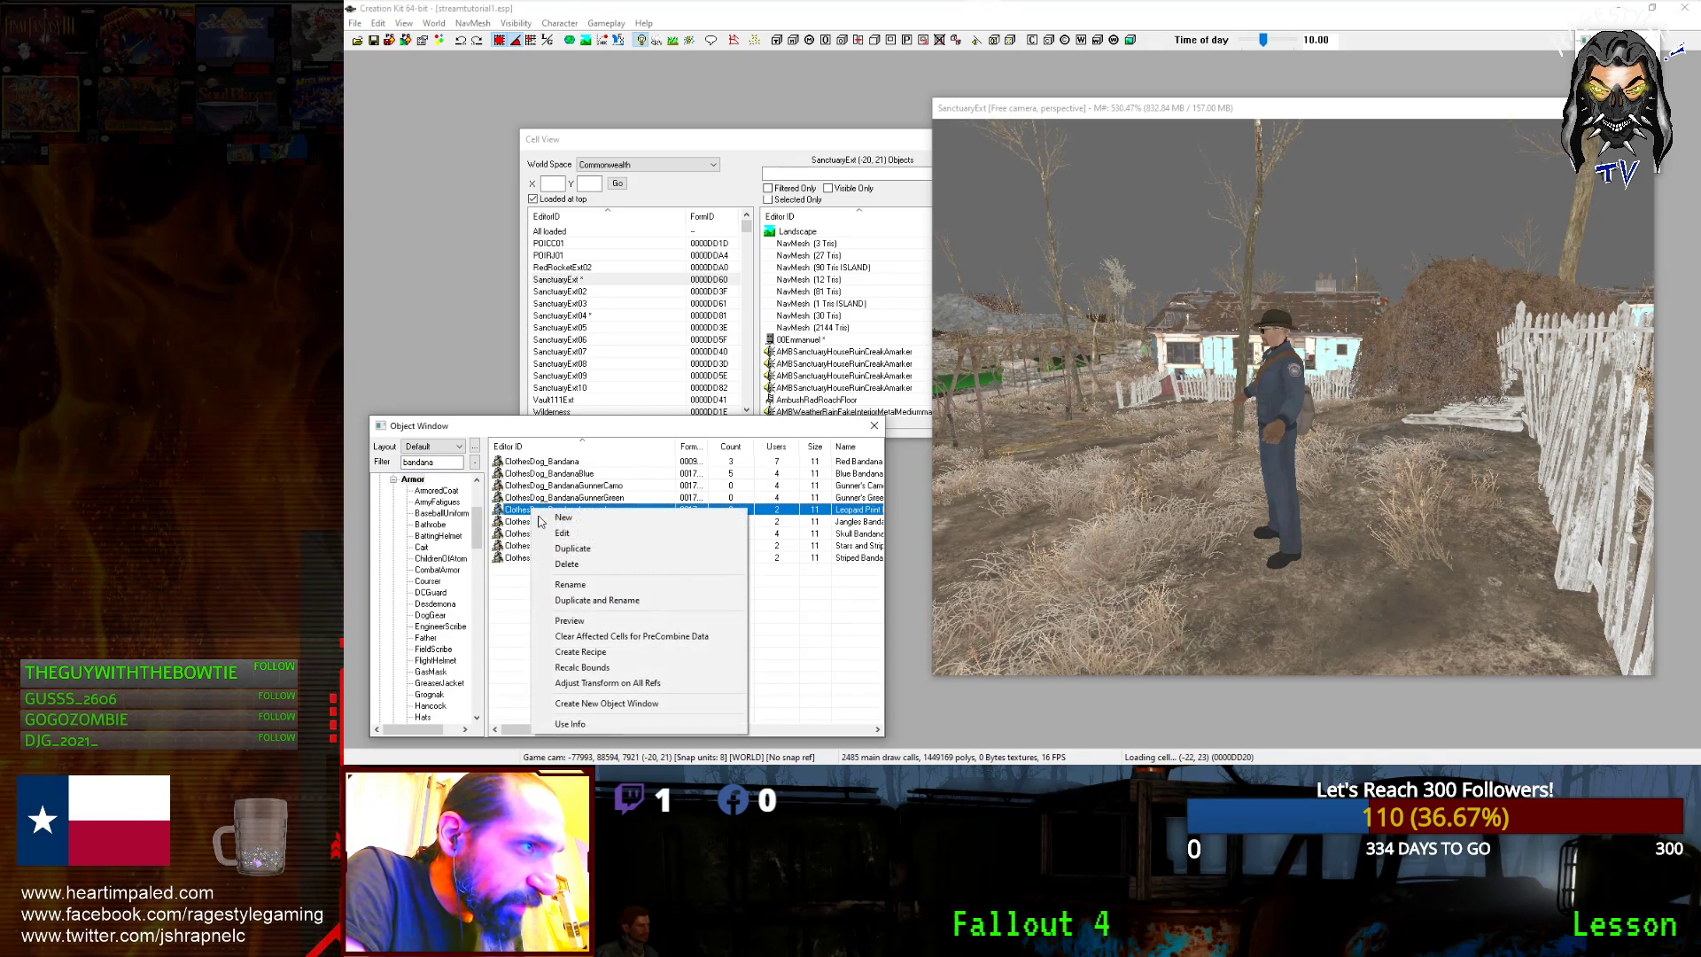
{"action": "left_click", "coordinate": [575, 549]}
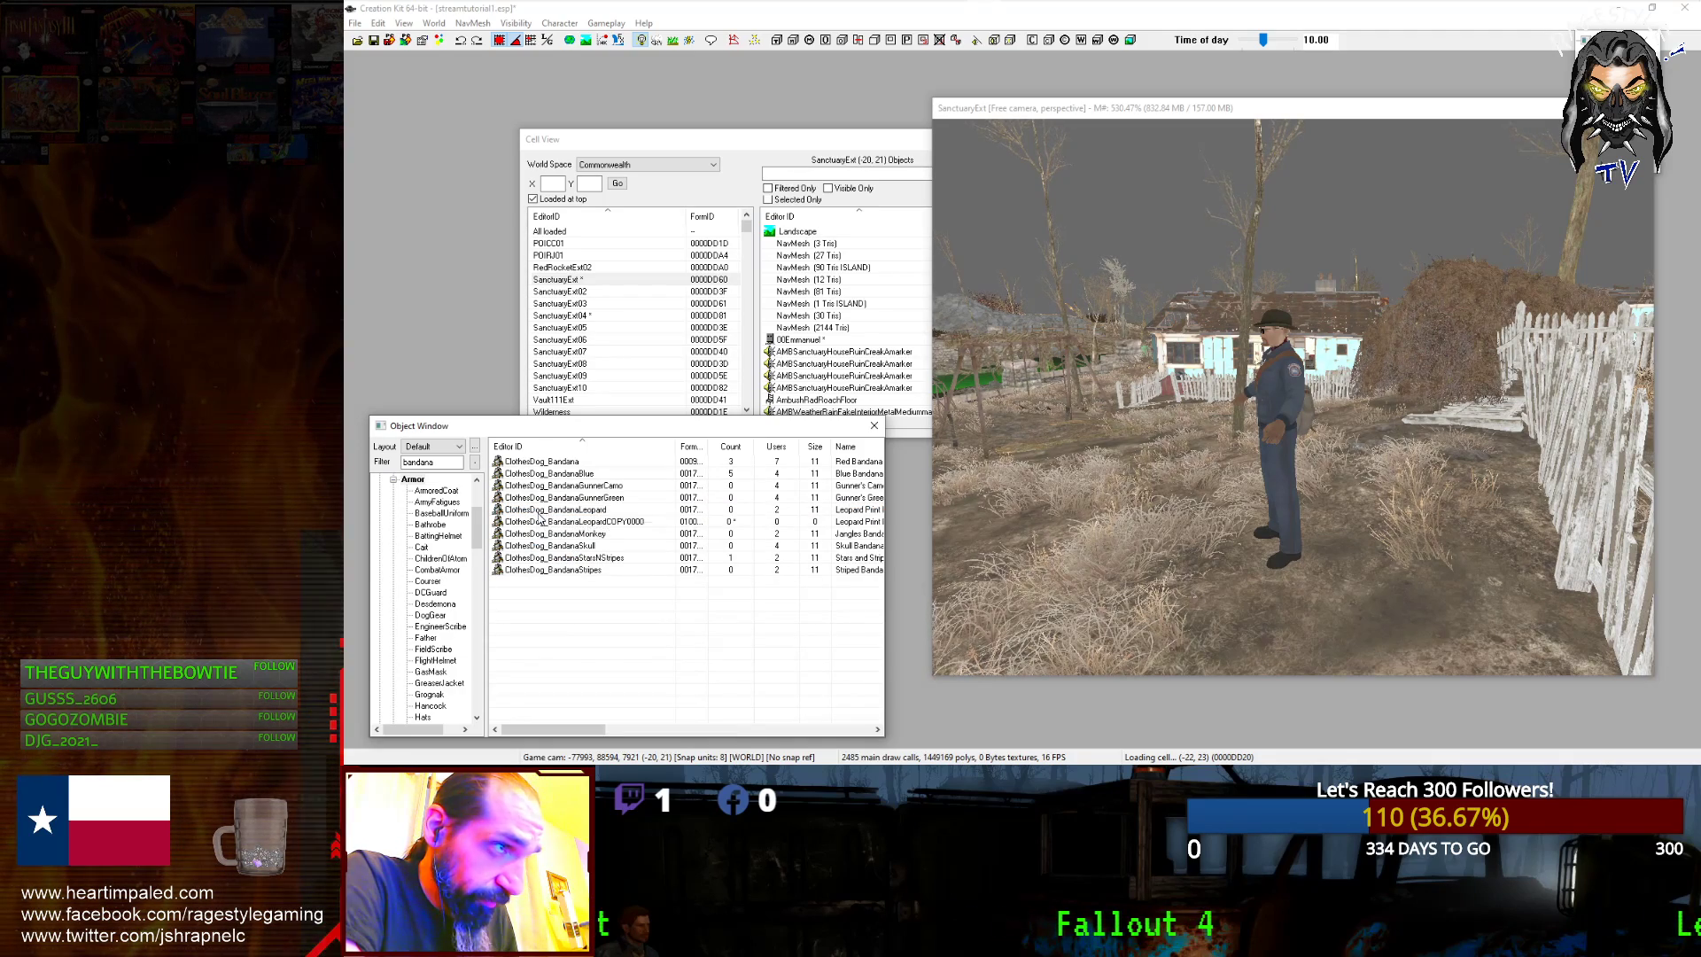
{"action": "left_click", "coordinate": [551, 521]}
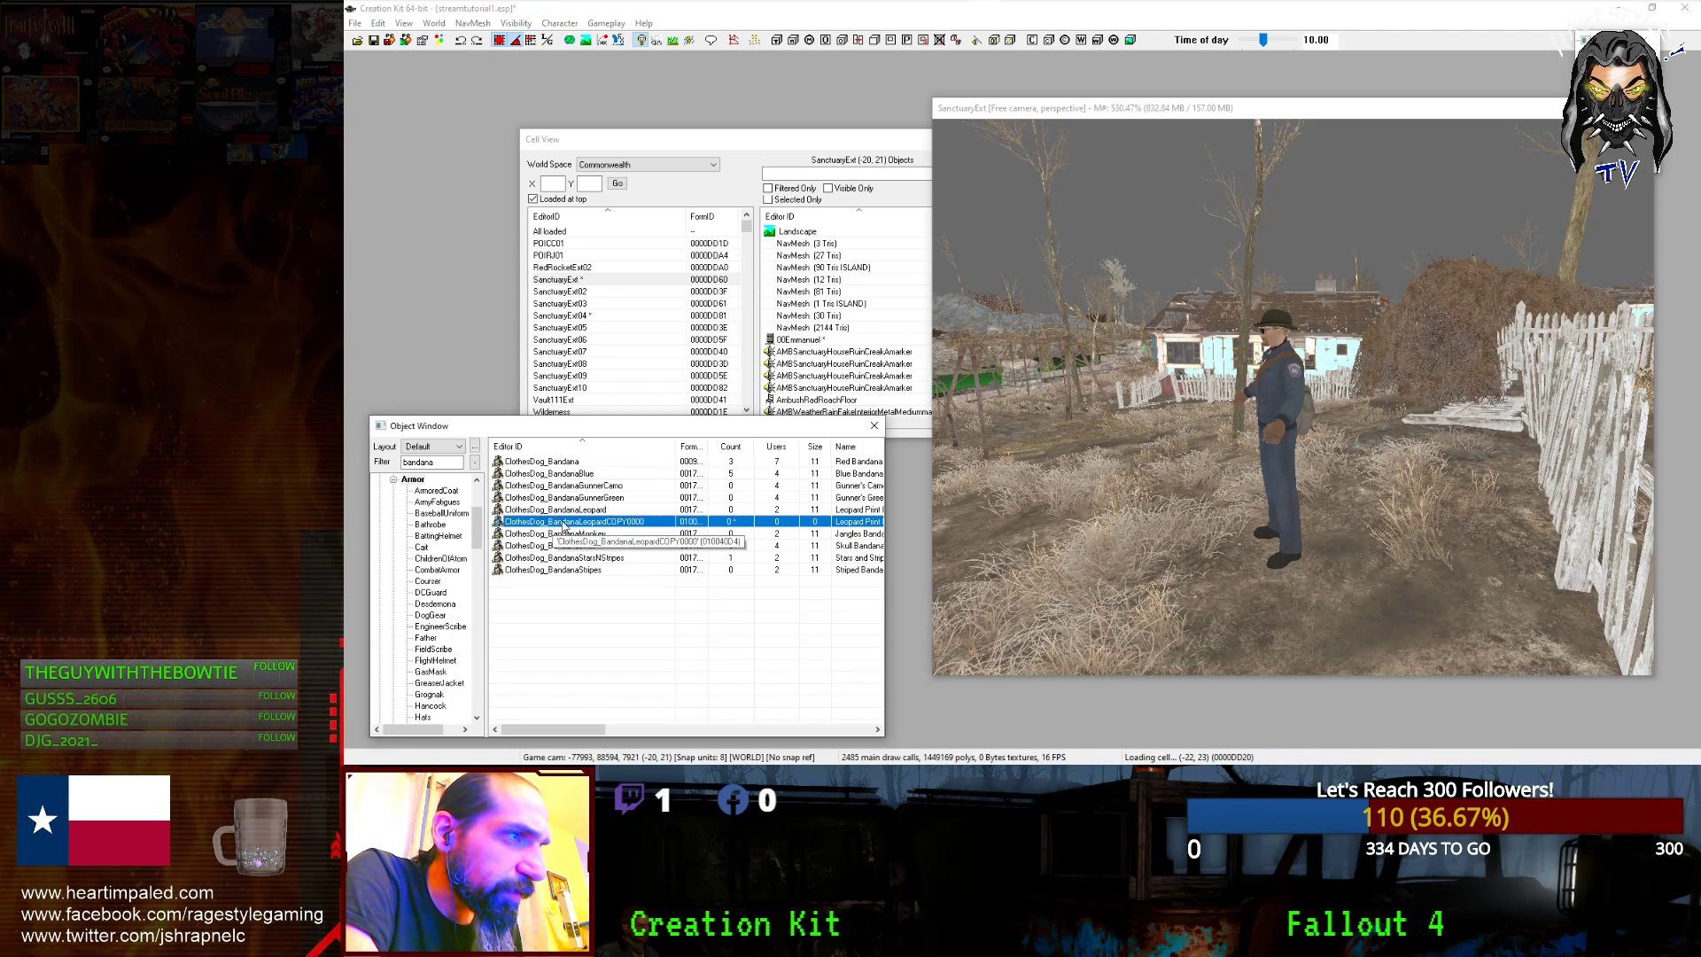
- Rename the duplicated leopard bandana armor as 00BandanaTutorial, keeping it as the same object instead of creating a new one
{"action": "left_click", "coordinate": [554, 524]}
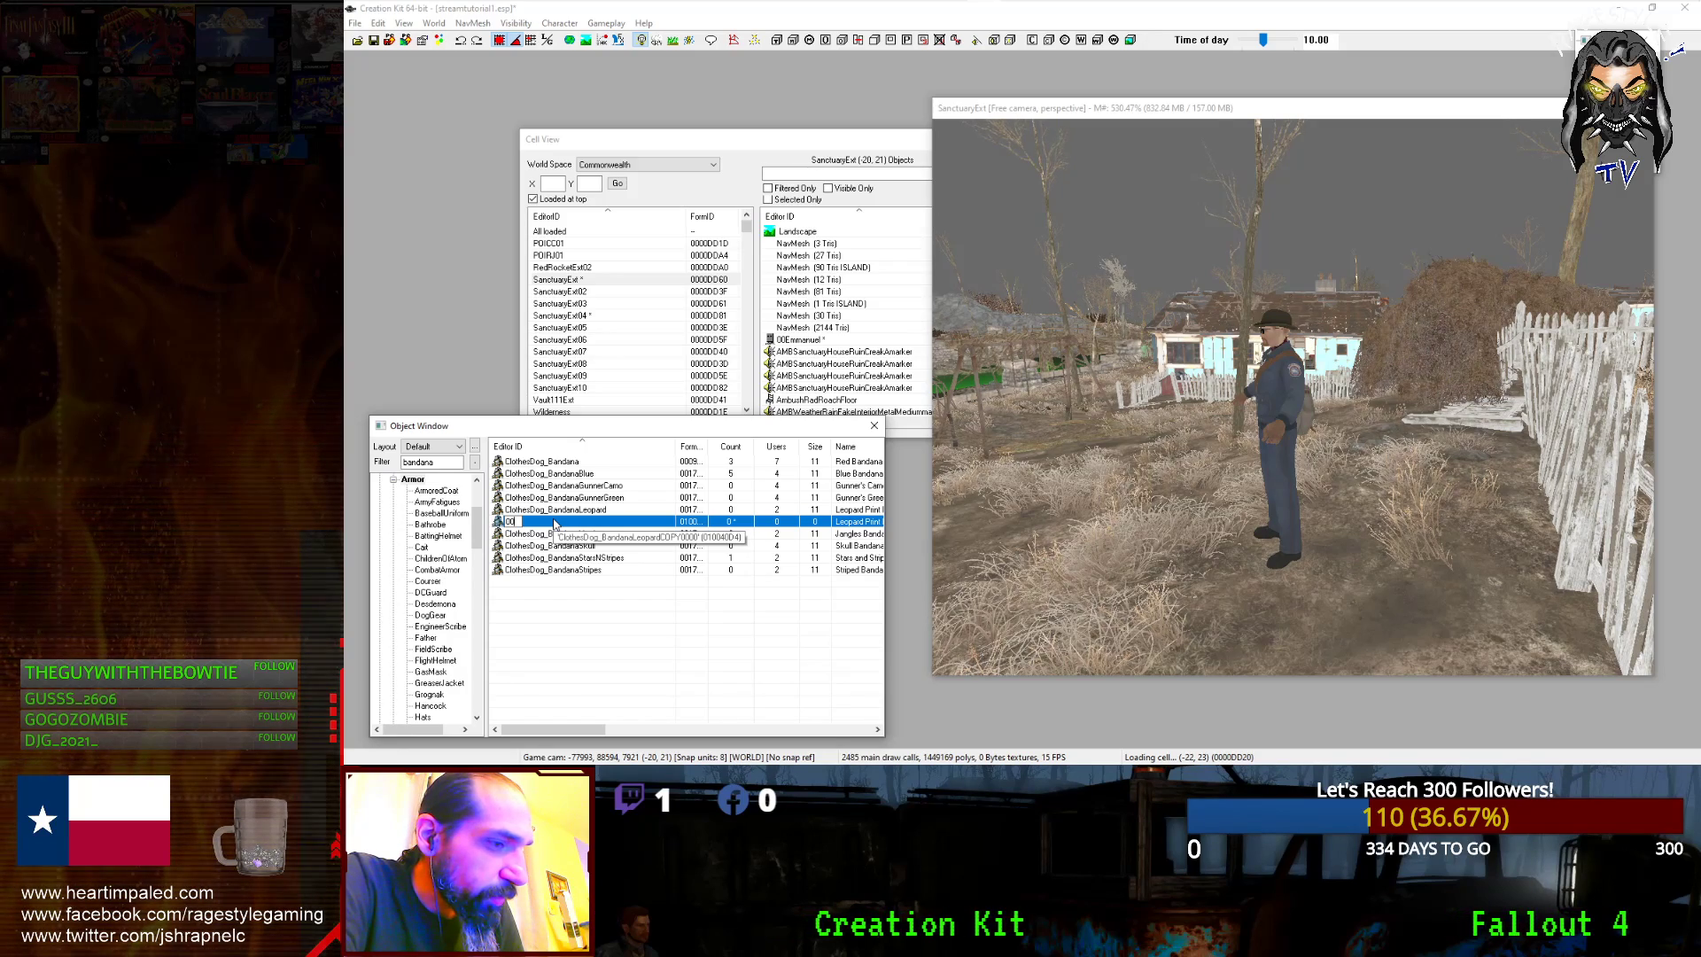
{"action": "type", "text": "andanaTutorial"}
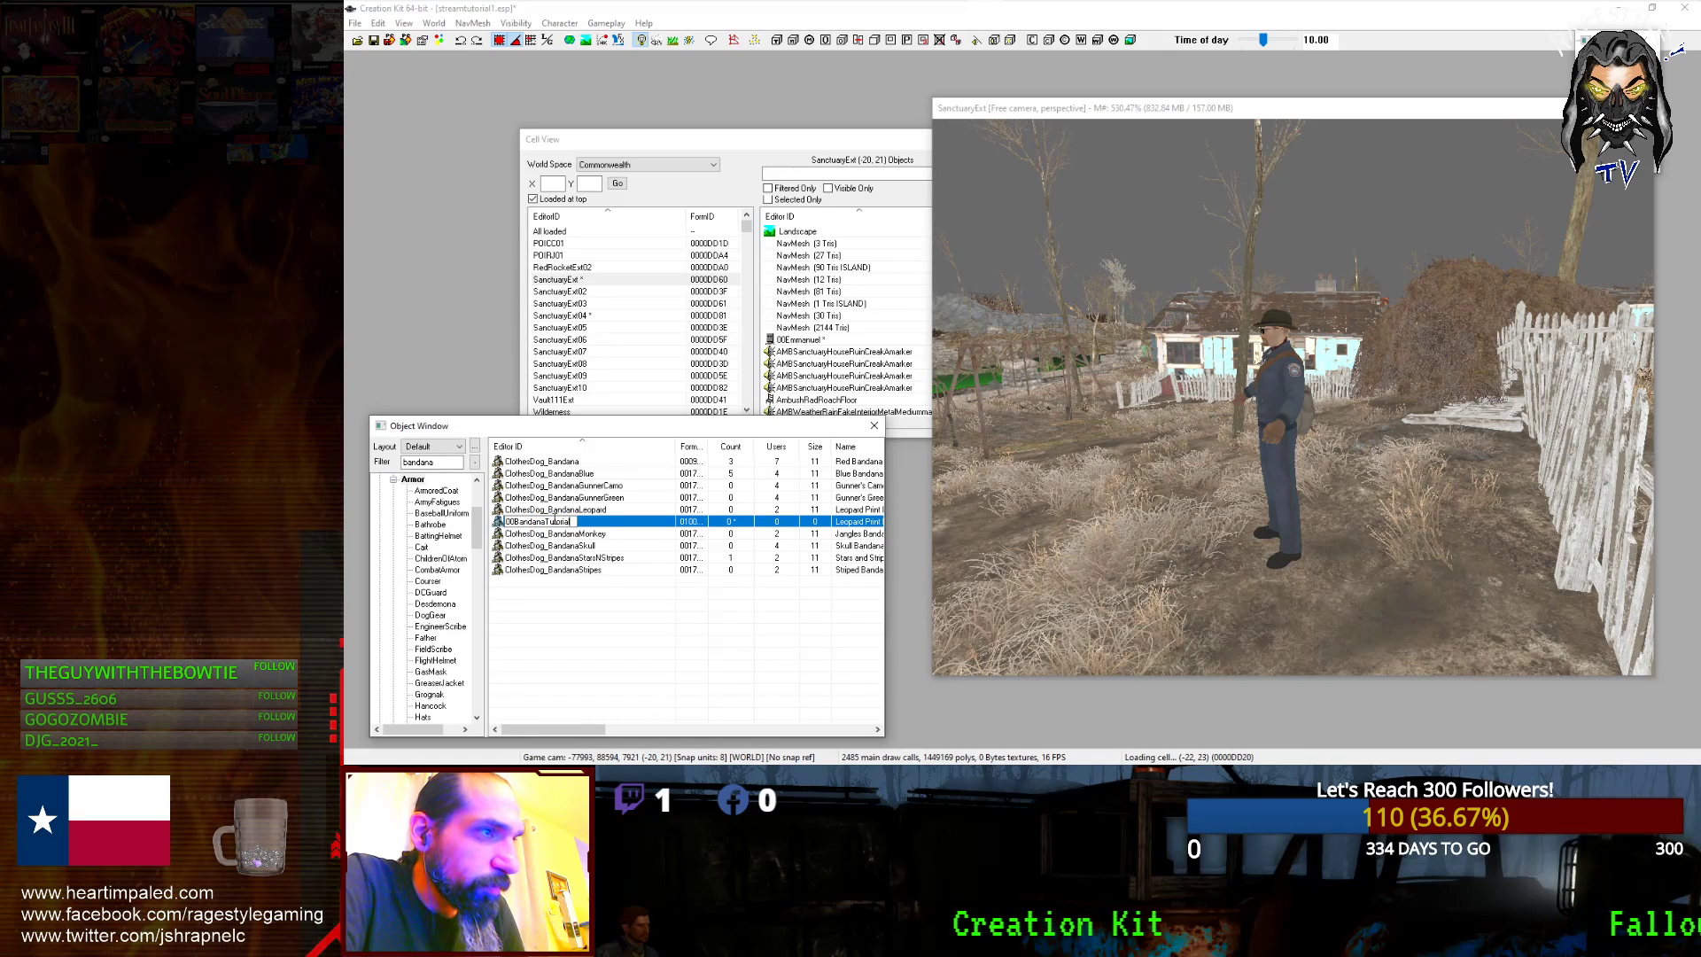
{"action": "key", "text": "Return"}
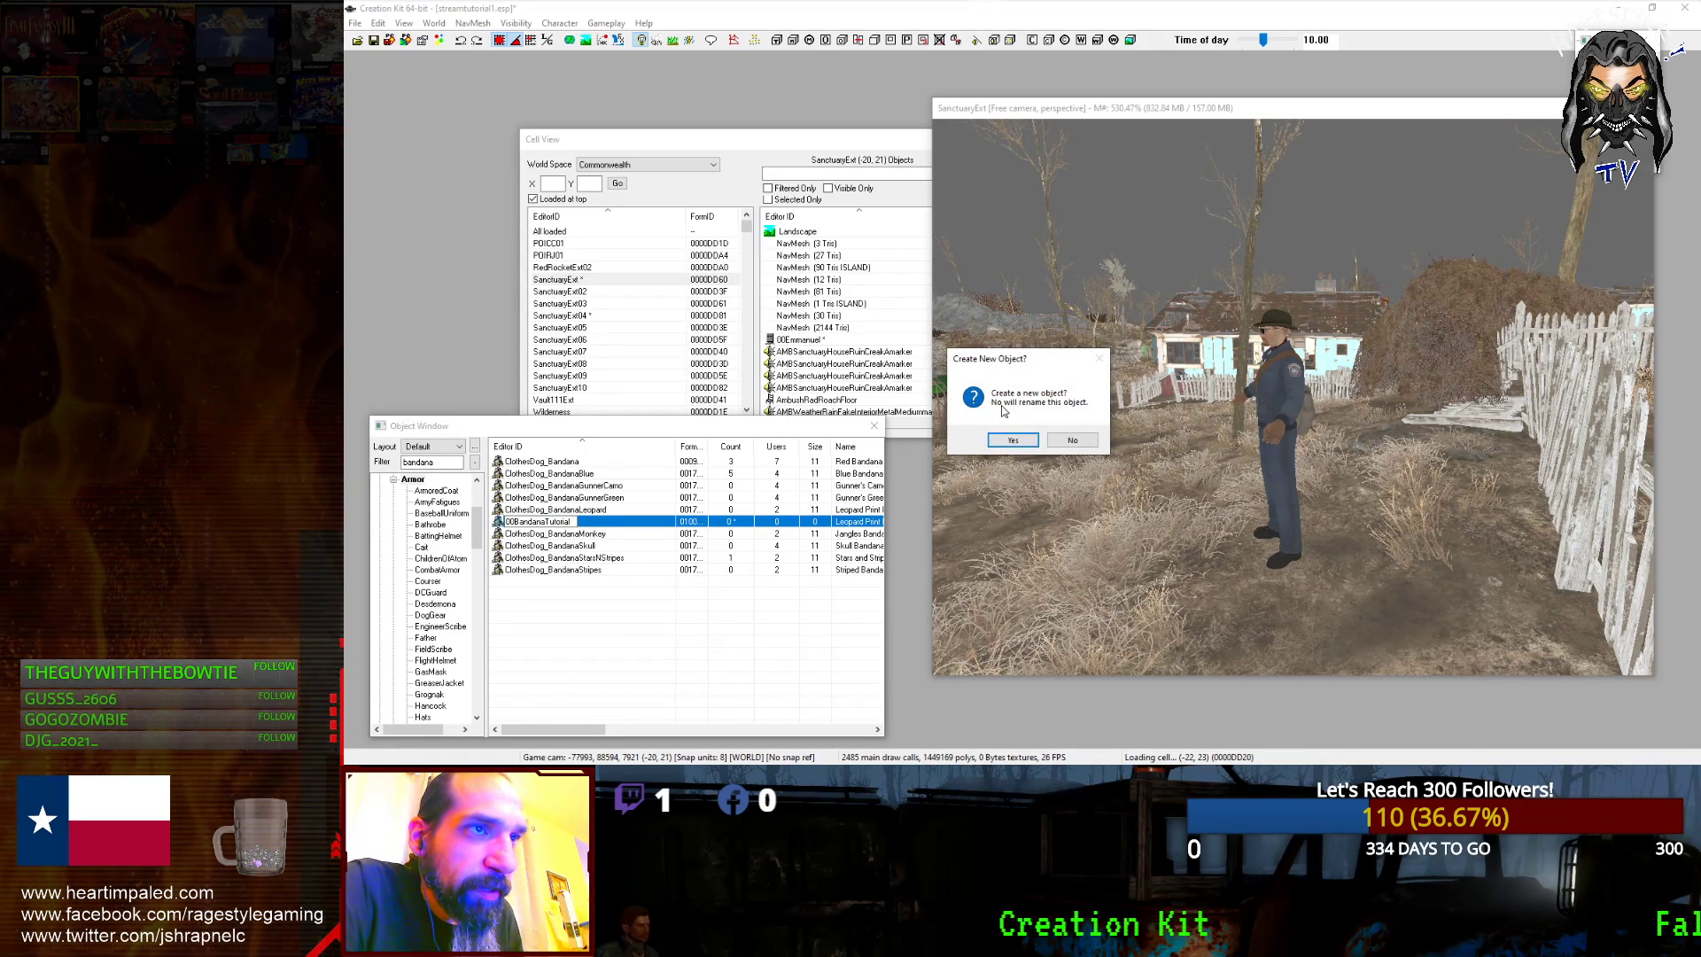
{"action": "left_click", "coordinate": [1073, 440]}
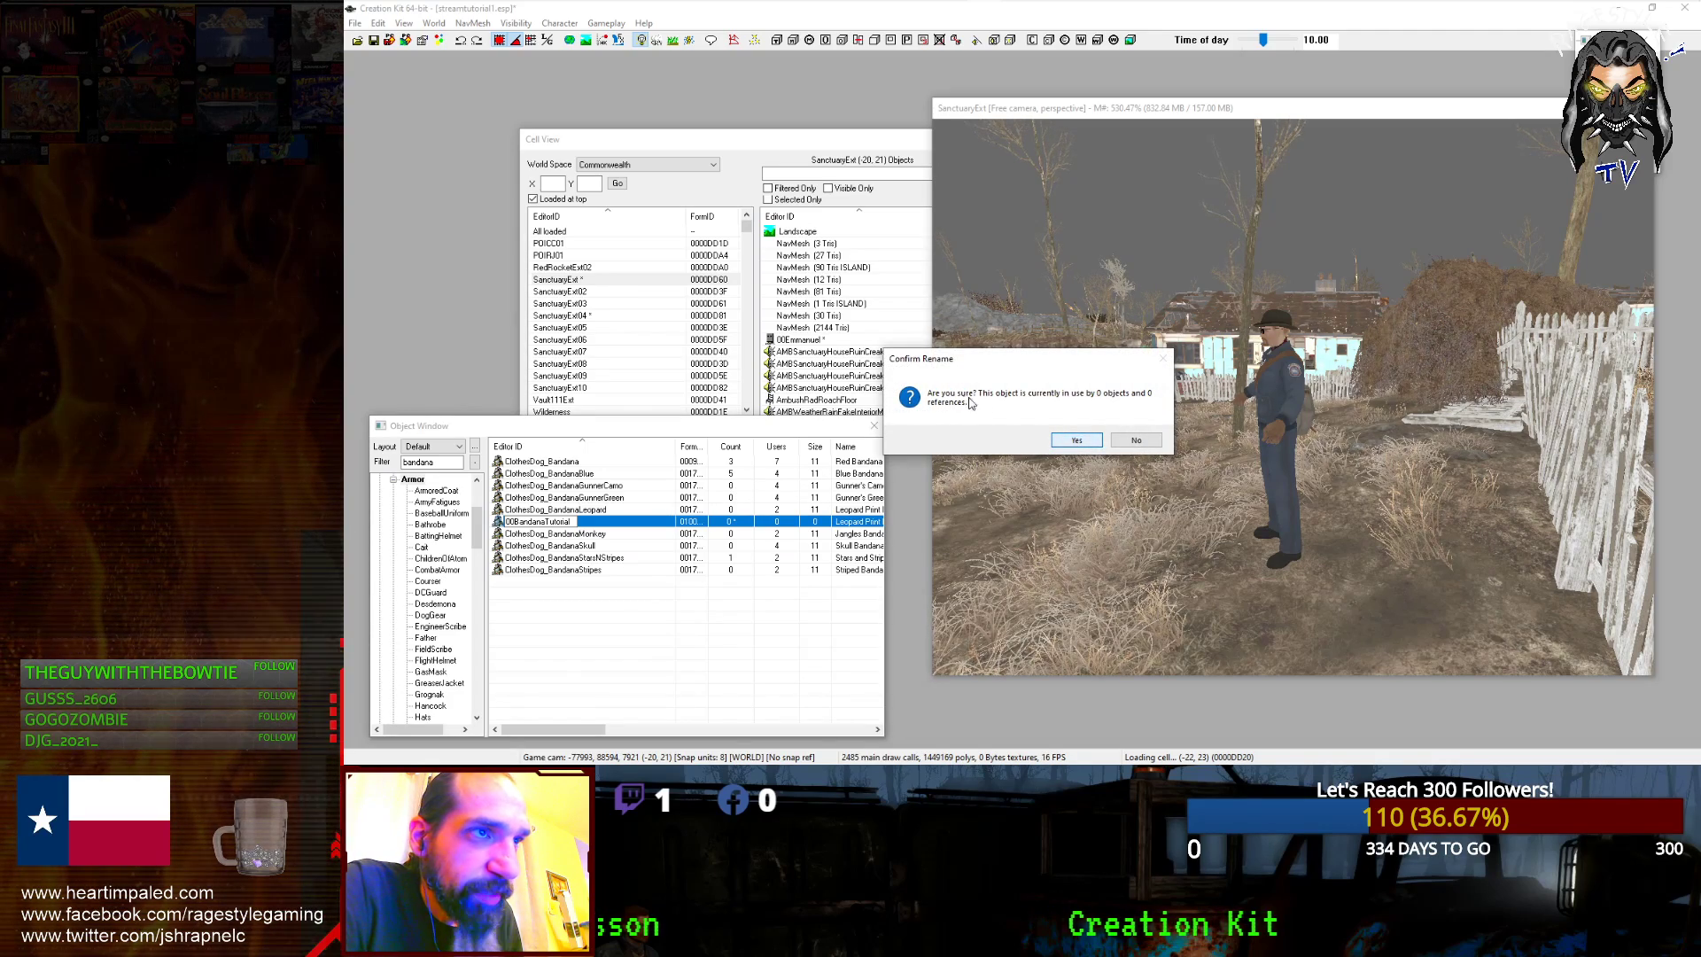
{"action": "left_click", "coordinate": [1076, 441]}
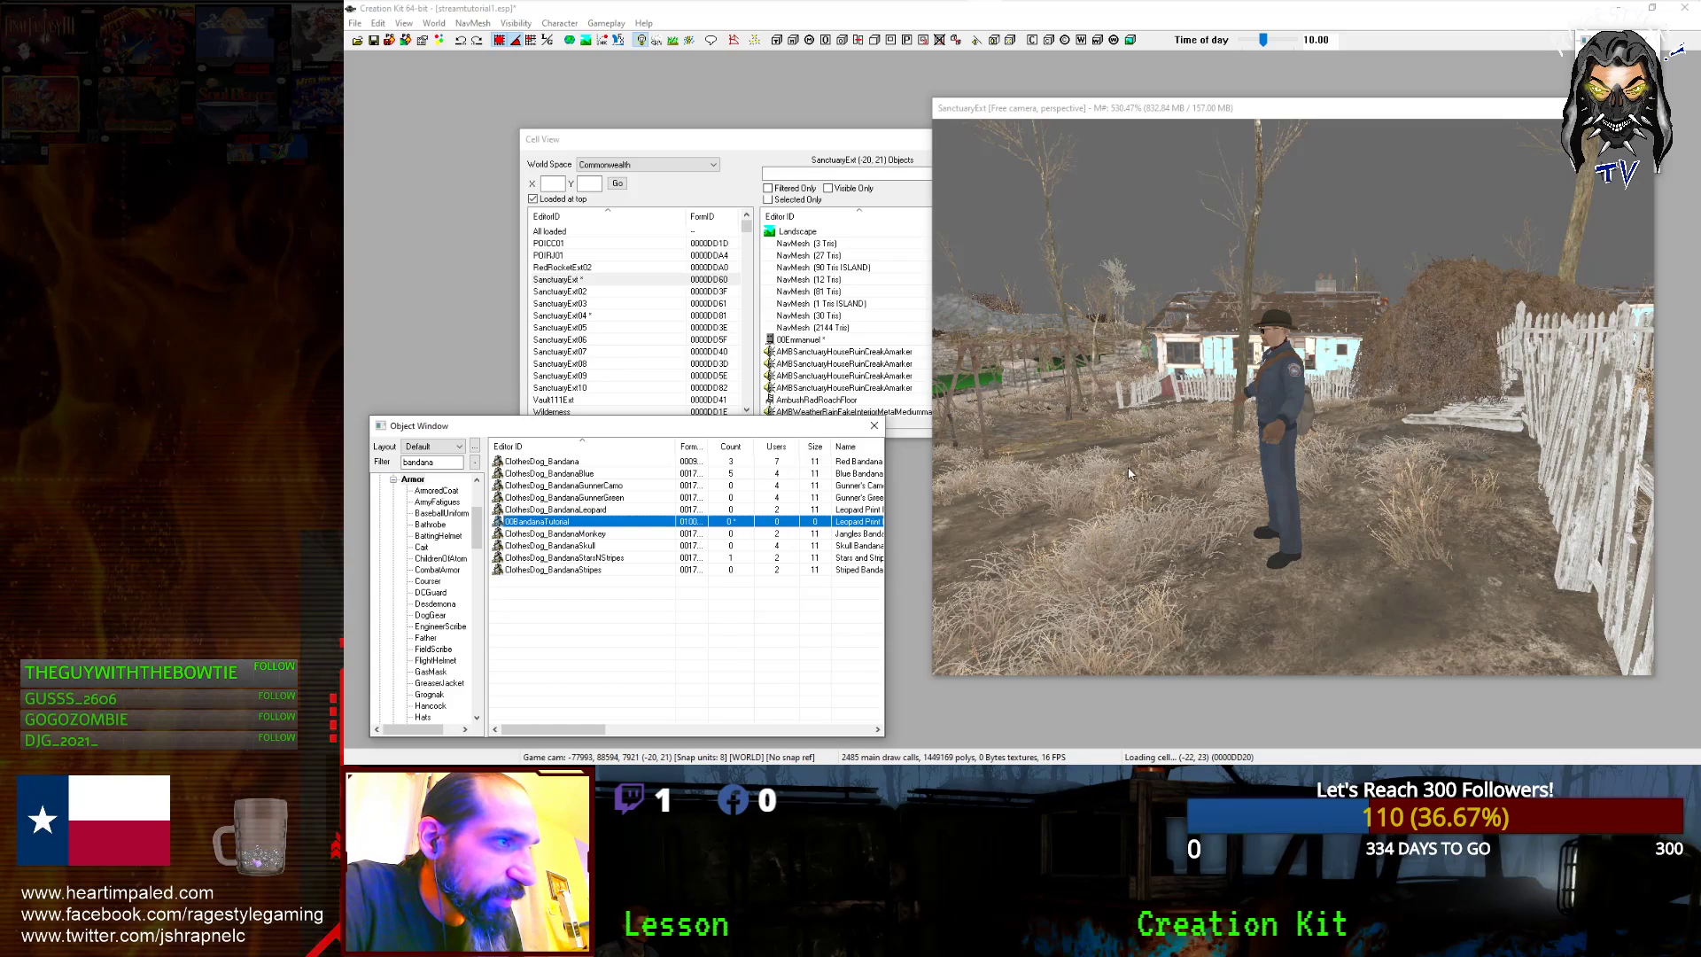
- Open the 00BandanaTutorial armor, name it RAGEStyle Bandana and set its weight to 0.1
{"action": "double_click", "coordinate": [549, 521]}
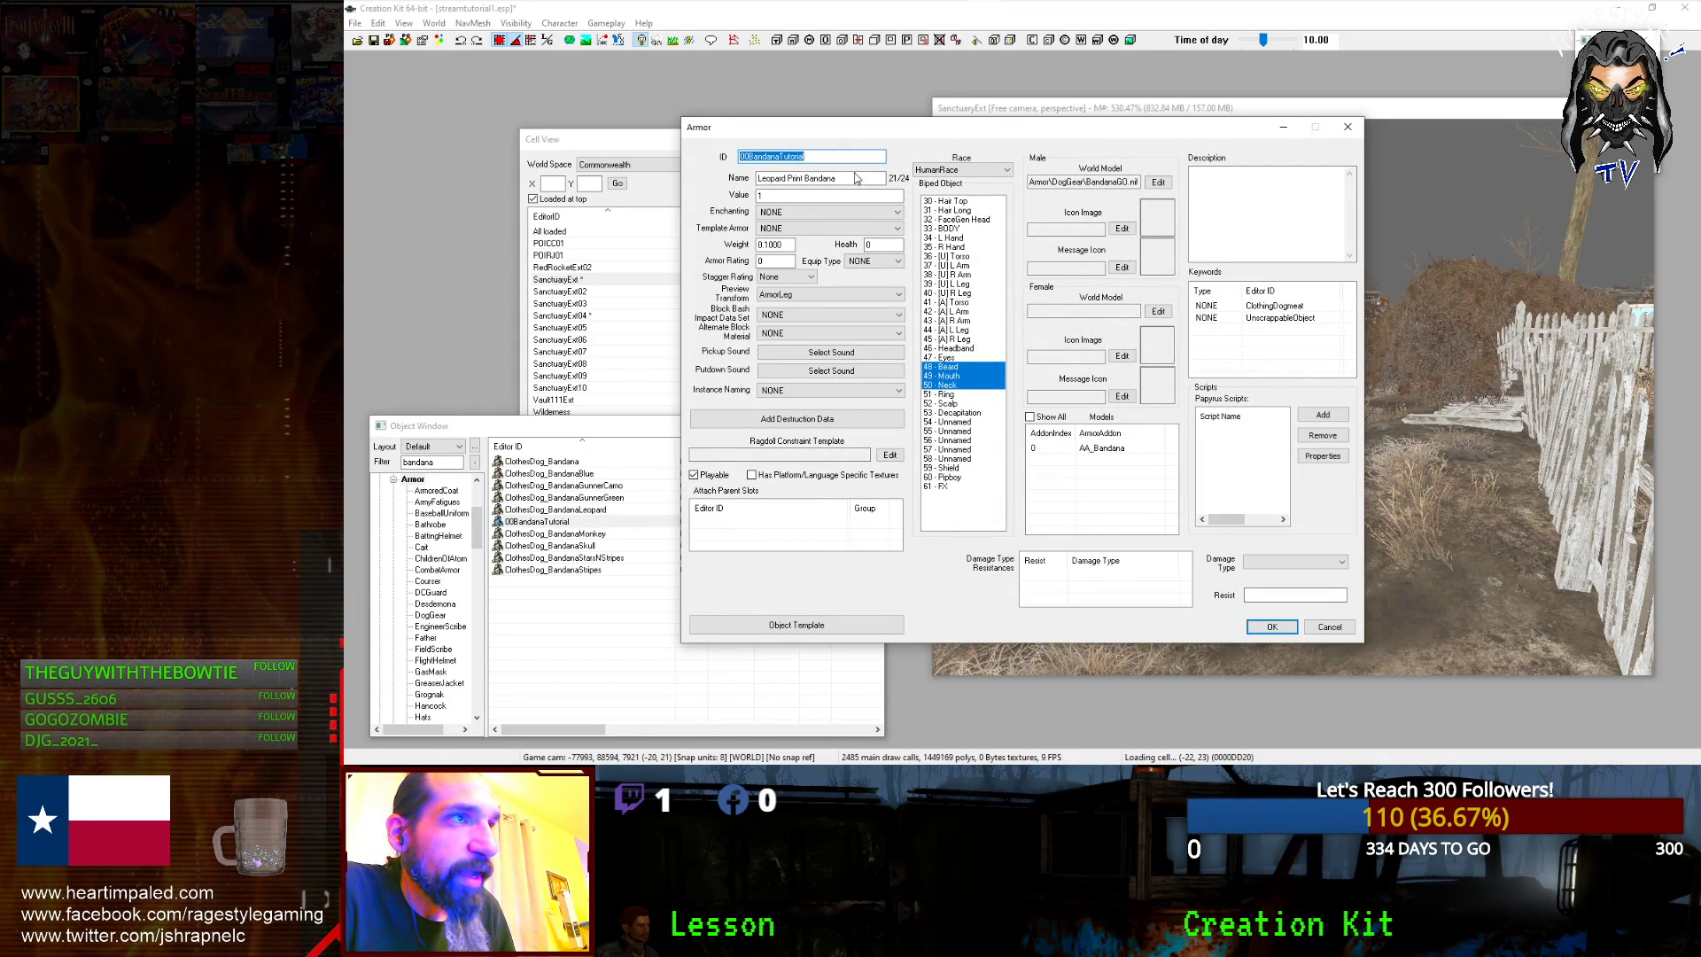
{"action": "left_click_drag", "start_coordinate": [803, 178], "coordinate": [711, 179]}
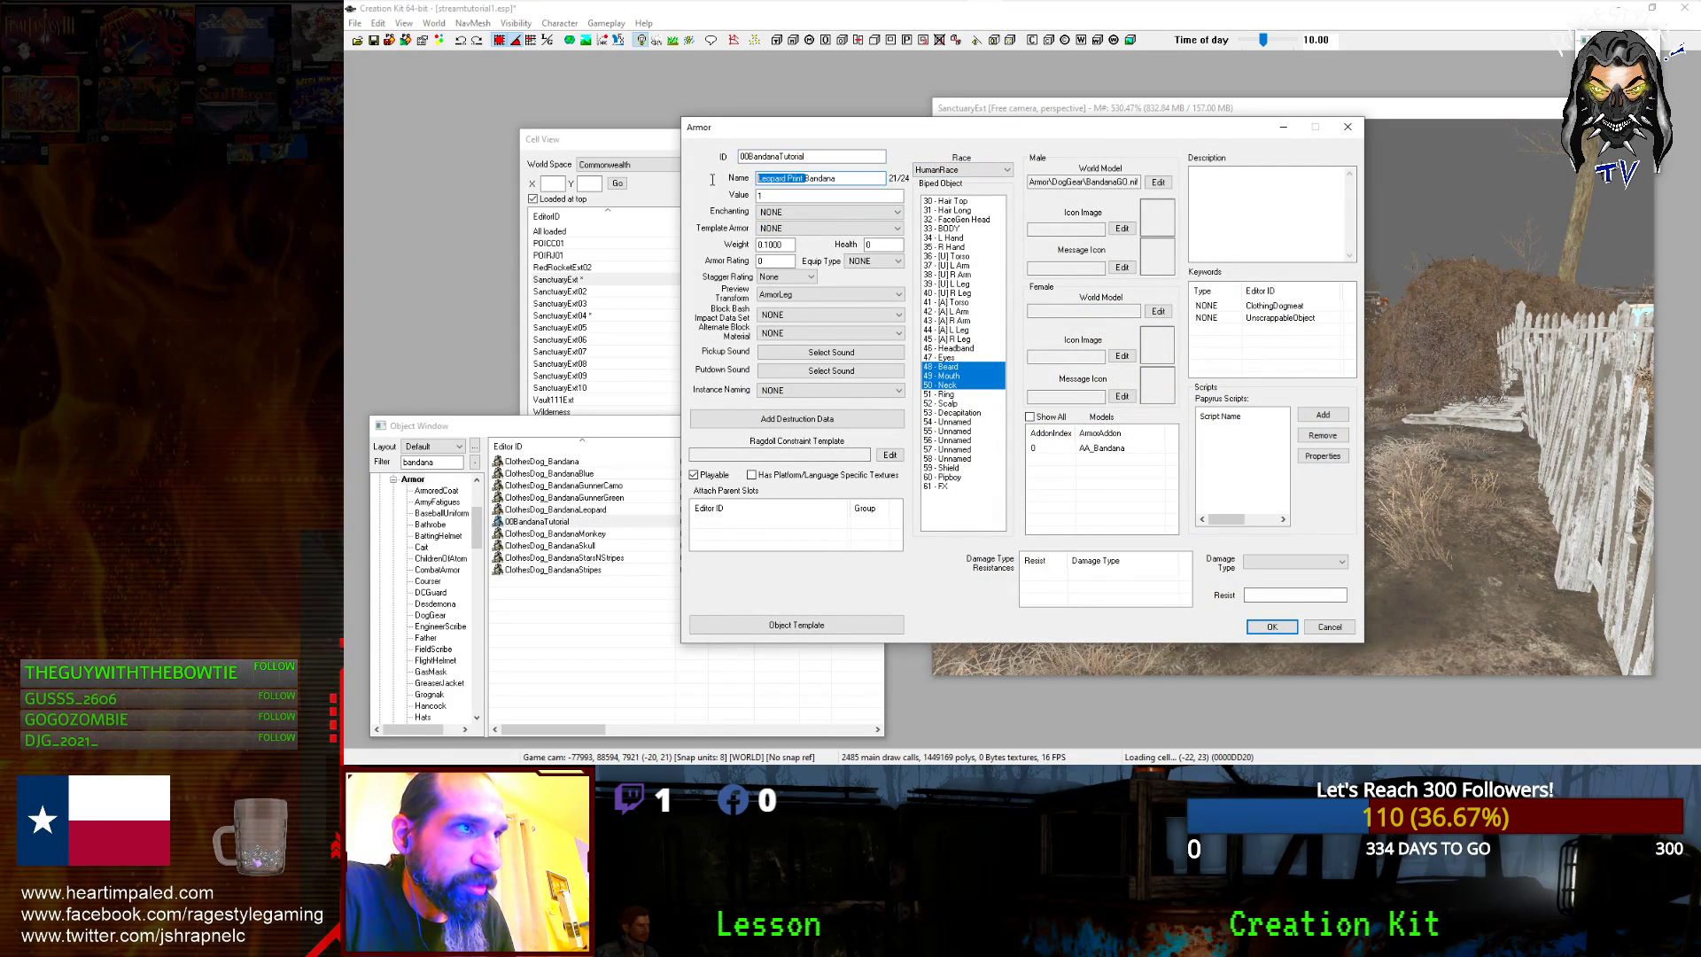
{"action": "key", "text": "BackSpace"}
{"action": "type", "text": "RAGEStyle"}
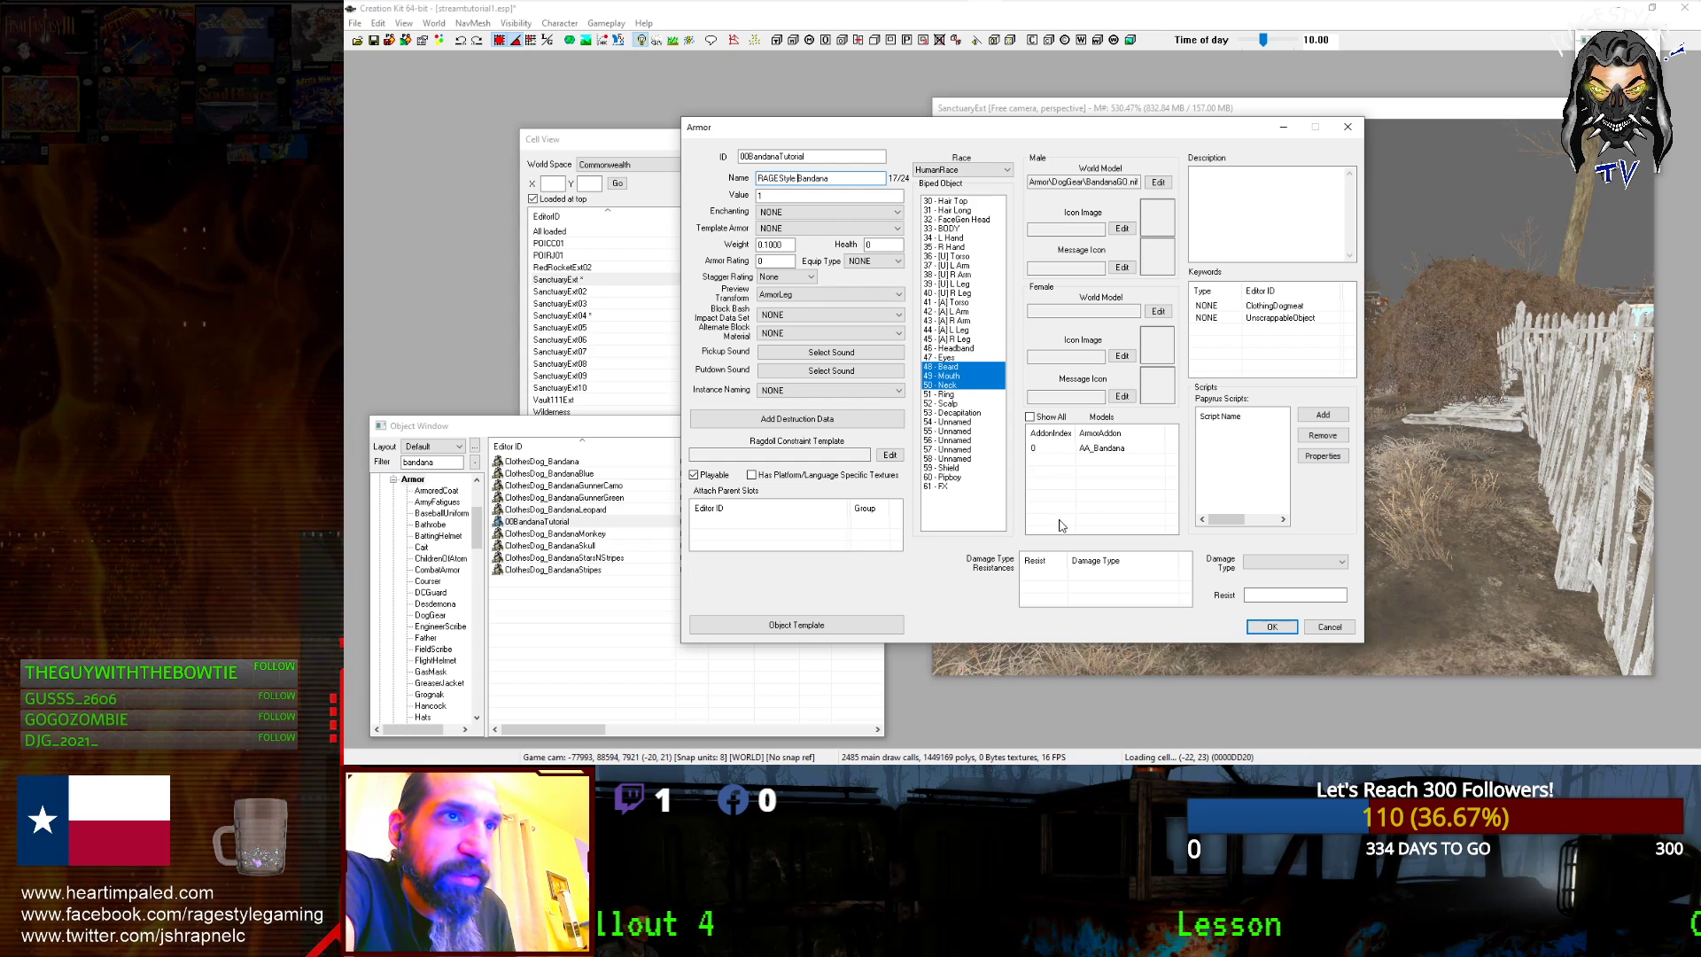
{"action": "left_click", "coordinate": [1099, 449]}
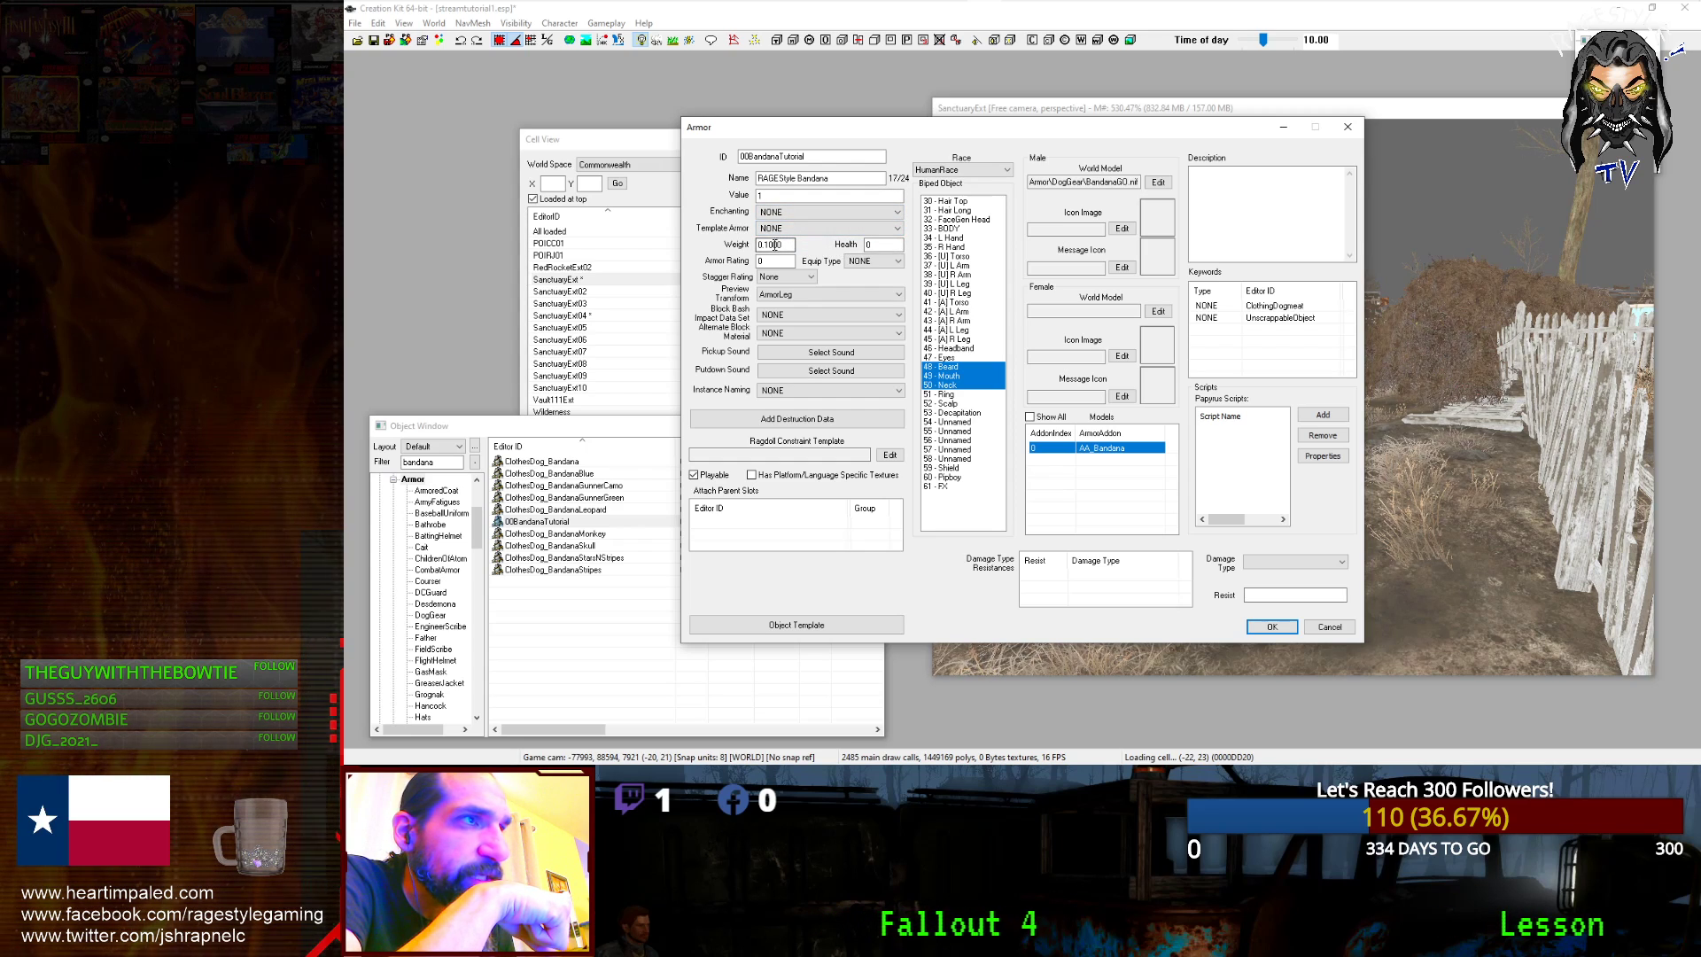
{"action": "left_click_drag", "start_coordinate": [784, 245], "coordinate": [766, 245]}
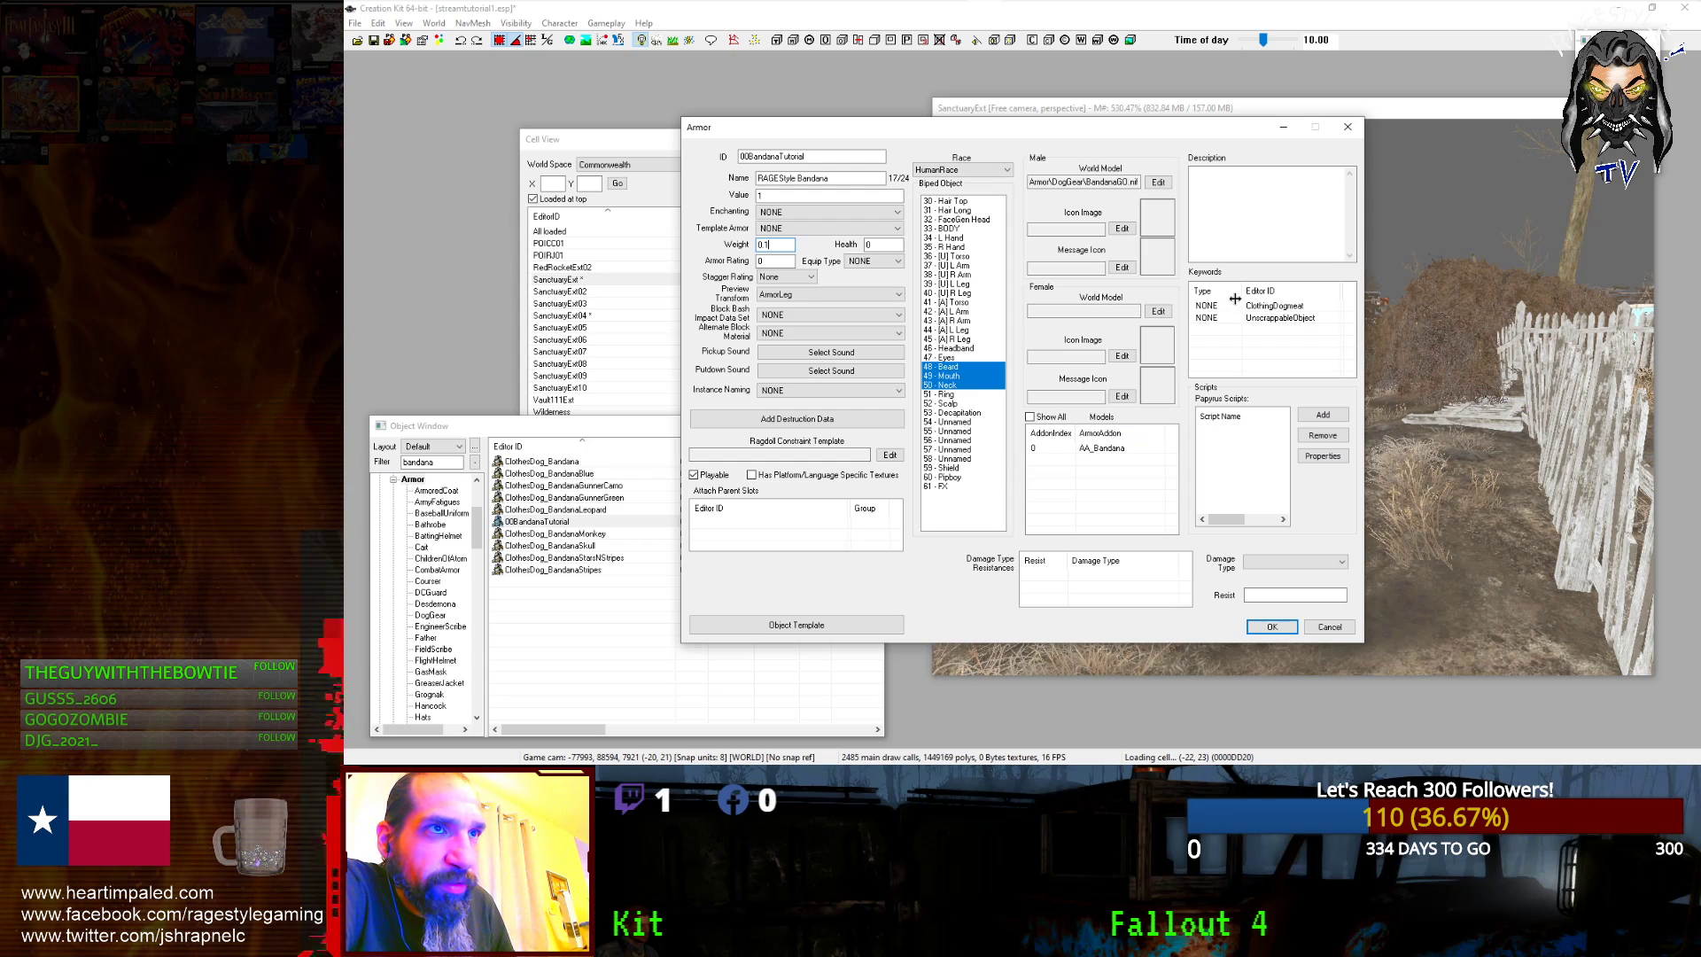
- Examine the keywords assigned to the 00BandanaTutorial armor
{"action": "left_click", "coordinate": [1276, 321]}
{"action": "left_click", "coordinate": [1280, 305]}
{"action": "left_click", "coordinate": [1276, 320]}
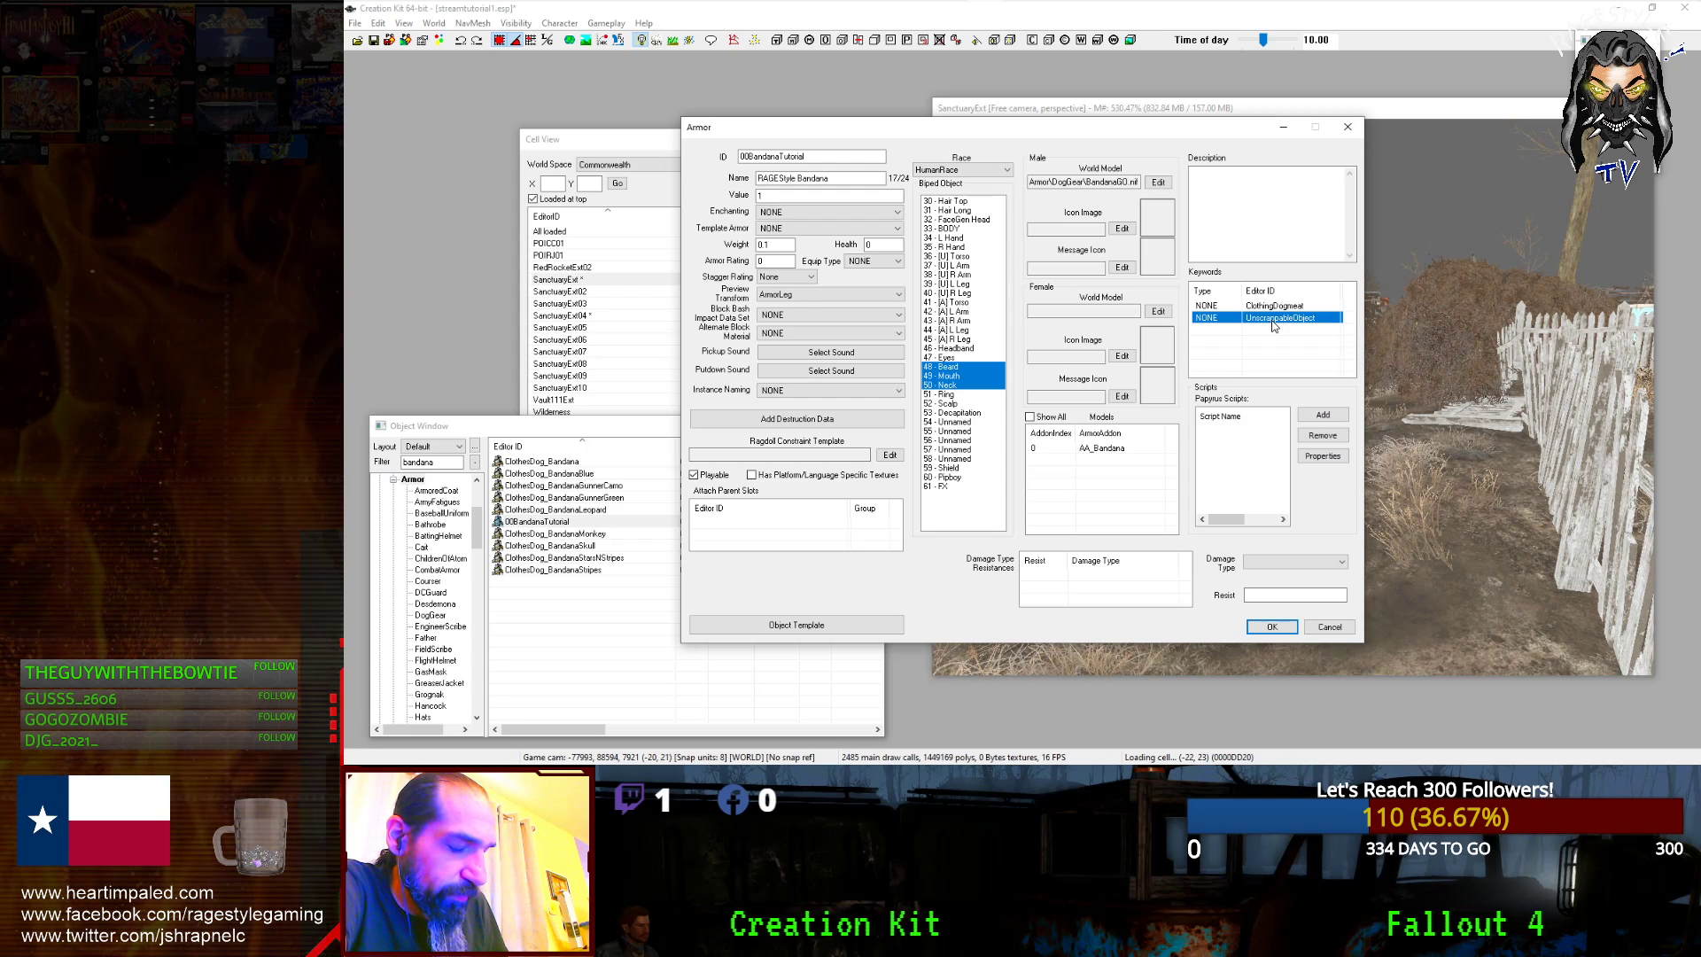
{"action": "key", "text": "Up"}
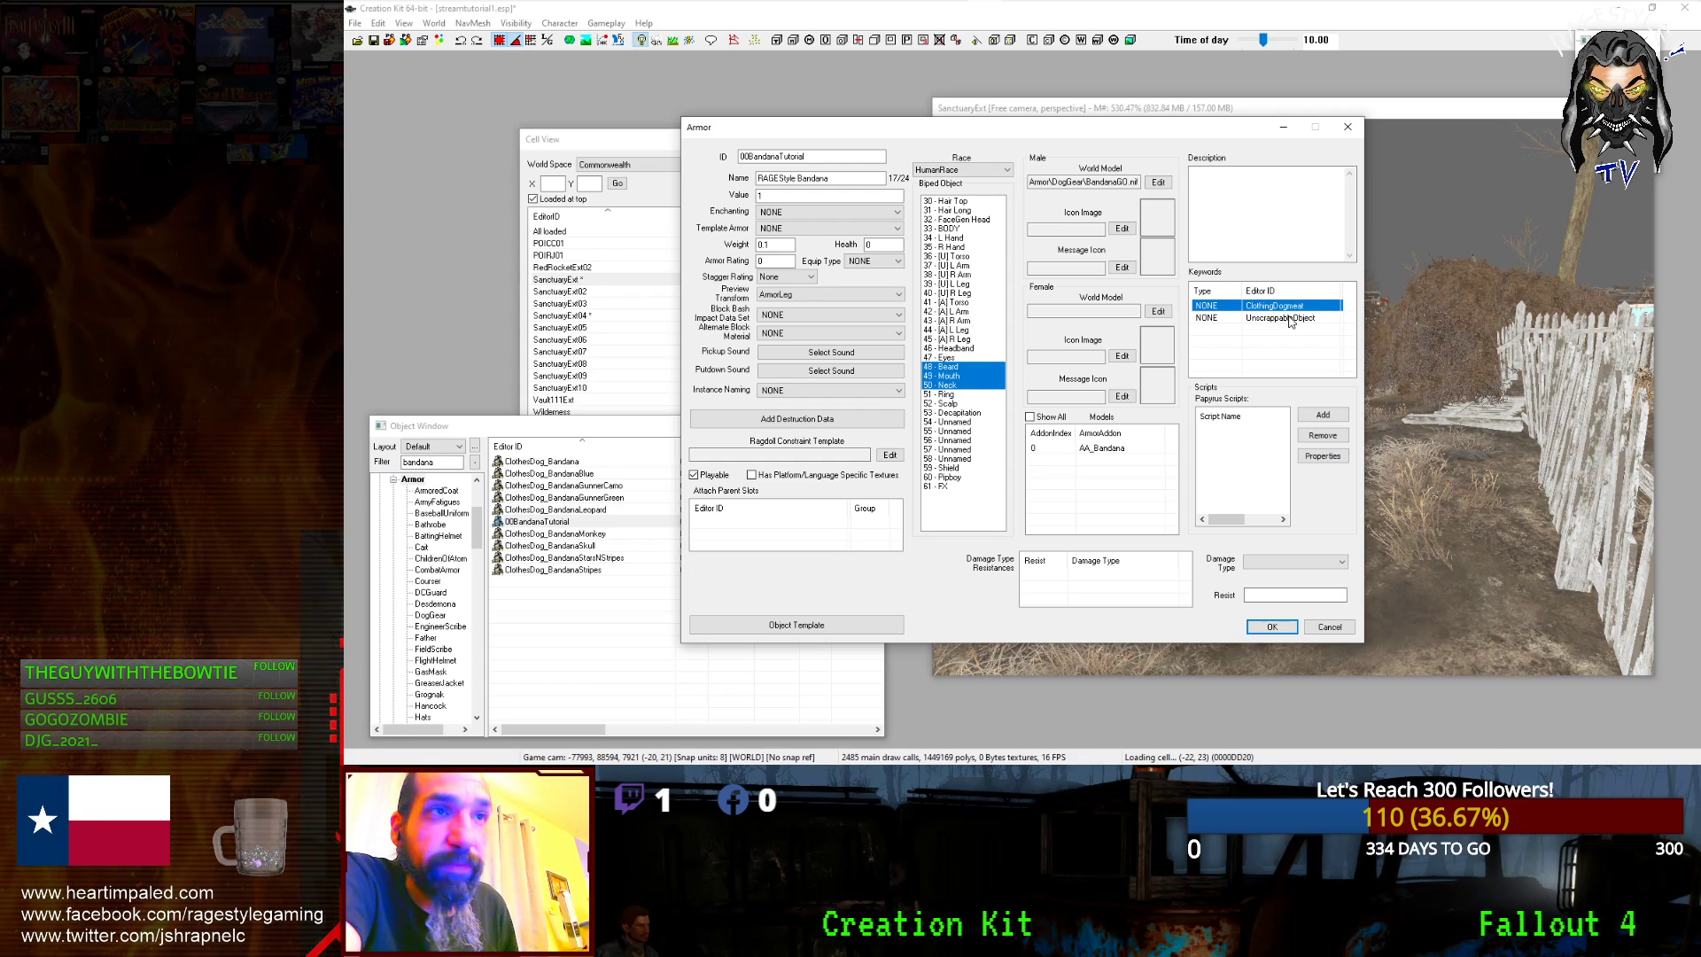
- Open the armor's AA_Bandana armor addon and examine its male and female biped model paths
{"action": "left_click", "coordinate": [1114, 449]}
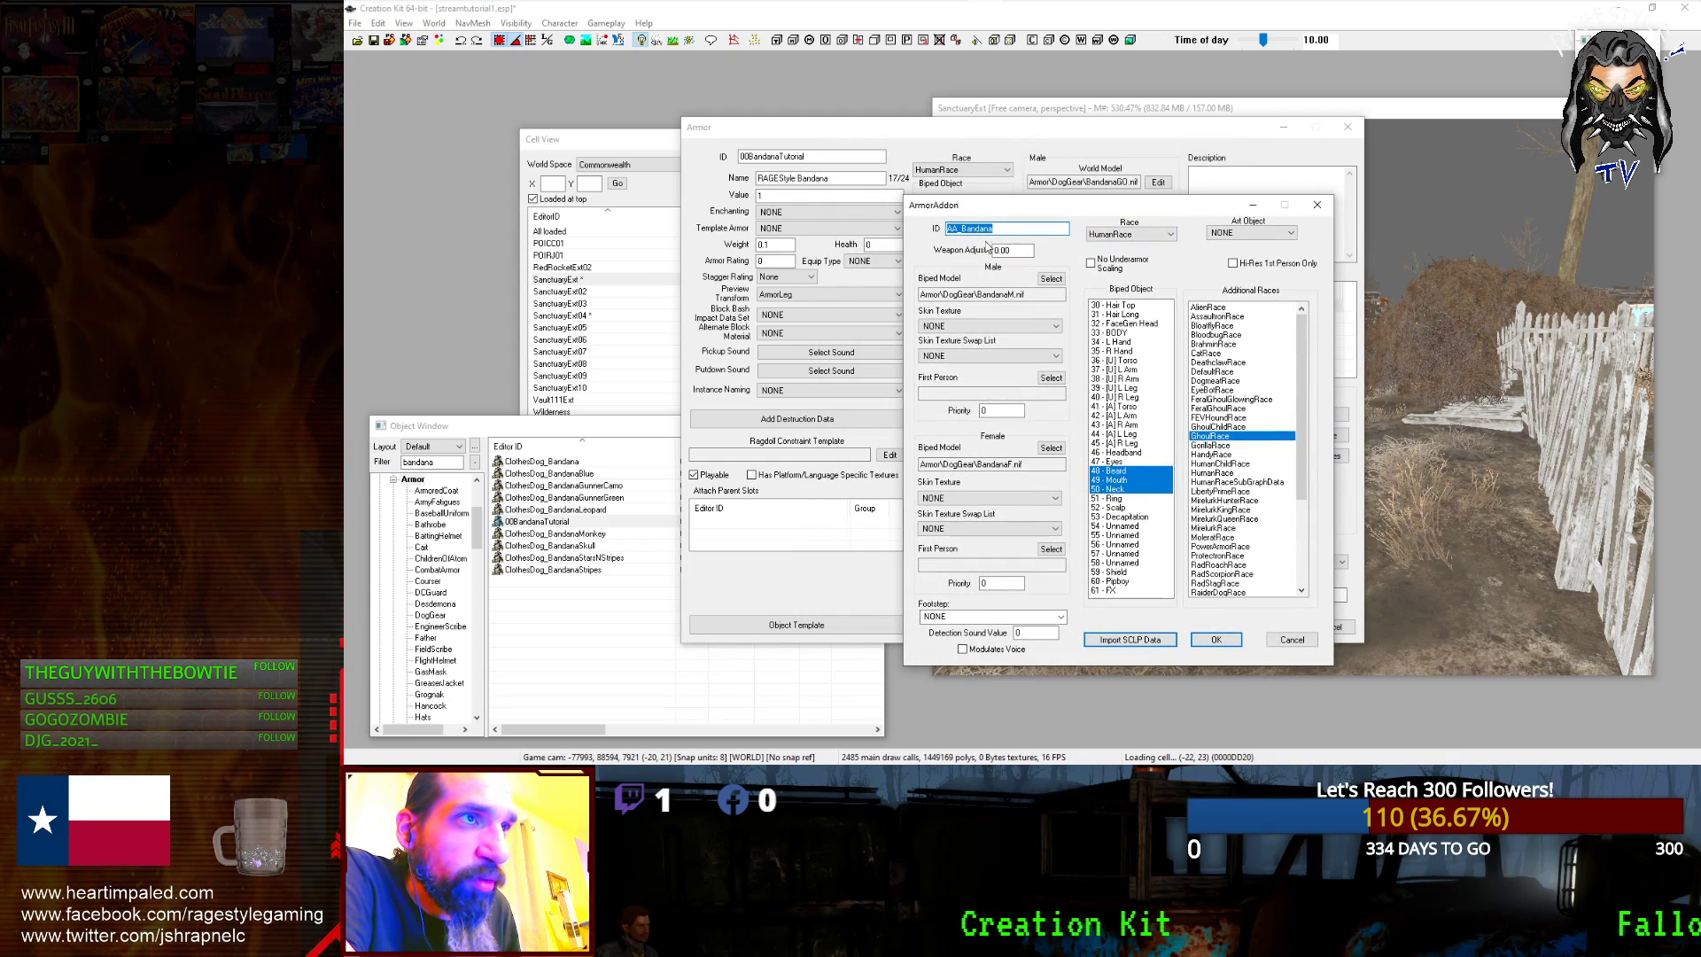
{"action": "left_click_drag", "start_coordinate": [1035, 294], "coordinate": [909, 293]}
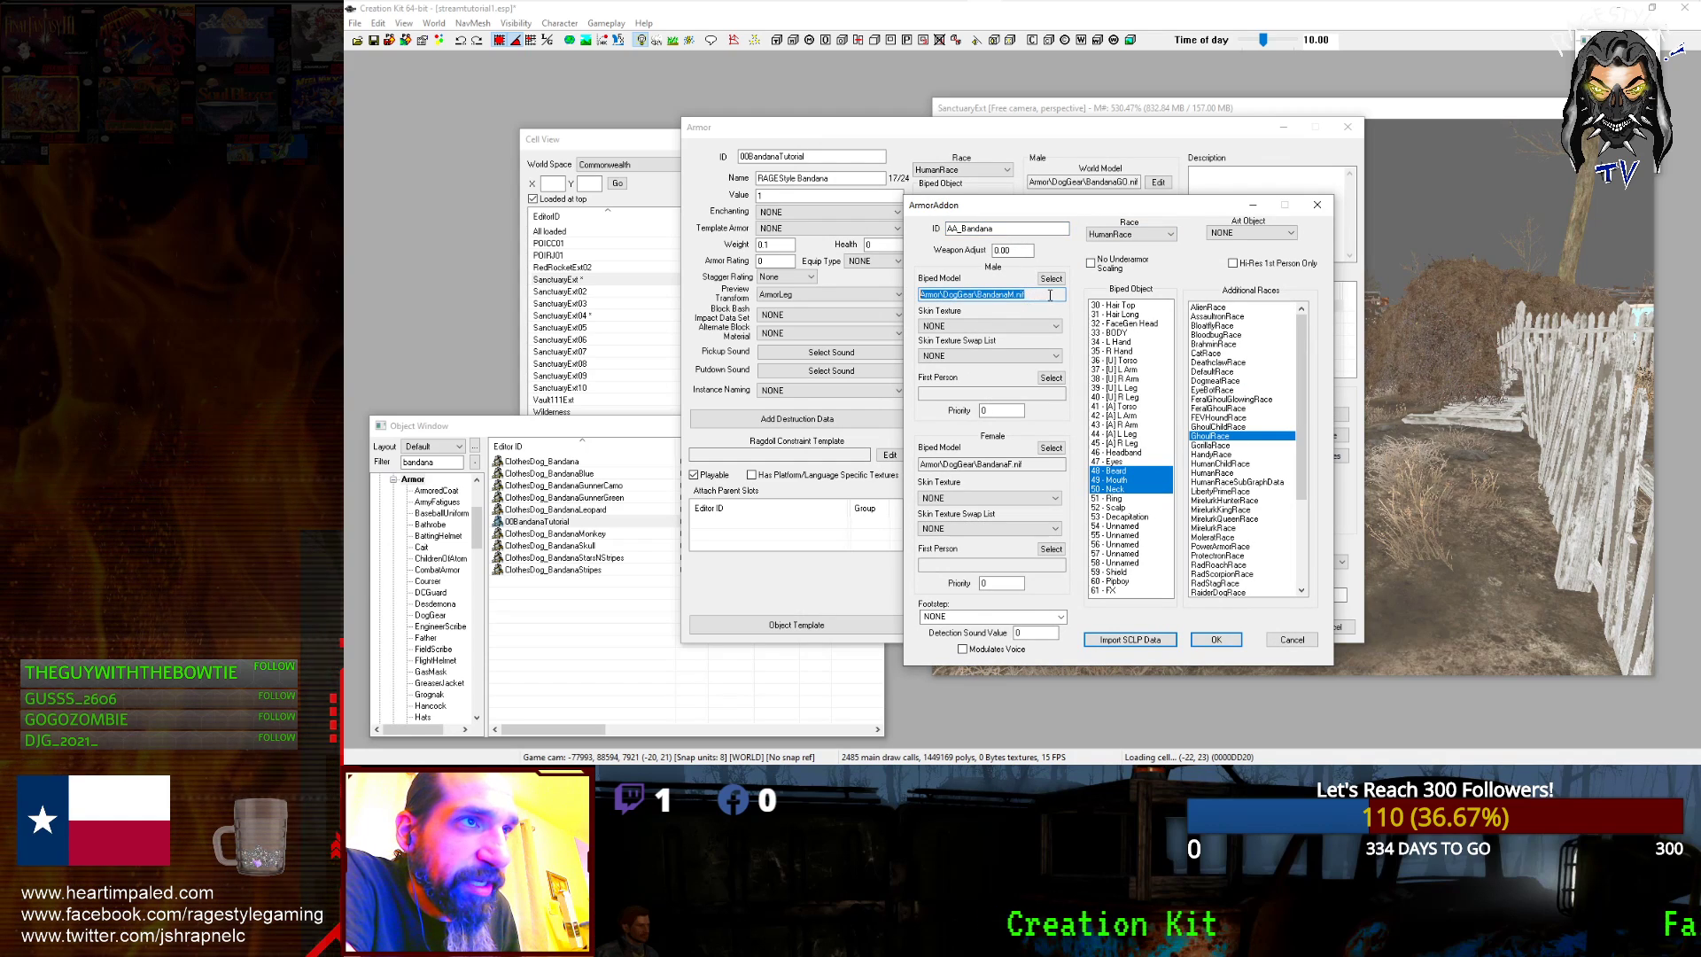
{"action": "left_click", "coordinate": [1017, 295]}
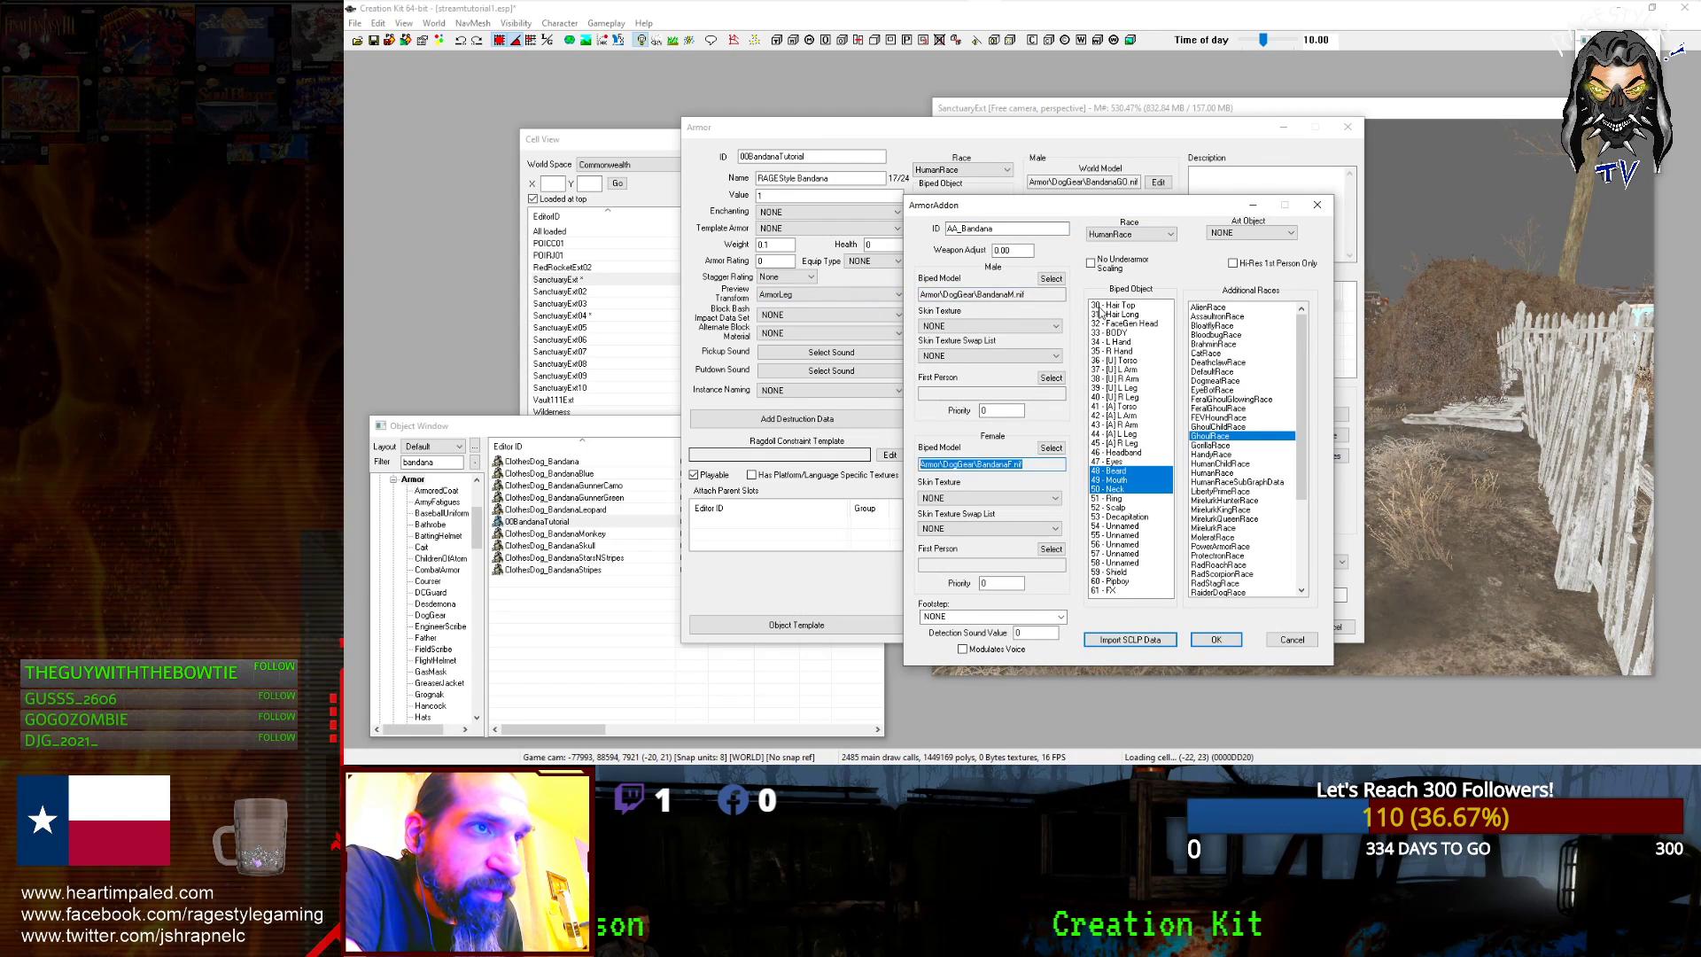
{"action": "double_click", "coordinate": [1035, 294]}
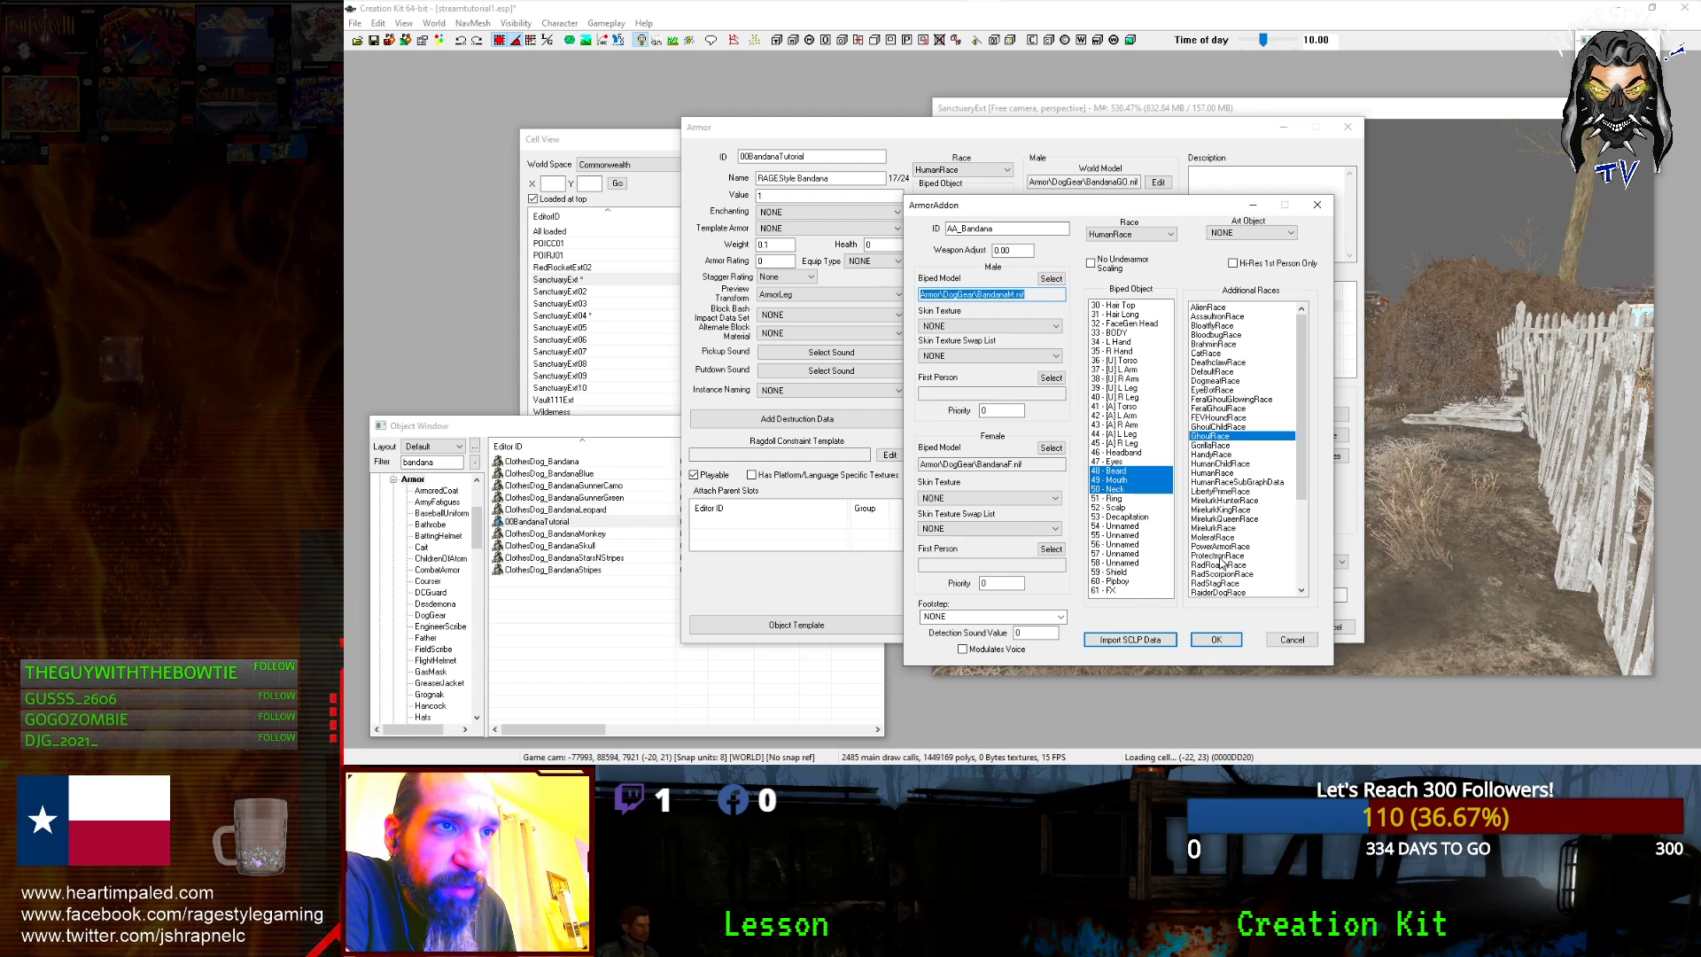
- Examine which additional races are selected for the AA_Bandana addon, and close it without applying changes
{"action": "scroll", "coordinate": [1216, 443], "scroll_direction": "down", "scroll_amount": 2}
{"action": "left_click", "coordinate": [1222, 588], "text": "ctrl"}
{"action": "scroll", "coordinate": [1210, 525], "scroll_direction": "down", "scroll_amount": 3}
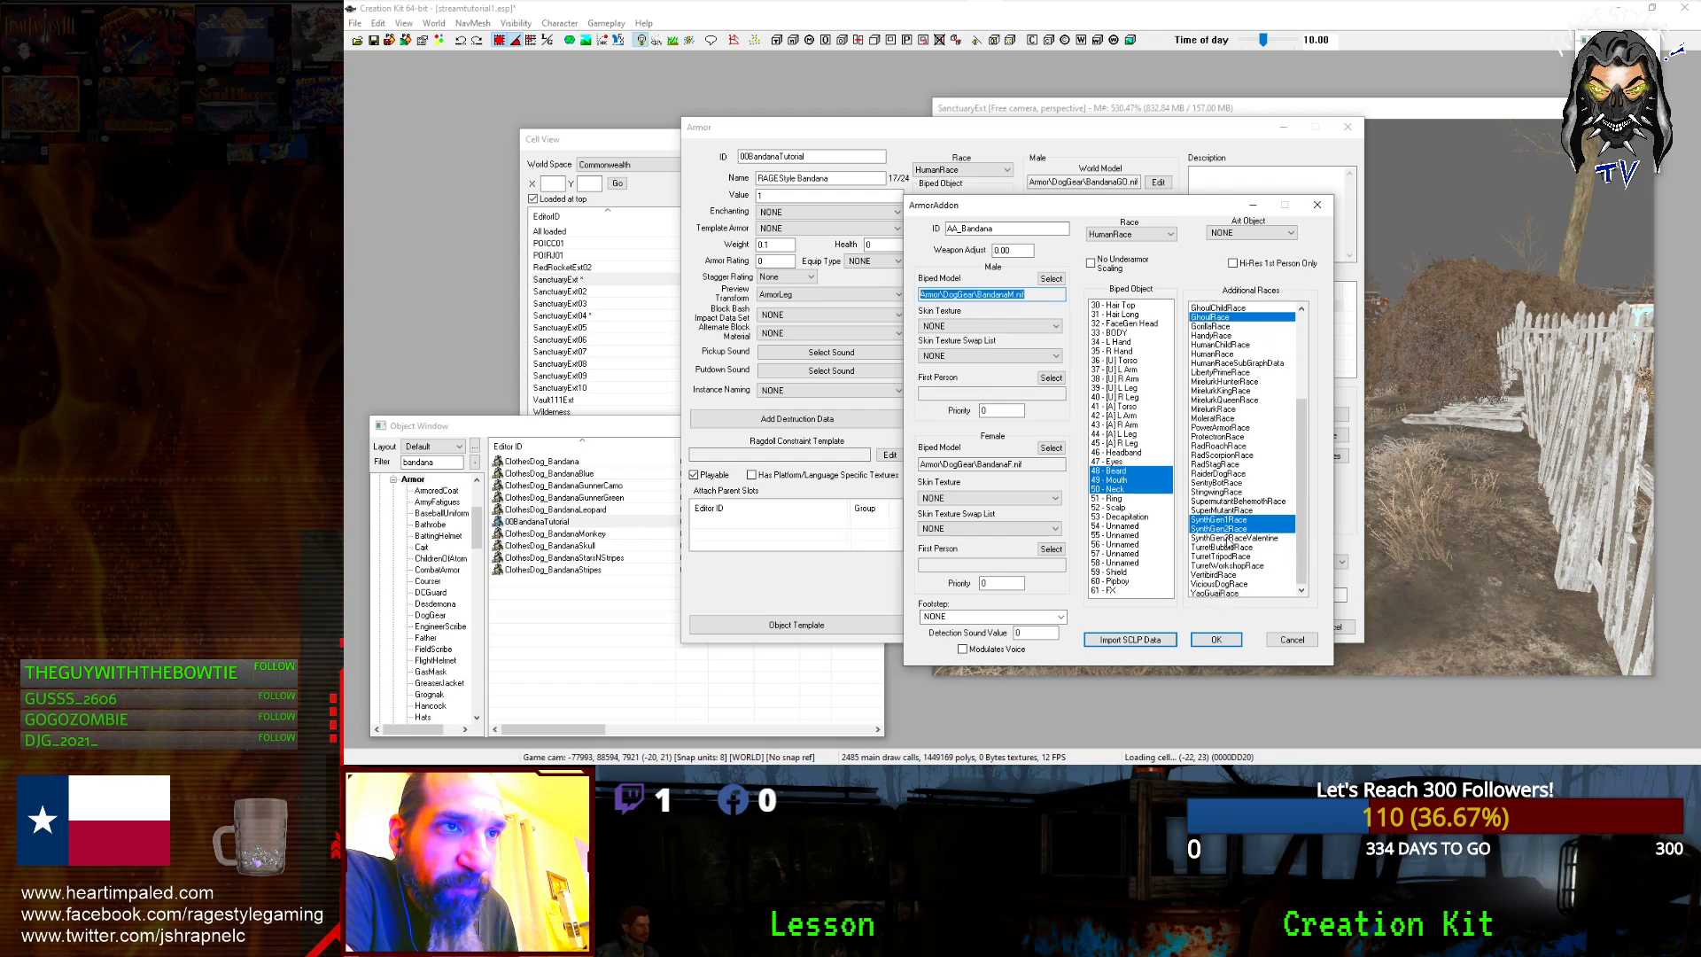
{"action": "scroll", "coordinate": [1209, 399], "scroll_direction": "up", "scroll_amount": 5}
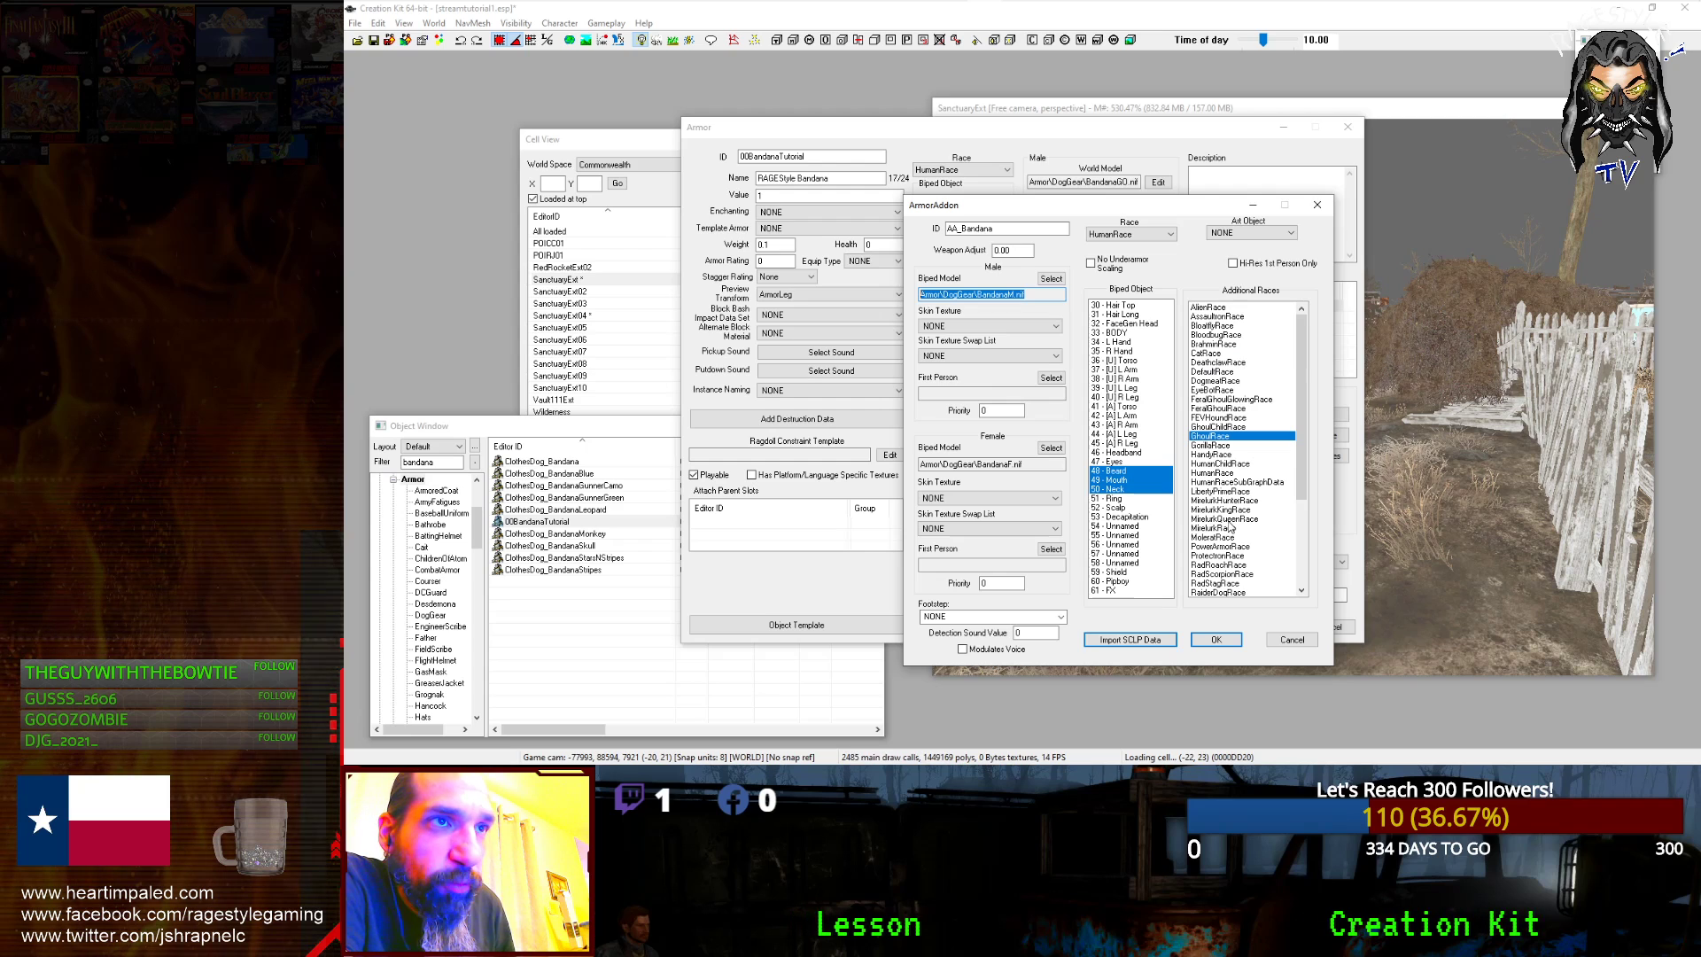
{"action": "scroll", "coordinate": [1214, 531], "scroll_direction": "down", "scroll_amount": 5}
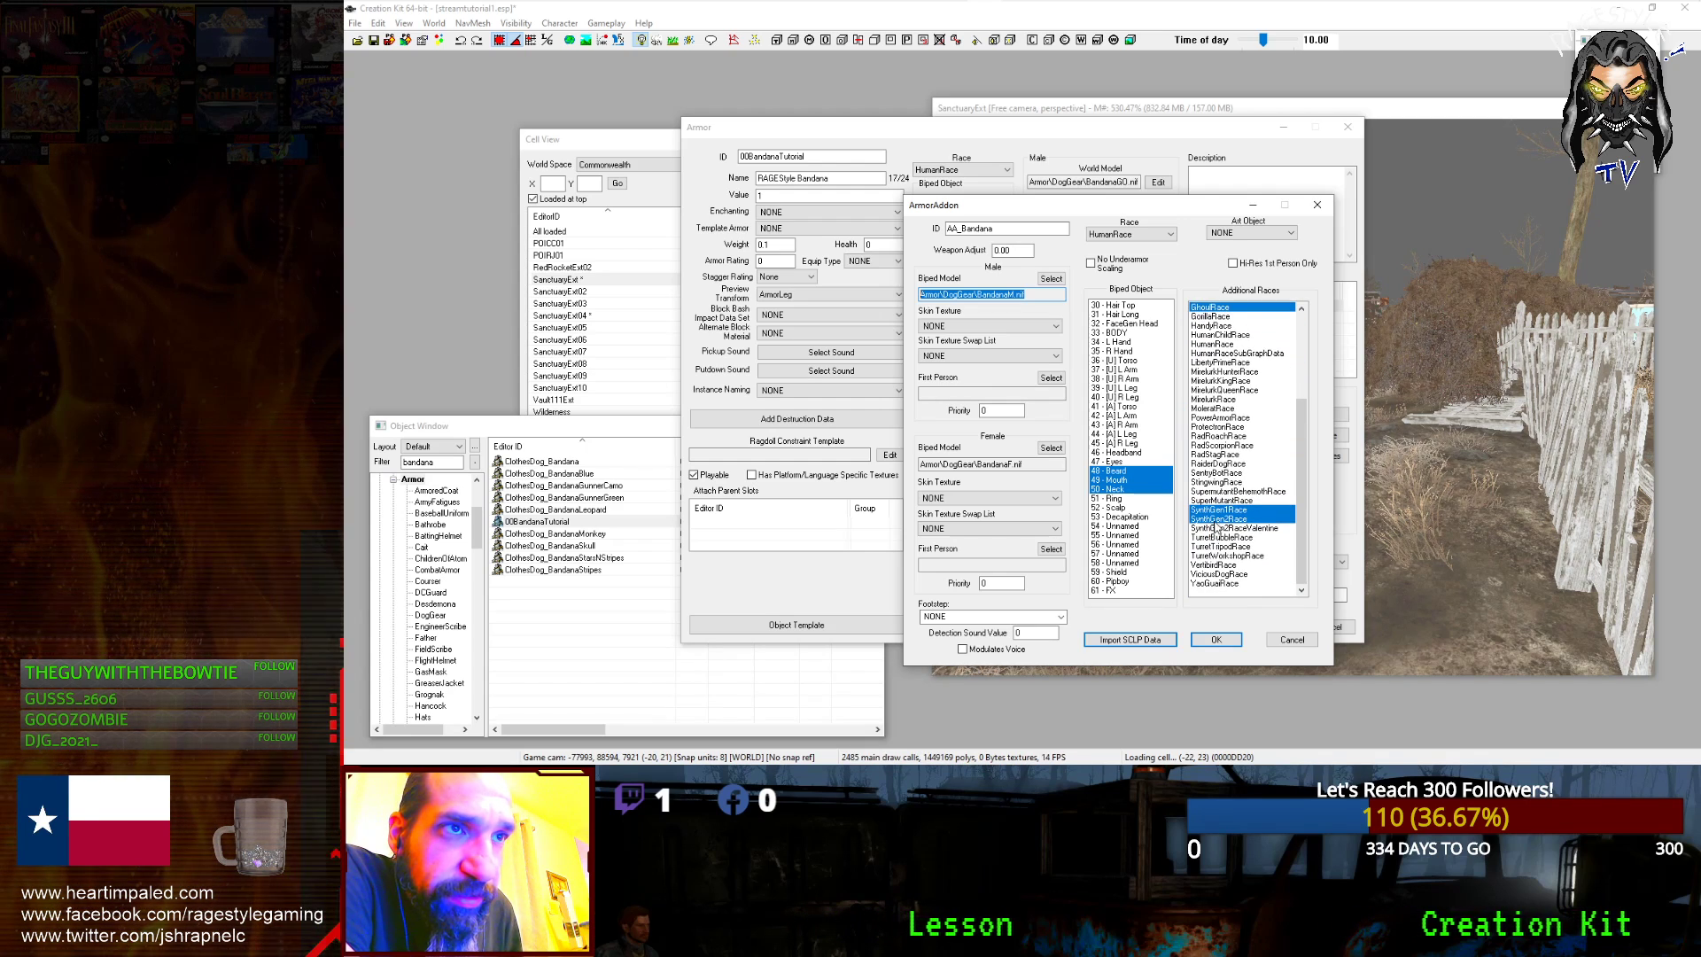
{"action": "scroll", "coordinate": [1223, 499], "scroll_direction": "up", "scroll_amount": 2}
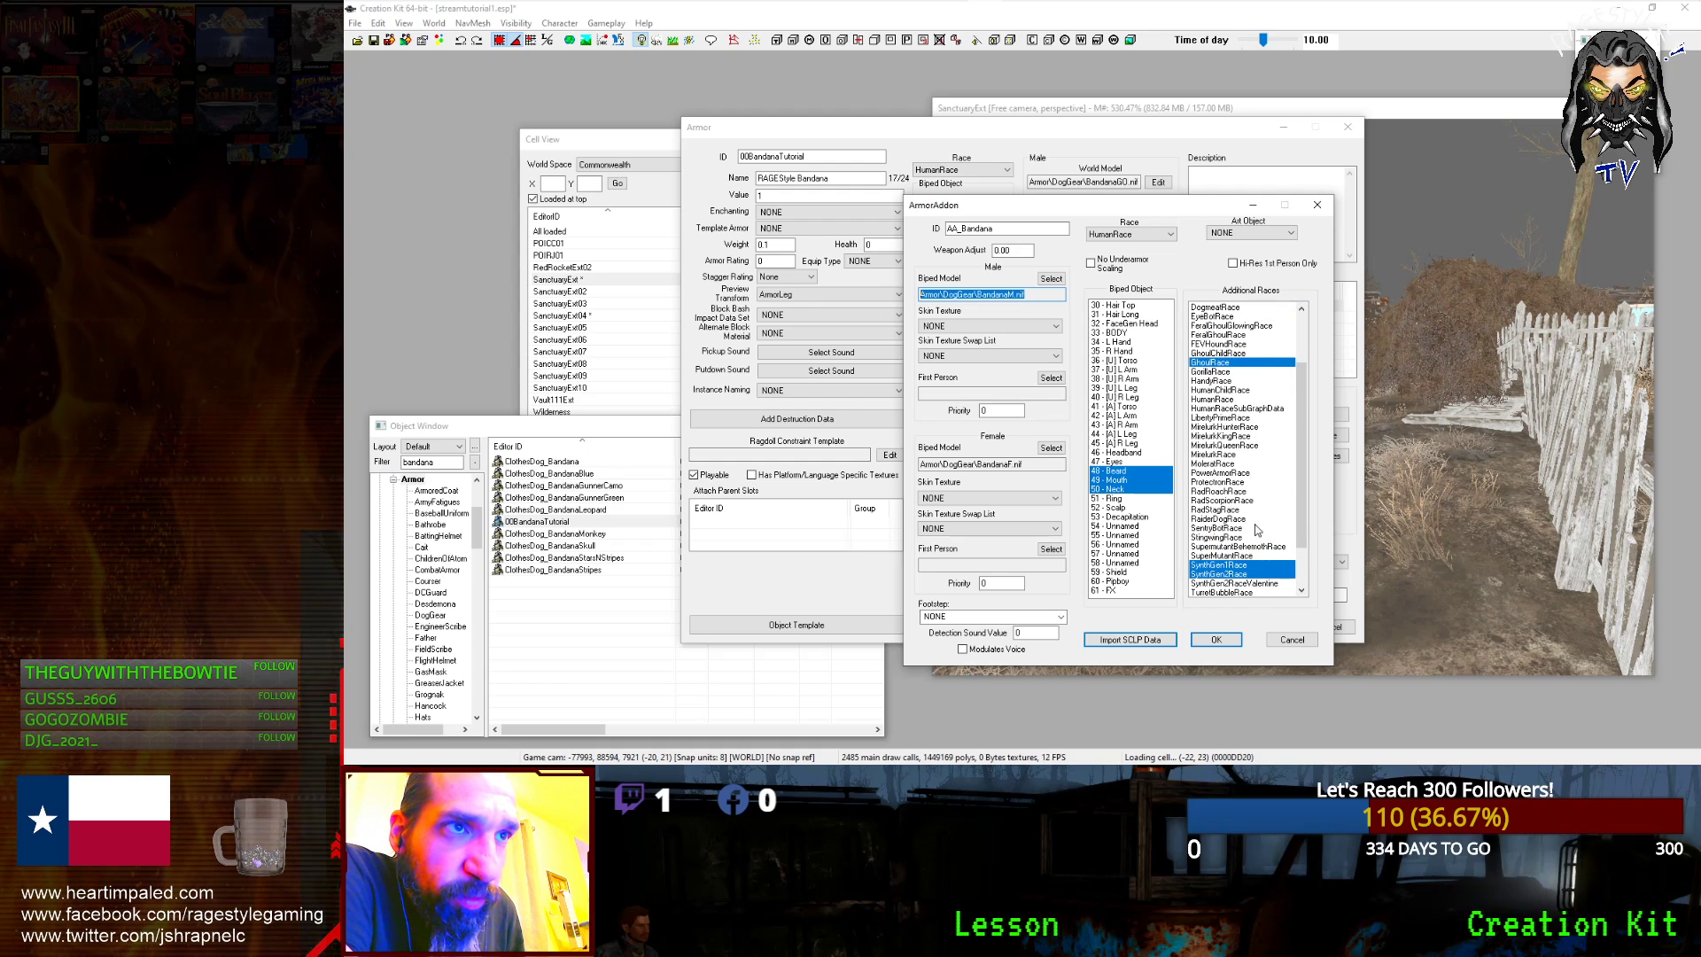
{"action": "scroll", "coordinate": [1187, 436], "scroll_direction": "up", "scroll_amount": 3}
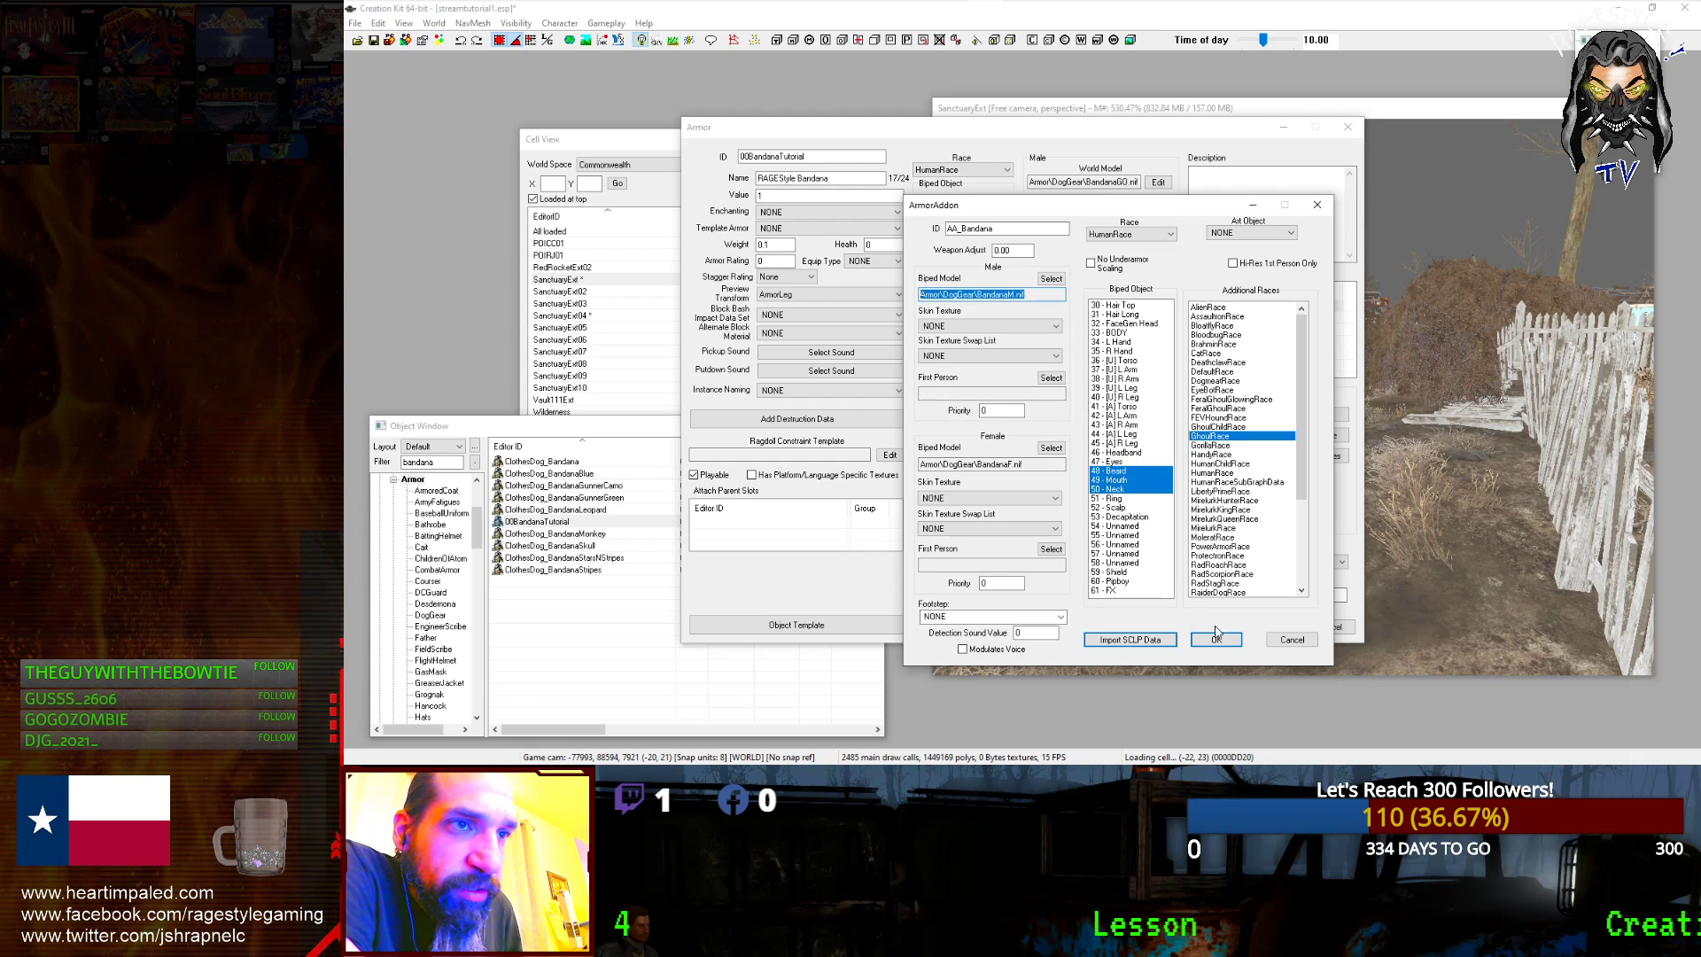
{"action": "left_click", "coordinate": [1281, 638]}
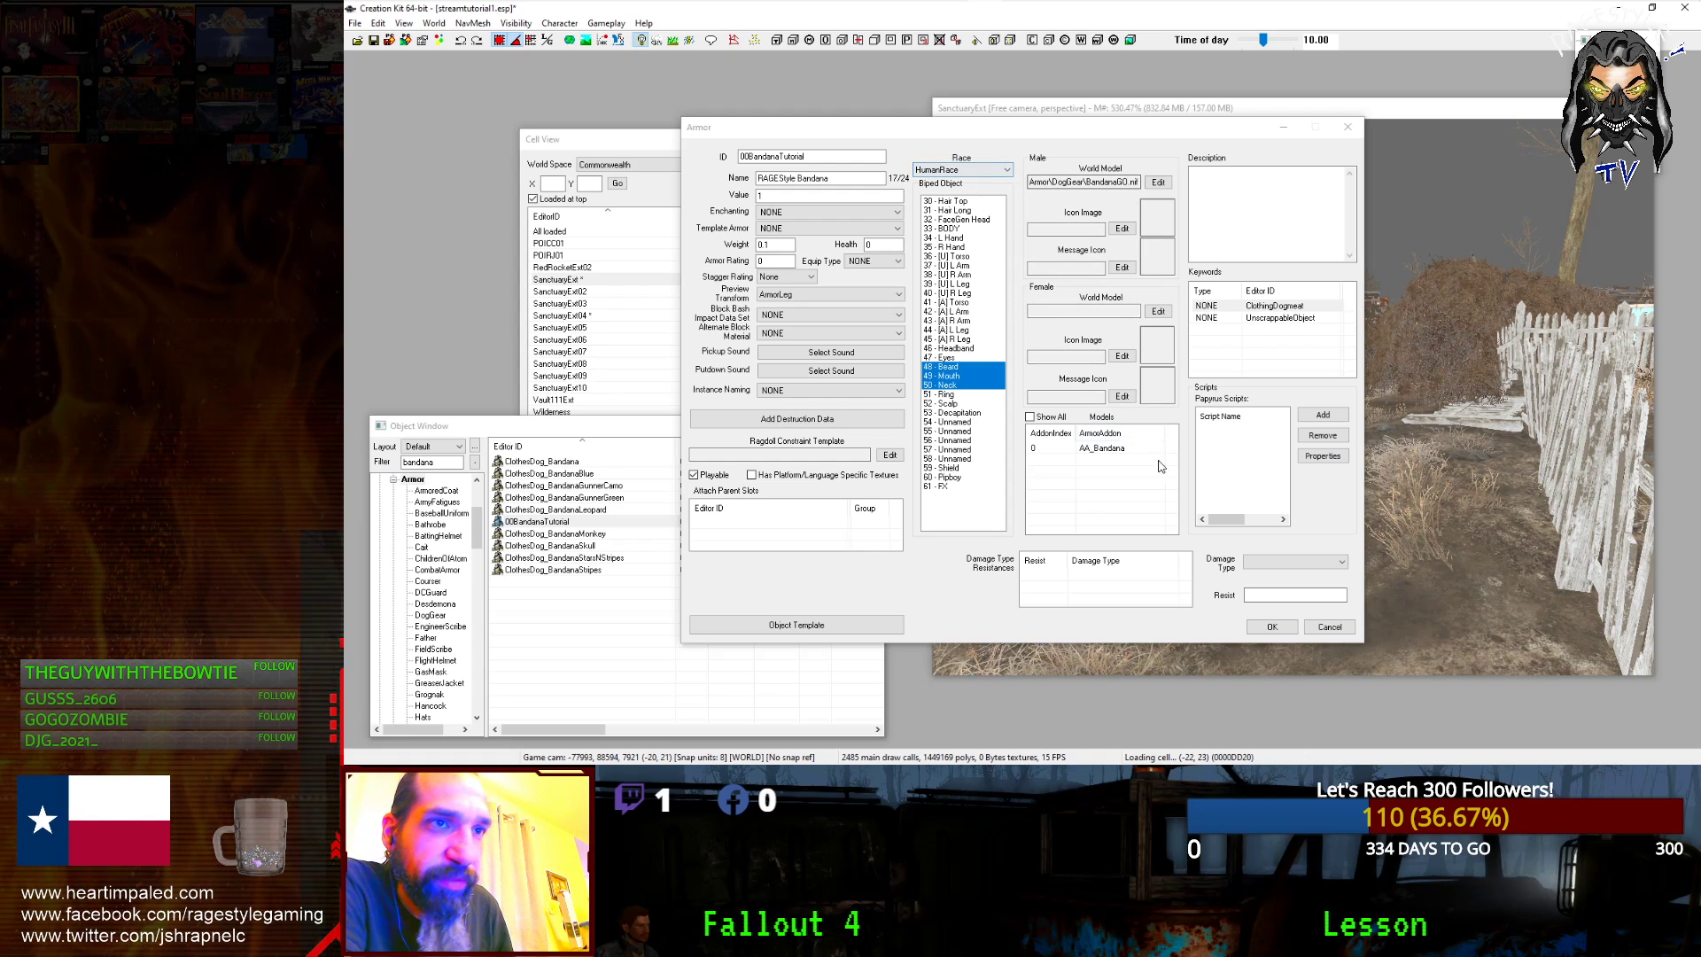
- Keep the ID 00BandanaTutorial, accept the armor's settings and save the plugin
{"action": "double_click", "coordinate": [744, 158]}
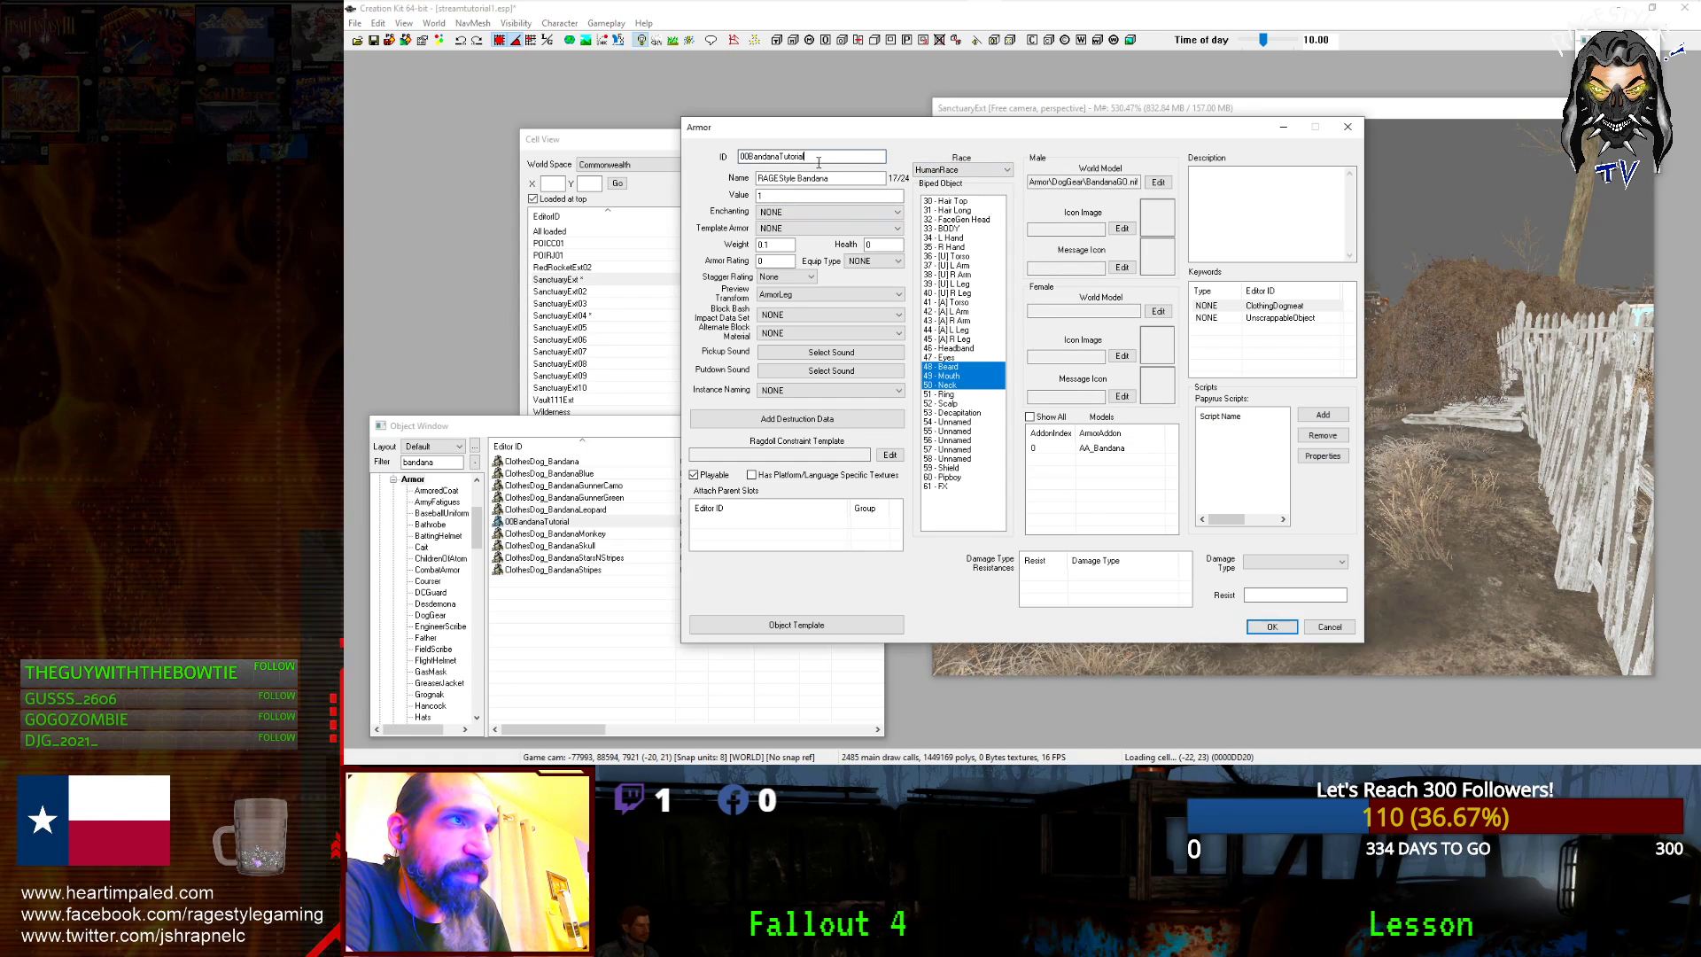
{"action": "left_click", "coordinate": [795, 156]}
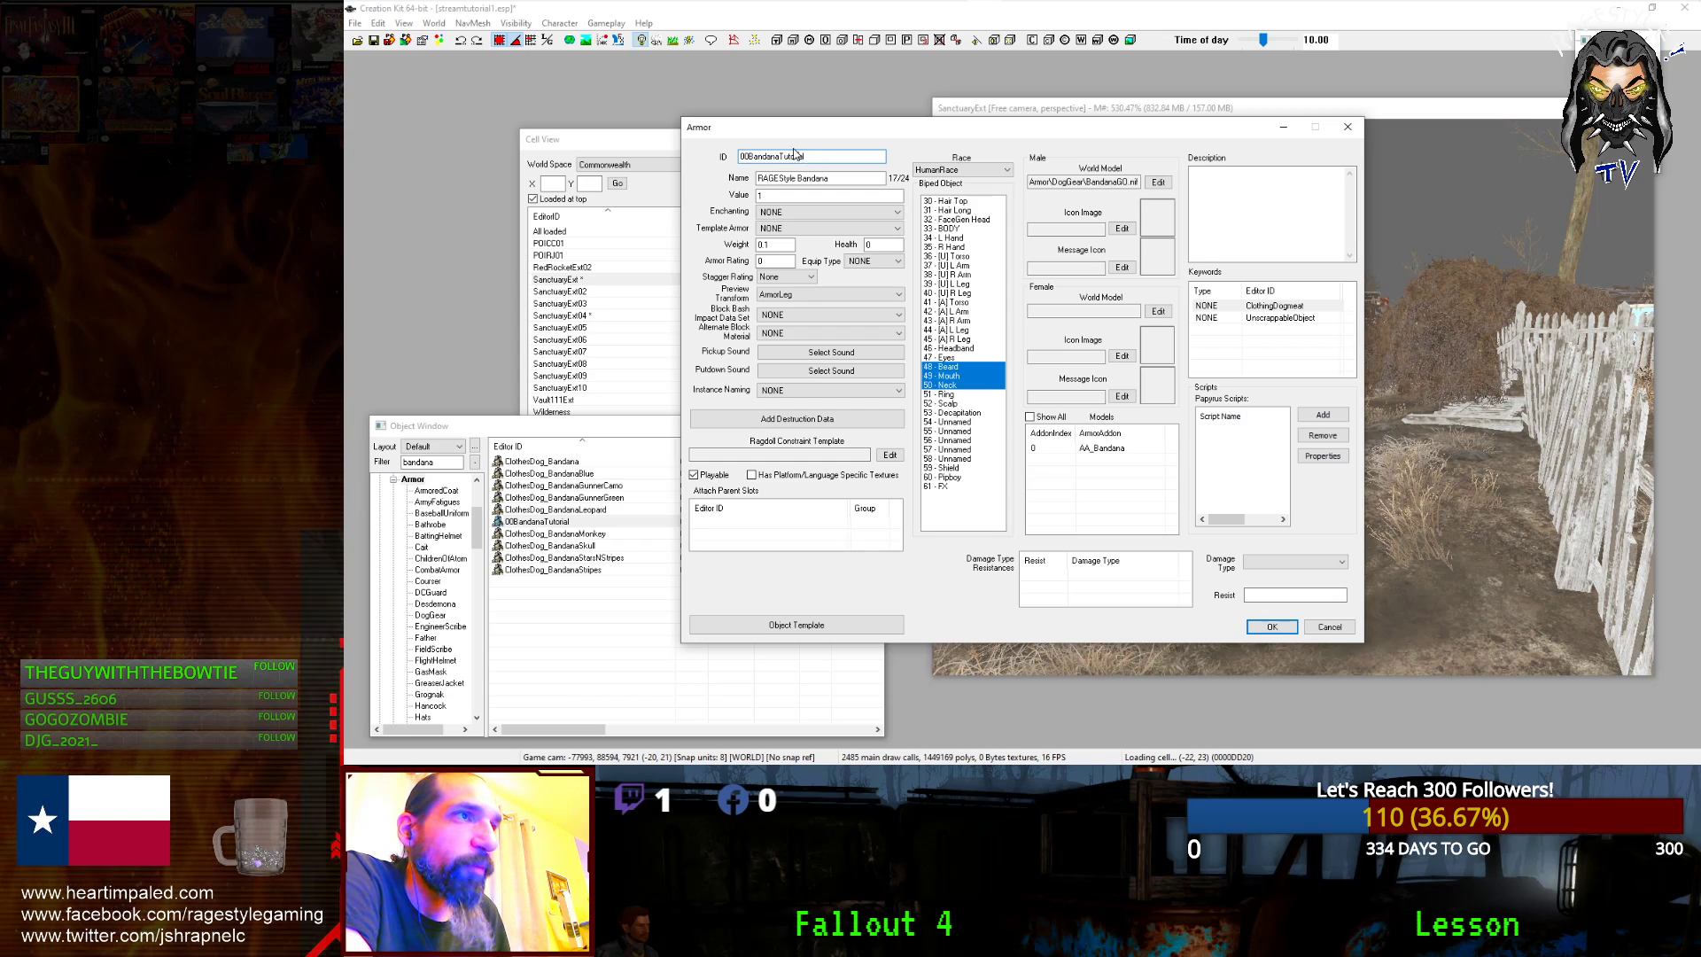
{"action": "double_click", "coordinate": [817, 156]}
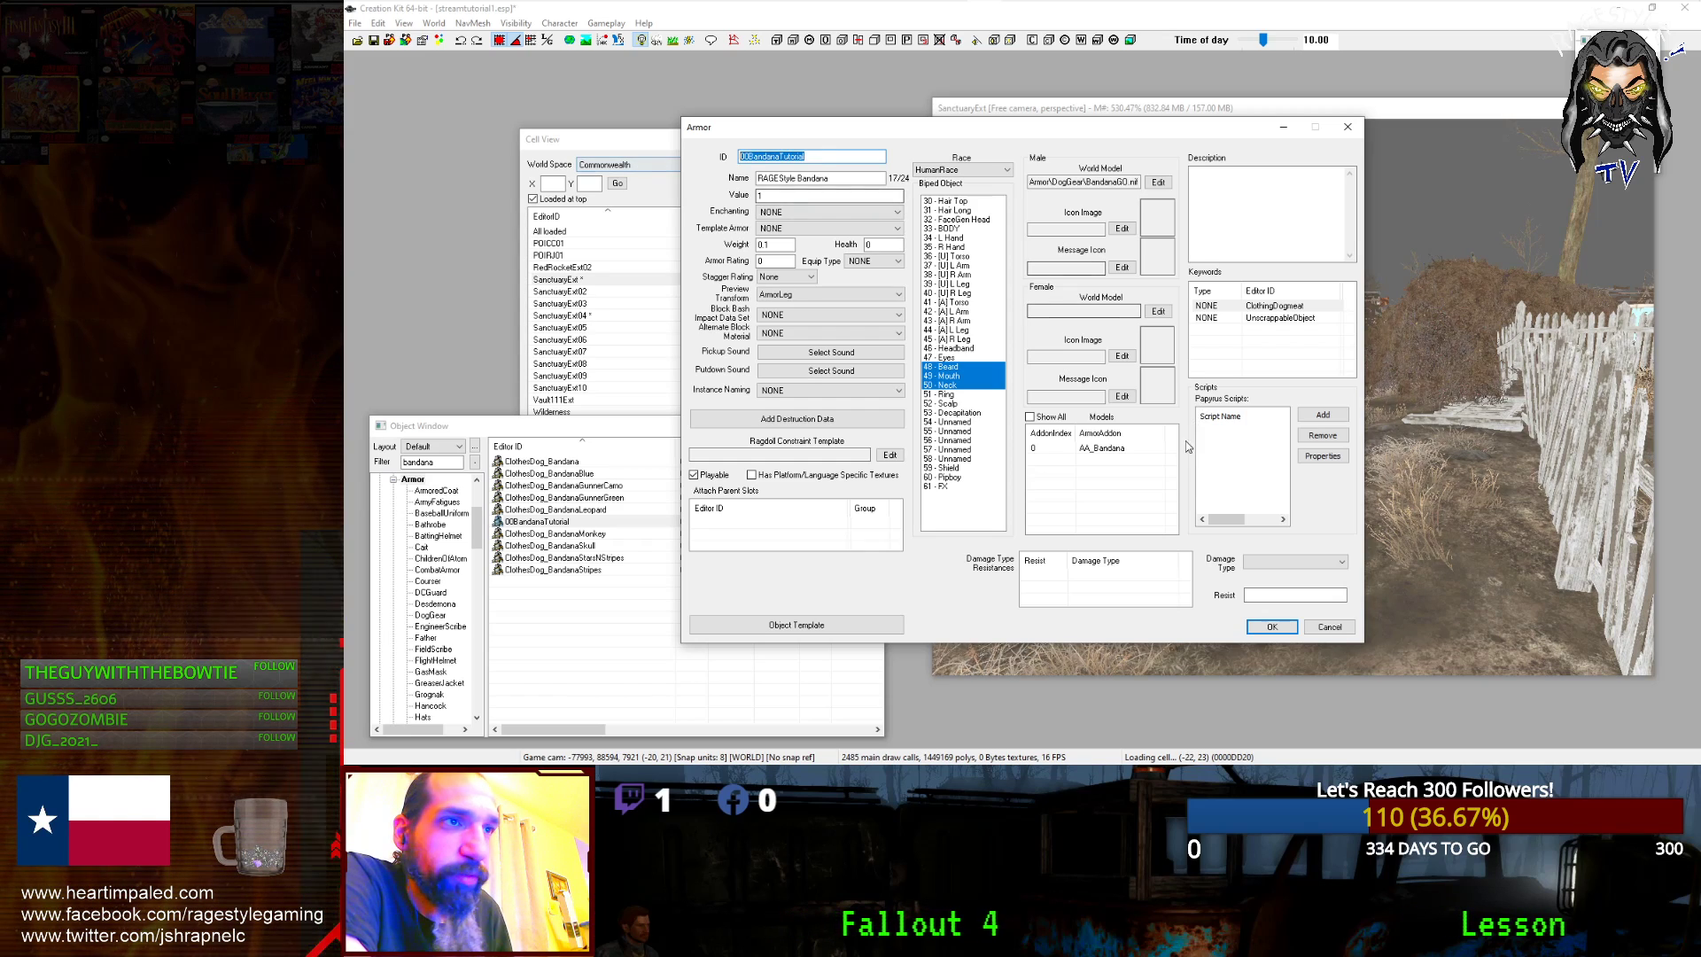
{"action": "left_click", "coordinate": [1272, 627]}
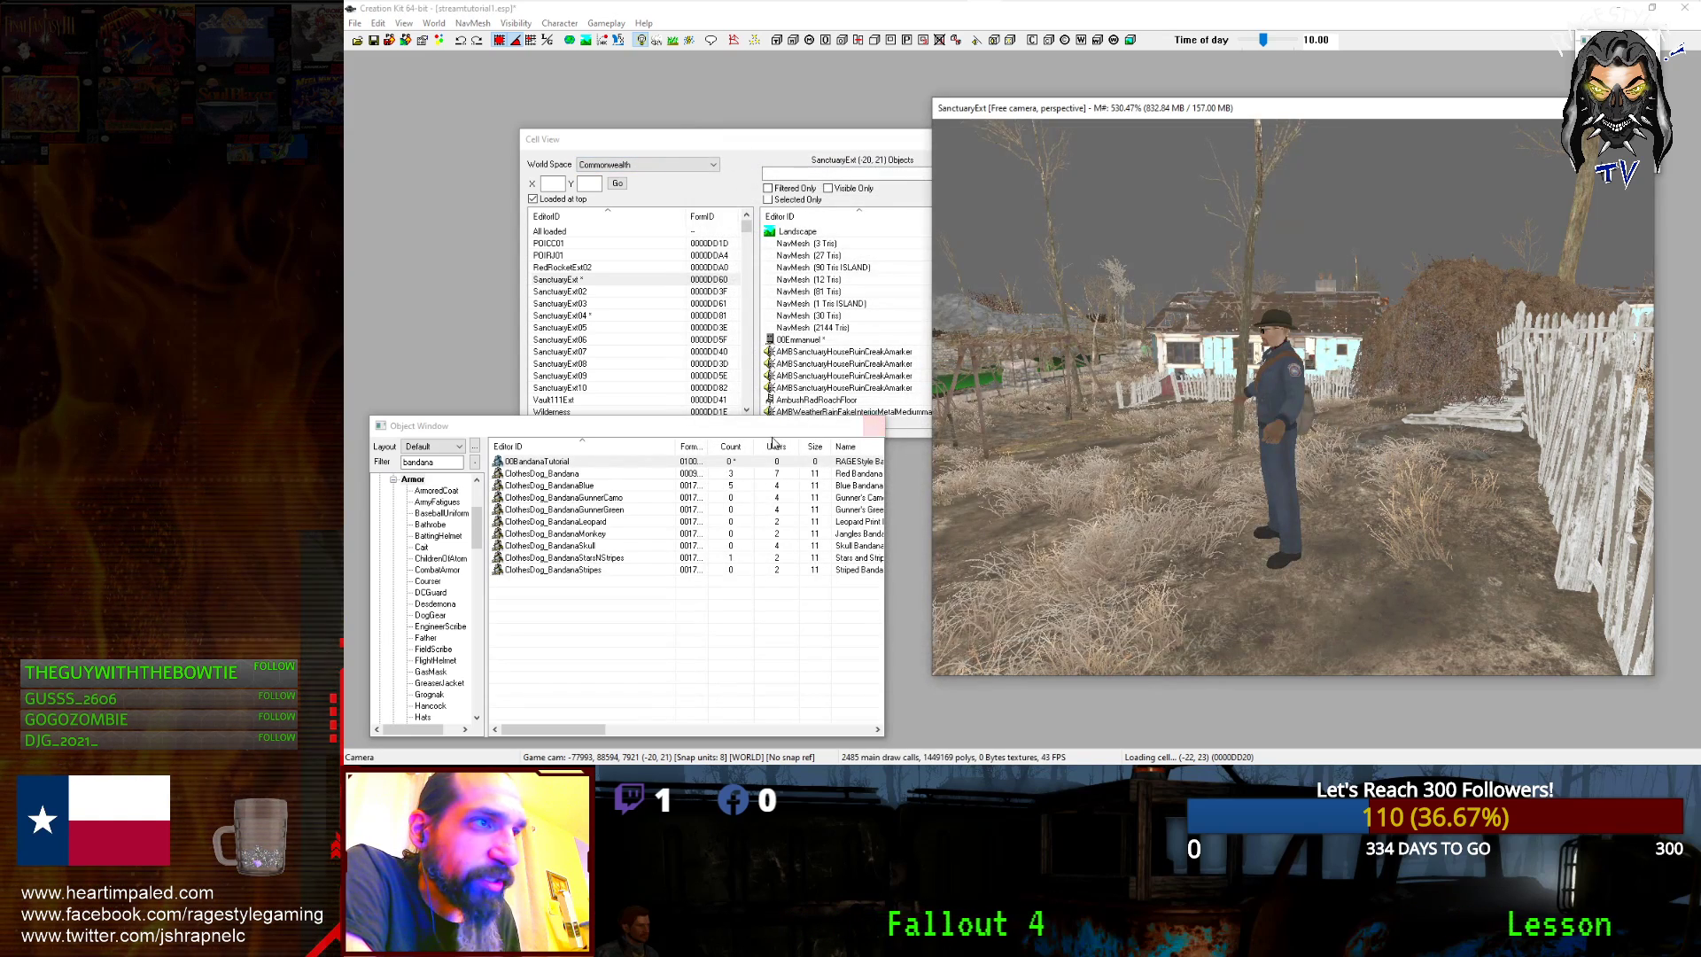
{"action": "left_click", "coordinate": [373, 40]}
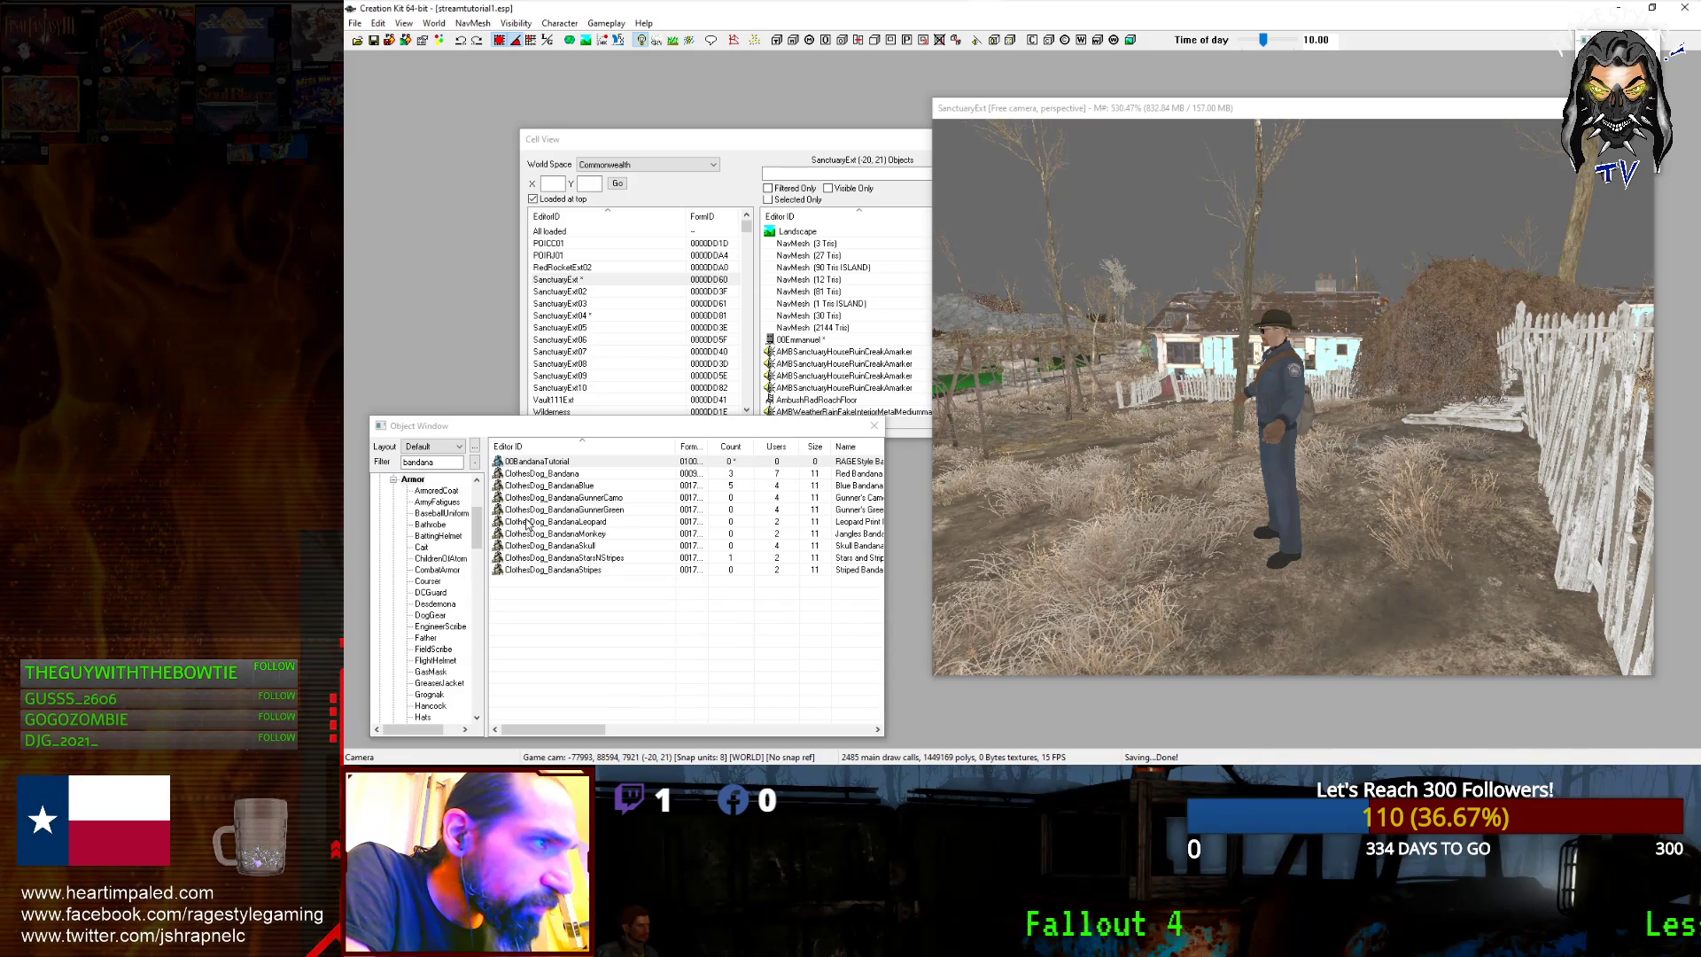
- Collapse the Armor category, show Material Object under Miscellaneous and filter its objects by banda
{"action": "left_click", "coordinate": [437, 462]}
{"action": "left_click", "coordinate": [395, 481]}
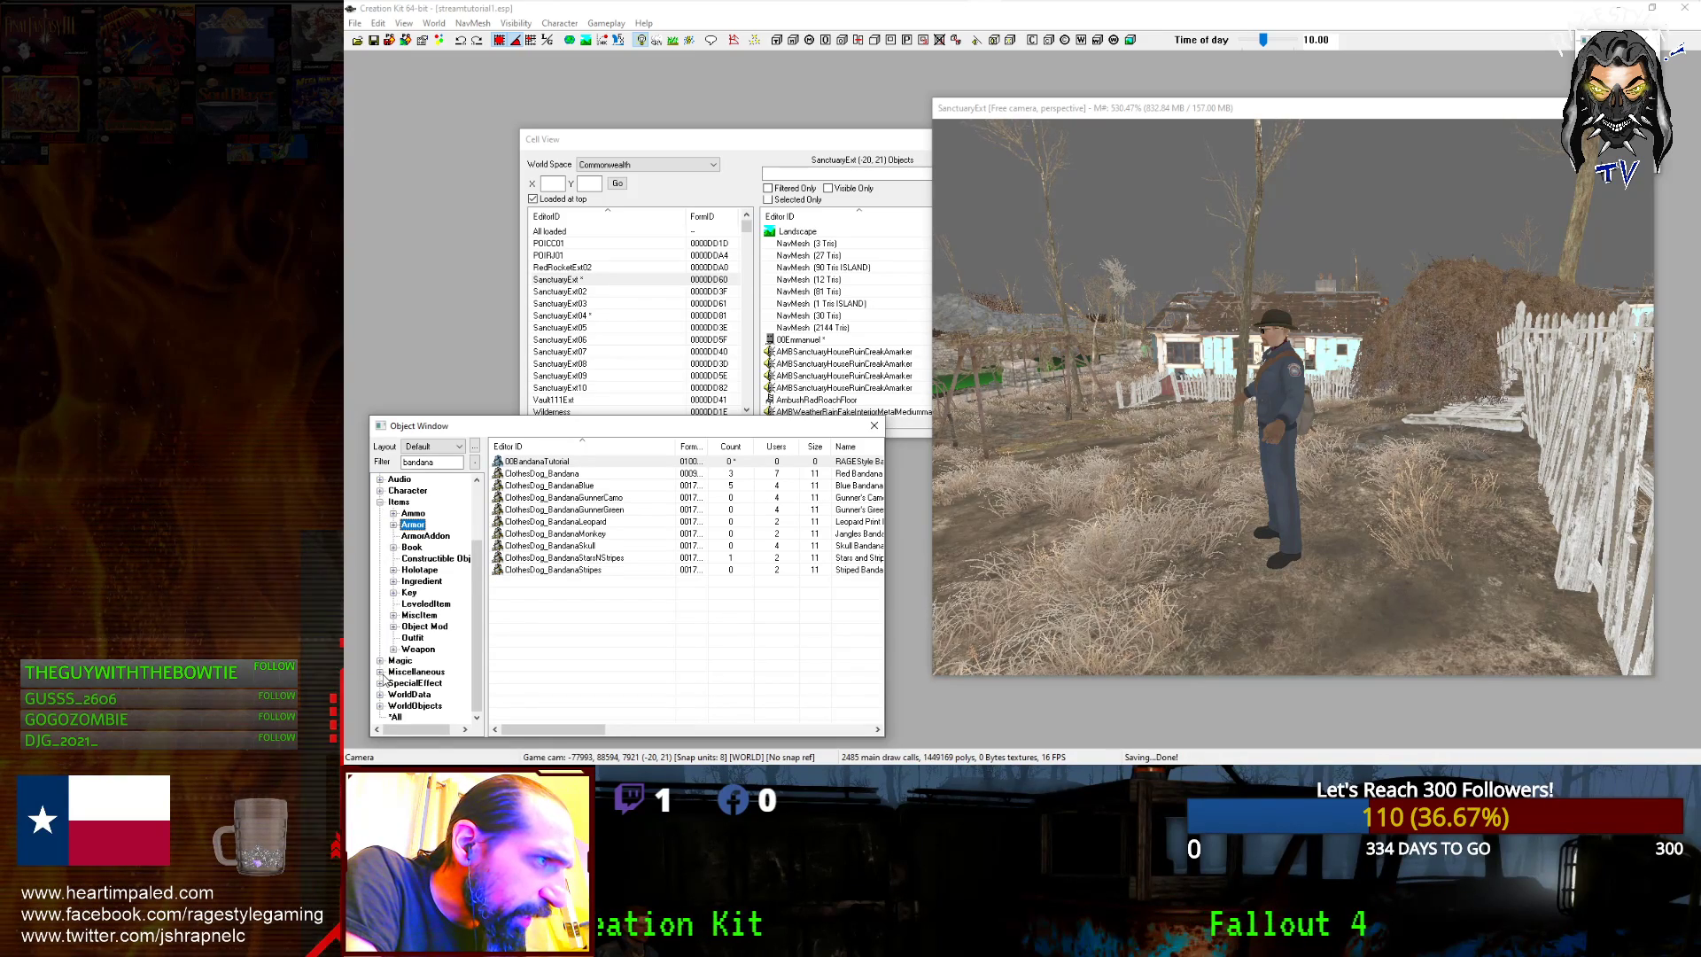
{"action": "double_click", "coordinate": [414, 672]}
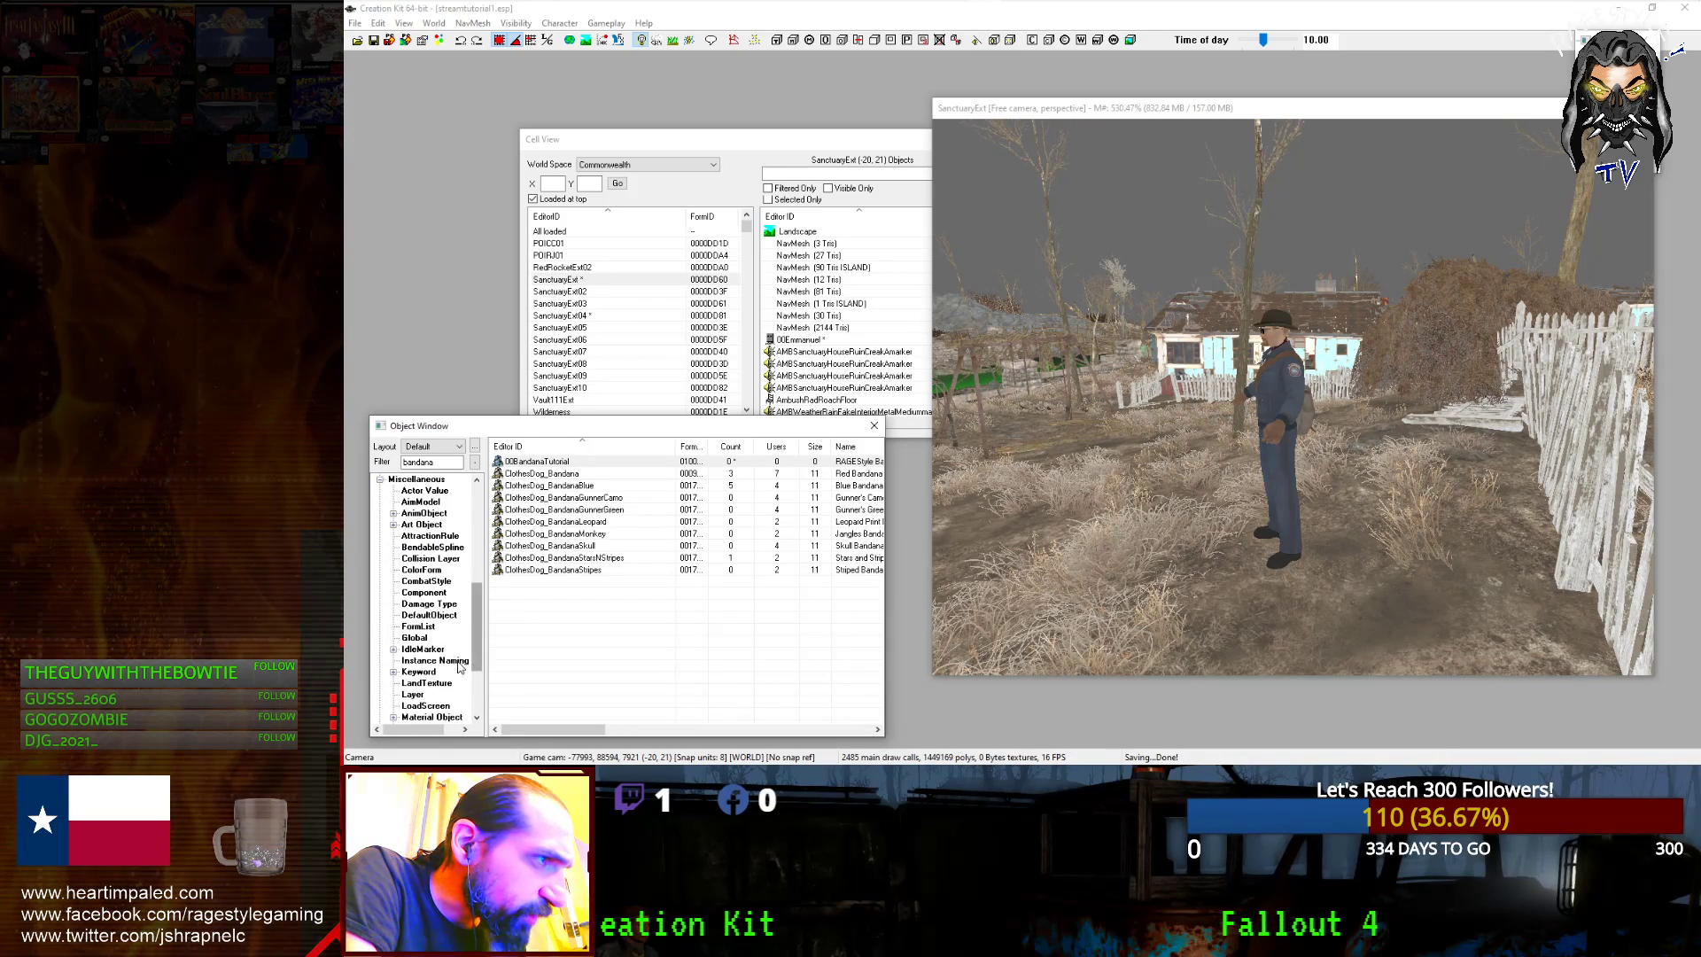
{"action": "scroll", "coordinate": [413, 682], "scroll_direction": "down", "scroll_amount": 1}
{"action": "double_click", "coordinate": [413, 683]}
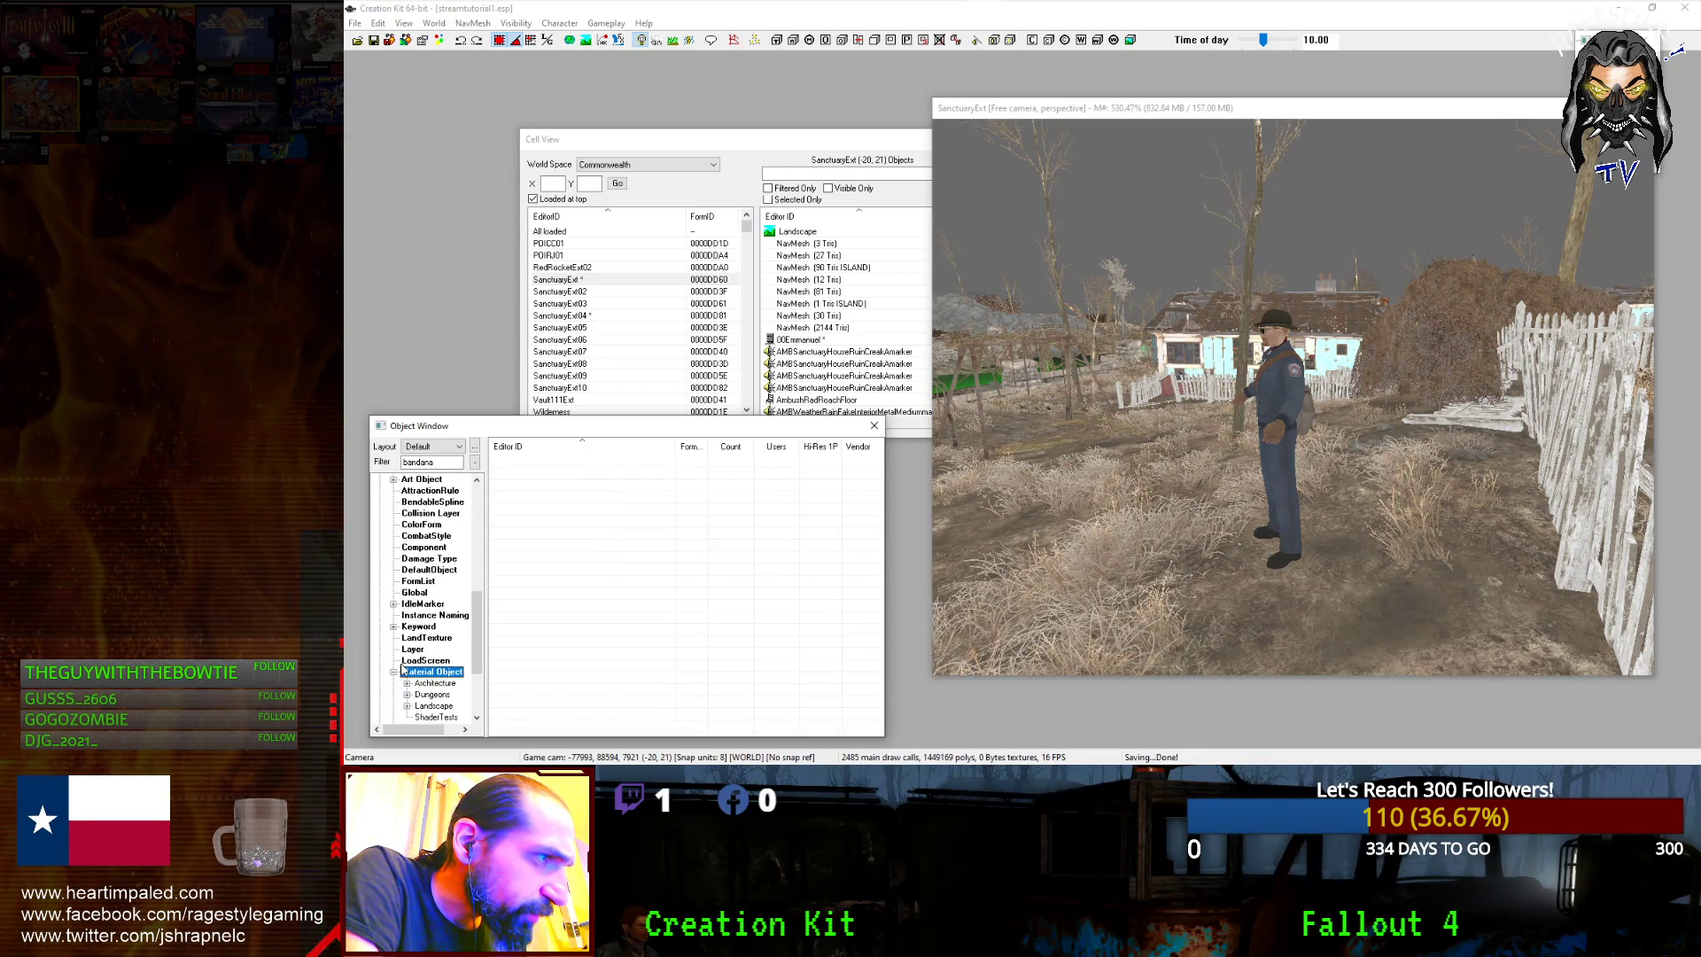
{"action": "double_click", "coordinate": [440, 461]}
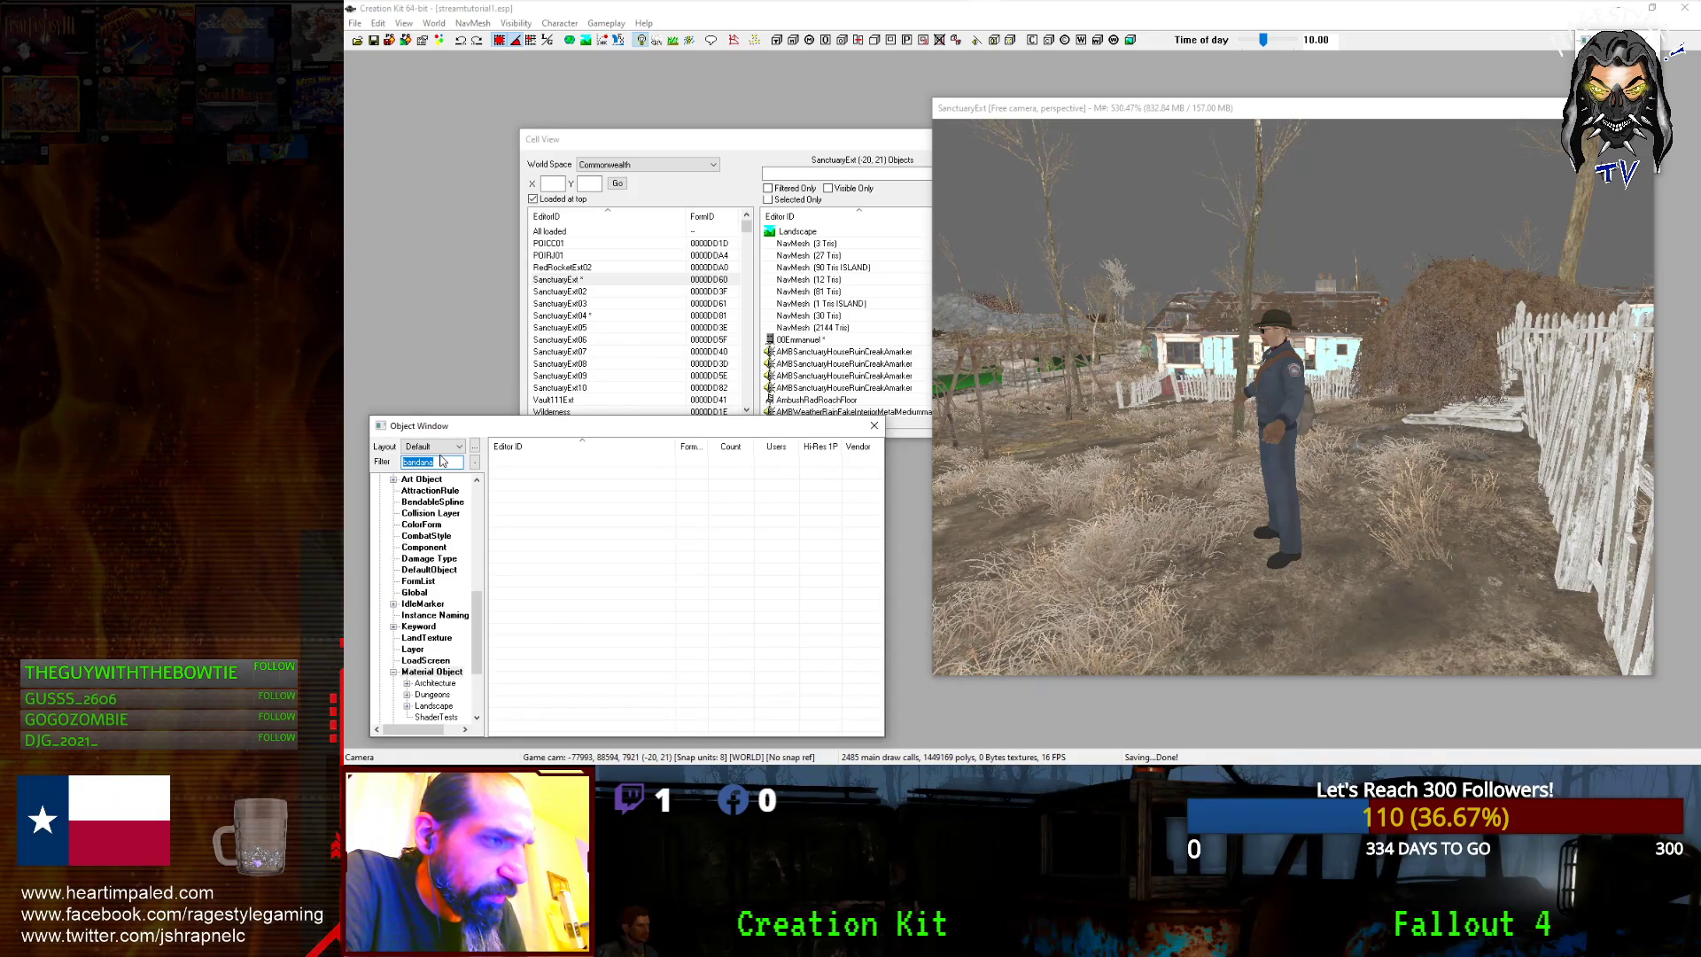
{"action": "type", "text": "banda"}
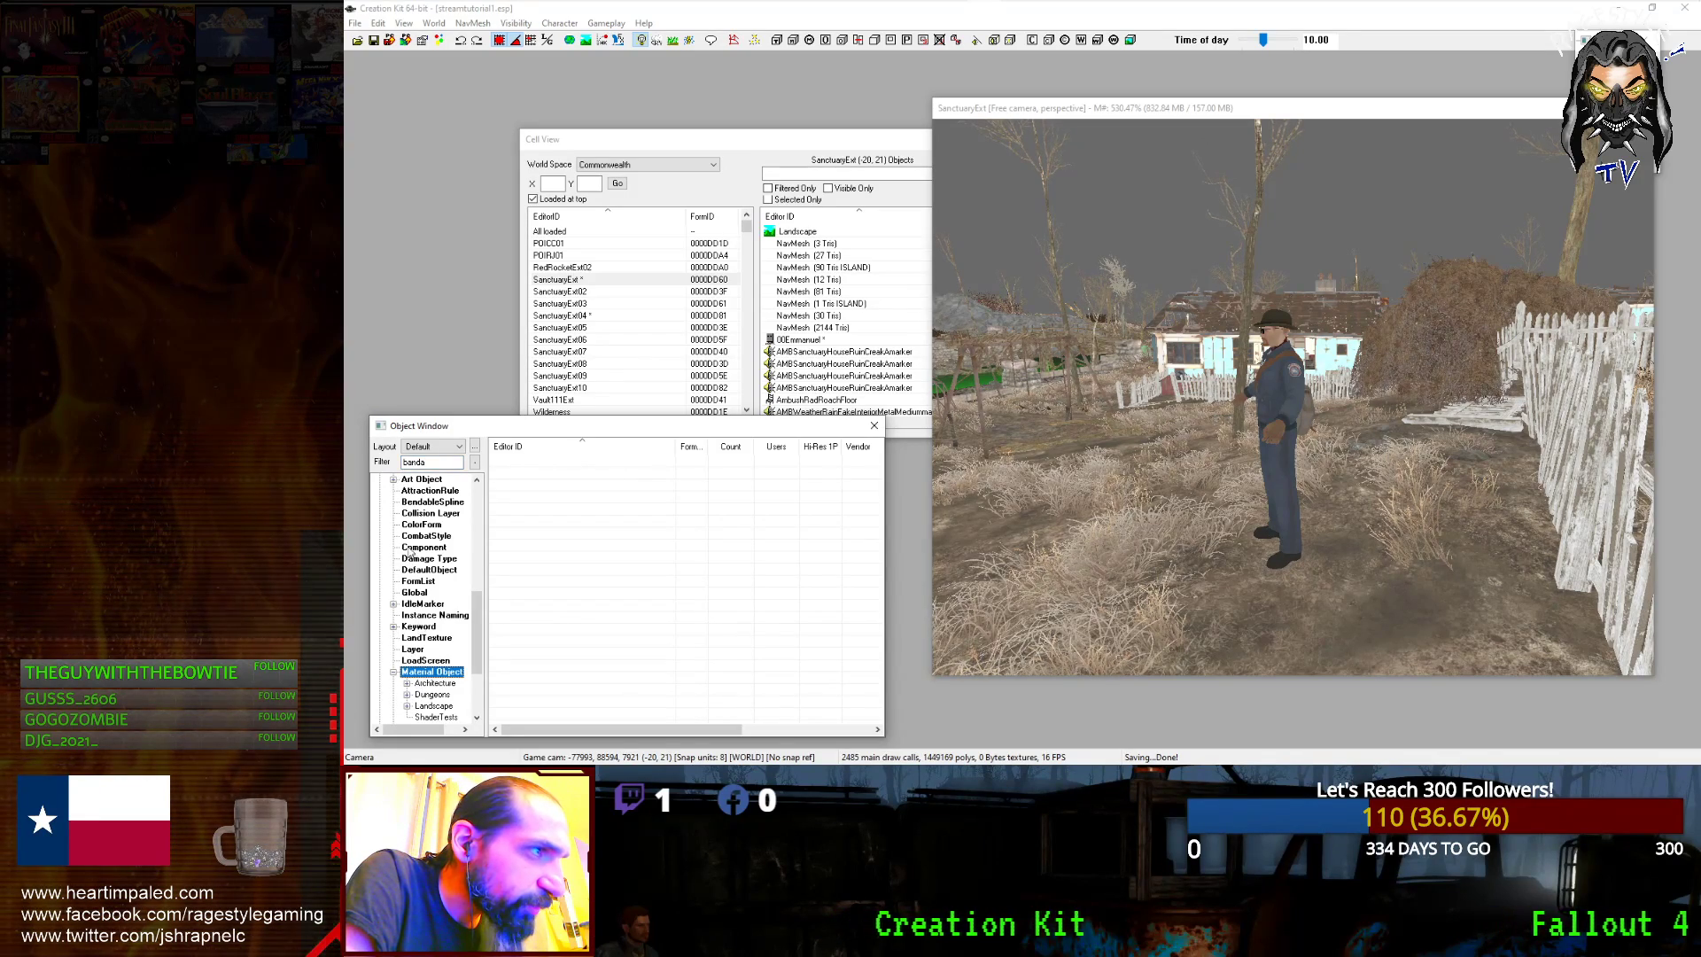
- Change the object filter to skull, collapse Material Object and expand the Material Swap category
{"action": "double_click", "coordinate": [434, 461]}
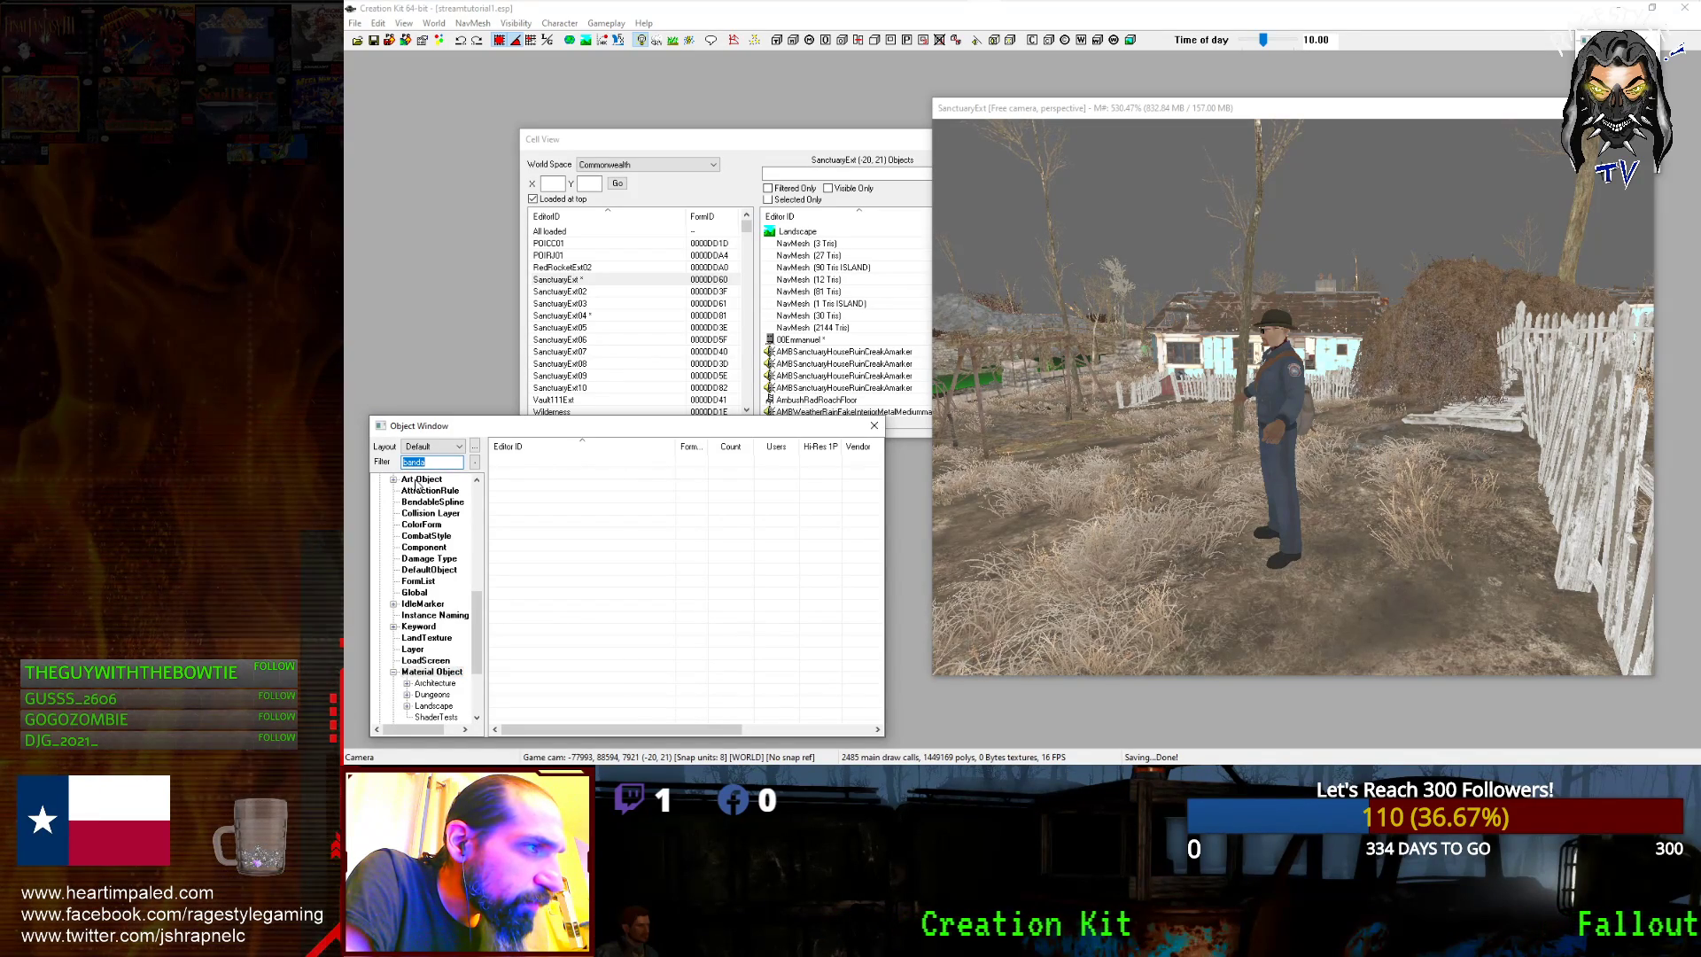
{"action": "type", "text": "skull"}
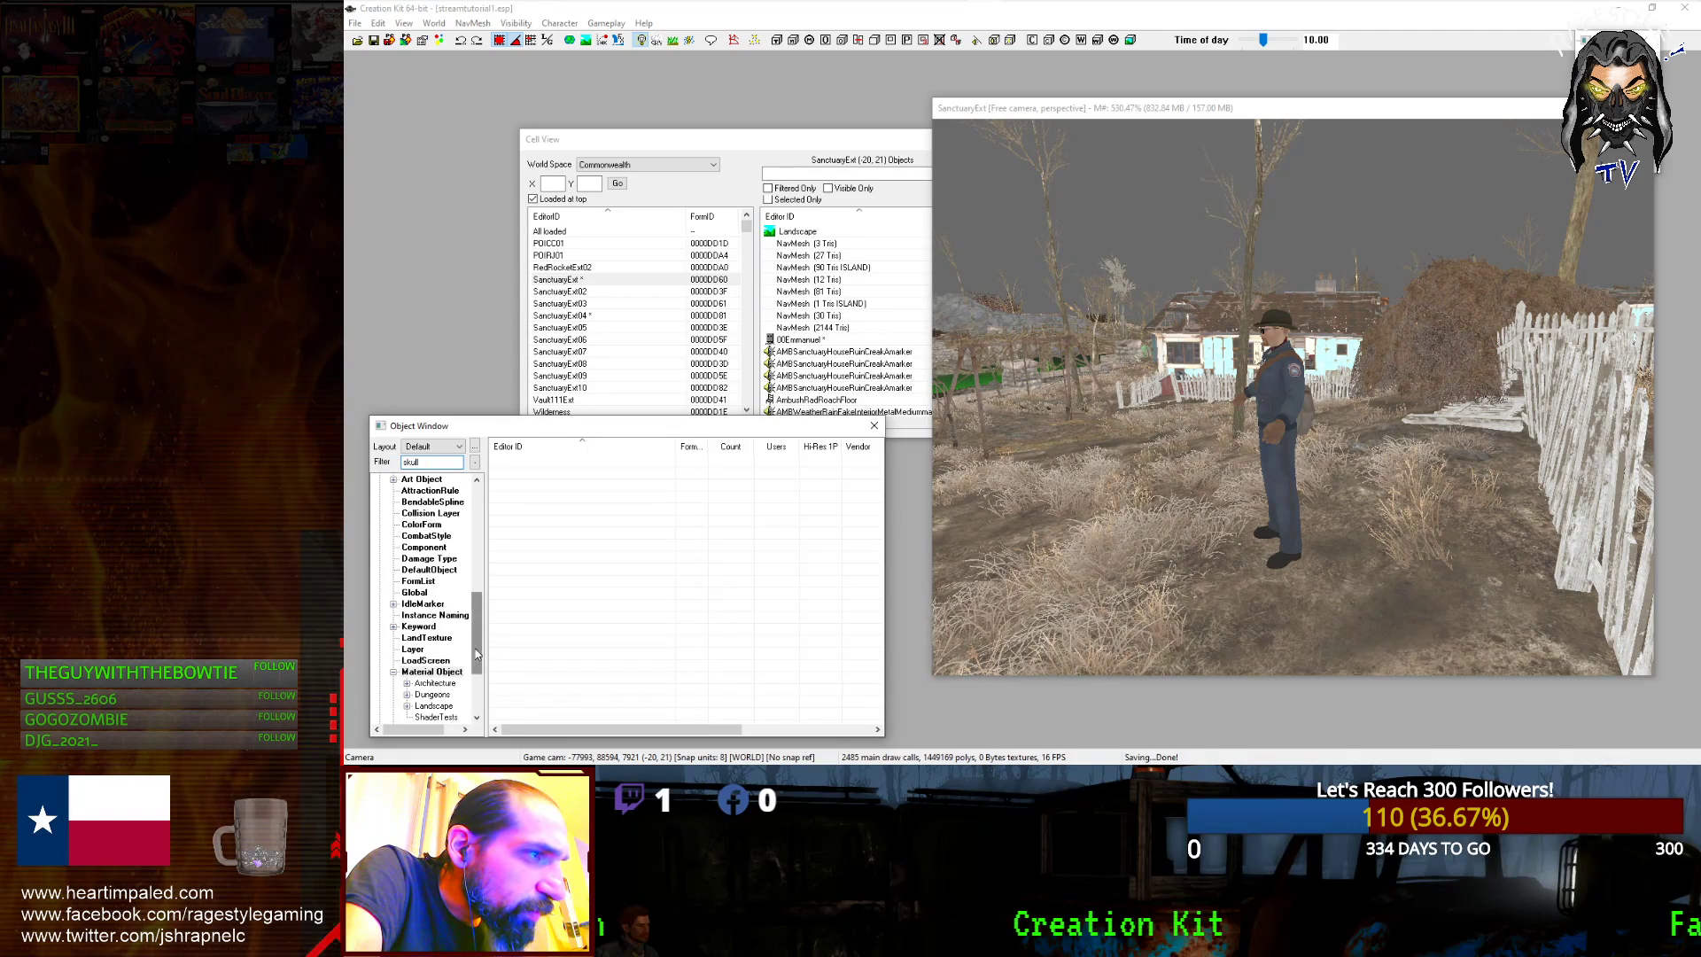
{"action": "left_click_drag", "start_coordinate": [478, 655], "coordinate": [477, 670]}
{"action": "left_click", "coordinate": [394, 626]}
{"action": "left_click", "coordinate": [394, 638]}
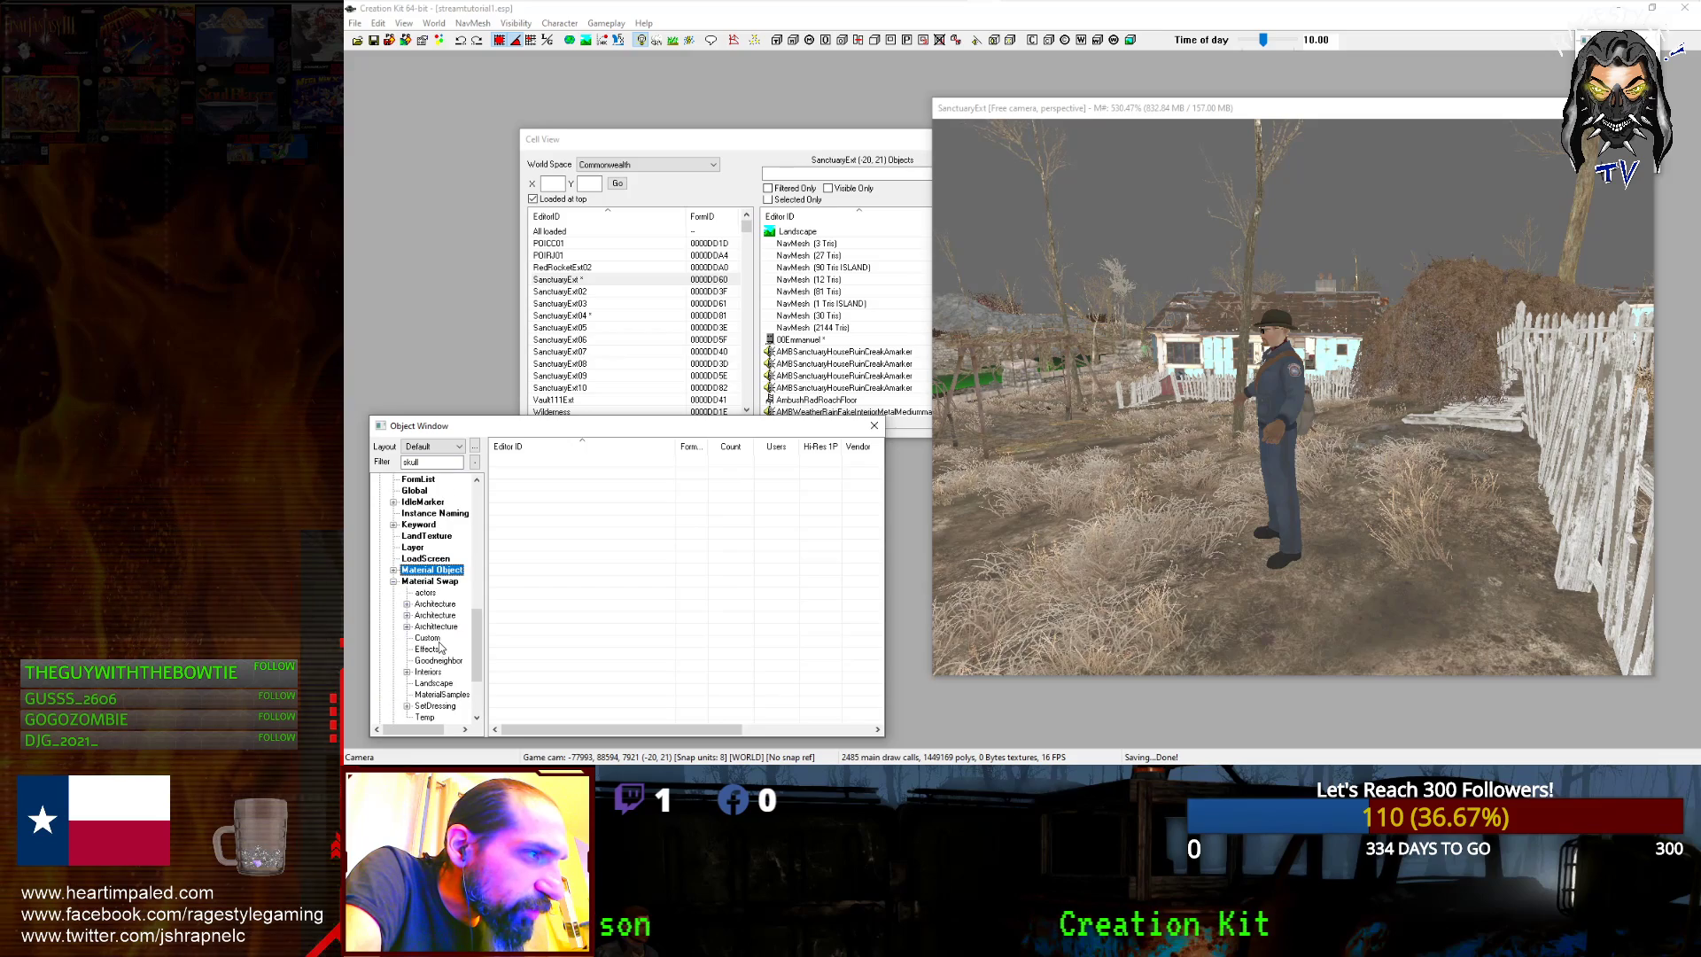
- Collapse the Material Swap category and duplicate the BandanaSwapSkull material swap
{"action": "left_click", "coordinate": [393, 583]}
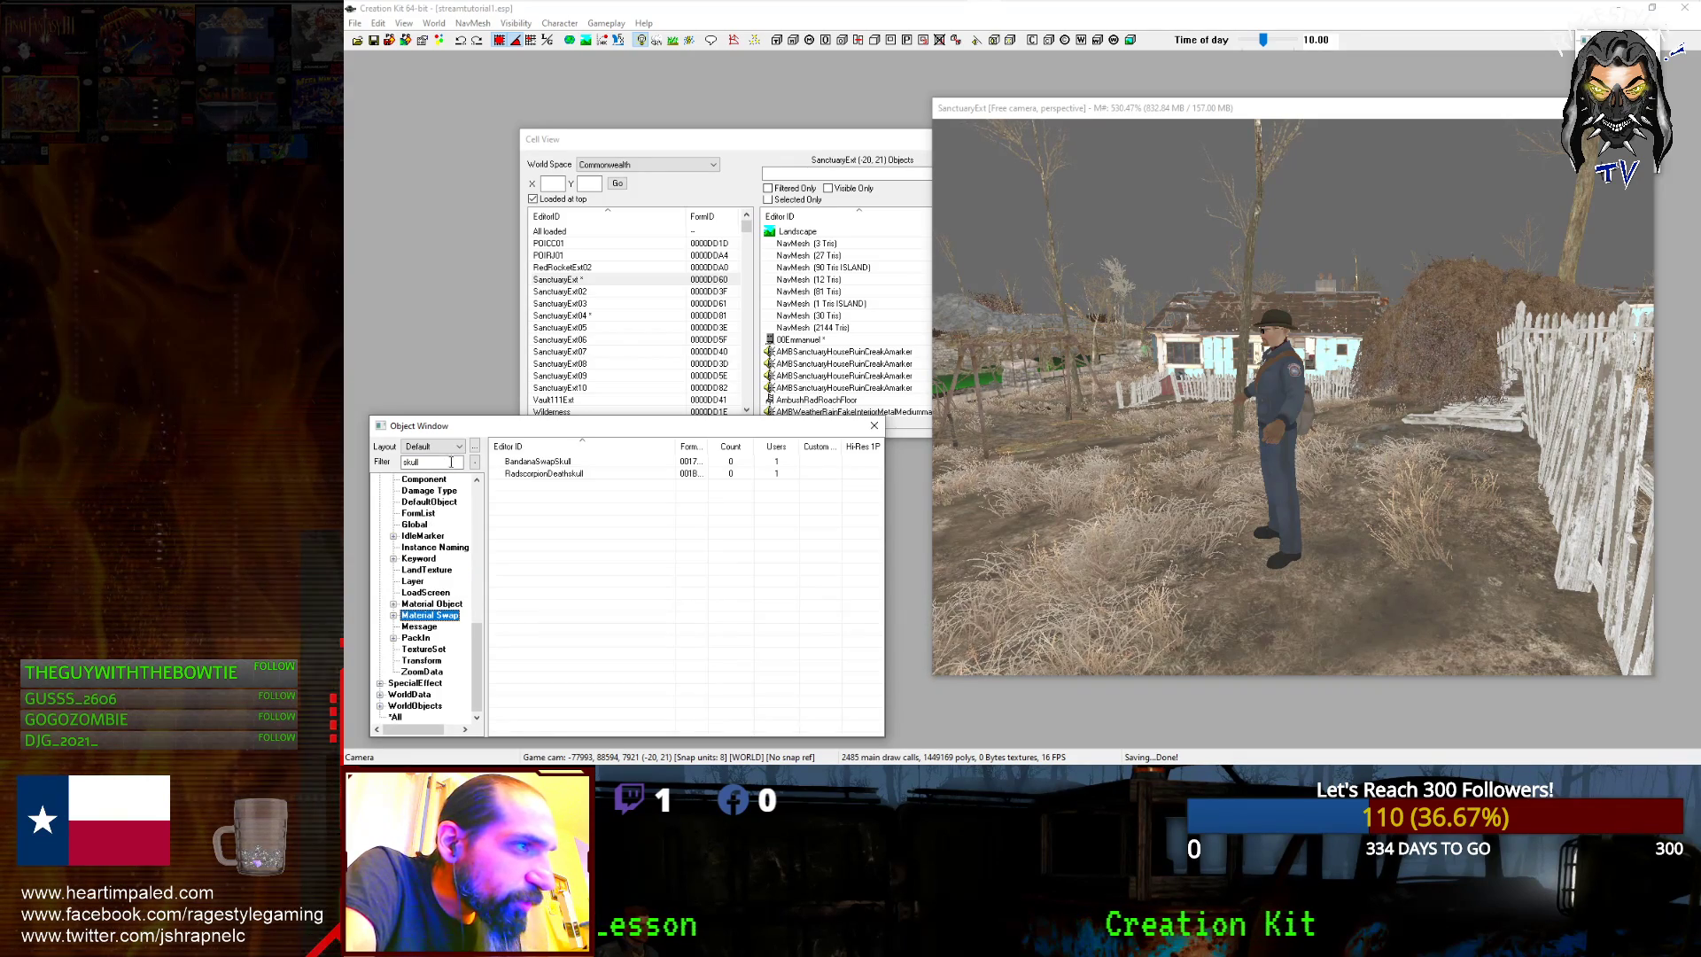
{"action": "left_click", "coordinate": [620, 461]}
{"action": "right_click", "coordinate": [644, 461]}
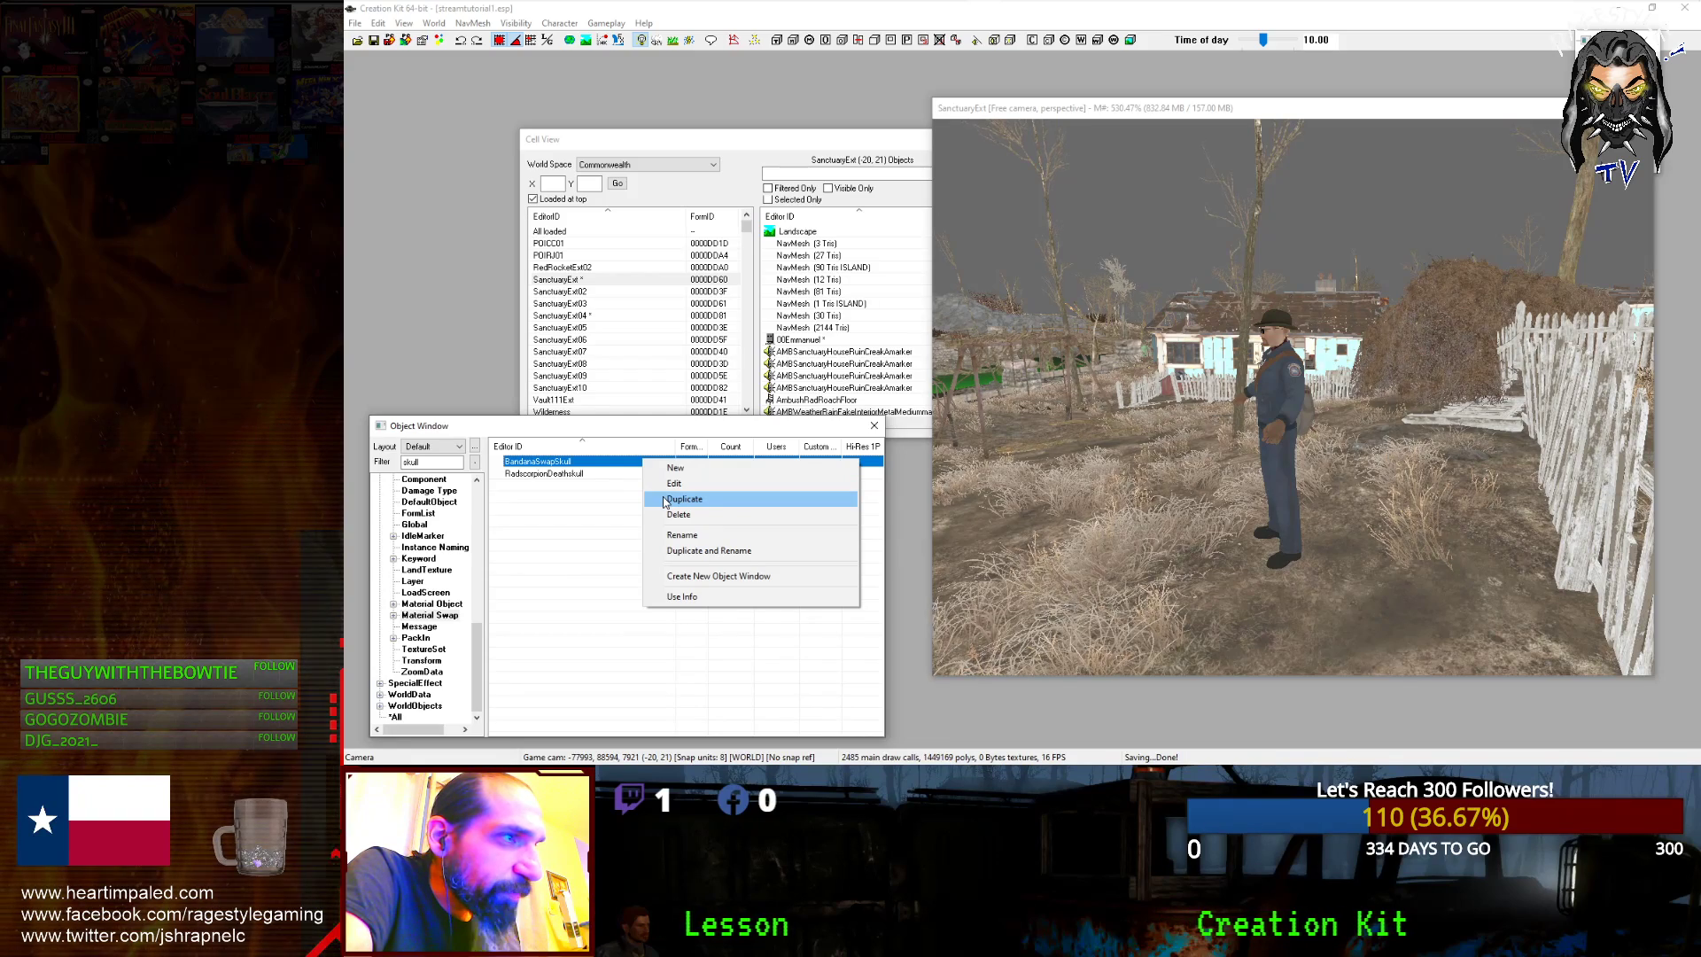
{"action": "left_click", "coordinate": [667, 498]}
- Rename the duplicated bandana skull swap as 00BandanaTutorialSwap and accept the rename
{"action": "left_click", "coordinate": [602, 474]}
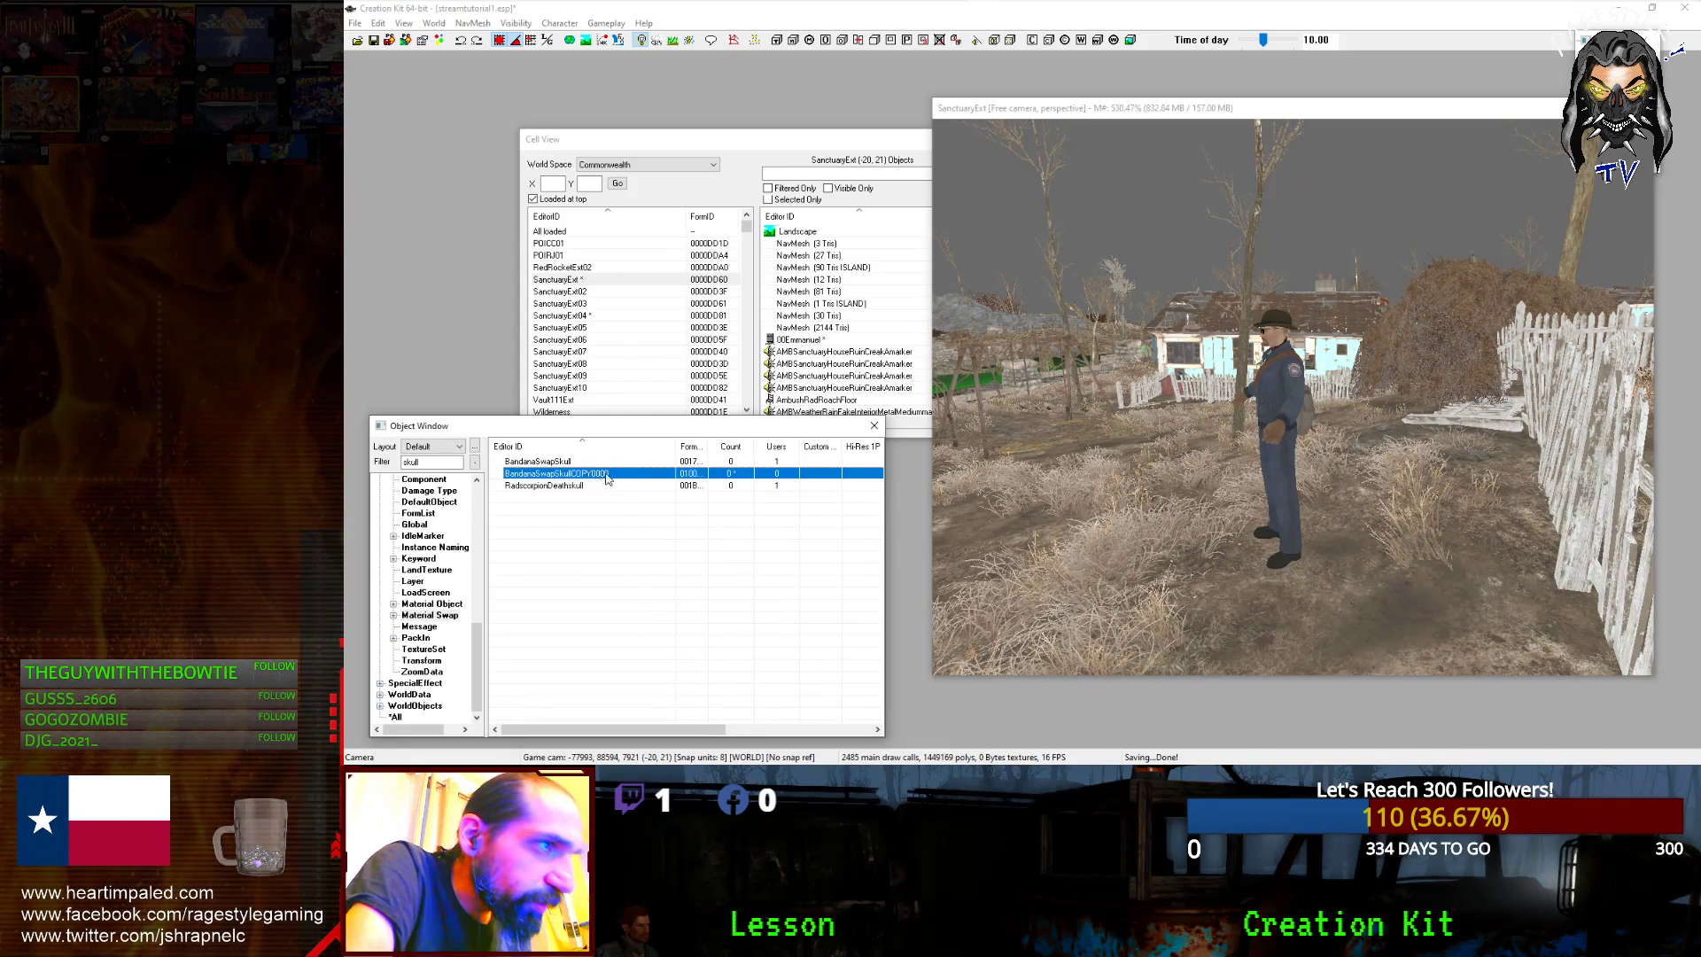
{"action": "type", "text": "00"}
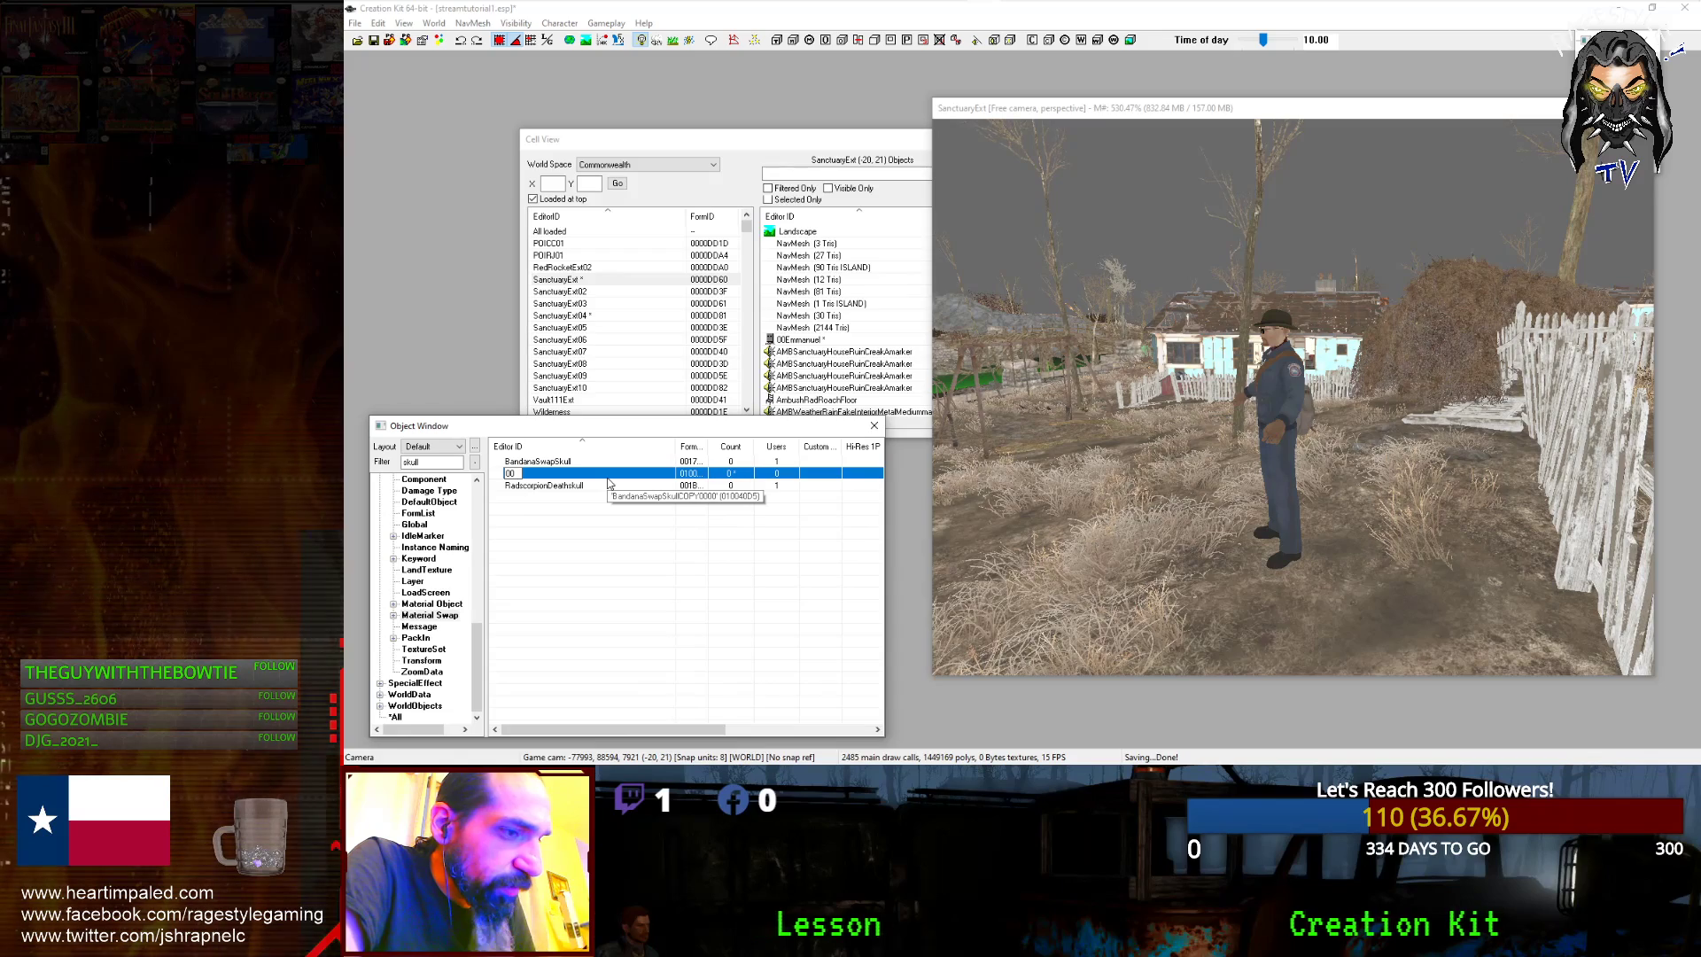
{"action": "type", "text": "B"}
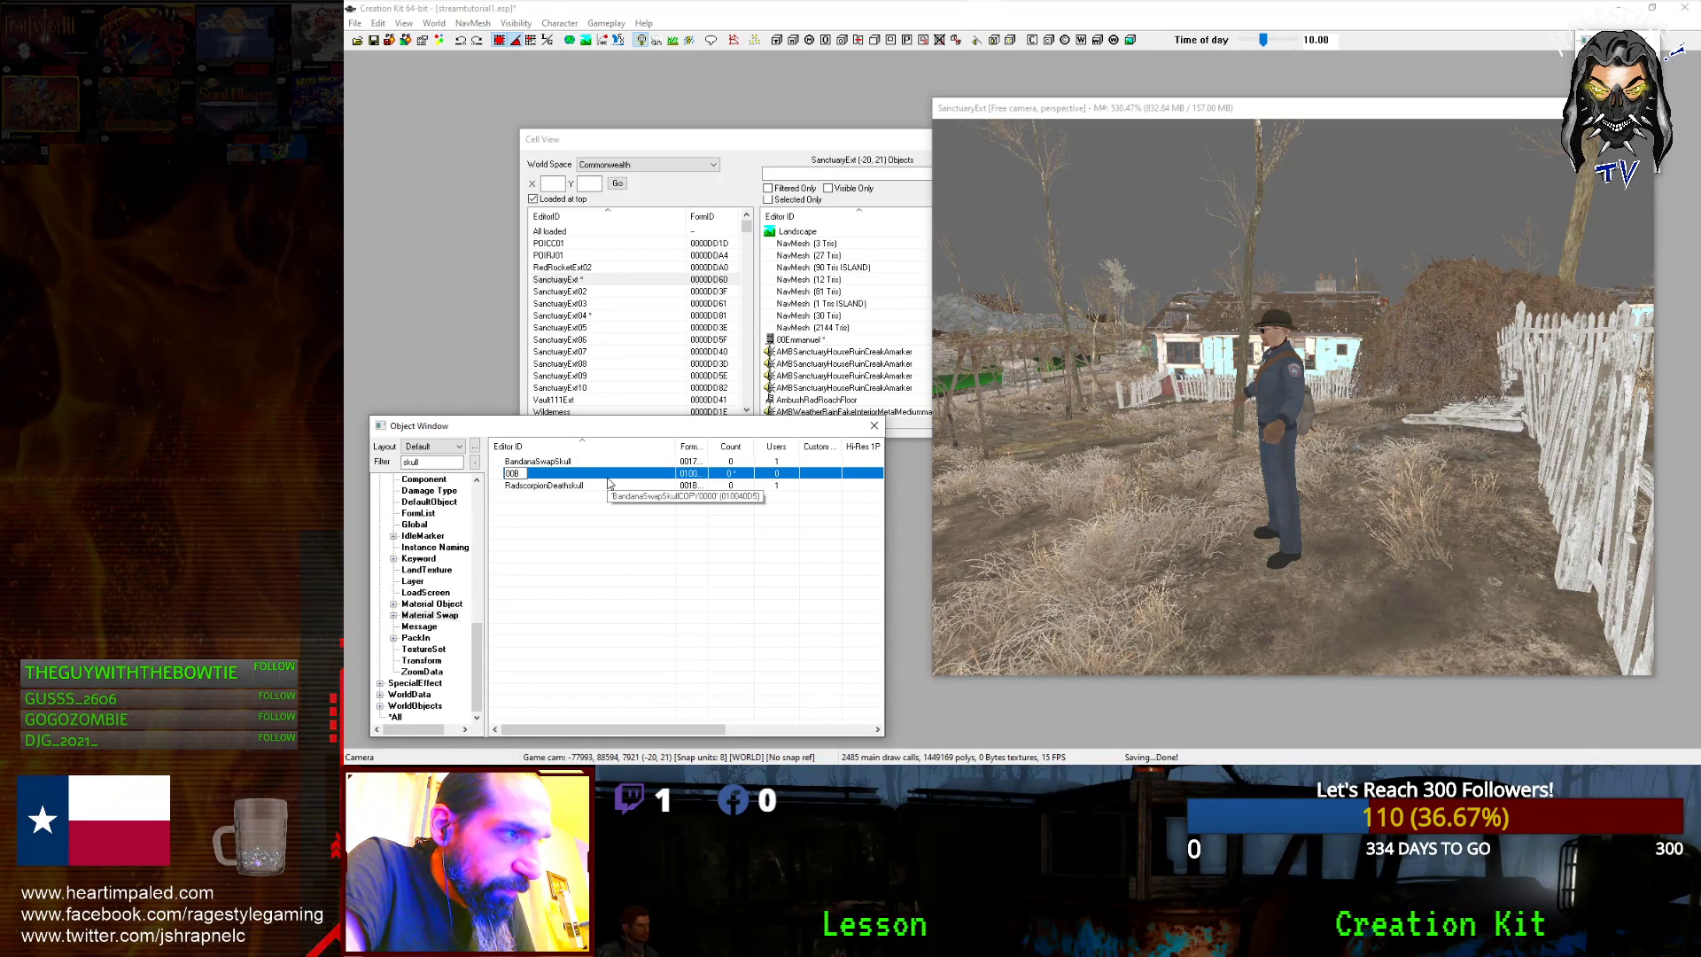
{"action": "type", "text": "andana1"}
{"action": "type", "text": "utorialSwap"}
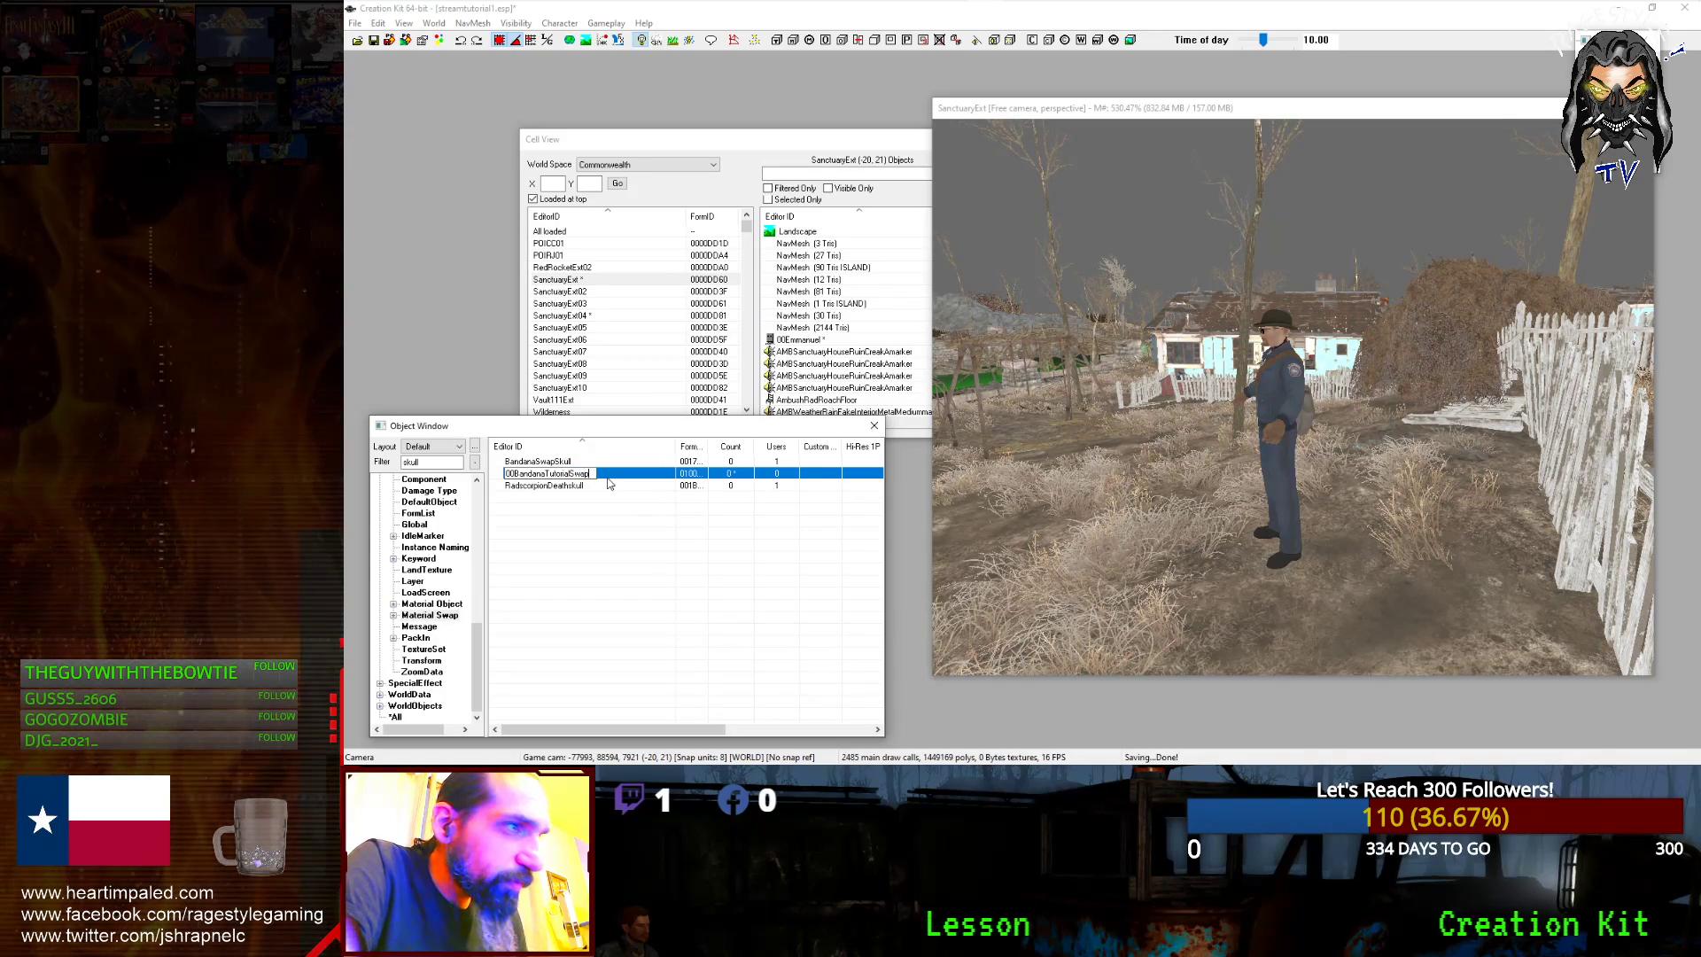
{"action": "key", "text": "Return"}
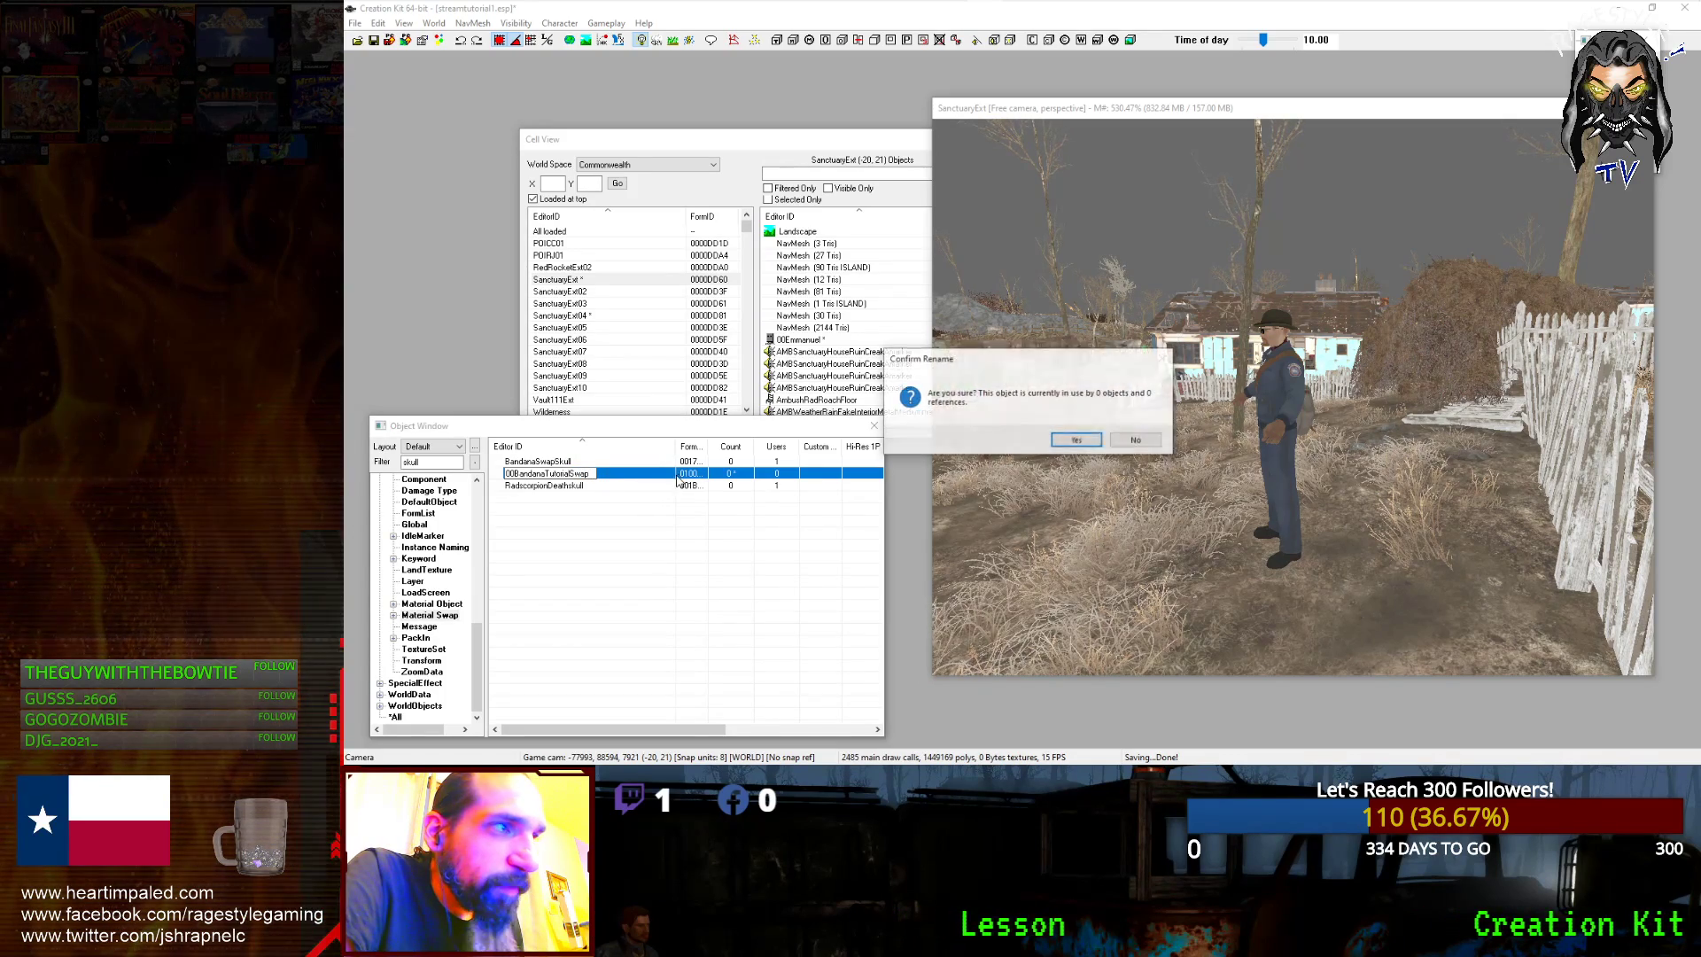
{"action": "key", "text": "Return"}
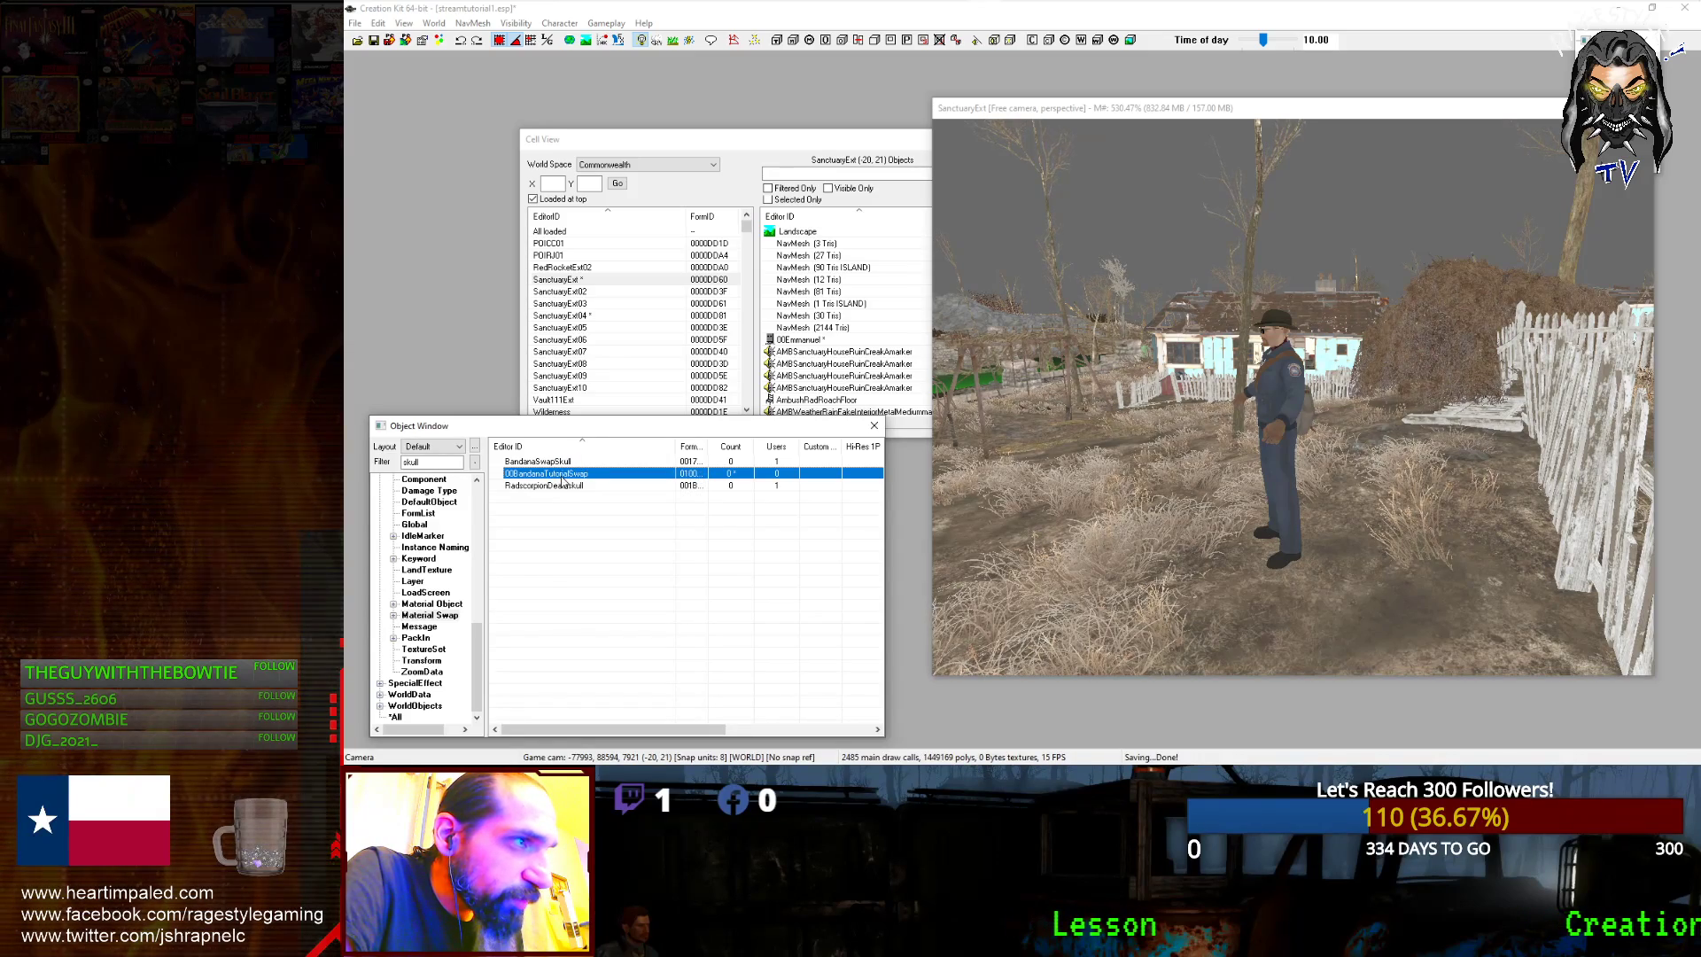
- Examine the original and replacement material paths of 00BandanaTutorialSwap, and close the swap with its settings accepted
{"action": "double_click", "coordinate": [638, 479]}
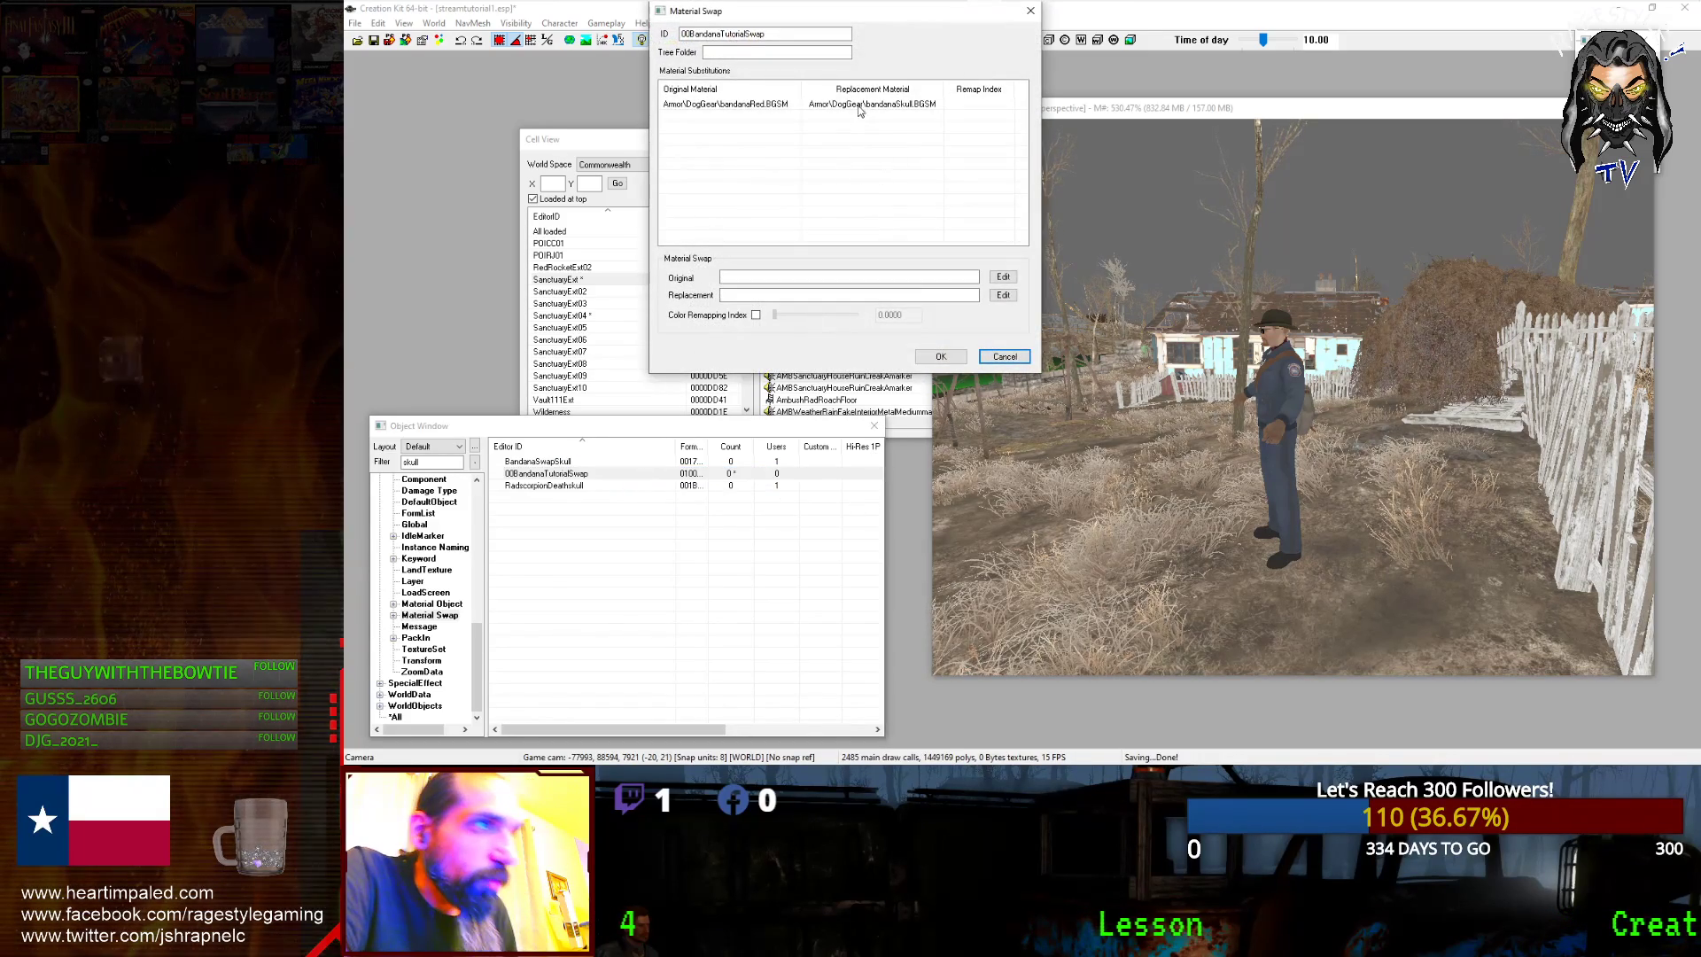
{"action": "left_click", "coordinate": [714, 104]}
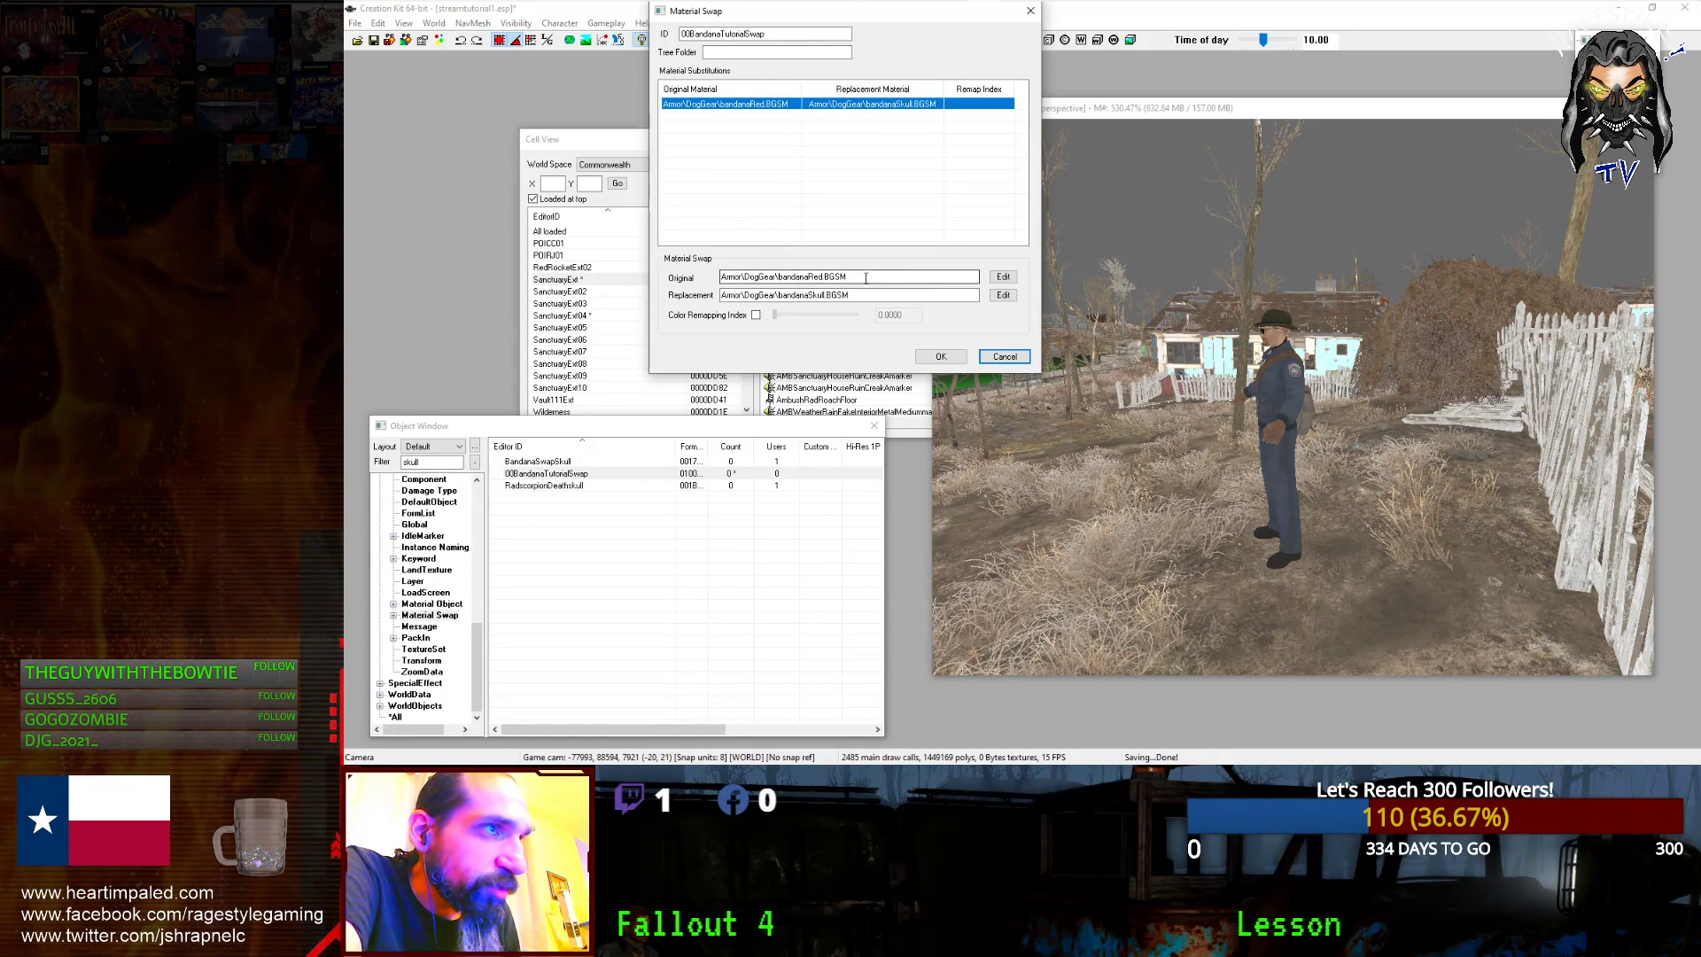
{"action": "left_click", "coordinate": [742, 277]}
{"action": "key", "text": "shift+End"}
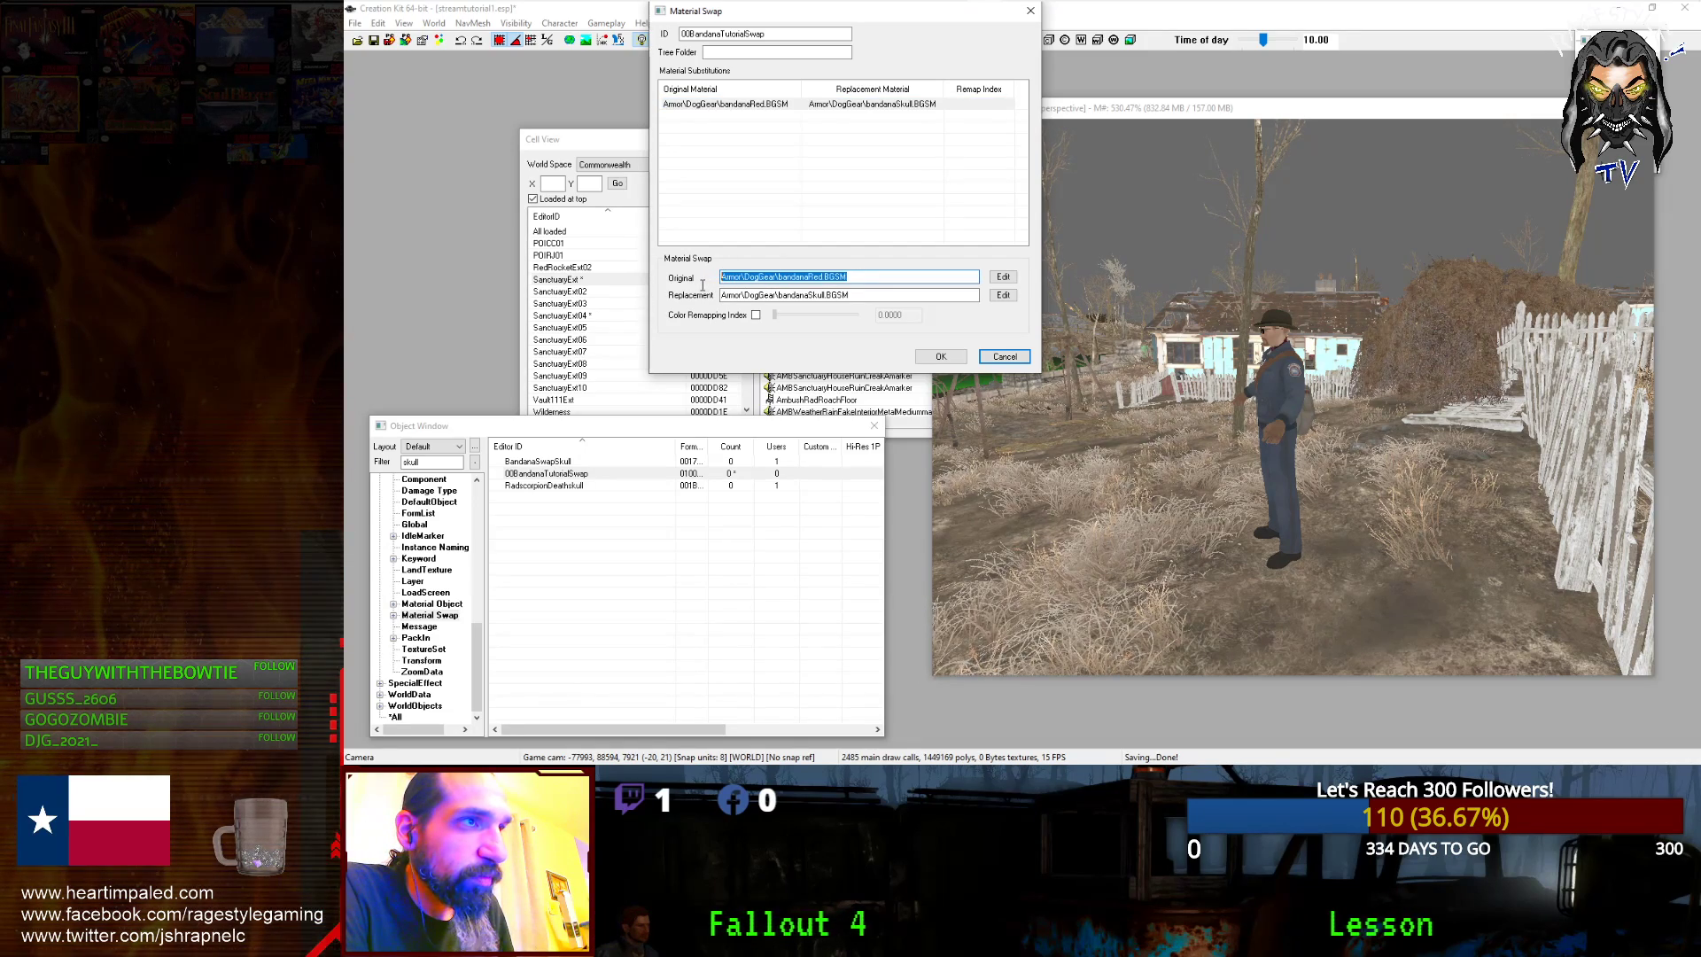
{"action": "left_click", "coordinate": [852, 275]}
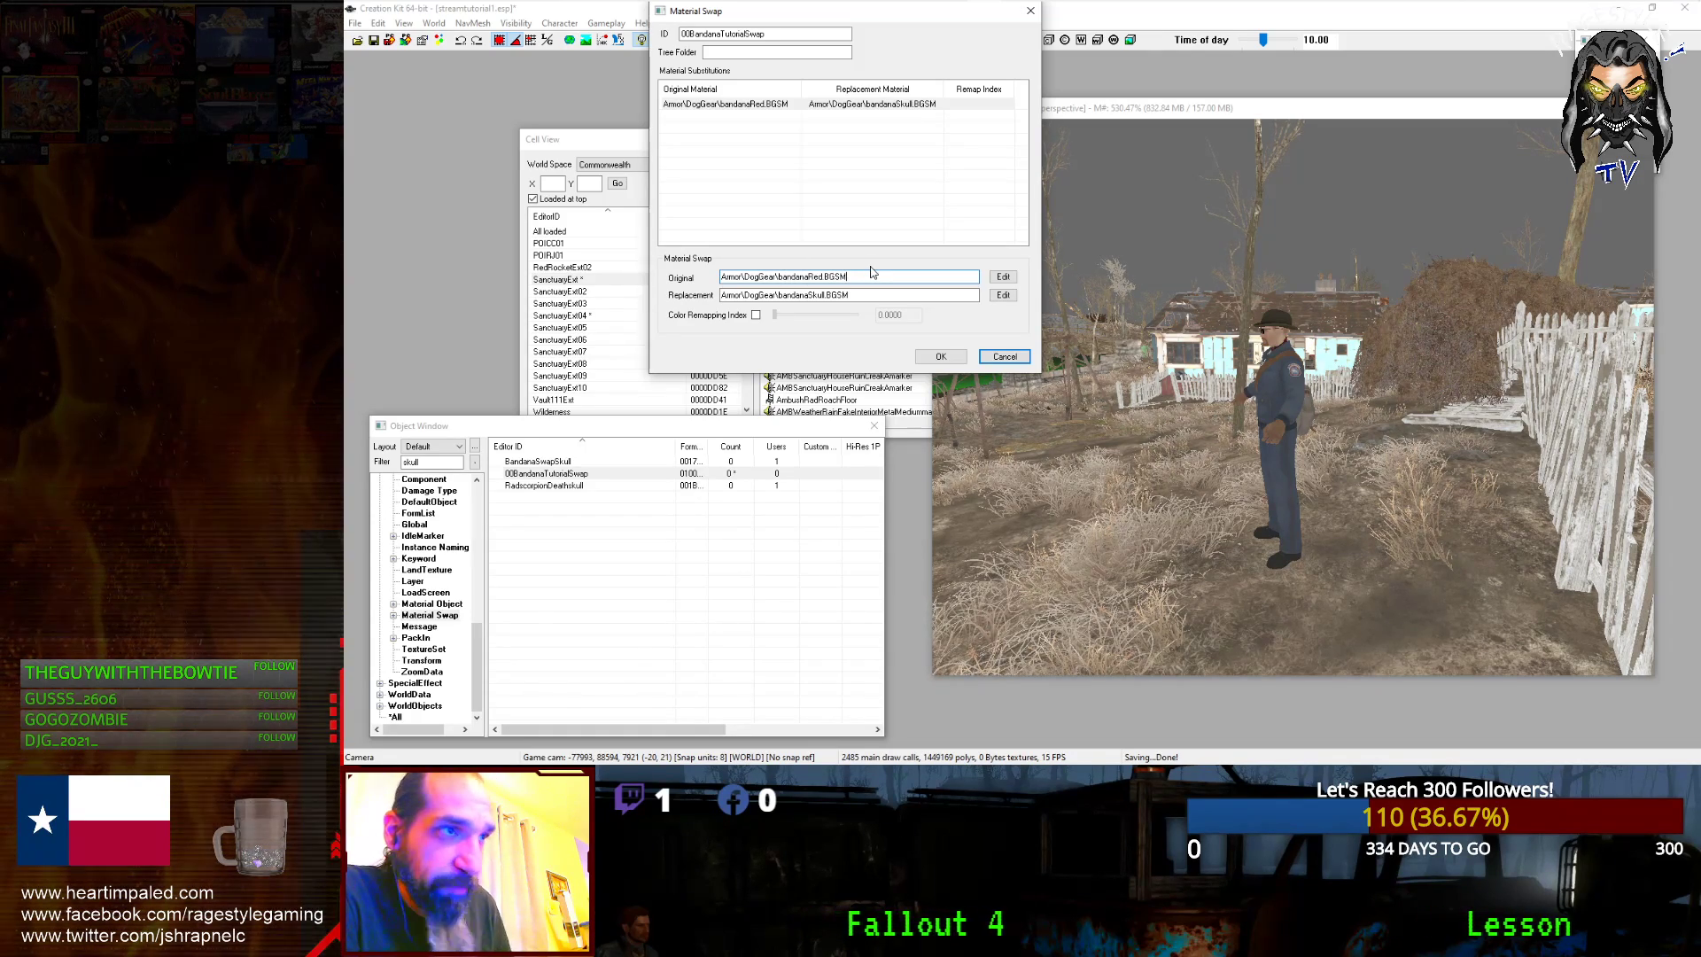
{"action": "left_click", "coordinate": [858, 295]}
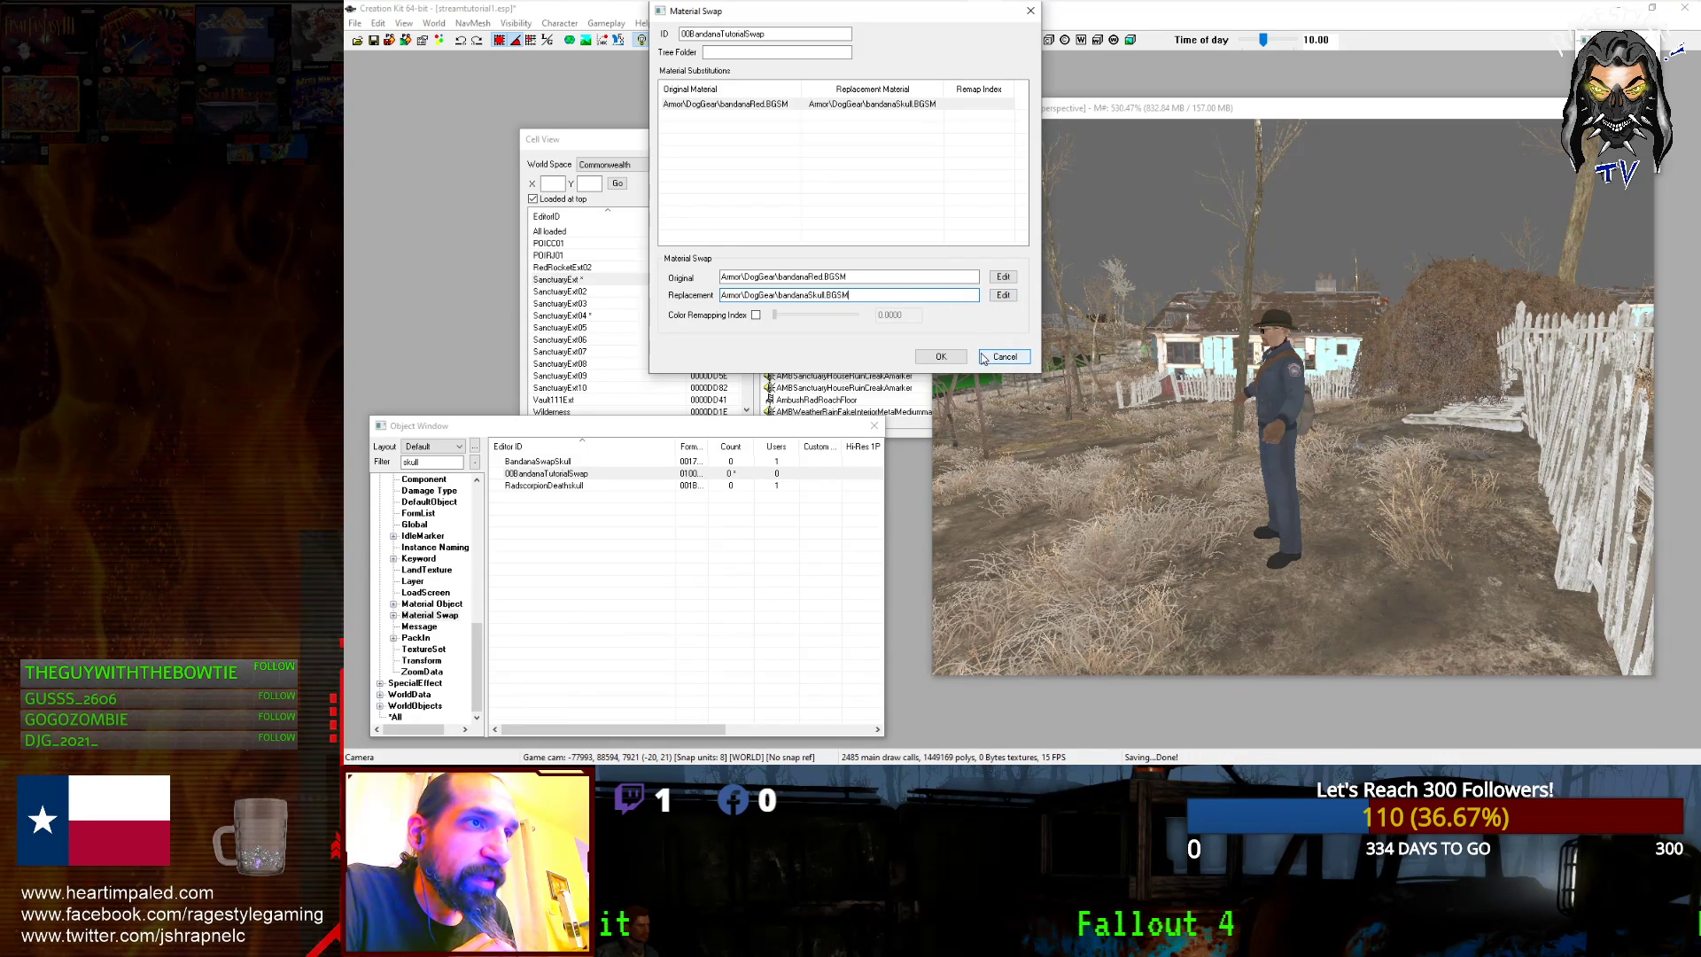
{"action": "left_click", "coordinate": [951, 360]}
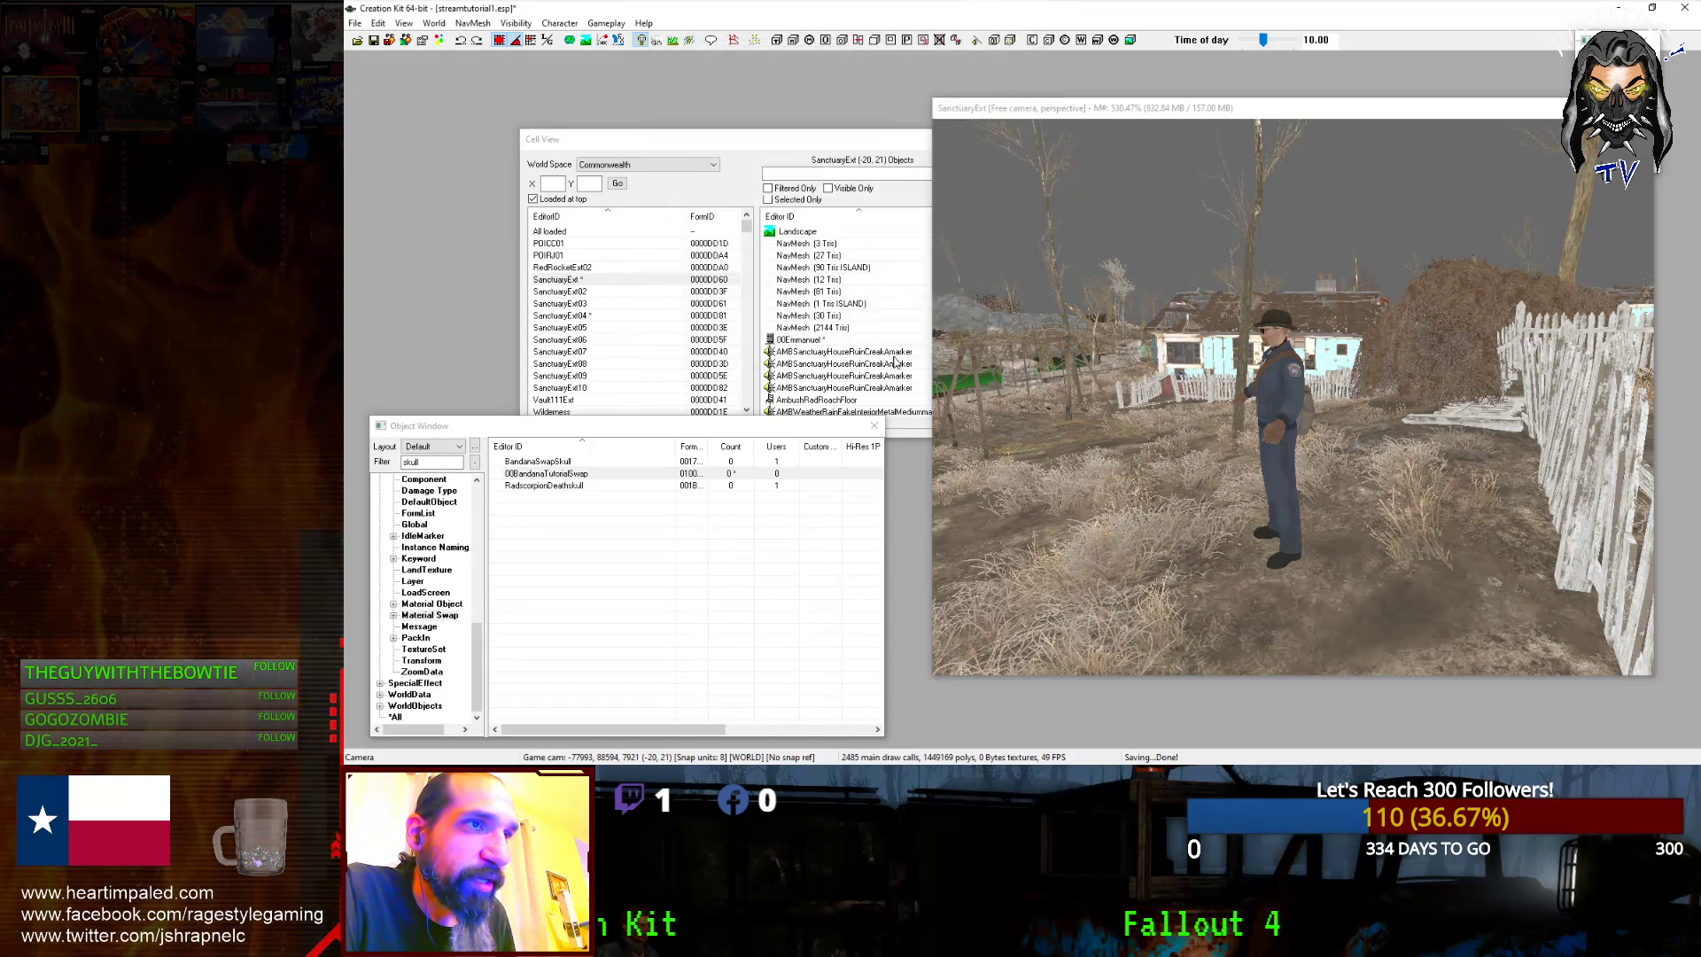
- Switch to File Explorer, go to the Tools folder inside Fallout 4's Data folder and launch Material Editor
{"action": "mouse_move", "coordinate": [1024, 2]}
{"action": "left_click", "coordinate": [570, 9]}
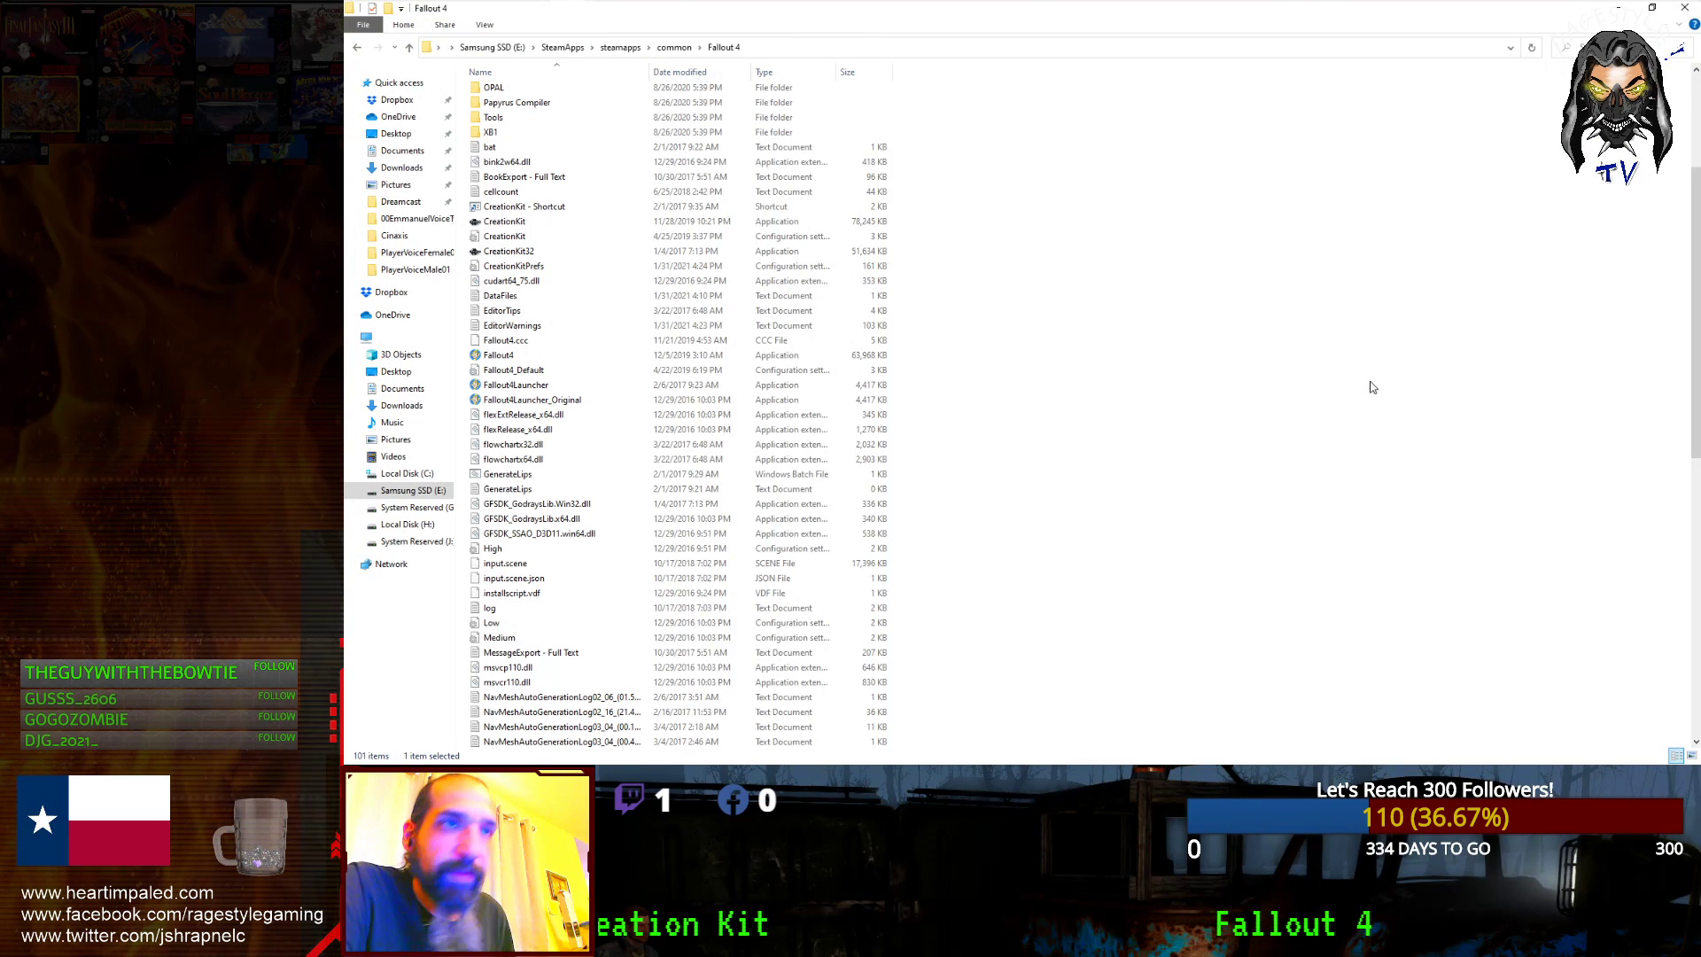
{"action": "scroll", "coordinate": [1367, 395], "scroll_direction": "up", "scroll_amount": 5}
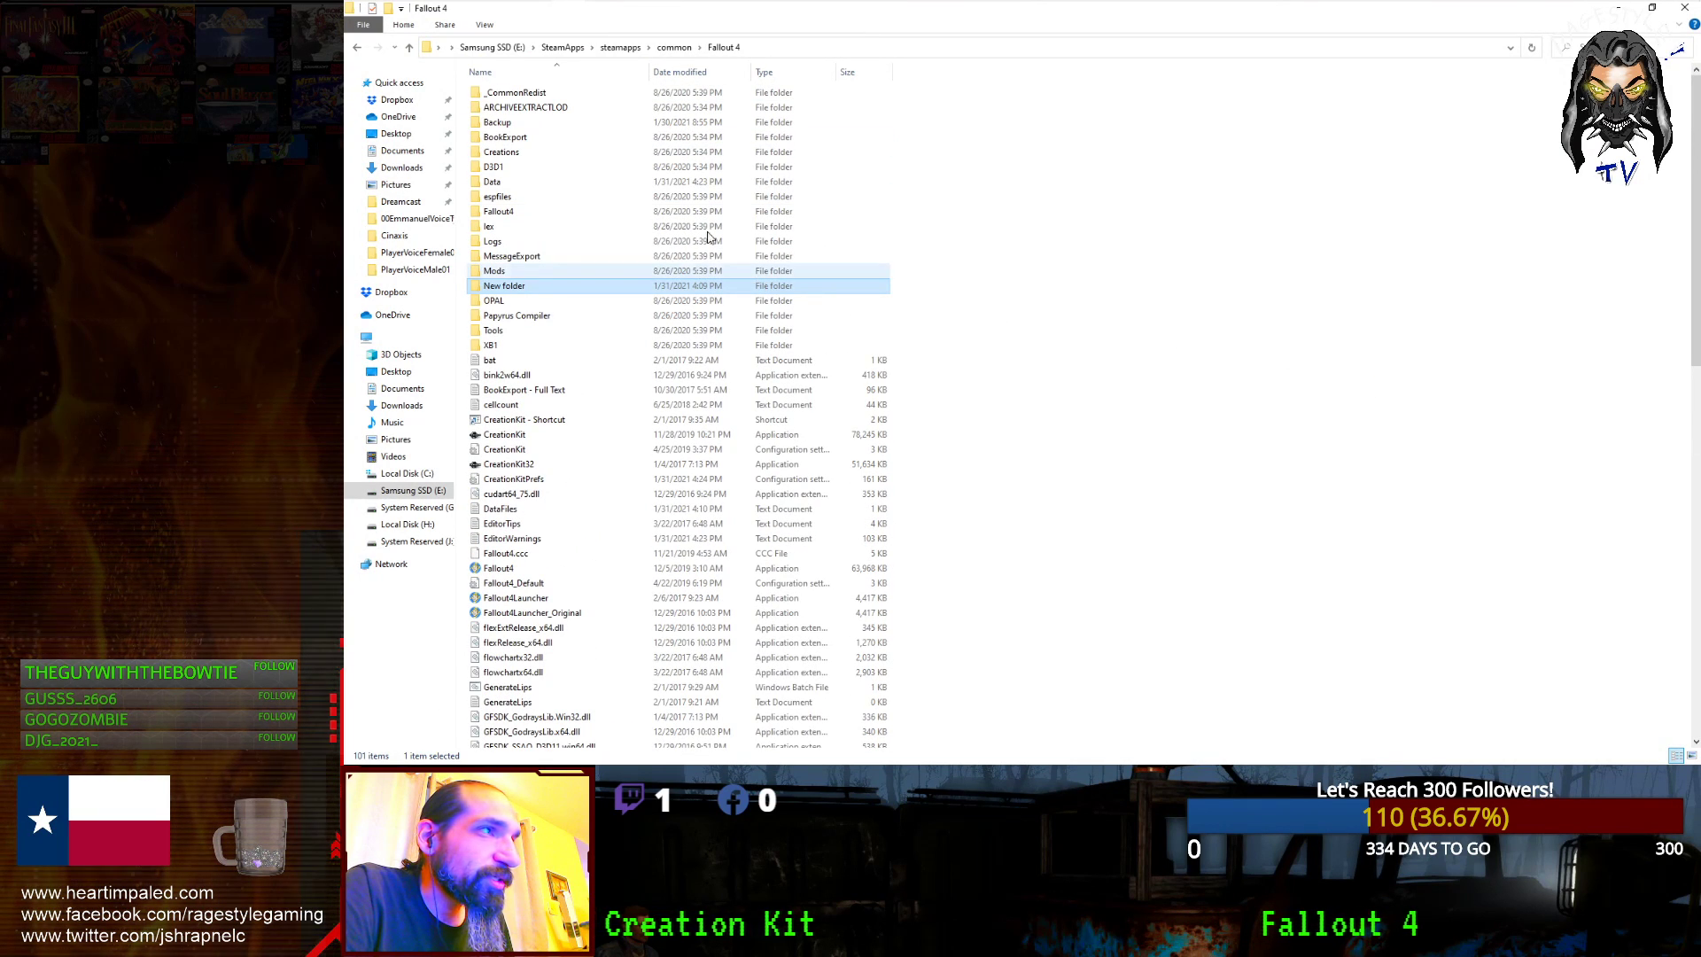
{"action": "double_click", "coordinate": [518, 182]}
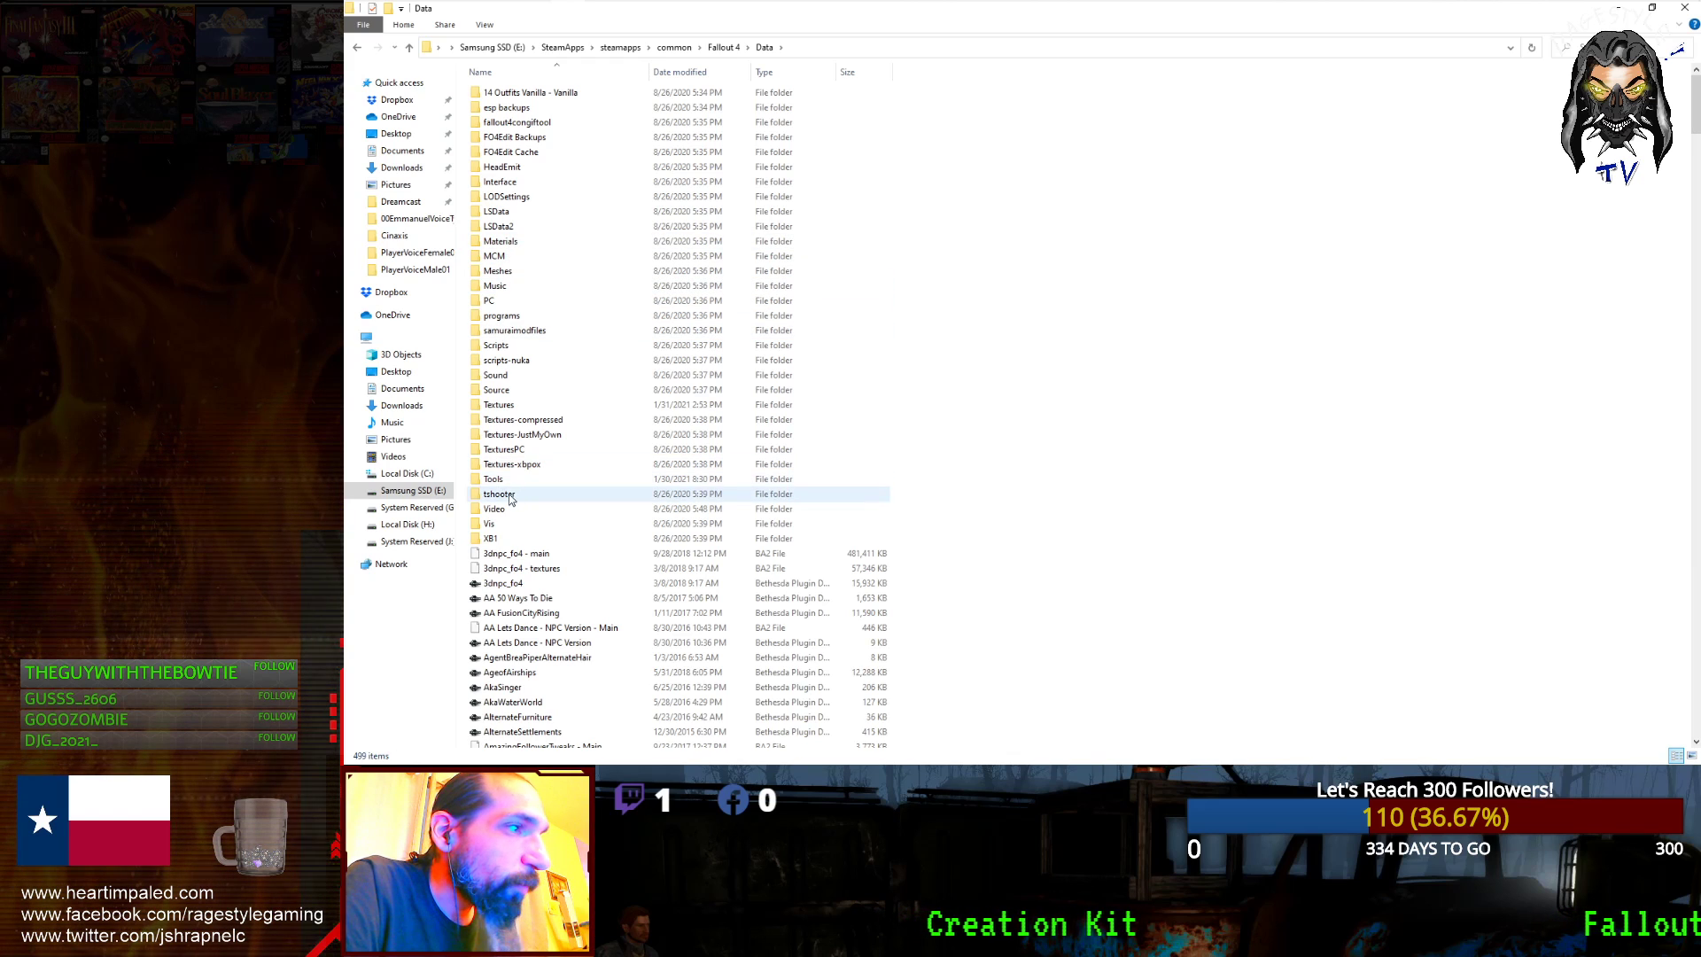
{"action": "double_click", "coordinate": [494, 479]}
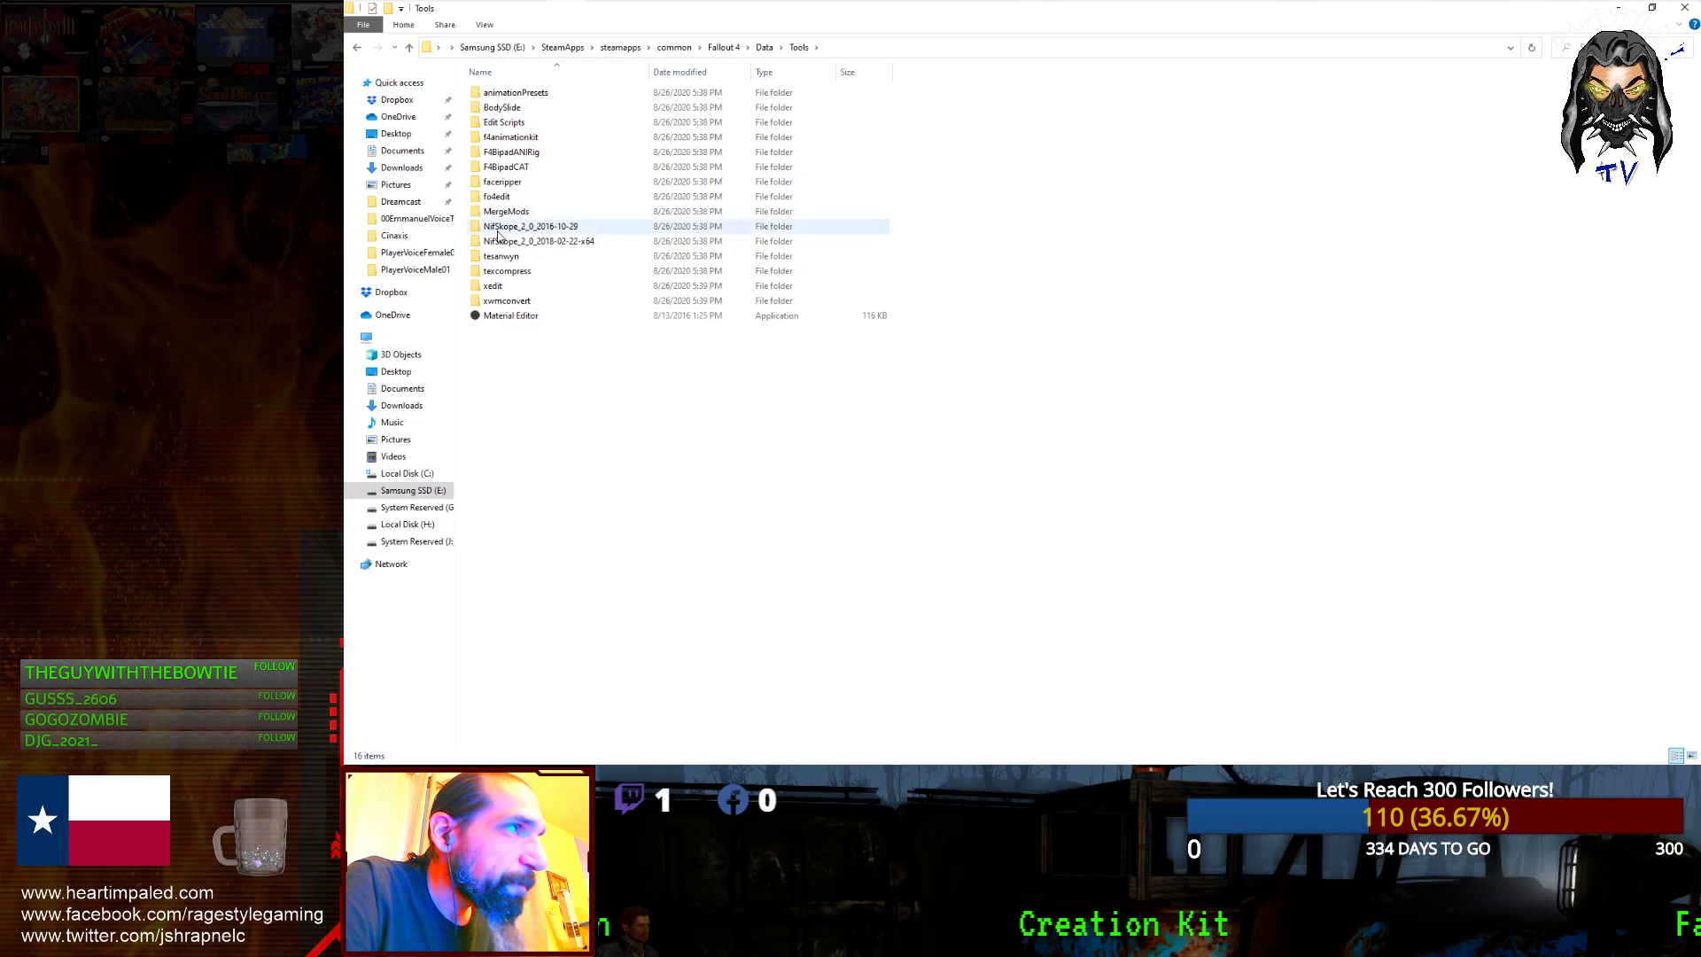
{"action": "left_click", "coordinate": [546, 317]}
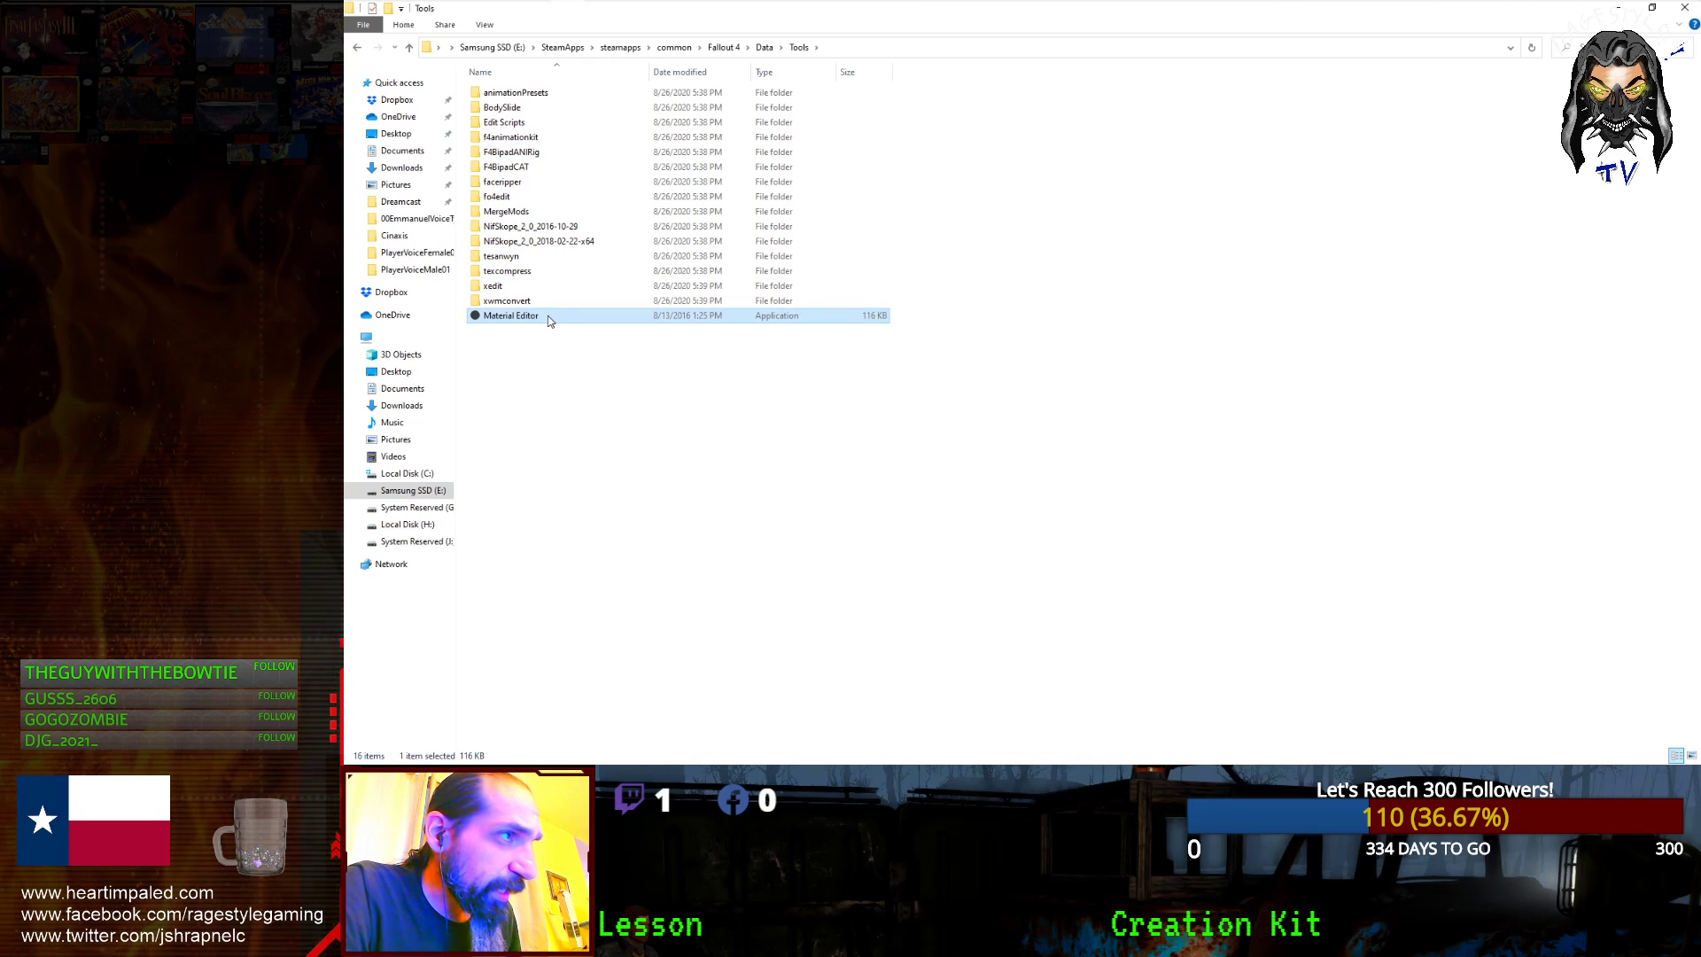
{"action": "double_click", "coordinate": [549, 317]}
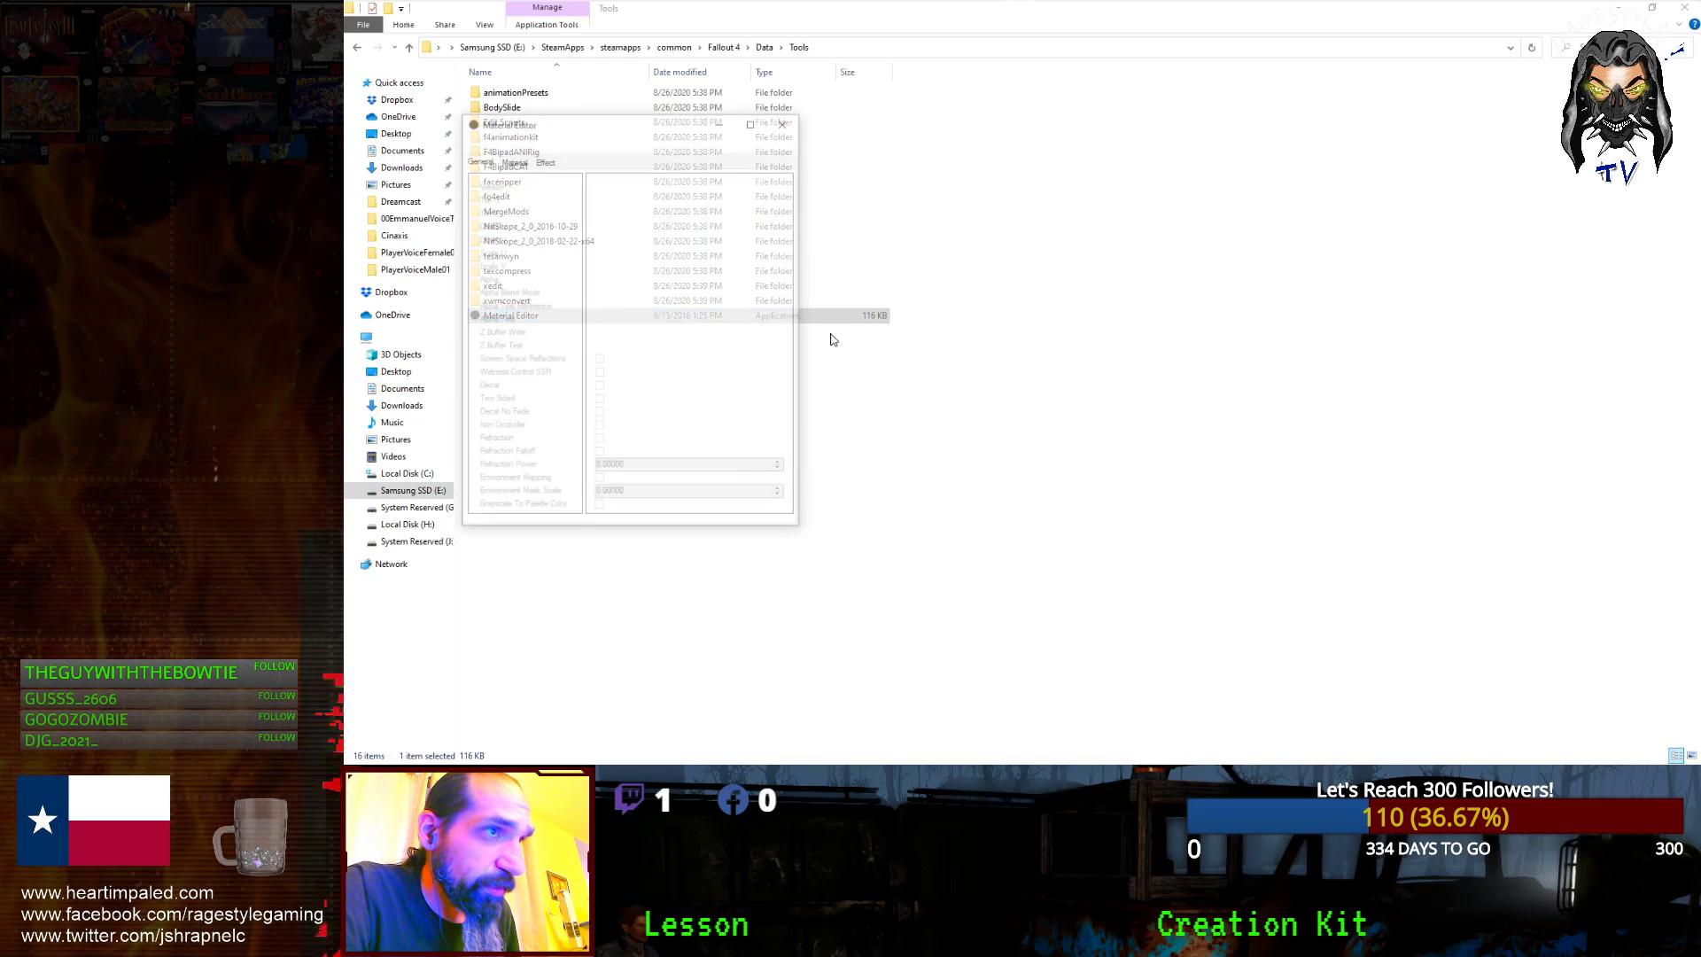
{"action": "left_click_drag", "start_coordinate": [514, 122], "coordinate": [769, 235]}
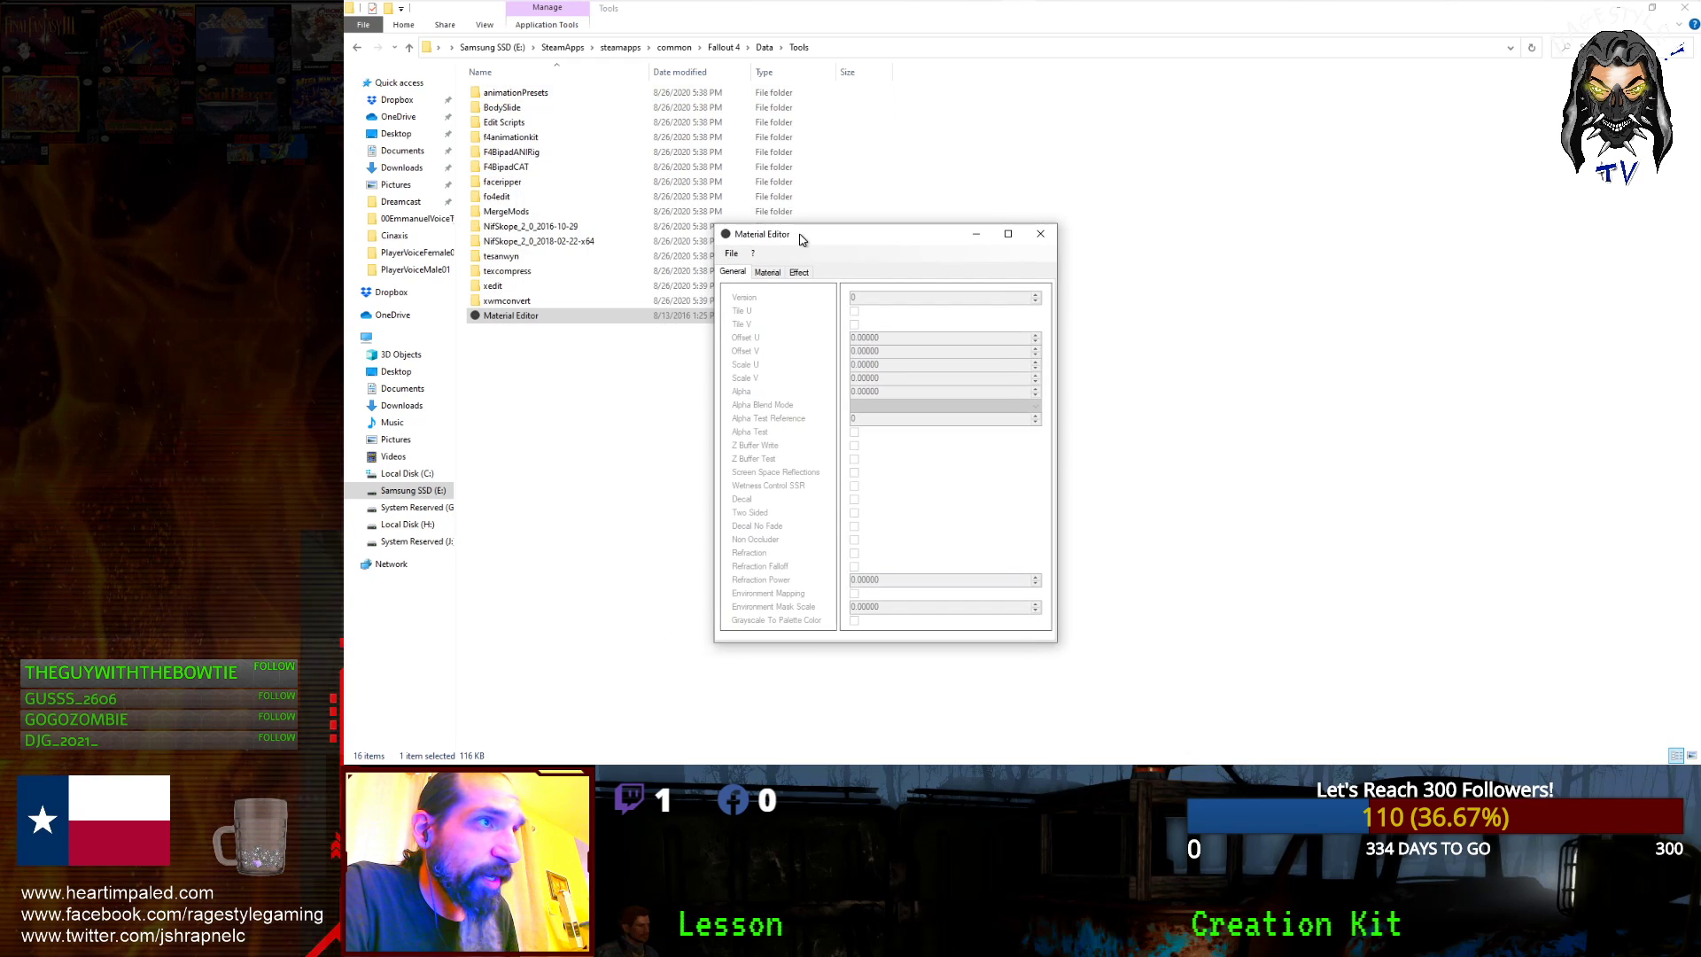
- Create a new material file and show its Material settings with the texture slots
{"action": "left_click", "coordinate": [732, 255]}
{"action": "left_click", "coordinate": [753, 270]}
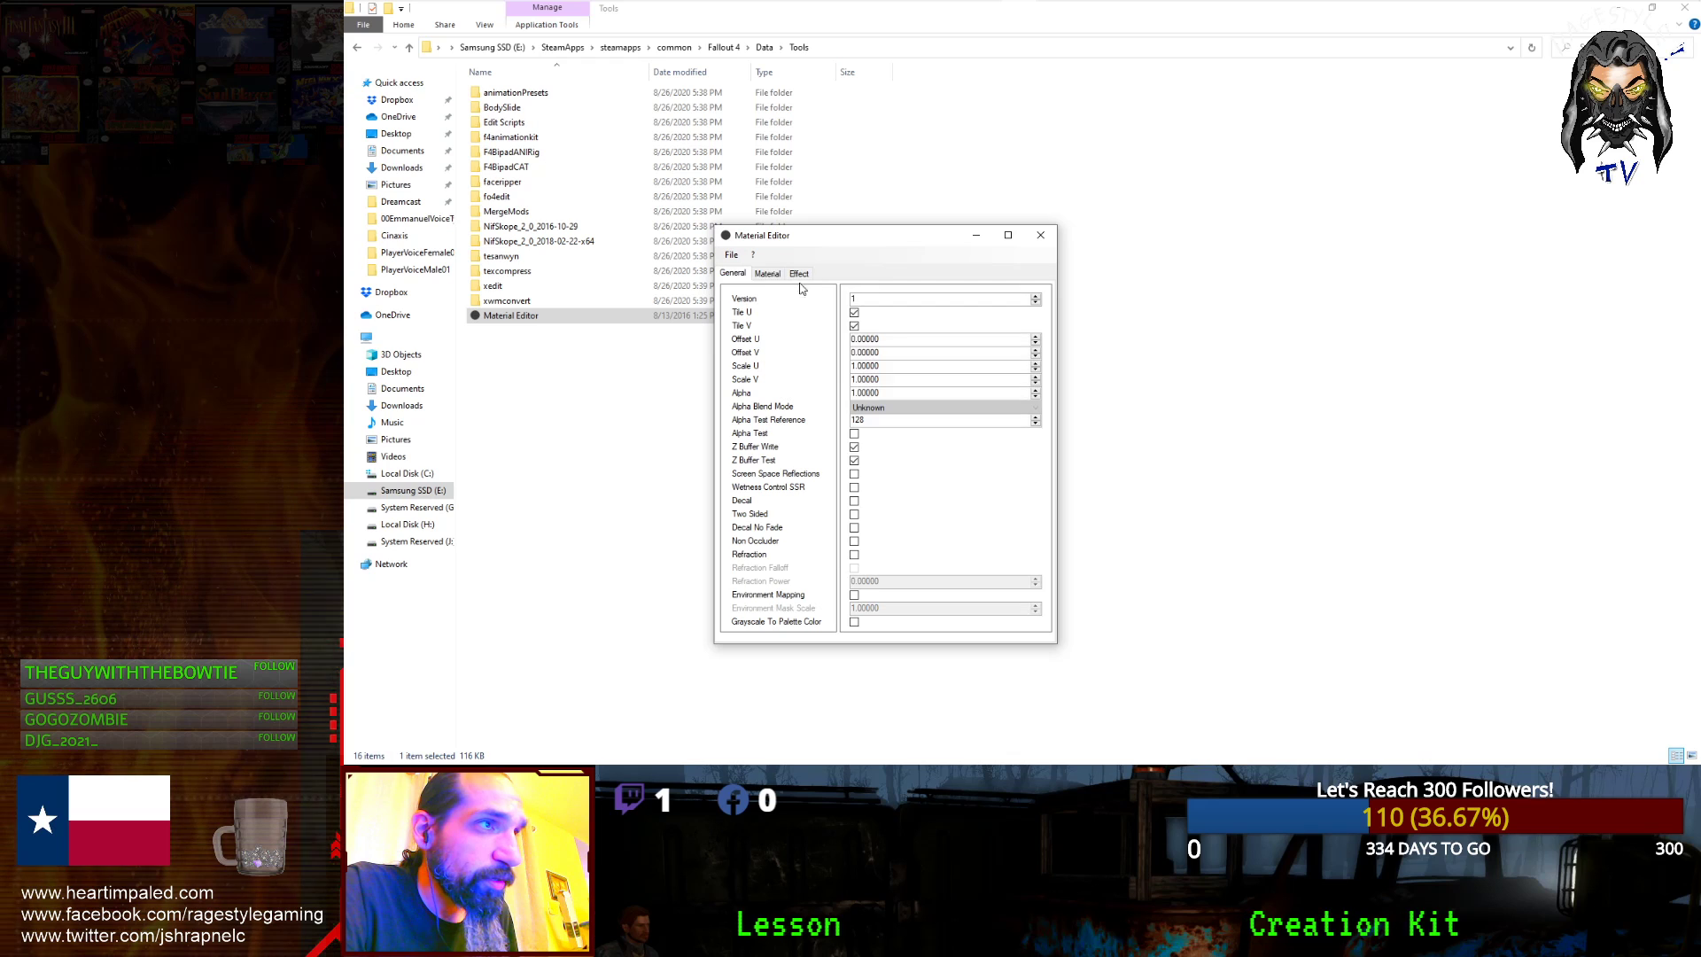
{"action": "left_click", "coordinate": [768, 274]}
{"action": "left_click", "coordinate": [733, 273]}
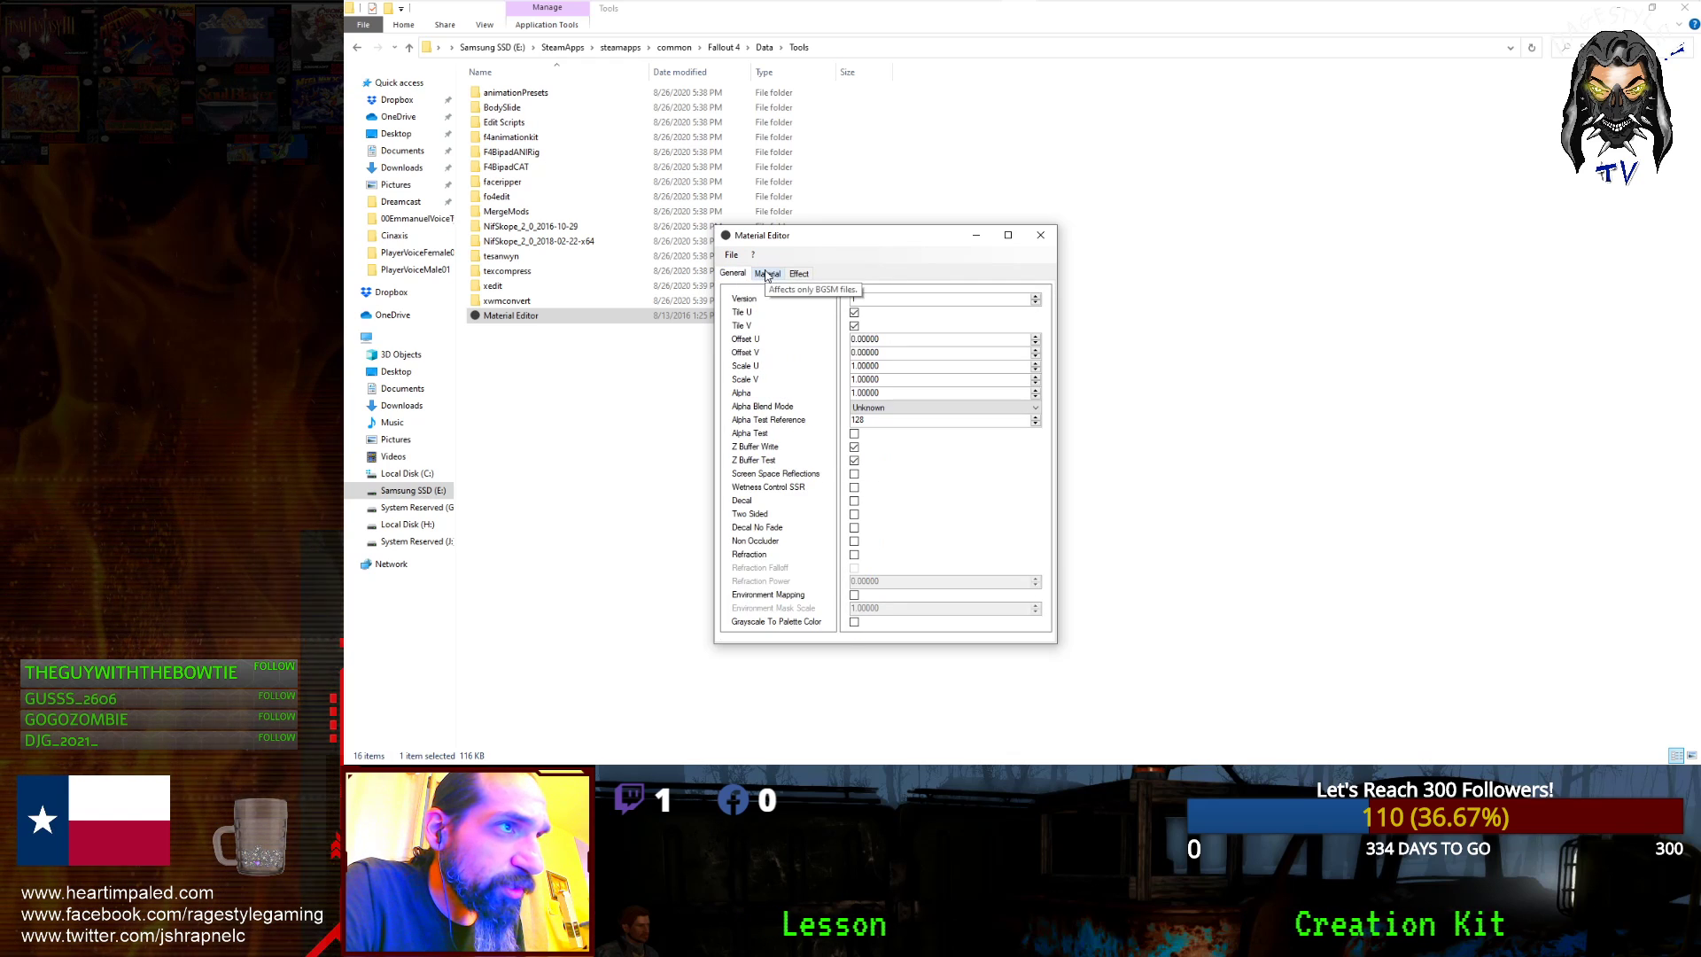
{"action": "left_click", "coordinate": [768, 274]}
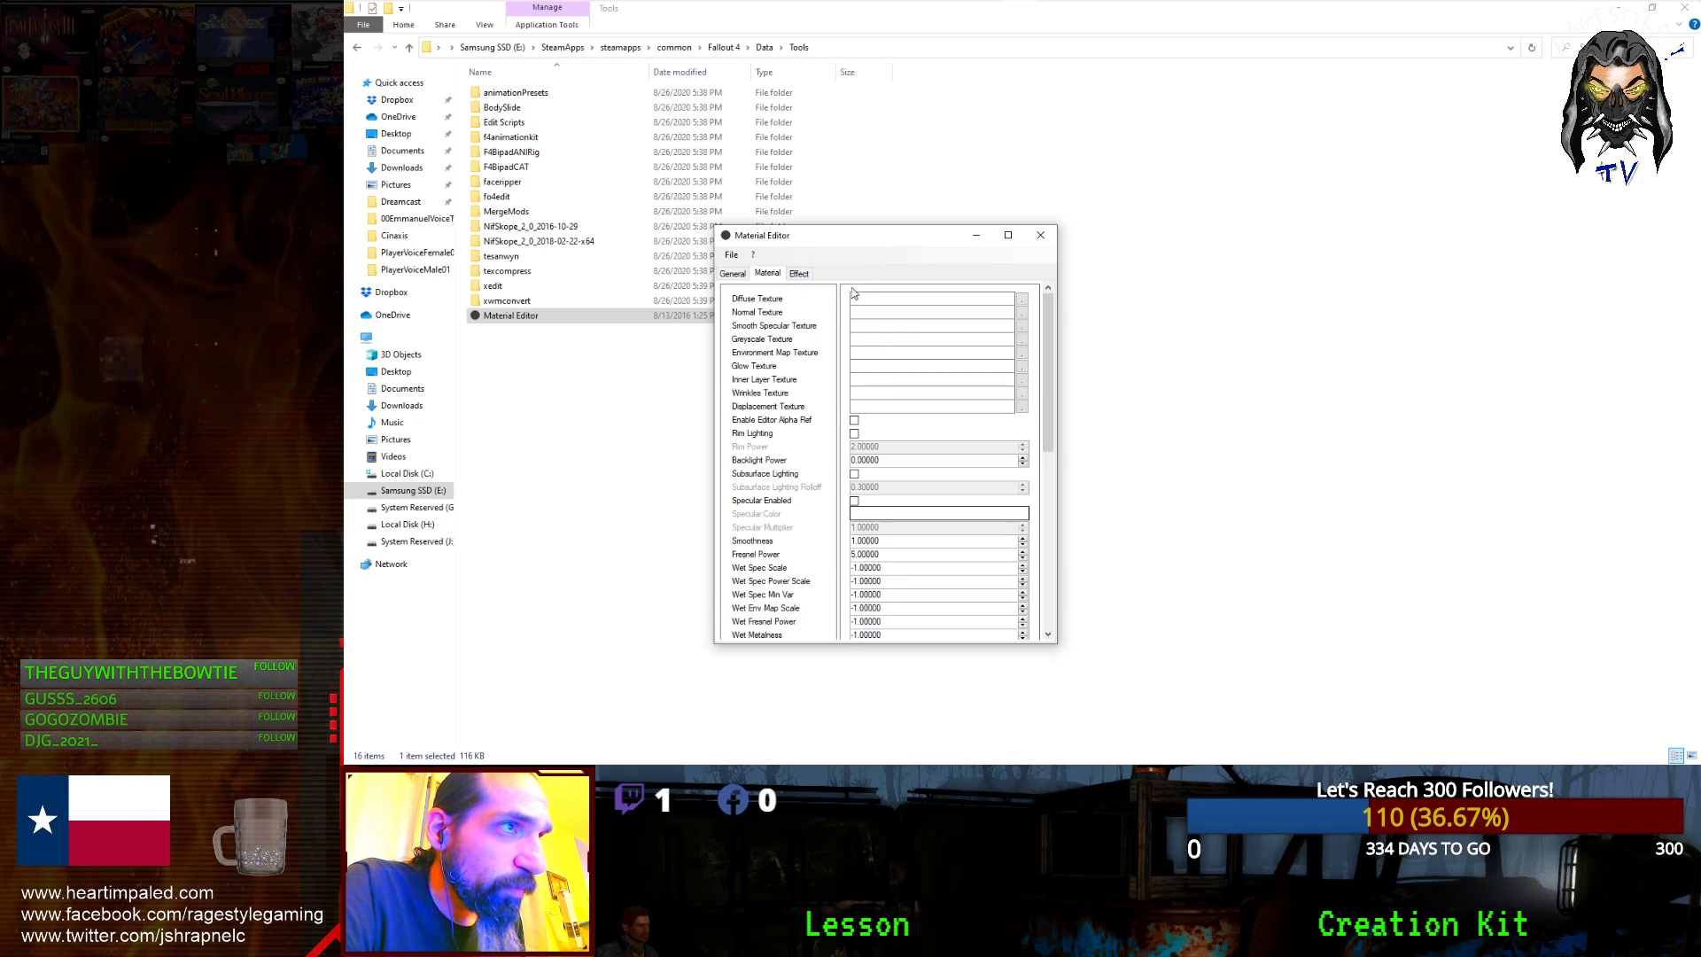
- Browse for a diffuse texture file and go to the Lessons folder under Data\Textures
{"action": "left_click", "coordinate": [1022, 303]}
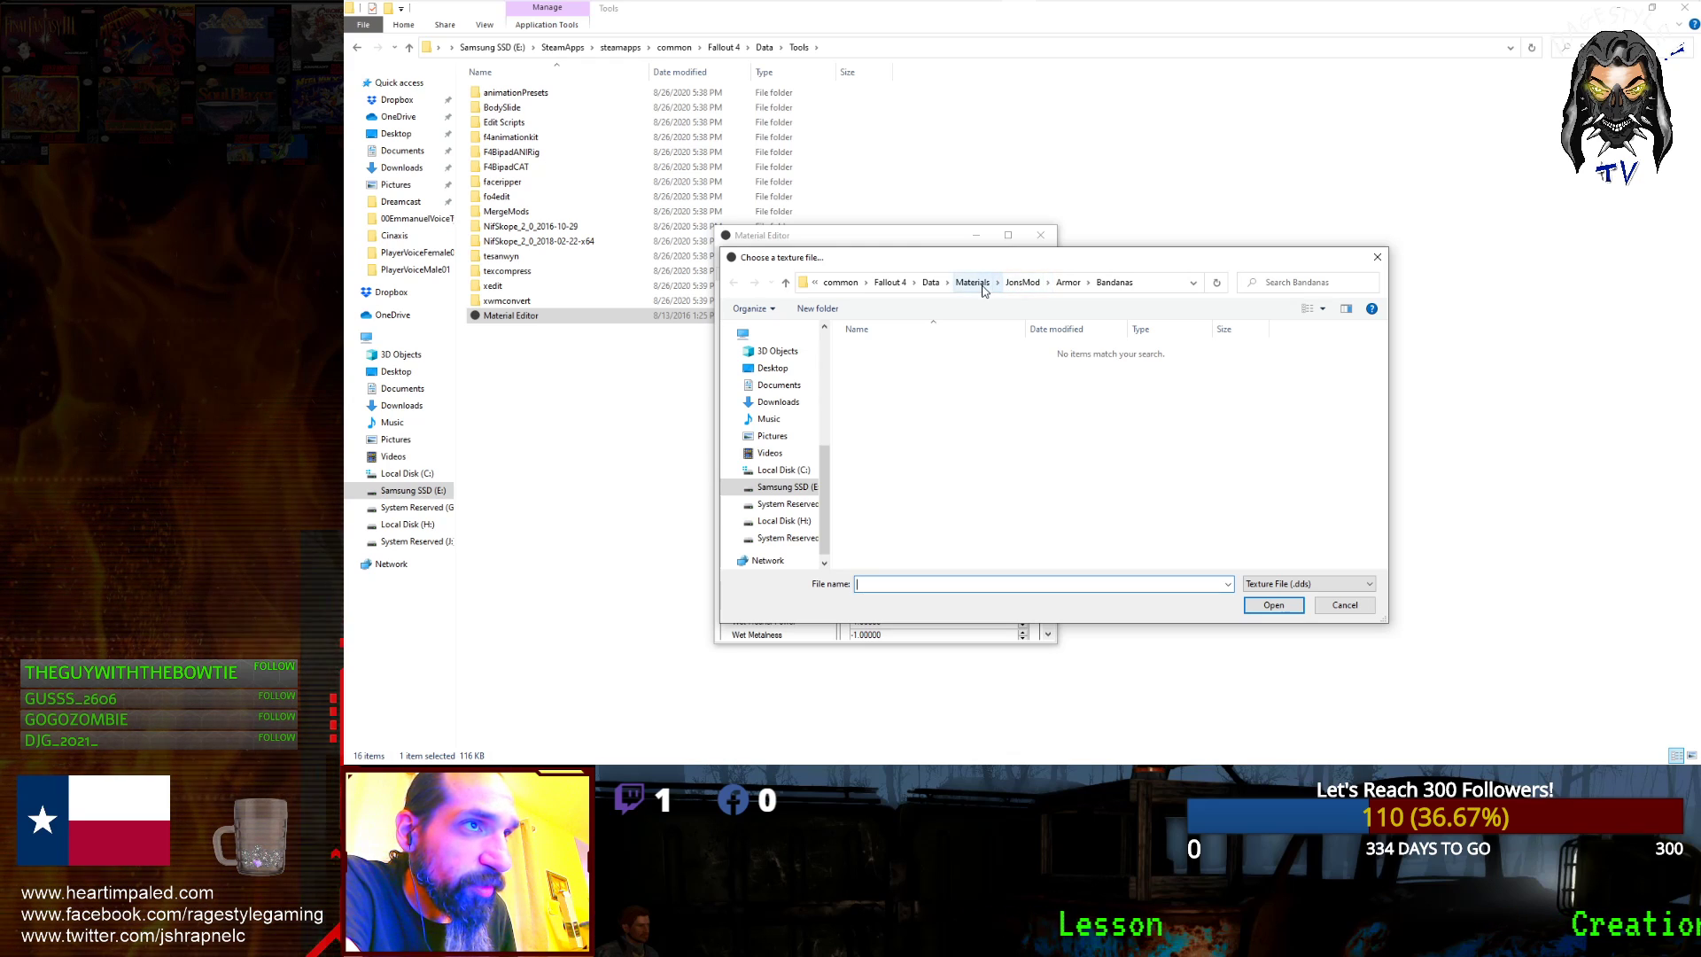
{"action": "left_click", "coordinate": [931, 284]}
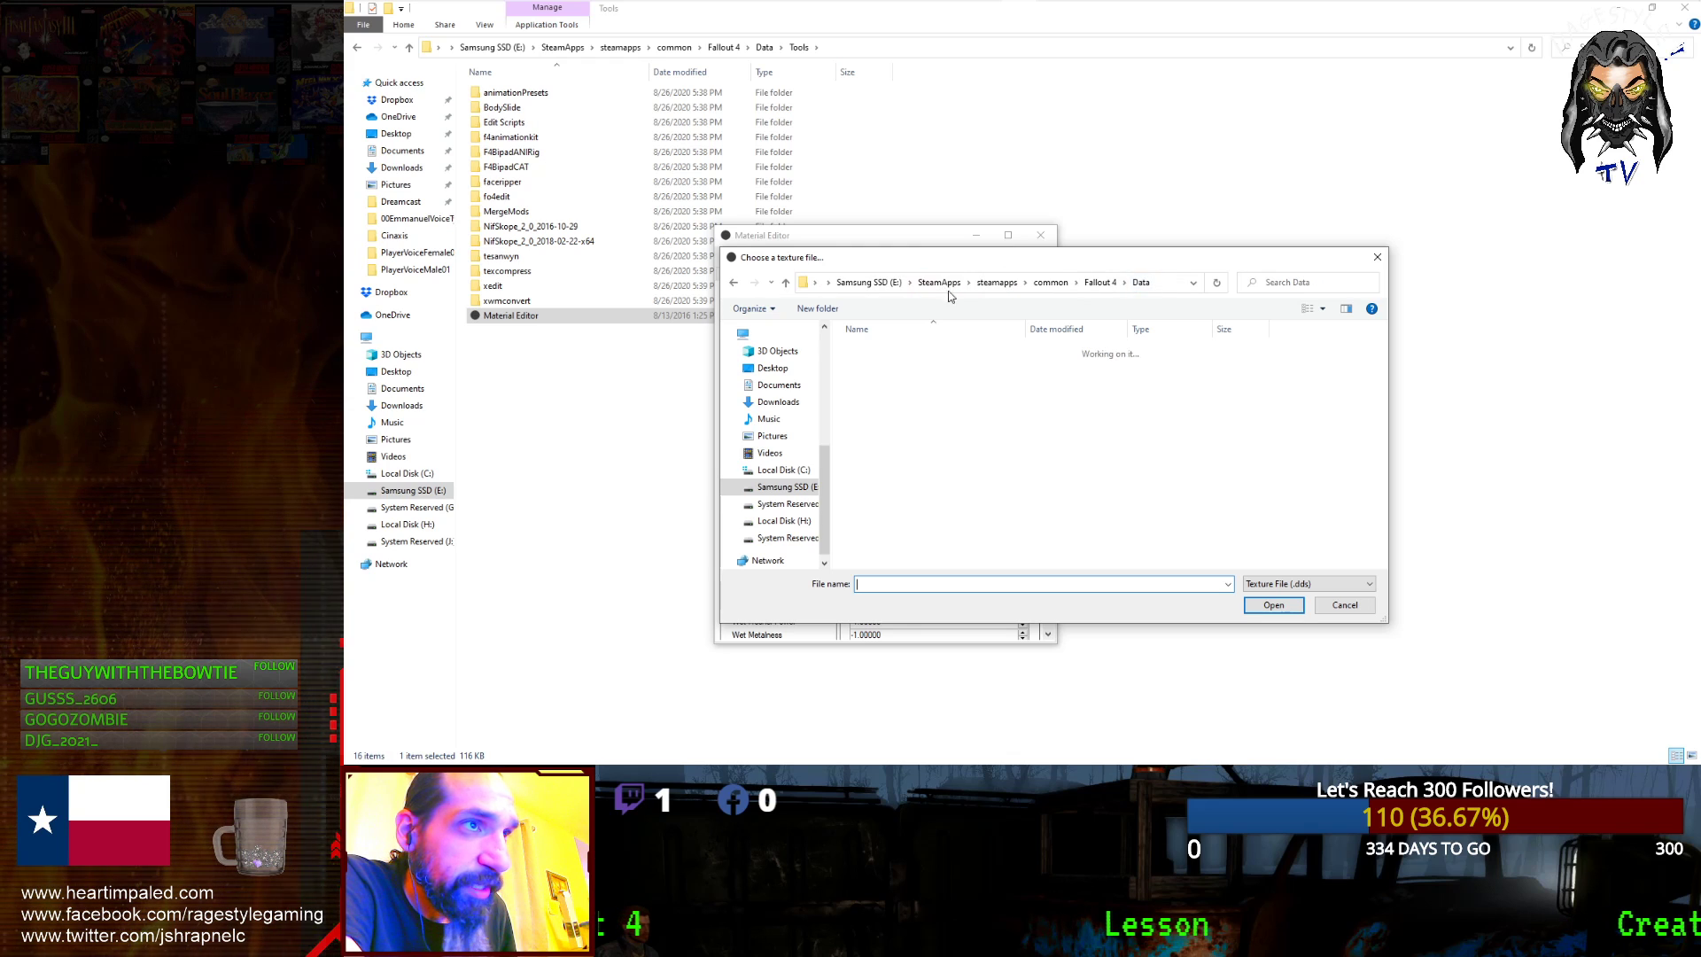
{"action": "type", "text": "t"}
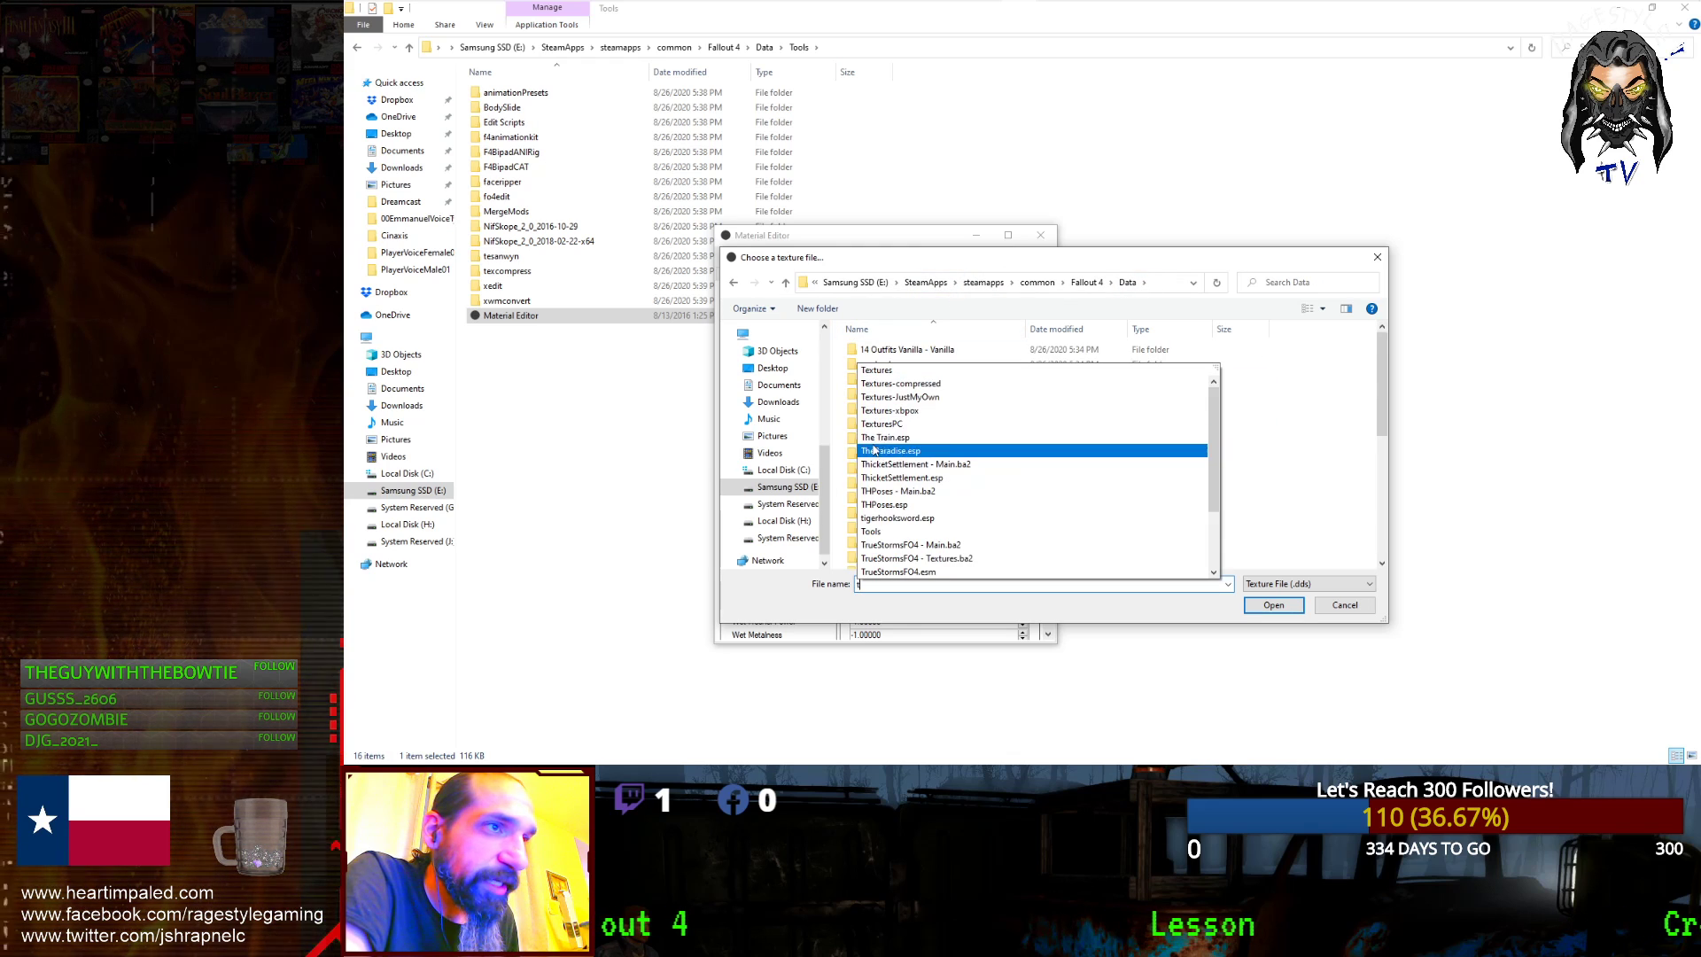
{"action": "scroll", "coordinate": [864, 509], "scroll_direction": "down", "scroll_amount": 5}
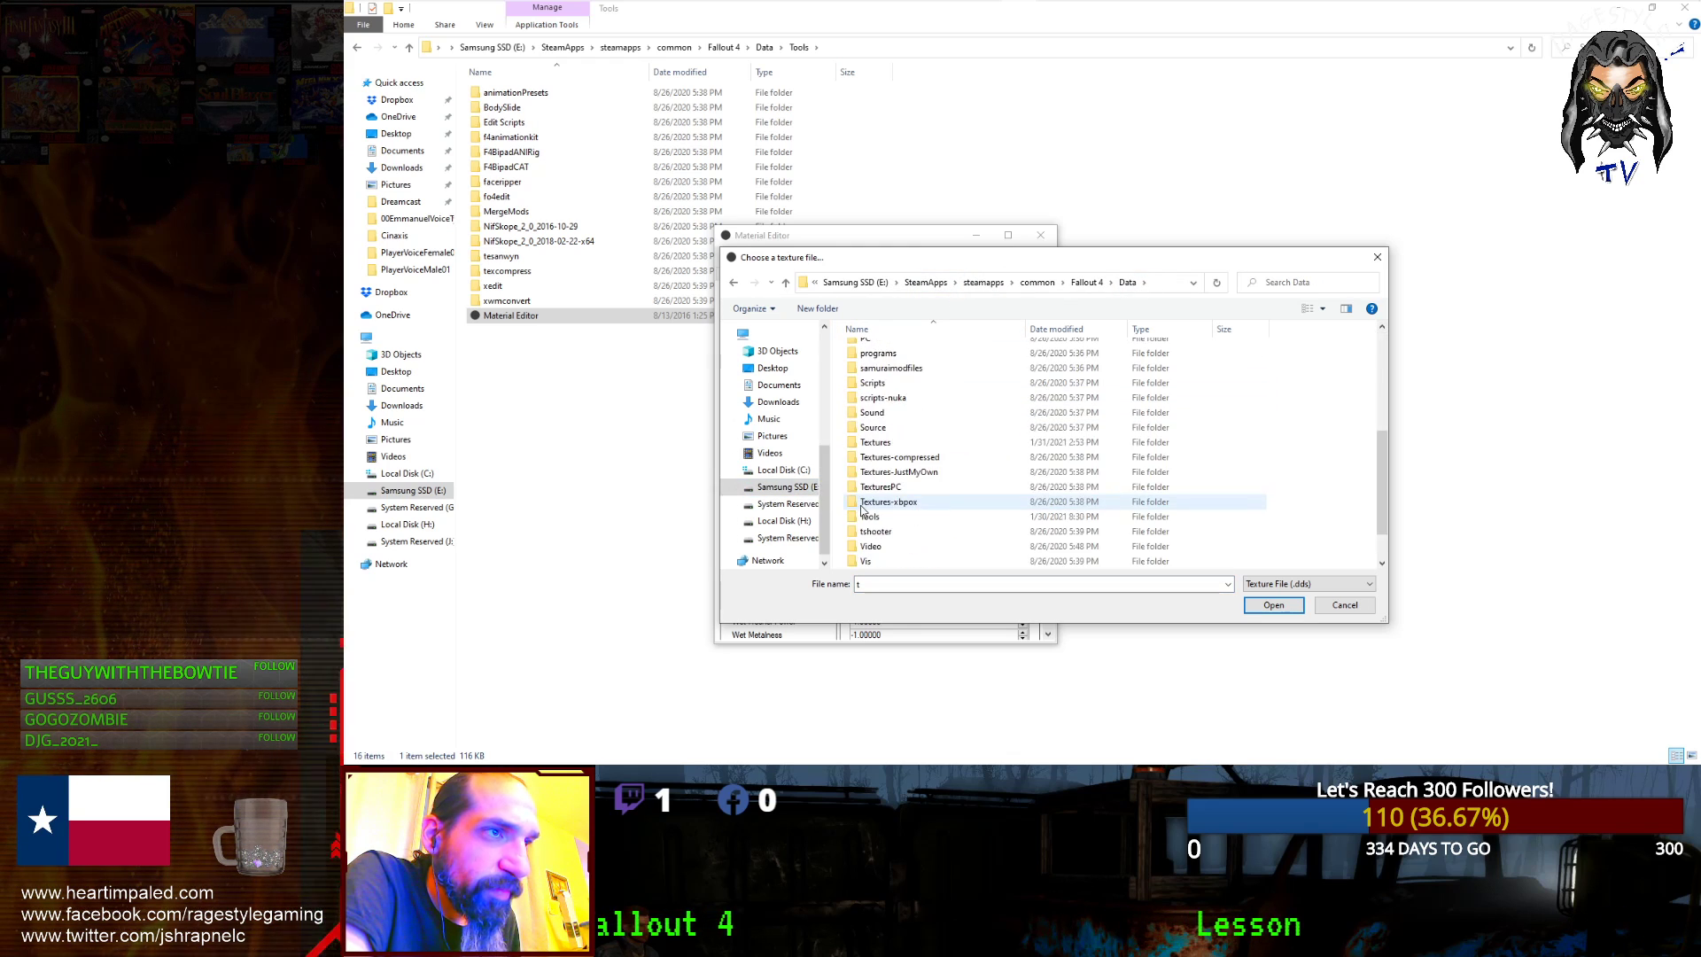
{"action": "left_click", "coordinate": [866, 443]}
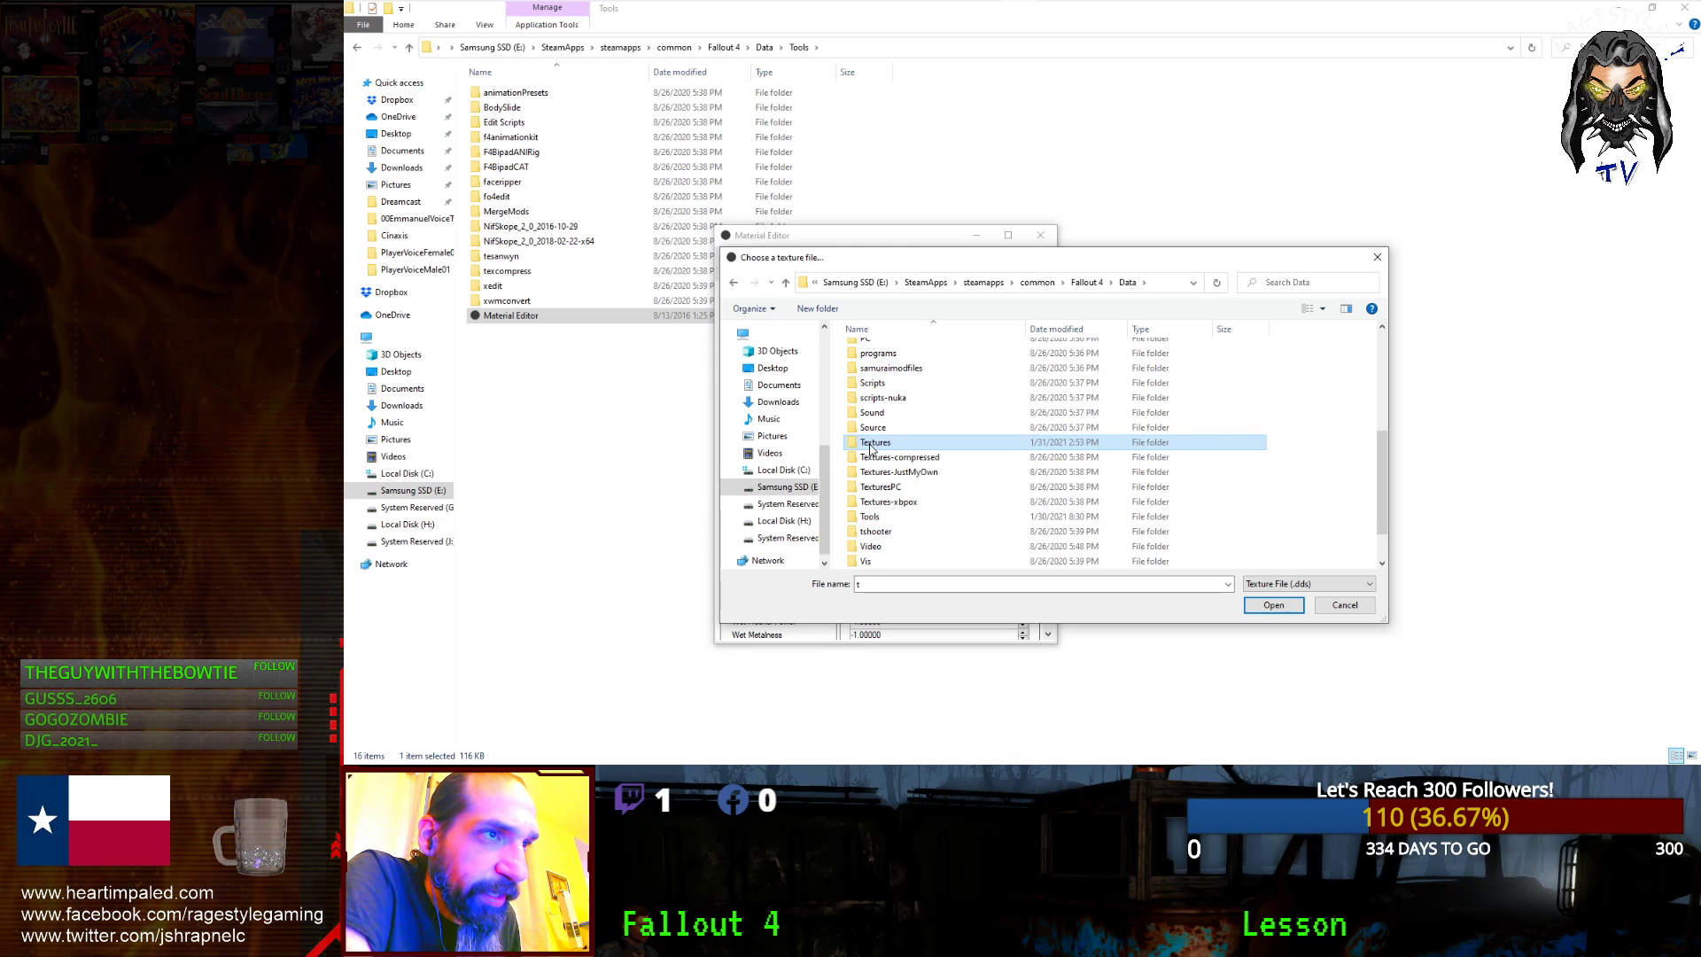
{"action": "double_click", "coordinate": [871, 446]}
{"action": "scroll", "coordinate": [1026, 443], "scroll_direction": "down", "scroll_amount": 12}
{"action": "left_click", "coordinate": [857, 348]}
{"action": "left_click", "coordinate": [879, 361]}
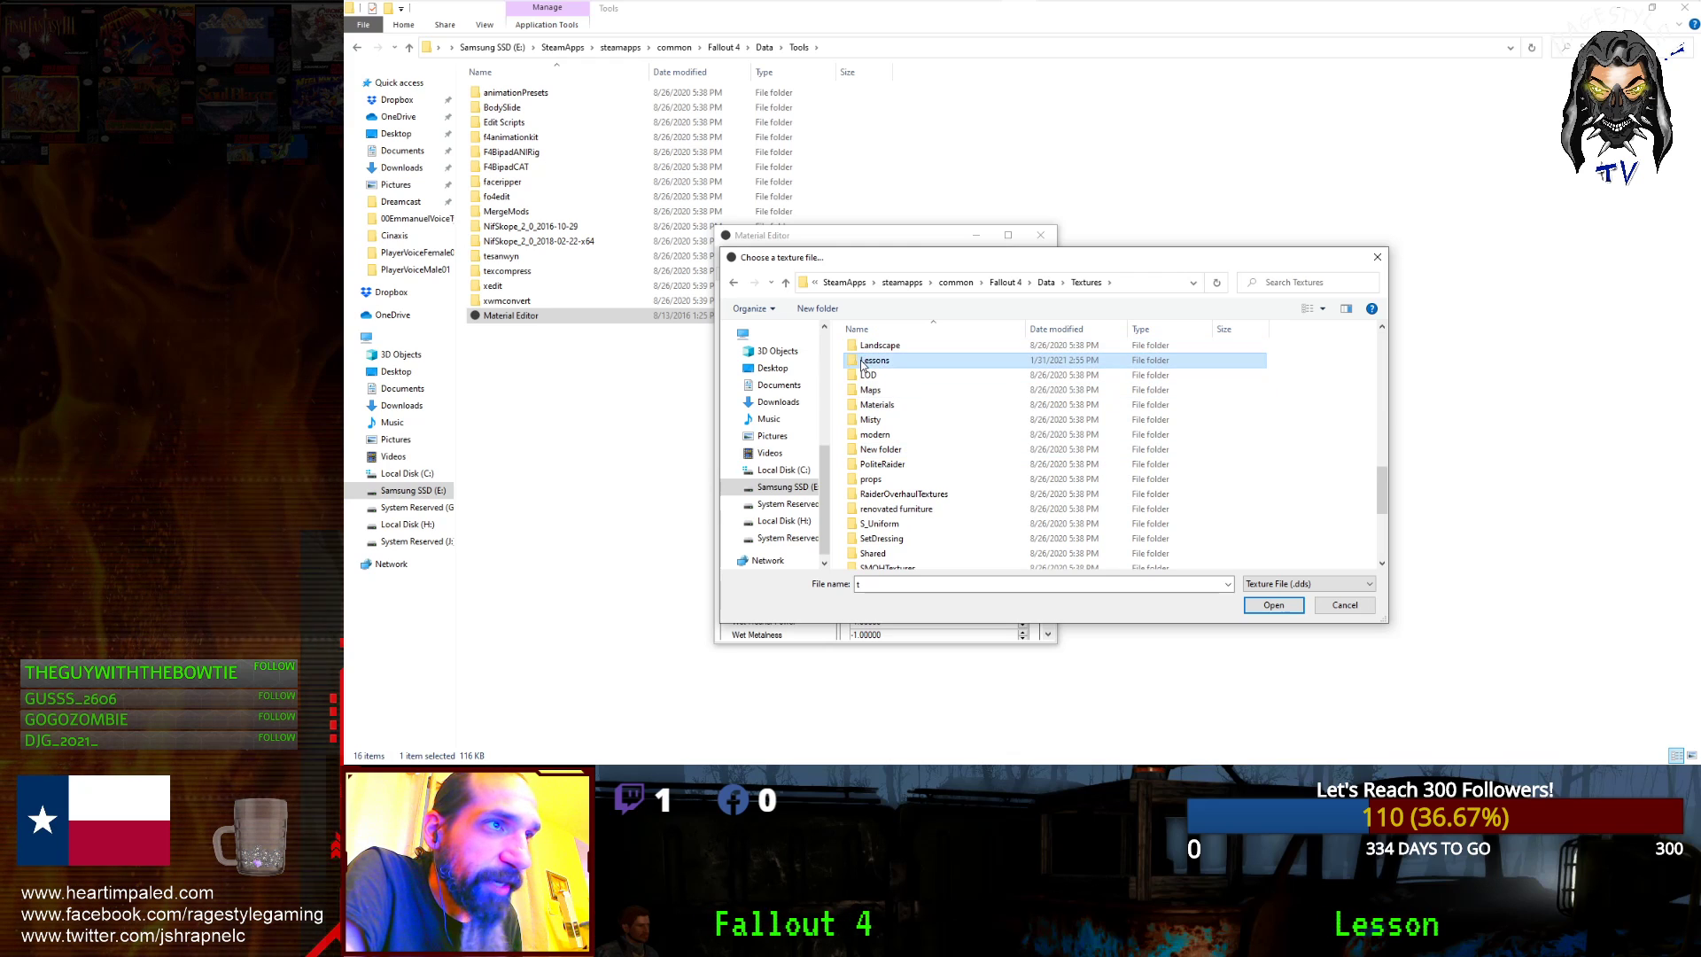
{"action": "double_click", "coordinate": [884, 363]}
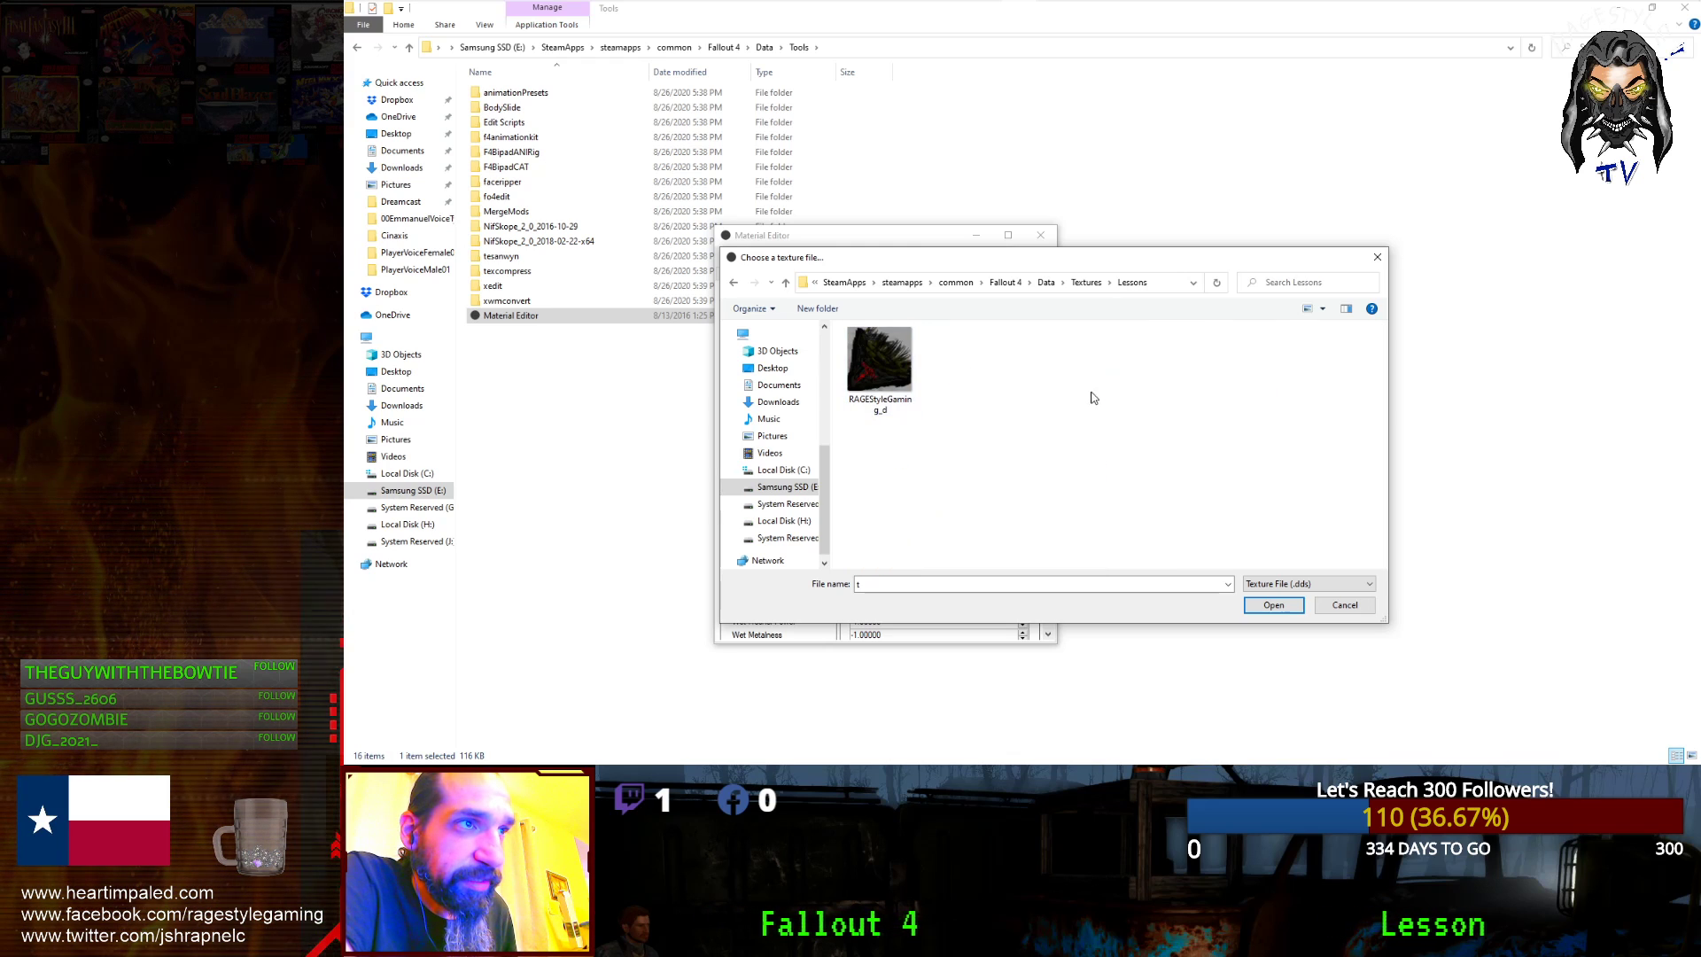
- Load RAGEStyleGaming_d from the Textures\Lessons folder as the new material's diffuse texture
{"action": "left_click", "coordinate": [1163, 284]}
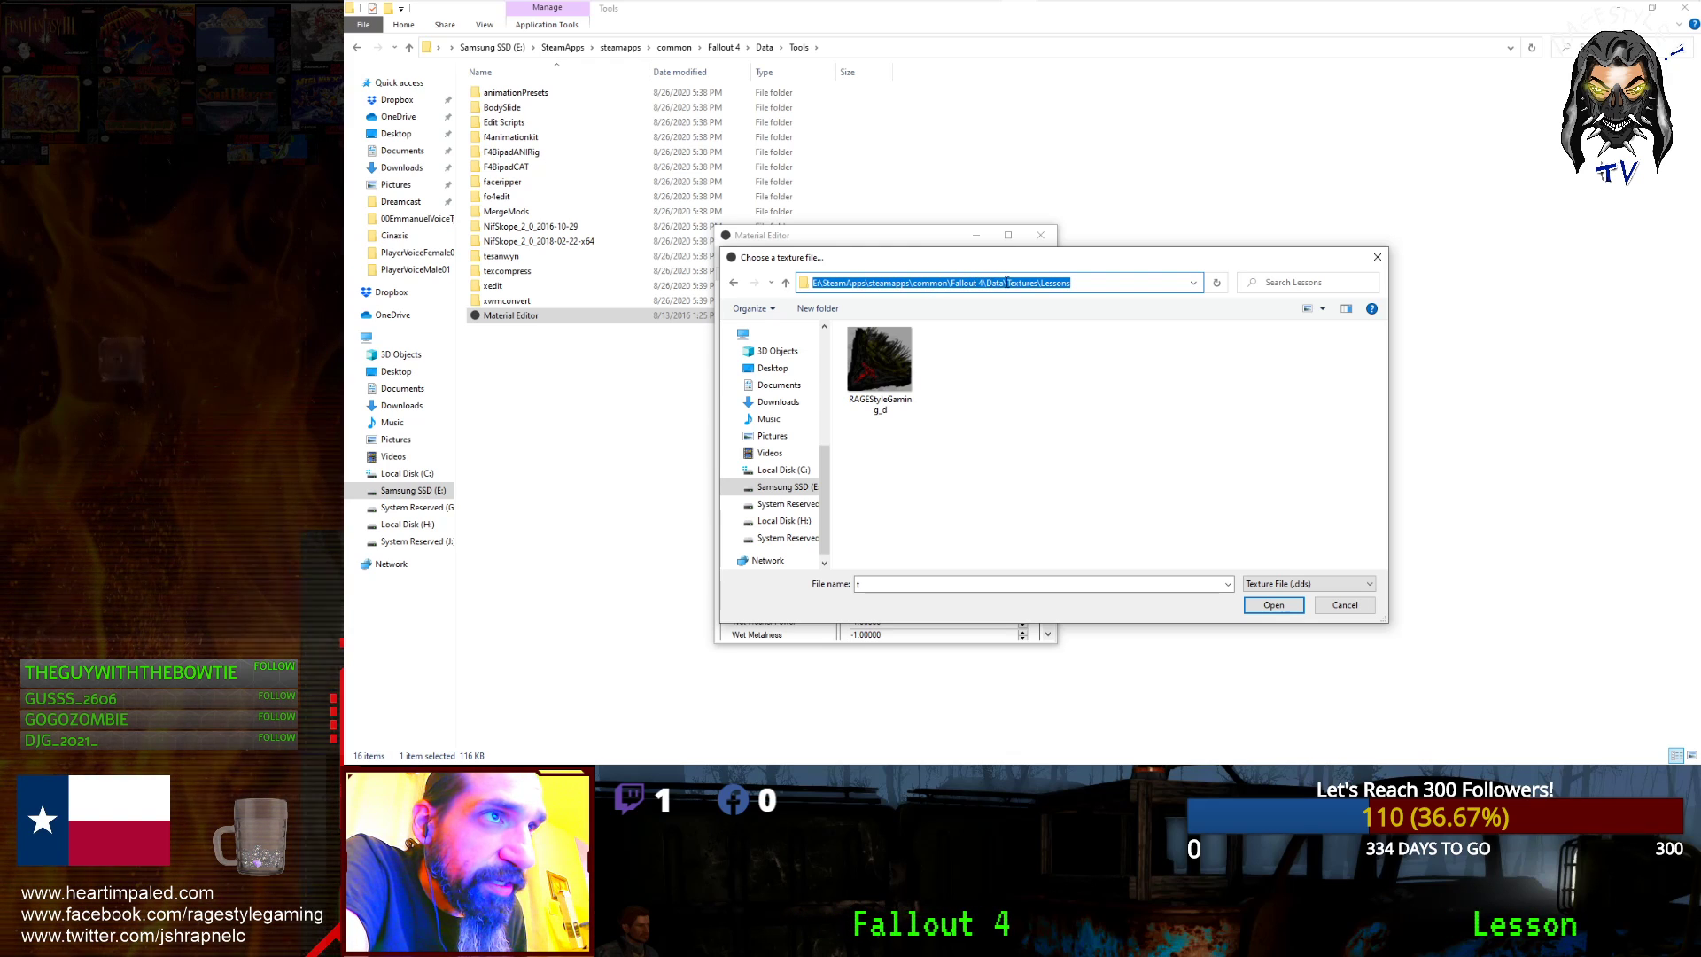
{"action": "left_click", "coordinate": [996, 476]}
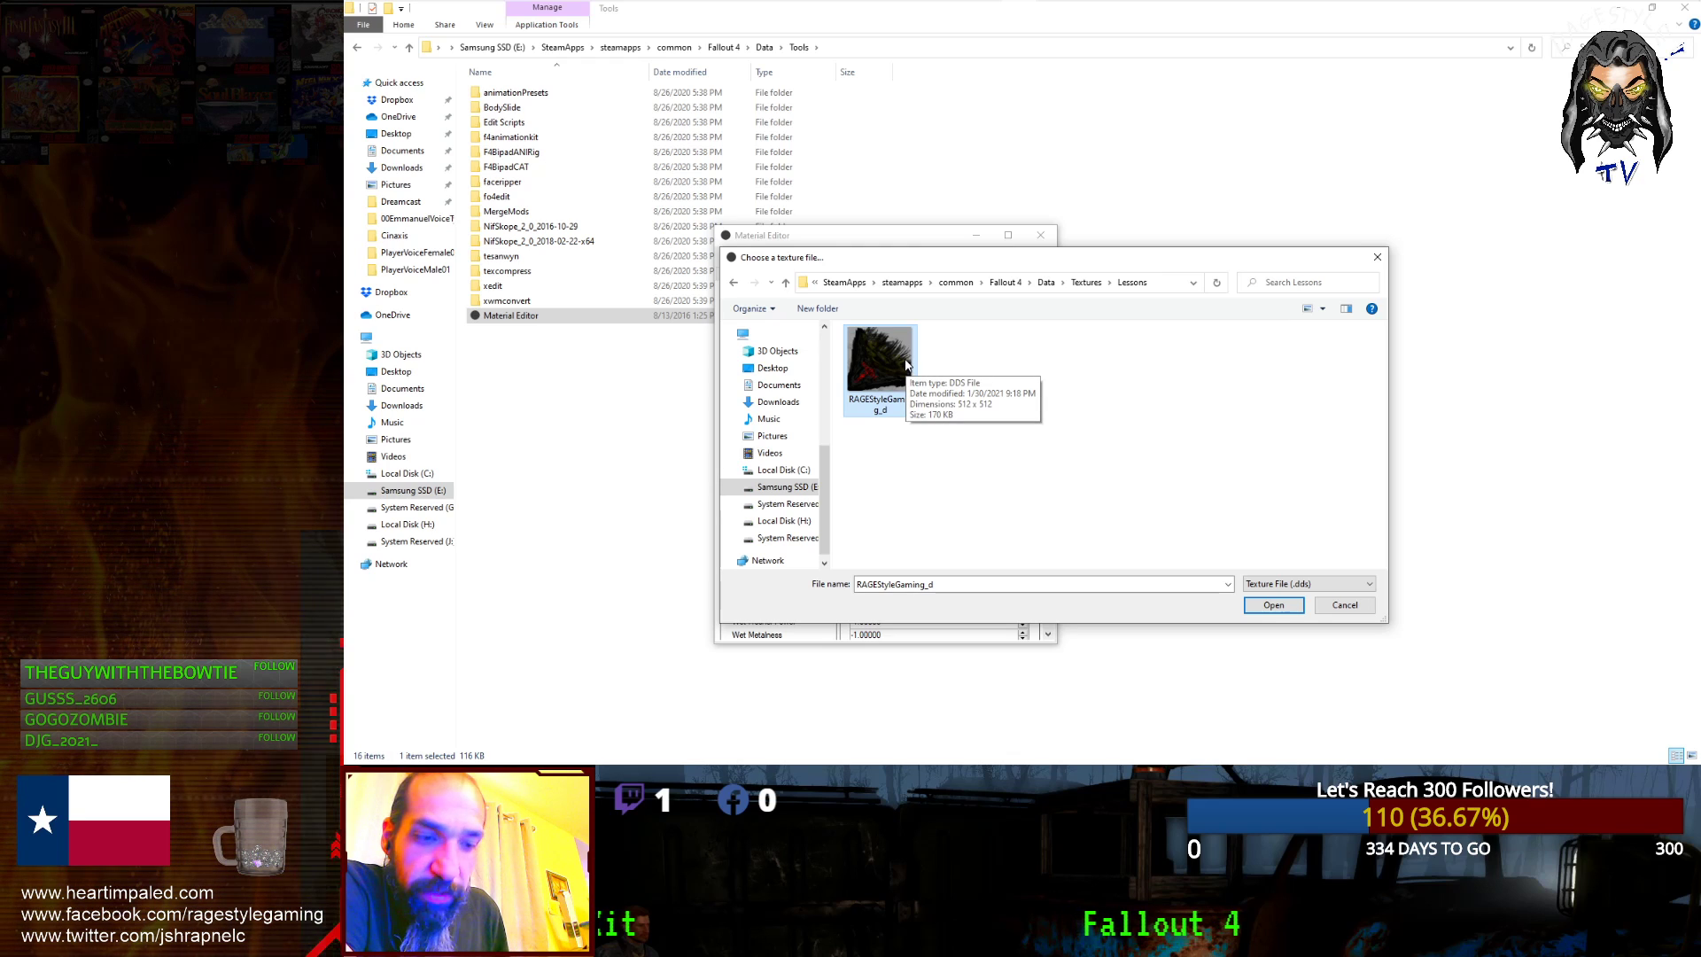
{"action": "right_click", "coordinate": [904, 359]}
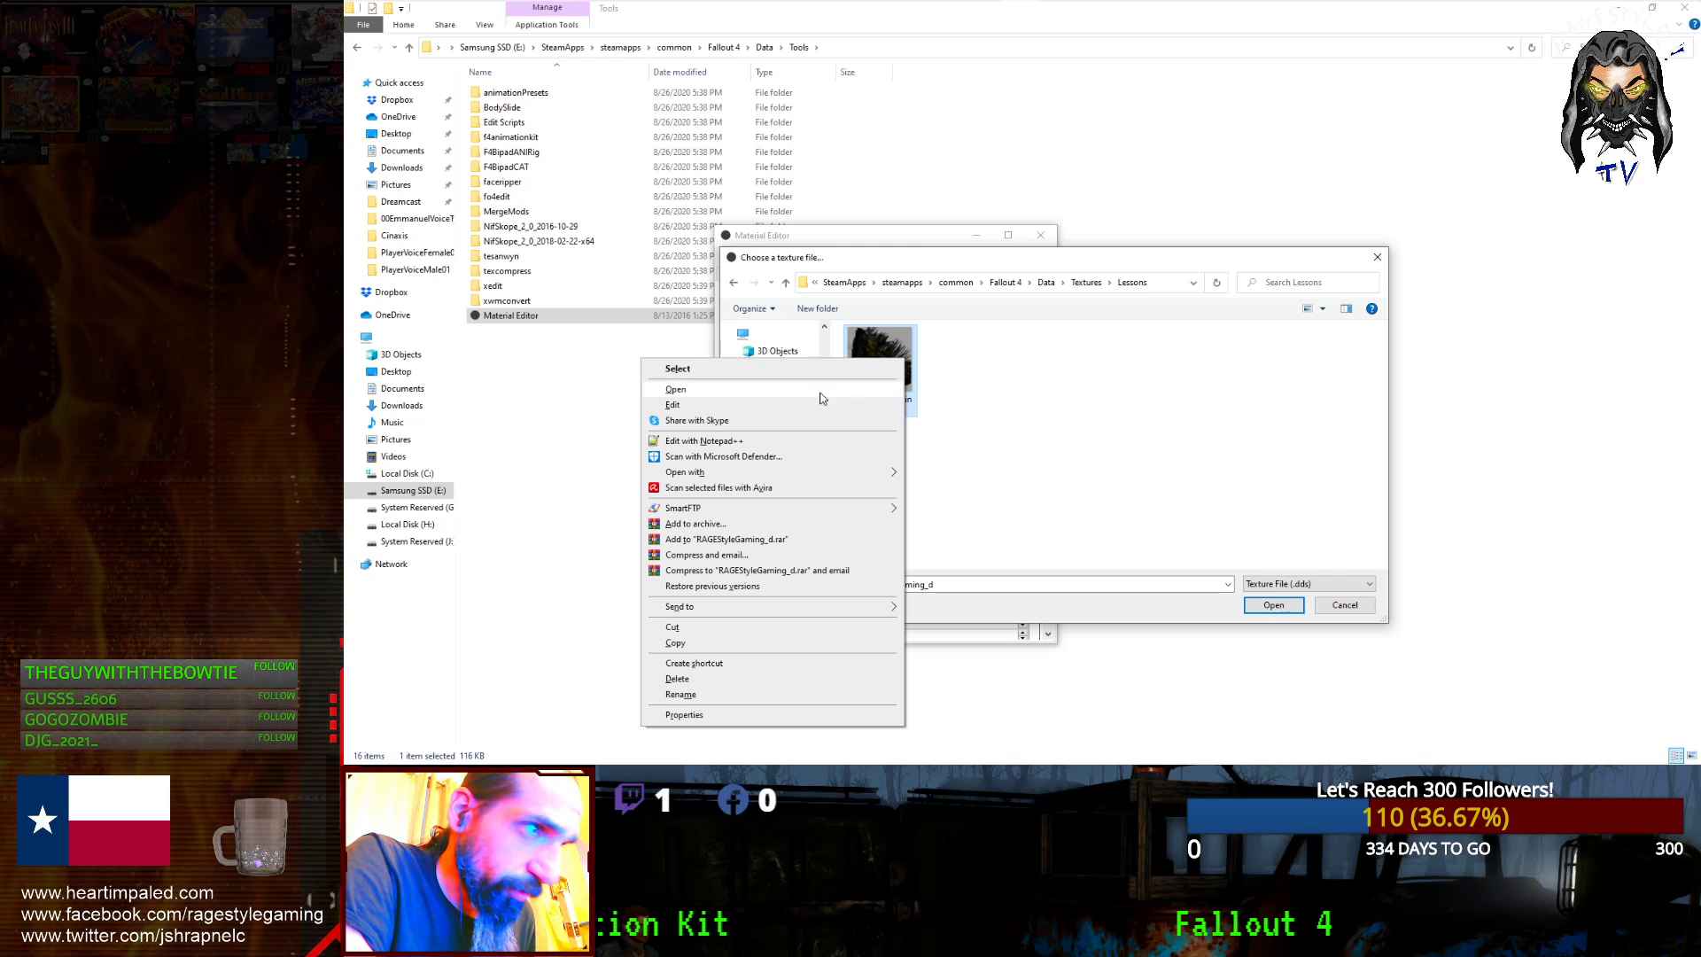
{"action": "left_click", "coordinate": [1097, 426]}
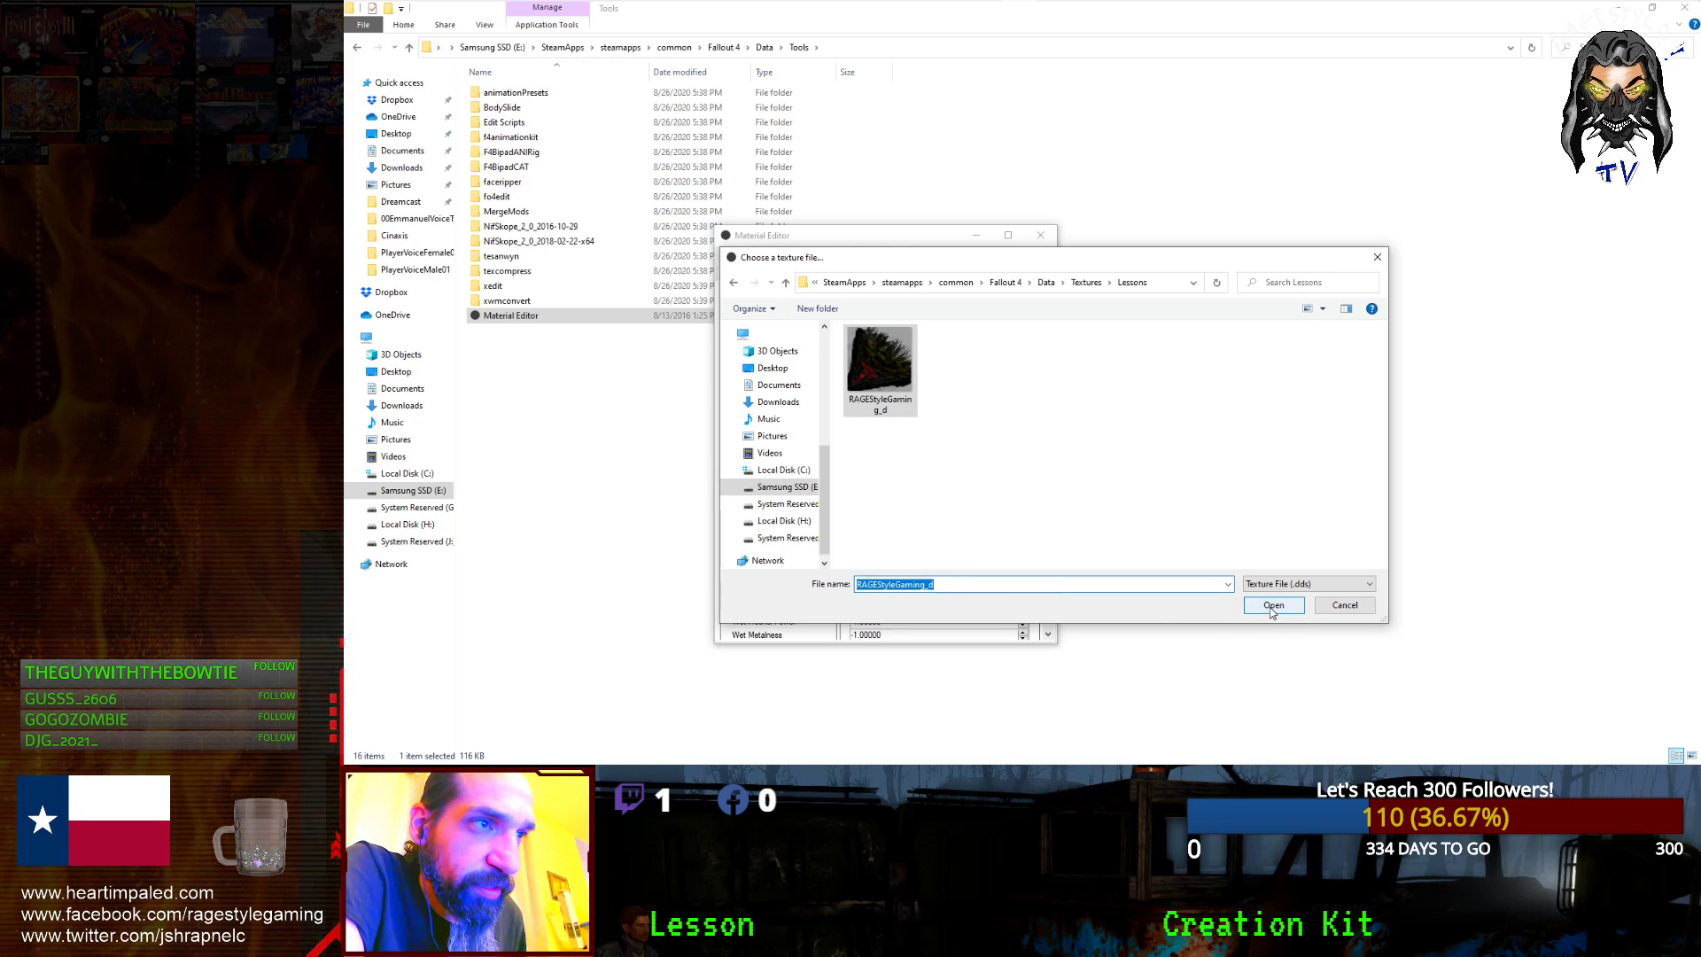
{"action": "left_click", "coordinate": [1273, 610]}
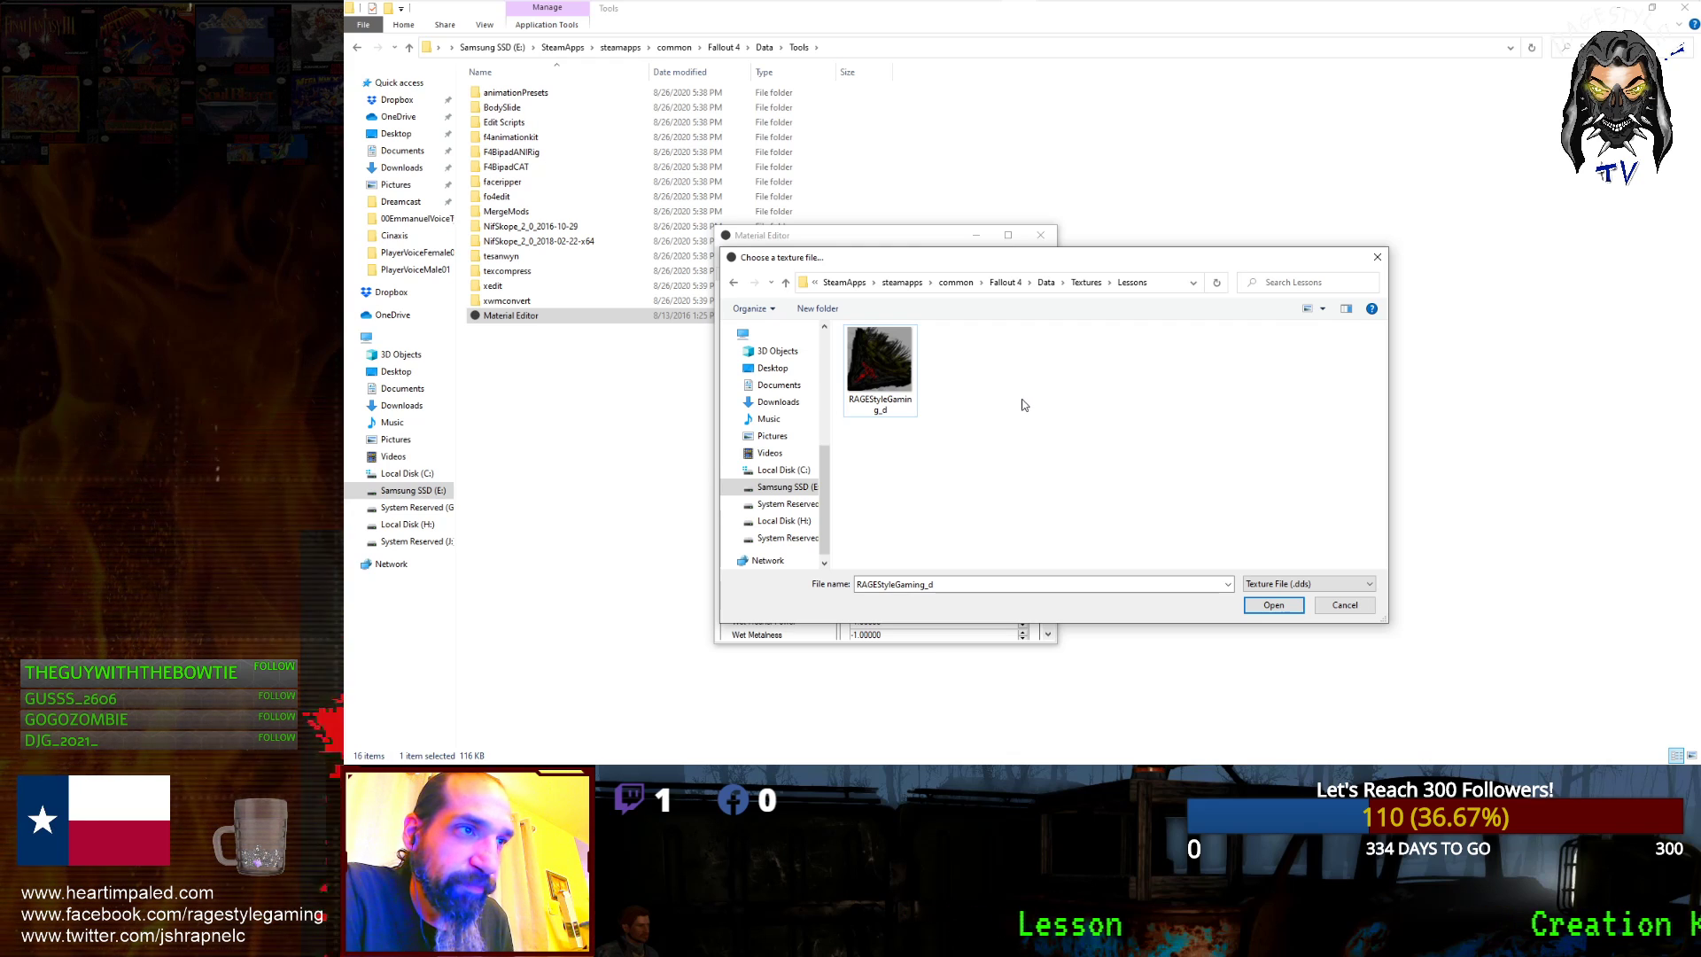
{"action": "left_click", "coordinate": [1269, 607]}
{"action": "left_click_drag", "start_coordinate": [977, 298], "coordinate": [789, 304]}
{"action": "left_click", "coordinate": [973, 301]}
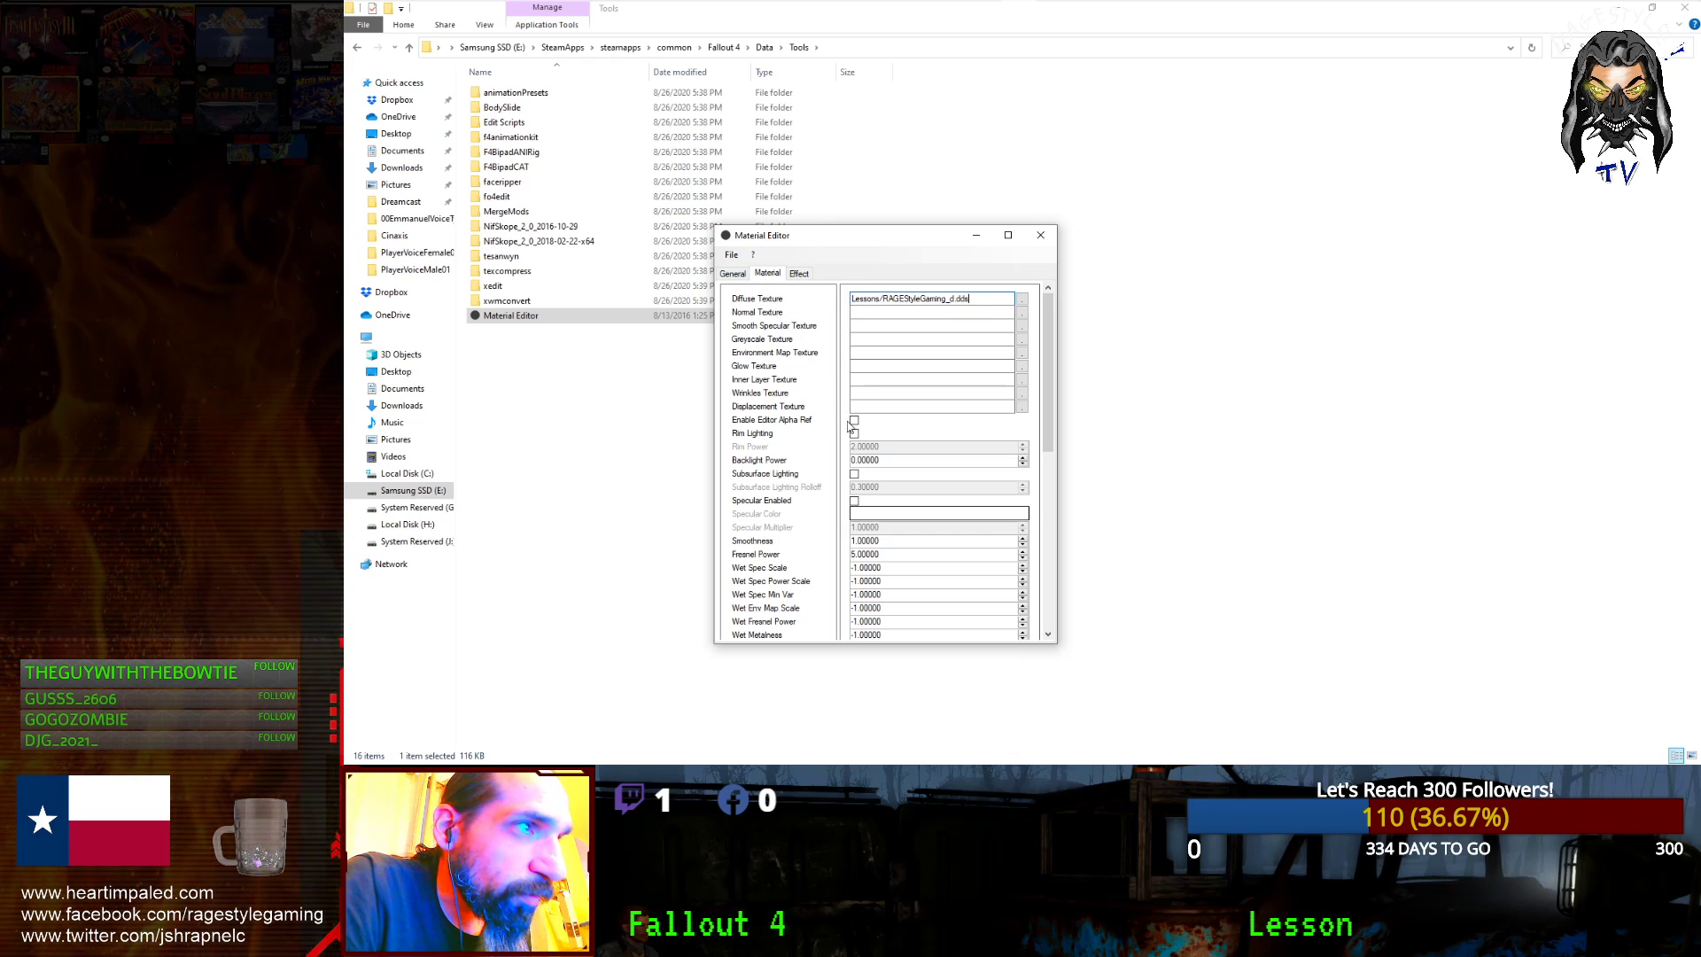
- Start saving the material file, go to the Data\Materials folder and create a Lessons folder there
{"action": "left_click", "coordinate": [732, 273]}
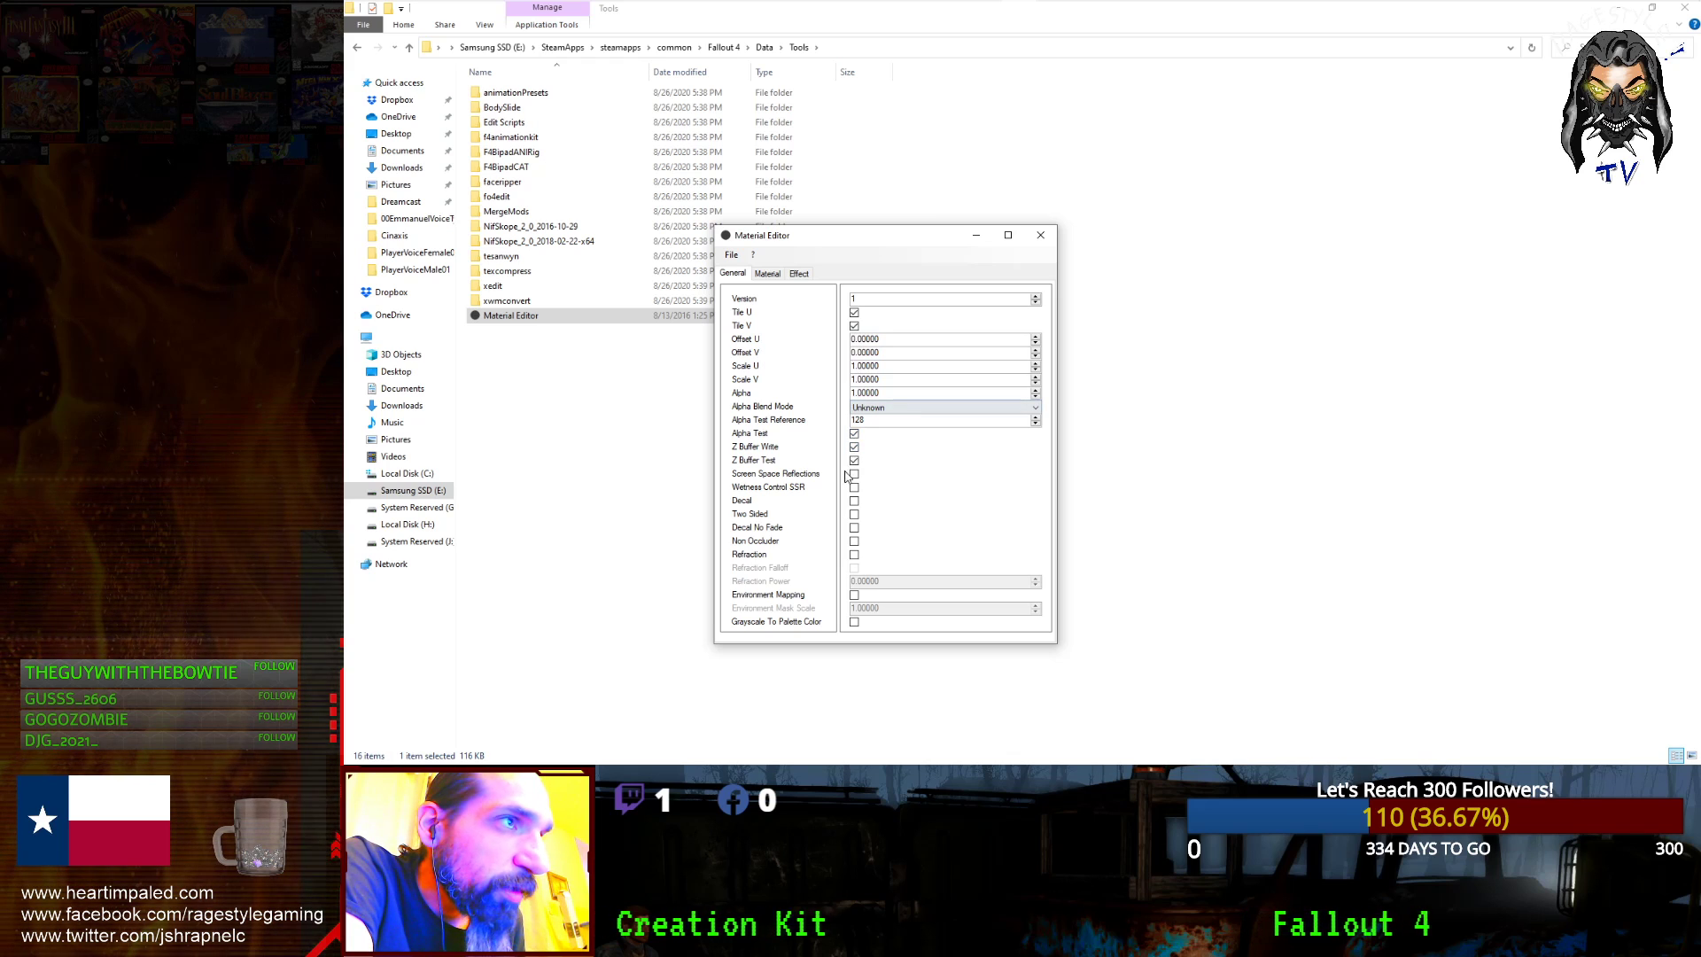
{"action": "left_click", "coordinate": [732, 255]}
{"action": "left_click", "coordinate": [837, 326]}
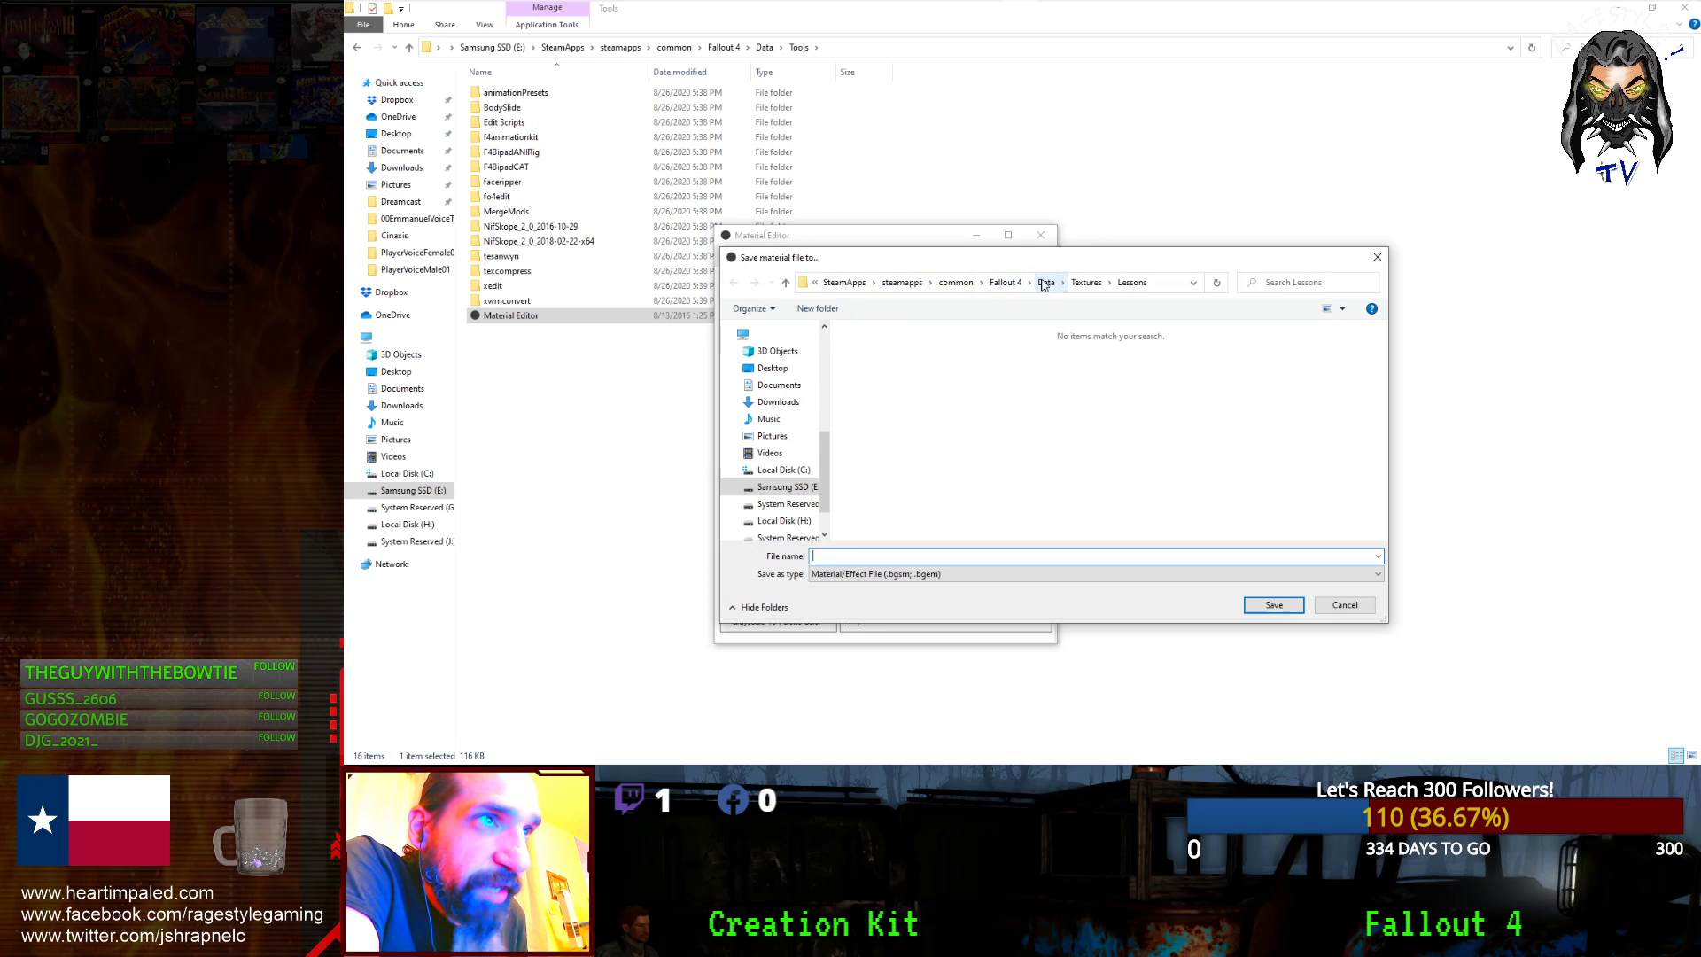
{"action": "left_click", "coordinate": [1046, 283]}
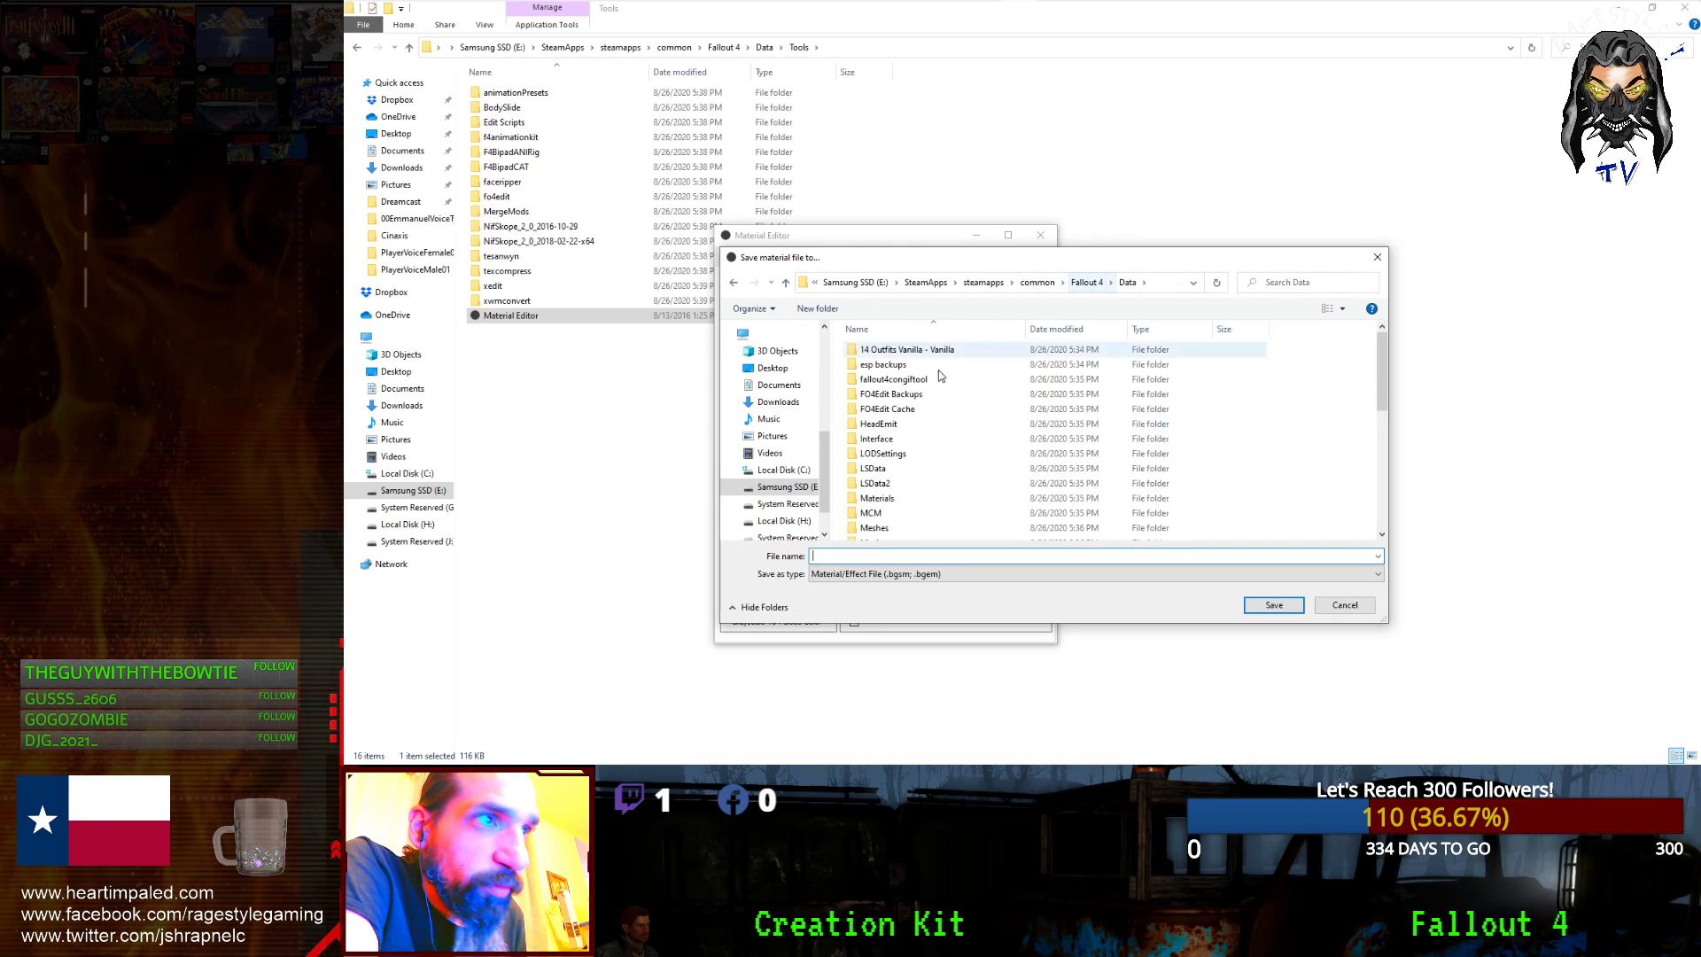
{"action": "double_click", "coordinate": [877, 498]}
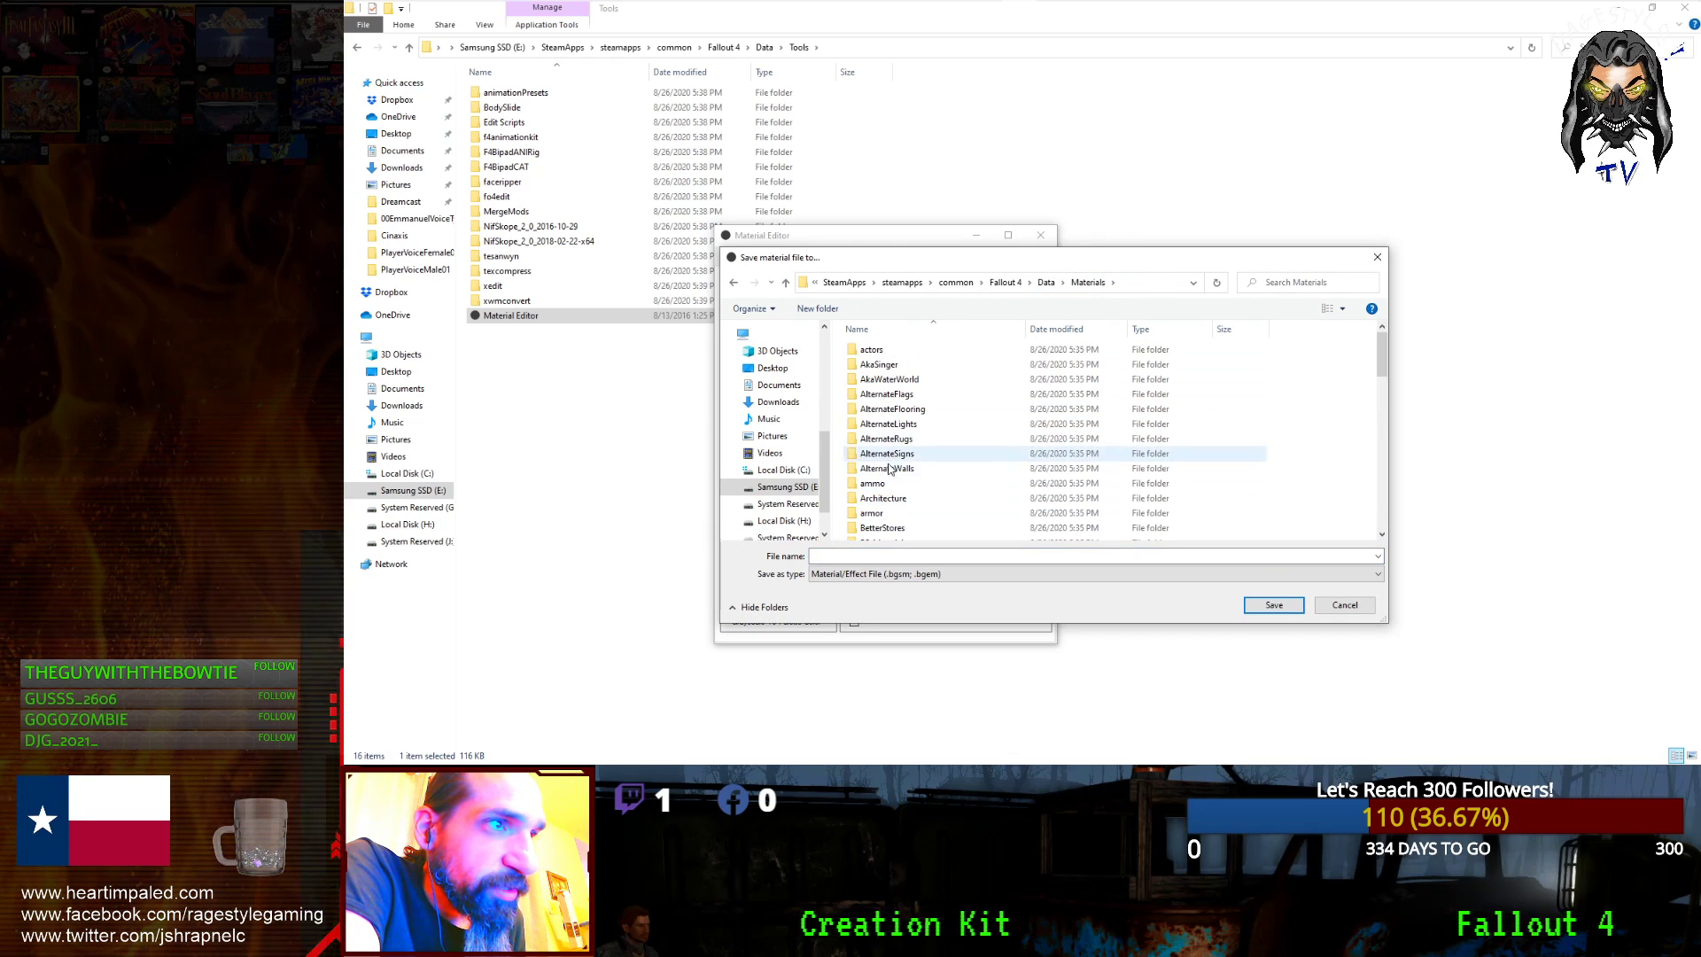
{"action": "key", "text": "l"}
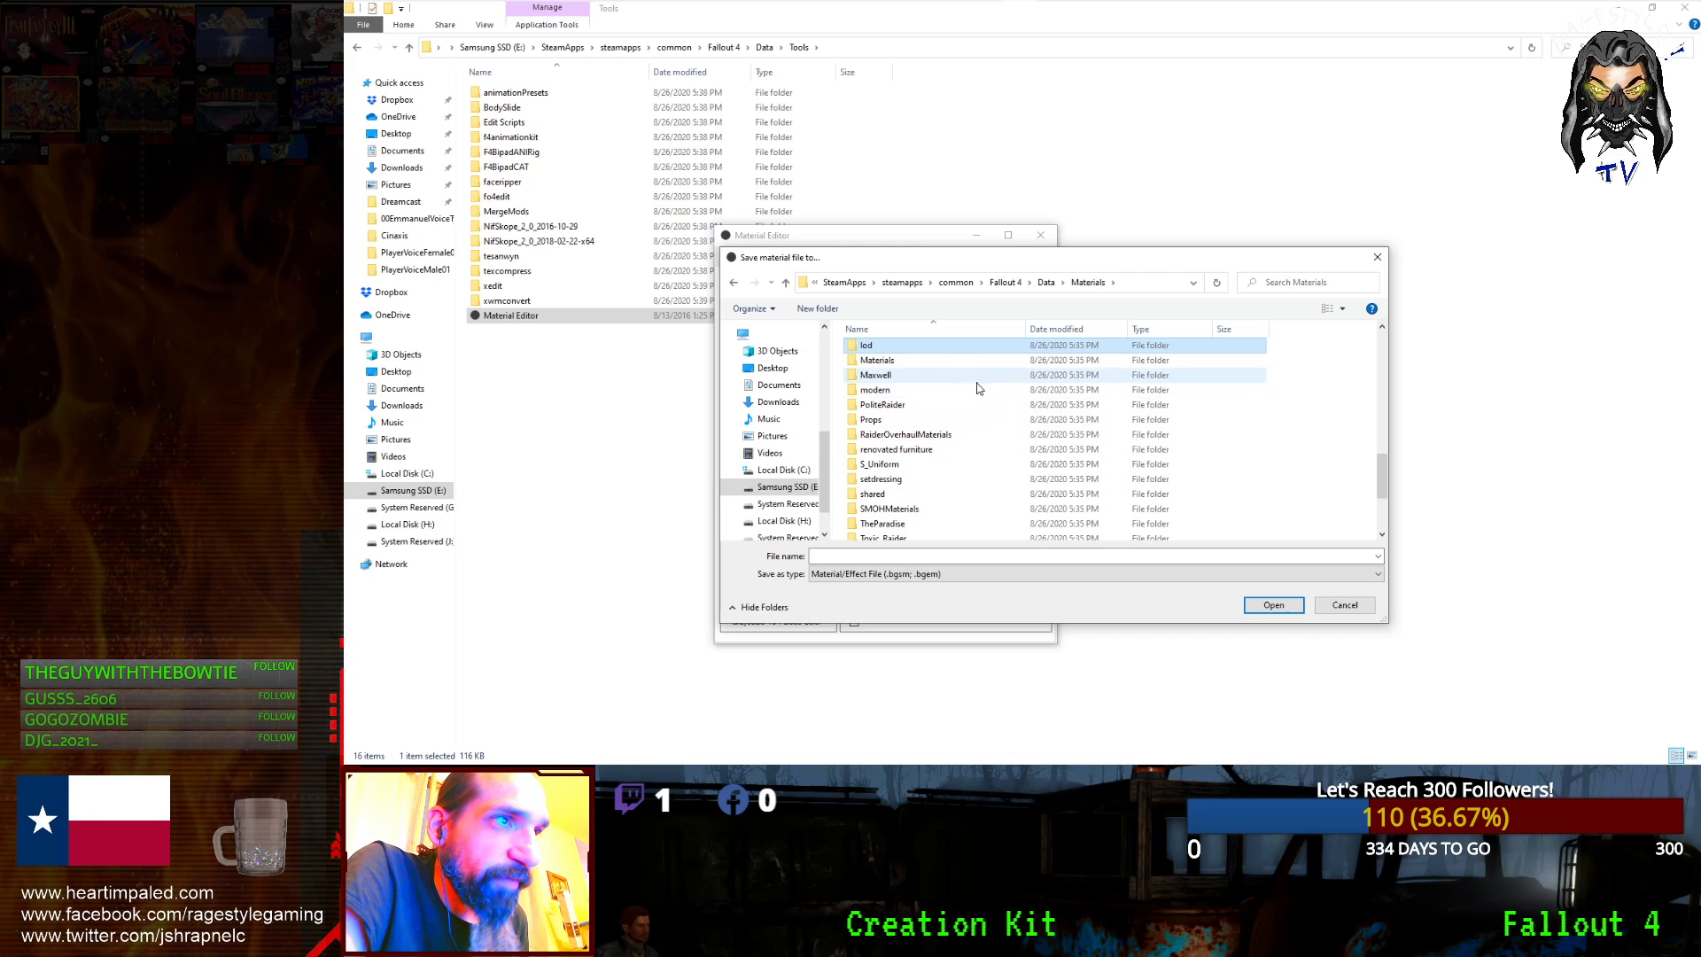
{"action": "left_click", "coordinate": [1300, 429]}
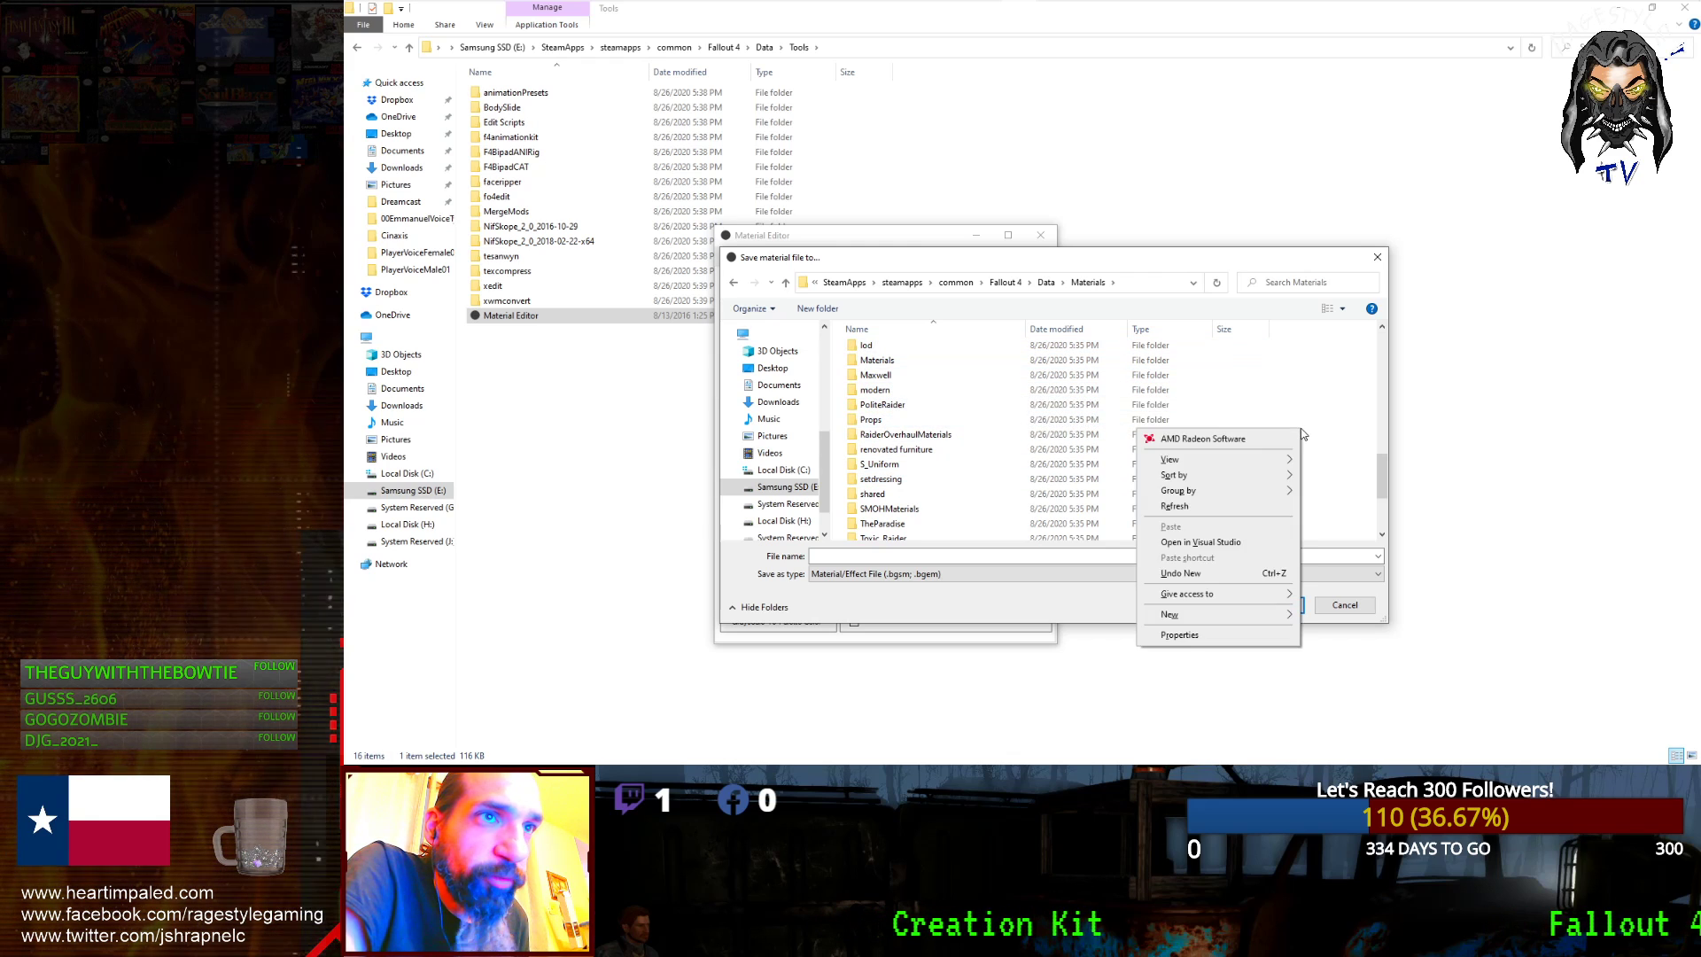
{"action": "right_click", "coordinate": [1300, 428]}
{"action": "mouse_move", "coordinate": [1200, 613]}
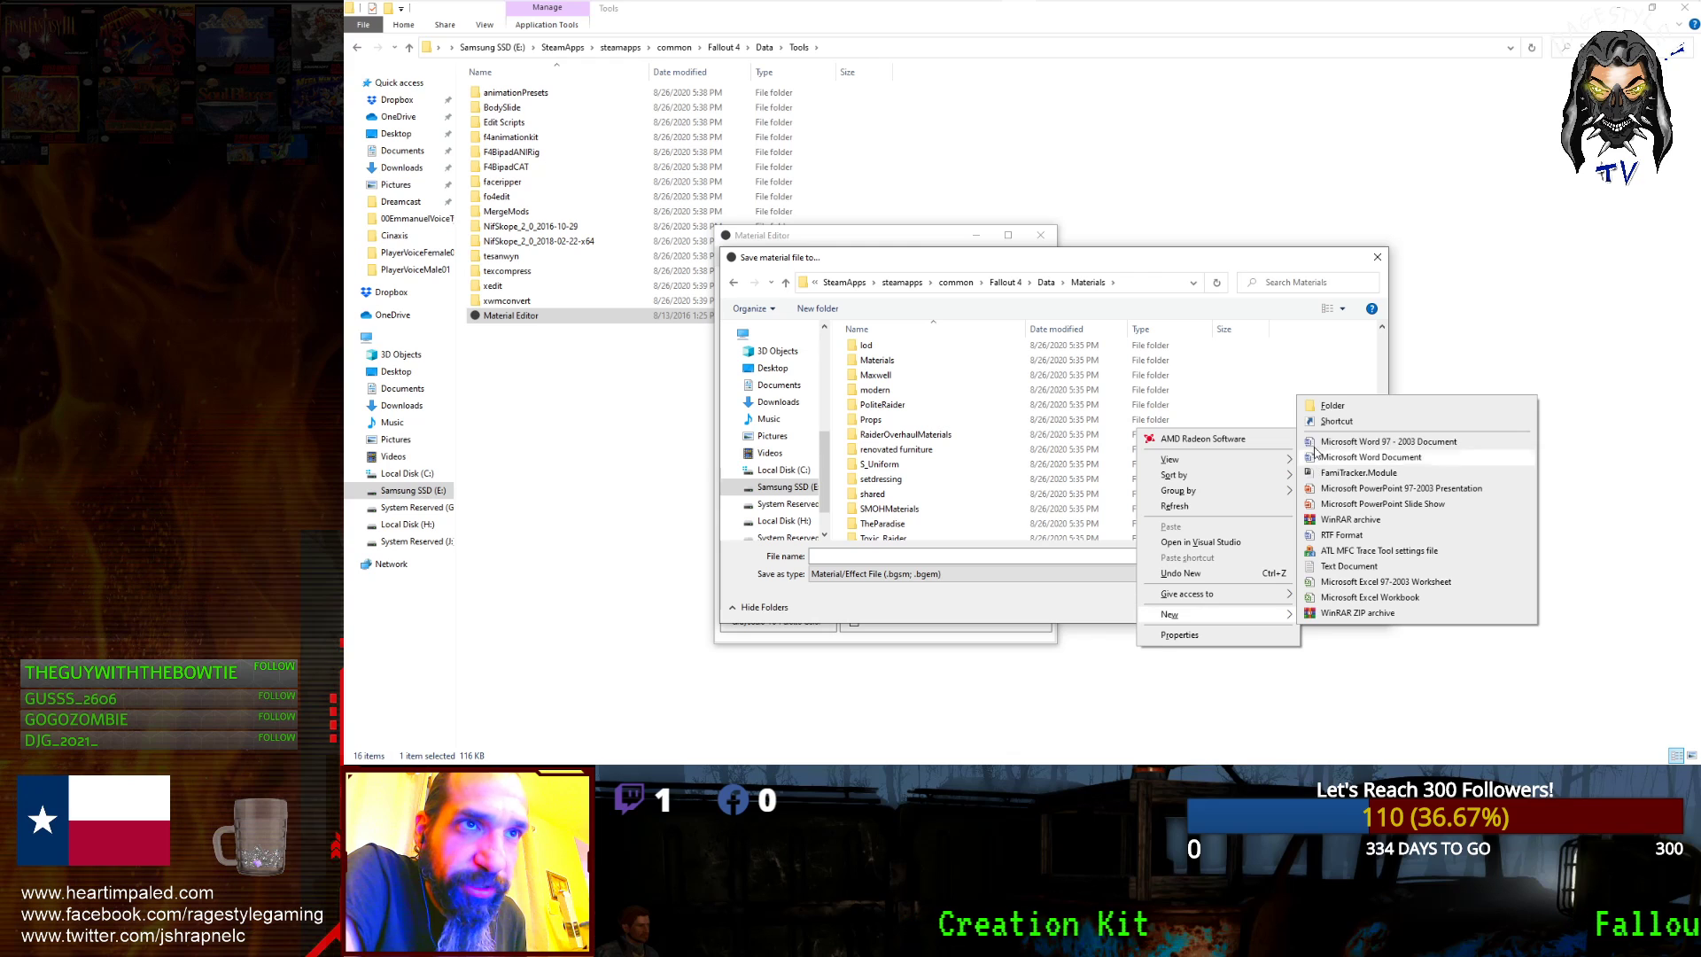
{"action": "left_click", "coordinate": [1325, 408]}
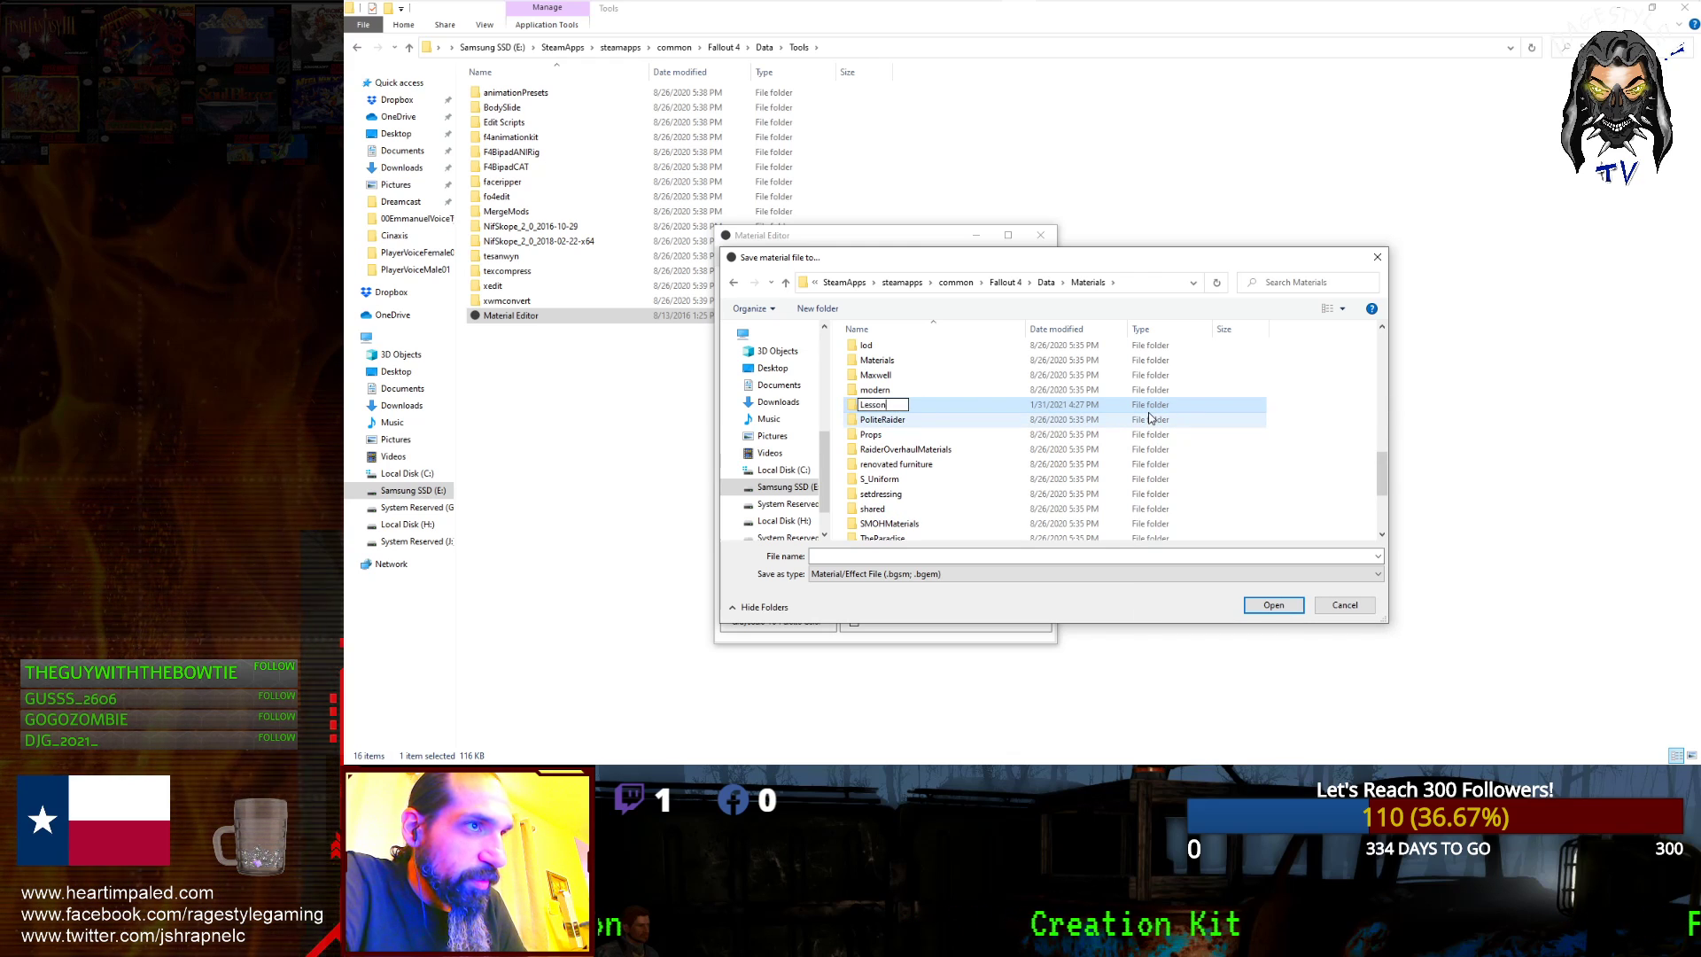
{"action": "key", "text": "Return"}
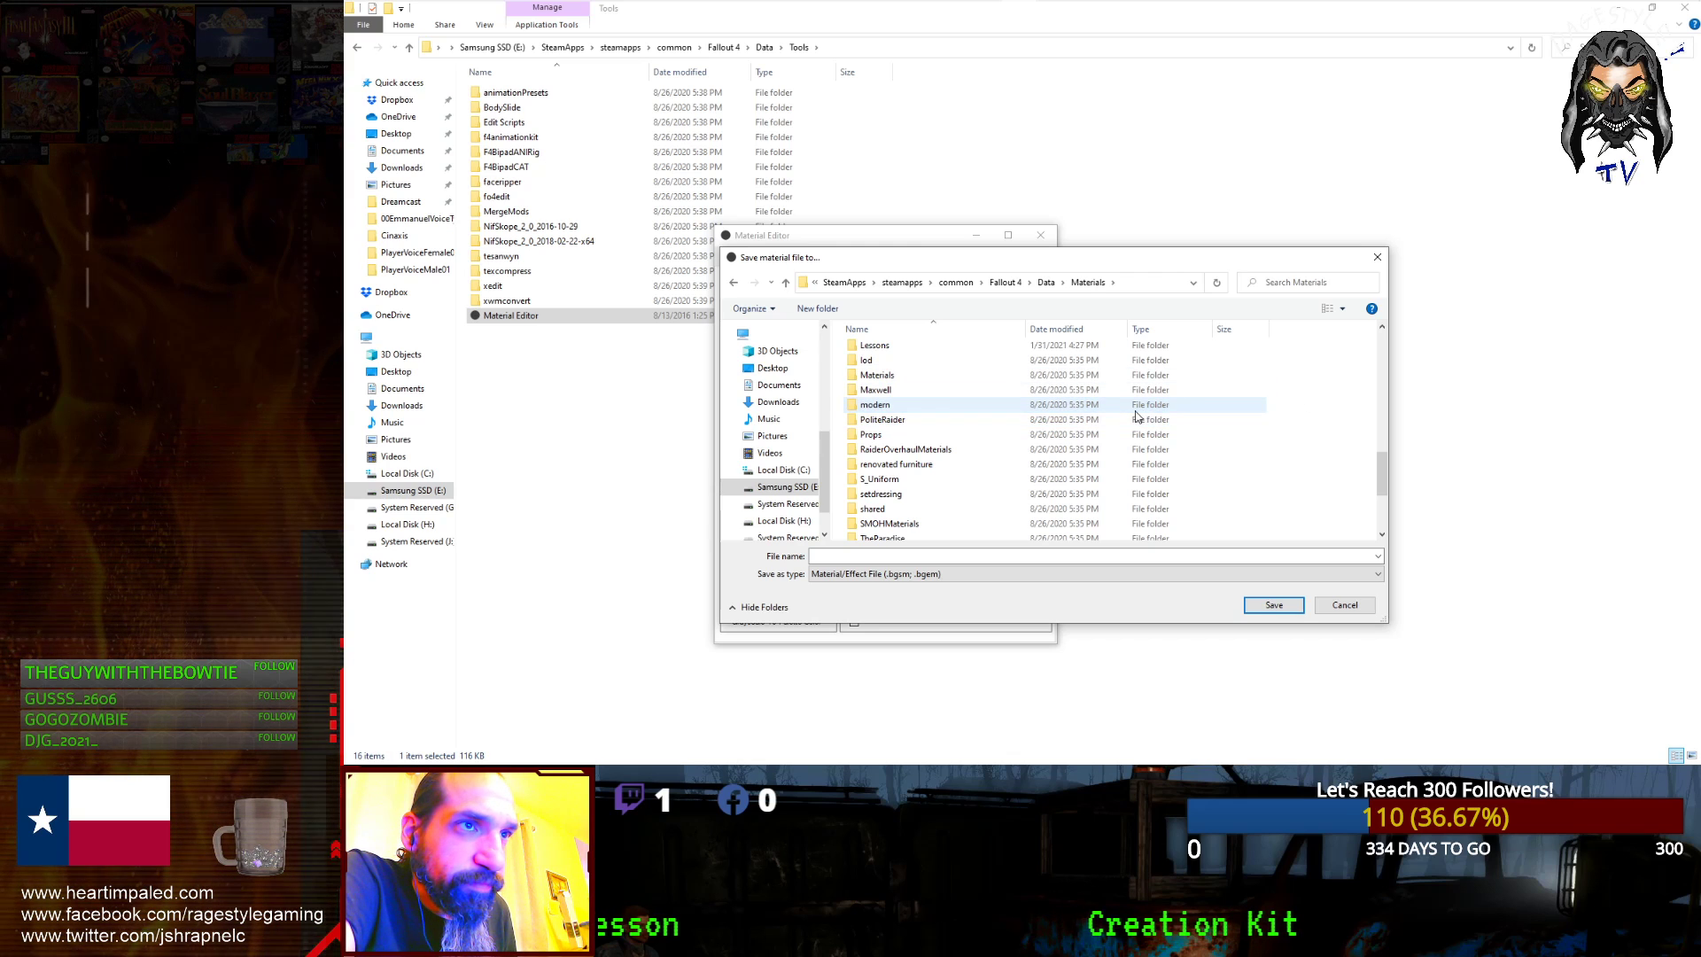
- Save the material as RAGEStyleLessons in the Materials\Lessons folder and close Material Editor
{"action": "double_click", "coordinate": [912, 346]}
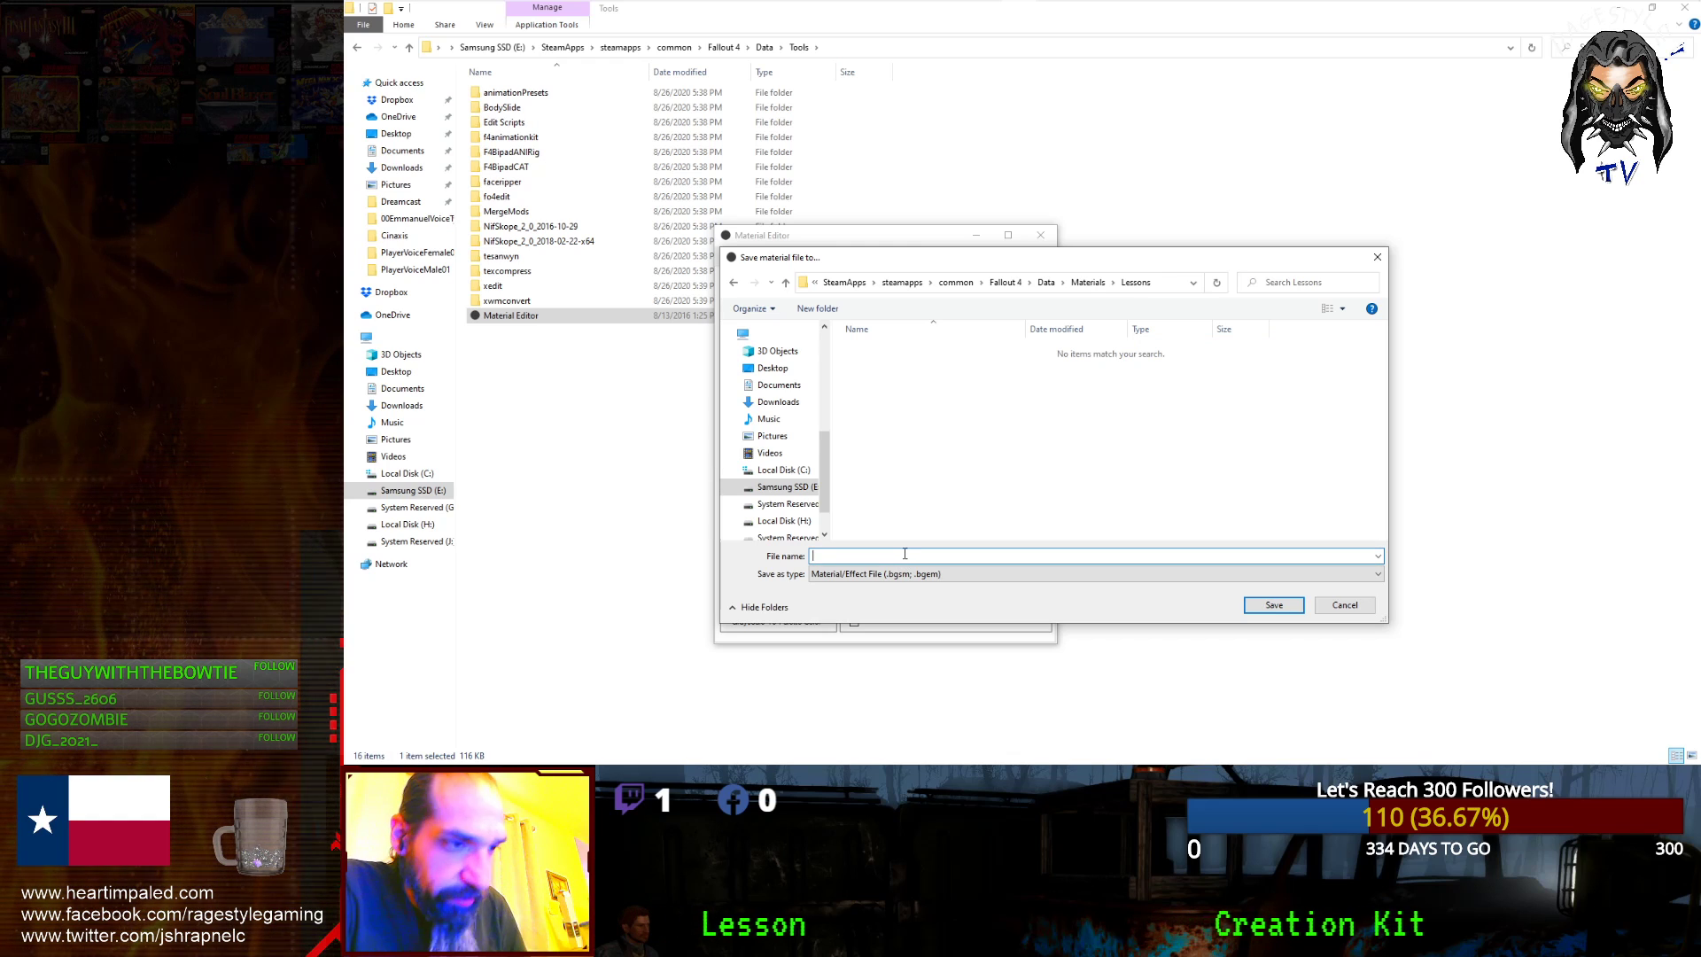
{"action": "type", "text": "RAGEStyleLessons"}
{"action": "key", "text": "Return"}
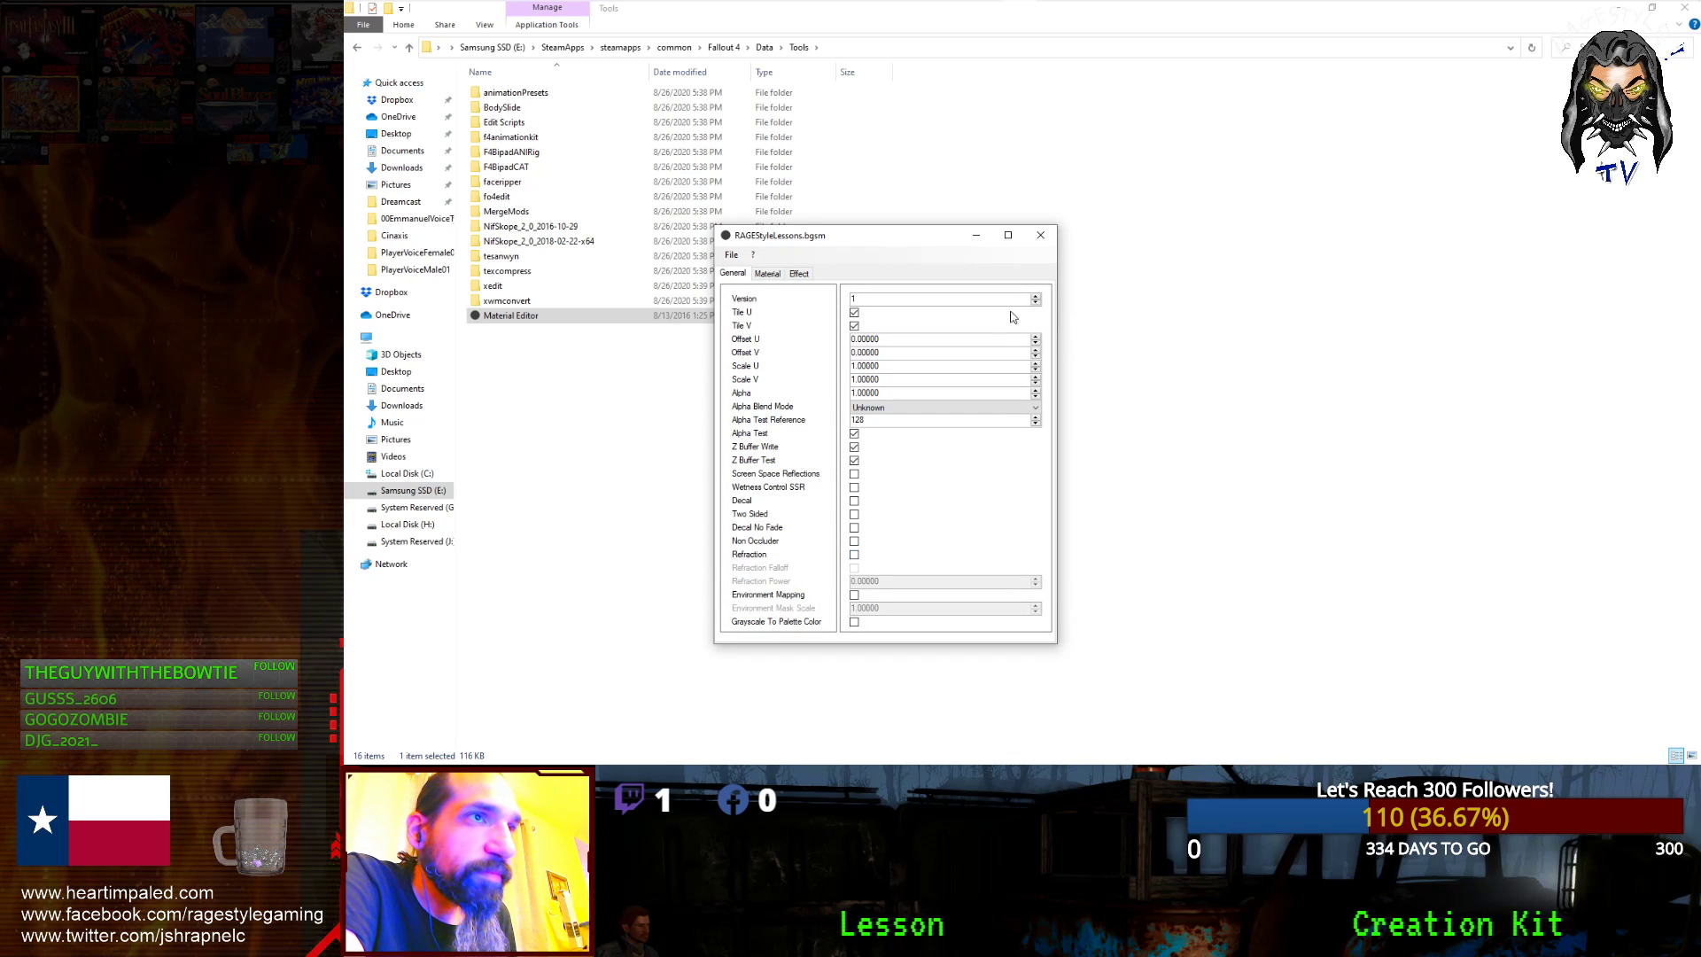
{"action": "left_click", "coordinate": [1040, 235]}
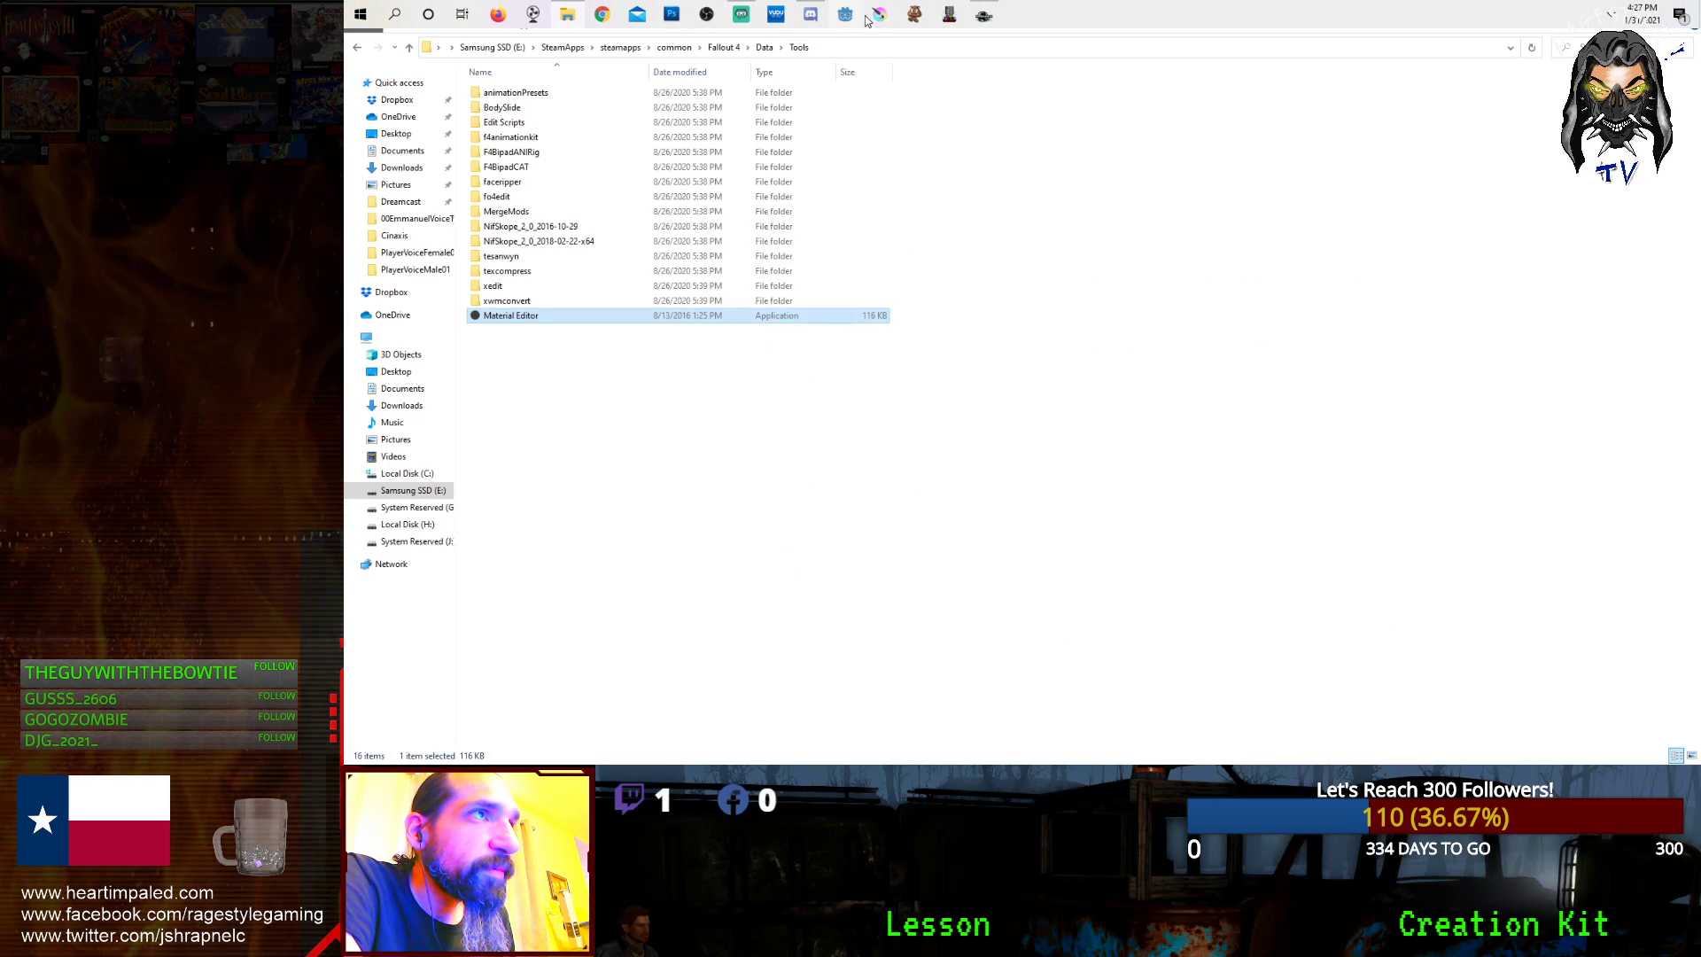
- Switch to Creation Kit and open the 00BandanaTutorialSwap material swap for editing
{"action": "left_click", "coordinate": [984, 15]}
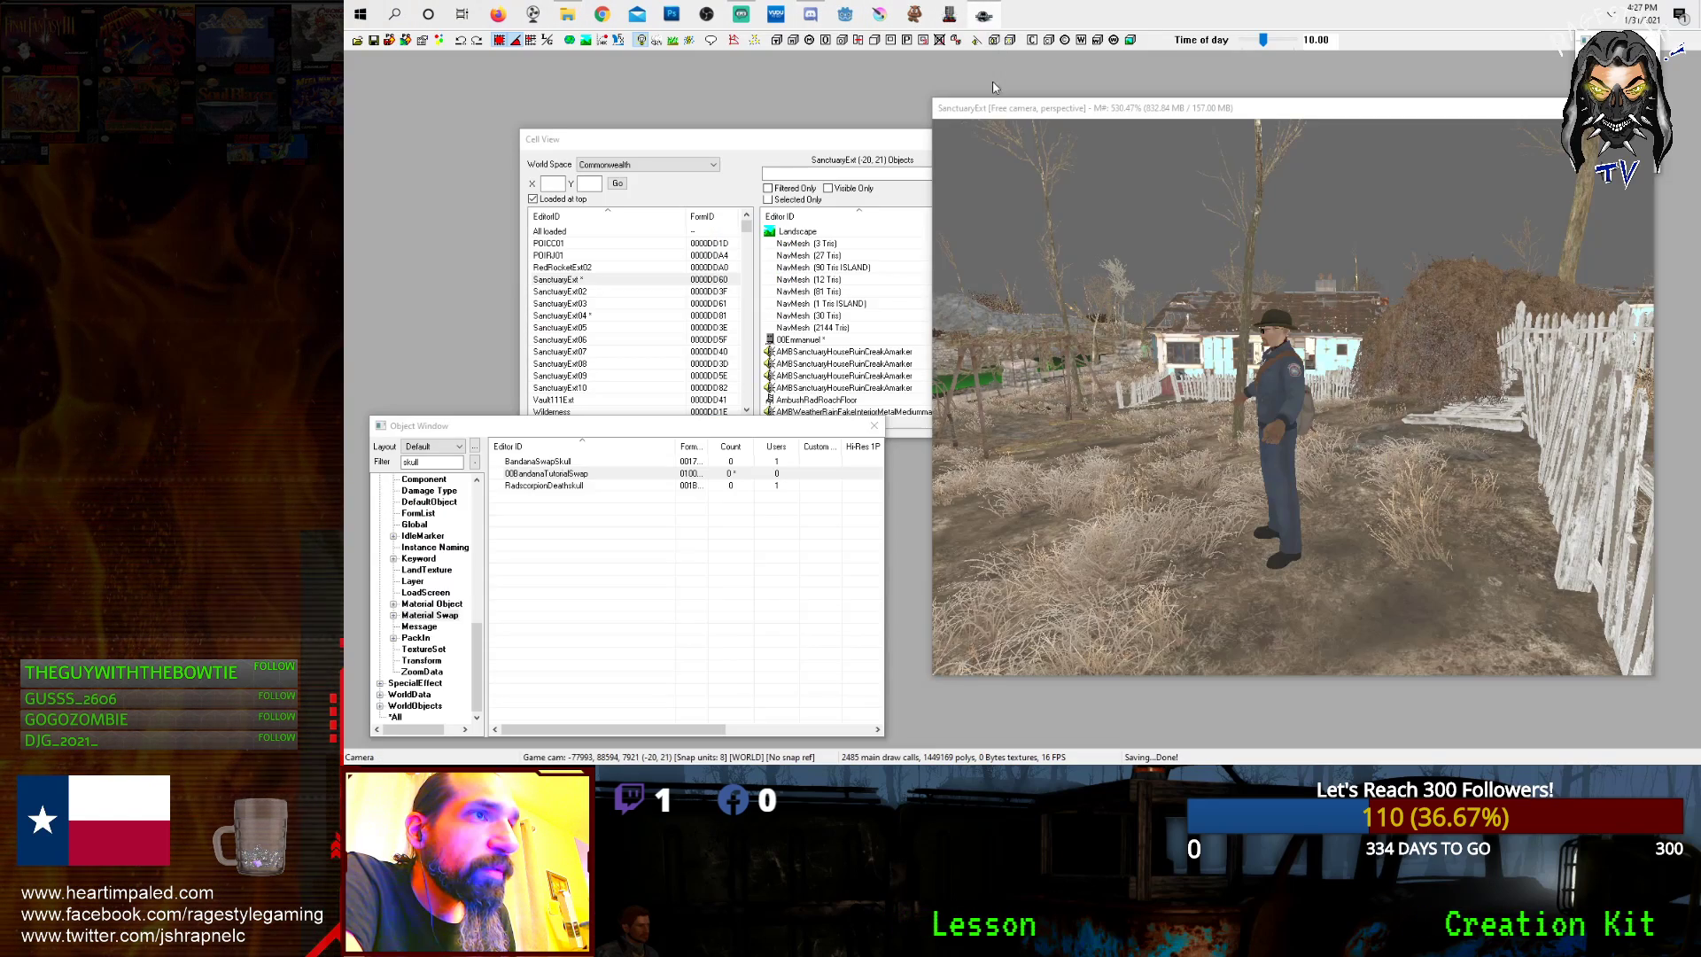
{"action": "left_click", "coordinate": [587, 485]}
{"action": "left_click", "coordinate": [614, 474]}
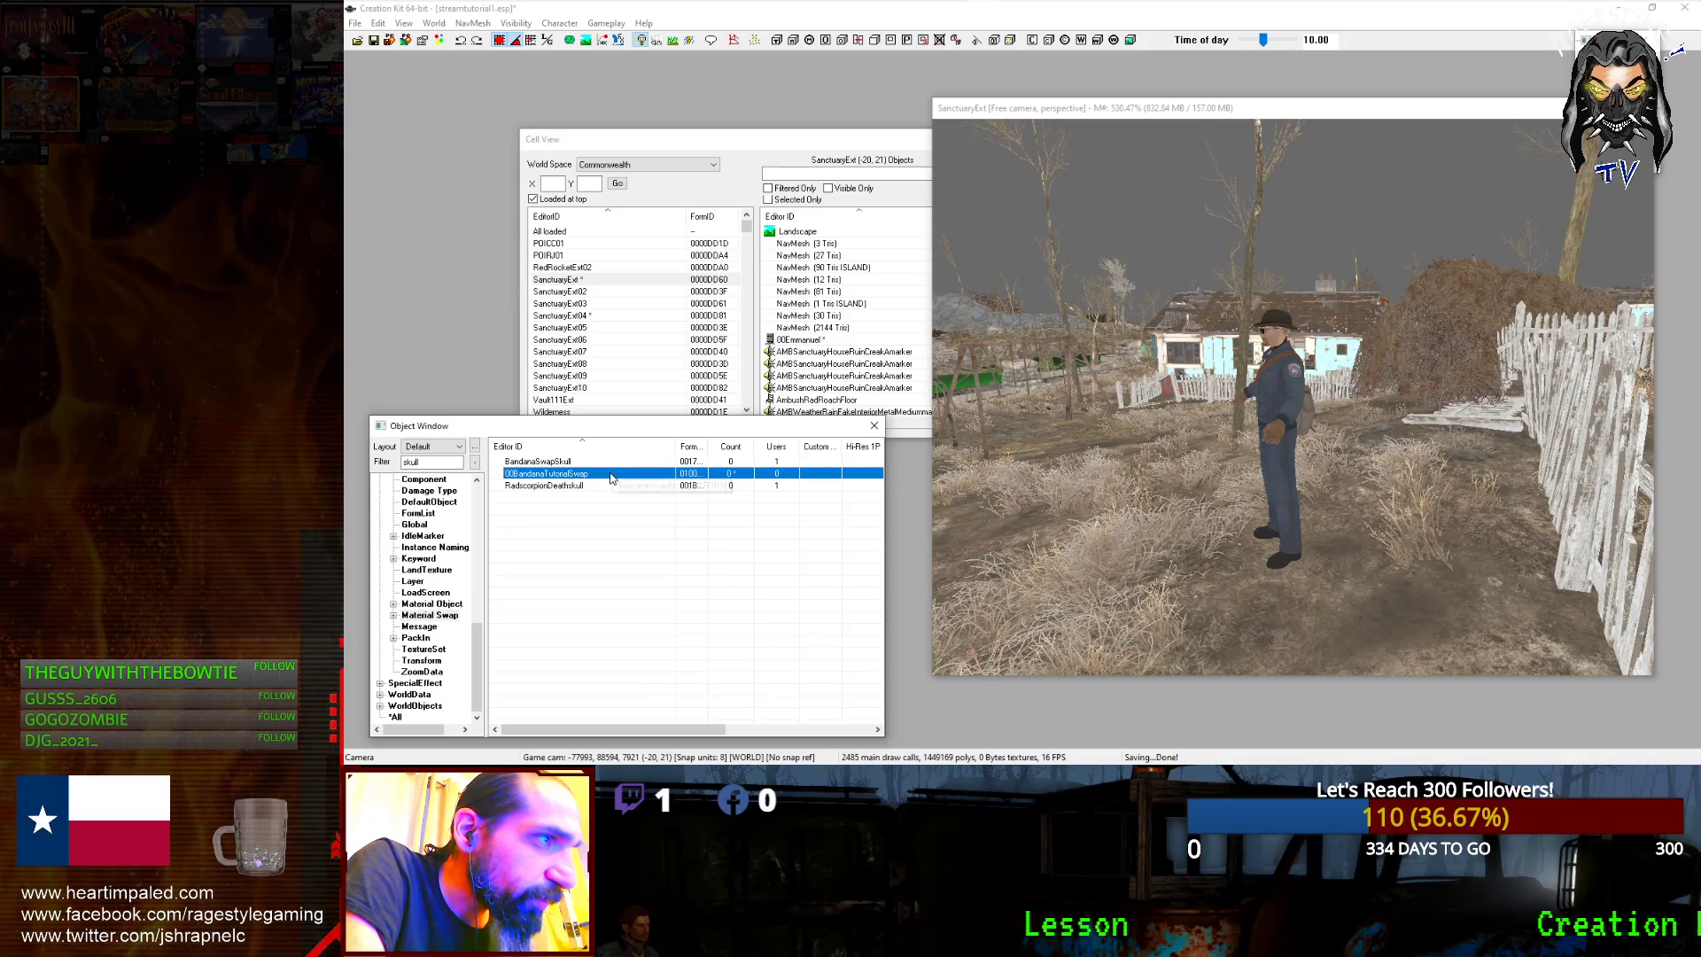
{"action": "double_click", "coordinate": [614, 474]}
{"action": "left_click", "coordinate": [965, 219]}
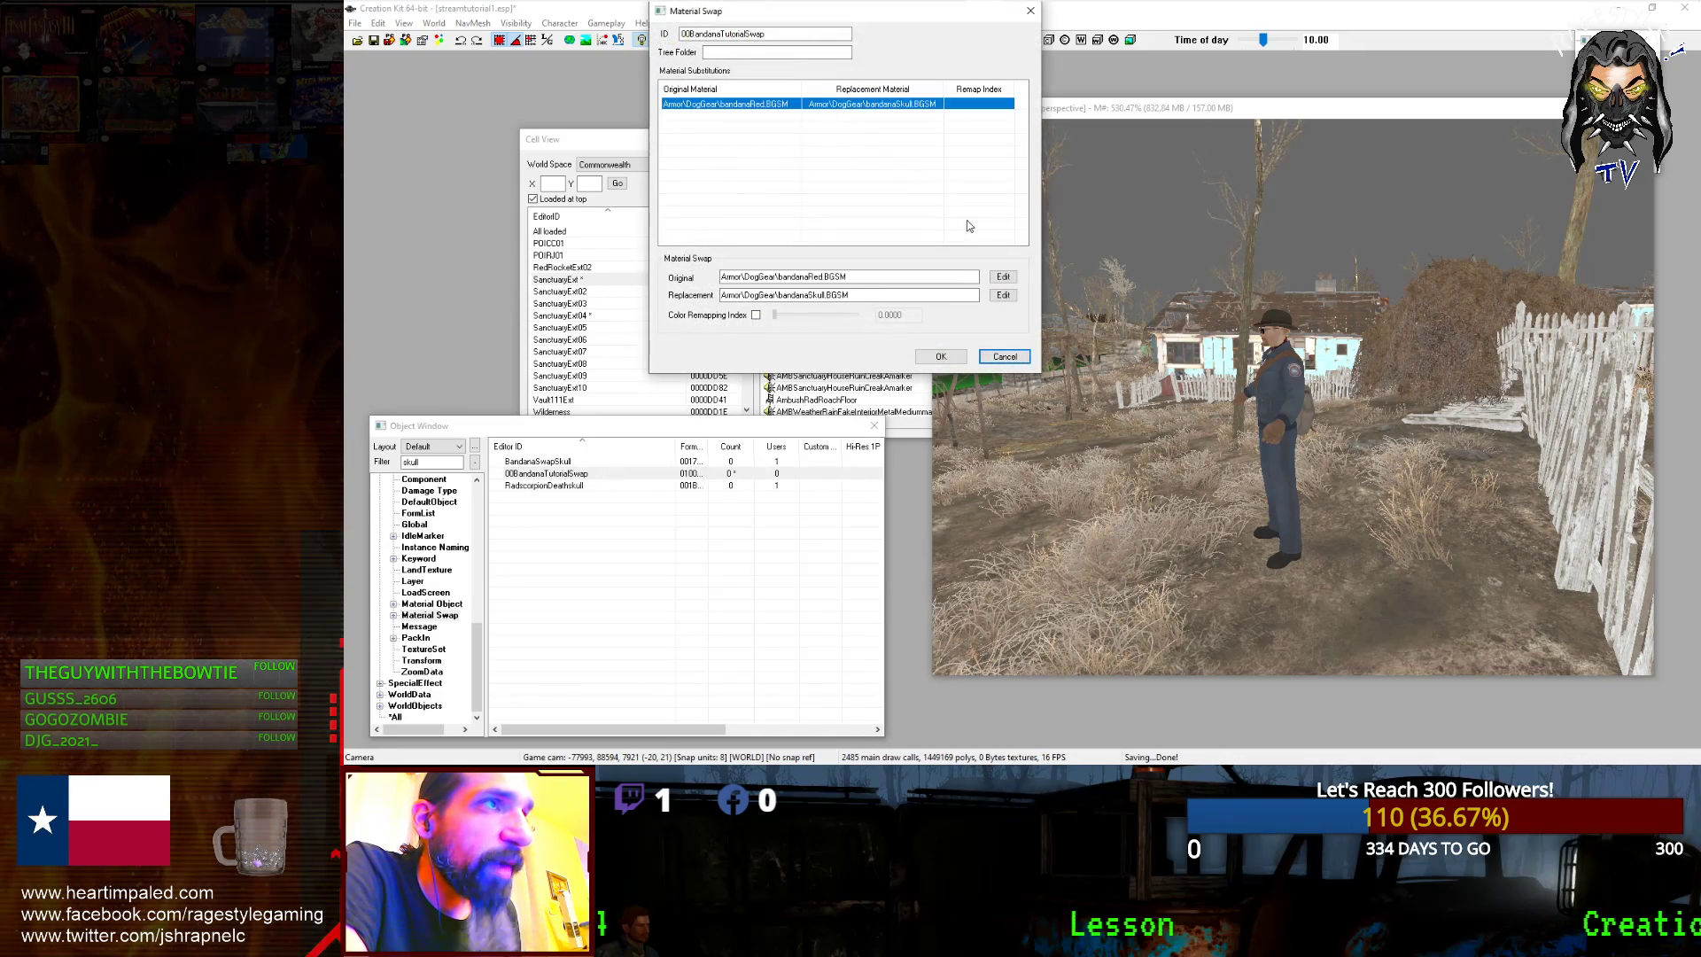
- Set the swap's replacement material to Lessons\RAGEStyleLessons.bgsm and accept the material swap
{"action": "left_click", "coordinate": [1004, 296]}
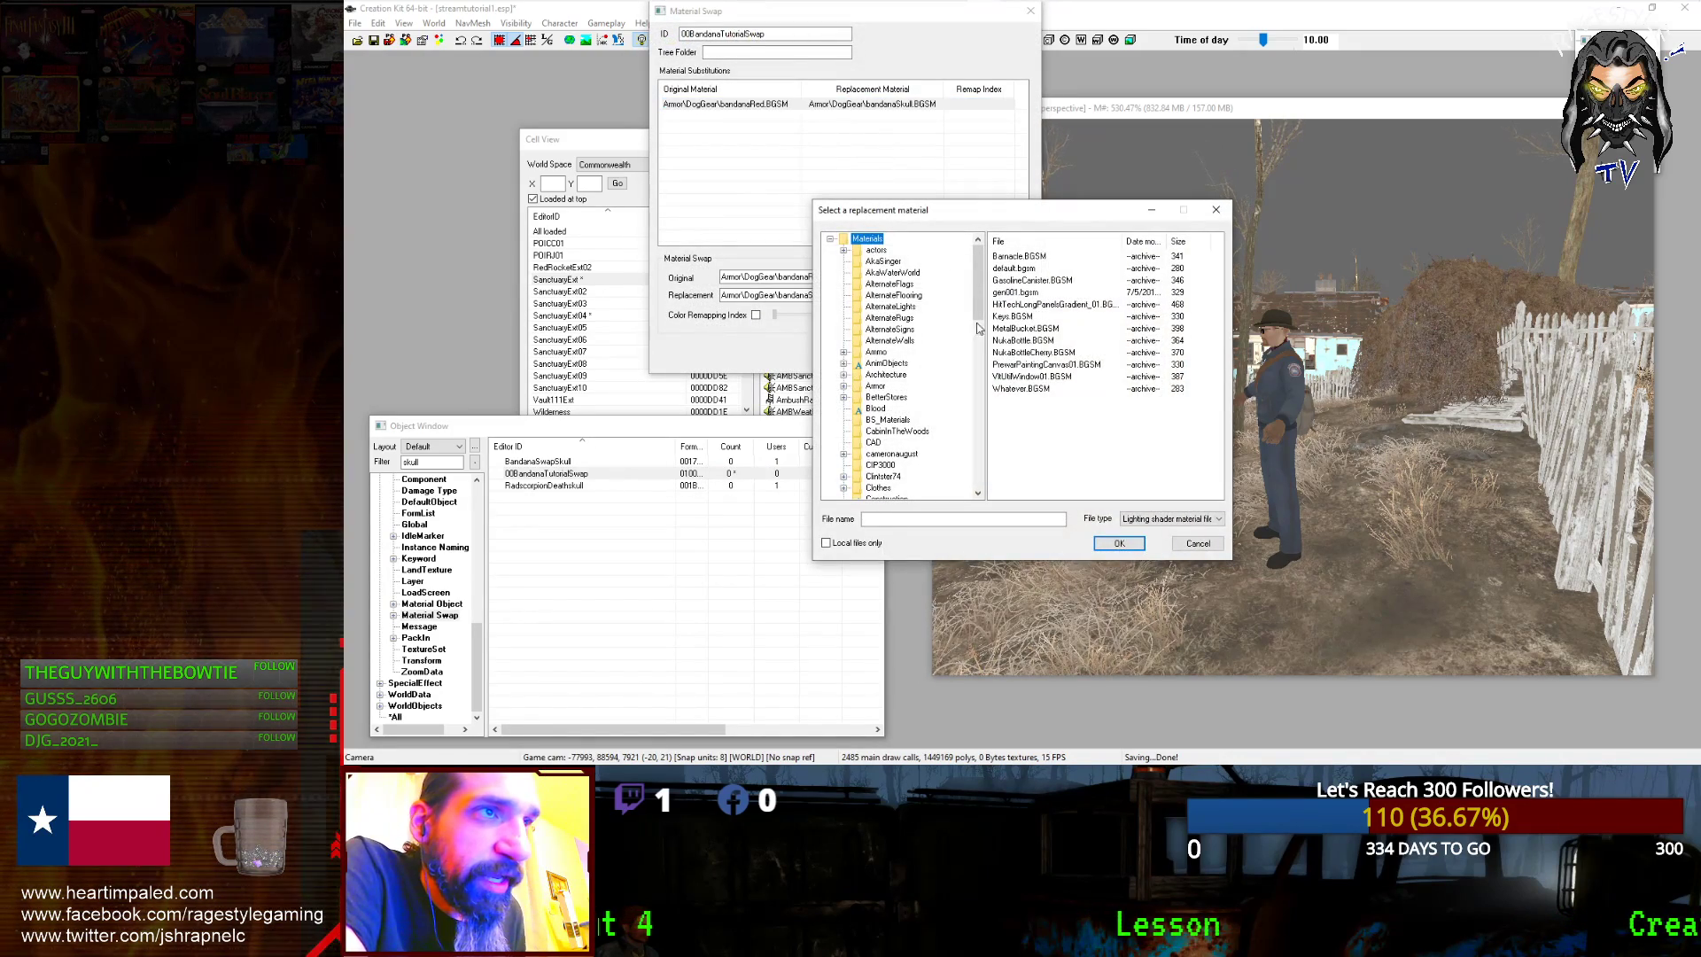
{"action": "scroll", "coordinate": [882, 372], "scroll_direction": "down", "scroll_amount": 3}
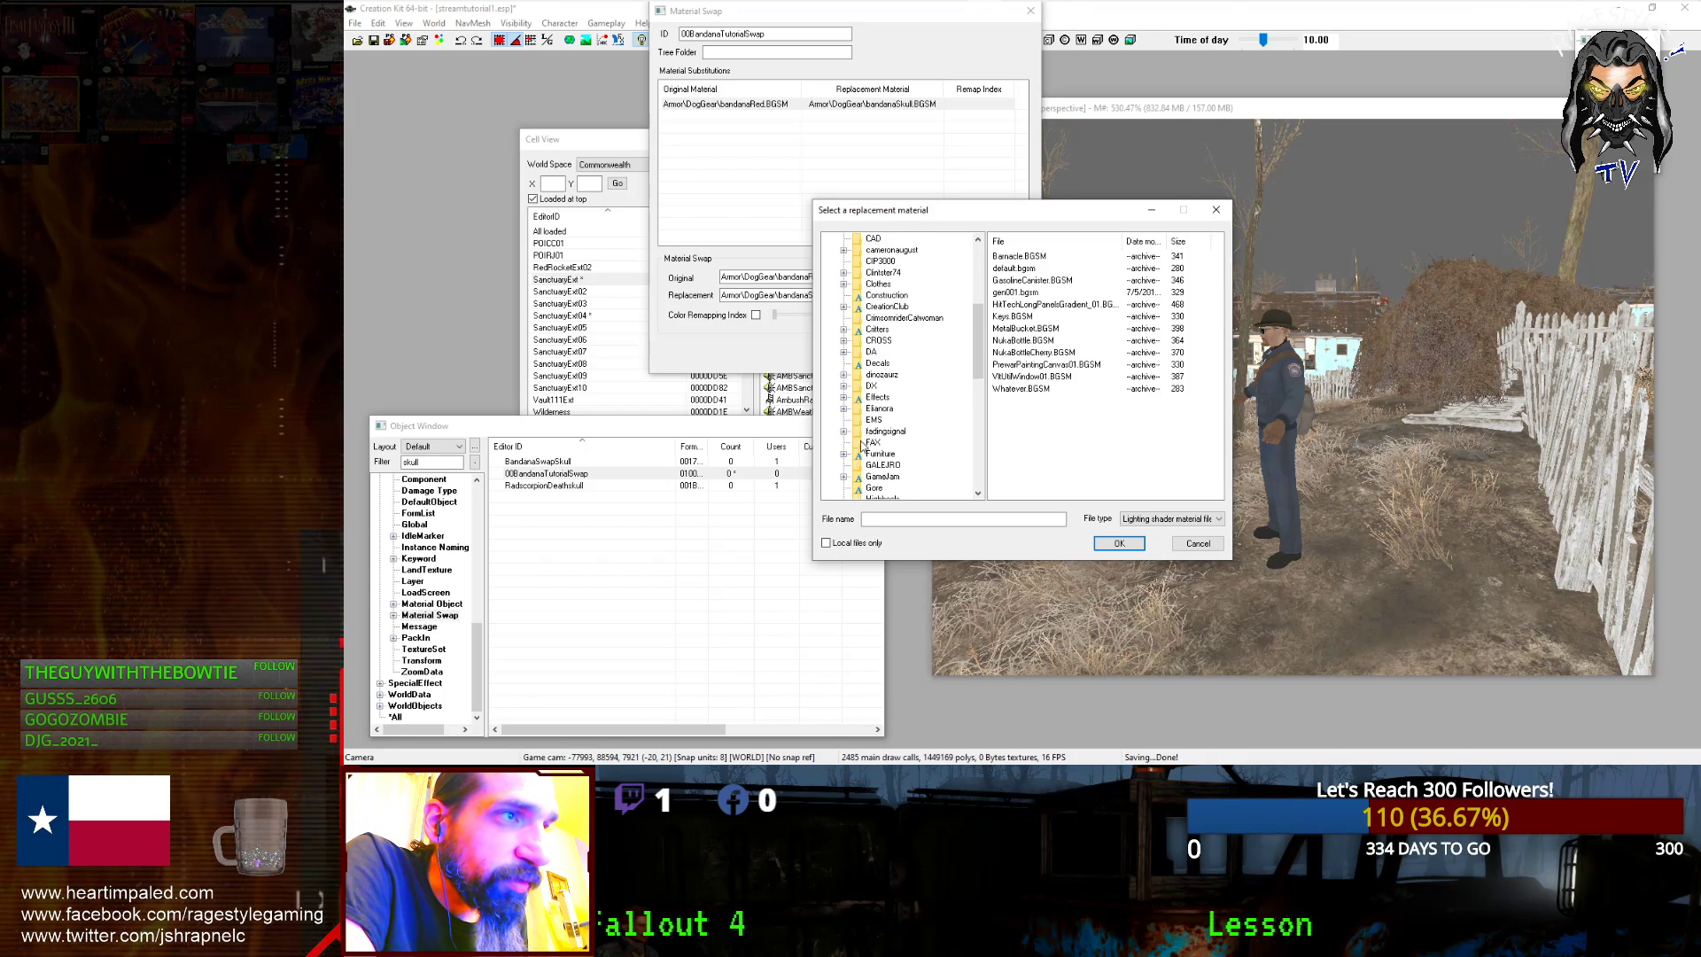
{"action": "scroll", "coordinate": [879, 408], "scroll_direction": "down", "scroll_amount": 5}
{"action": "scroll", "coordinate": [878, 387], "scroll_direction": "down", "scroll_amount": 2}
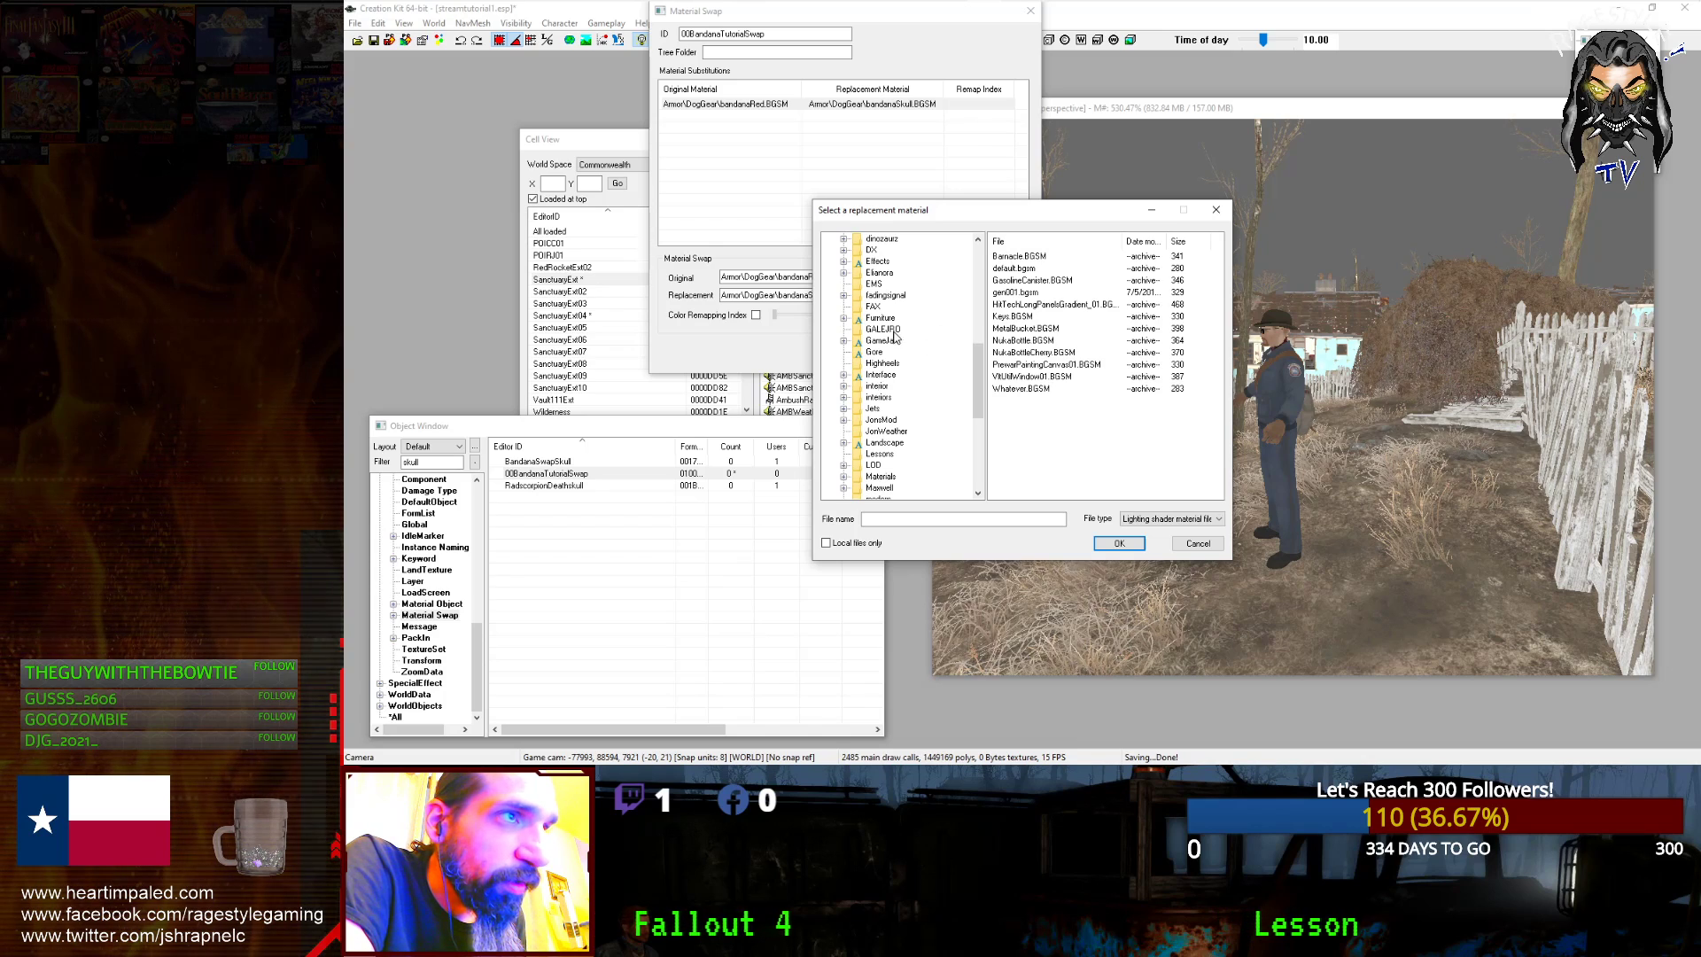
{"action": "scroll", "coordinate": [890, 412], "scroll_direction": "down", "scroll_amount": 2}
{"action": "left_click", "coordinate": [879, 387]}
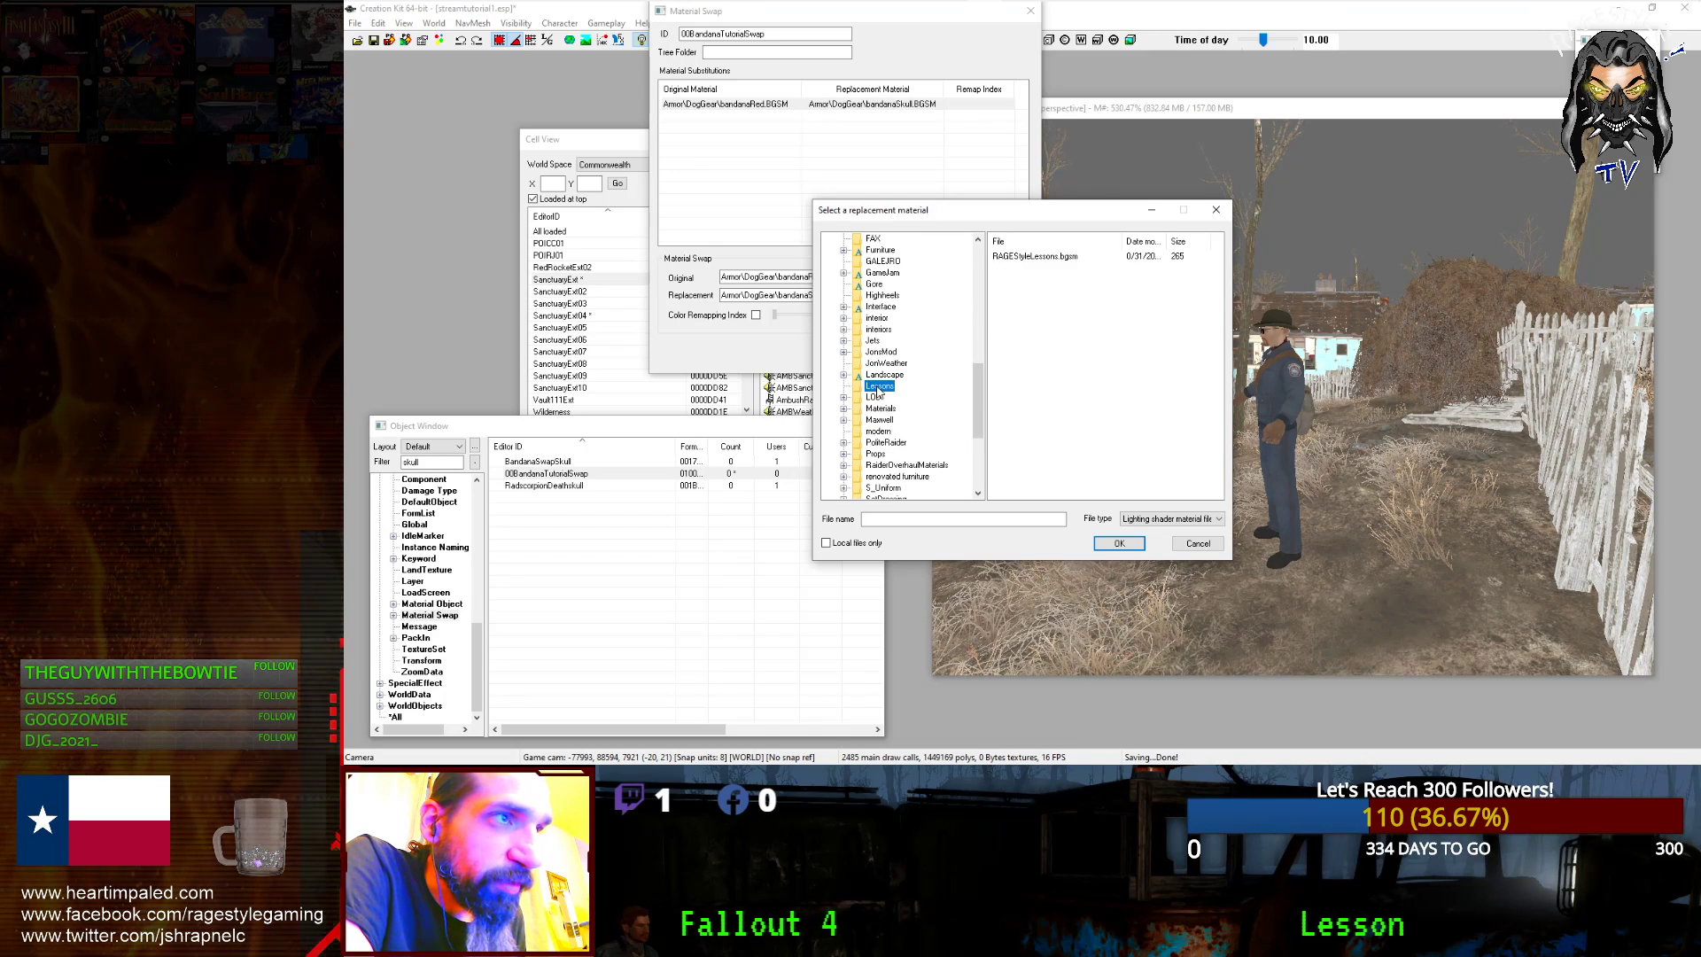
{"action": "left_click", "coordinate": [1054, 258]}
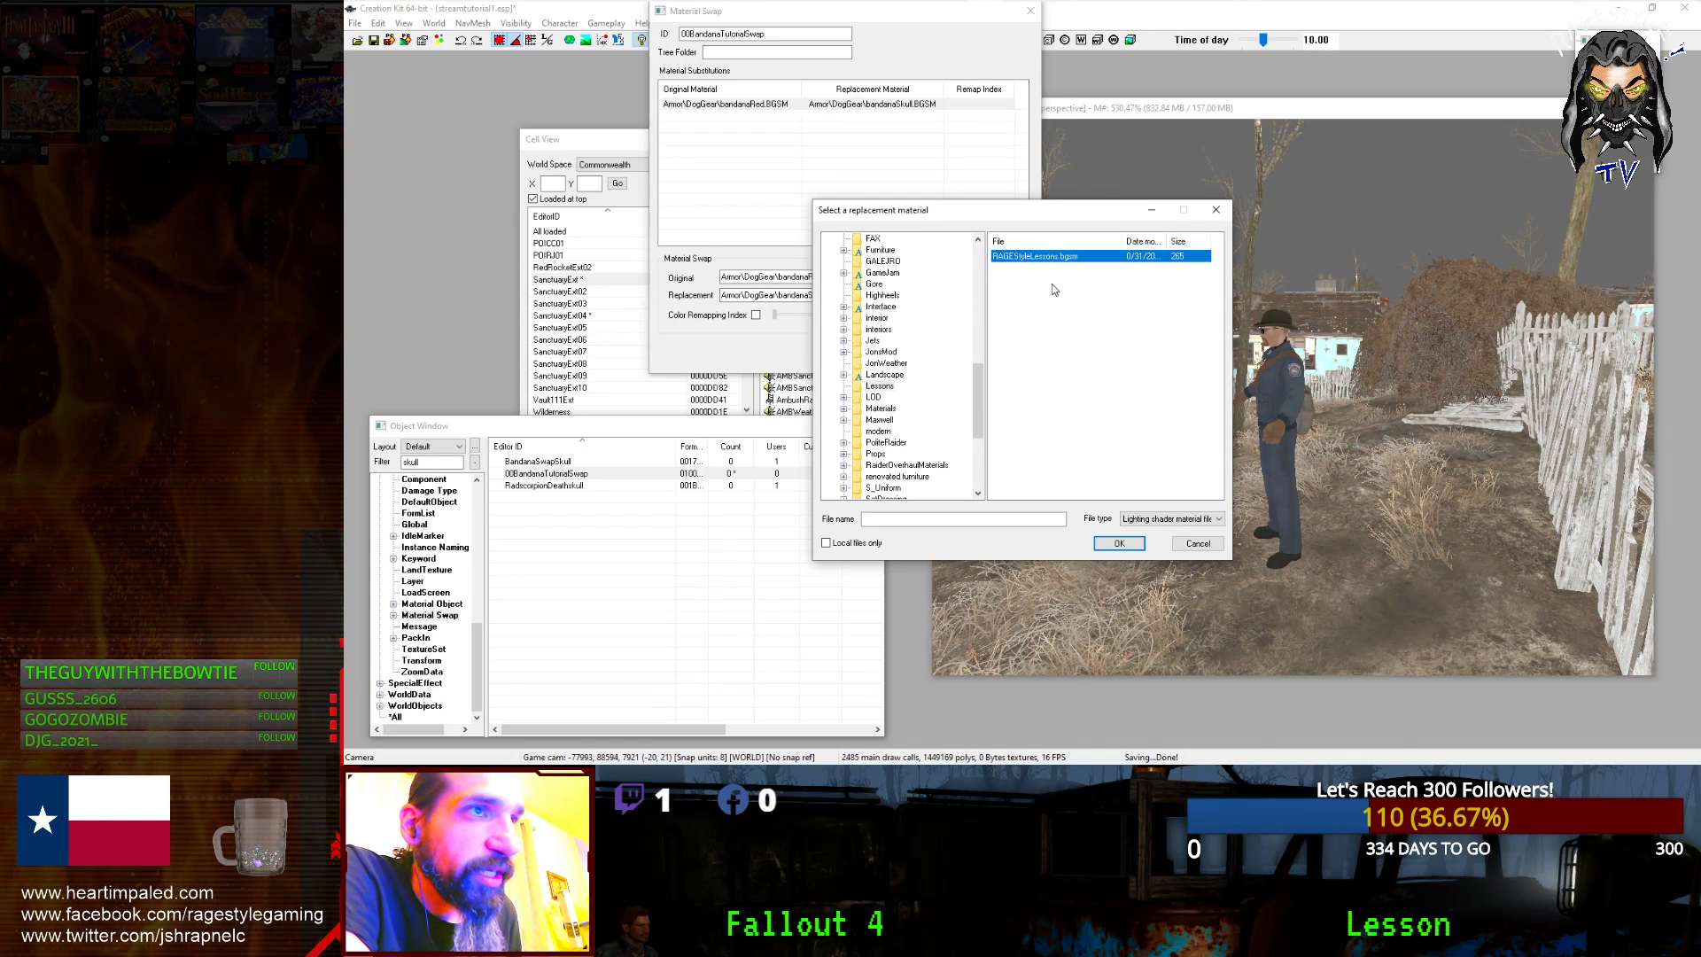
{"action": "double_click", "coordinate": [1035, 257]}
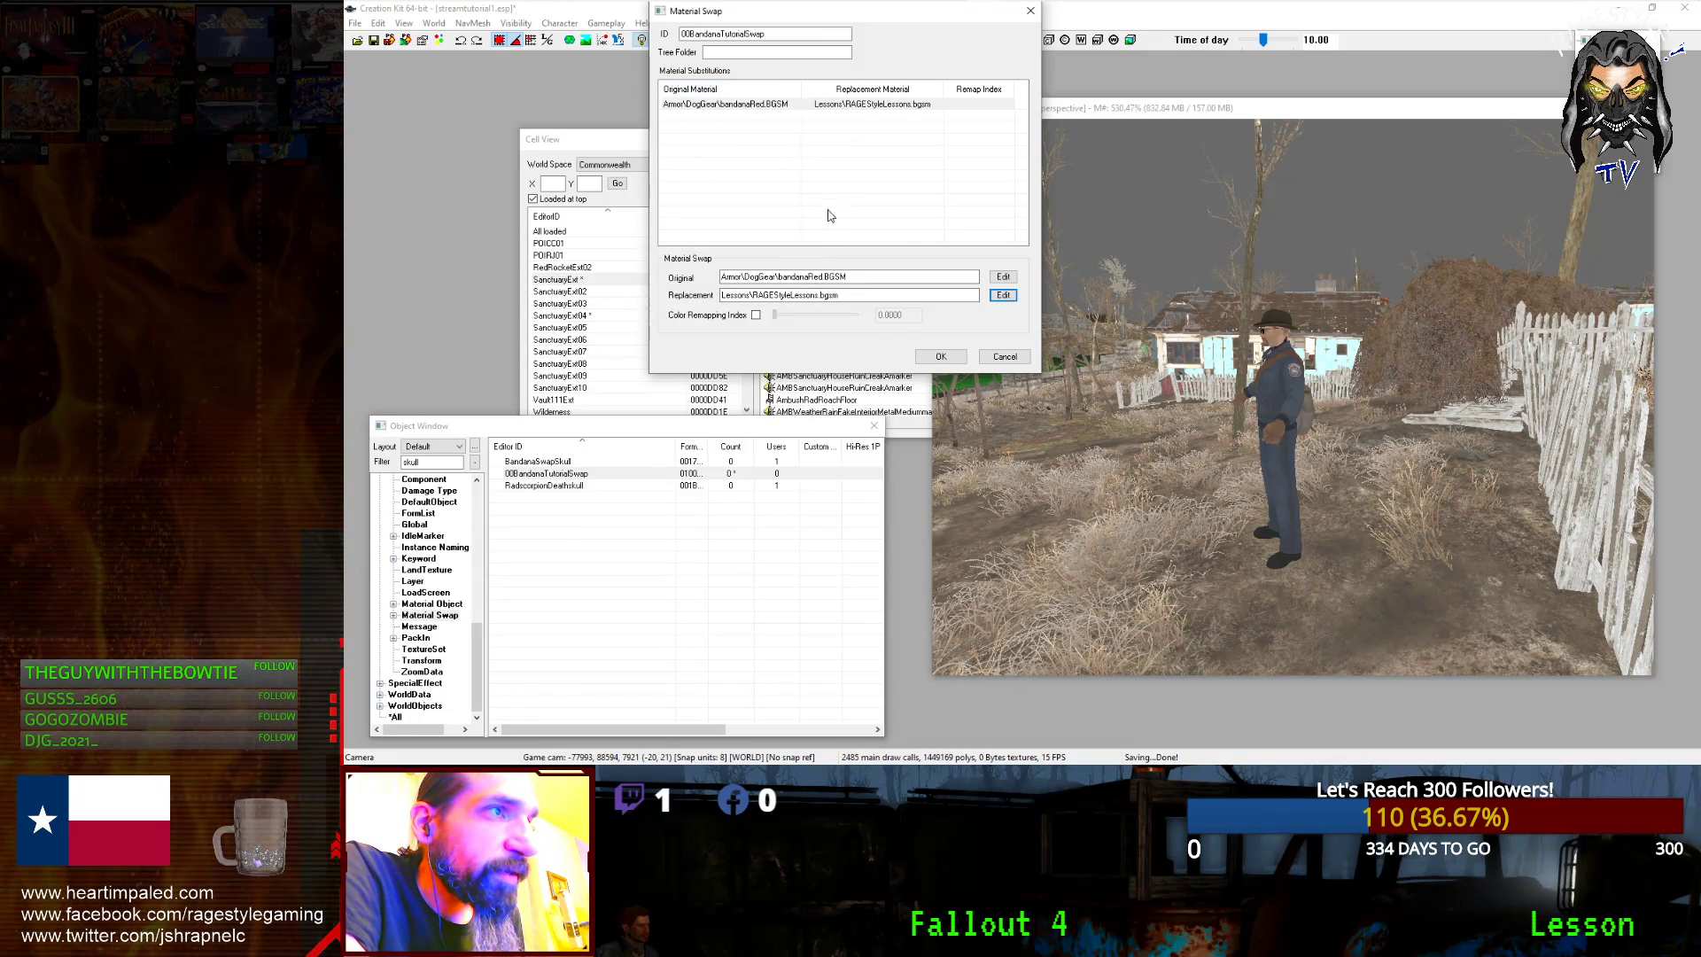
{"action": "double_click", "coordinate": [821, 295]}
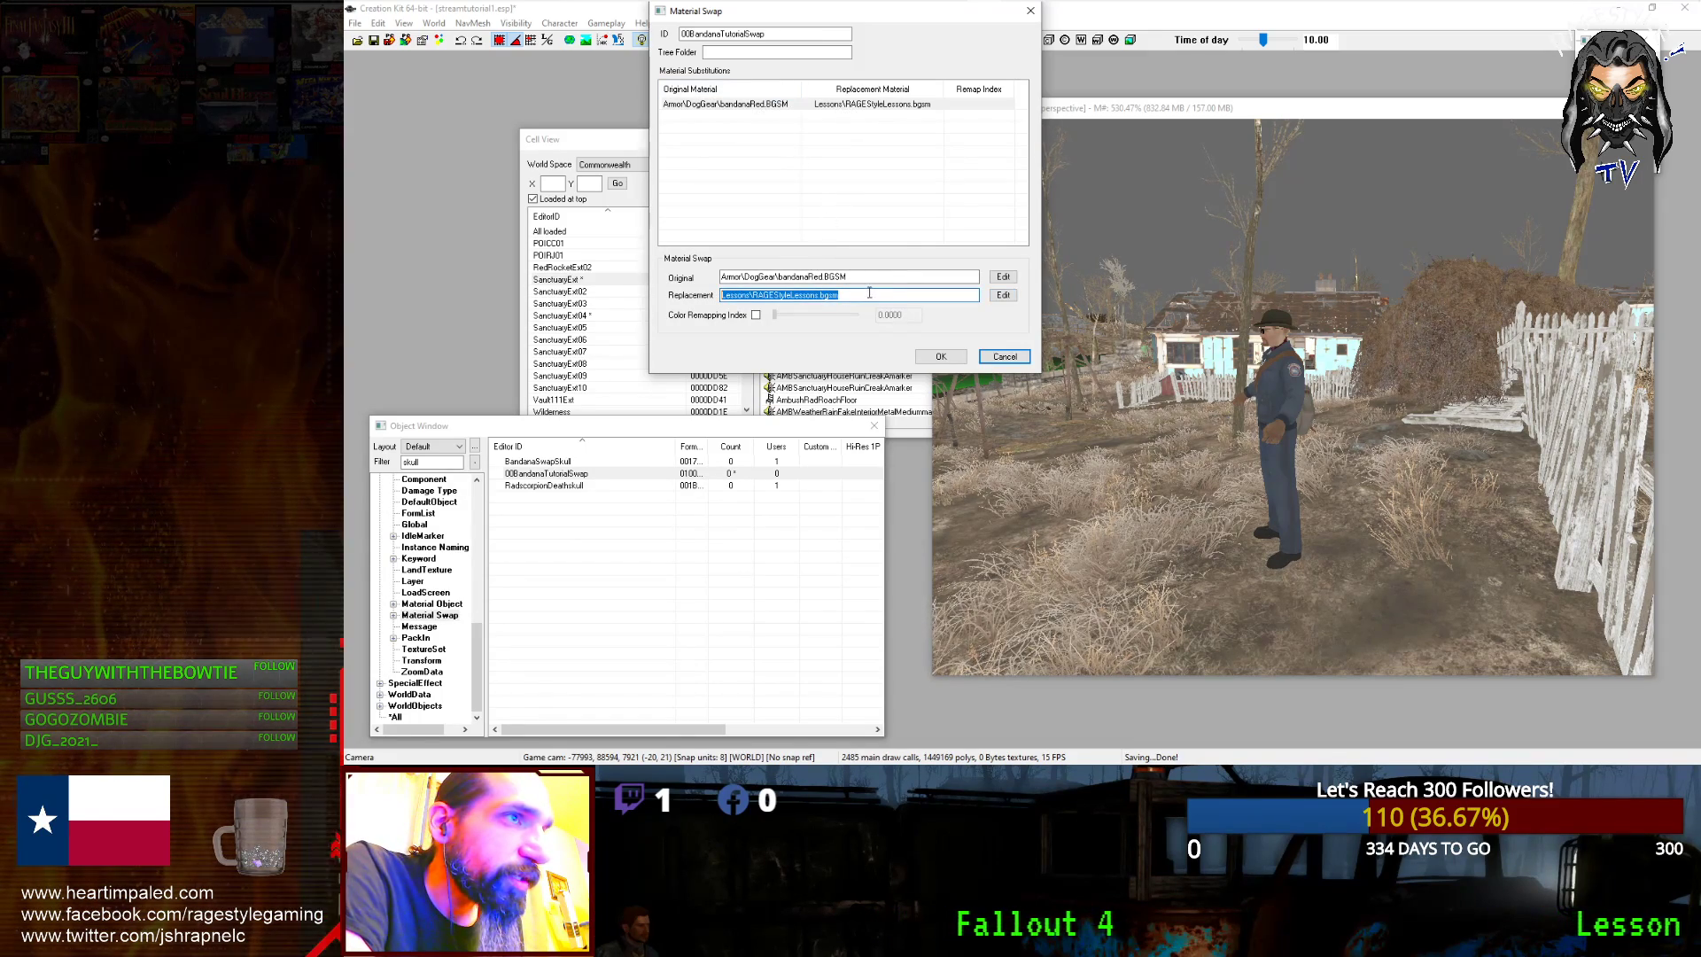
{"action": "left_click", "coordinate": [941, 356]}
{"action": "left_click", "coordinate": [604, 497]}
{"action": "left_click", "coordinate": [585, 462]}
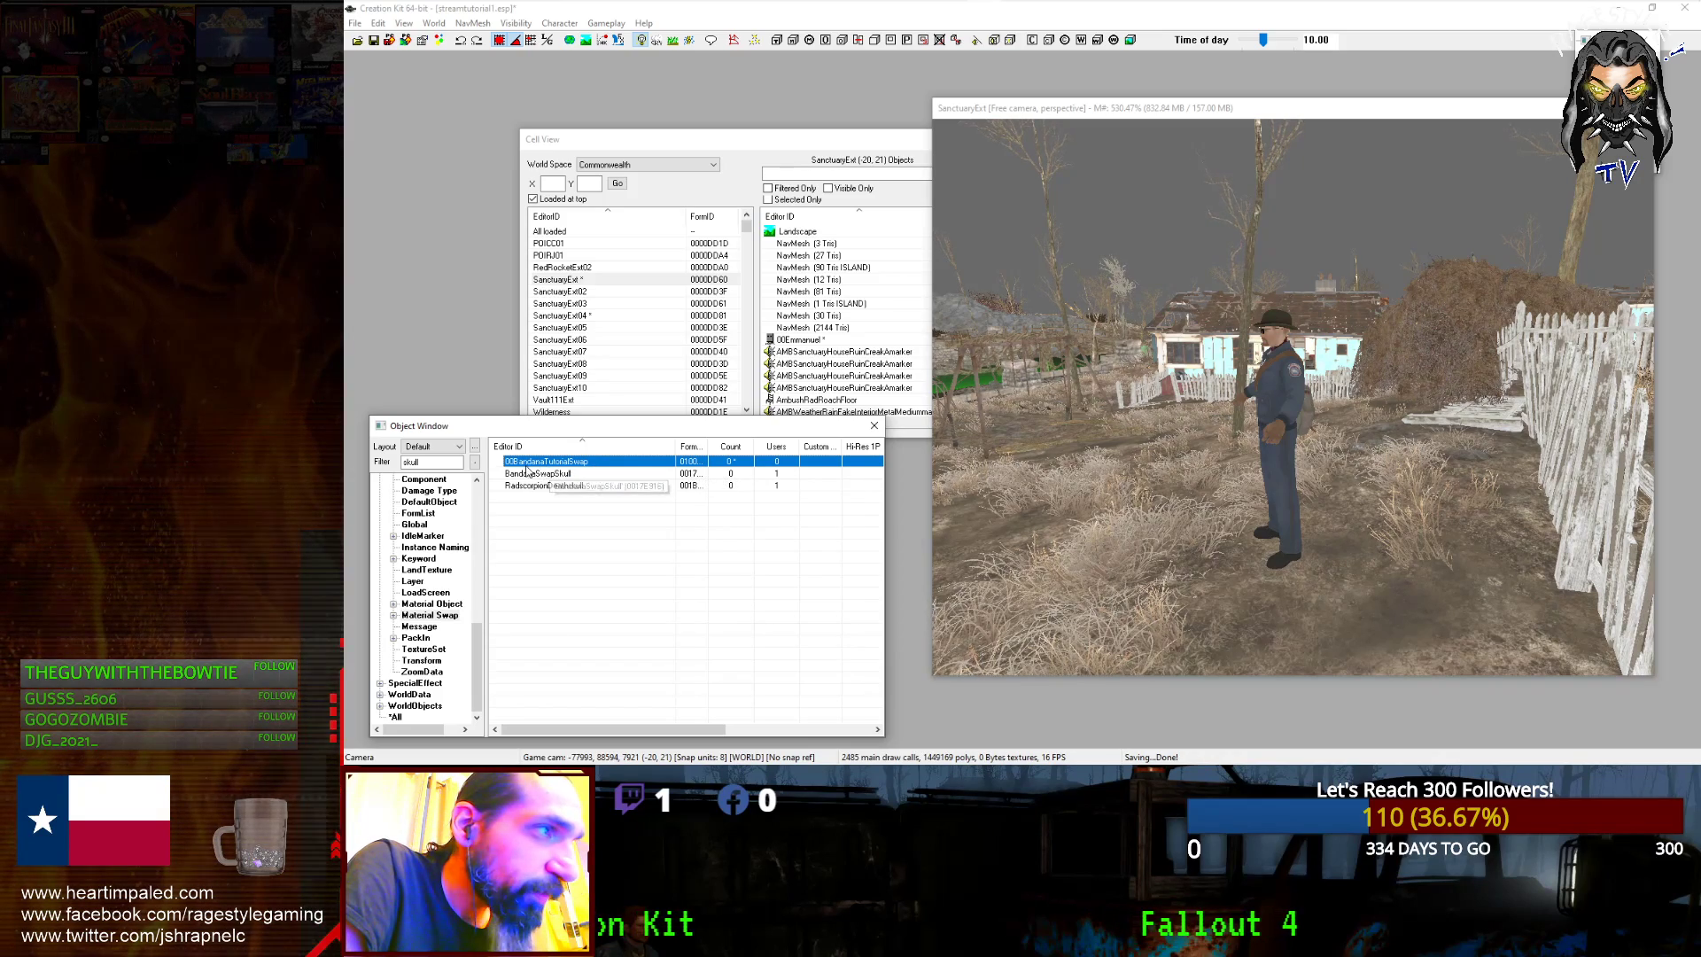
- Search all objects for "rage" and "ragestyle", and filter the object list by "banda" instead
{"action": "double_click", "coordinate": [426, 461]}
{"action": "key", "text": "BackSpace"}
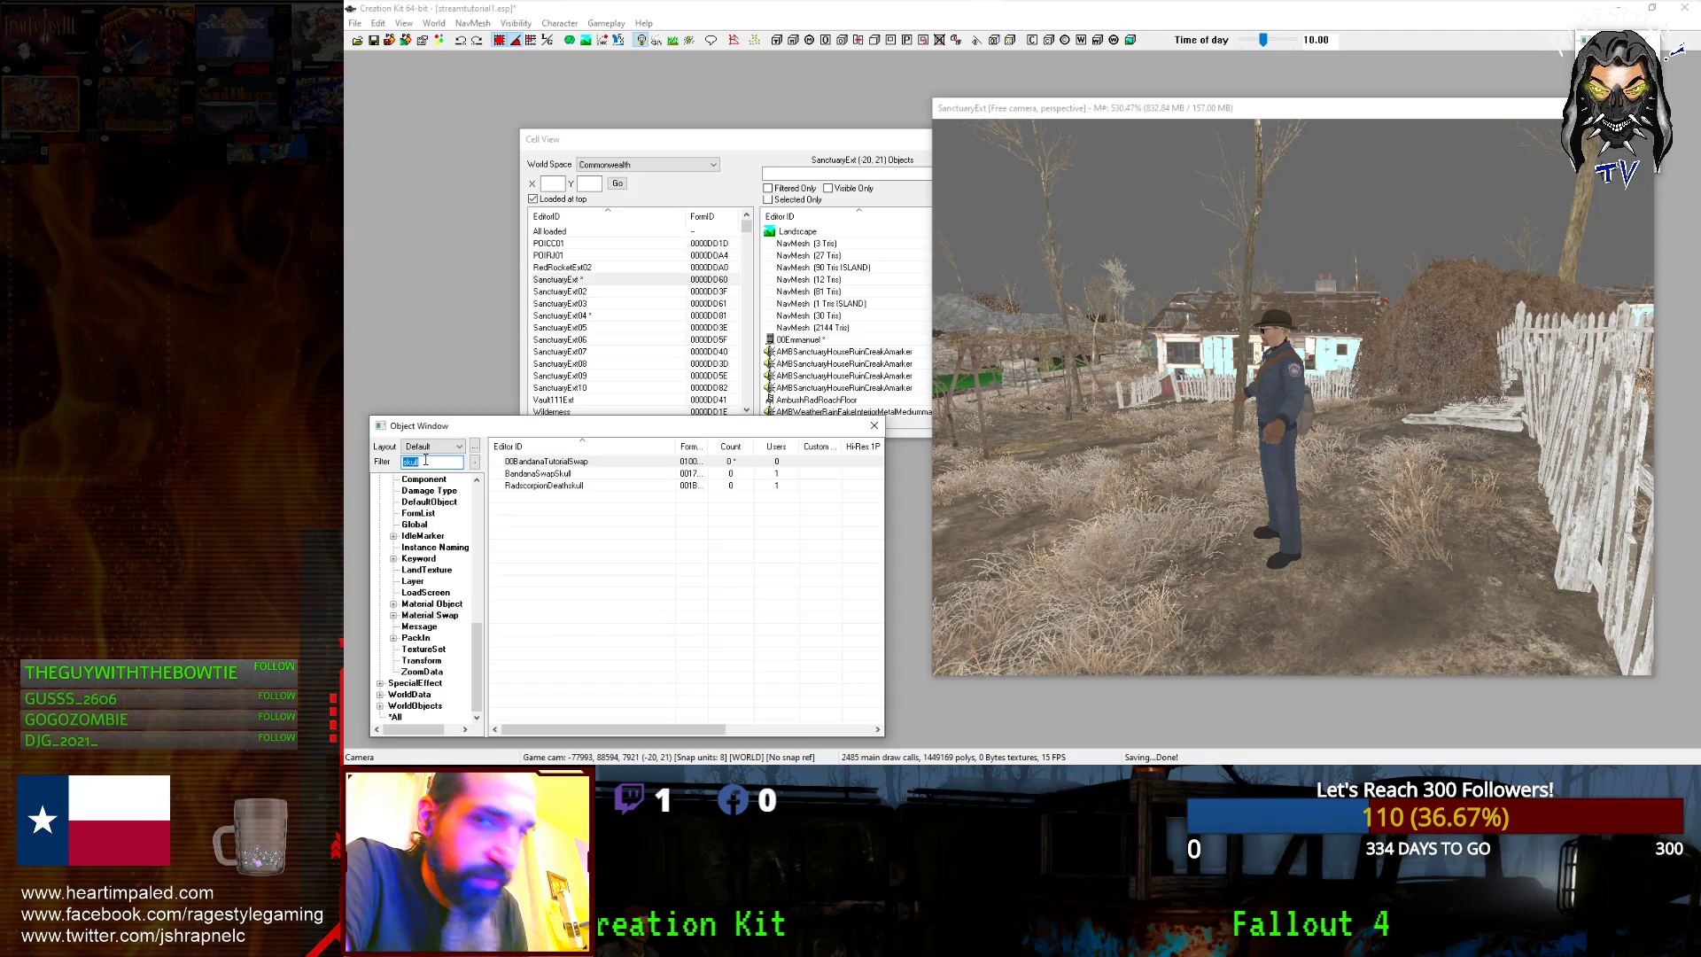
{"action": "type", "text": "rage"}
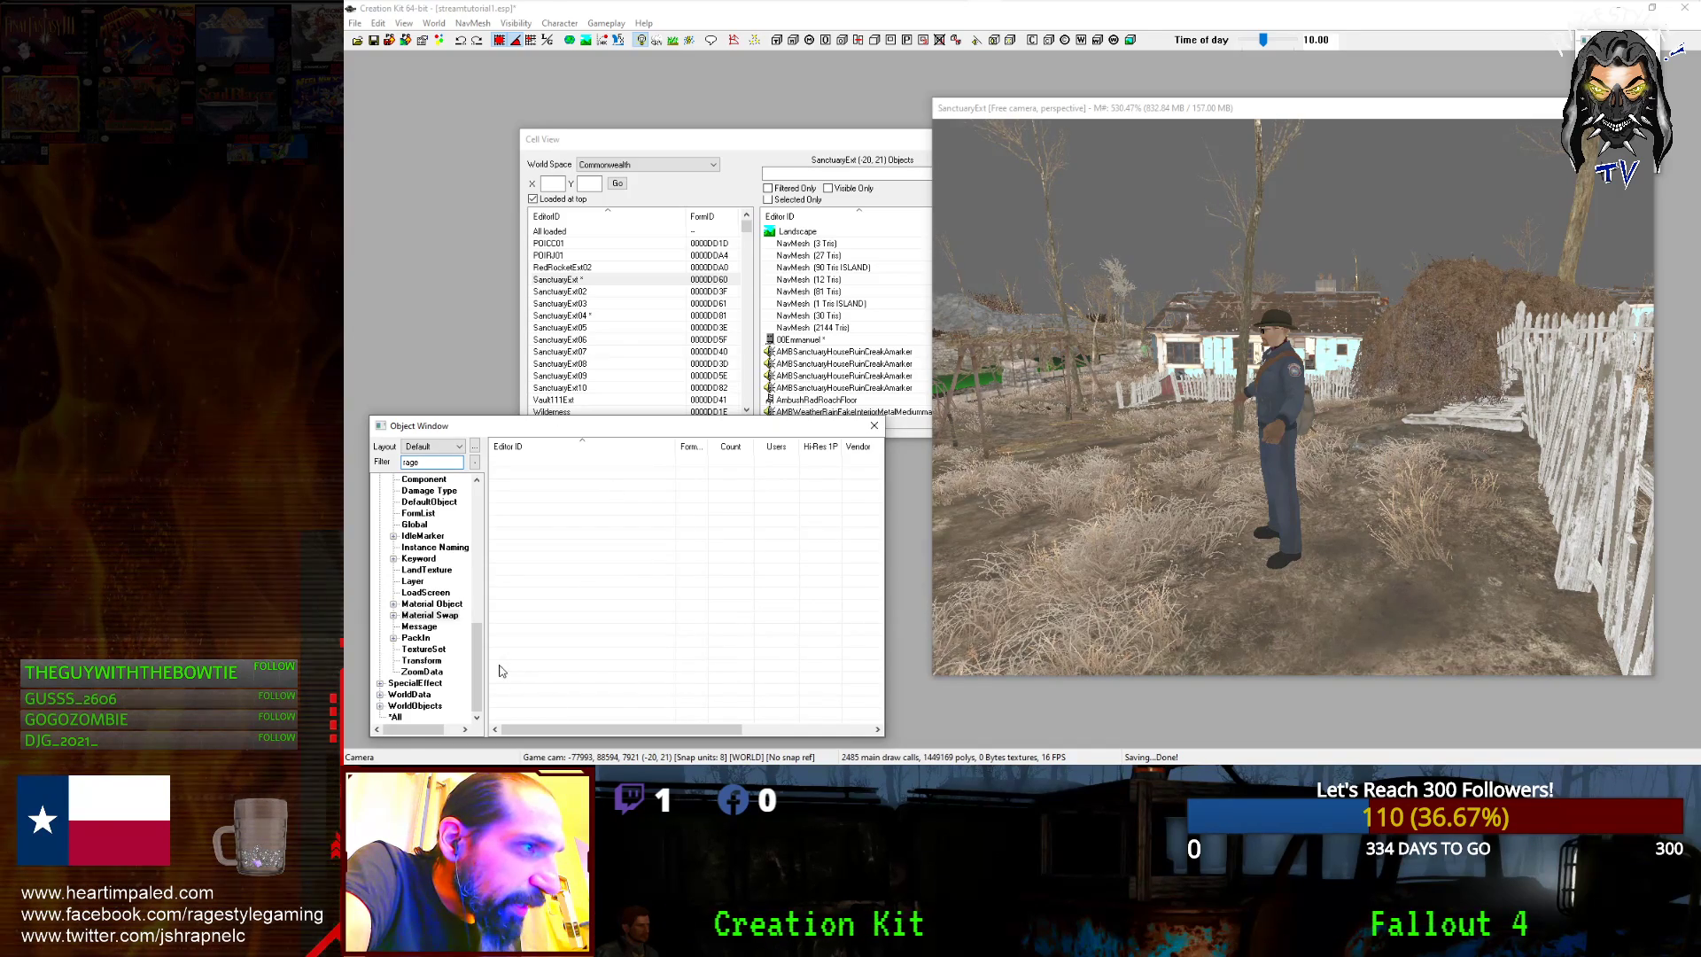
{"action": "scroll", "coordinate": [408, 486], "scroll_direction": "up", "scroll_amount": 15}
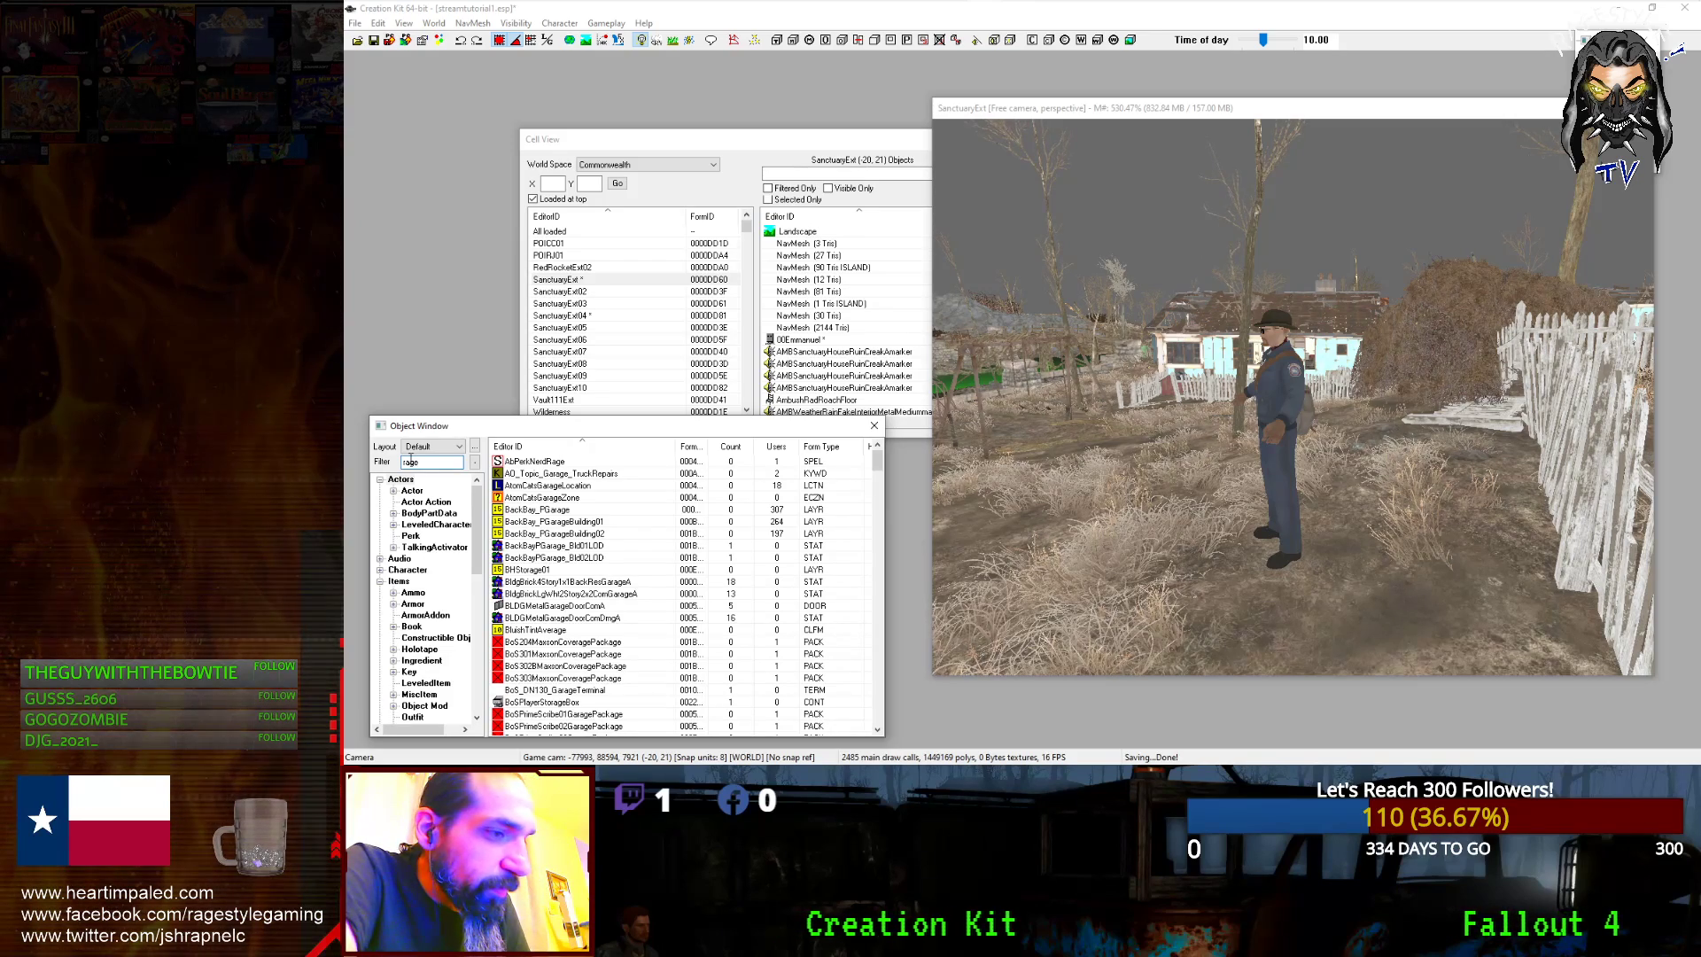
{"action": "type", "text": "style"}
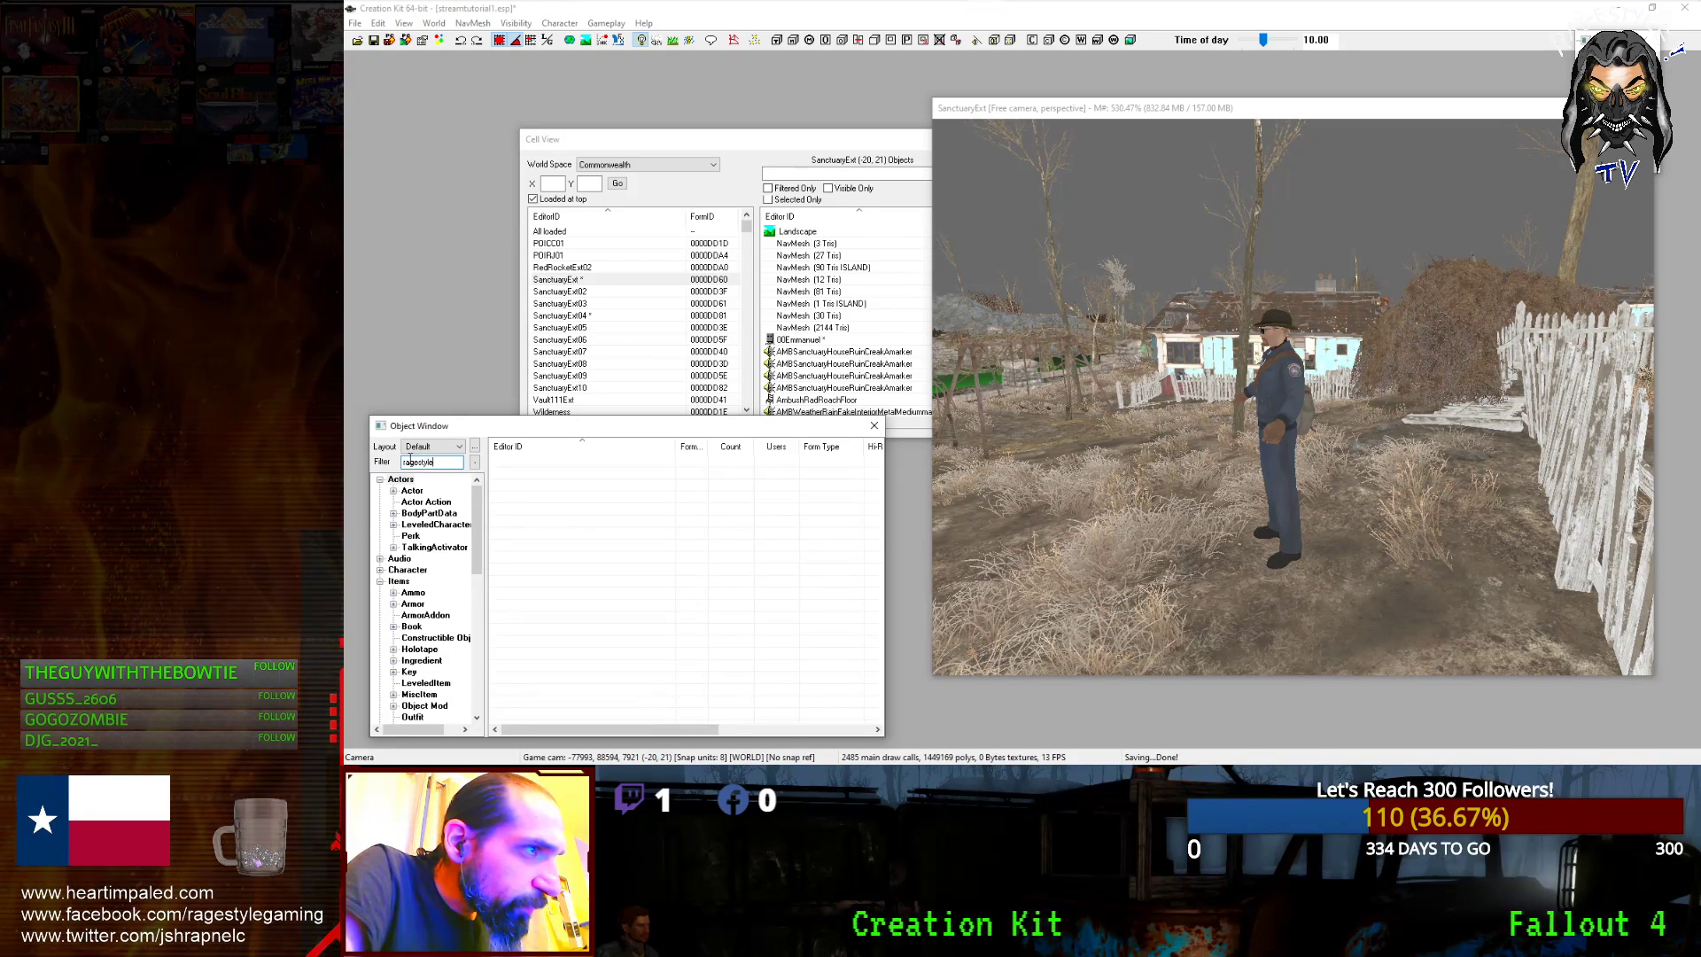
{"action": "double_click", "coordinate": [438, 462]}
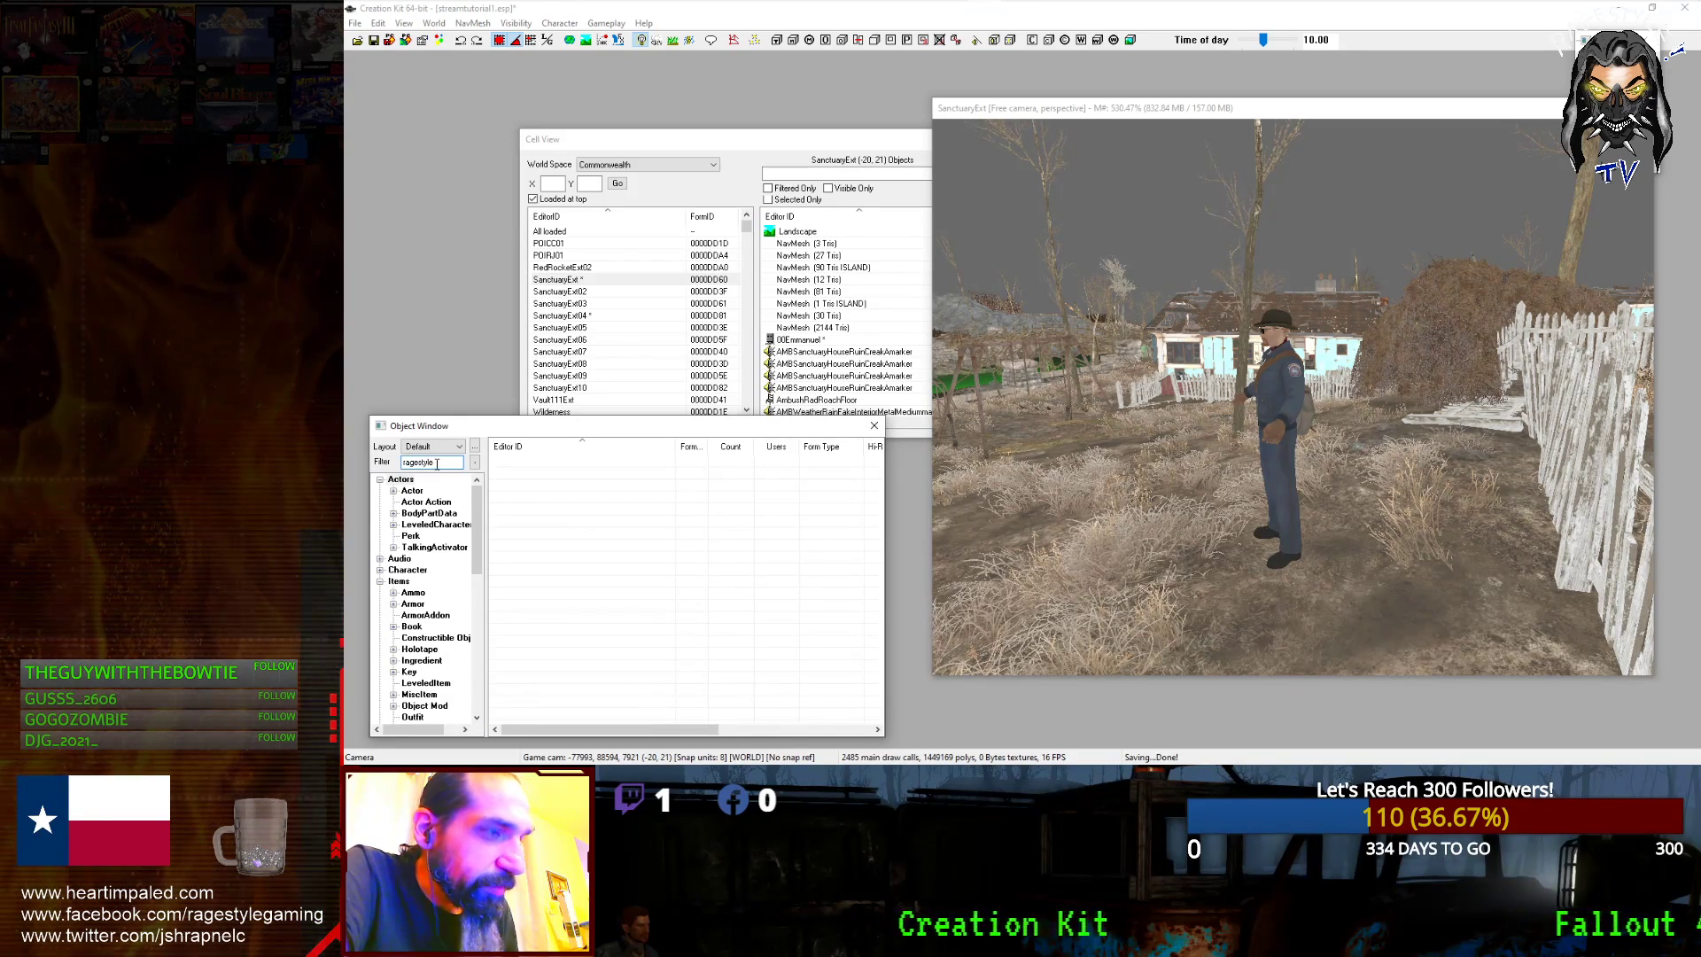
{"action": "type", "text": "banda"}
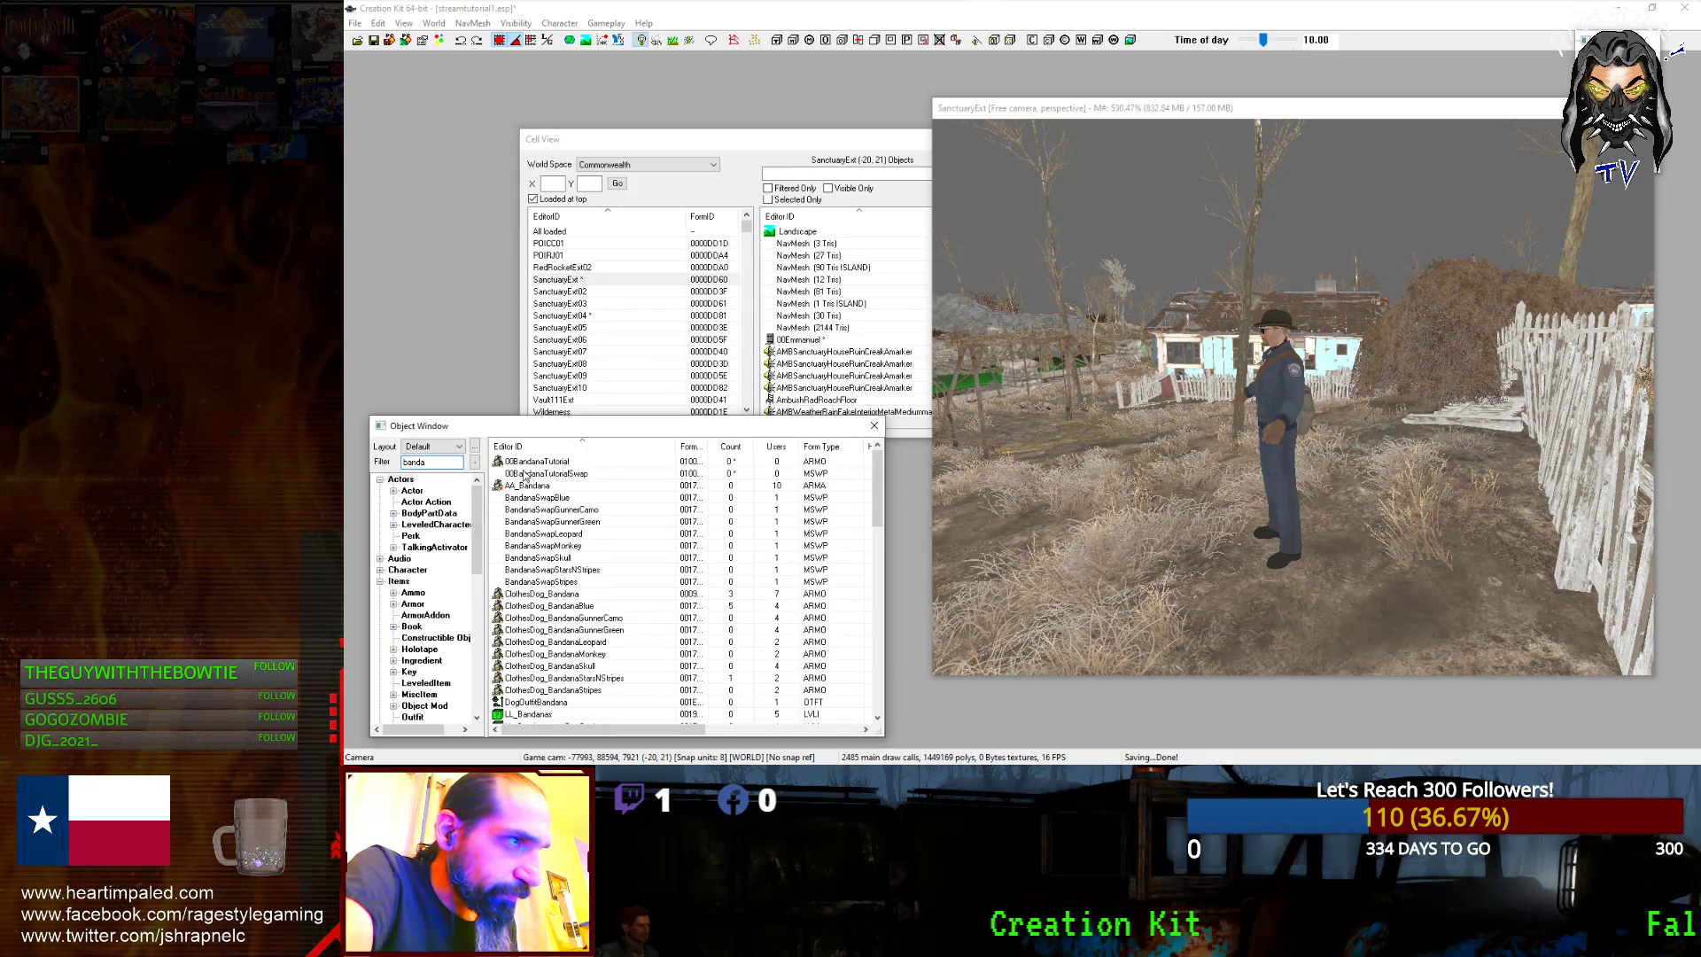
- Open the object template of the 00BandanaTutorial armor and filter its properties by pwMaterialSwaps
{"action": "left_click", "coordinate": [530, 466]}
{"action": "key", "text": "Return"}
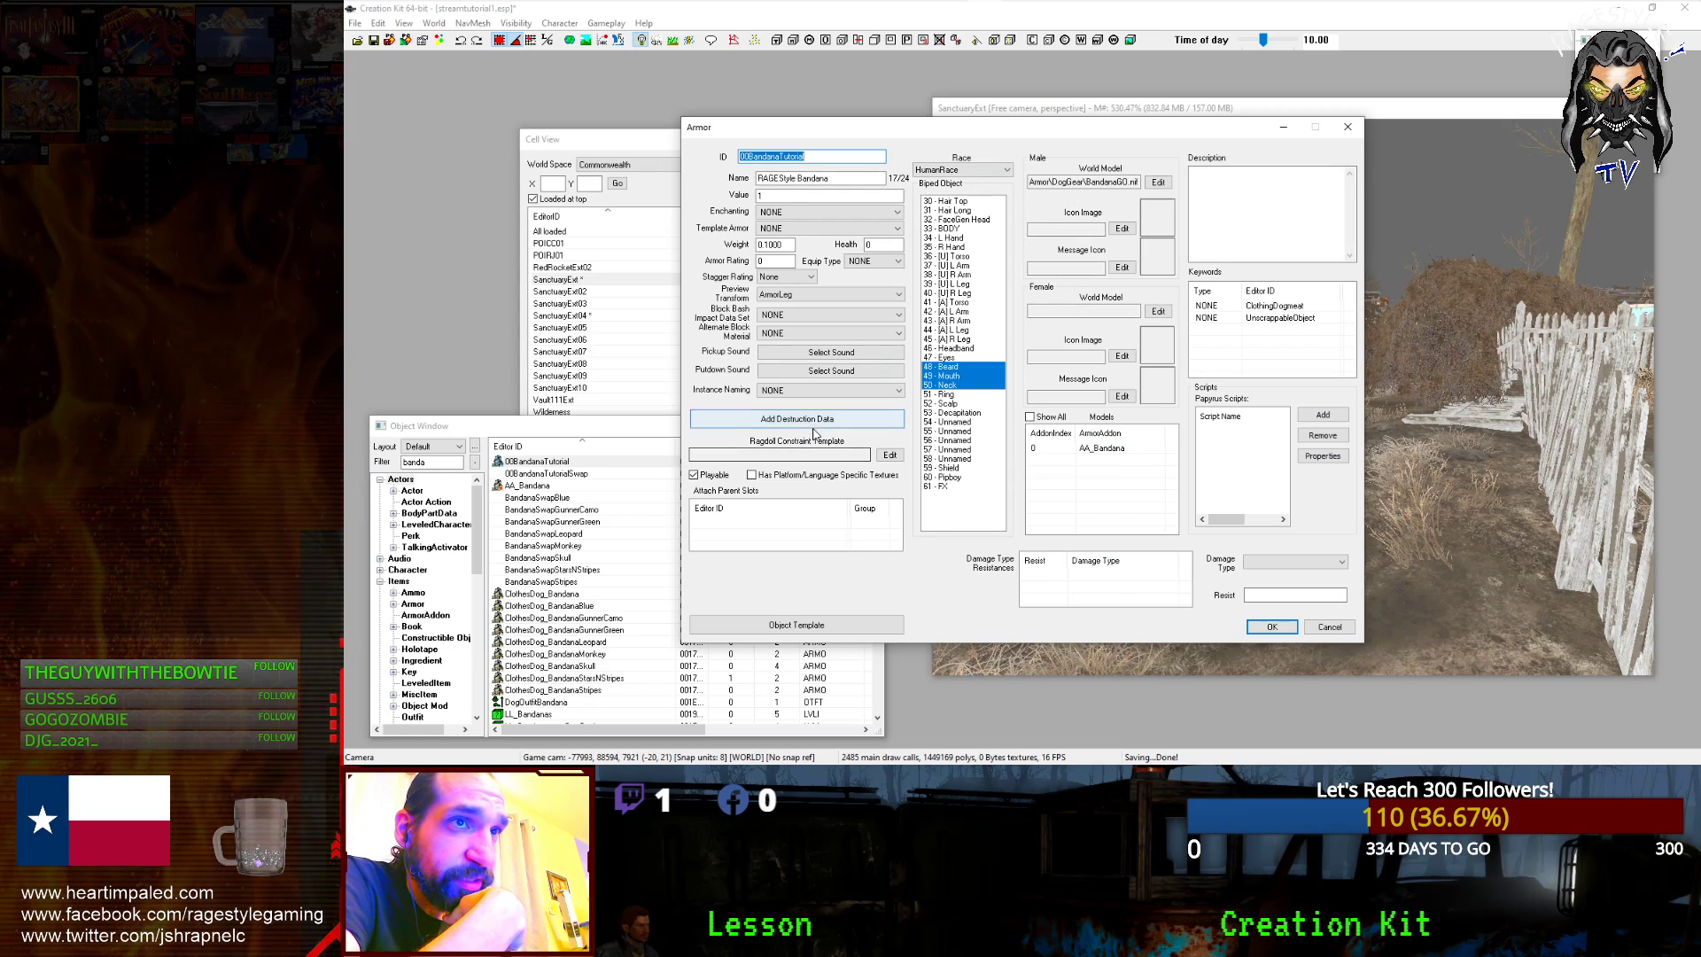
{"action": "left_click", "coordinate": [846, 627]}
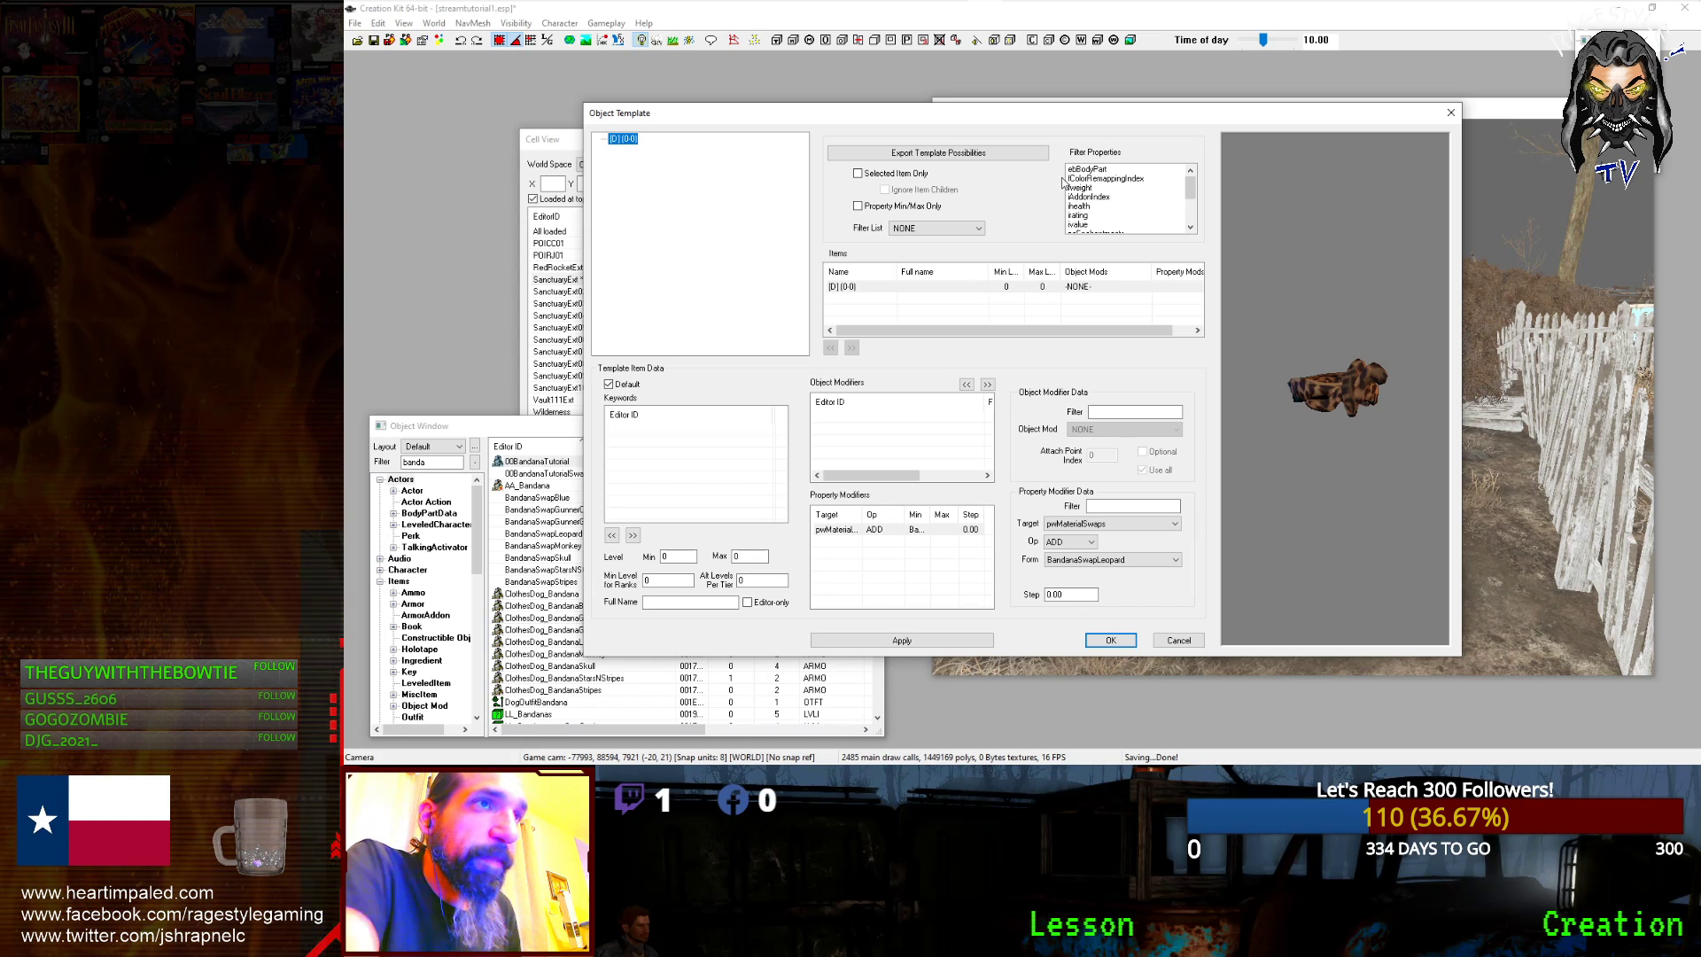
{"action": "left_click_drag", "start_coordinate": [1189, 199], "coordinate": [1191, 224]}
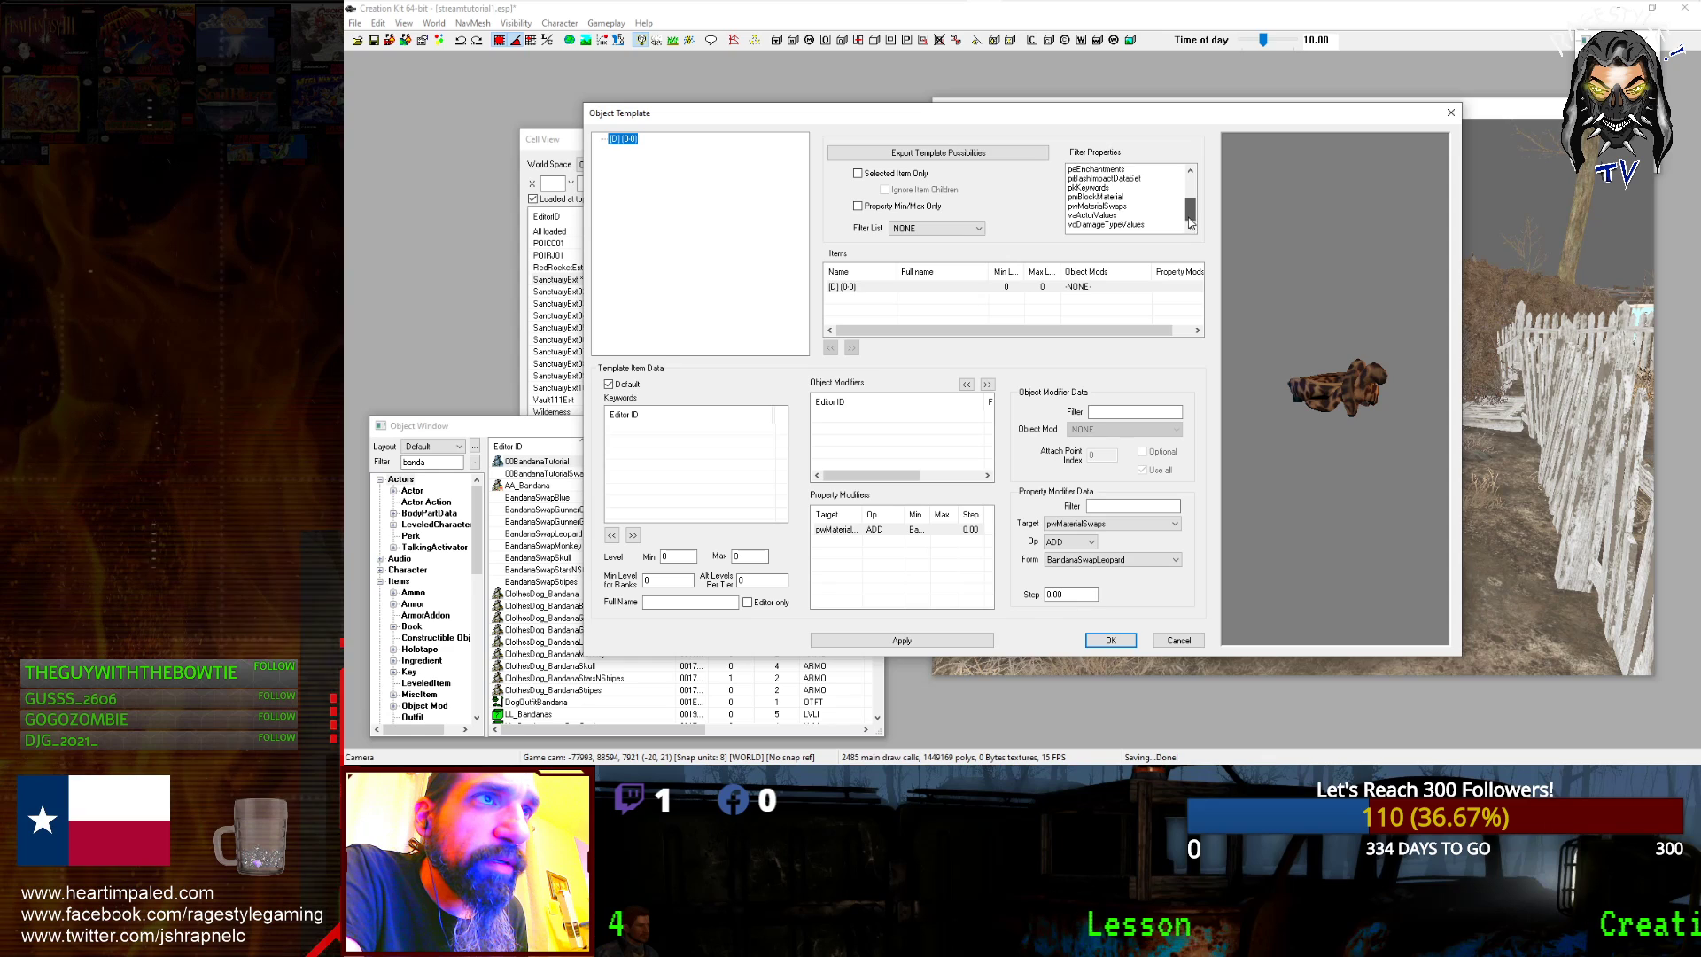
{"action": "left_click", "coordinate": [1120, 206]}
{"action": "left_click", "coordinate": [896, 286]}
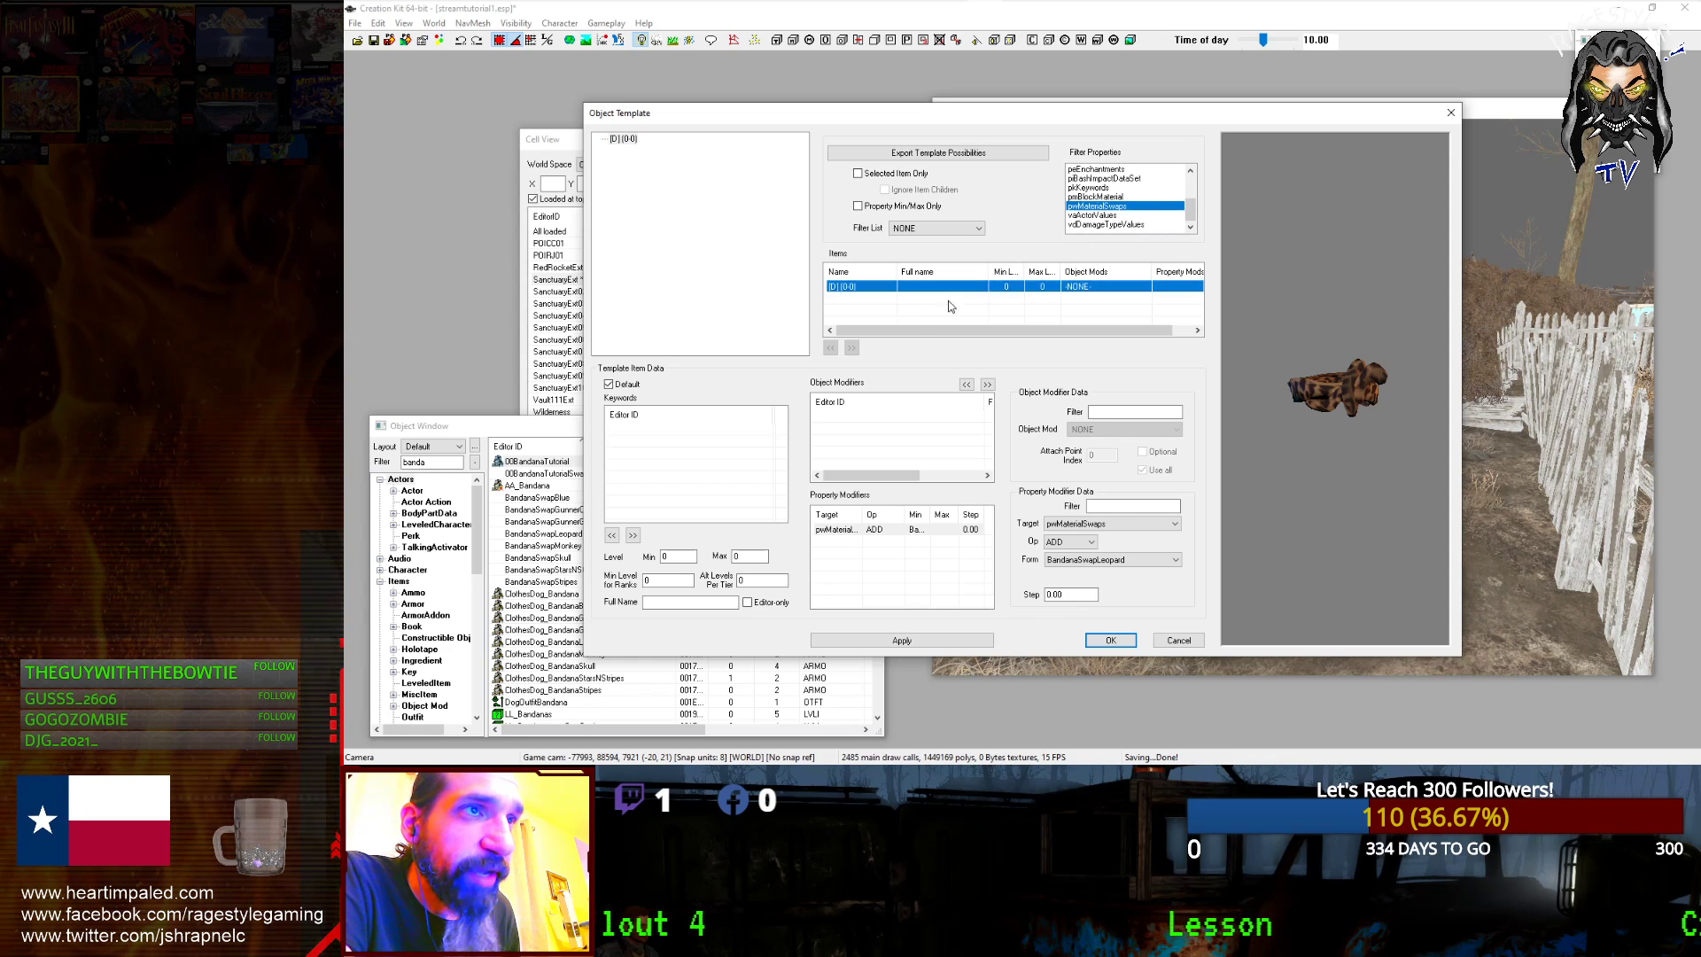
{"action": "left_click_drag", "start_coordinate": [1356, 401], "coordinate": [1359, 381]}
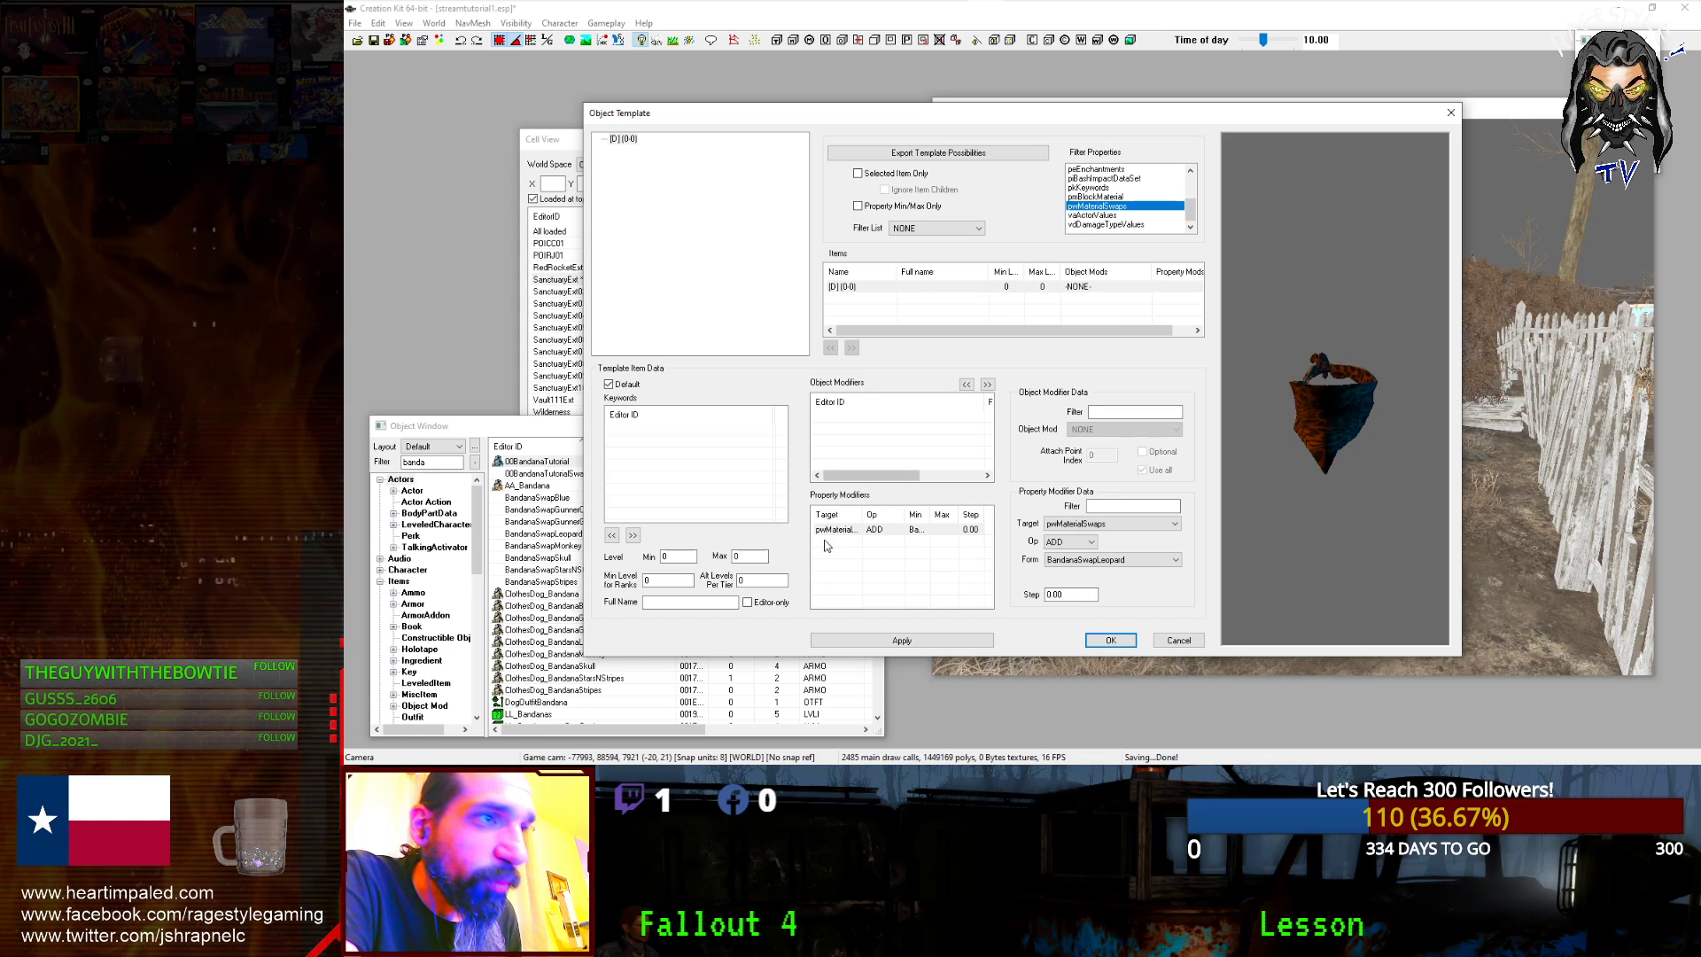
- Set the form of the template's pwMaterialSwaps property modifier to 00BandanaTutorialSwap and accept the object template
{"action": "left_click", "coordinate": [853, 530]}
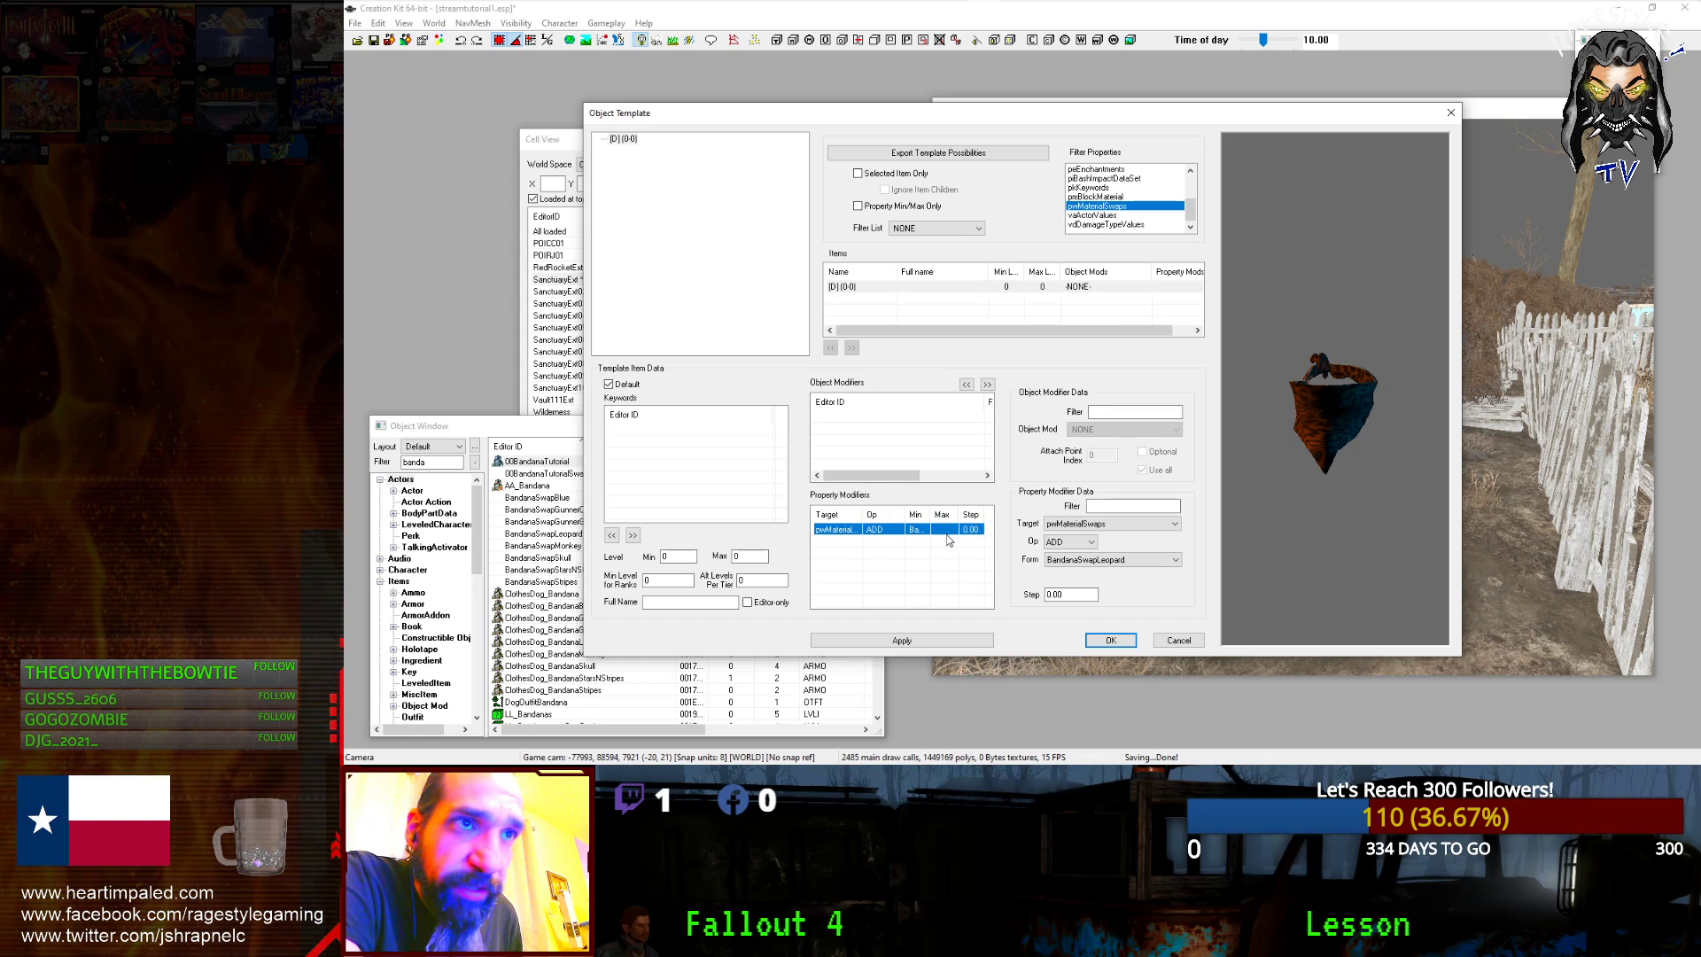
{"action": "left_click", "coordinate": [1084, 560]}
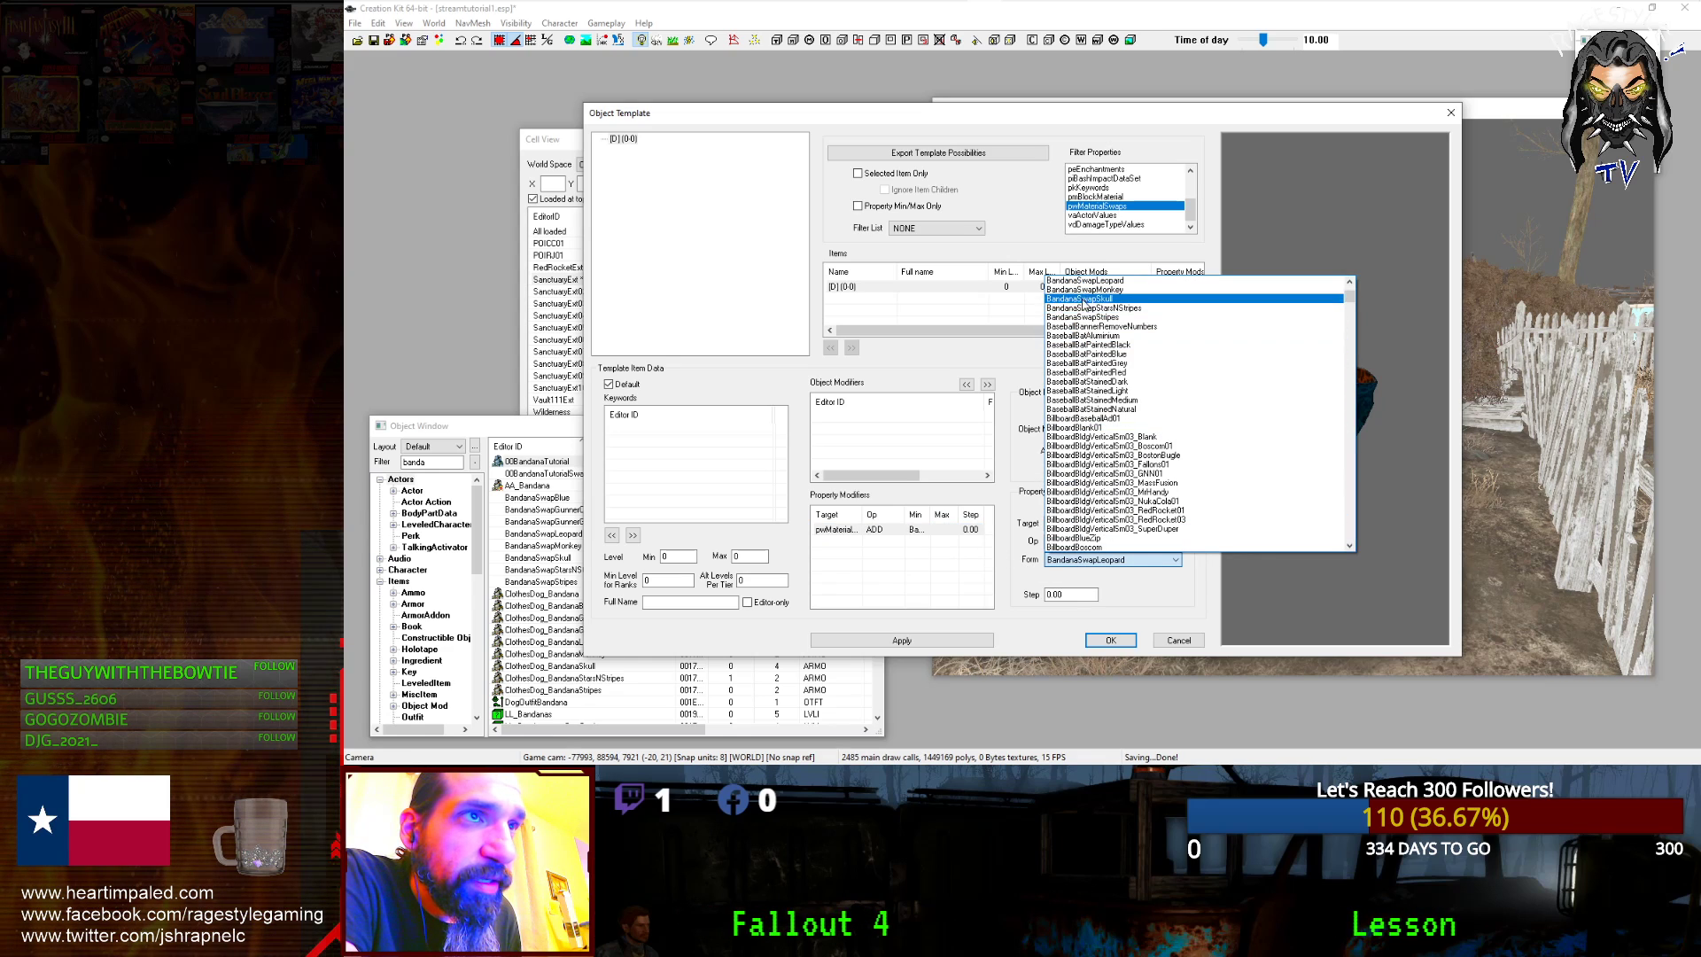
{"action": "scroll", "coordinate": [1088, 306], "scroll_direction": "up", "scroll_amount": 5}
{"action": "scroll", "coordinate": [1088, 306], "scroll_direction": "up", "scroll_amount": 4}
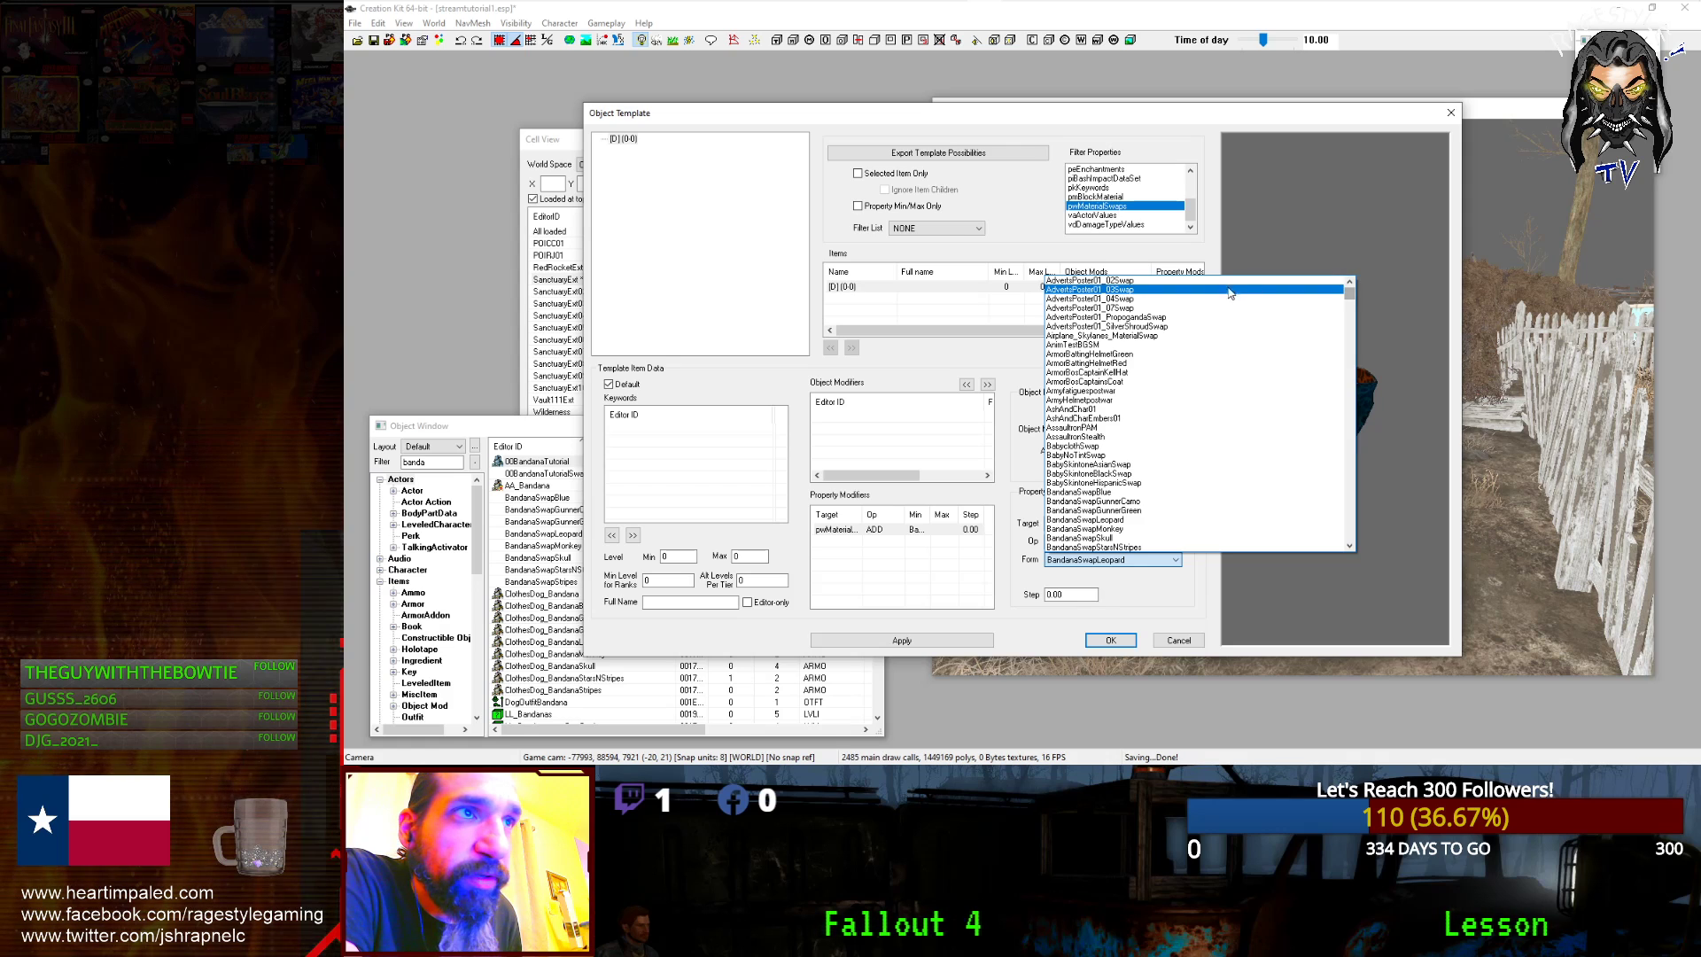
{"action": "scroll", "coordinate": [1228, 293], "scroll_direction": "up", "scroll_amount": 1}
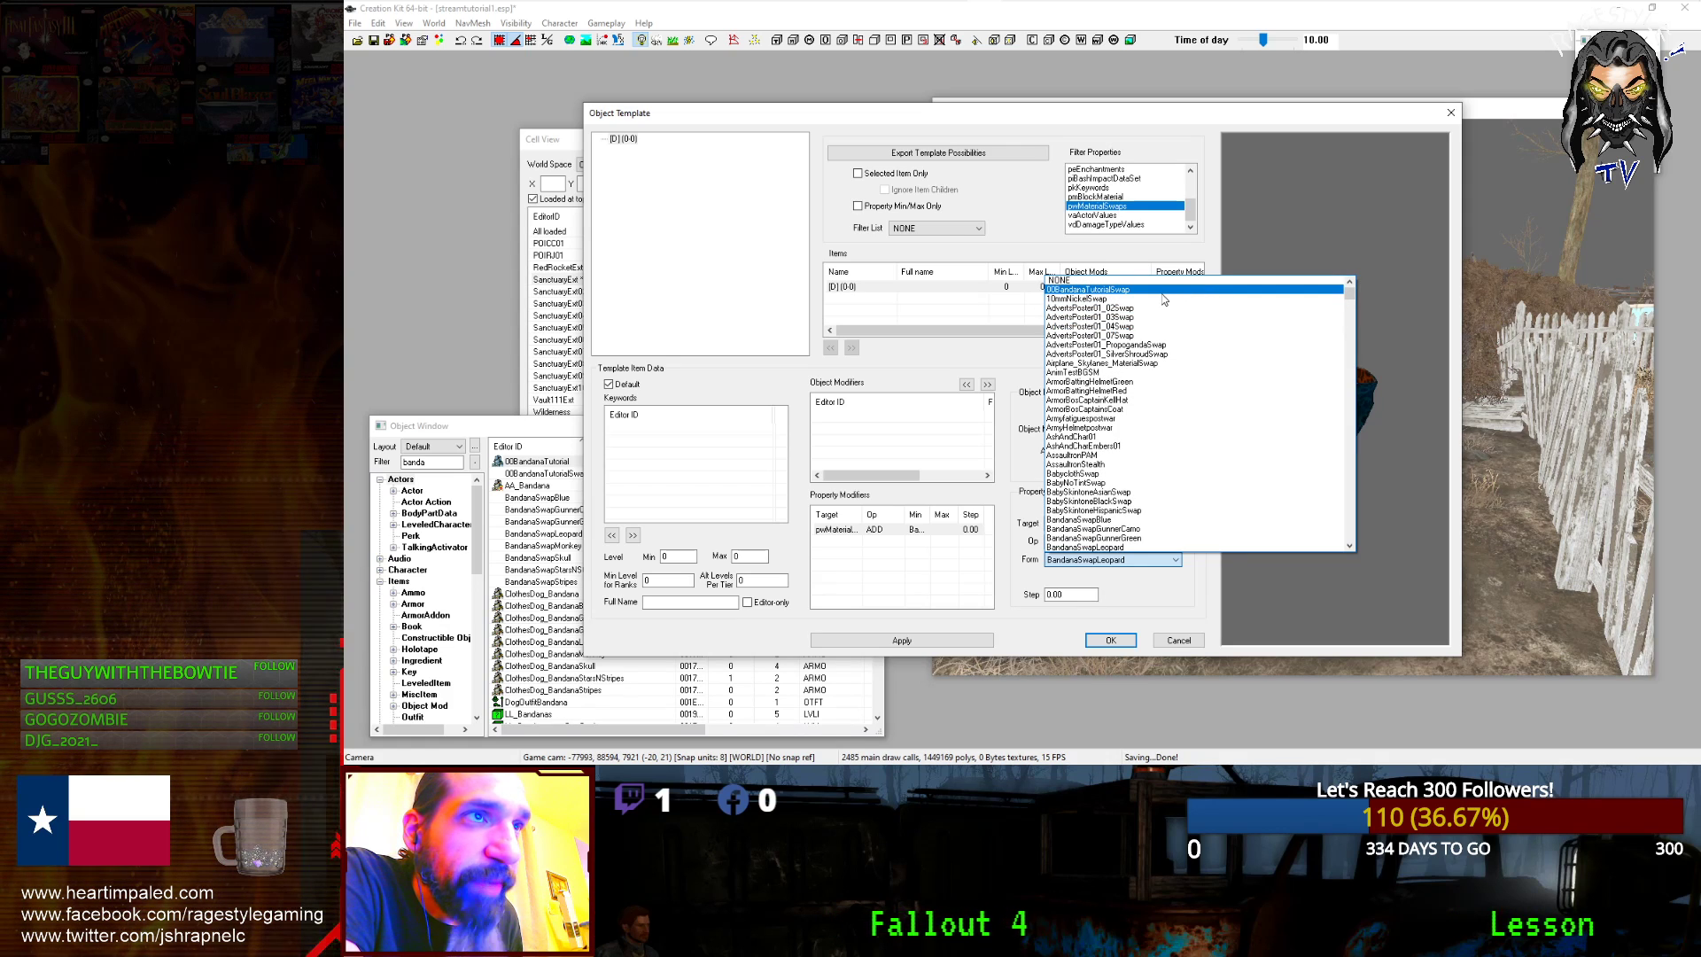
{"action": "left_click", "coordinate": [1163, 292]}
{"action": "left_click_drag", "start_coordinate": [1239, 466], "coordinate": [1267, 461]}
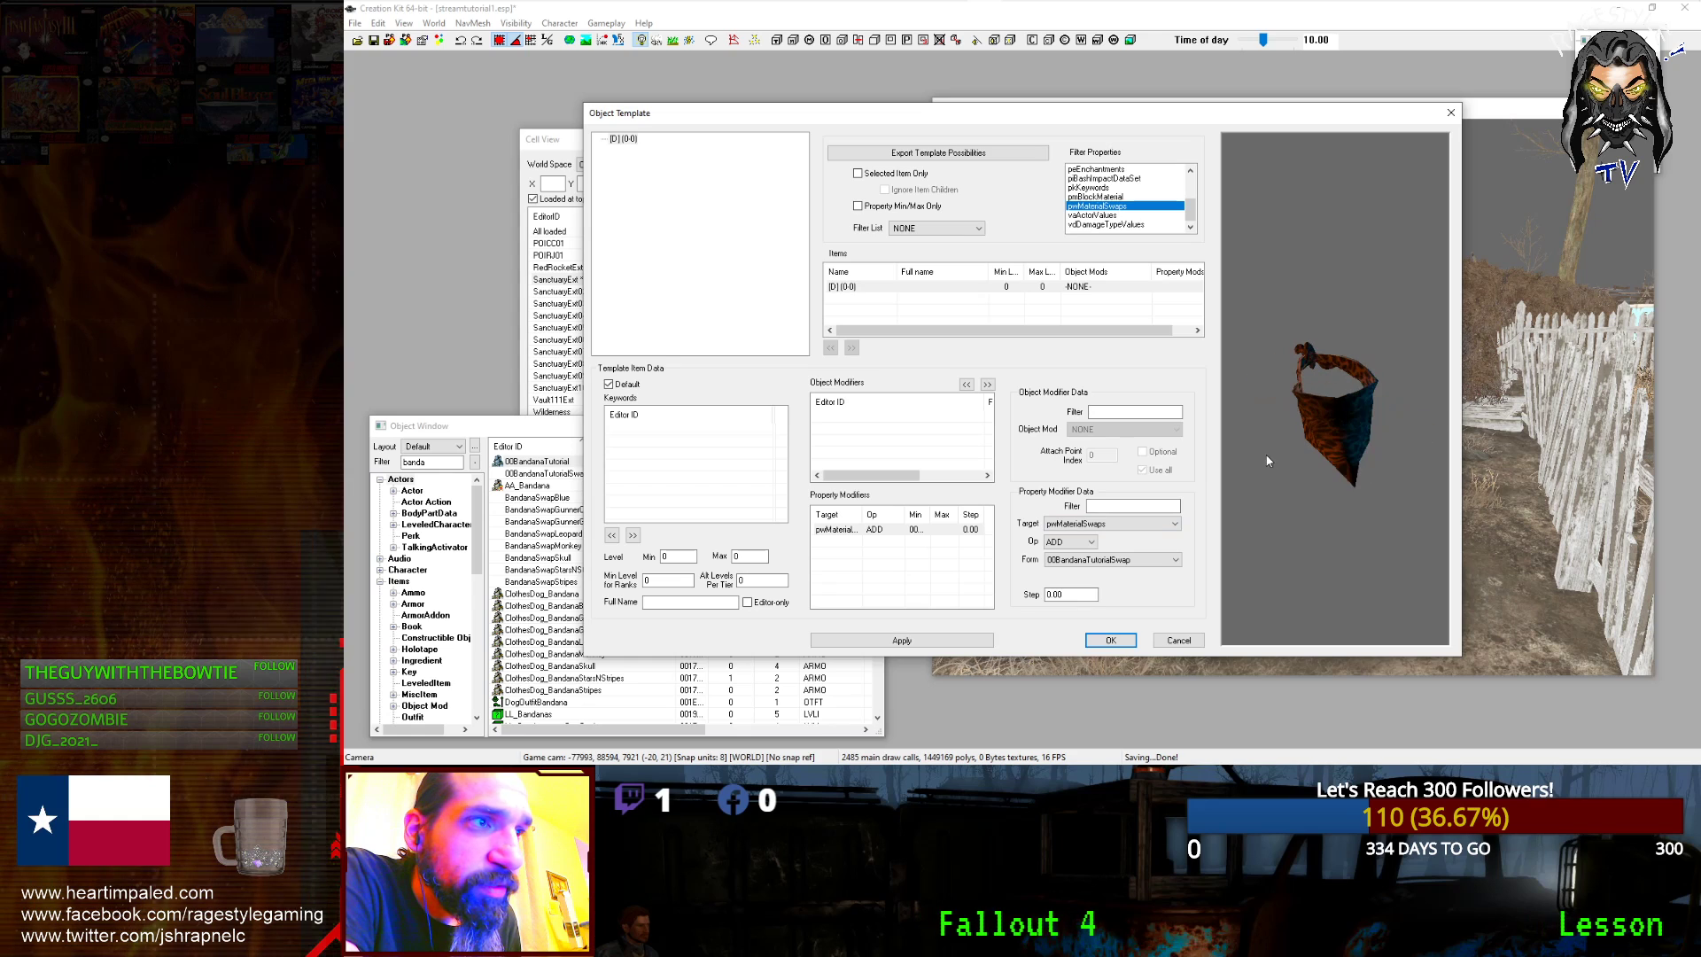
{"action": "left_click", "coordinate": [972, 530]}
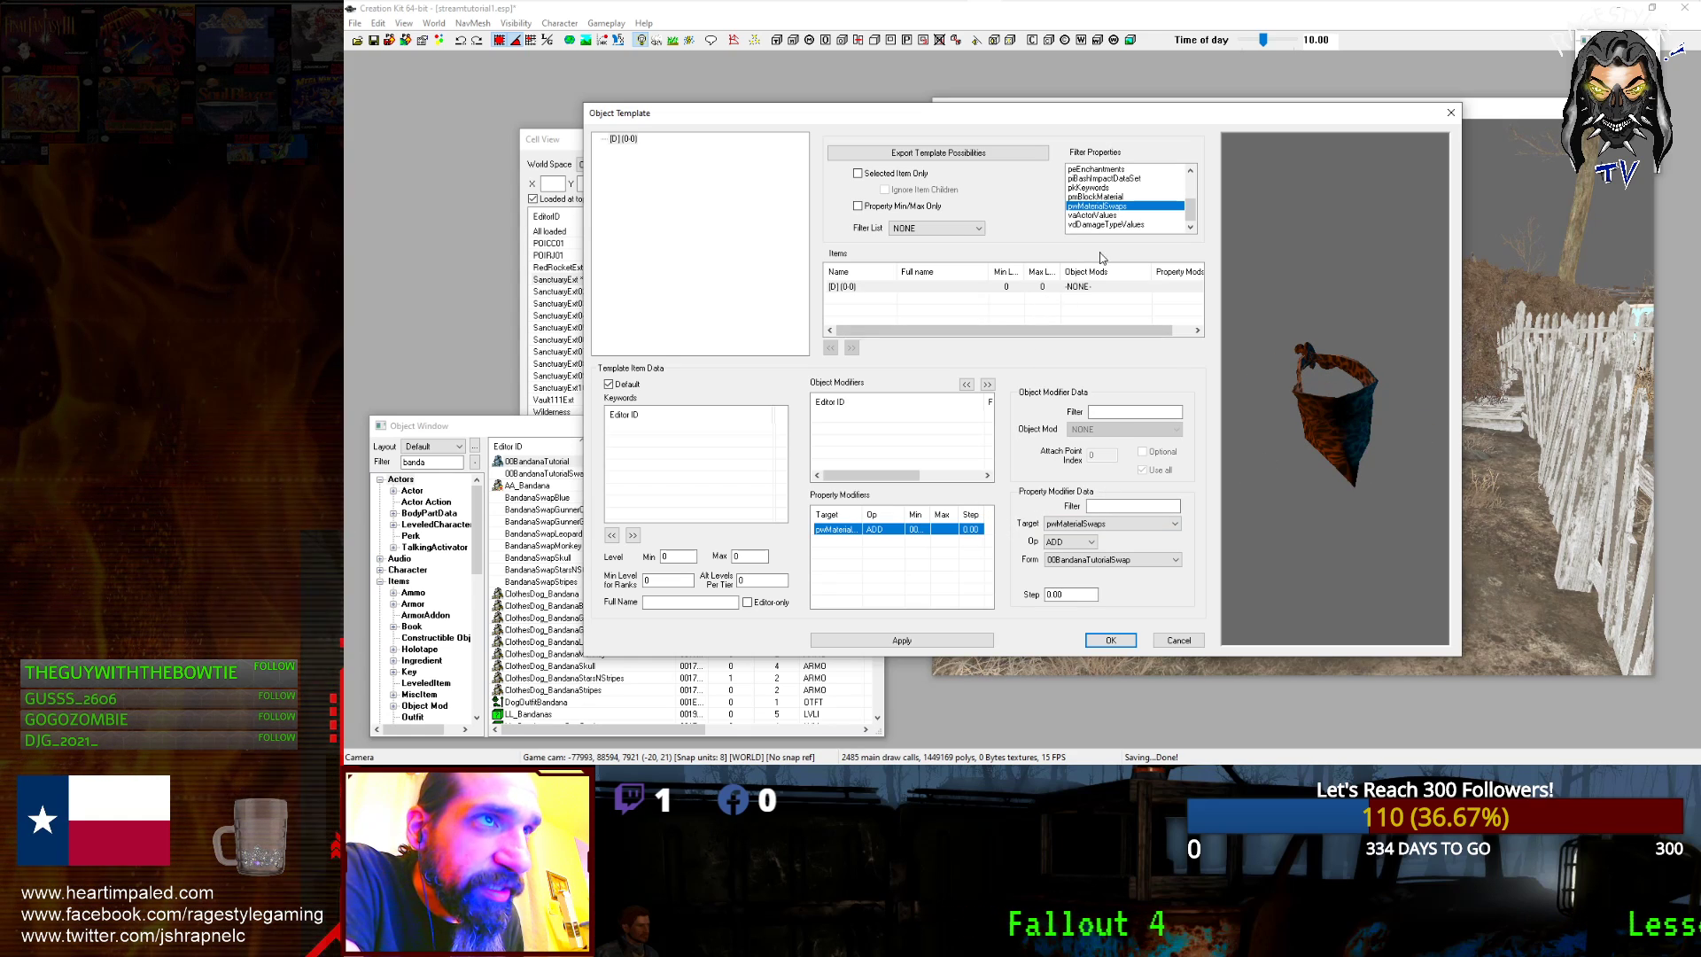
{"action": "left_click", "coordinate": [1115, 640]}
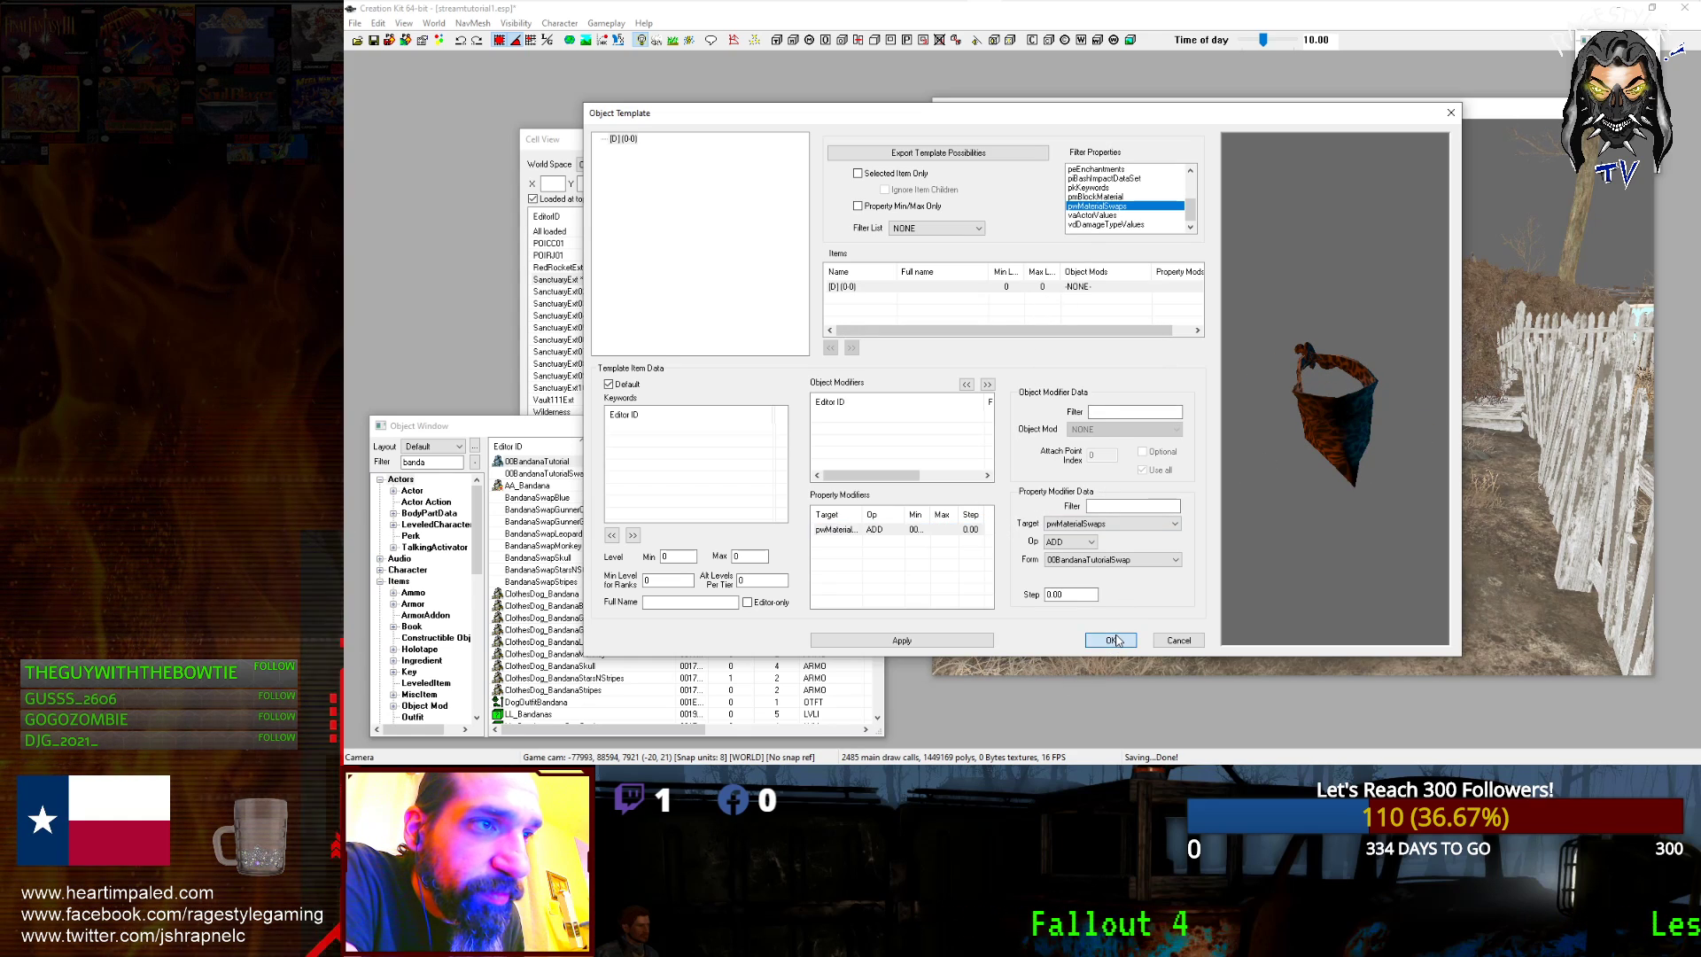
{"action": "left_click", "coordinate": [948, 643]}
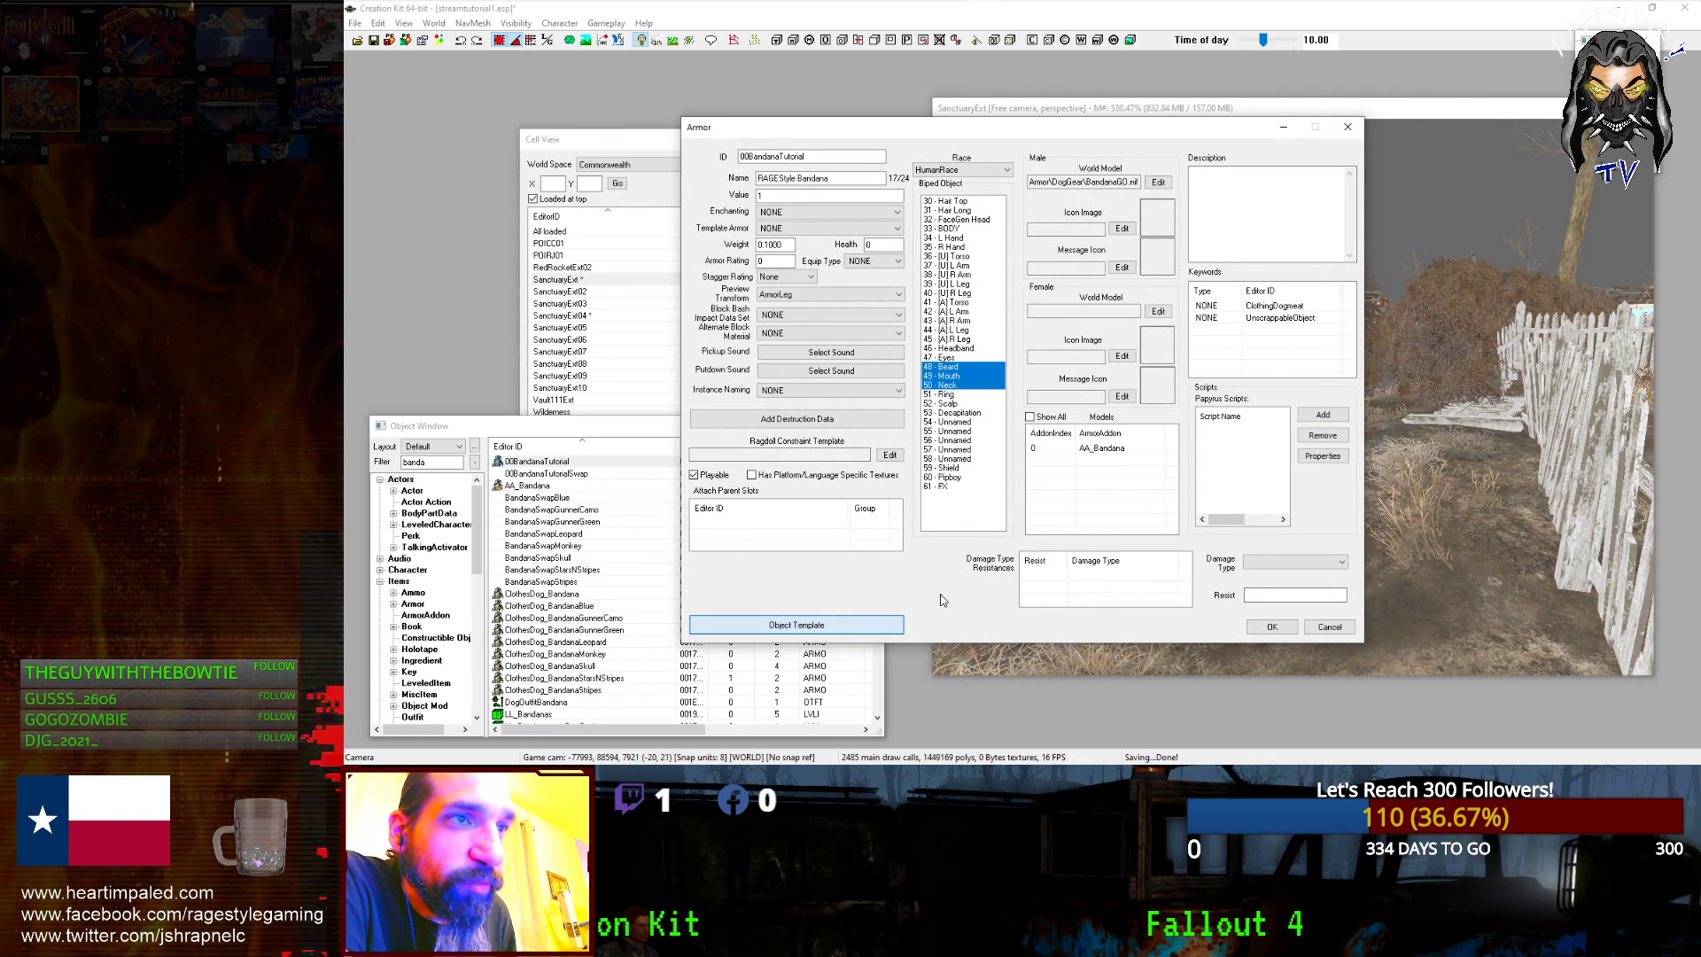
- Recheck the material swap modifier in the armor's object template, accept the armor and save the plugin
{"action": "left_click", "coordinate": [872, 625]}
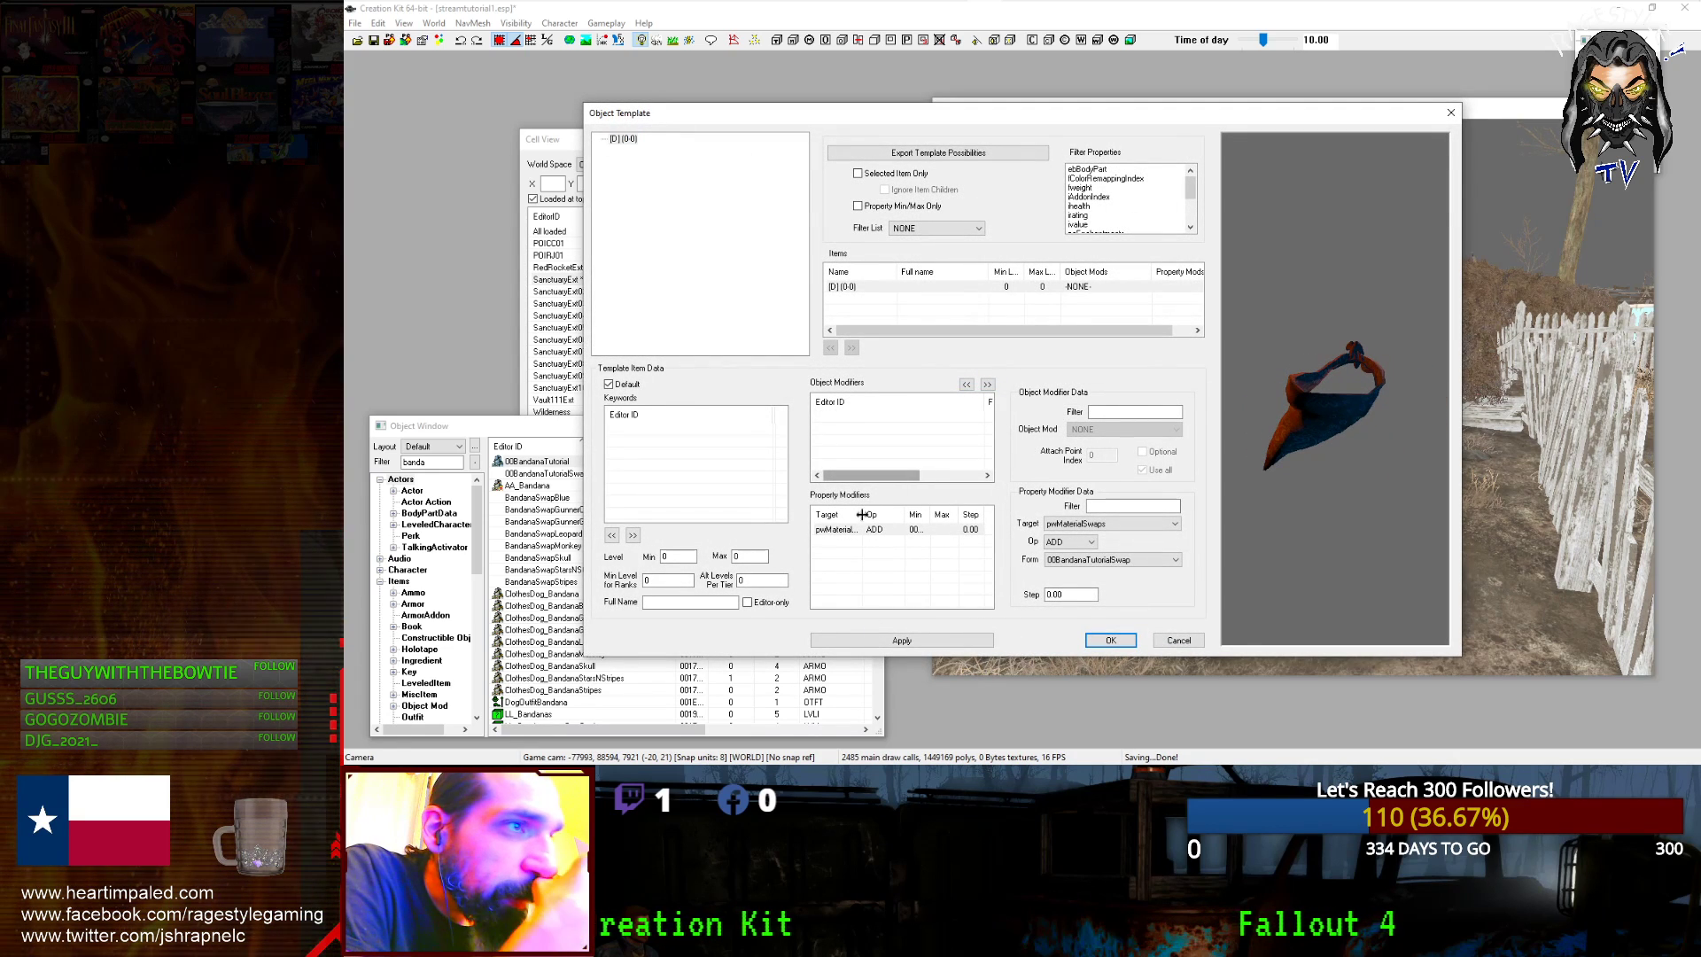
{"action": "left_click", "coordinate": [975, 530]}
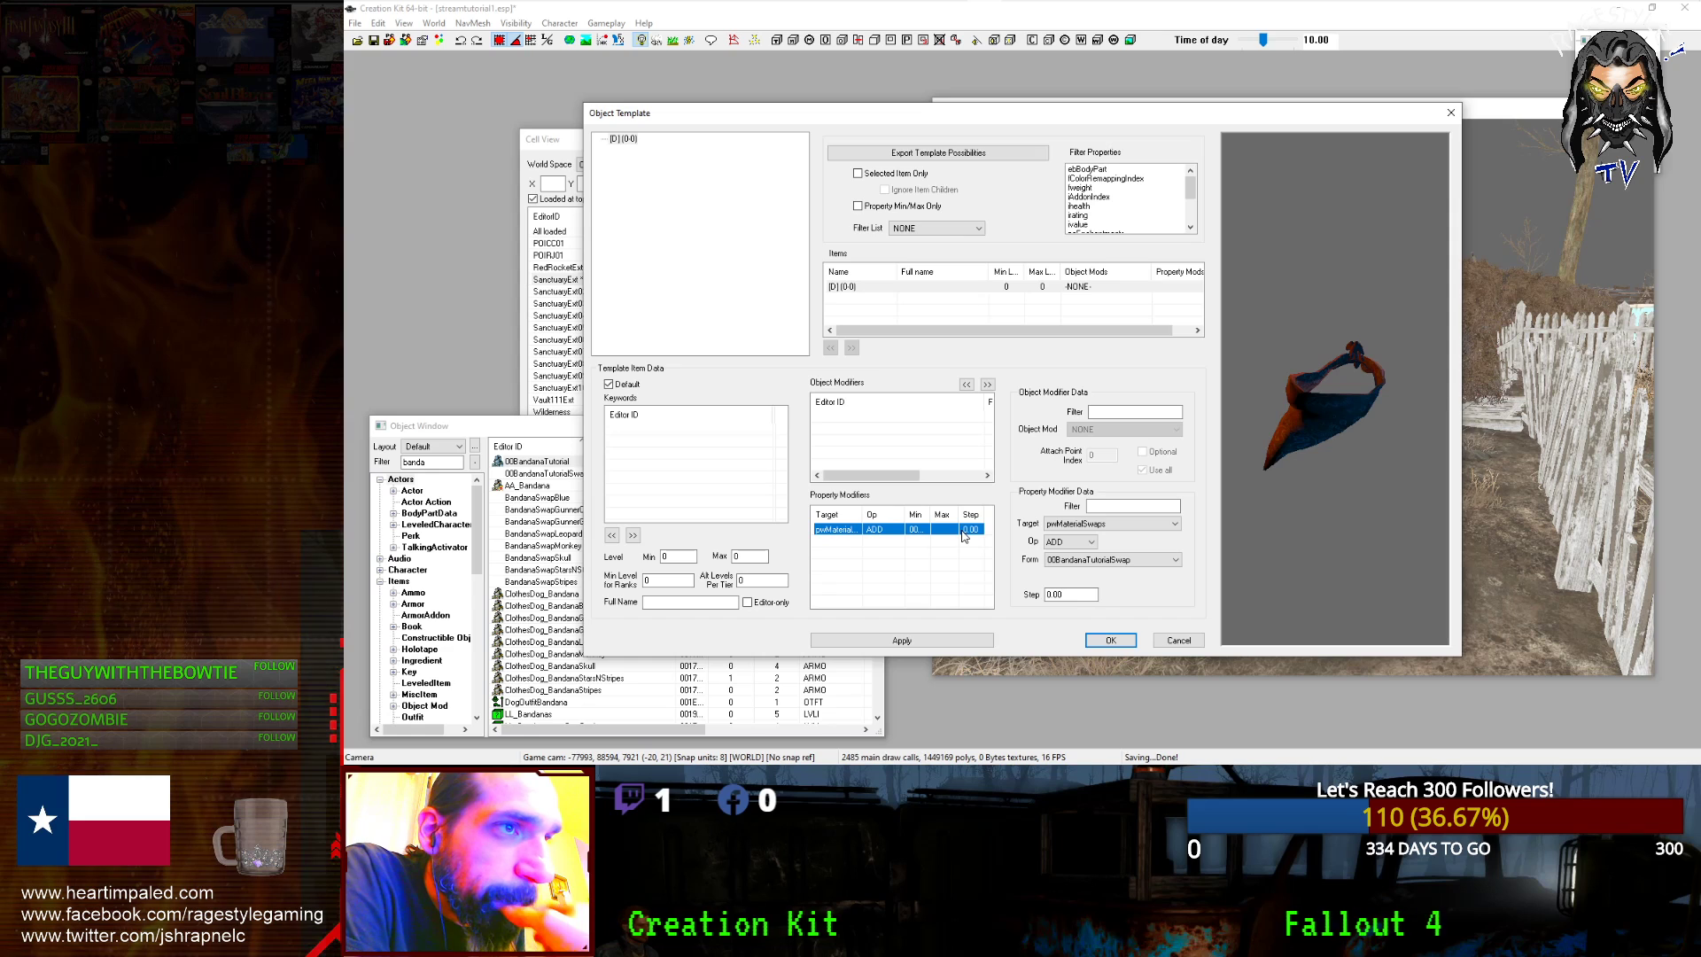
{"action": "left_click", "coordinate": [1112, 559]}
{"action": "left_click", "coordinate": [1068, 287]}
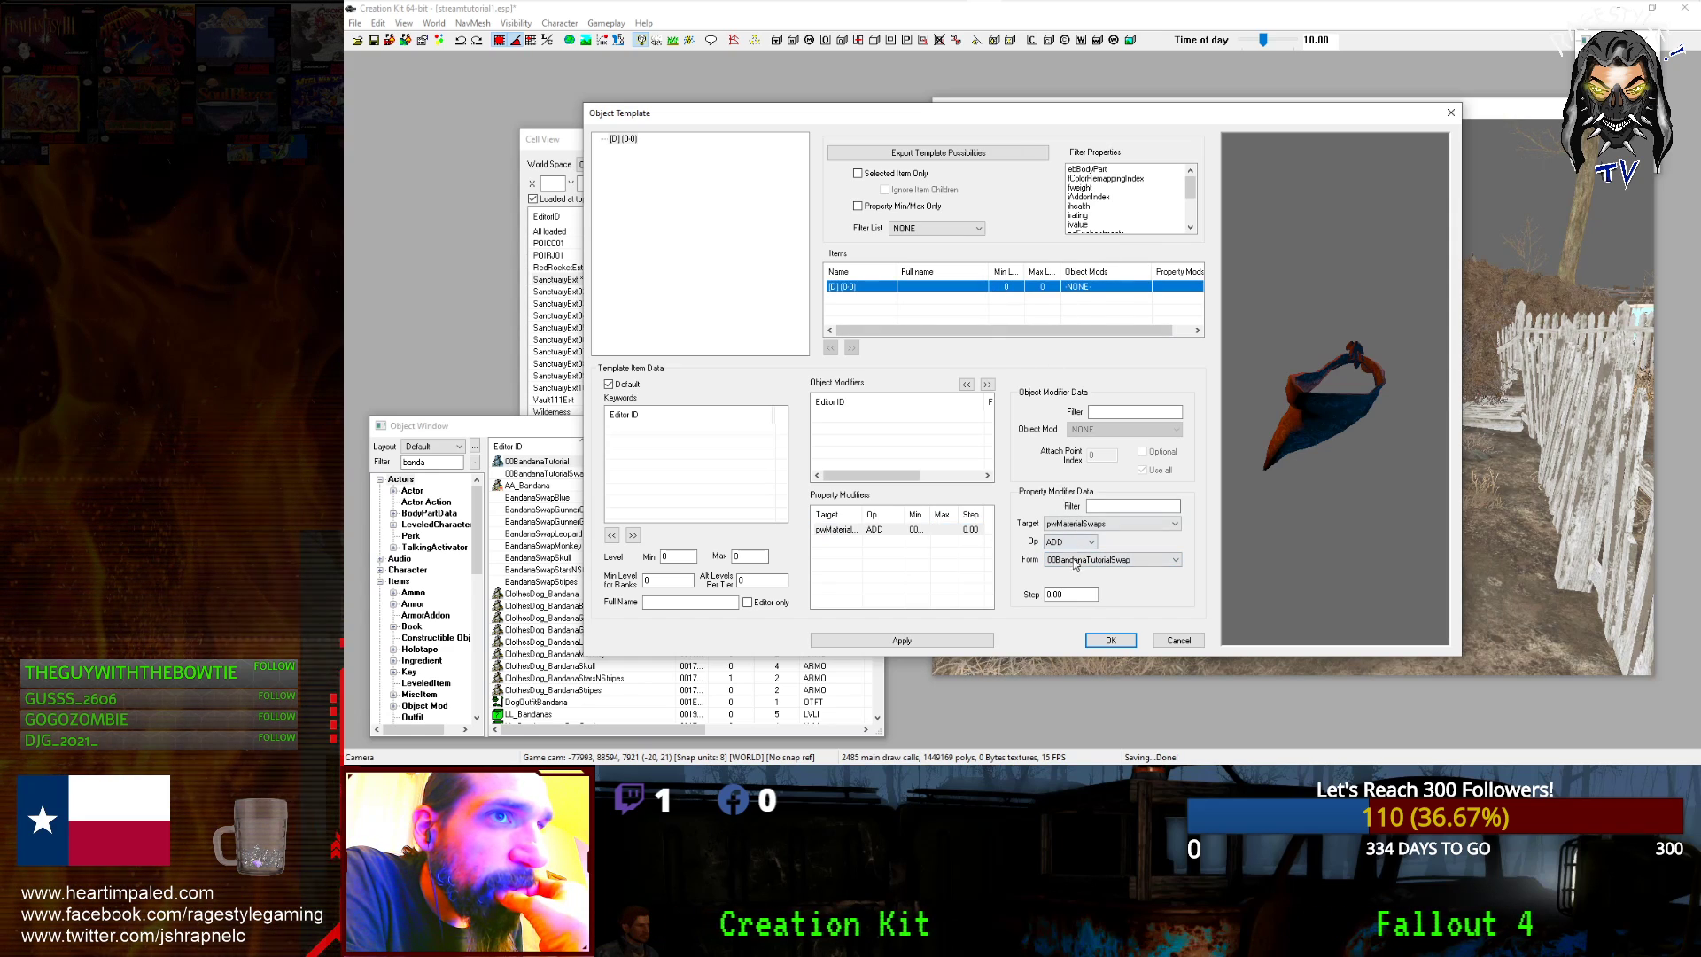
{"action": "left_click", "coordinate": [1110, 639]}
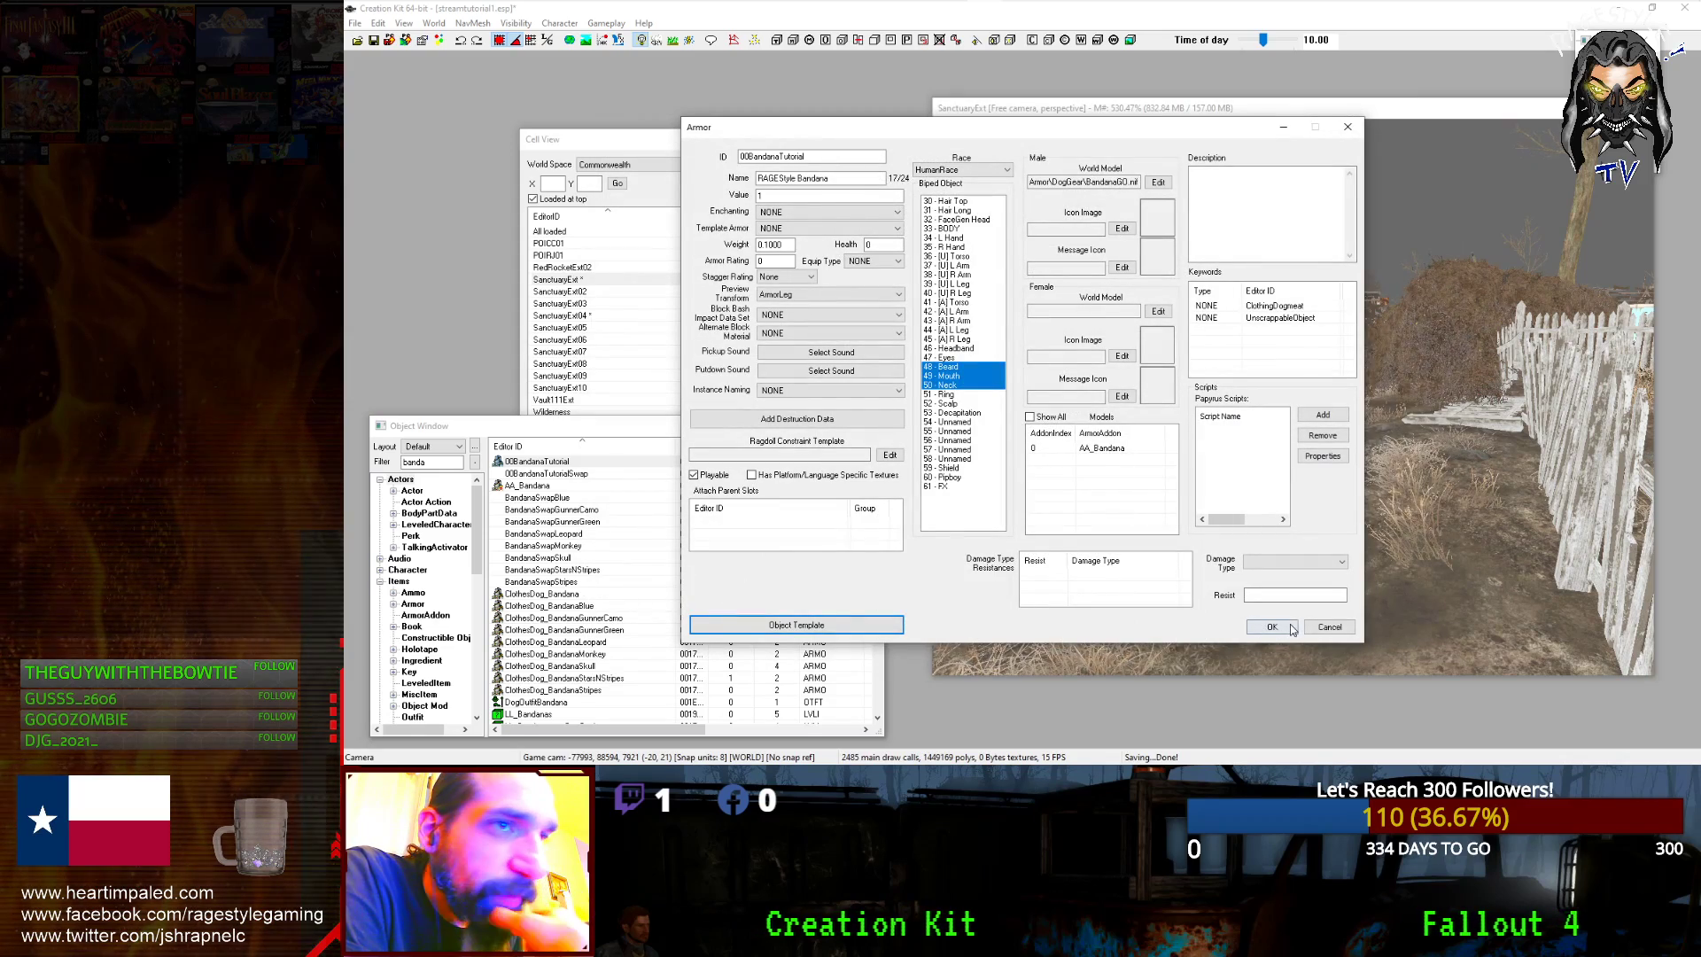
{"action": "left_click", "coordinate": [1271, 627]}
{"action": "key", "text": "ctrl+s"}
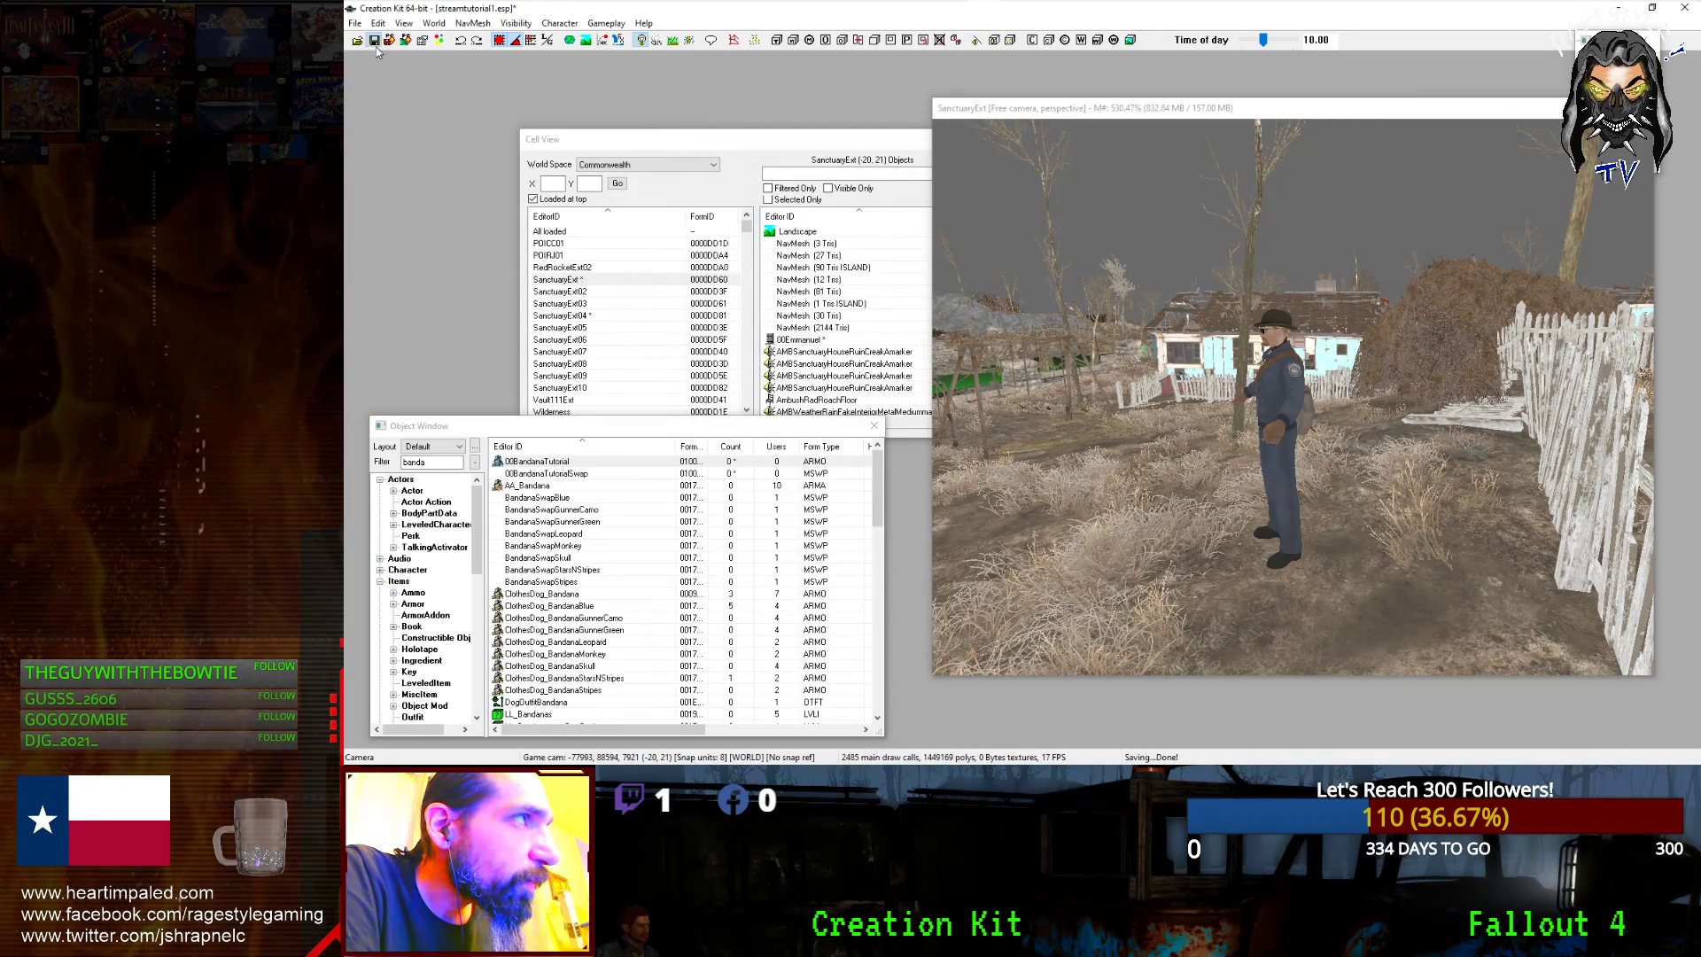
- Set the material swap of 00BandanaTutorial's male world model to 00BandanaTutorialSwap, accept the armor and save the plugin
{"action": "left_click", "coordinate": [555, 486]}
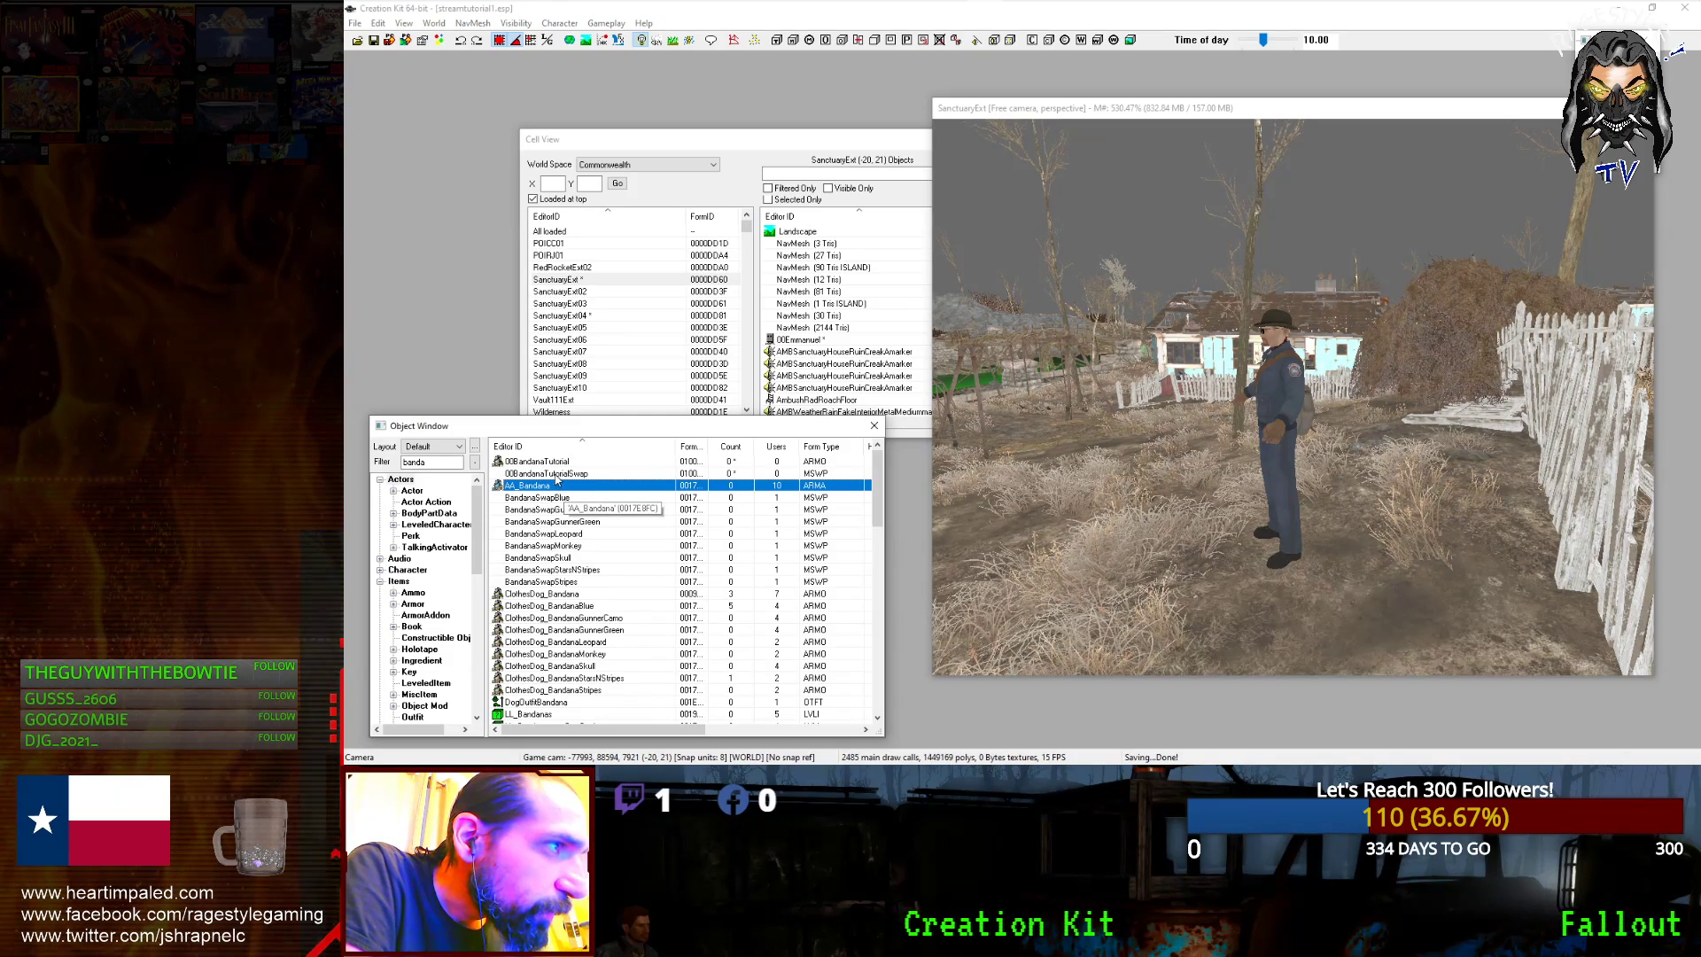
{"action": "left_click", "coordinate": [564, 463]}
{"action": "double_click", "coordinate": [564, 462]}
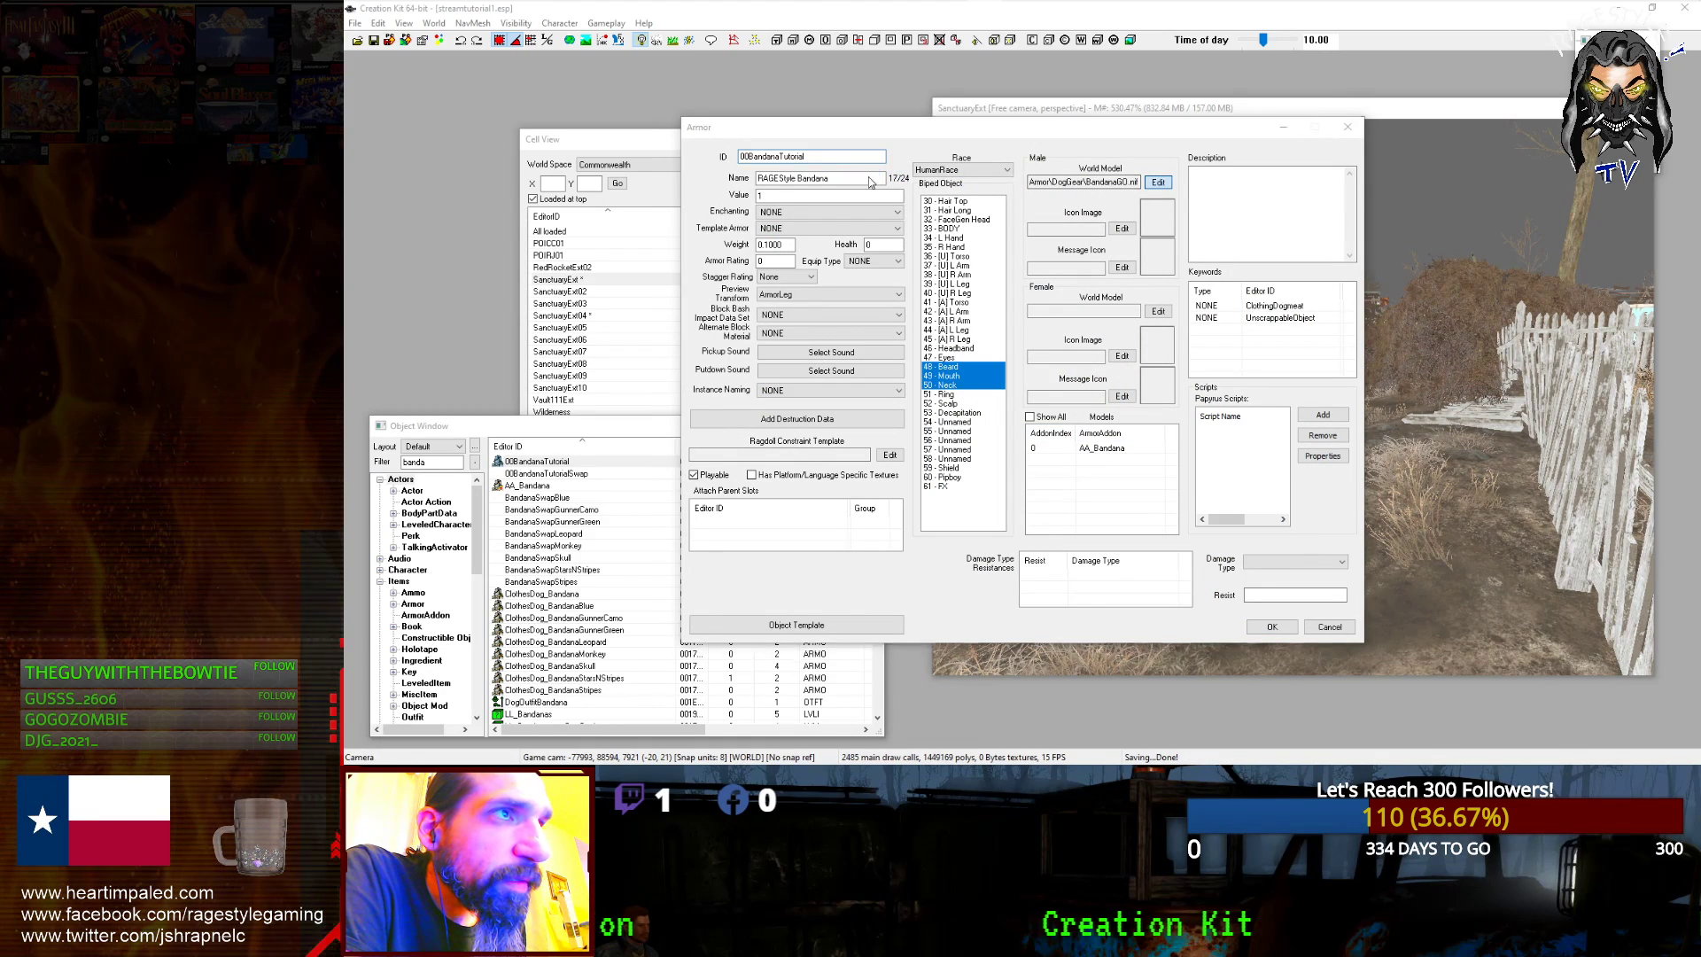
{"action": "left_click", "coordinate": [858, 175]}
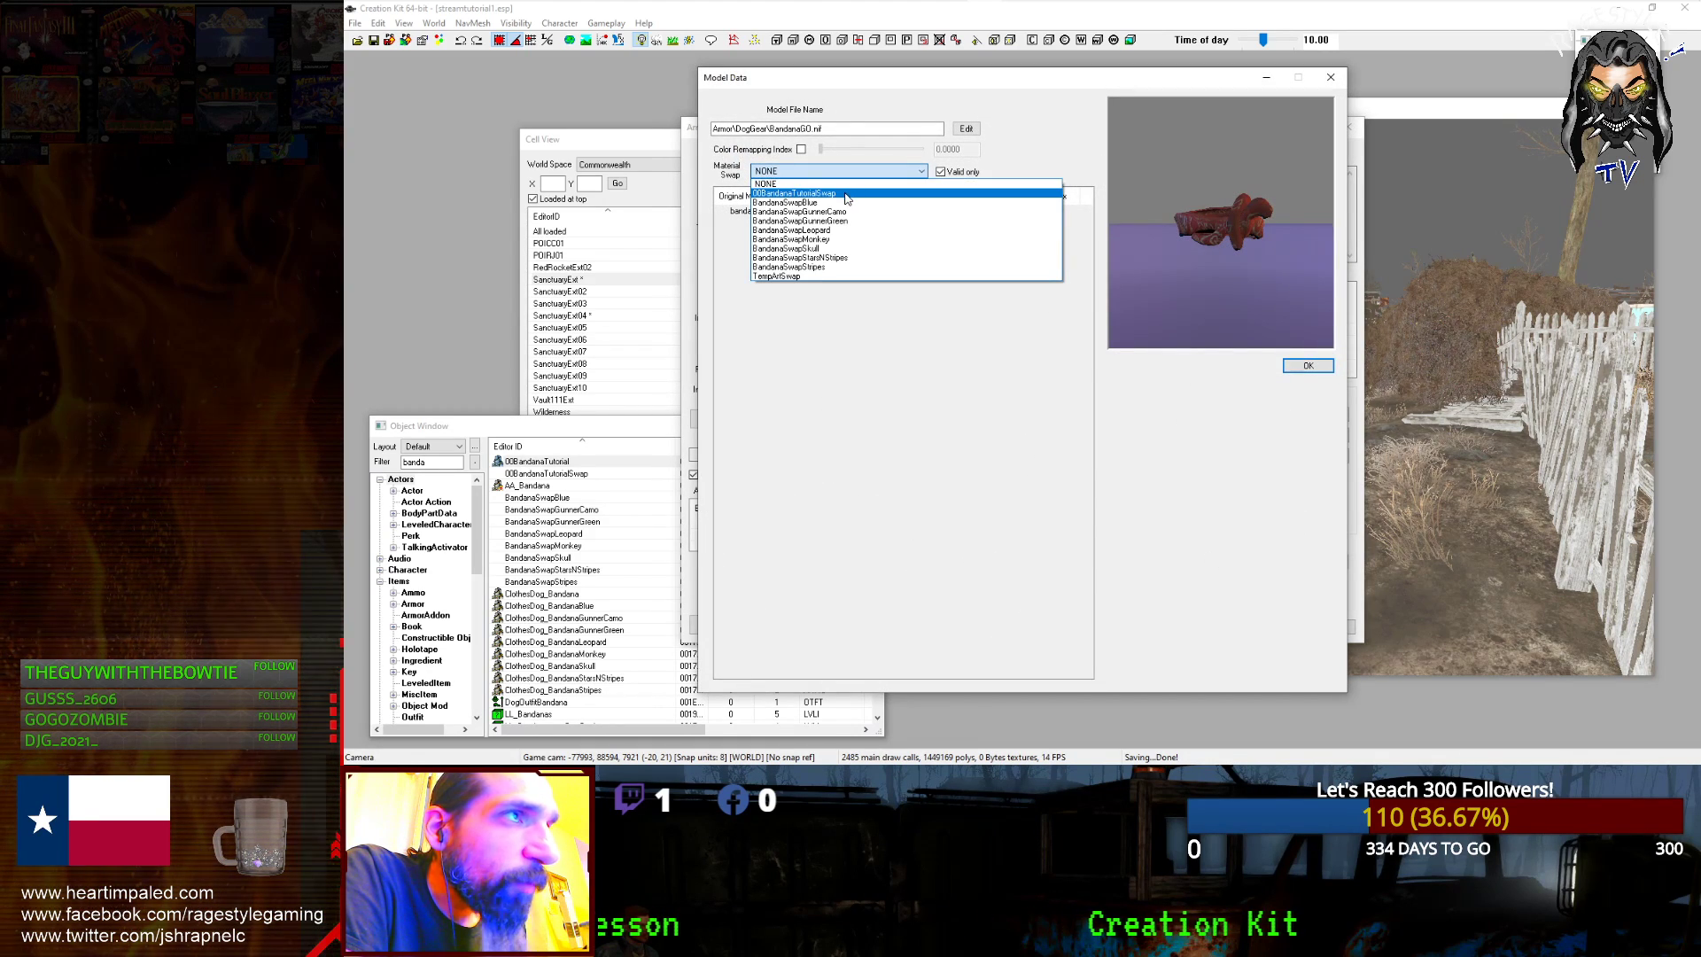
{"action": "left_click", "coordinate": [833, 195]}
{"action": "mouse_move", "coordinate": [1142, 253]}
{"action": "left_mouse_down"}
{"action": "mouse_move", "coordinate": [1169, 268]}
{"action": "mouse_move", "coordinate": [1145, 271]}
{"action": "left_mouse_up"}
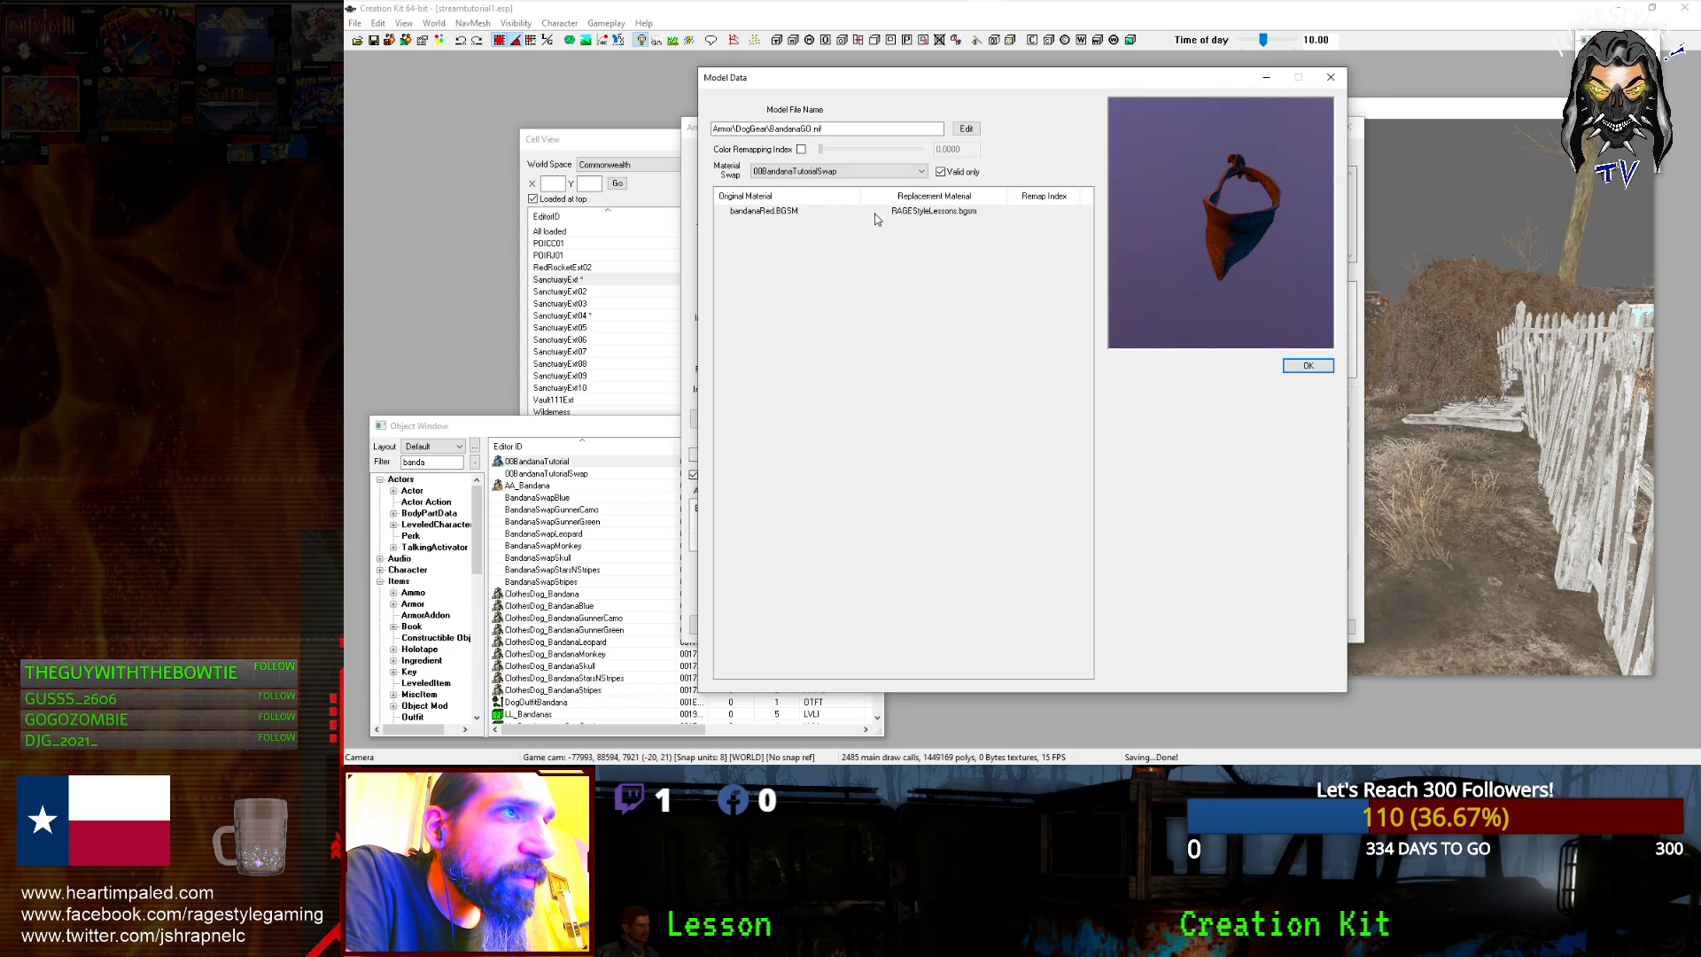
{"action": "left_click", "coordinate": [1307, 365]}
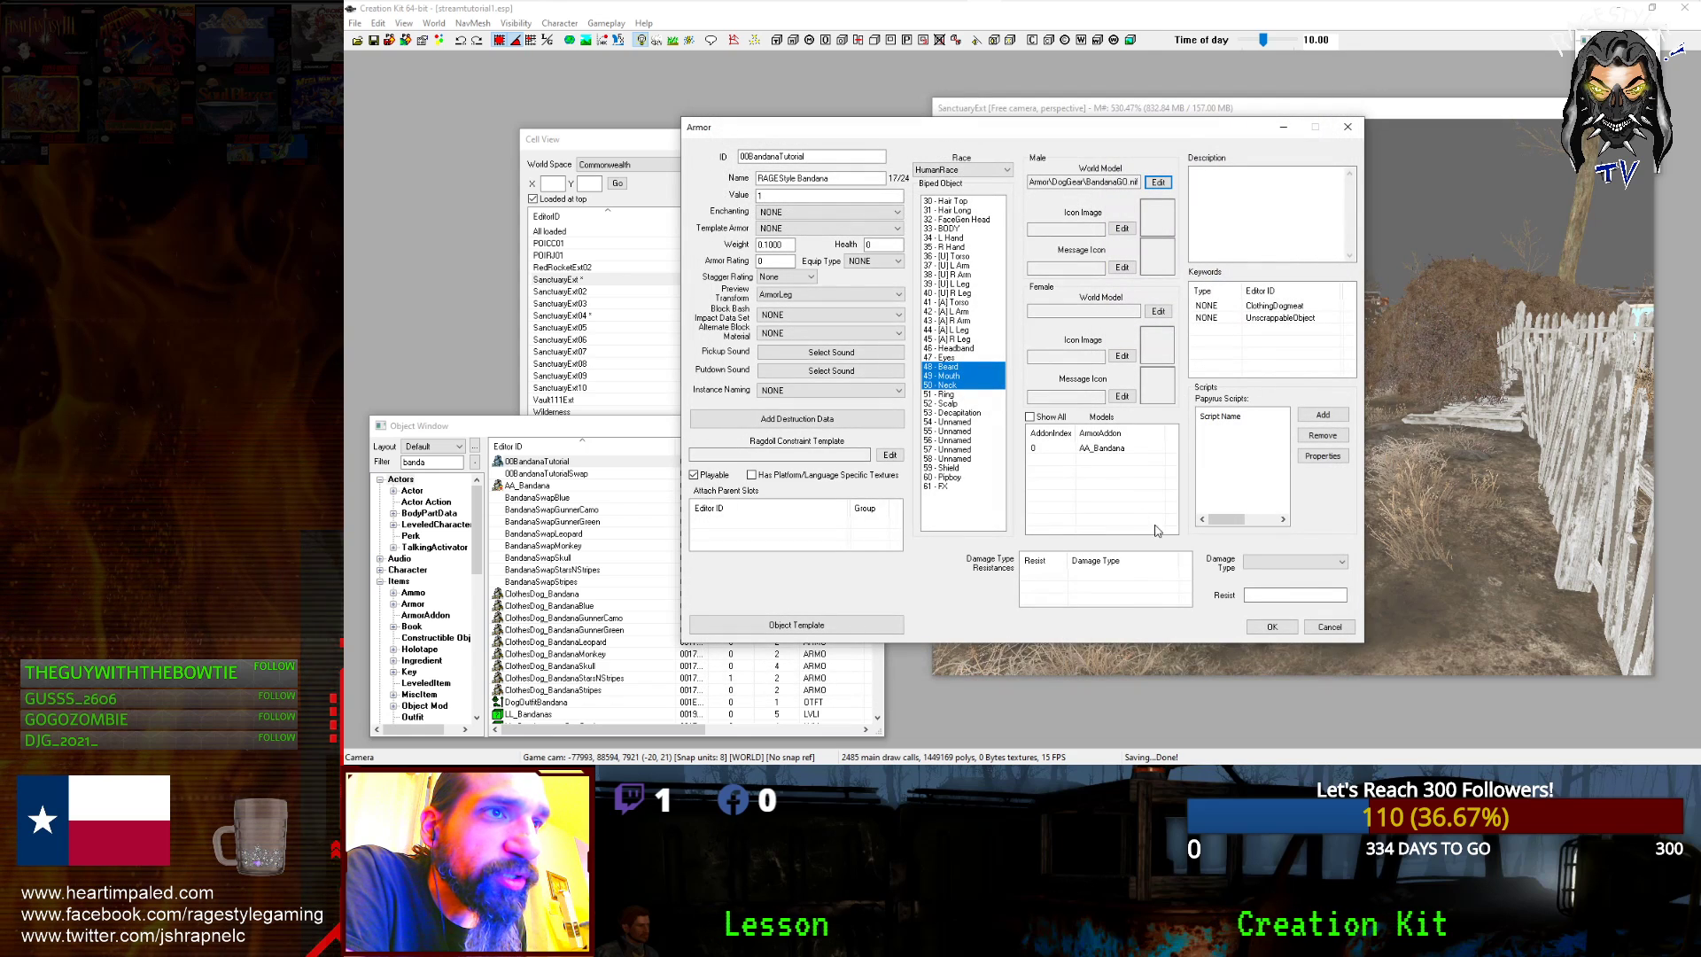
{"action": "left_click", "coordinate": [1269, 626]}
{"action": "left_click", "coordinate": [375, 42]}
- Check the replacement material of the 00BandanaTutorialSwap material swap without changing it
{"action": "left_click", "coordinate": [556, 475]}
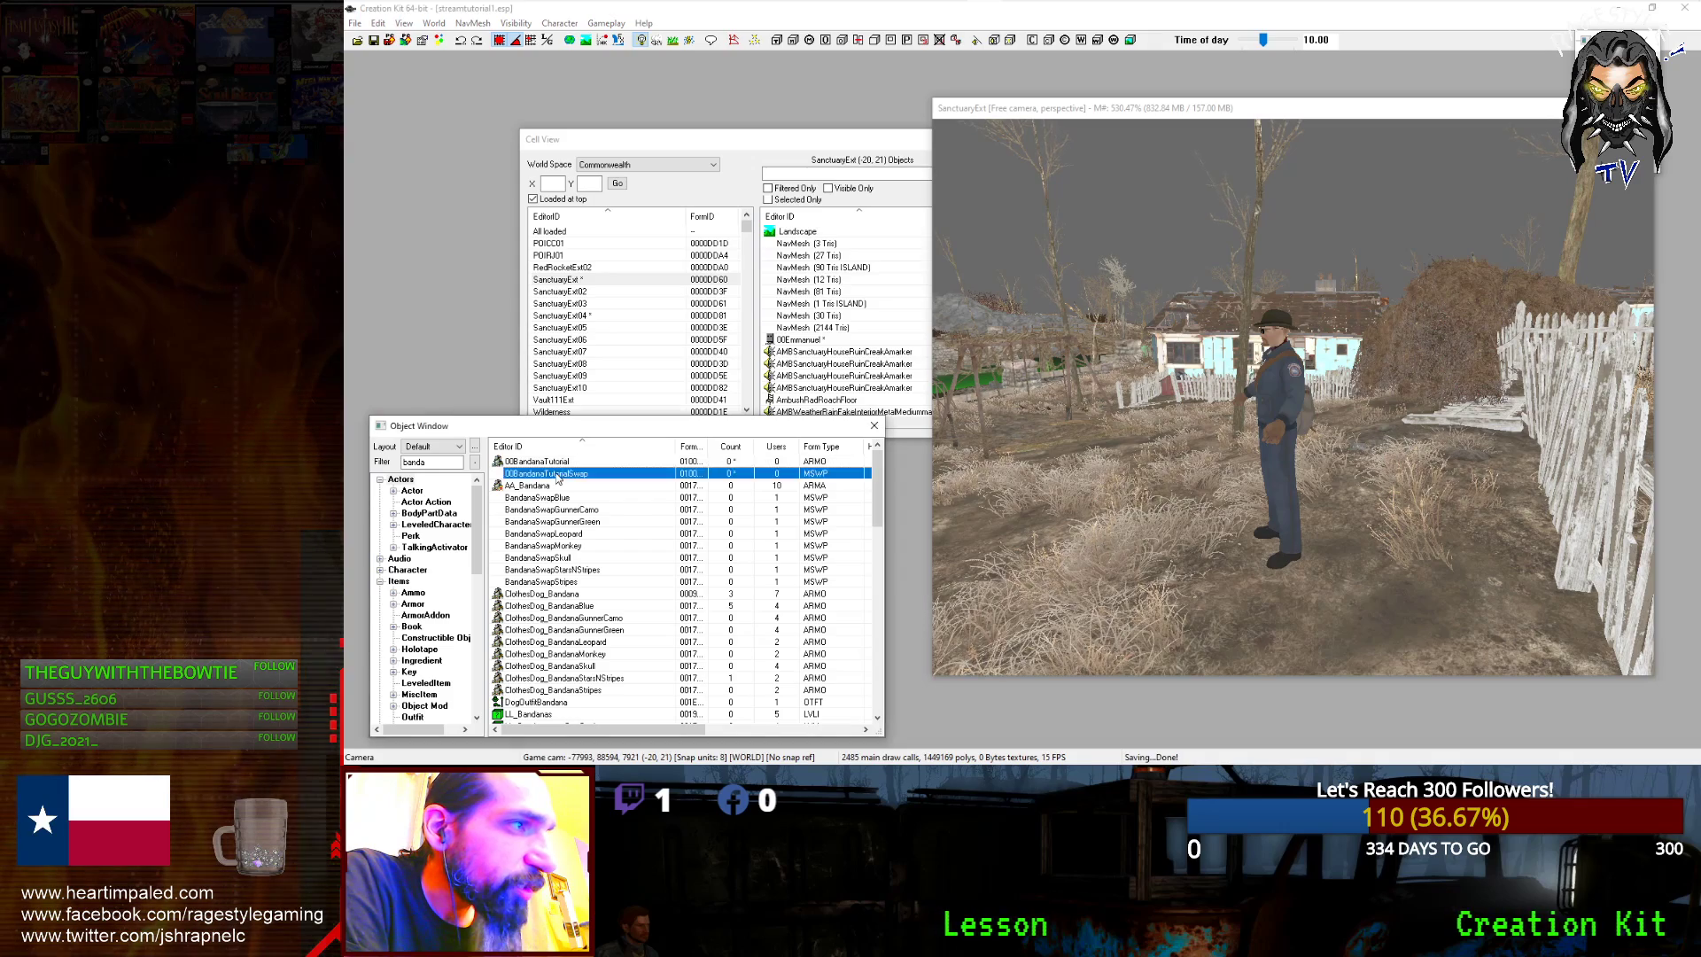
{"action": "double_click", "coordinate": [556, 475]}
{"action": "left_click", "coordinate": [824, 105]}
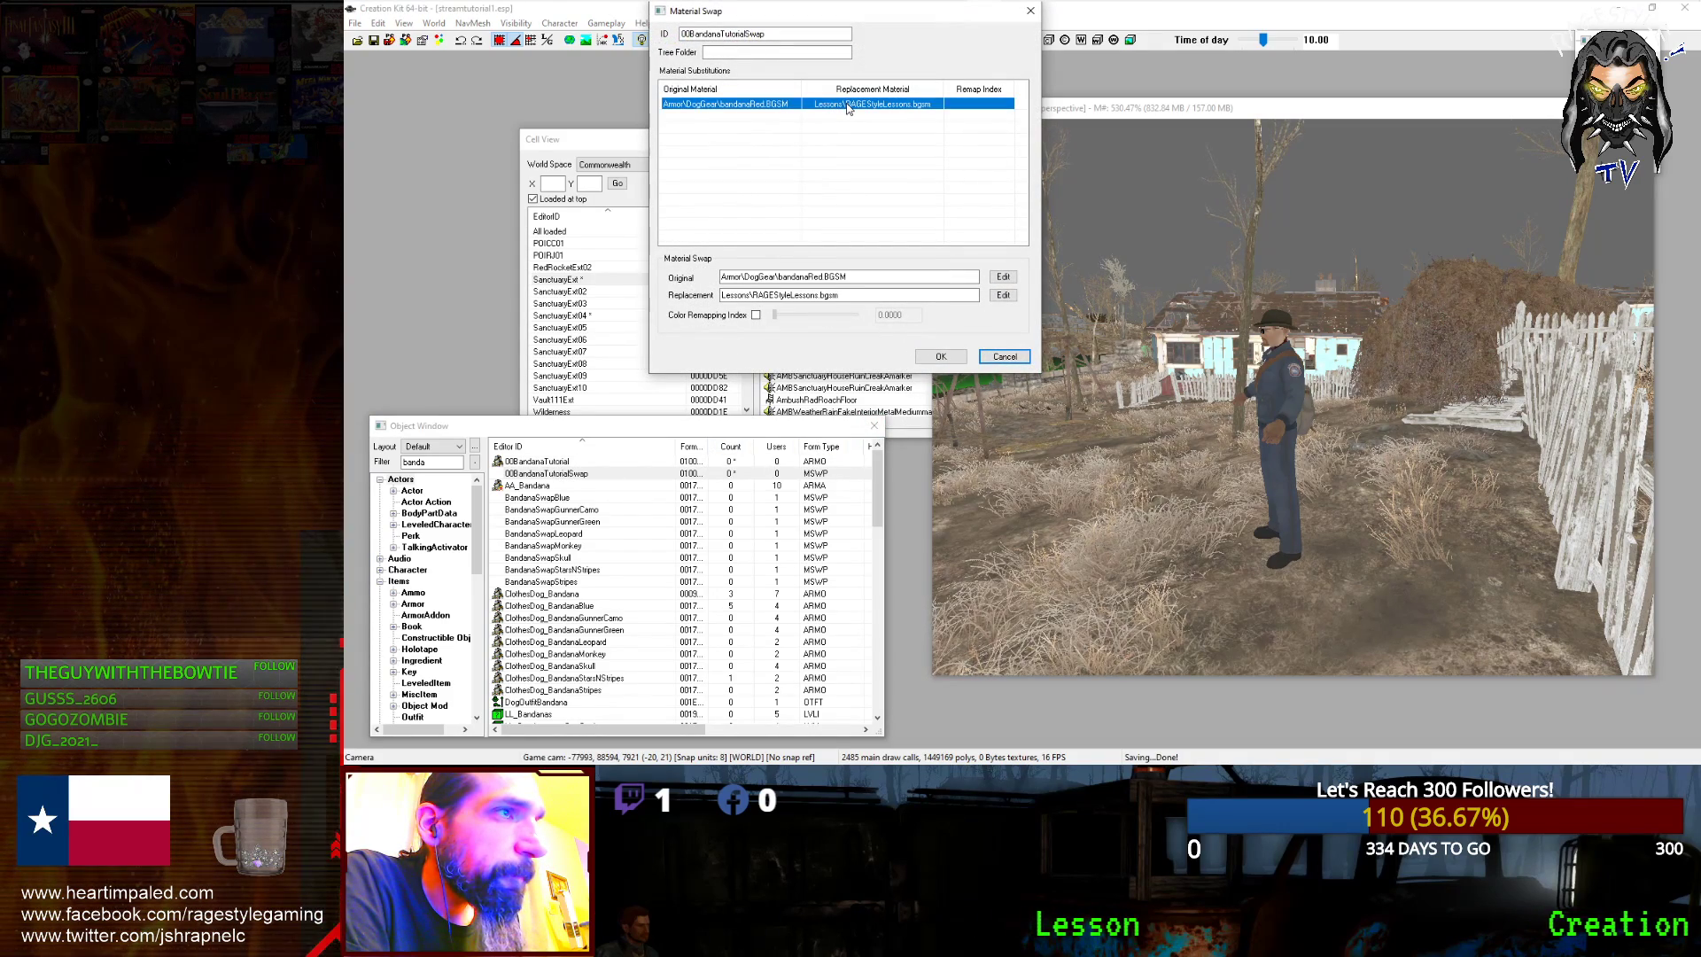
{"action": "left_click", "coordinate": [1002, 296]}
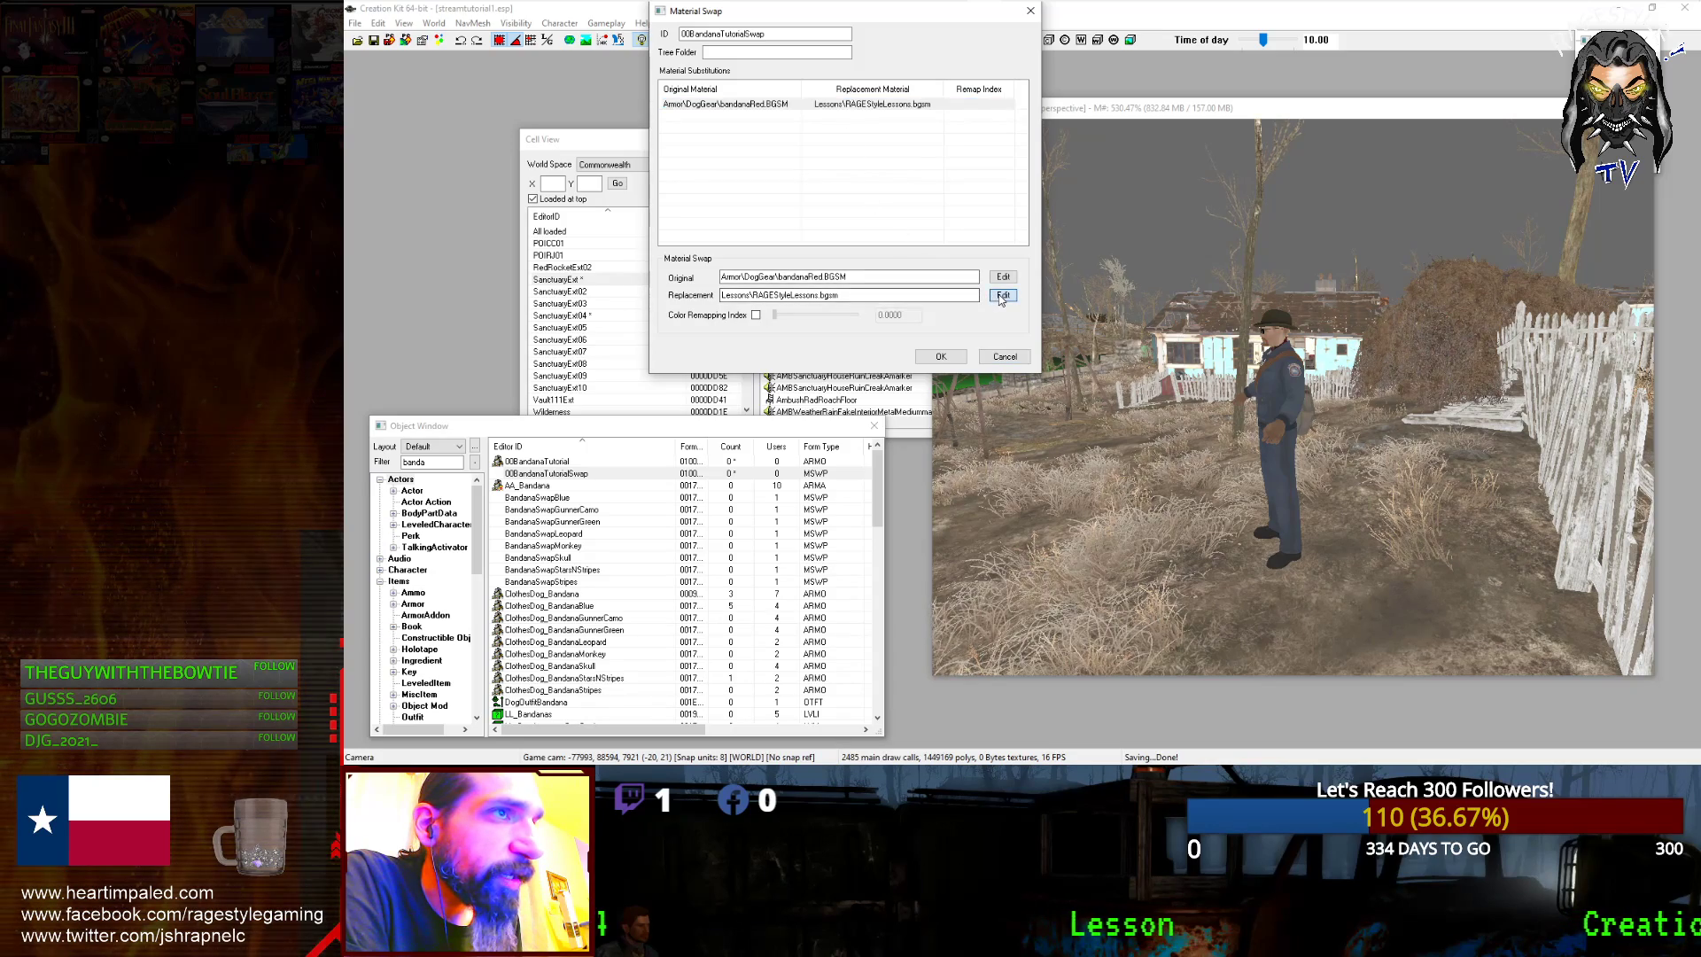
{"action": "left_click", "coordinate": [1011, 359]}
{"action": "mouse_move", "coordinate": [871, 11]}
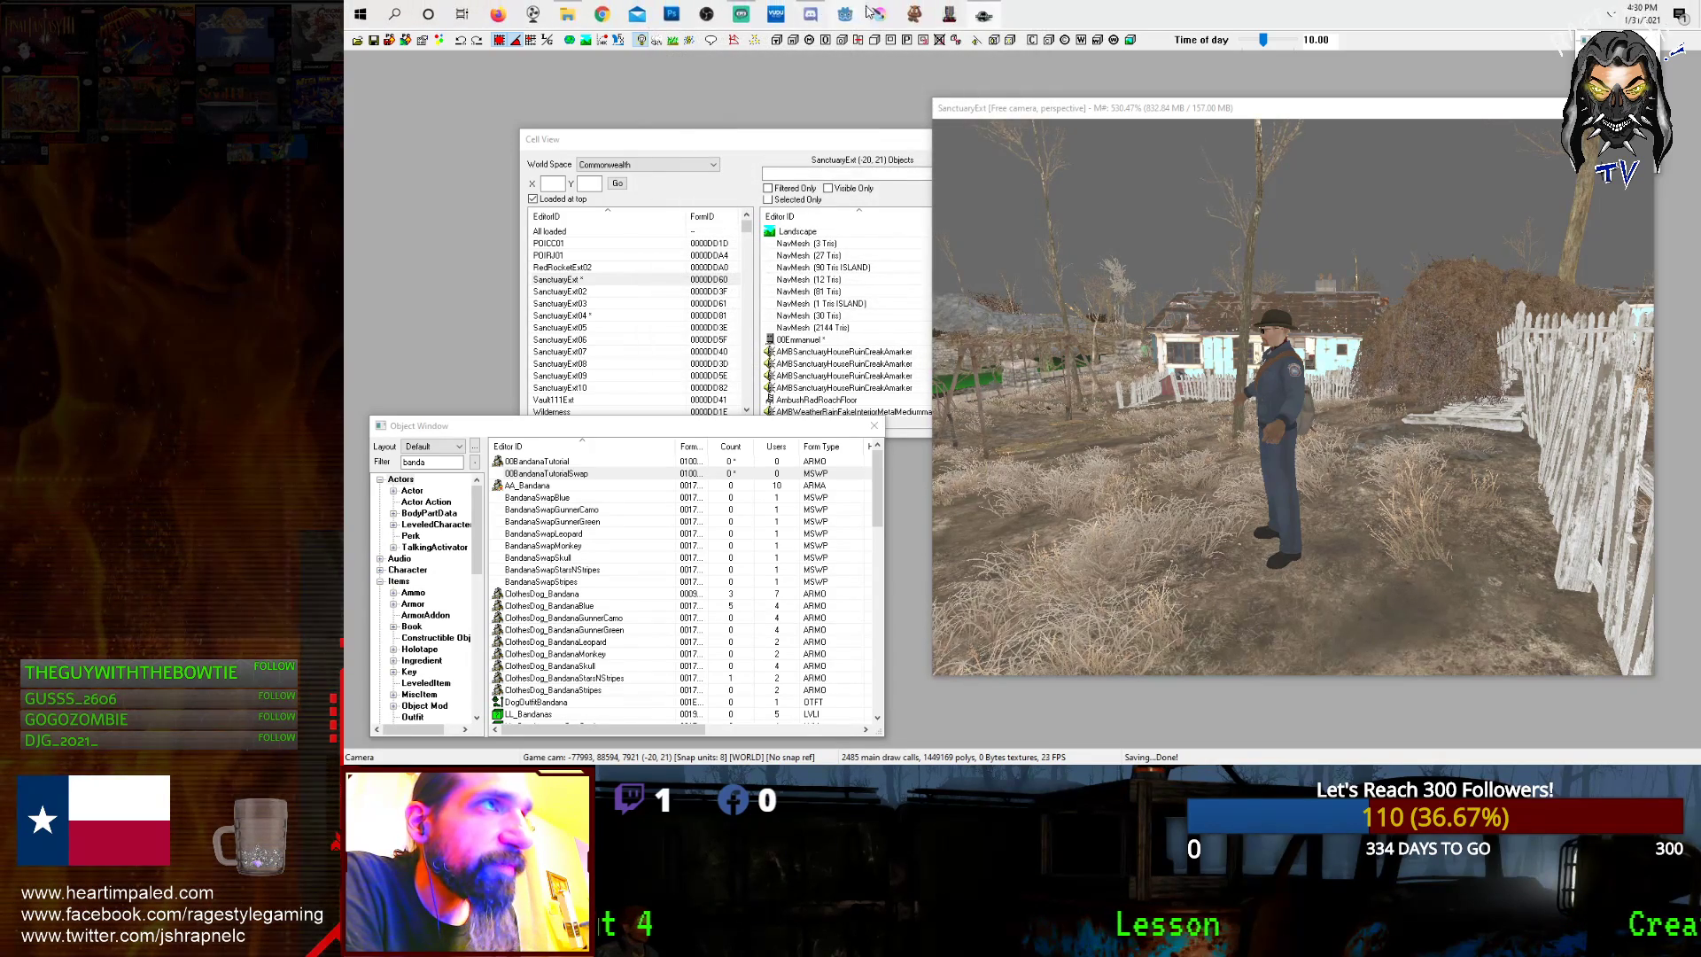
- Place the 00BandanaTutorial armor in the world on the ground at the uniformed character's feet
{"action": "left_click", "coordinate": [521, 463]}
{"action": "left_click_drag", "start_coordinate": [1293, 608], "coordinate": [1294, 609]}
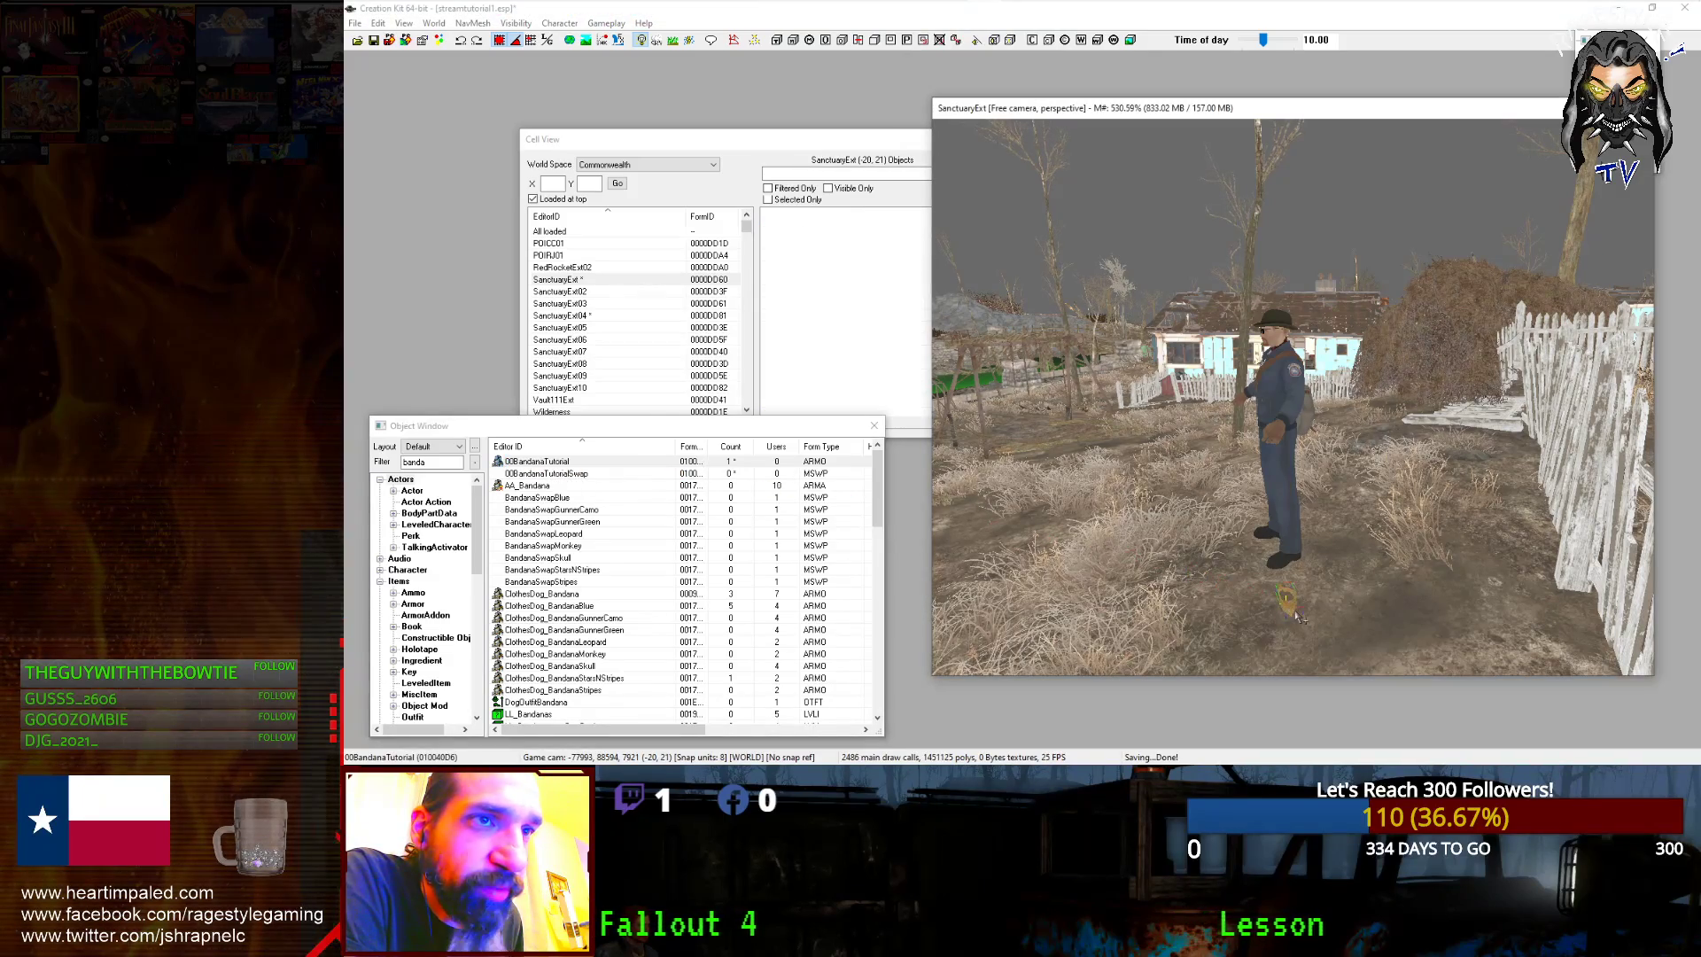
{"action": "scroll", "coordinate": [1294, 610], "scroll_direction": "up", "scroll_amount": 4}
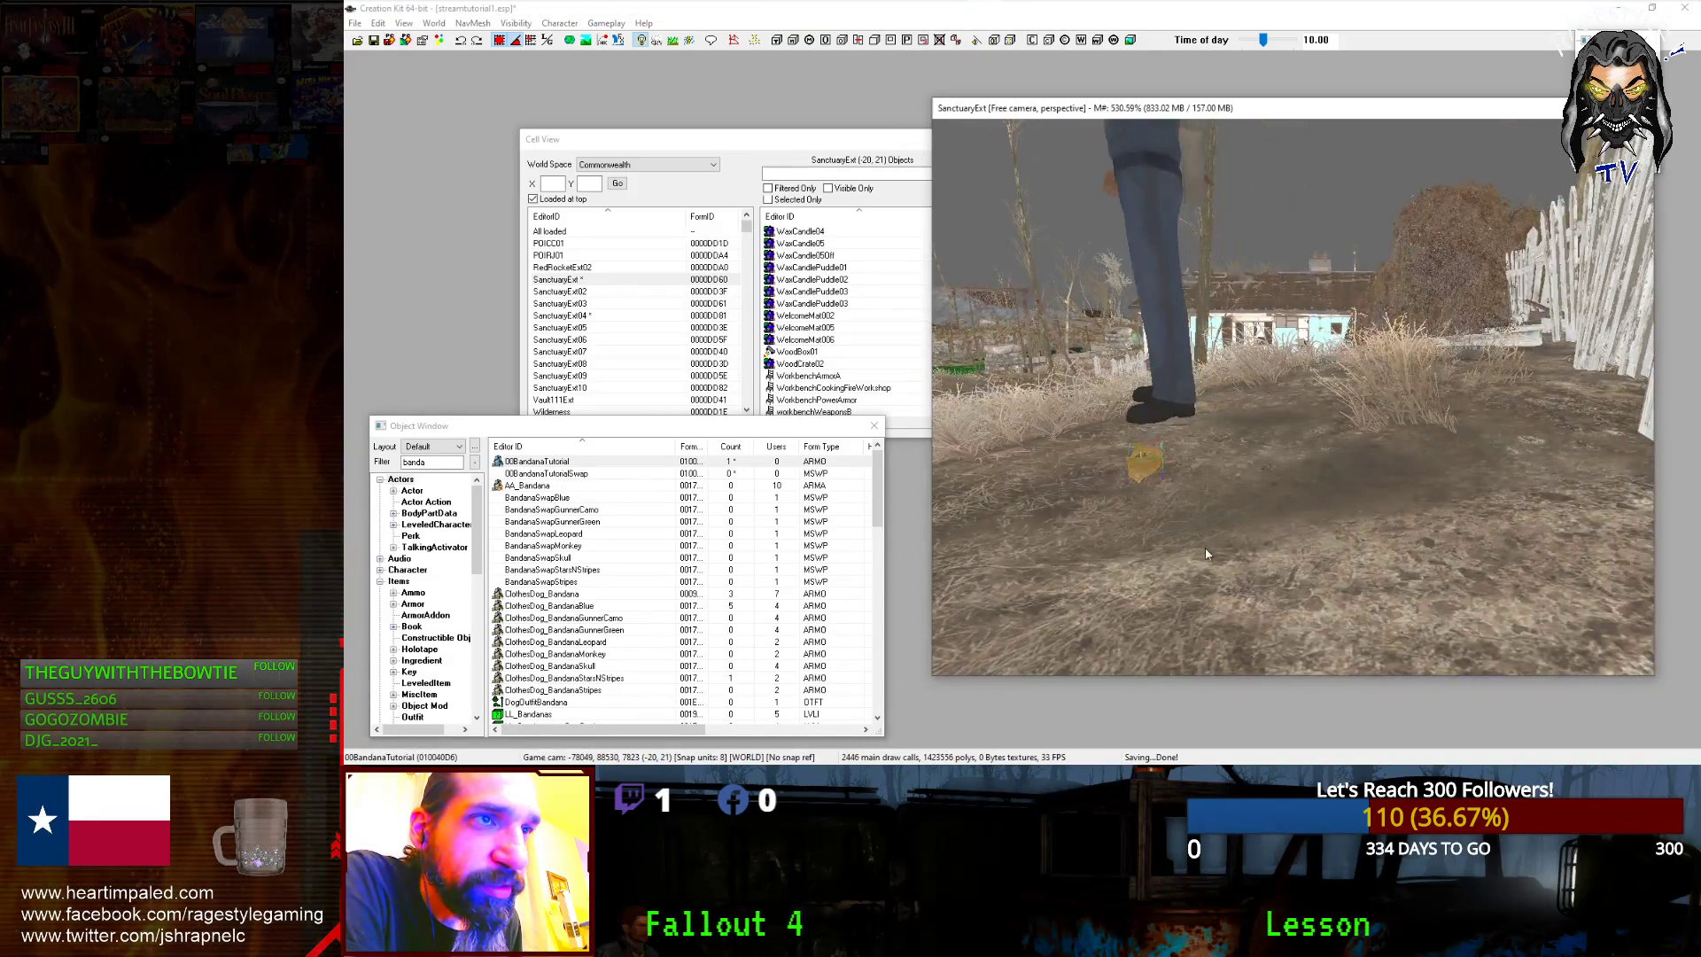
{"action": "middle_click_drag", "start_coordinate": [1206, 555], "coordinate": [1324, 533]}
{"action": "left_click_drag", "start_coordinate": [1396, 503], "coordinate": [1287, 488]}
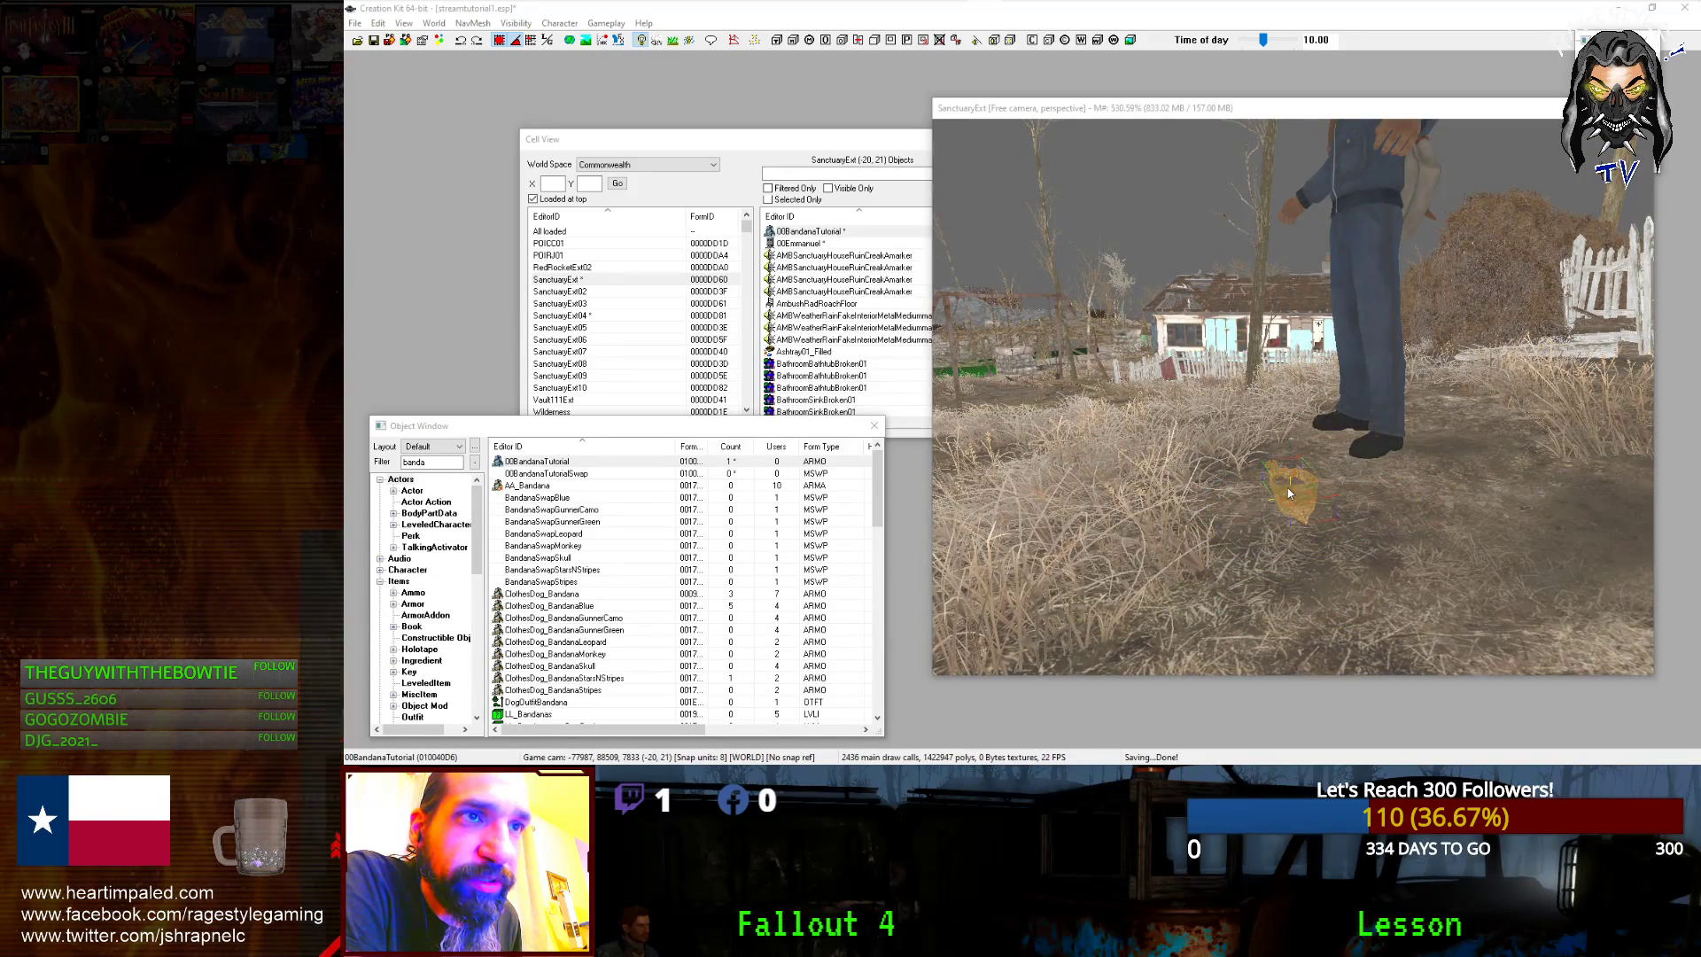
- Go through the material swap options on the placed bandana's reference, accept the reference and save the plugin
{"action": "double_click", "coordinate": [1287, 488]}
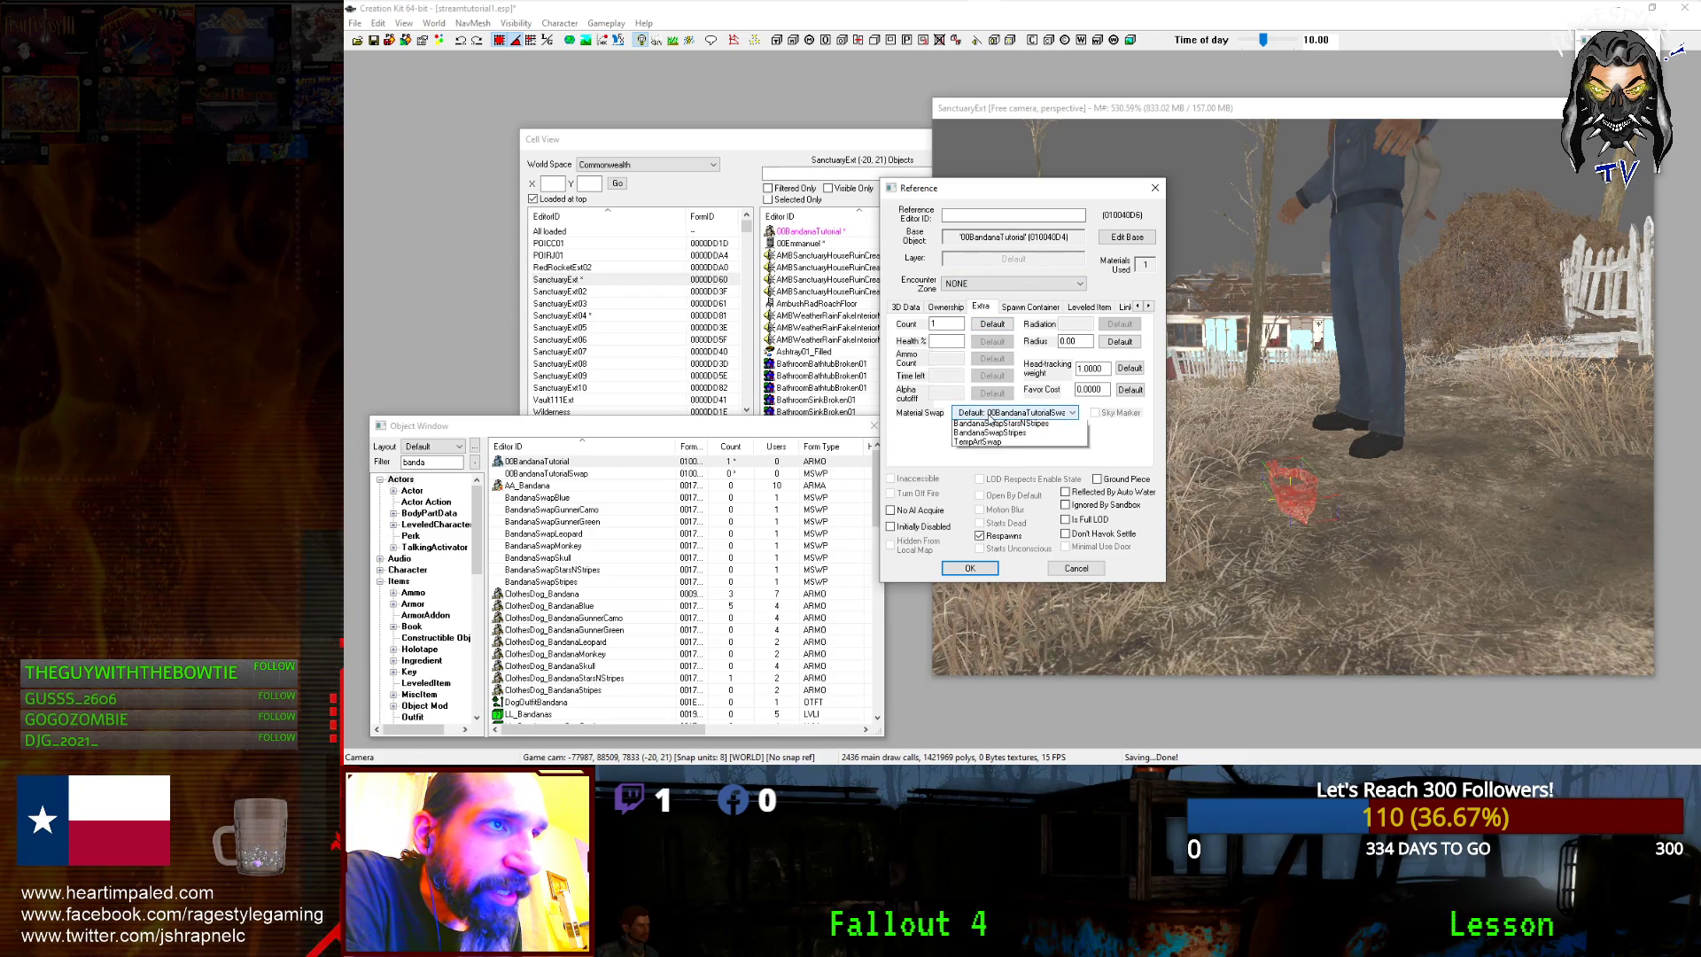
{"action": "left_click", "coordinate": [994, 428]}
{"action": "left_click", "coordinate": [966, 571]}
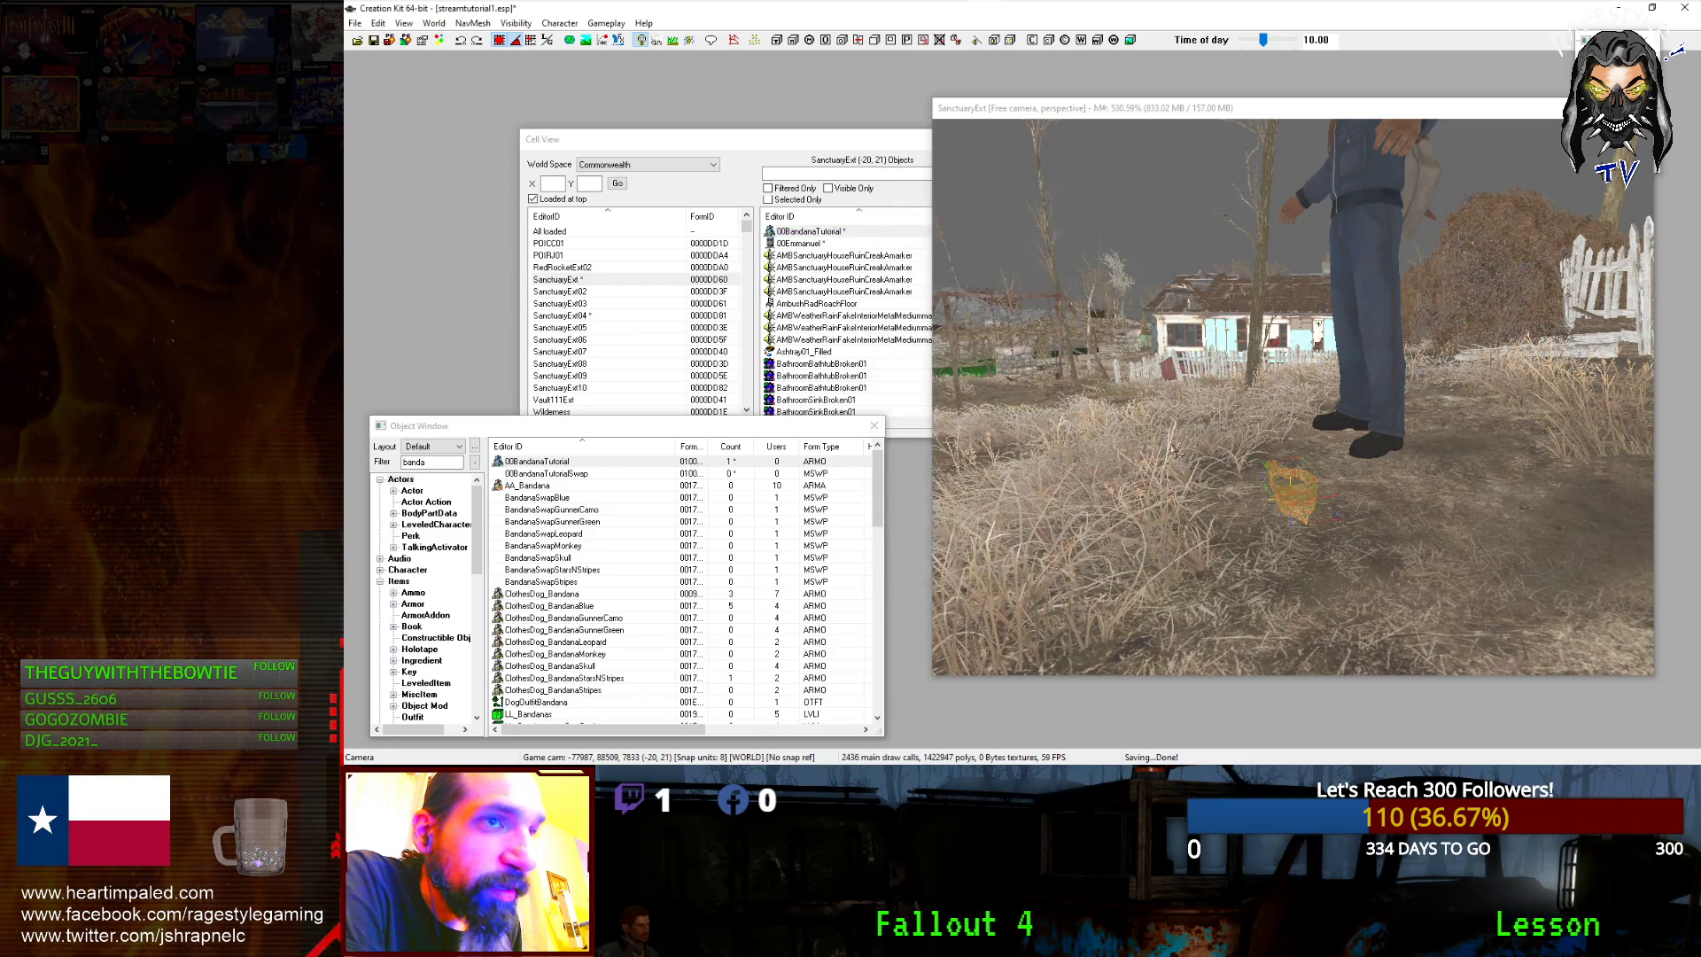
{"action": "left_click", "coordinate": [373, 40]}
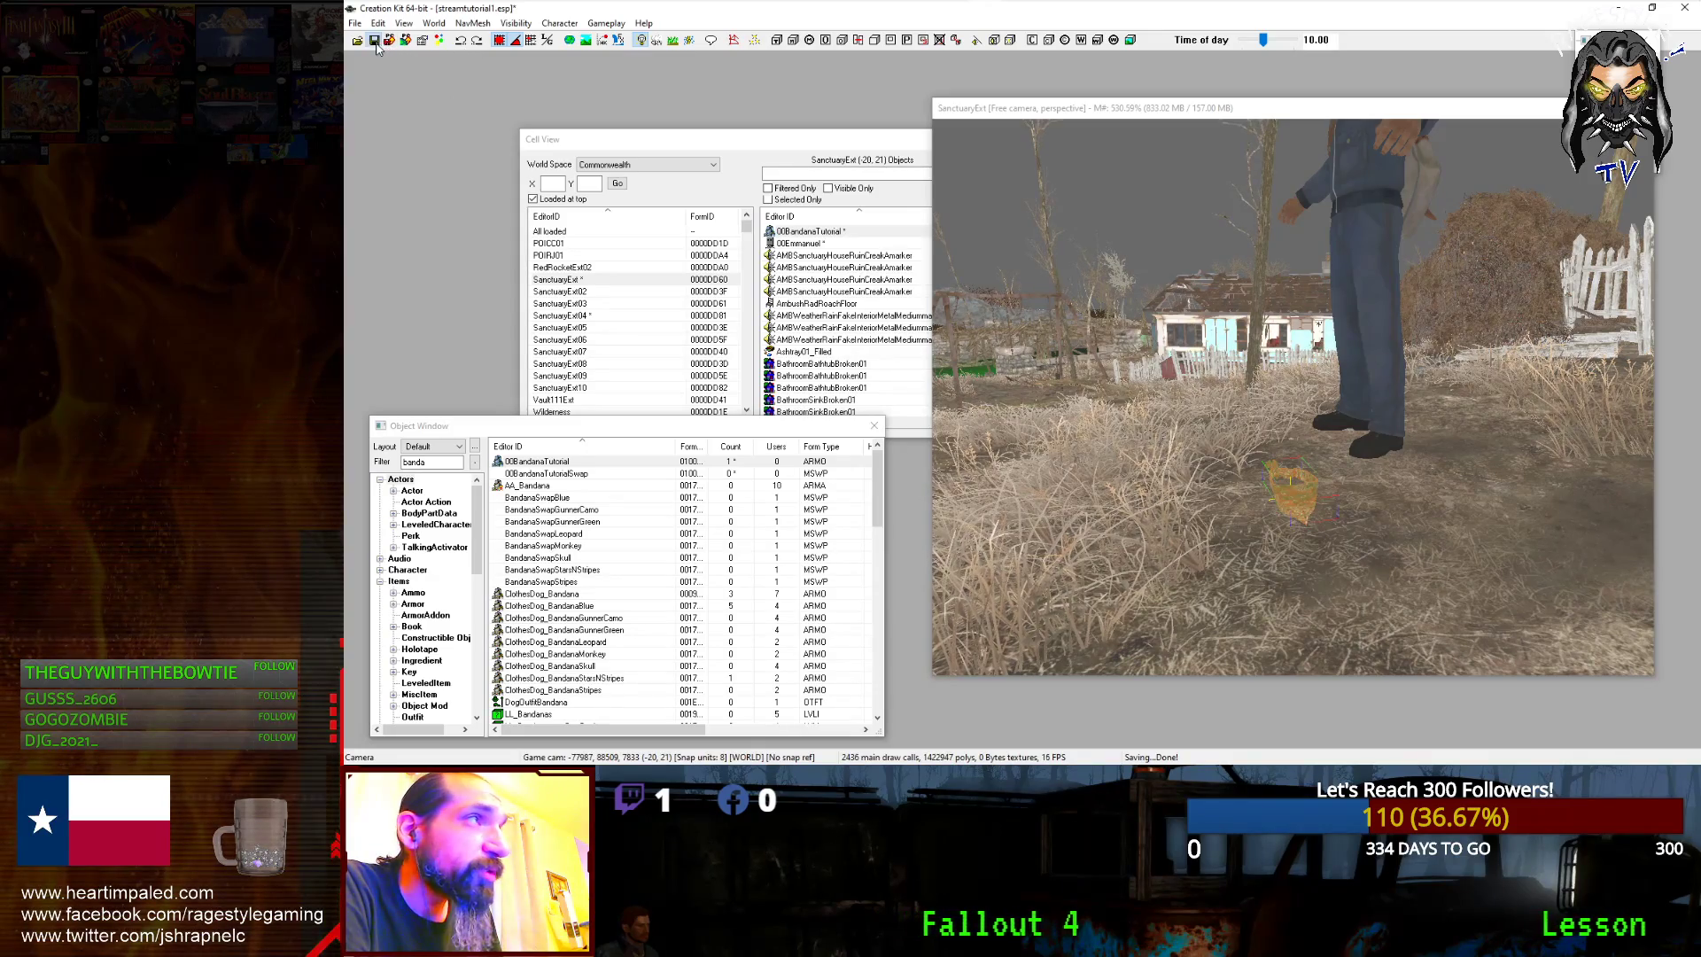
{"action": "scroll", "coordinate": [1262, 483], "scroll_direction": "down", "scroll_amount": 3}
{"action": "scroll", "coordinate": [1262, 482], "scroll_direction": "up", "scroll_amount": 3}
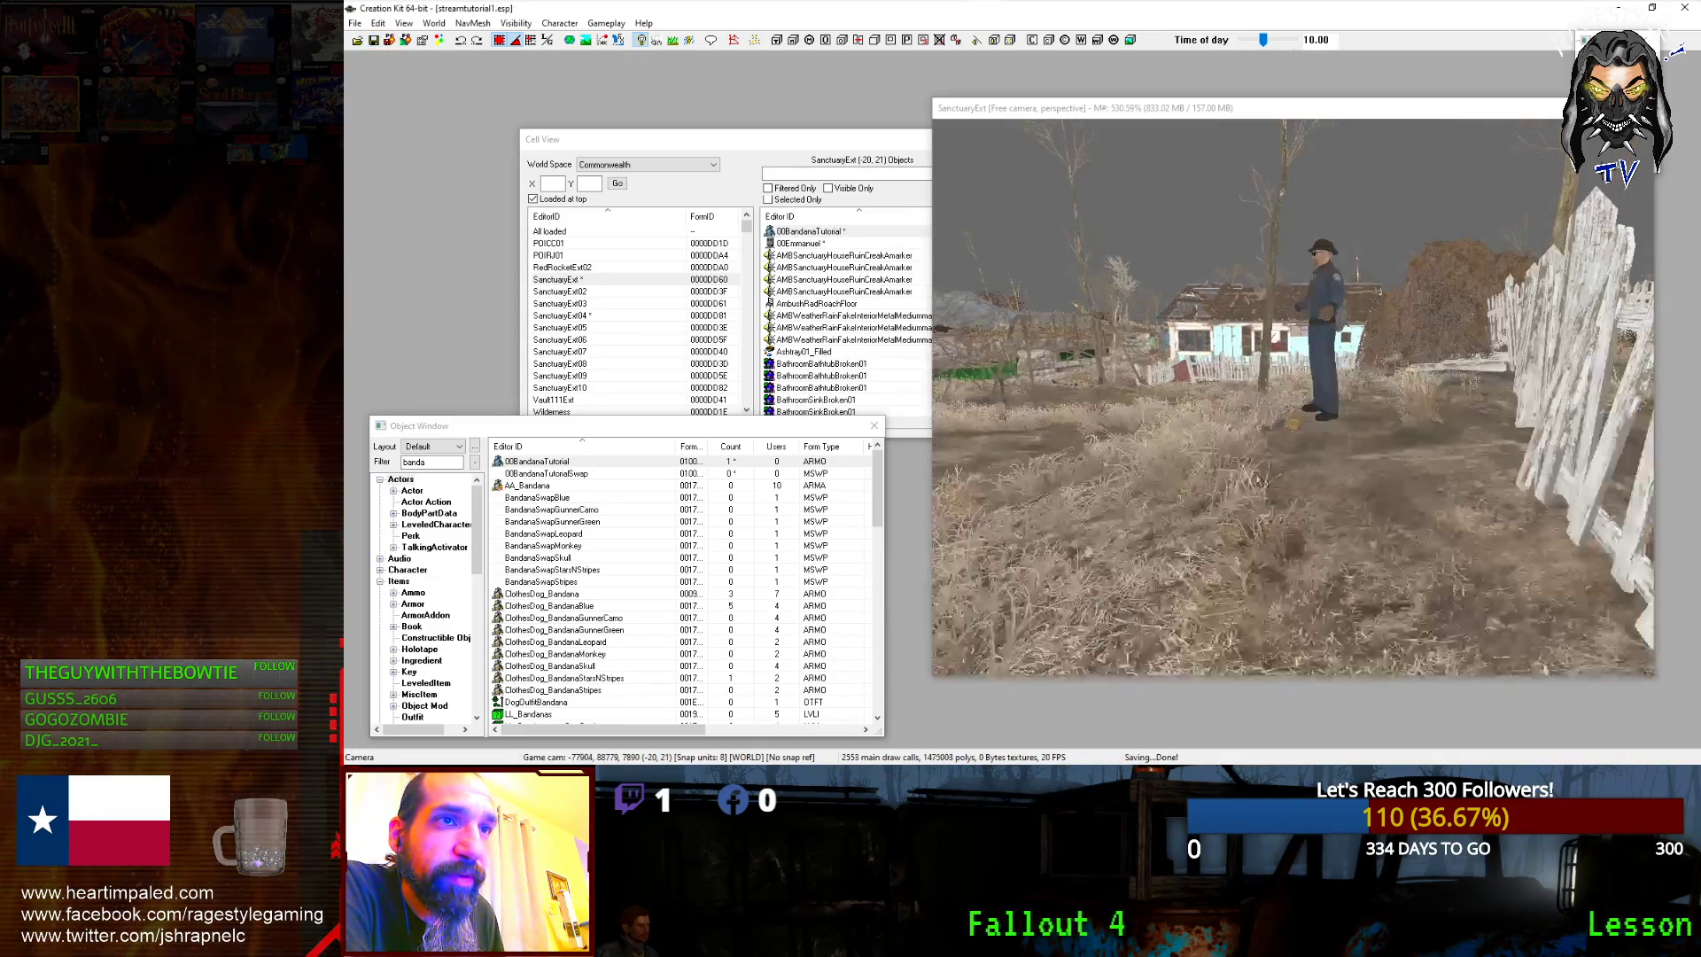
{"action": "scroll", "coordinate": [1290, 437], "scroll_direction": "down", "scroll_amount": 3}
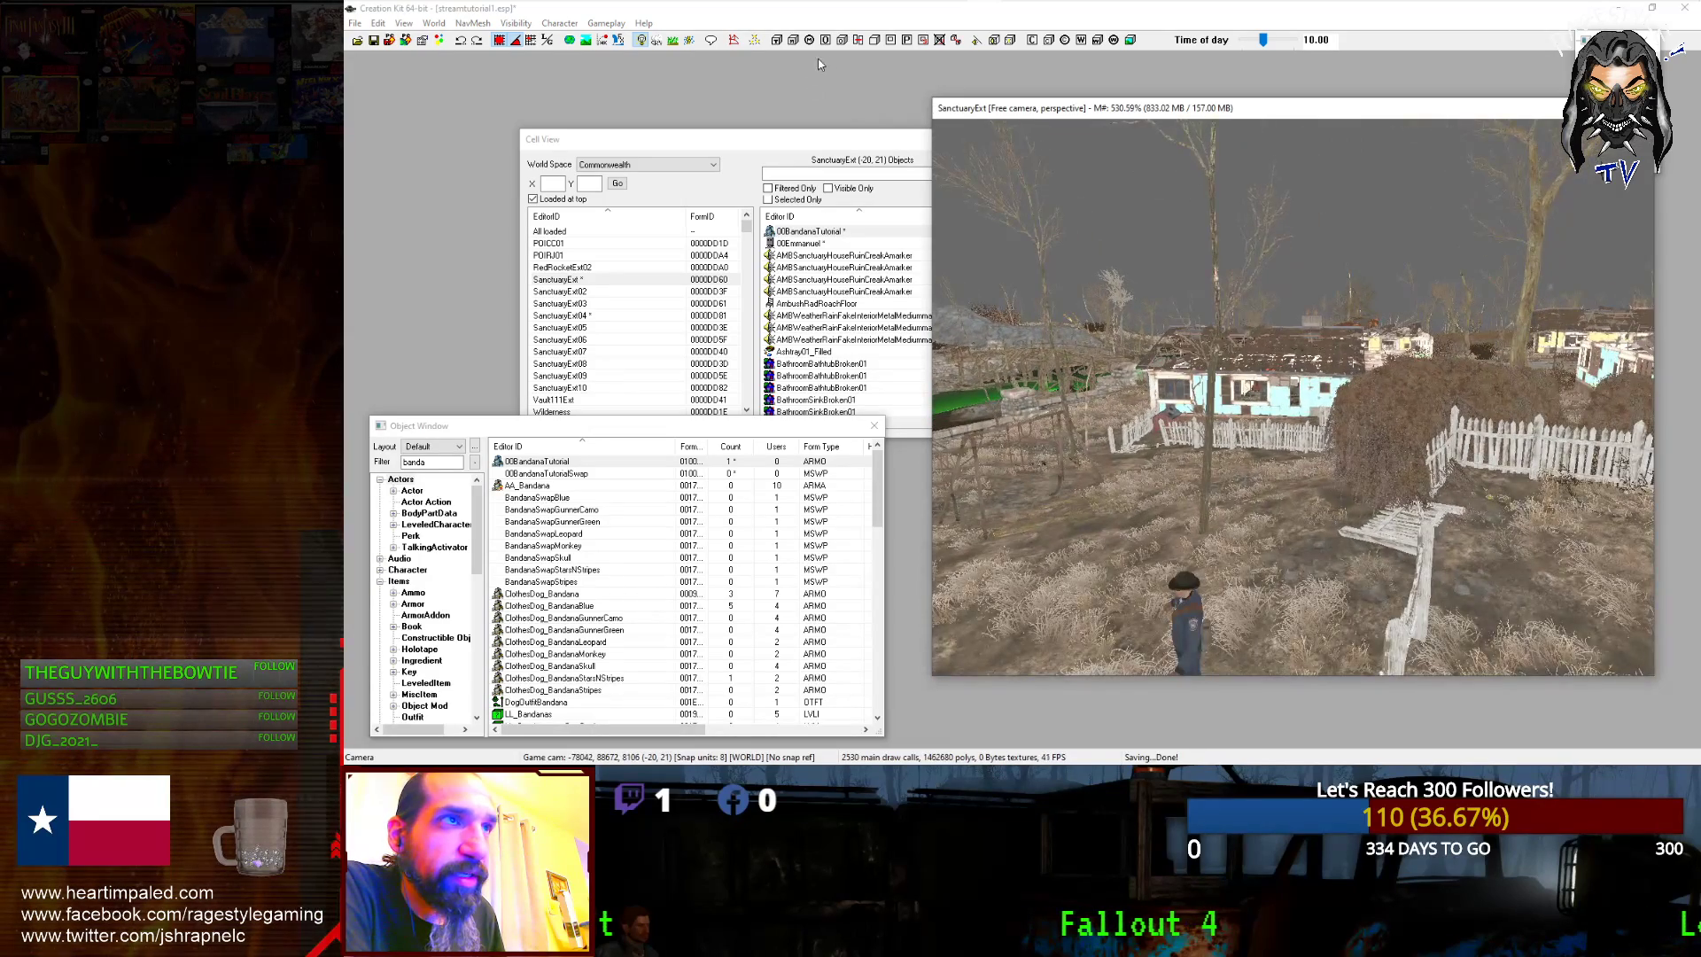
- Minimize the render window, launch Fallout 4 from Steam and switch to the running game
{"action": "left_click_drag", "start_coordinate": [932, 101], "coordinate": [1698, 760]}
{"action": "mouse_move", "coordinate": [1433, 8]}
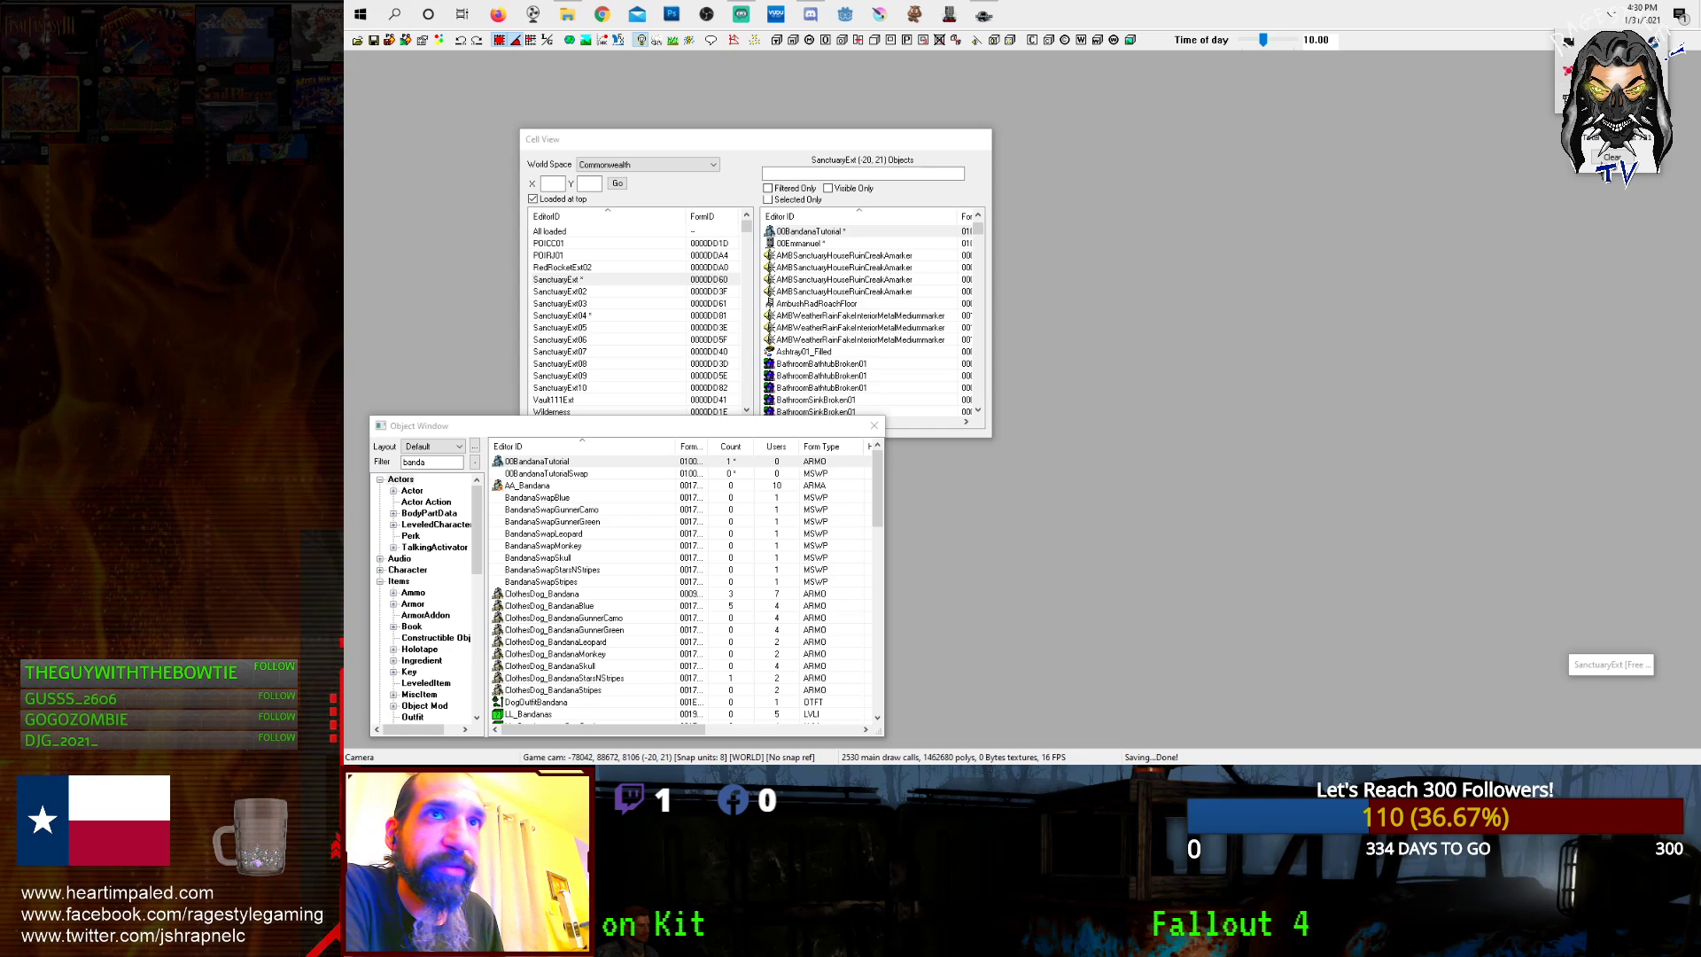
{"action": "right_click", "coordinate": [1581, 119]}
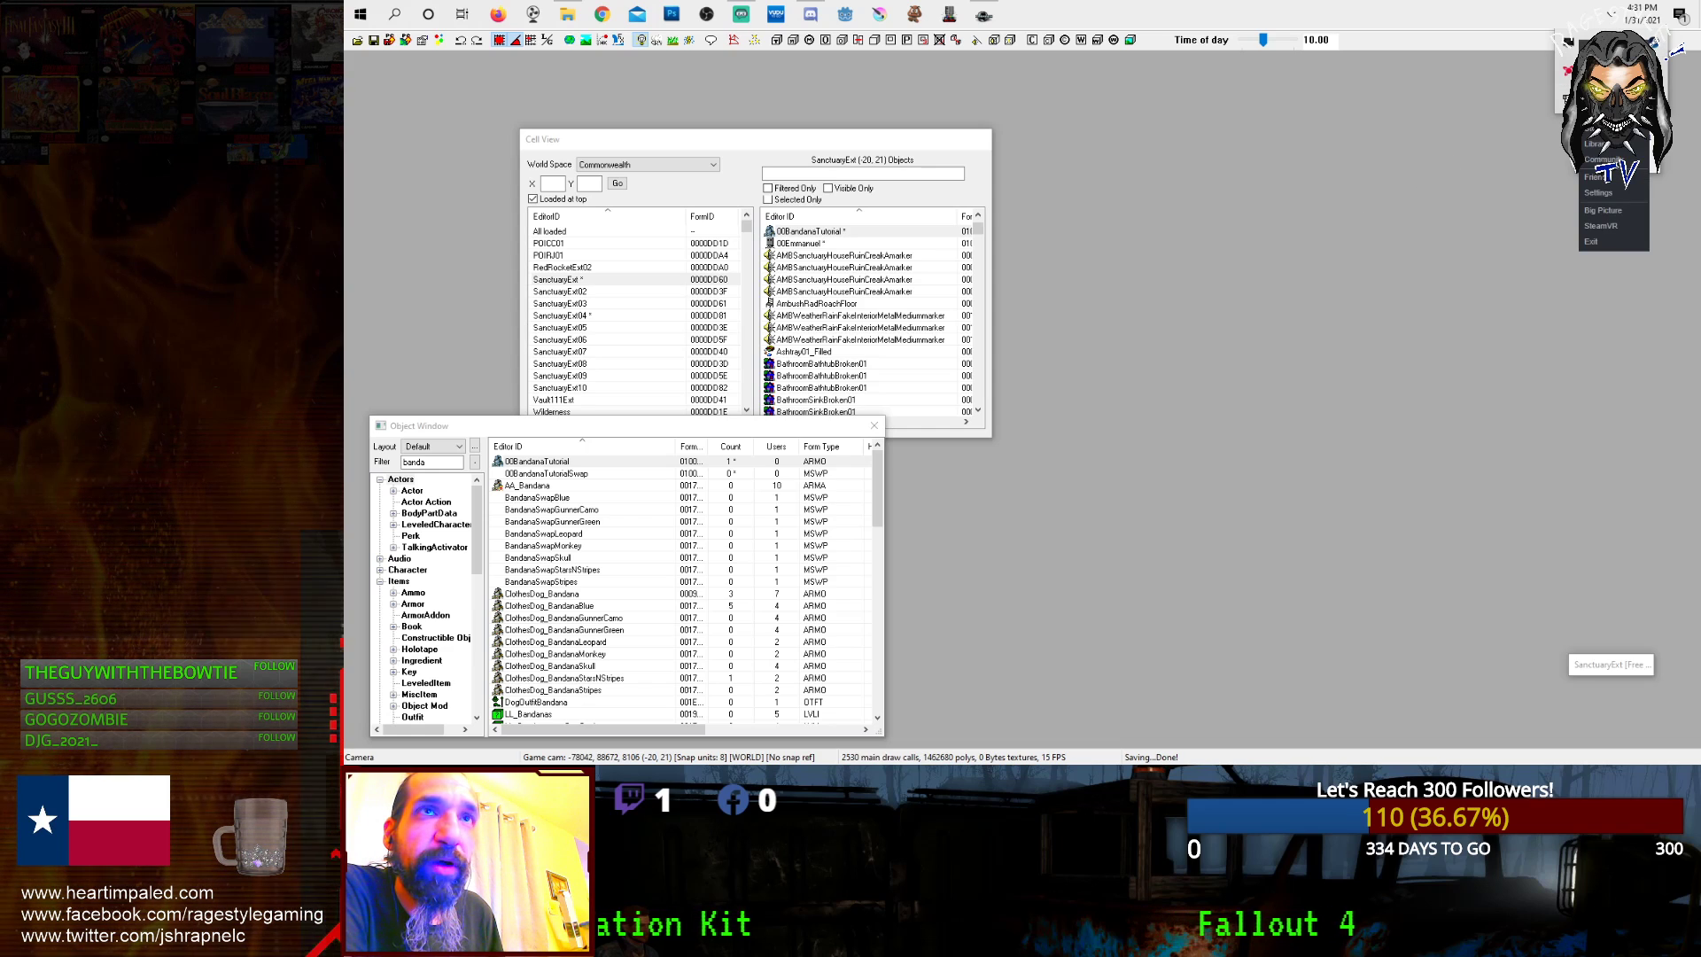
{"action": "left_click", "coordinate": [1612, 53]}
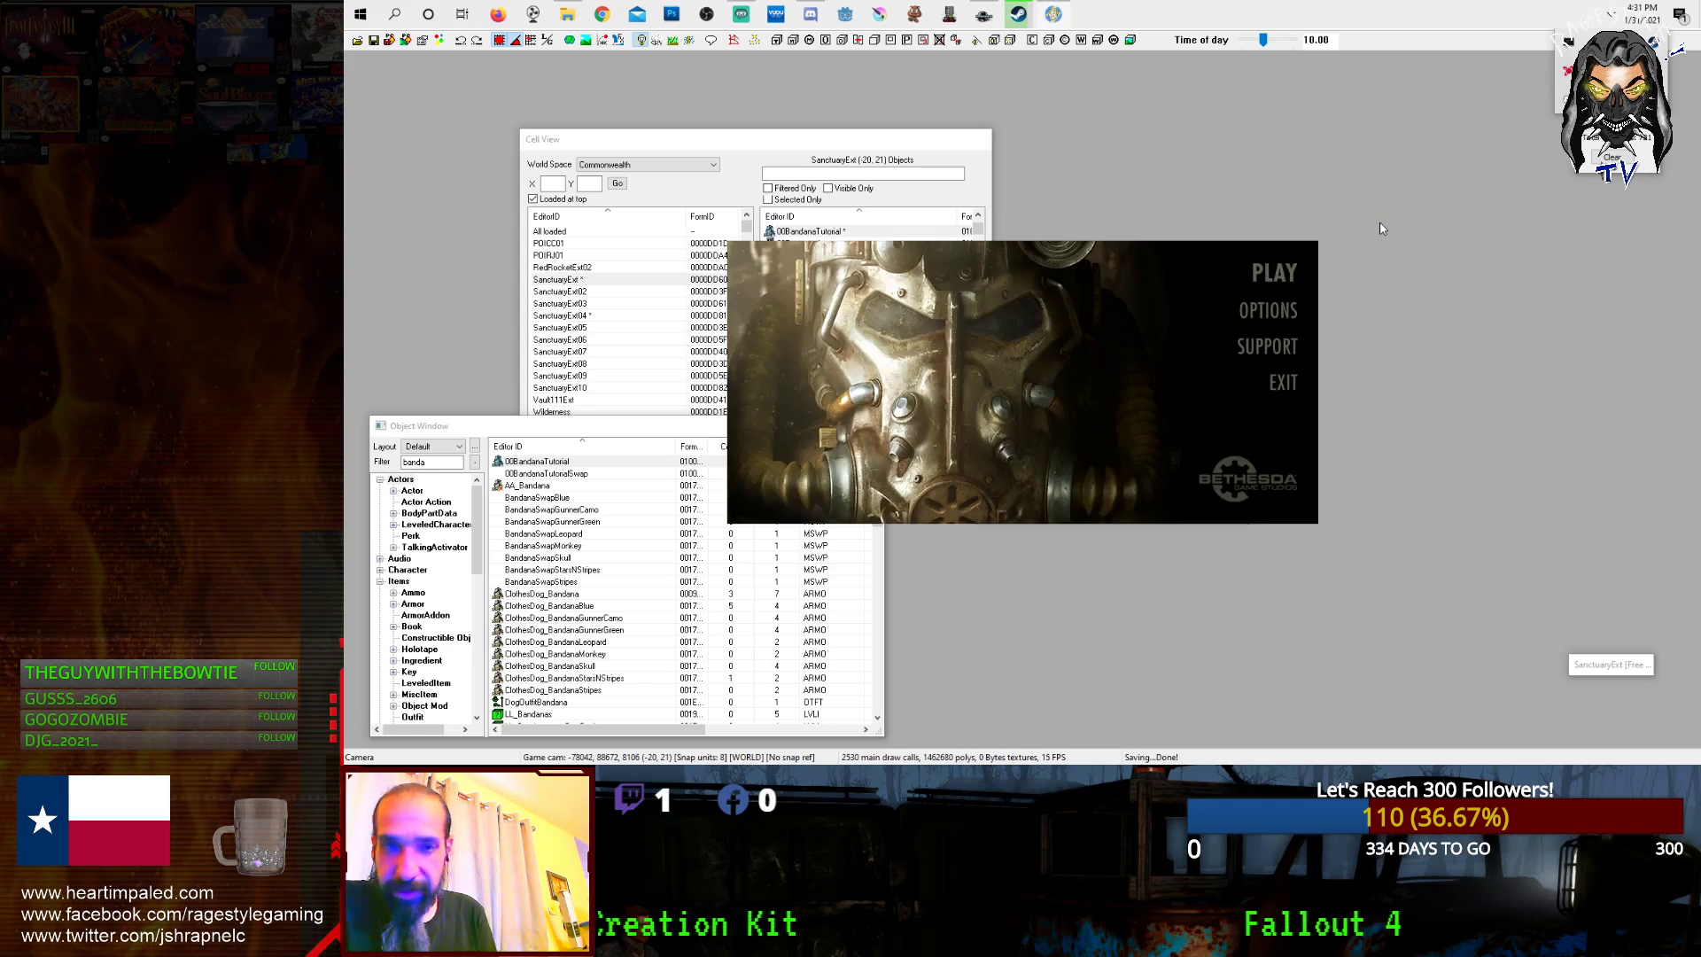
{"action": "left_click", "coordinate": [1287, 284]}
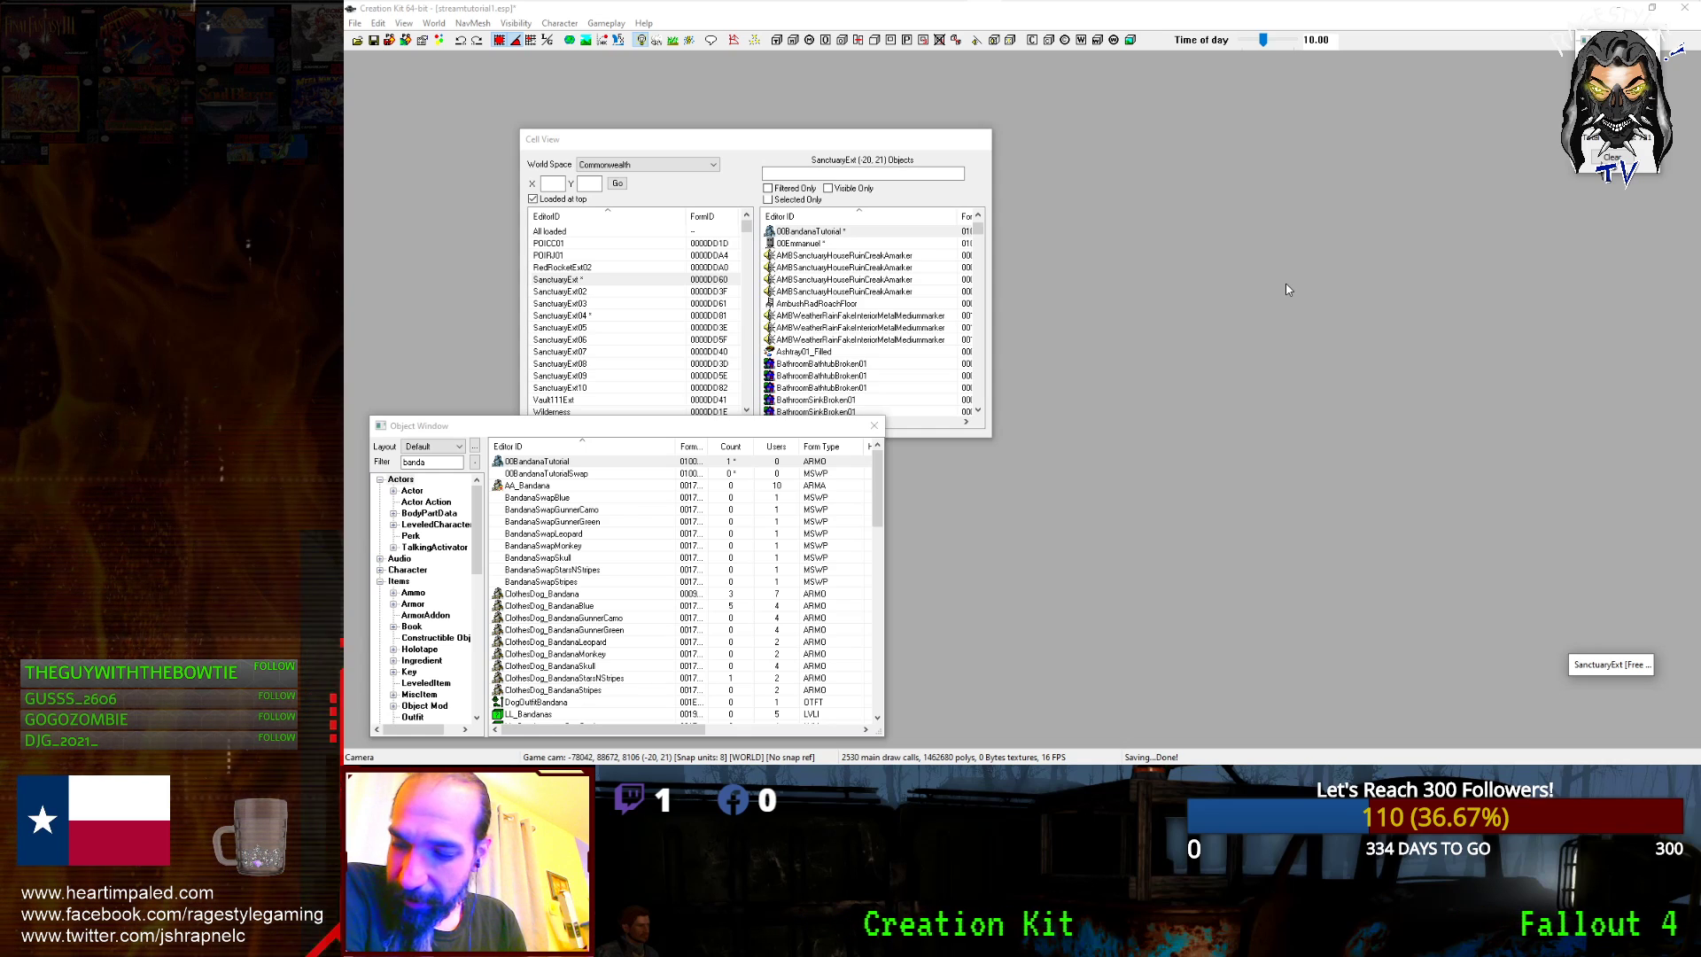
{"action": "key", "text": "alt+Tab"}
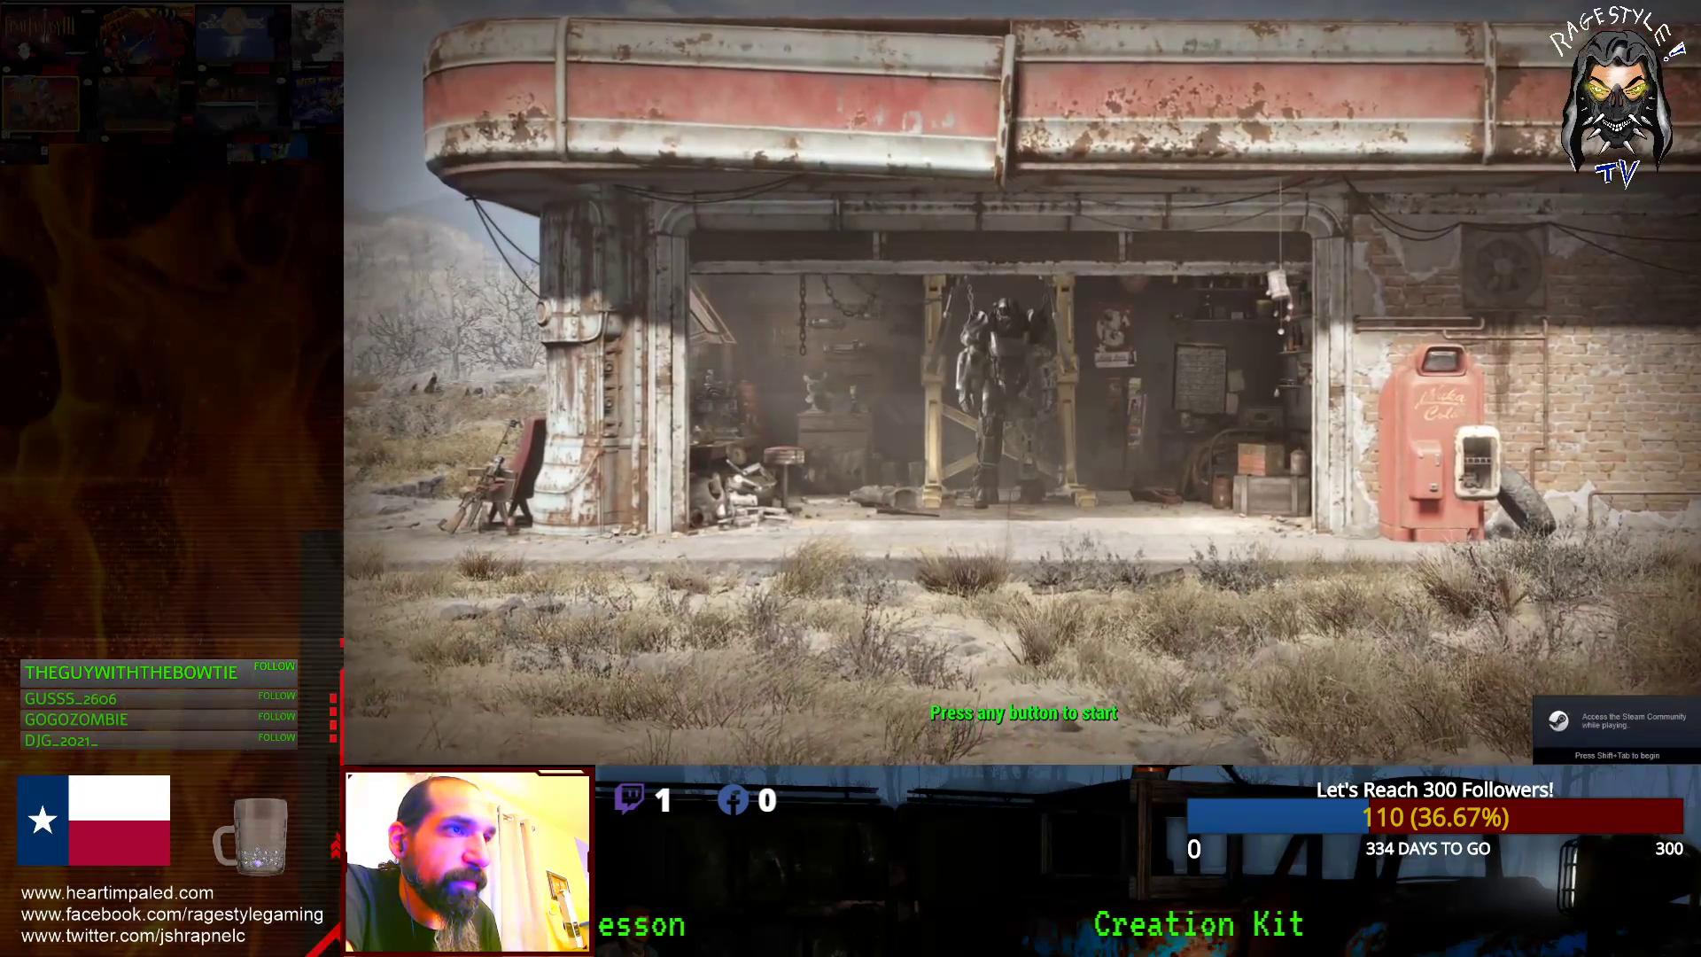
- Load a modded saved game that starts in Sanctuary
{"action": "left_click", "coordinate": [784, 401]}
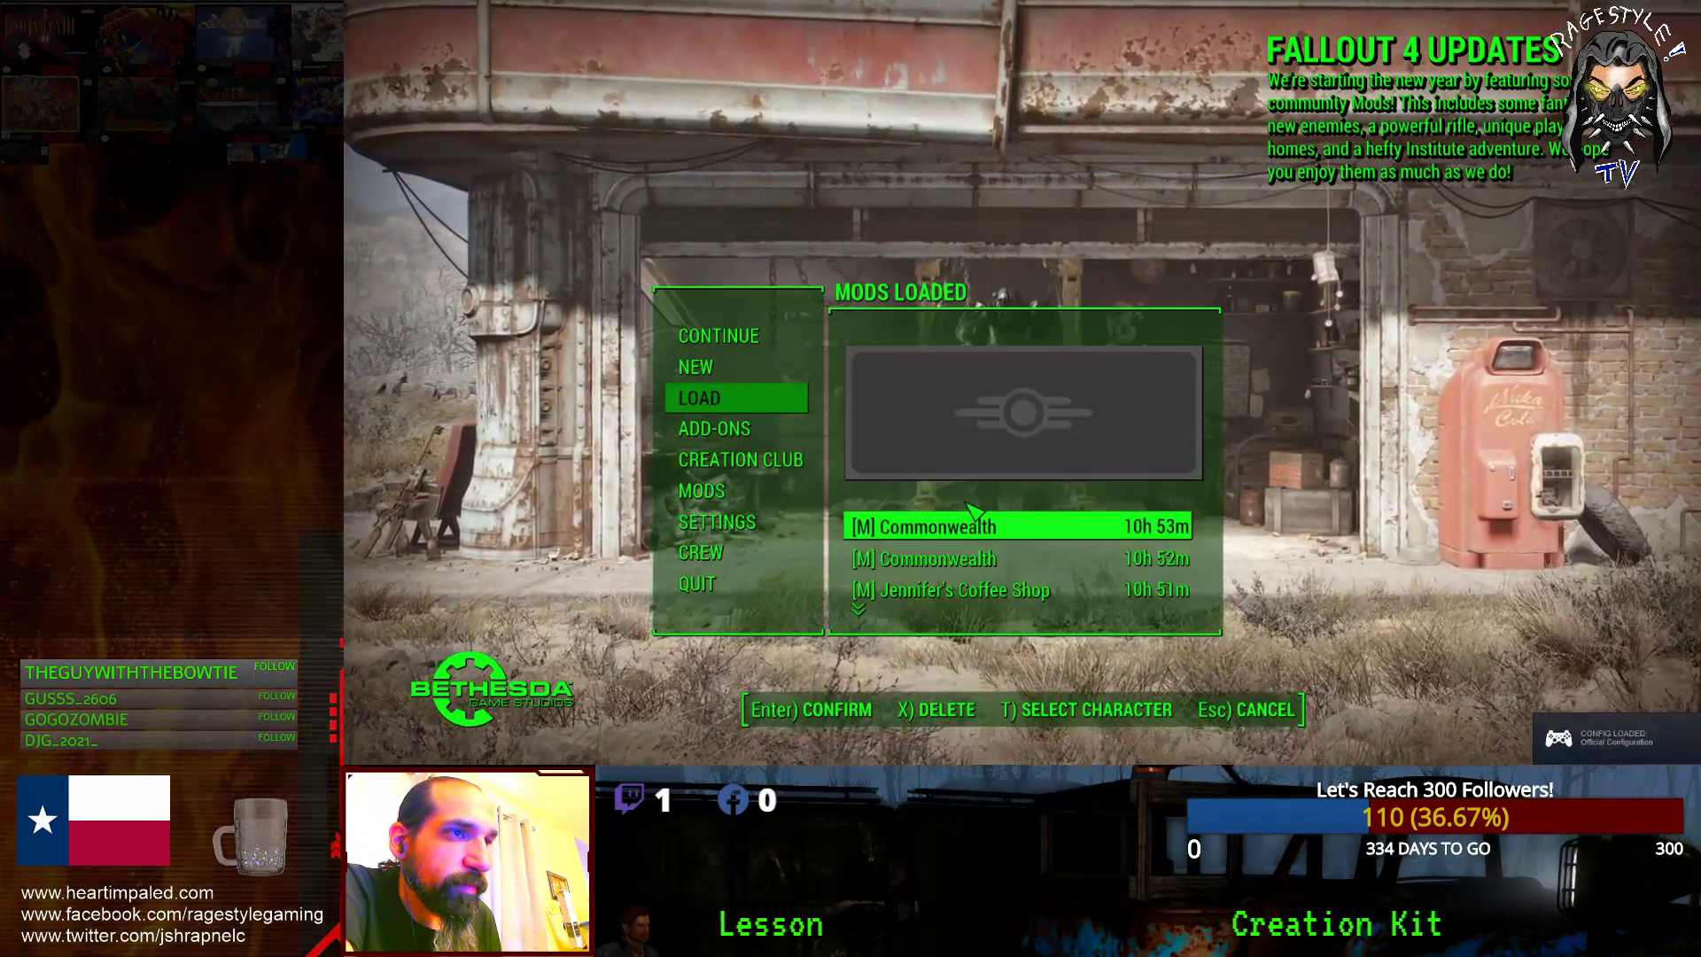
{"action": "scroll", "coordinate": [964, 529], "scroll_direction": "down", "scroll_amount": 1}
{"action": "scroll", "coordinate": [964, 529], "scroll_direction": "down", "scroll_amount": 1}
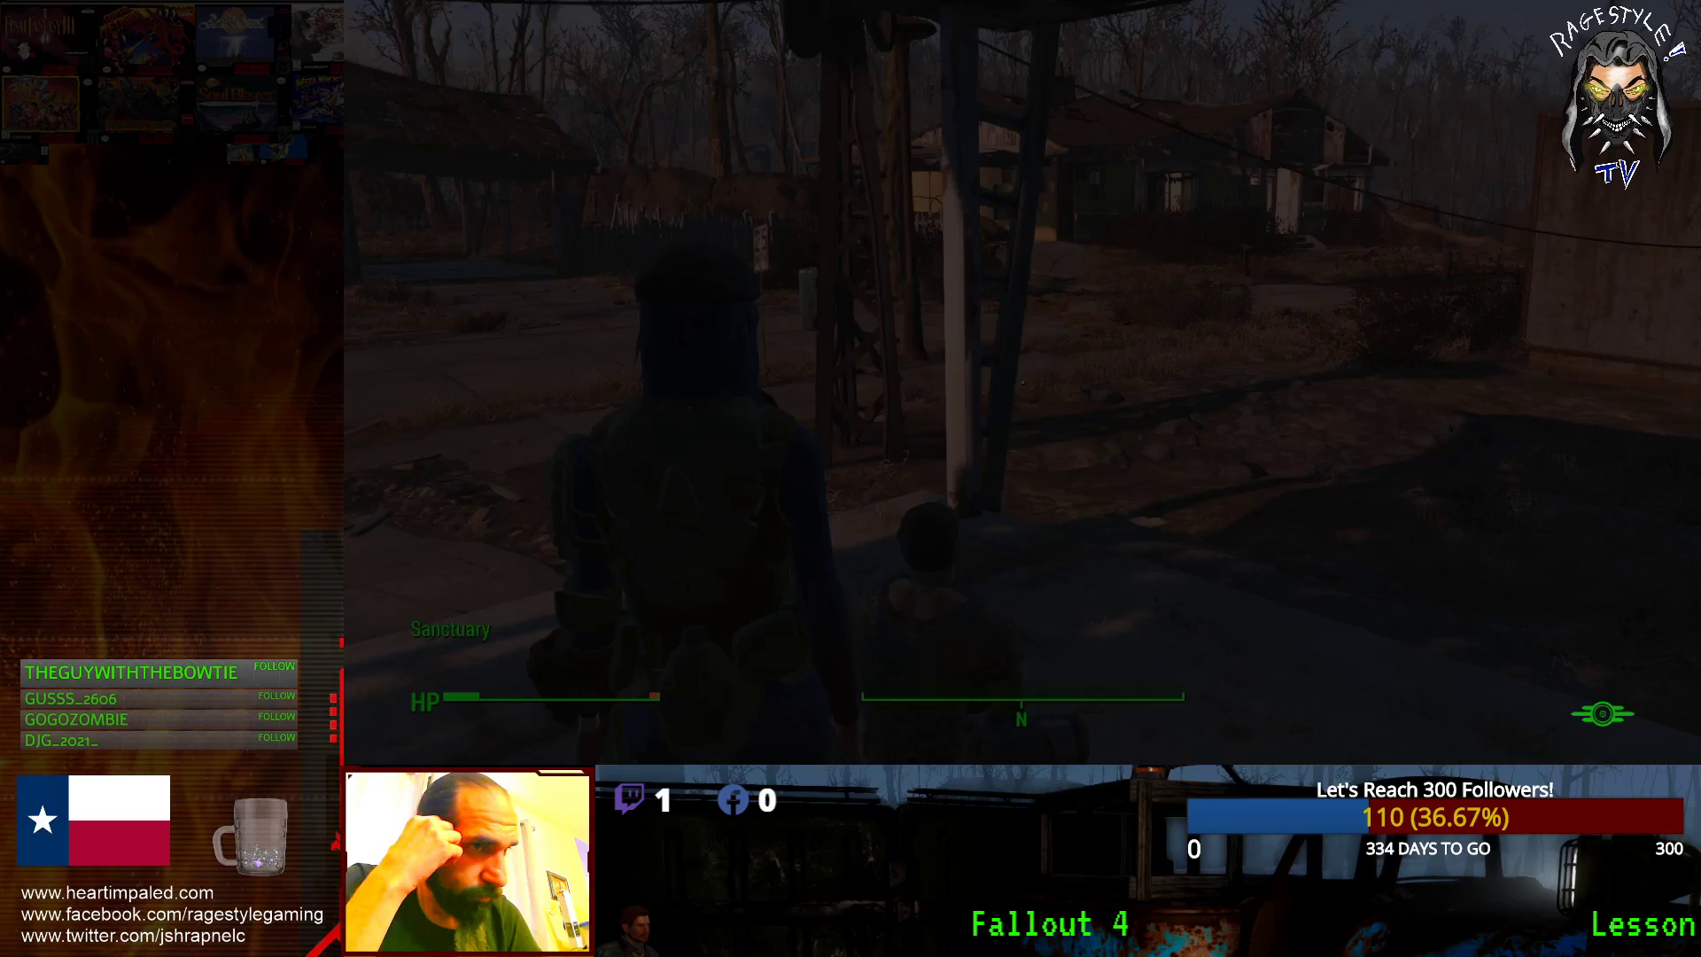
- Walk through Sanctuary to the grassy area beside the picket fence, collect the RAGEStyle Bandana and equip it
{"action": "key", "text": "f"}
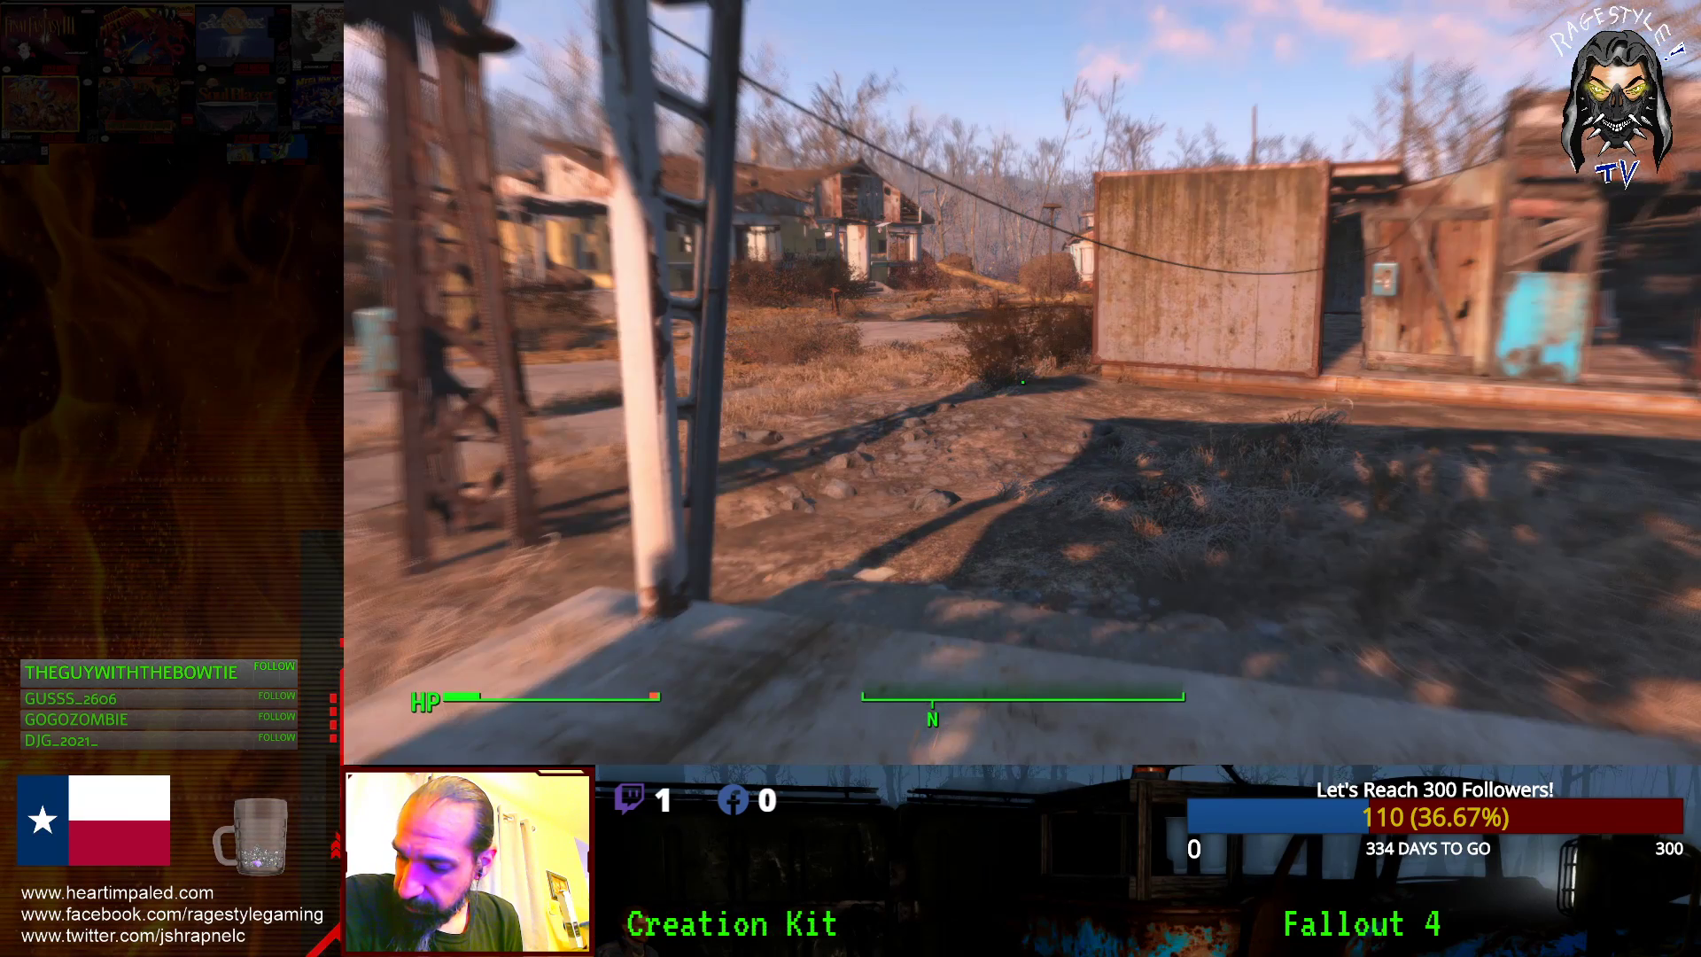
{"action": "key", "text": "s"}
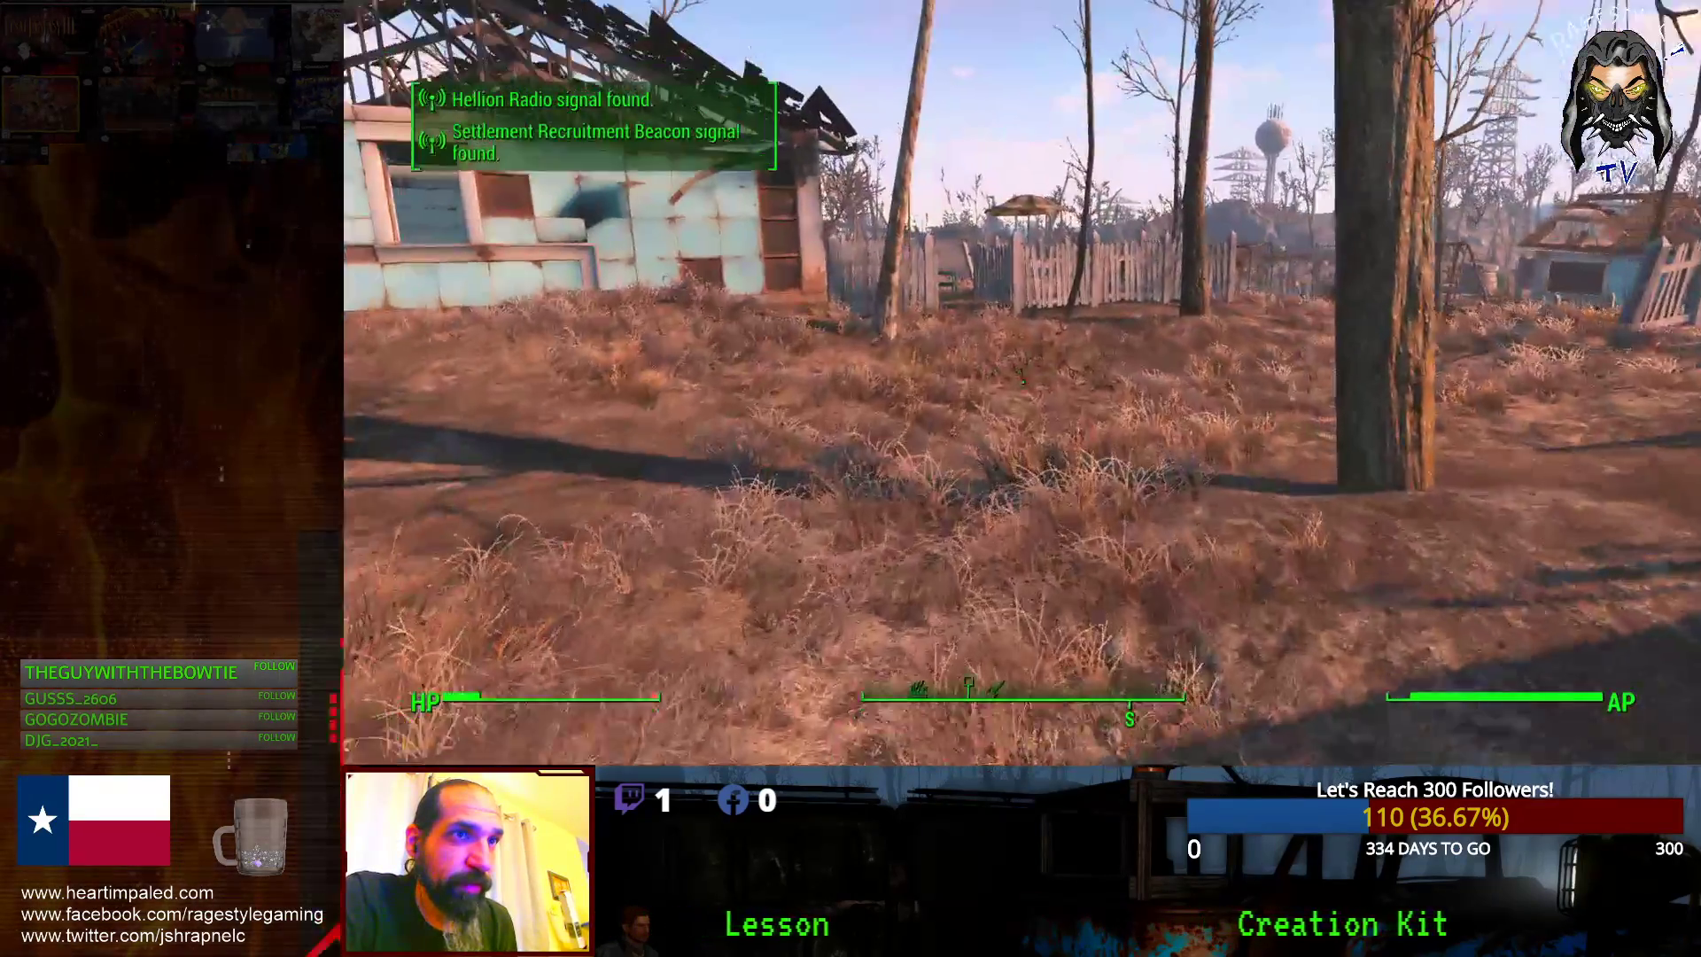
{"action": "key", "text": "w"}
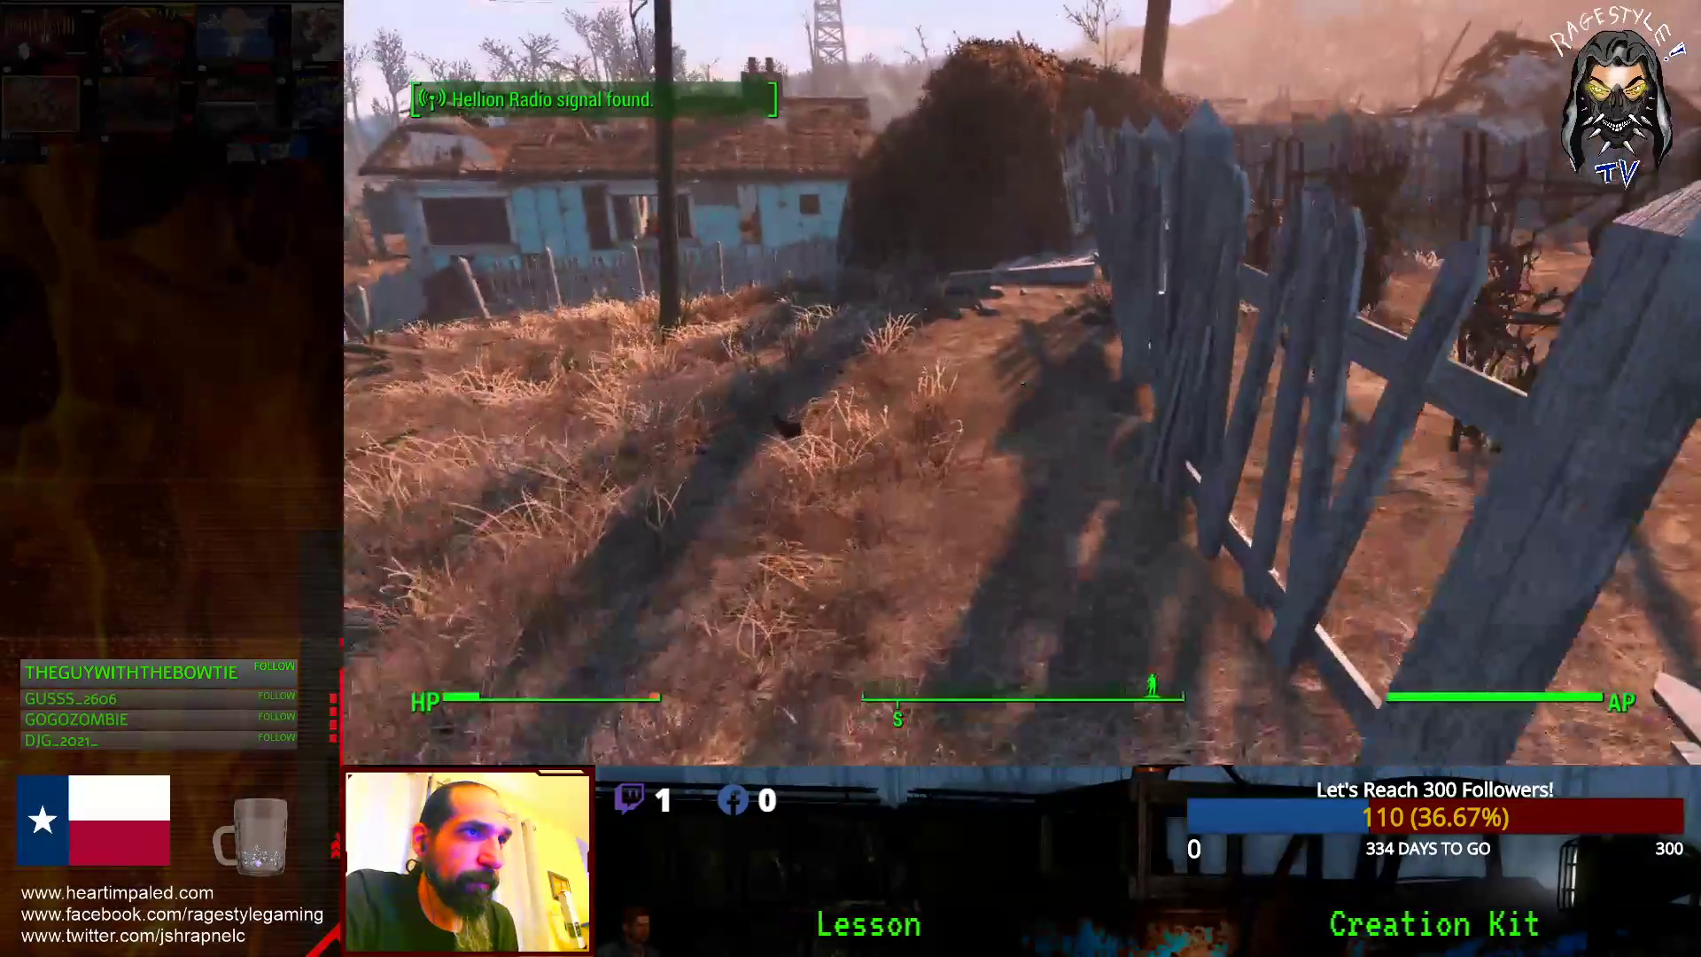
{"action": "key", "text": "w"}
{"action": "key", "text": "w"}
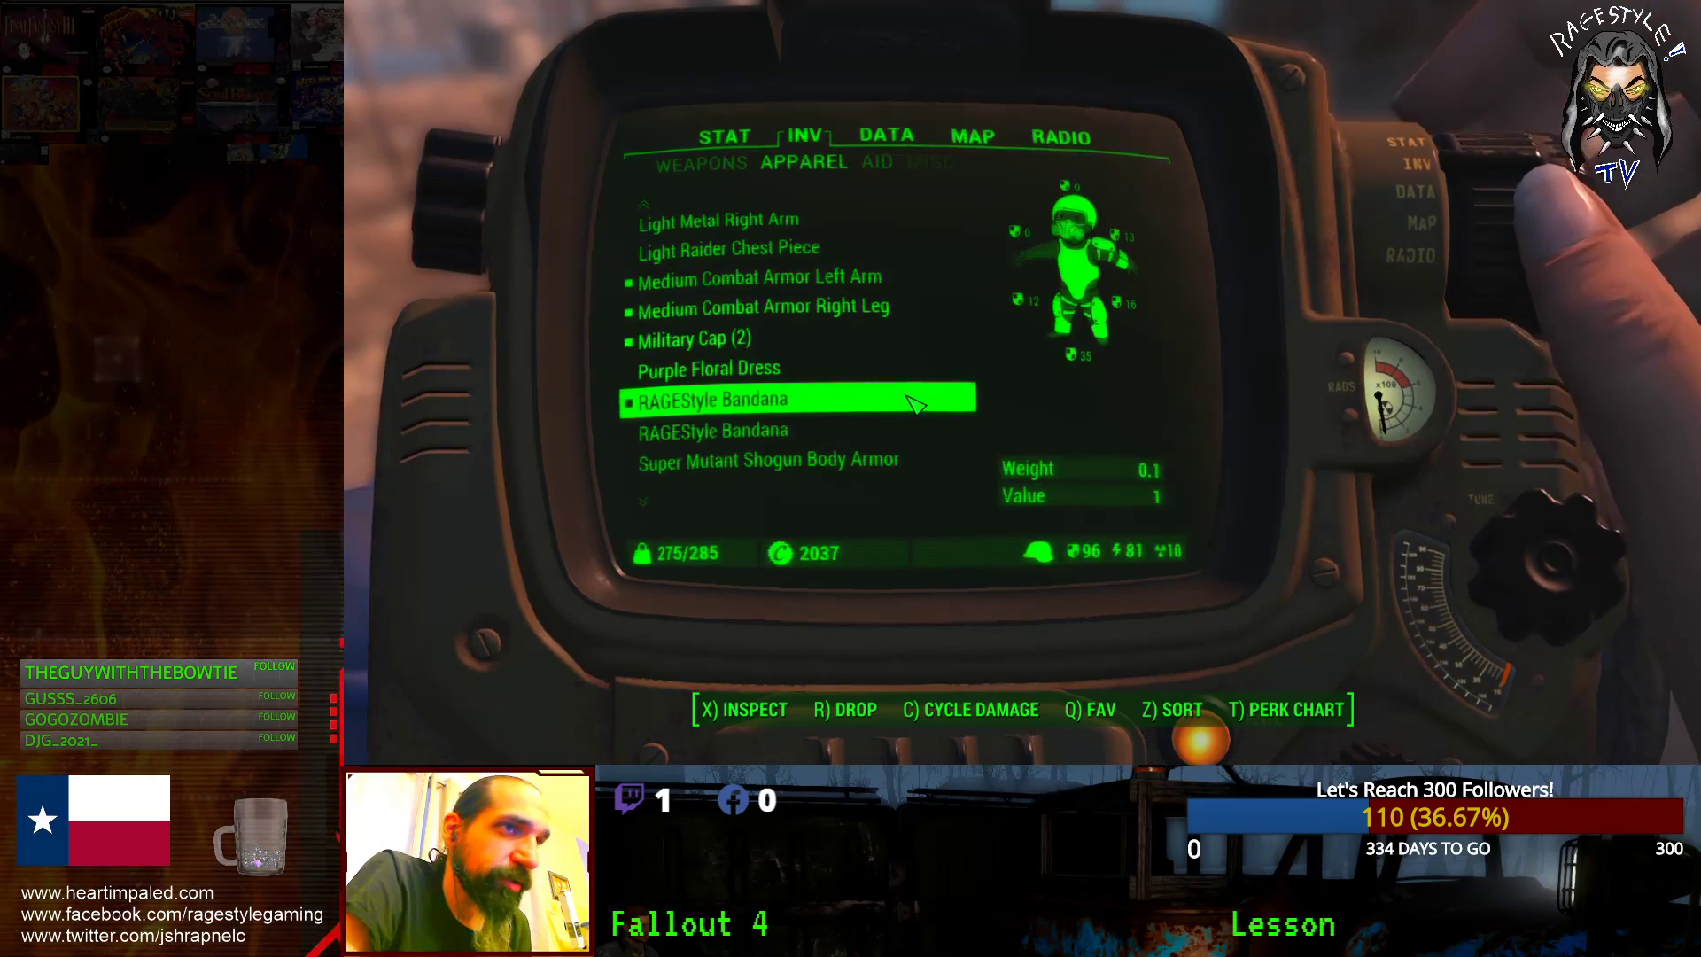
- Examine the player character wearing the RAGEStyle Bandana in third-person view, leaving workshop mode if it opens
{"action": "key", "text": "Tab"}
{"action": "key", "text": "Tab"}
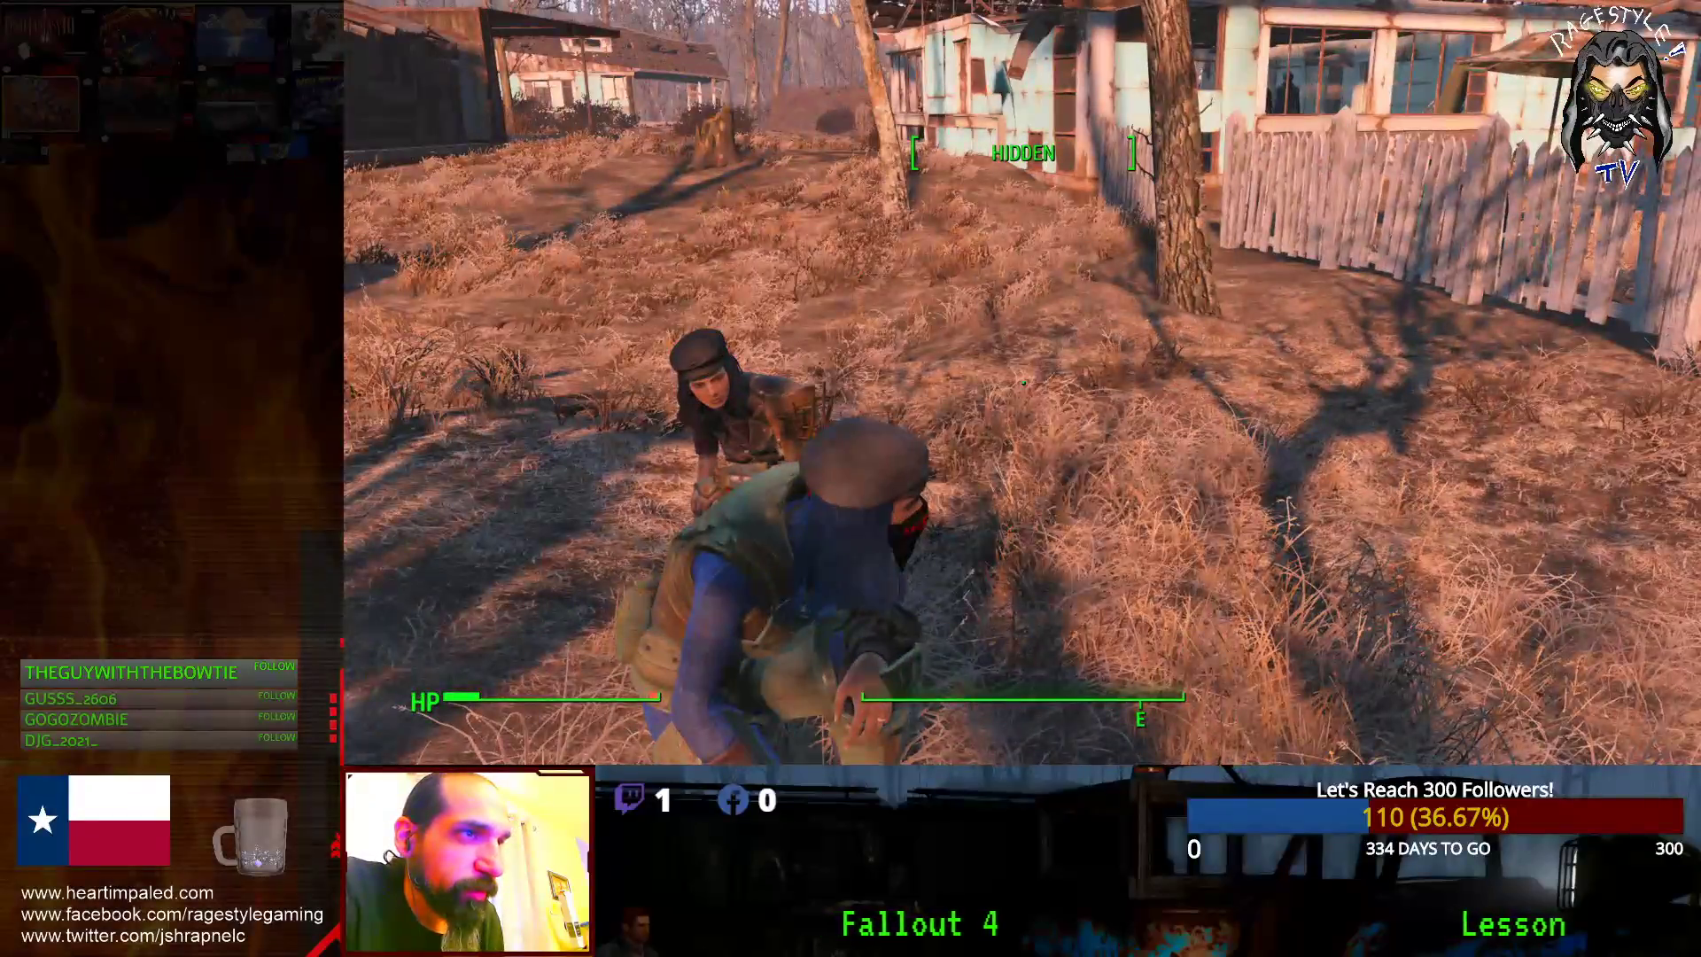
{"action": "key", "text": "v"}
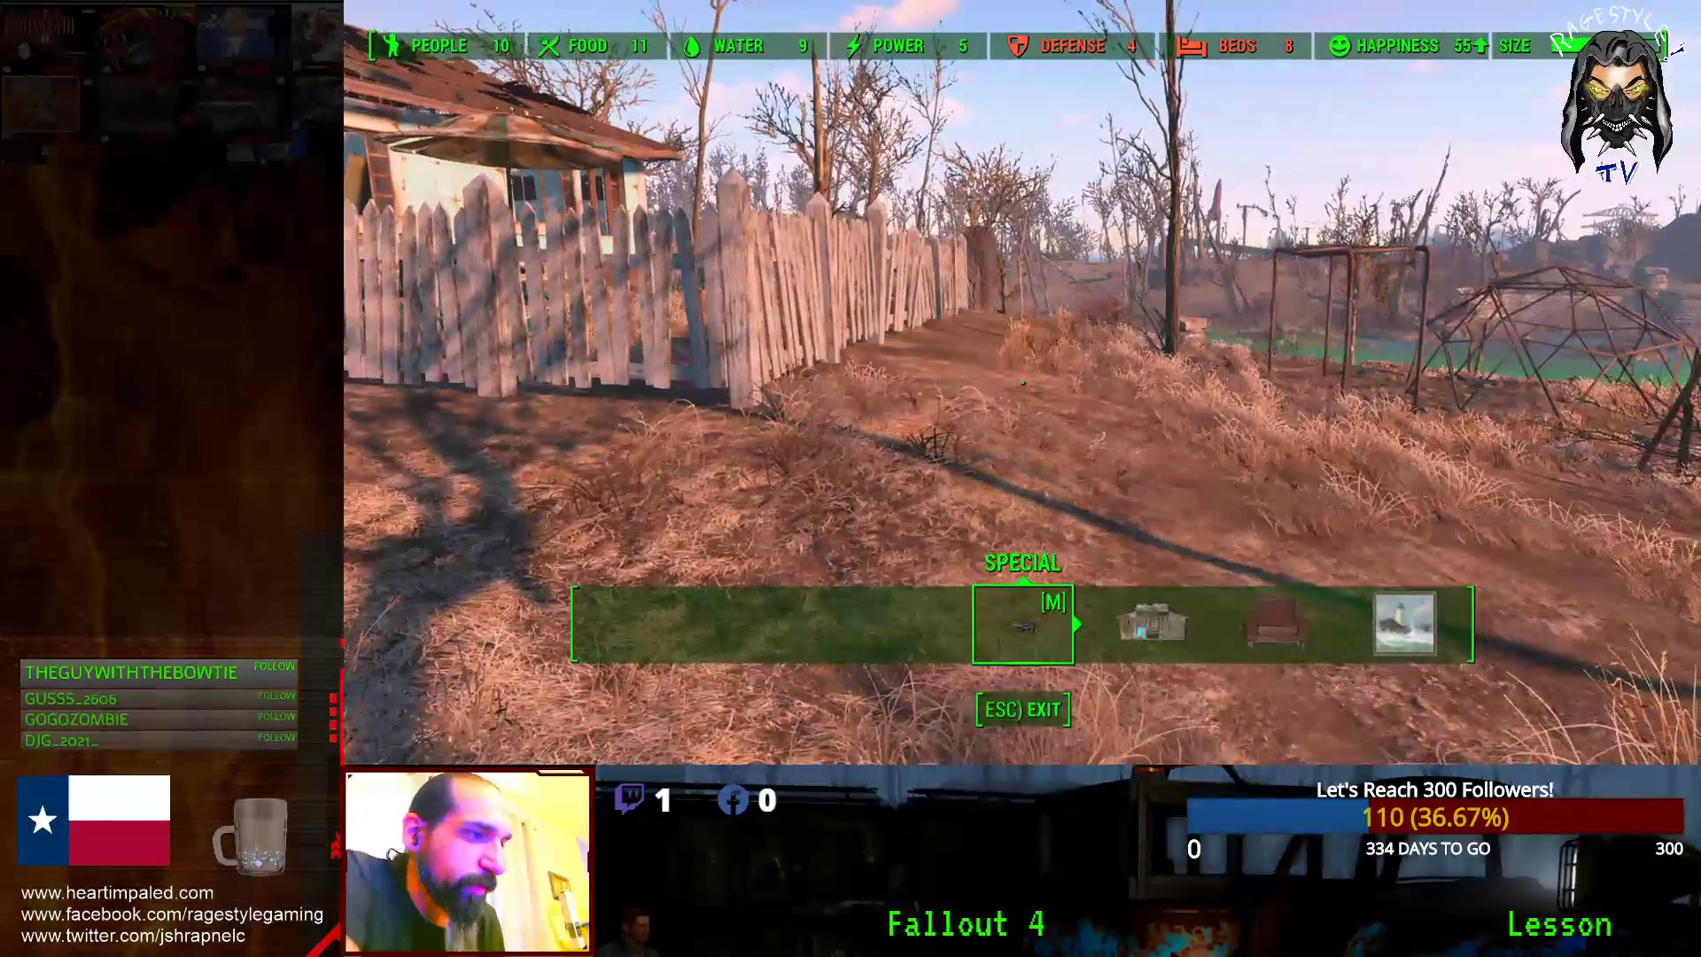
{"action": "key", "text": "Escape"}
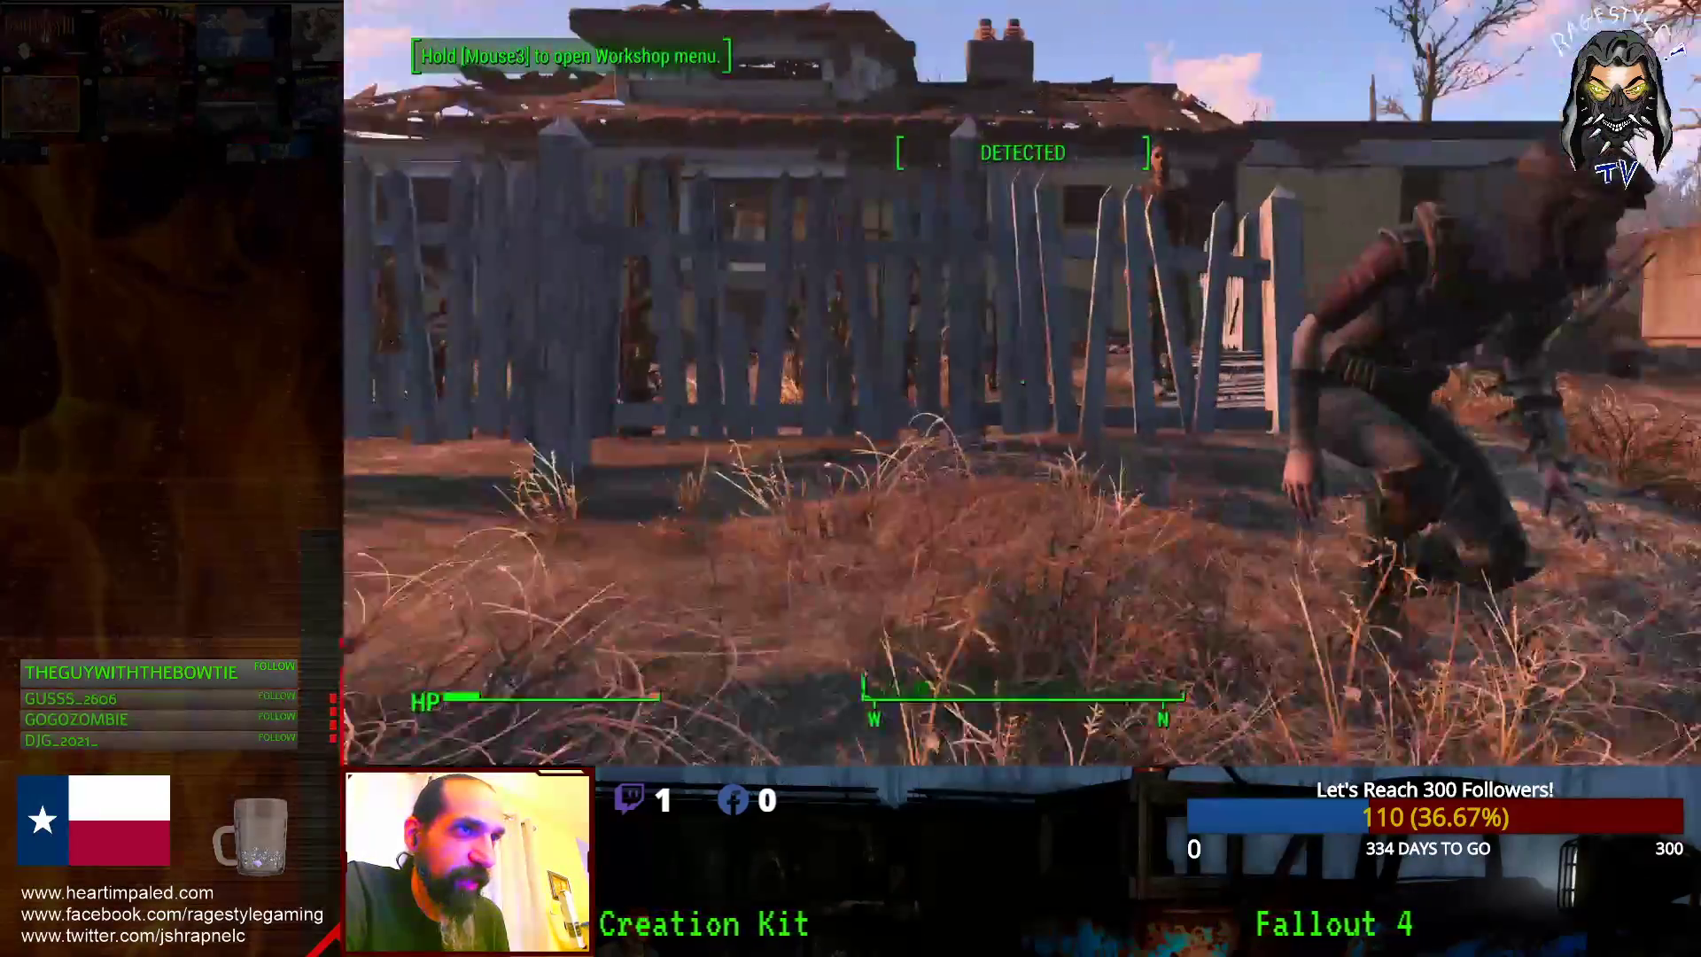
- Walk across Sanctuary into the ruined blue house and approach the uniformed quest character
{"action": "key", "text": "w"}
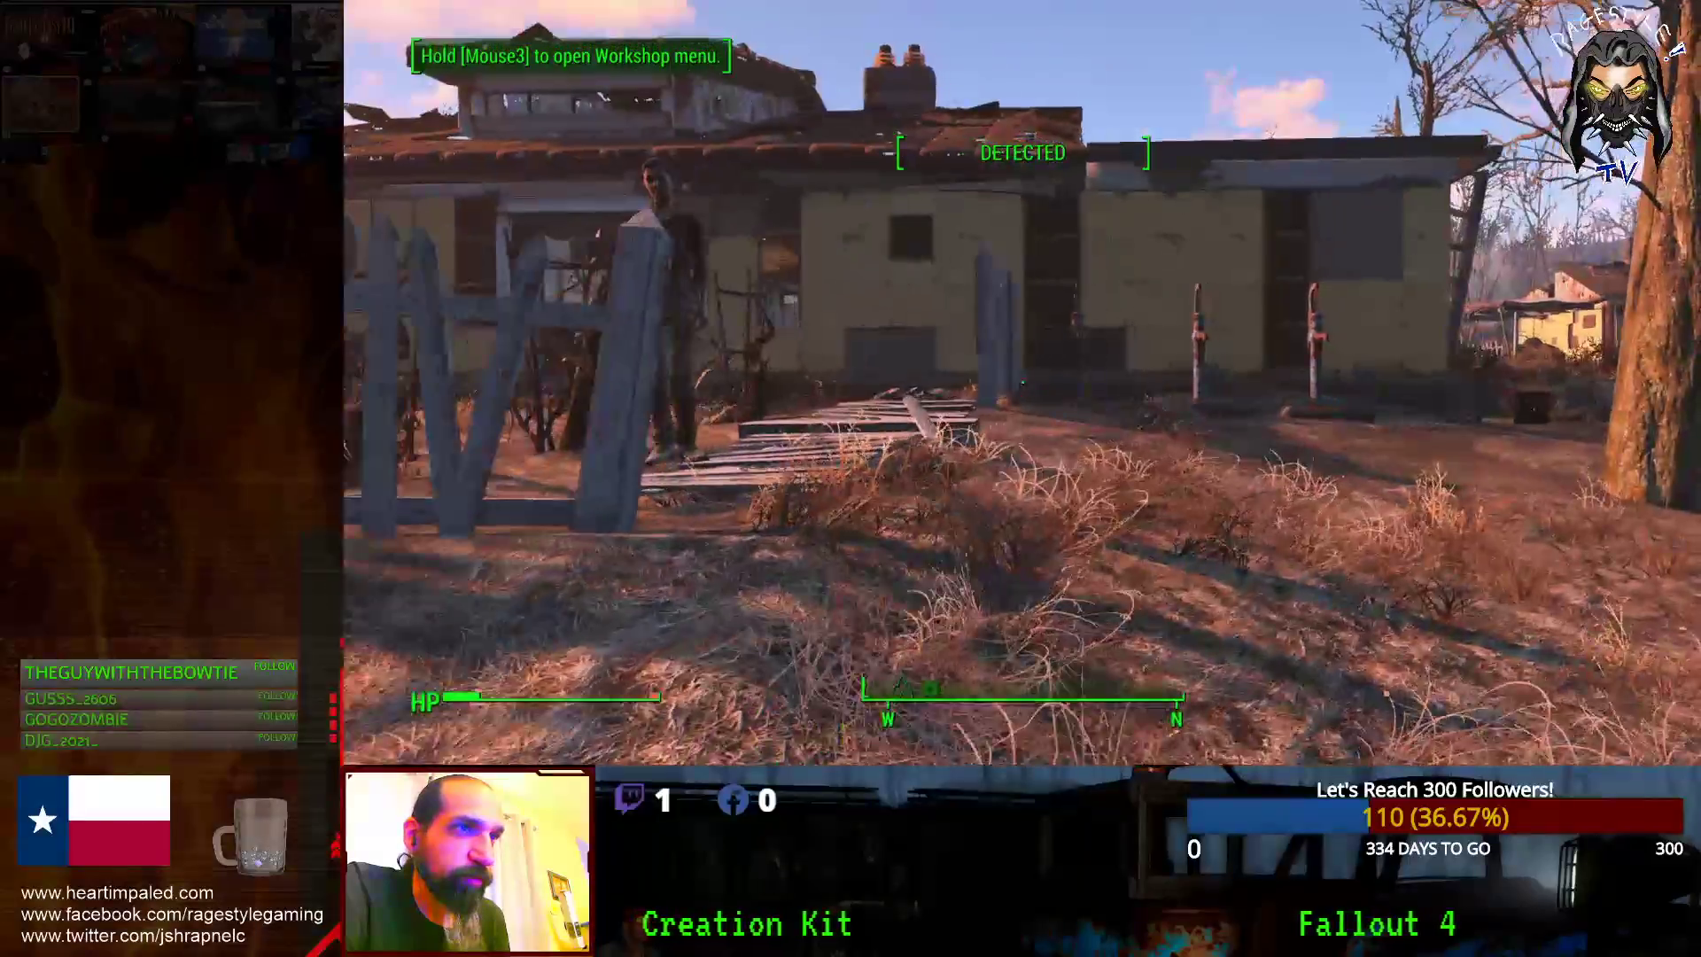
{"action": "key", "text": "w"}
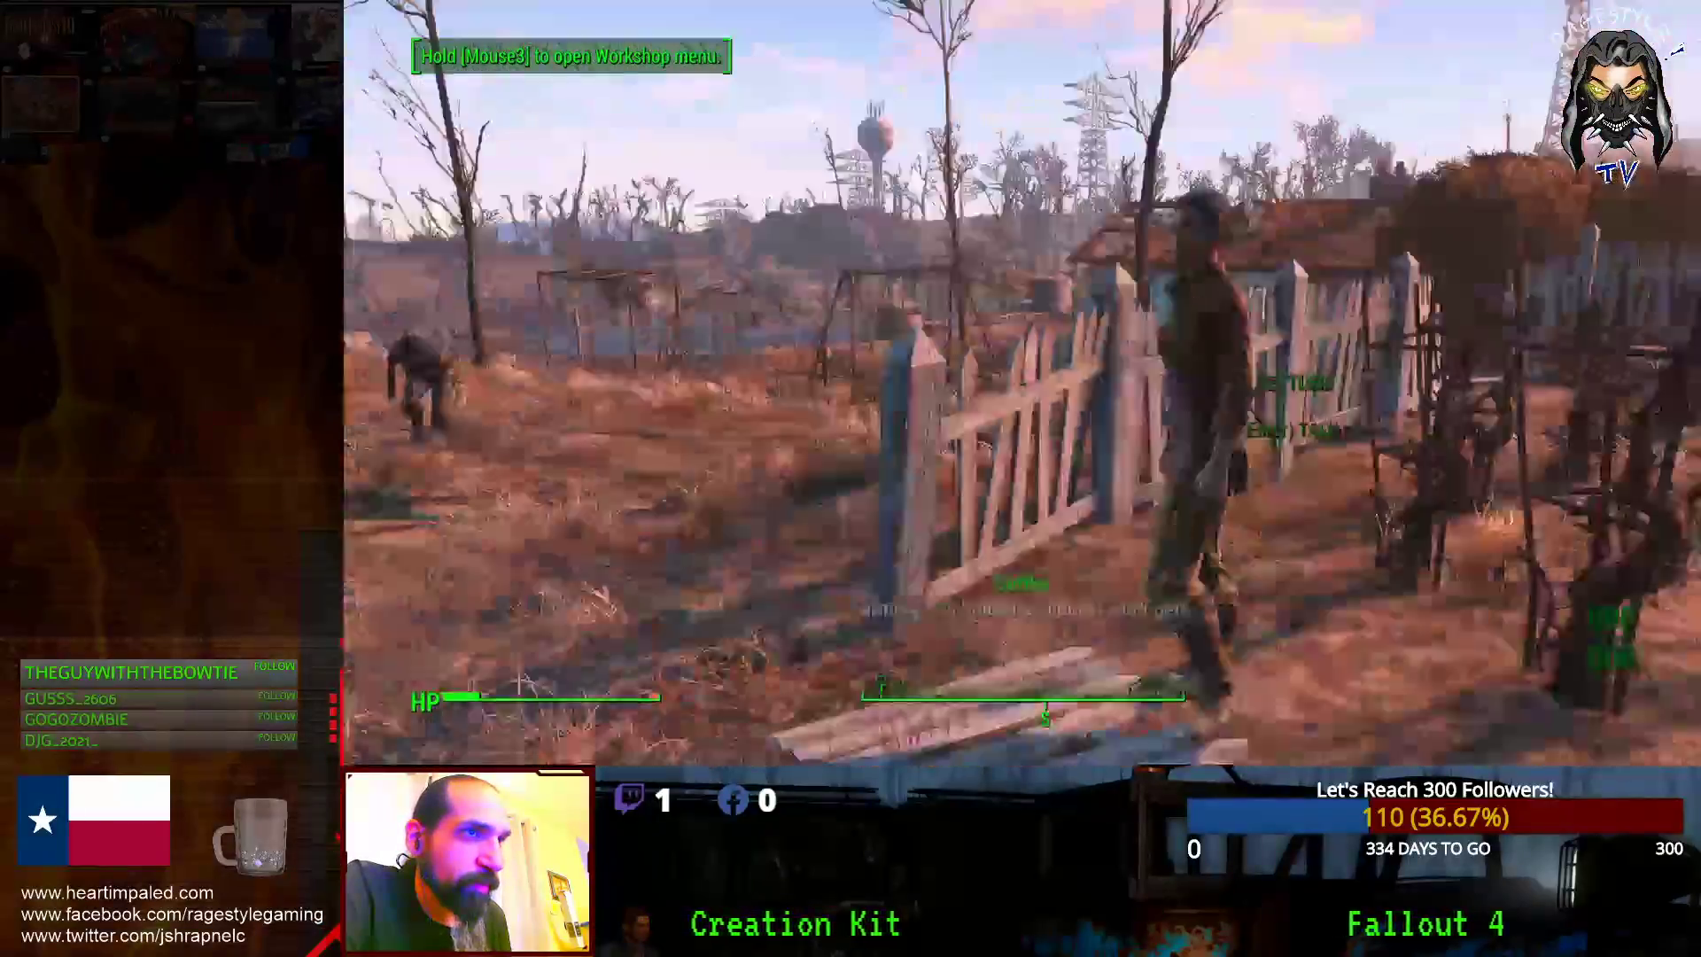
{"action": "key", "text": "w"}
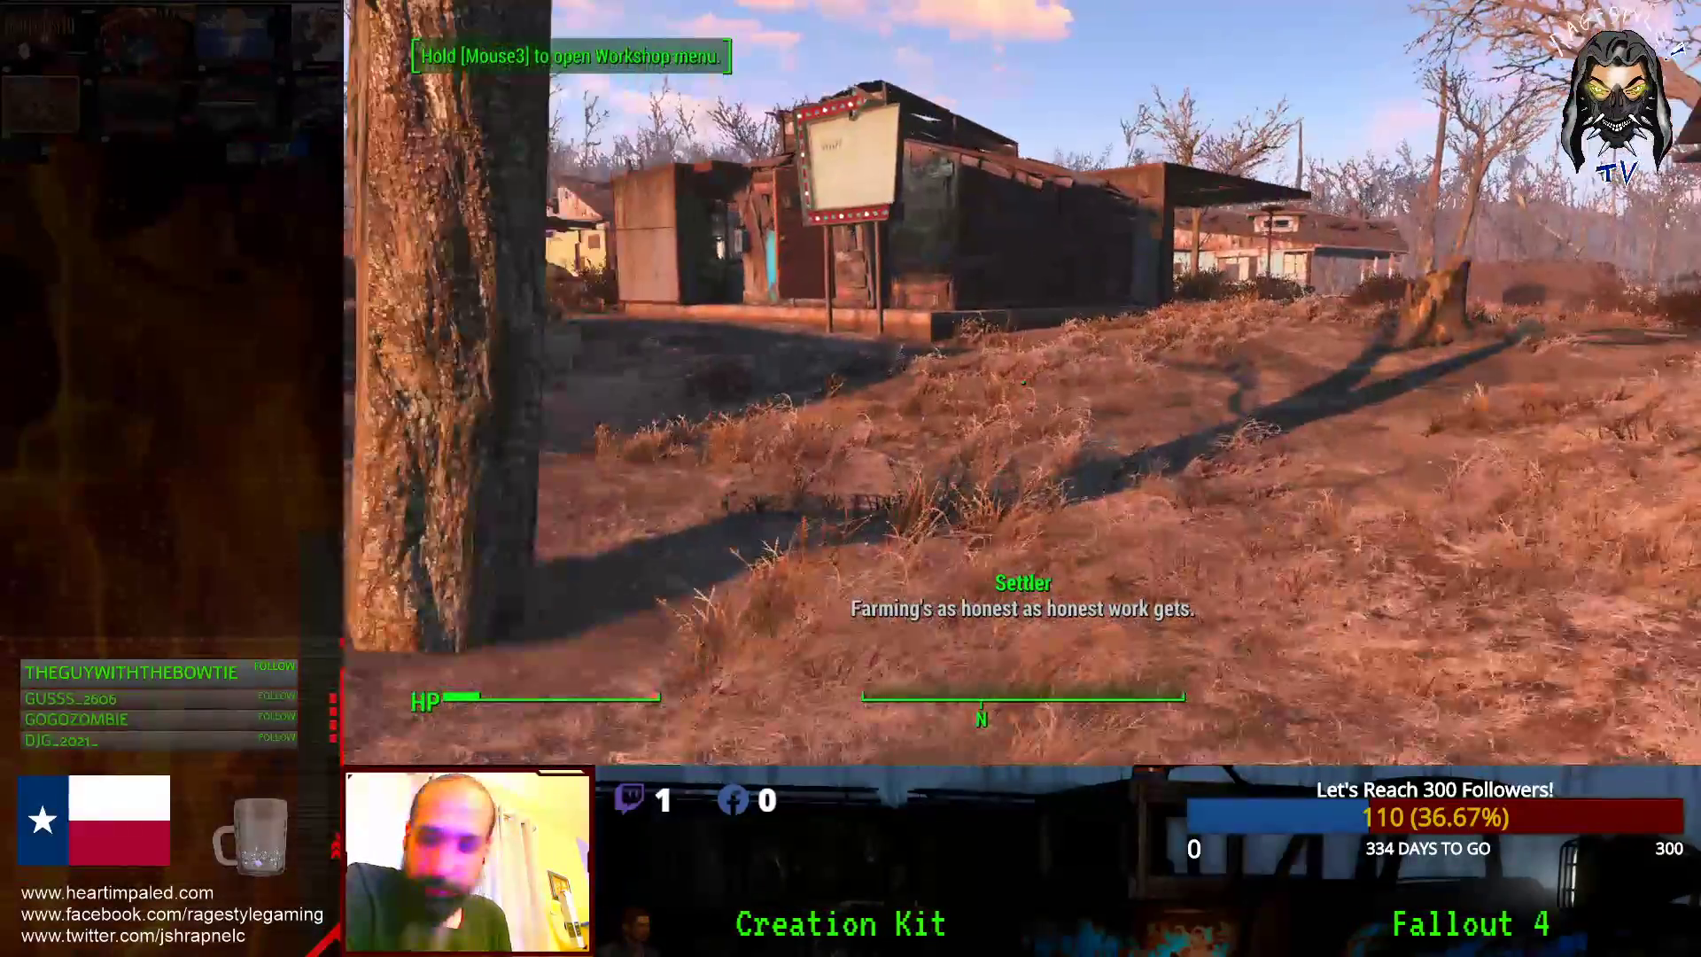
{"action": "key", "text": "w"}
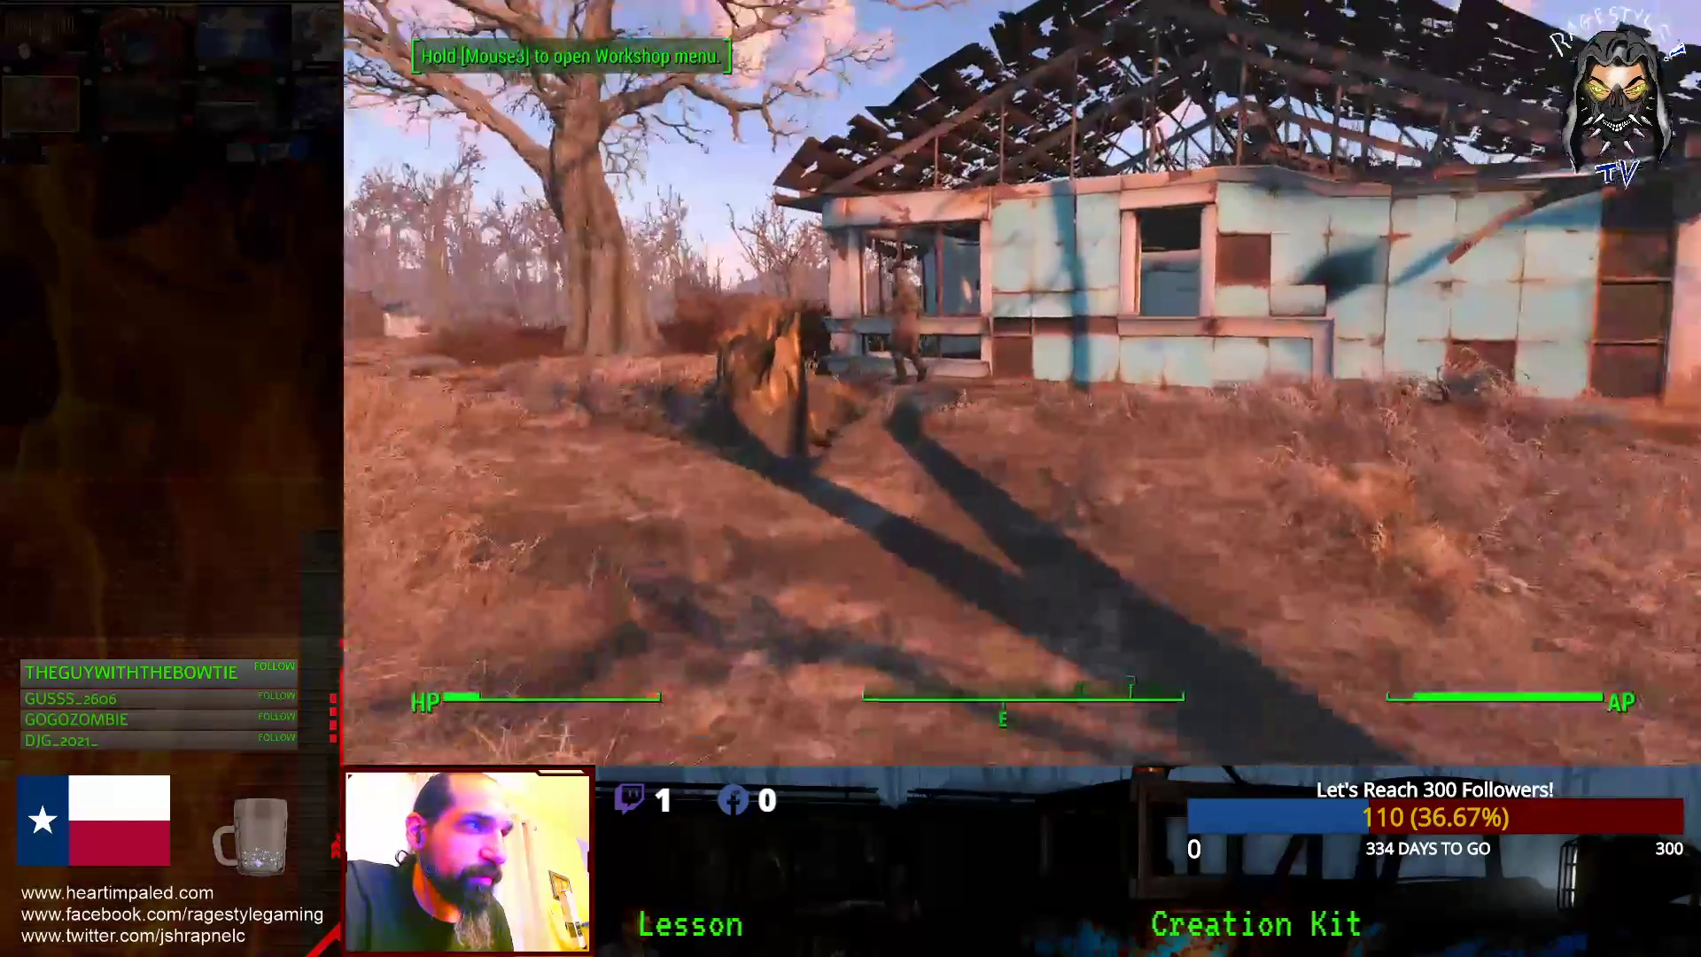
{"action": "key", "text": "w"}
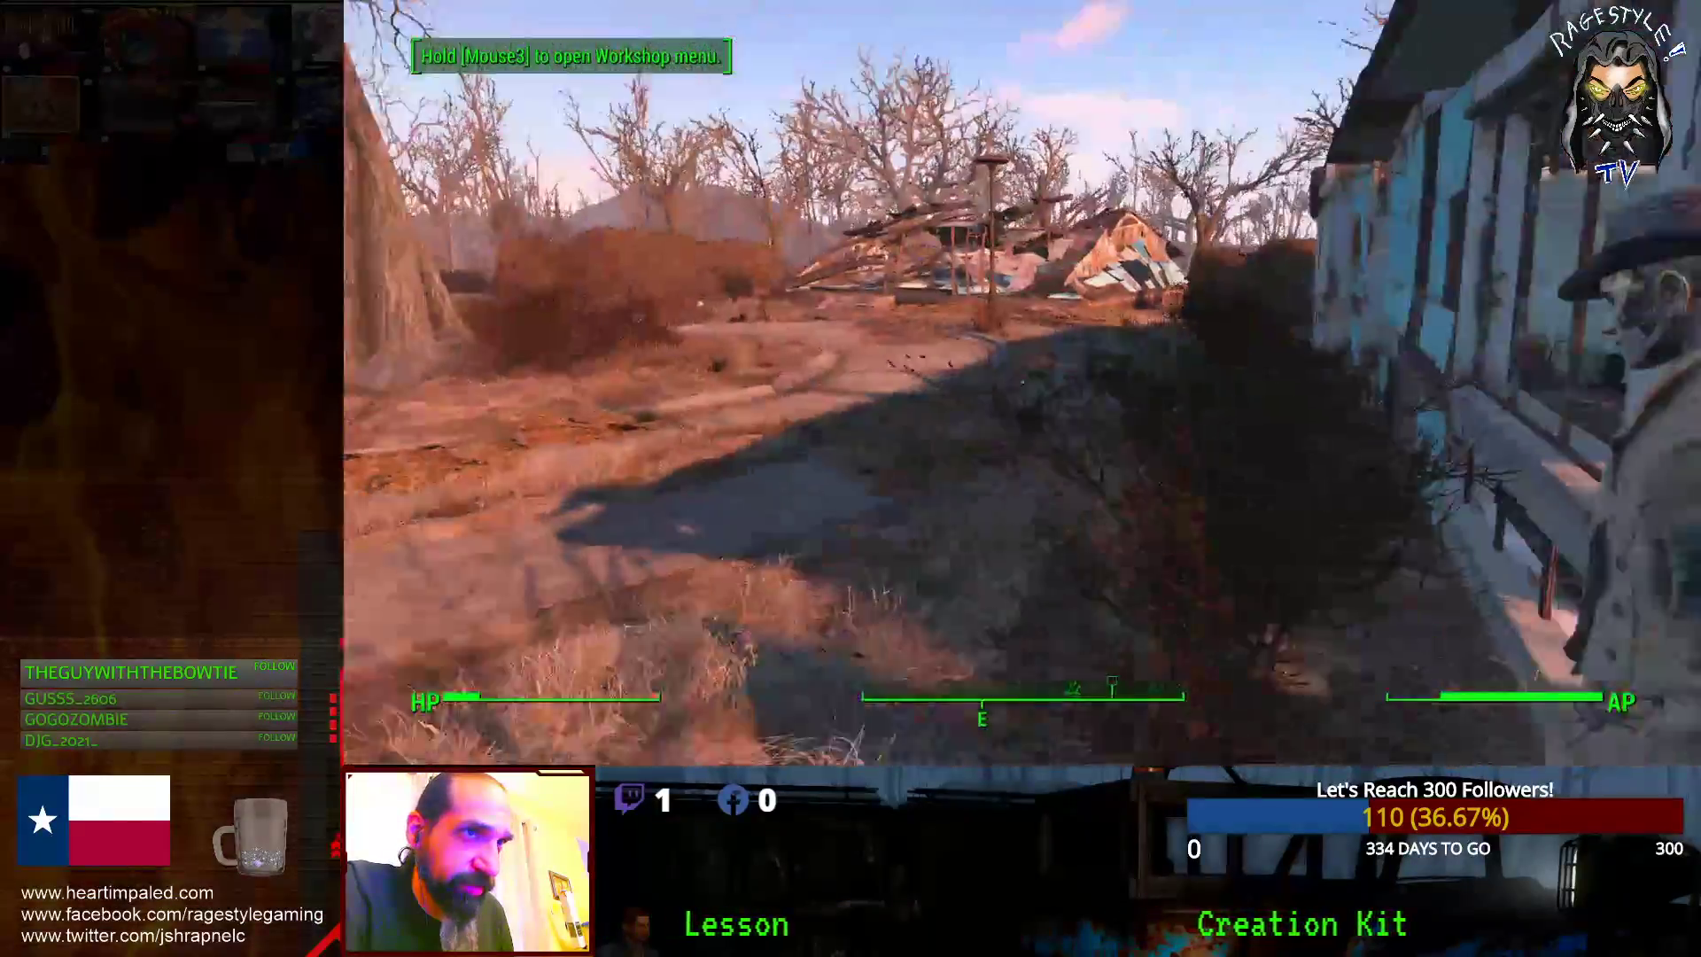
{"action": "key", "text": "w"}
{"action": "key", "text": "w"}
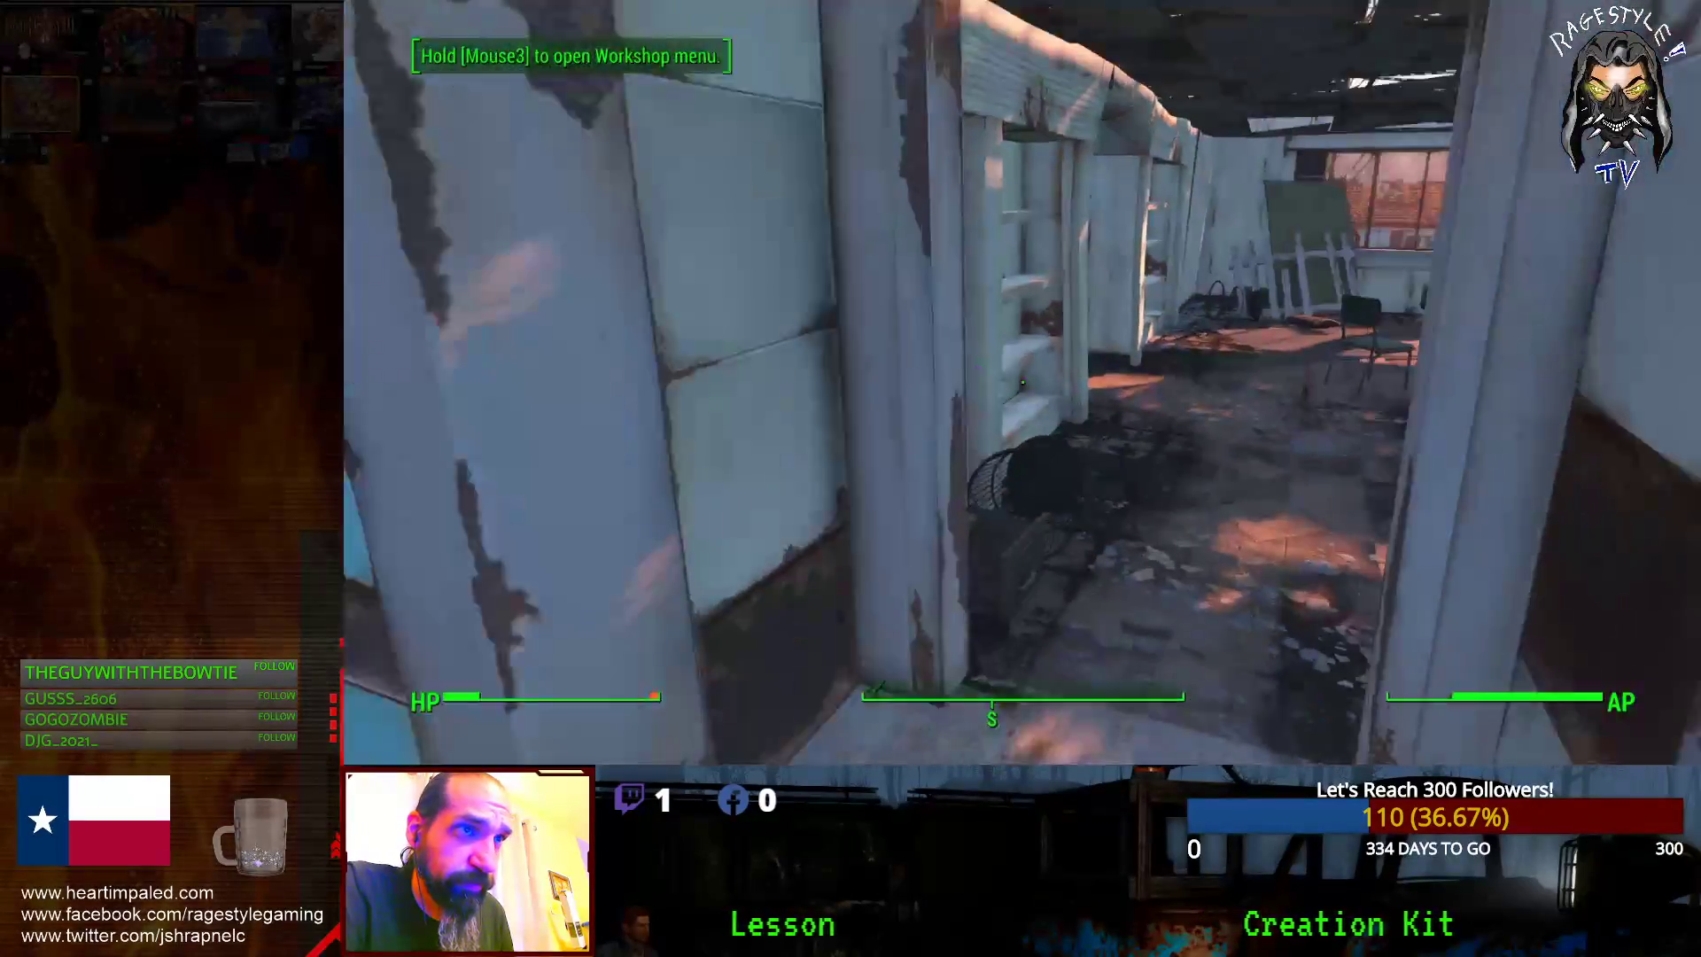
{"action": "key", "text": "w"}
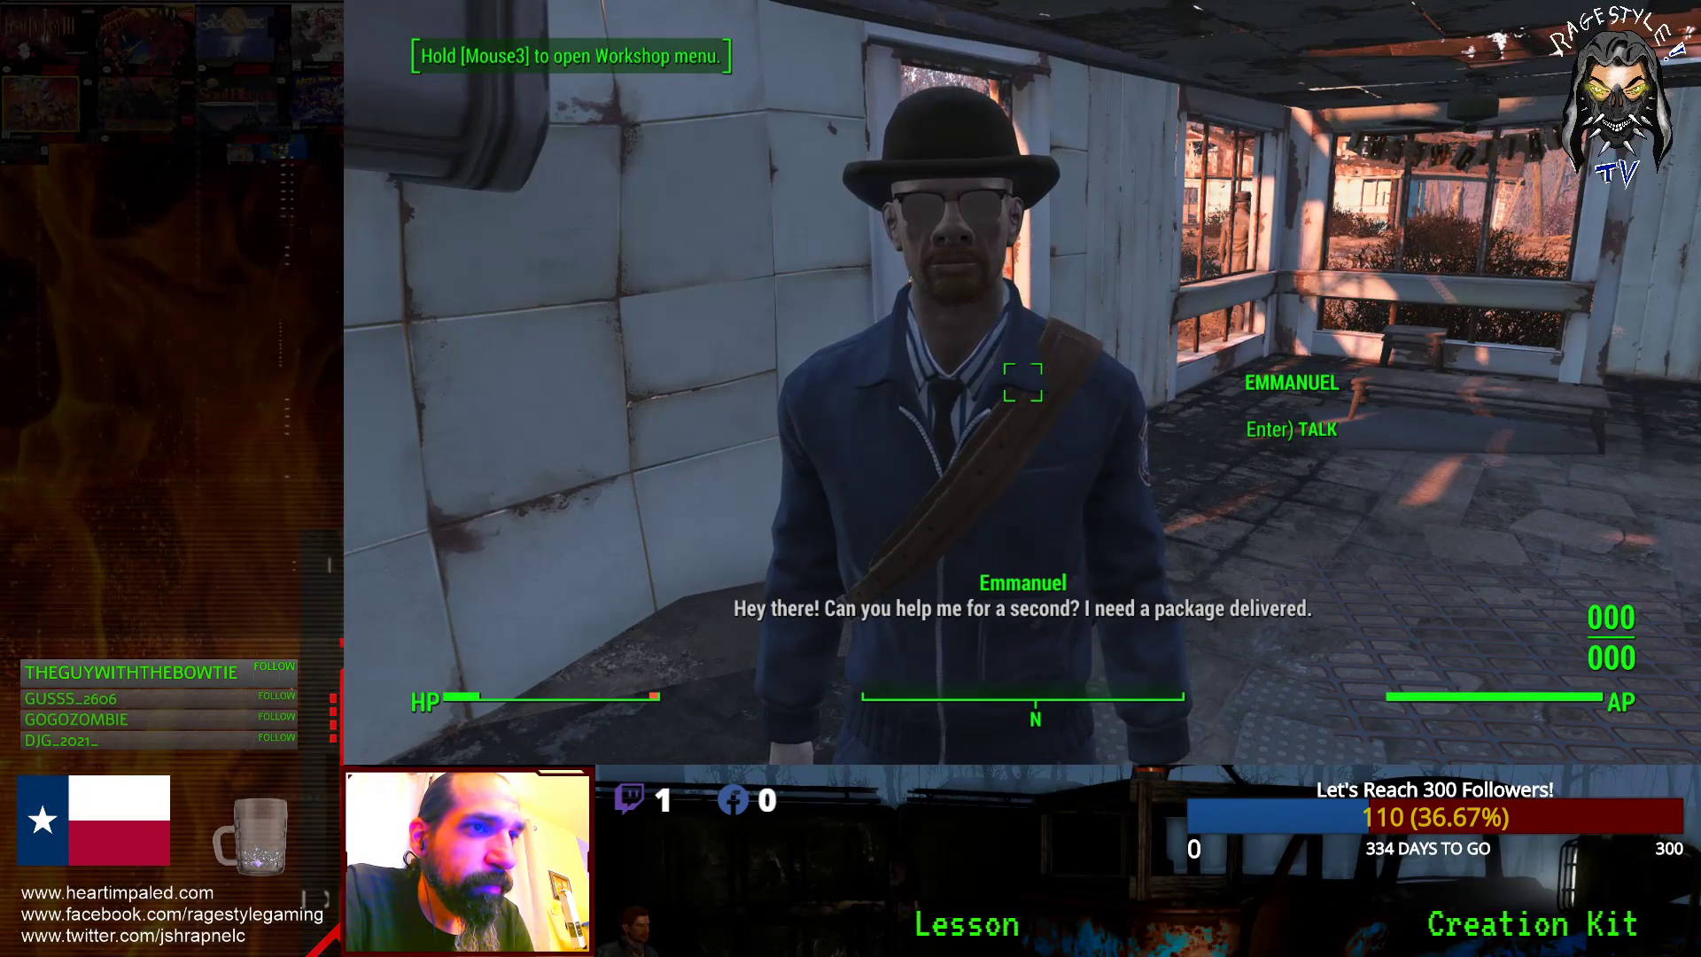
- Talk to the uniformed character, give the neutral reply first and accept the package delivery job
{"action": "key", "text": "Return"}
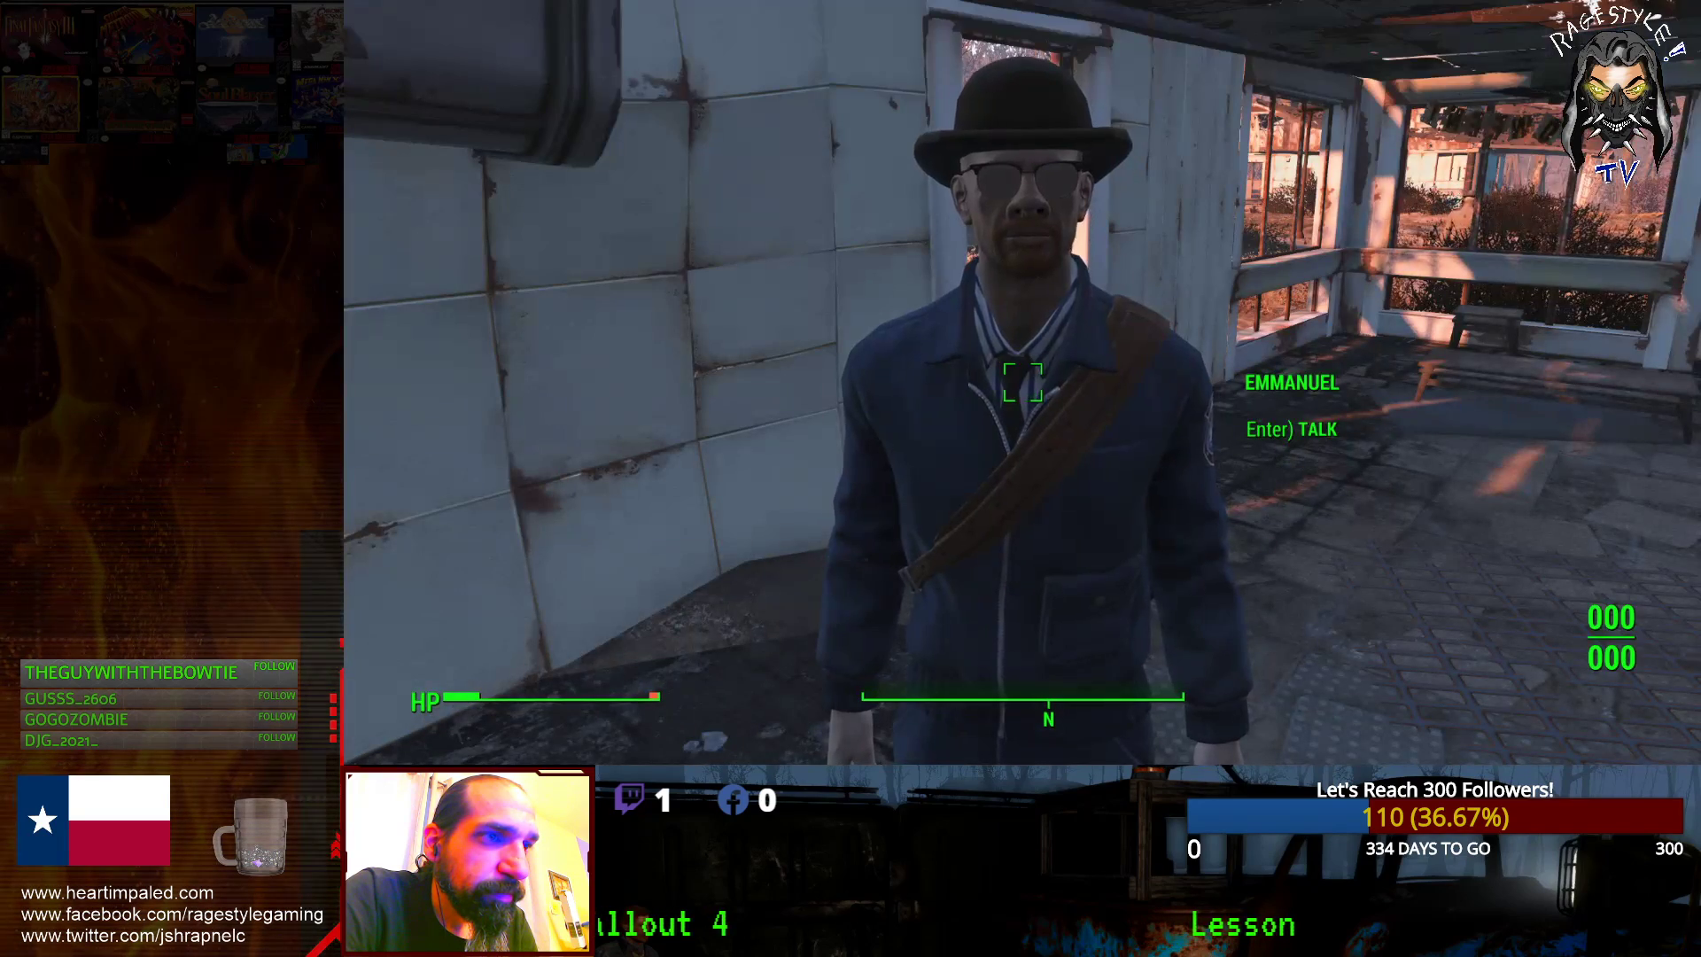
{"action": "key", "text": "Return"}
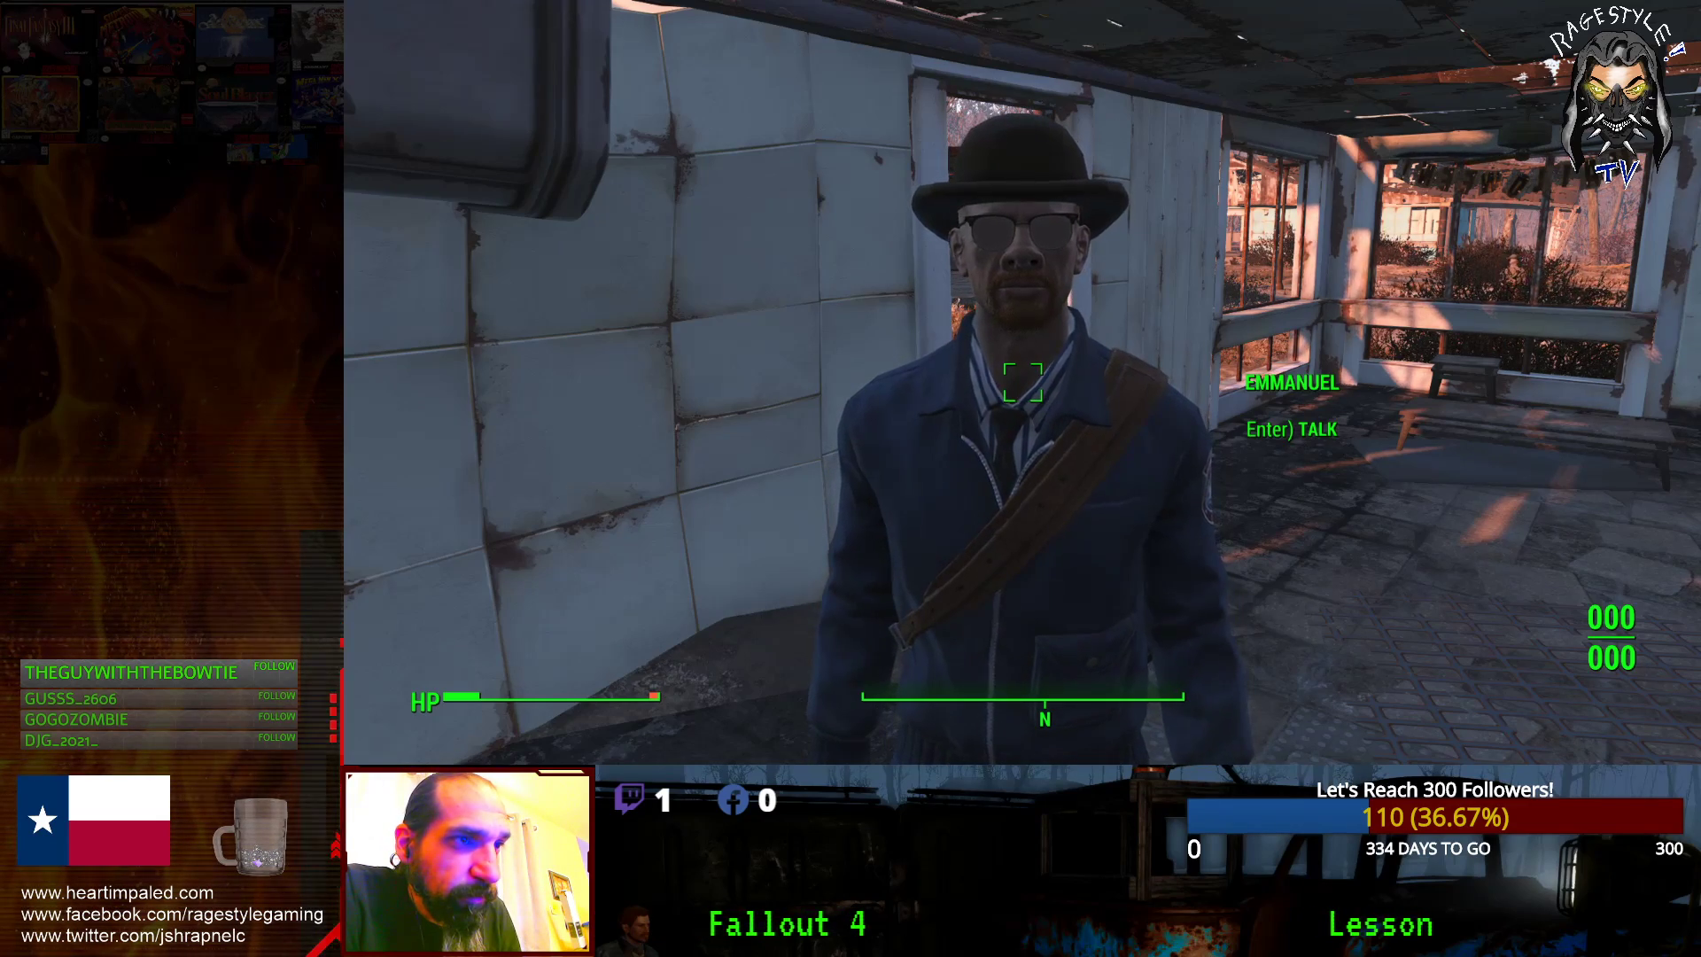
{"action": "key", "text": "Return"}
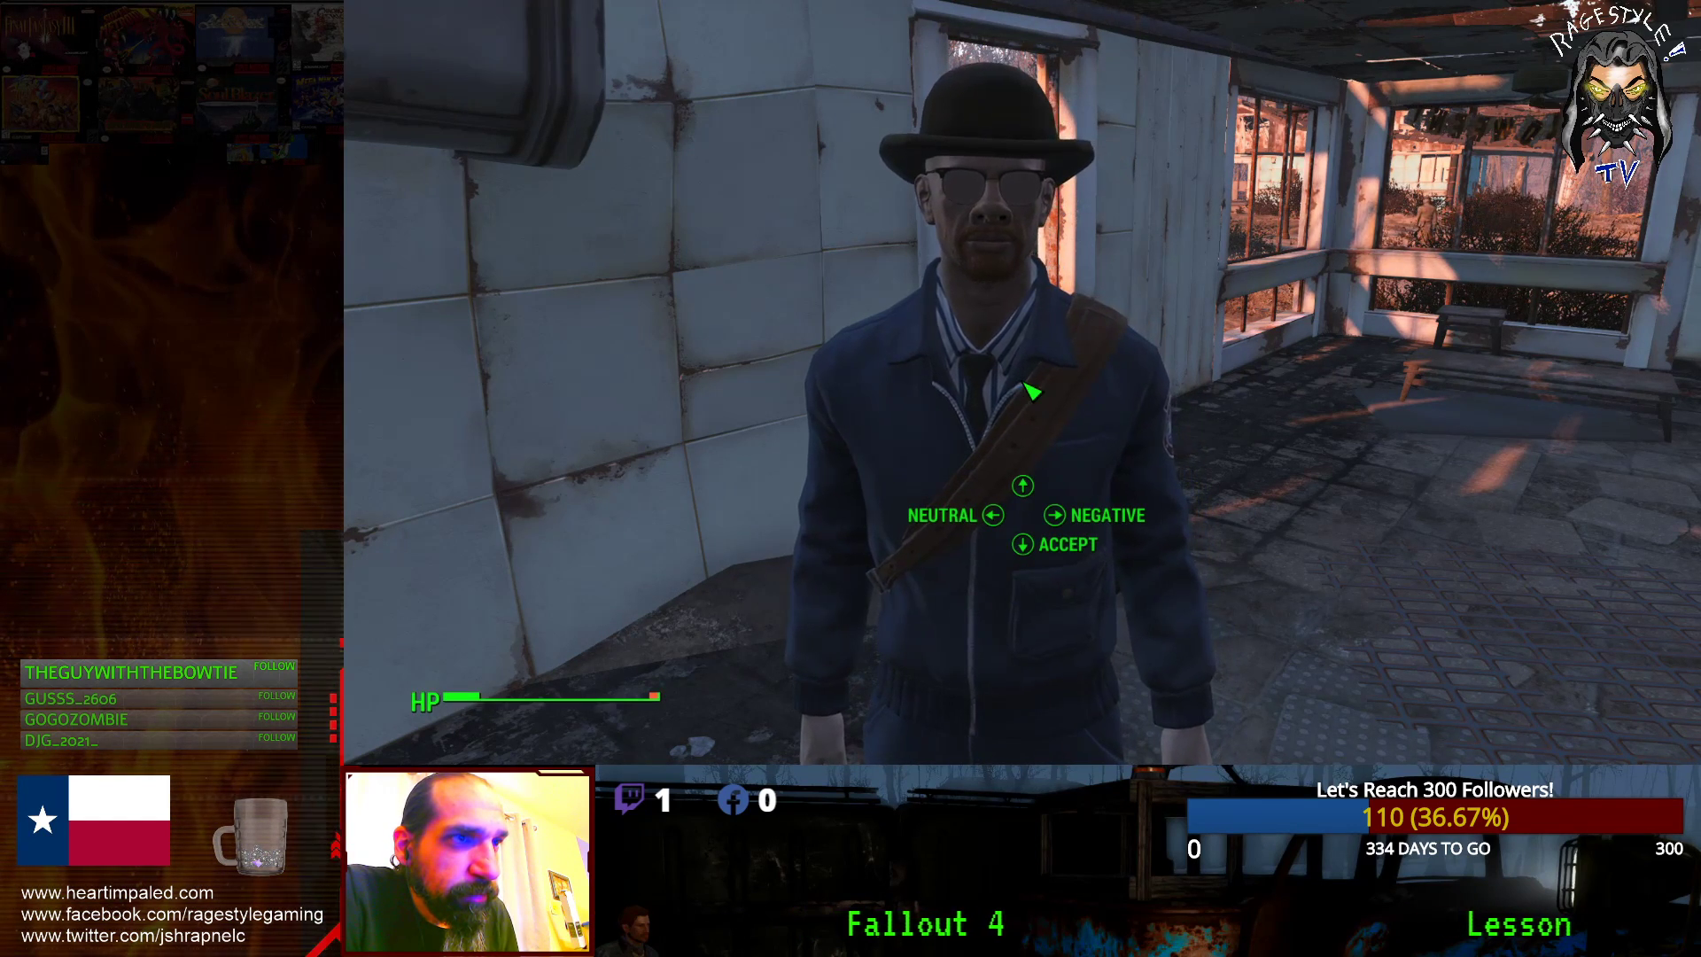
{"action": "key", "text": "Left"}
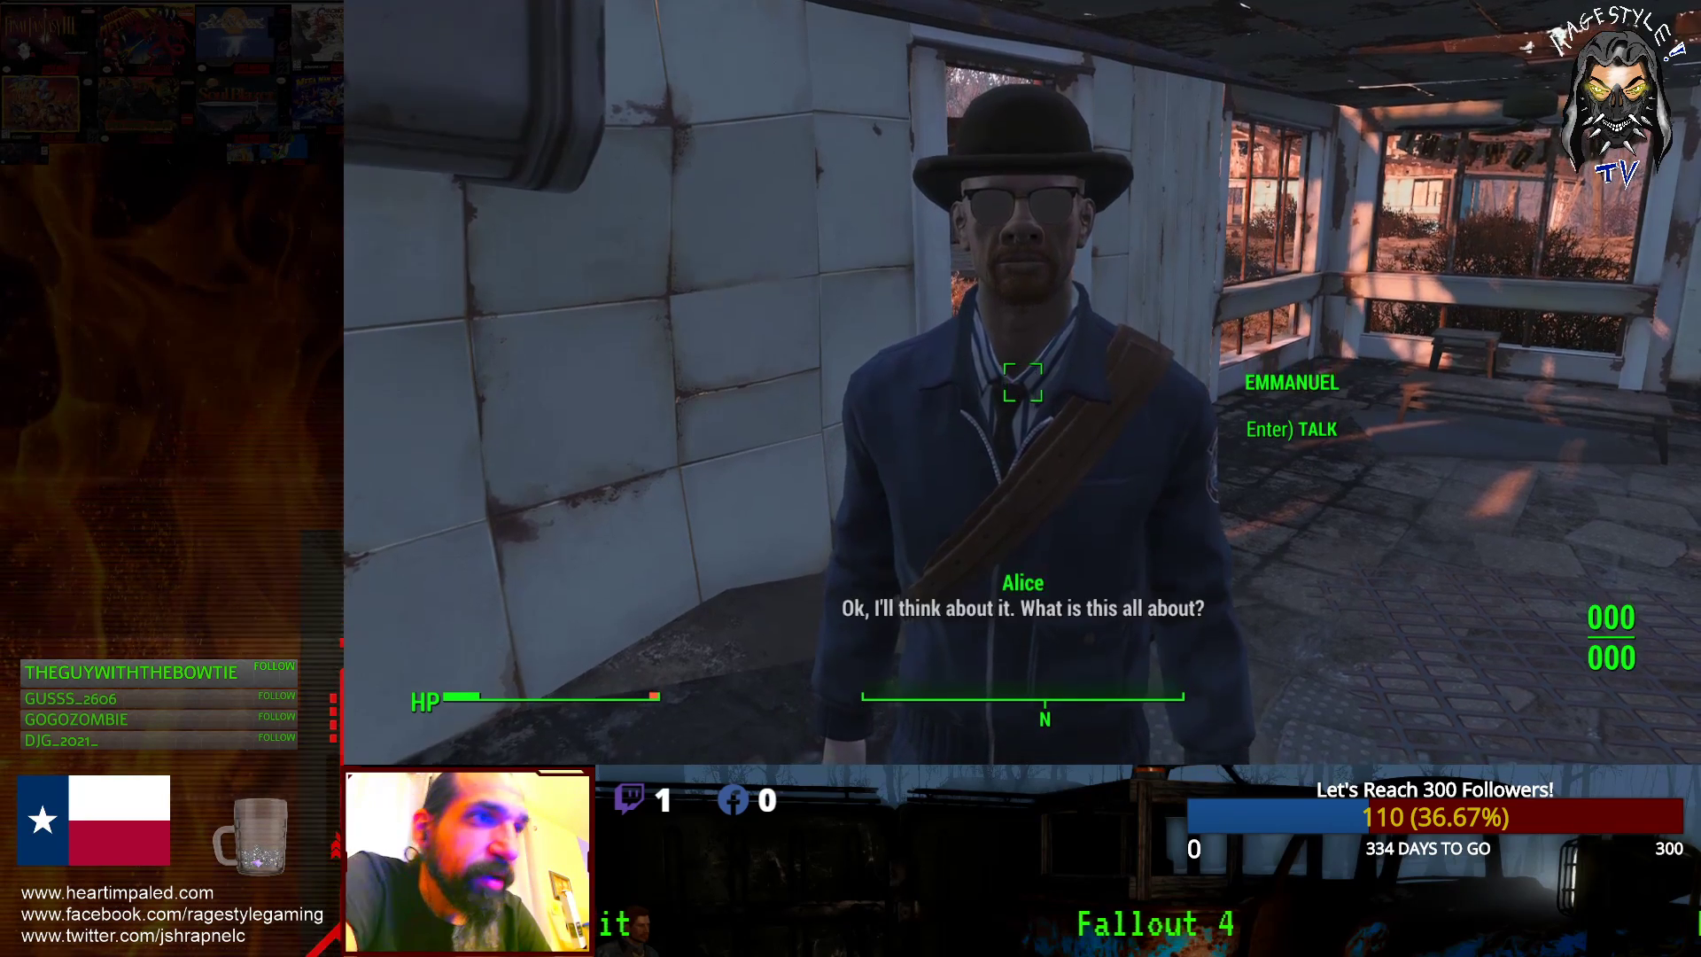
{"action": "key", "text": "Return"}
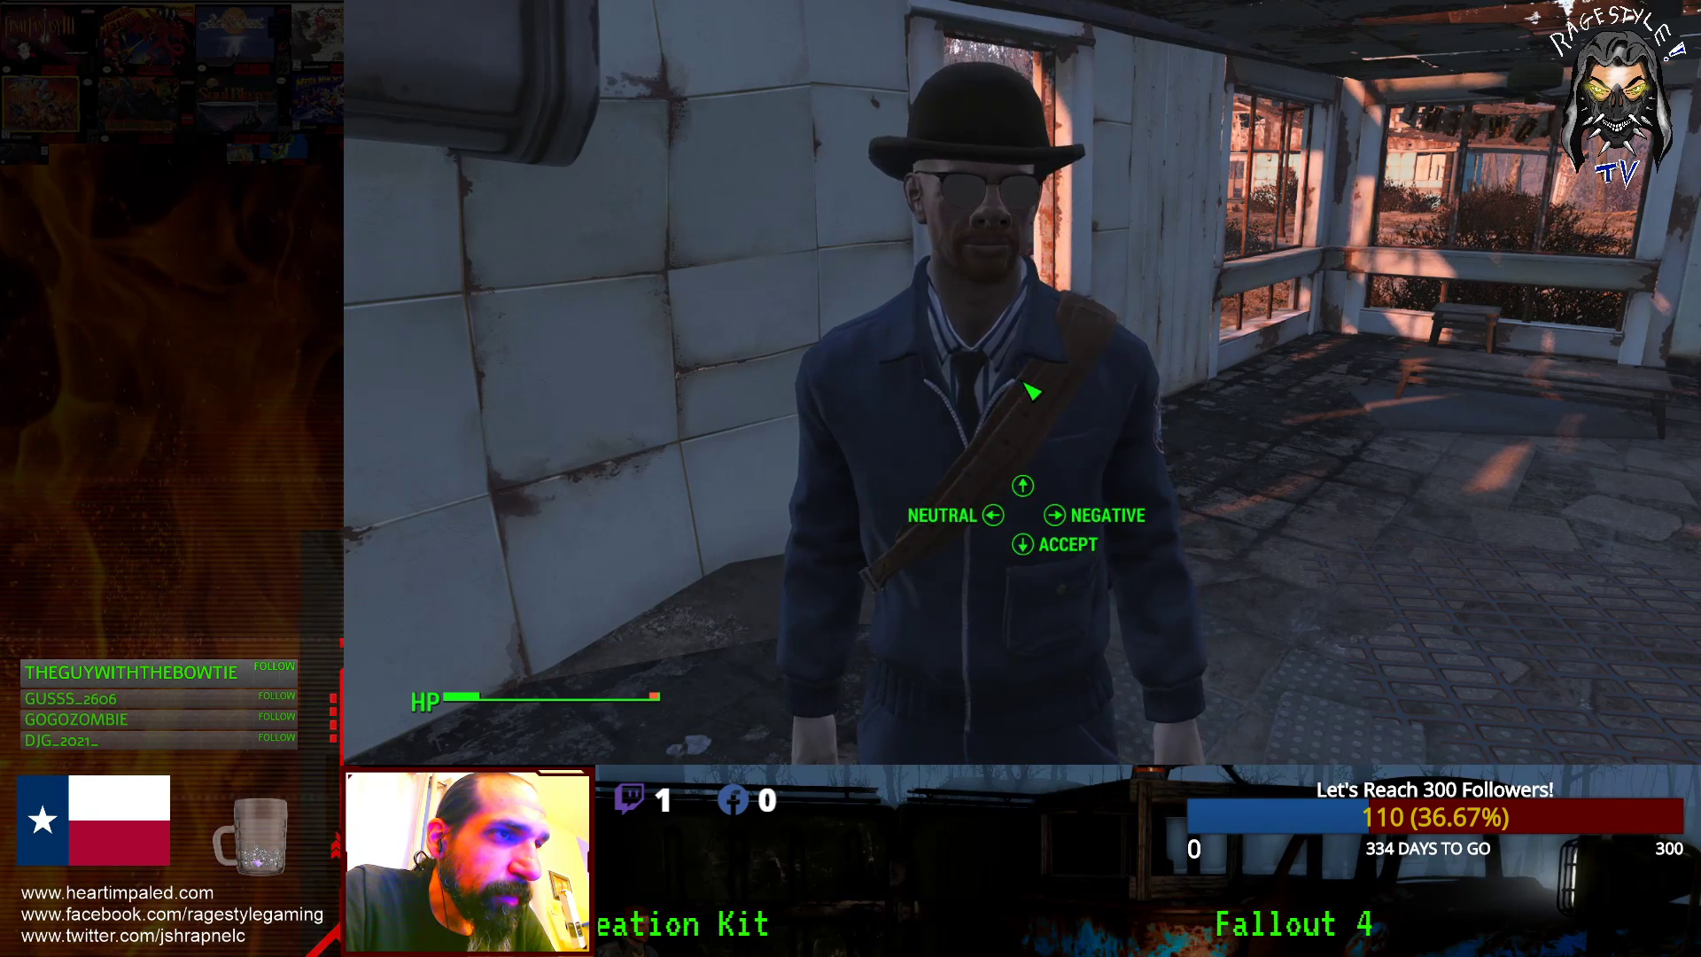
{"action": "key", "text": "Down"}
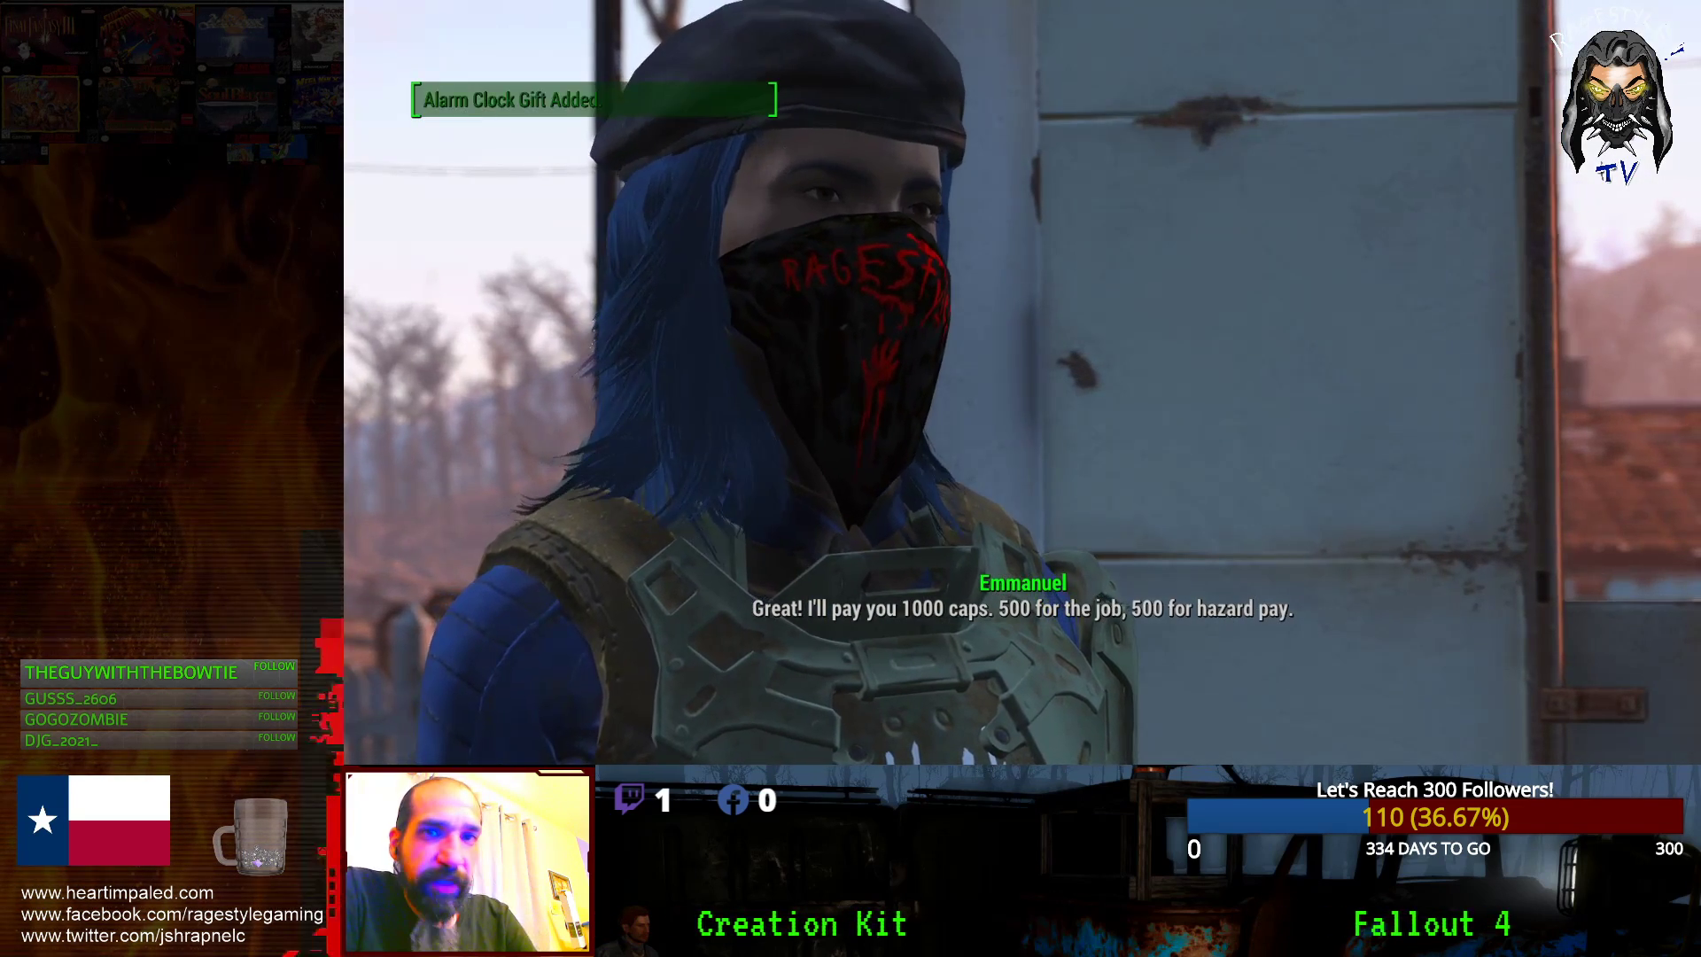
{"action": "key", "text": "Up"}
- Look over the Commonwealth map and the new delivery quest's objectives in the Pip-Boy
{"action": "key", "text": "w"}
{"action": "key", "text": "Tab"}
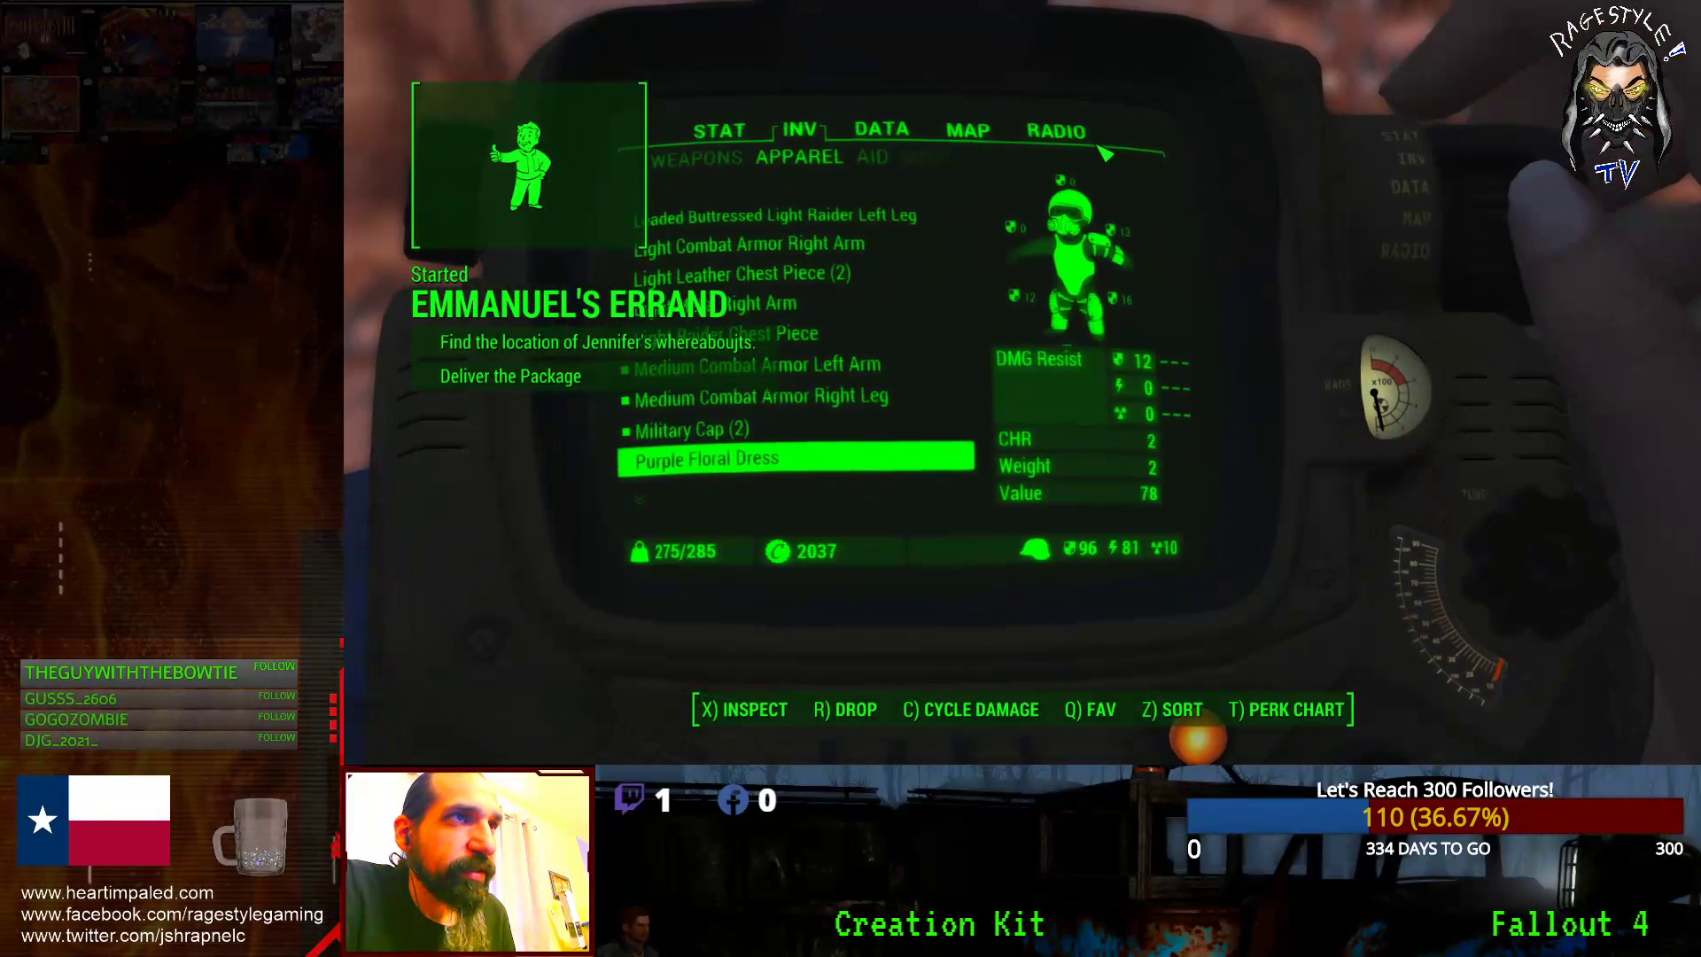
{"action": "left_click", "coordinate": [967, 130]}
{"action": "left_click_drag", "start_coordinate": [936, 412], "coordinate": [885, 254]}
{"action": "left_click_drag", "start_coordinate": [888, 399], "coordinate": [1005, 214]}
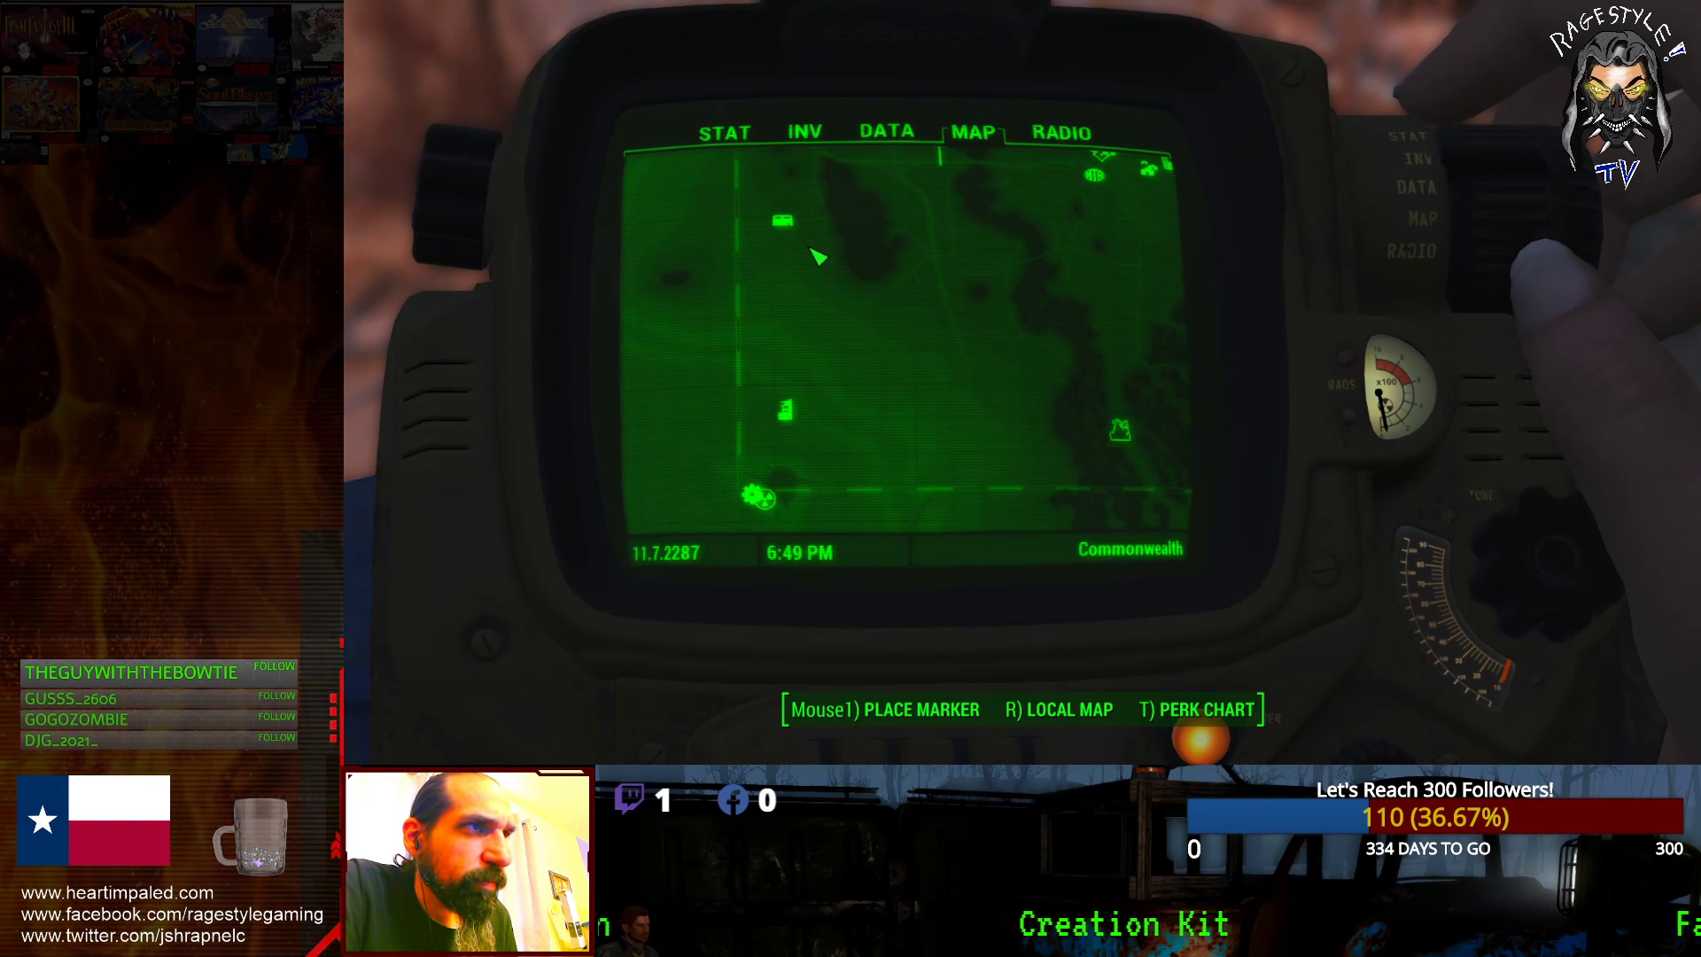
{"action": "left_click", "coordinate": [904, 136]}
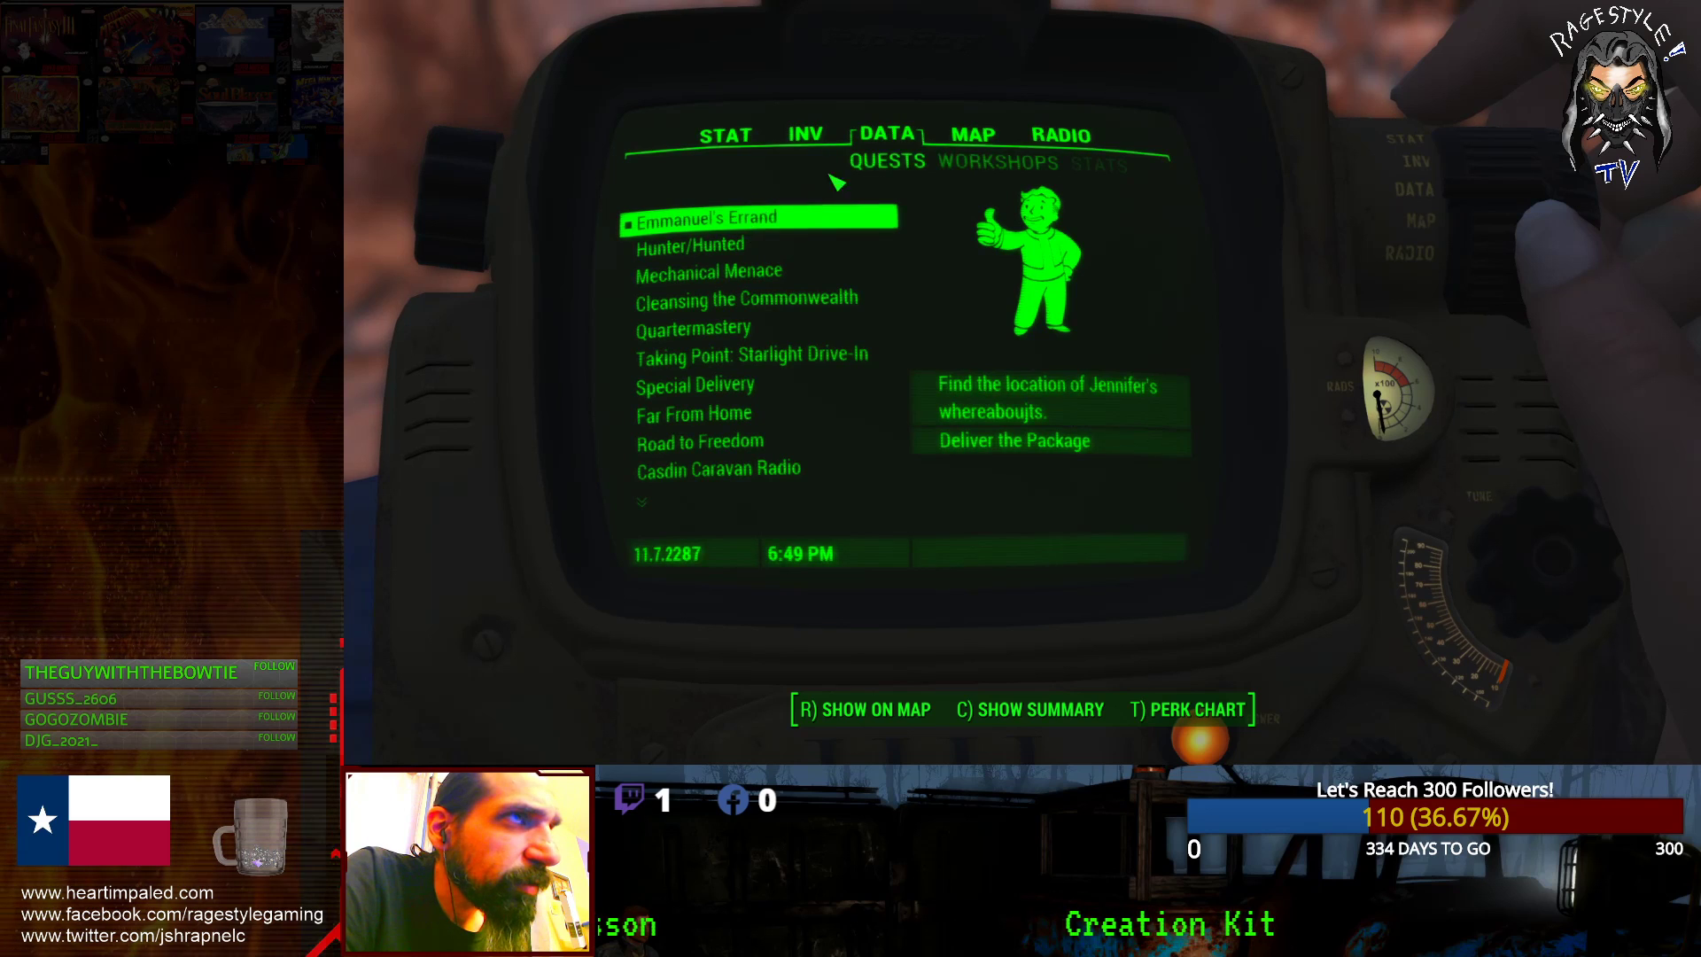
- Pick a location on the Commonwealth map and fast travel there
{"action": "left_click", "coordinate": [973, 135]}
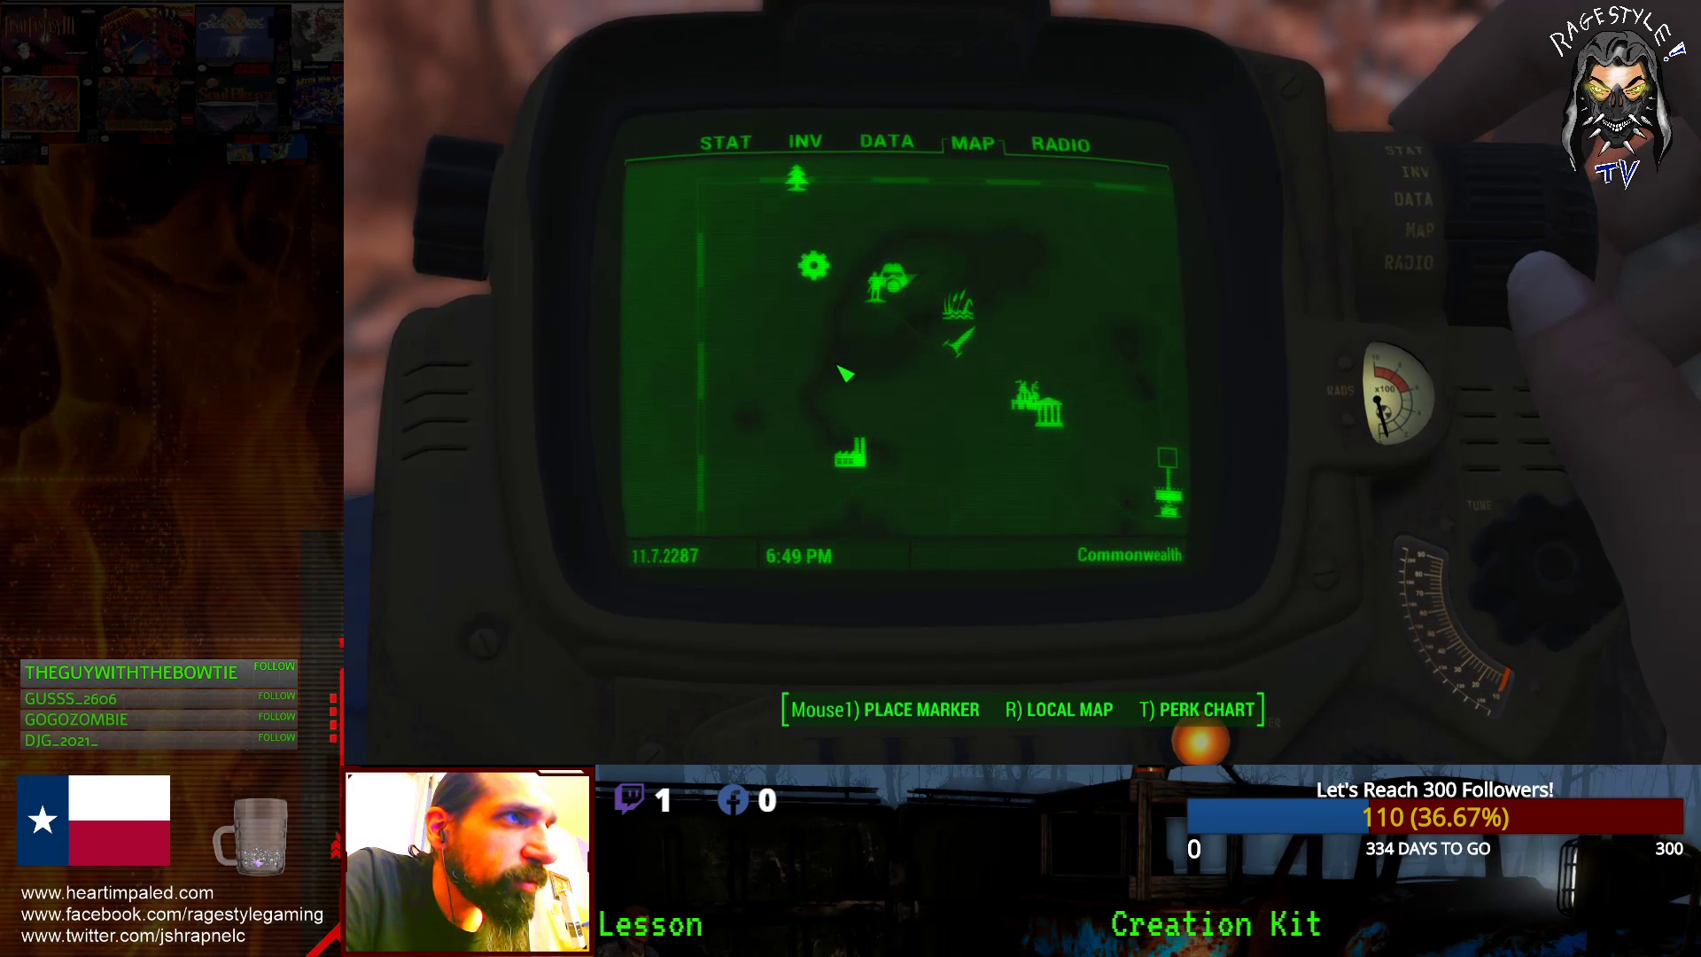
{"action": "mouse_move", "coordinate": [864, 275]}
{"action": "left_mouse_down"}
{"action": "mouse_move", "coordinate": [911, 425]}
{"action": "mouse_move", "coordinate": [919, 278]}
{"action": "mouse_move", "coordinate": [848, 450]}
{"action": "mouse_move", "coordinate": [858, 326]}
{"action": "mouse_move", "coordinate": [859, 369]}
{"action": "mouse_move", "coordinate": [912, 449]}
{"action": "mouse_move", "coordinate": [907, 494]}
{"action": "mouse_move", "coordinate": [961, 304]}
{"action": "left_mouse_up"}
{"action": "left_click", "coordinate": [879, 342]}
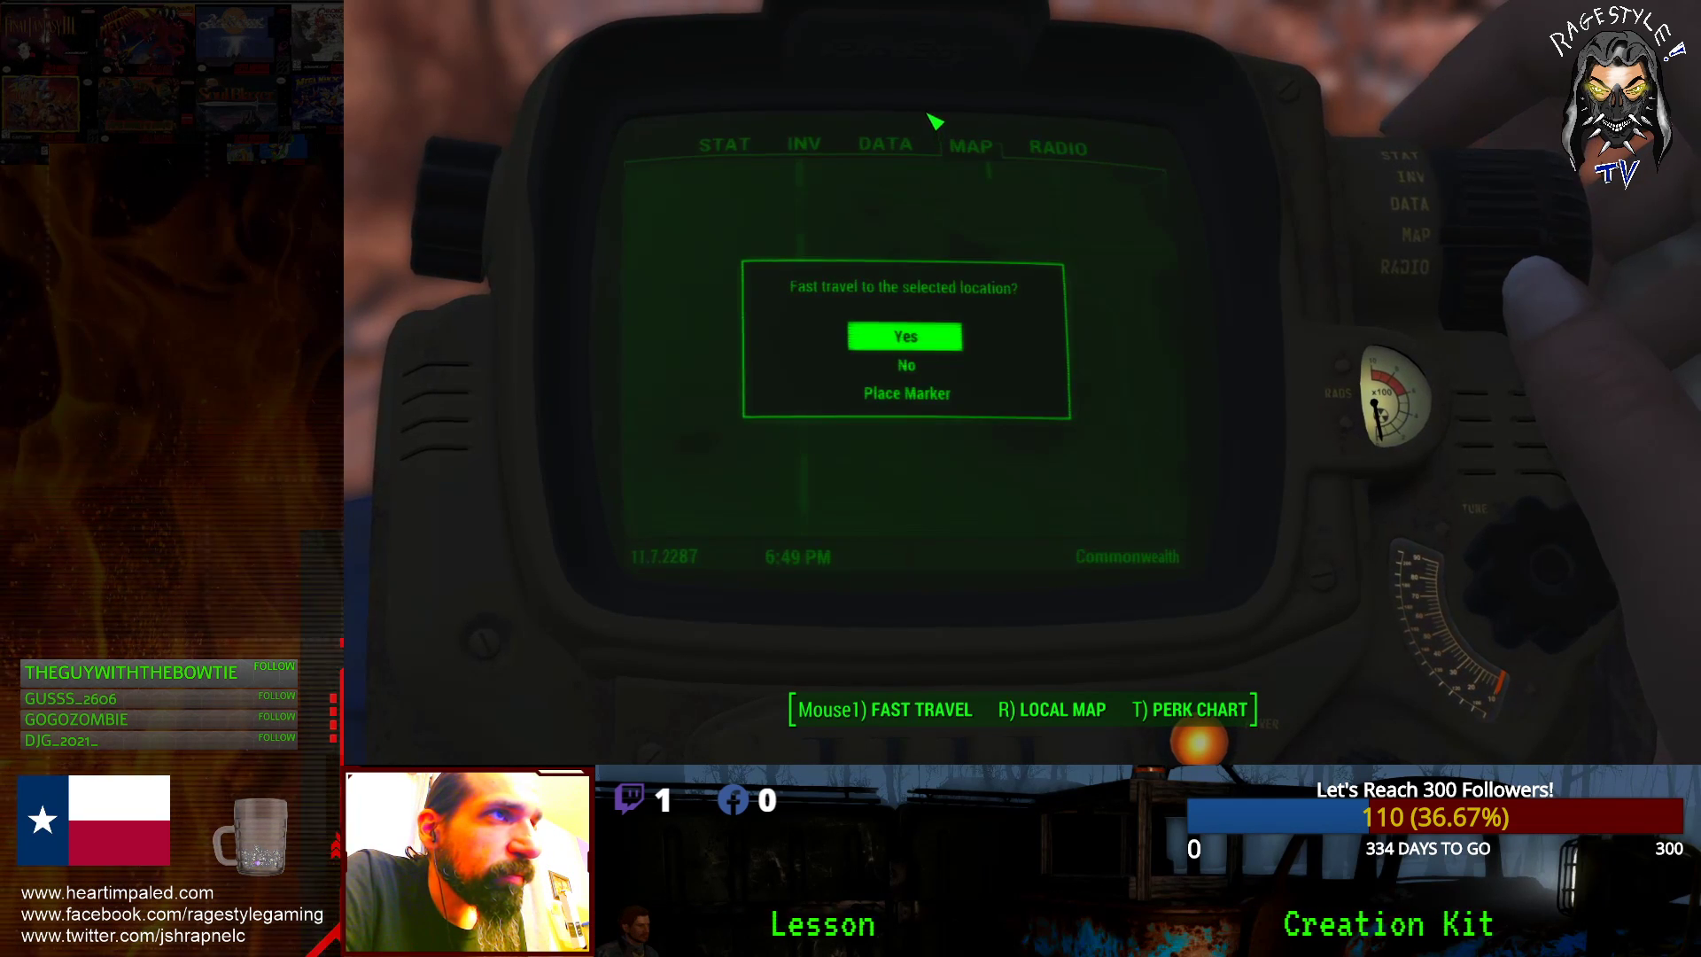
{"action": "left_click", "coordinate": [918, 345]}
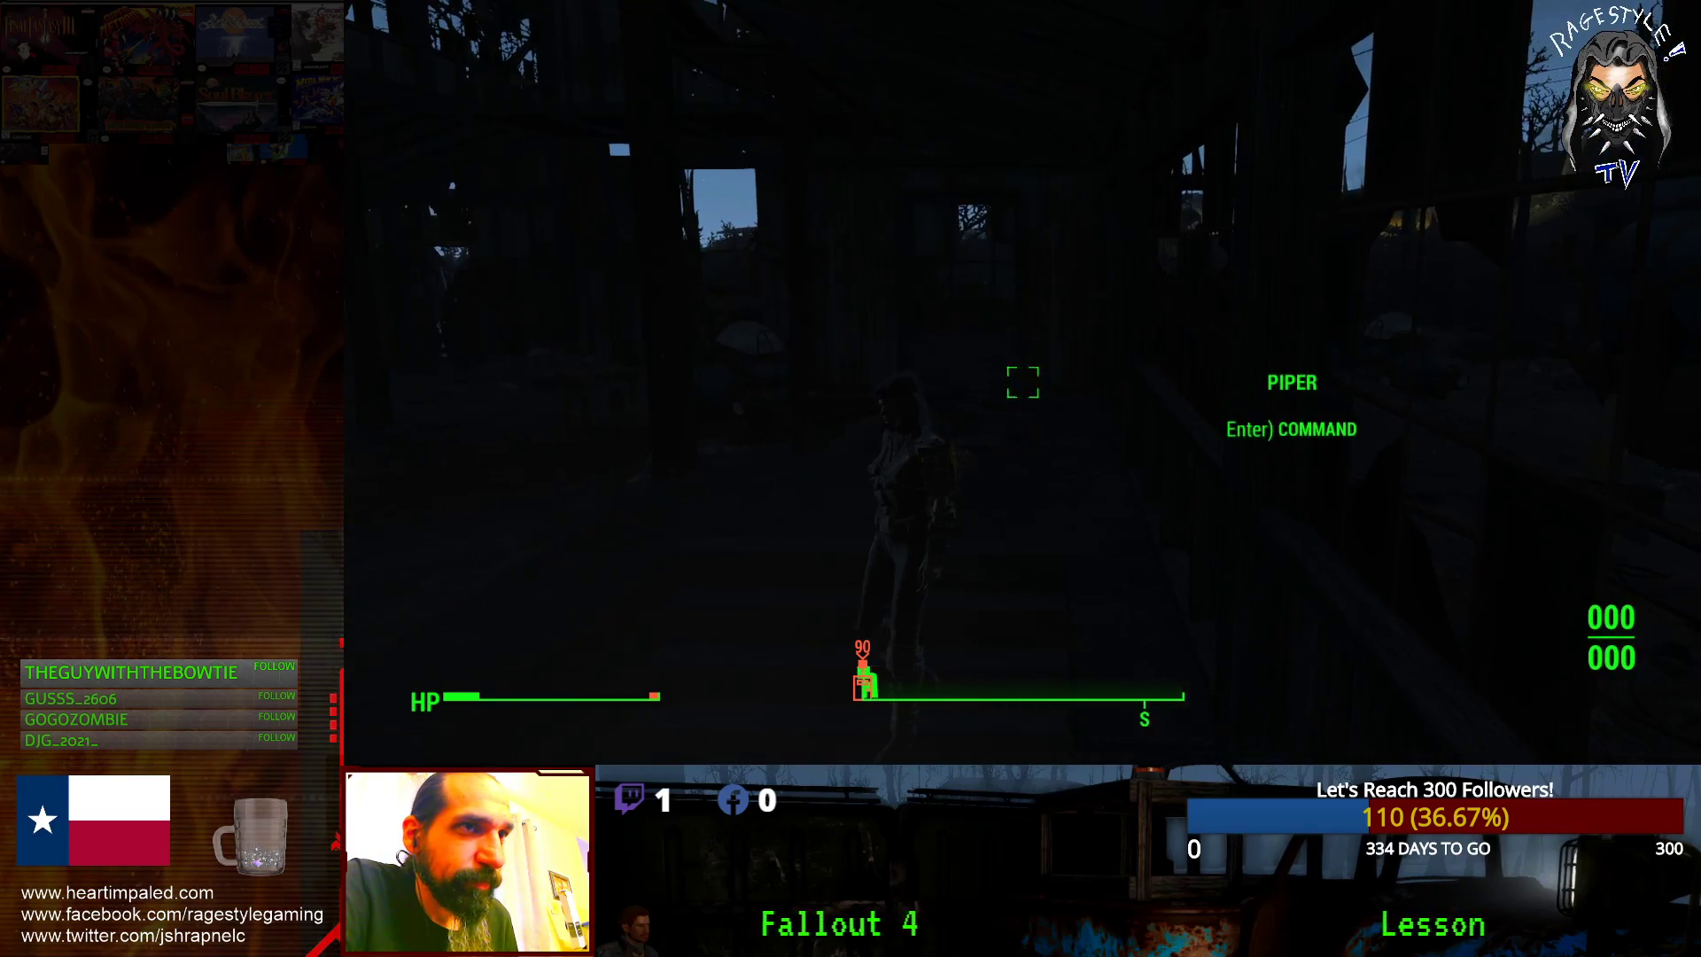
- Switch on the Pip-Boy light, check the delivery quest's objectives and try to fast travel away from the ruined shed
{"action": "key", "text": "Tab"}
{"action": "key", "text": "shift+w"}
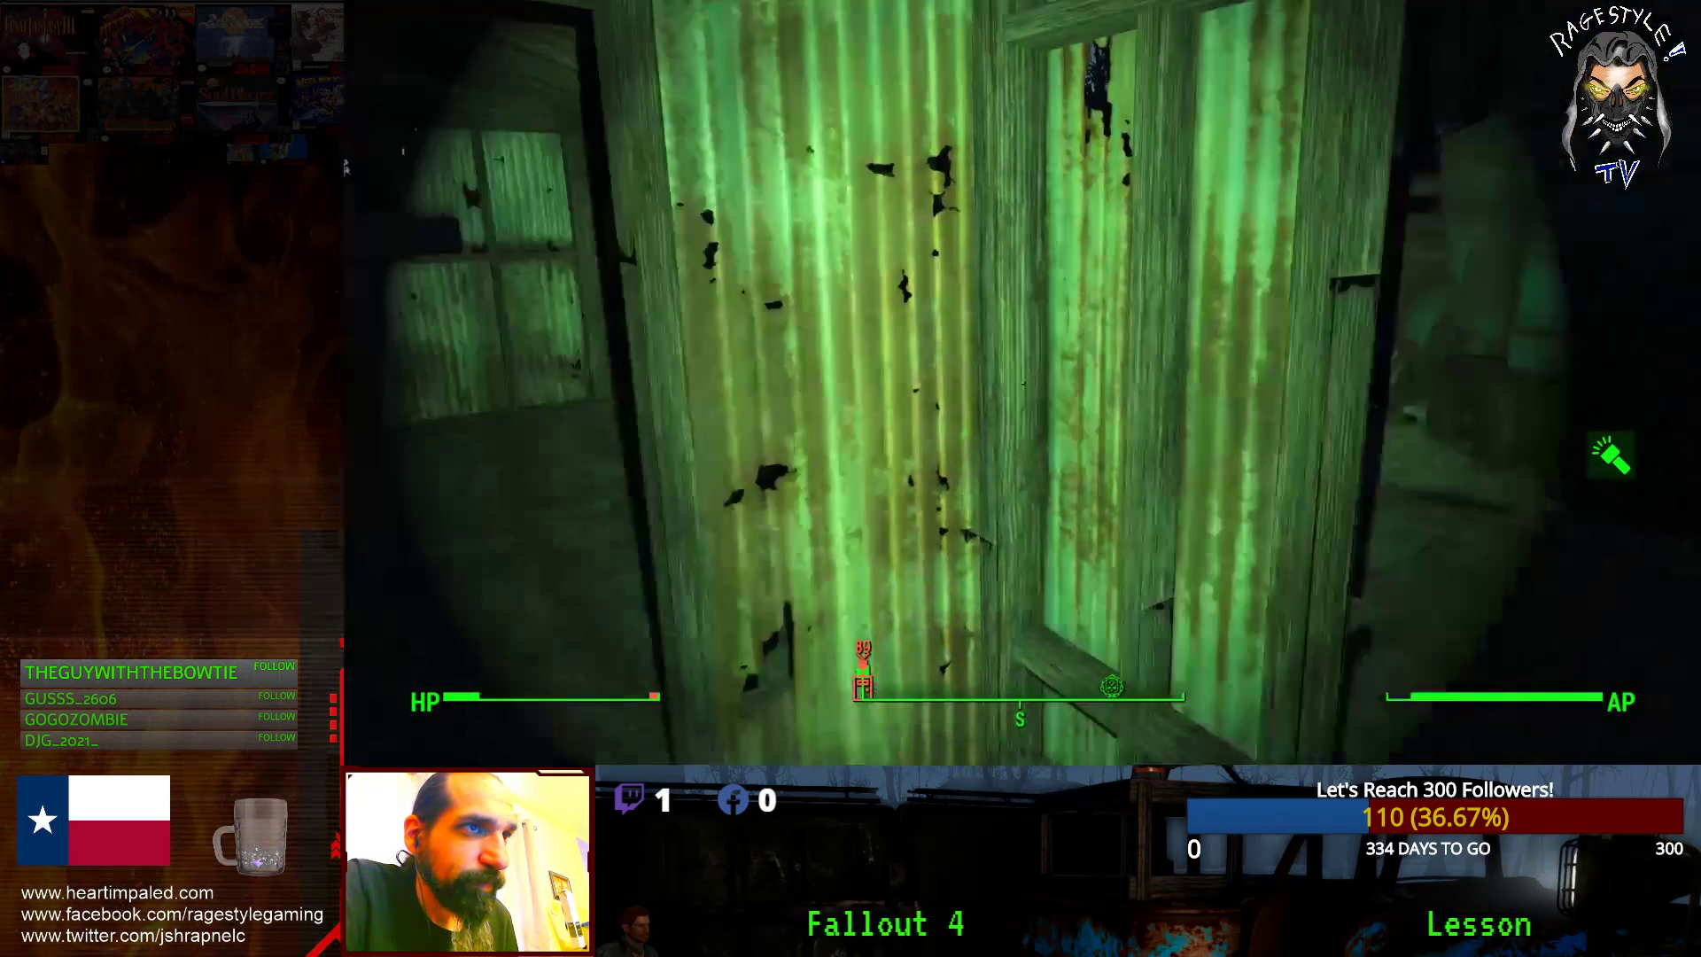
{"action": "key", "text": "Tab"}
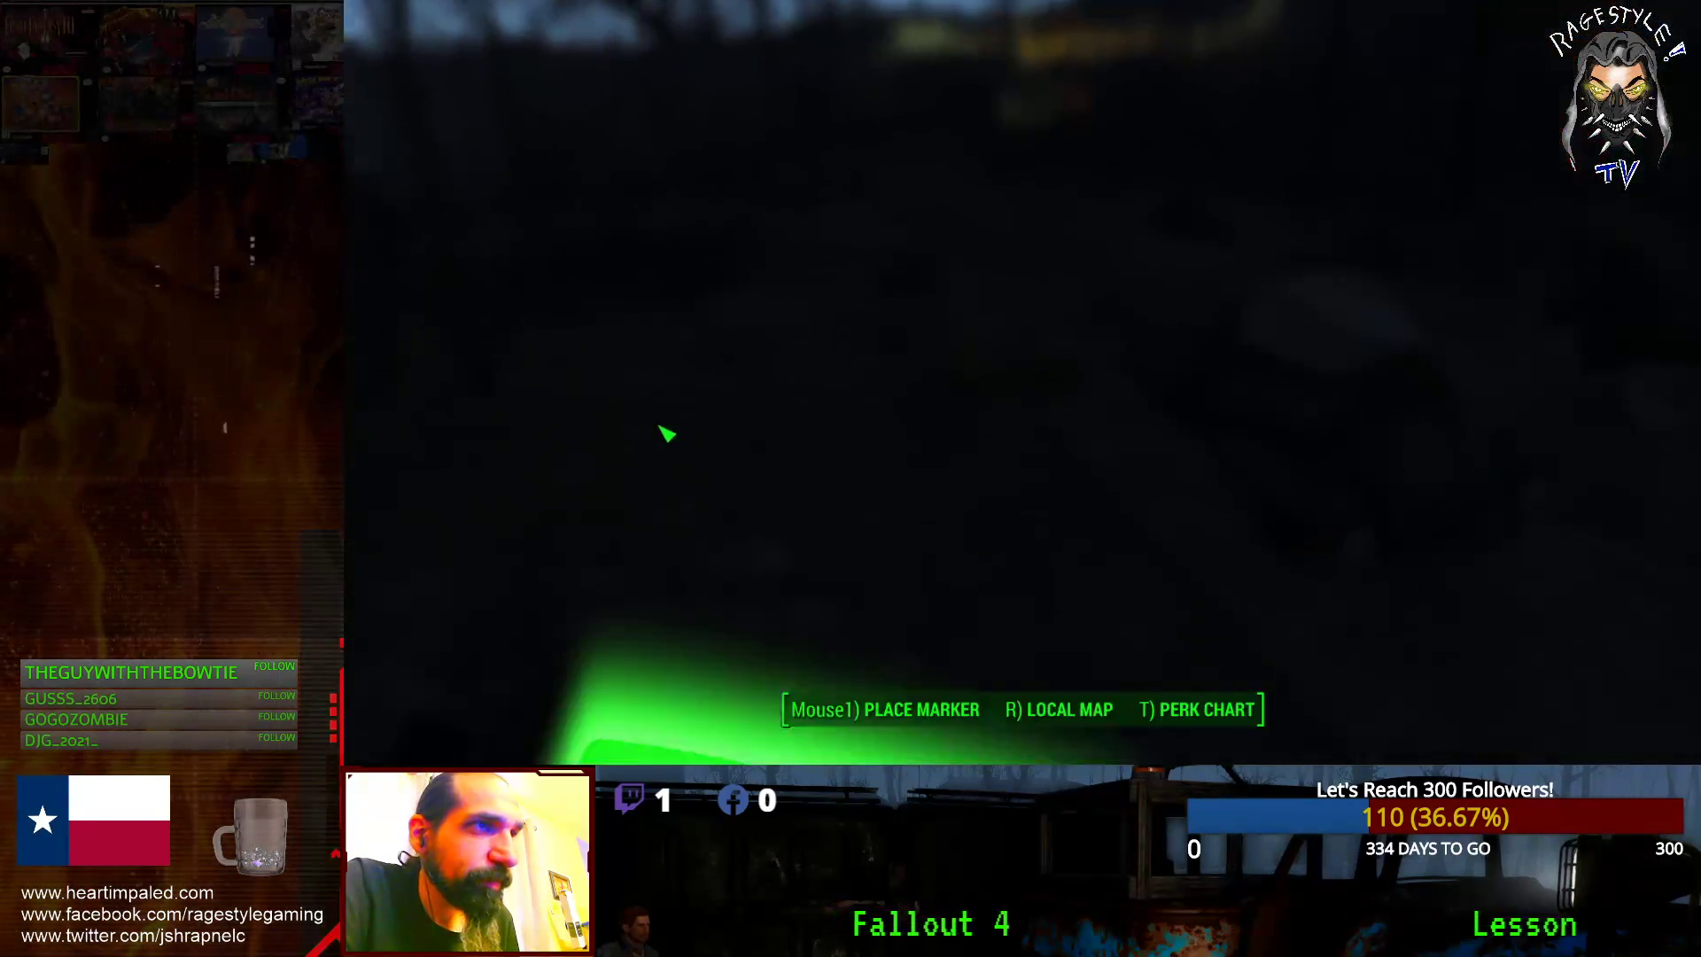
{"action": "left_click", "coordinate": [871, 129]}
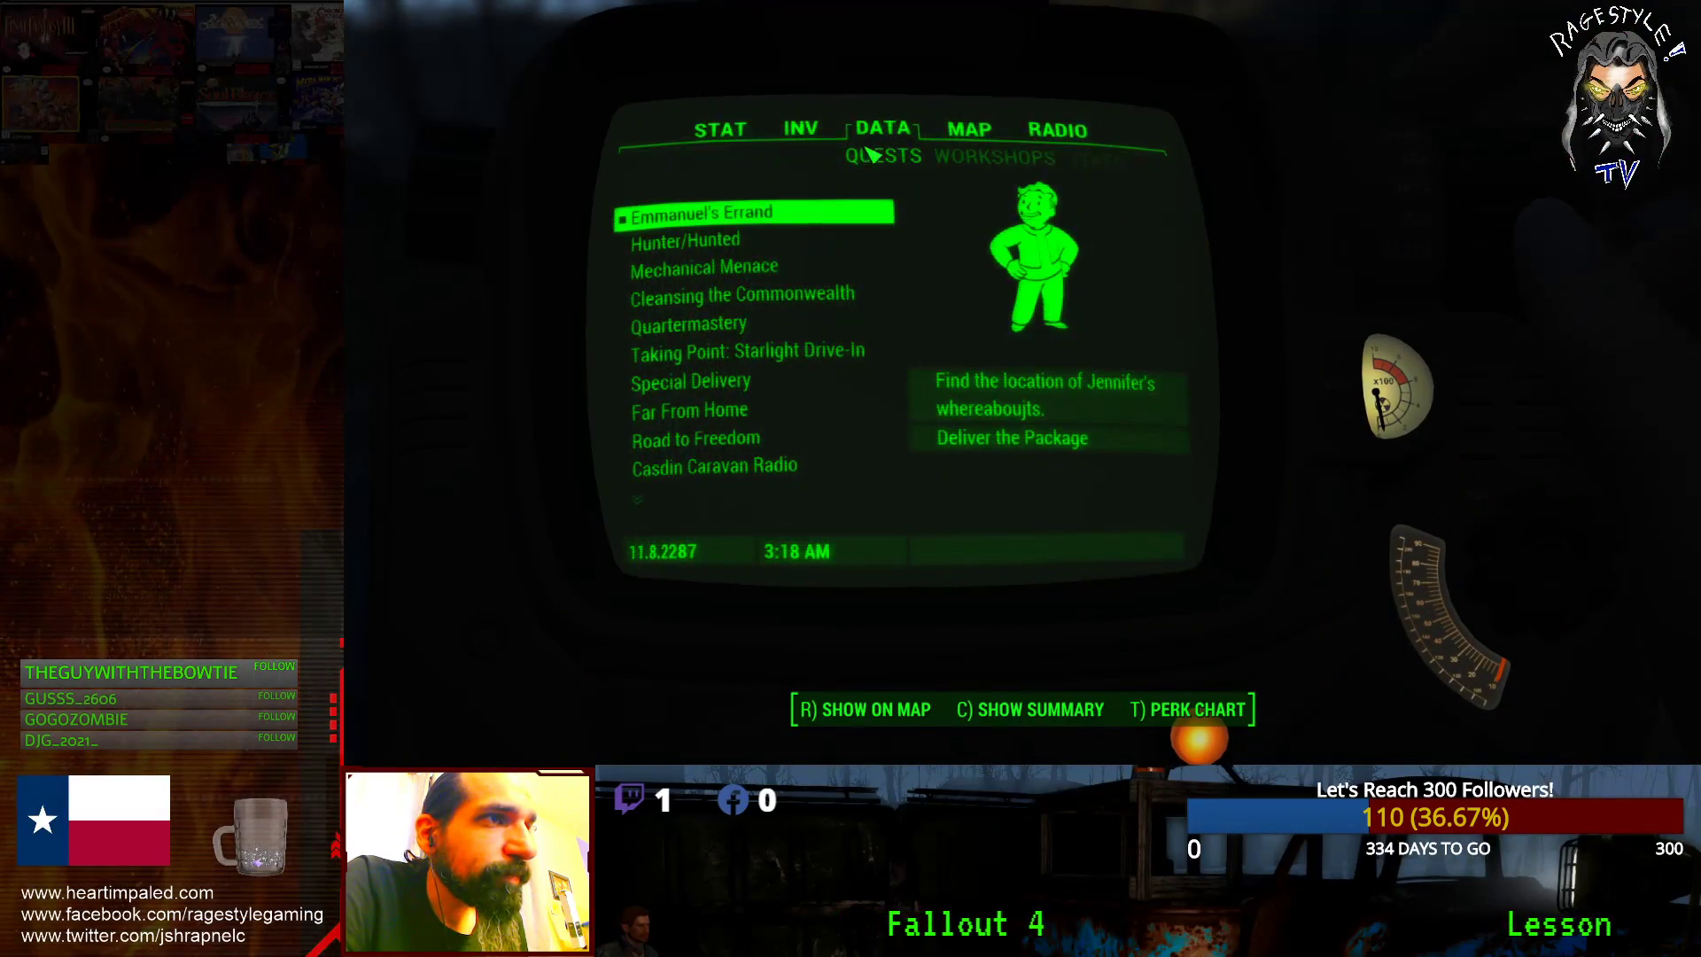
{"action": "left_click", "coordinate": [999, 131]}
{"action": "key", "text": "Tab"}
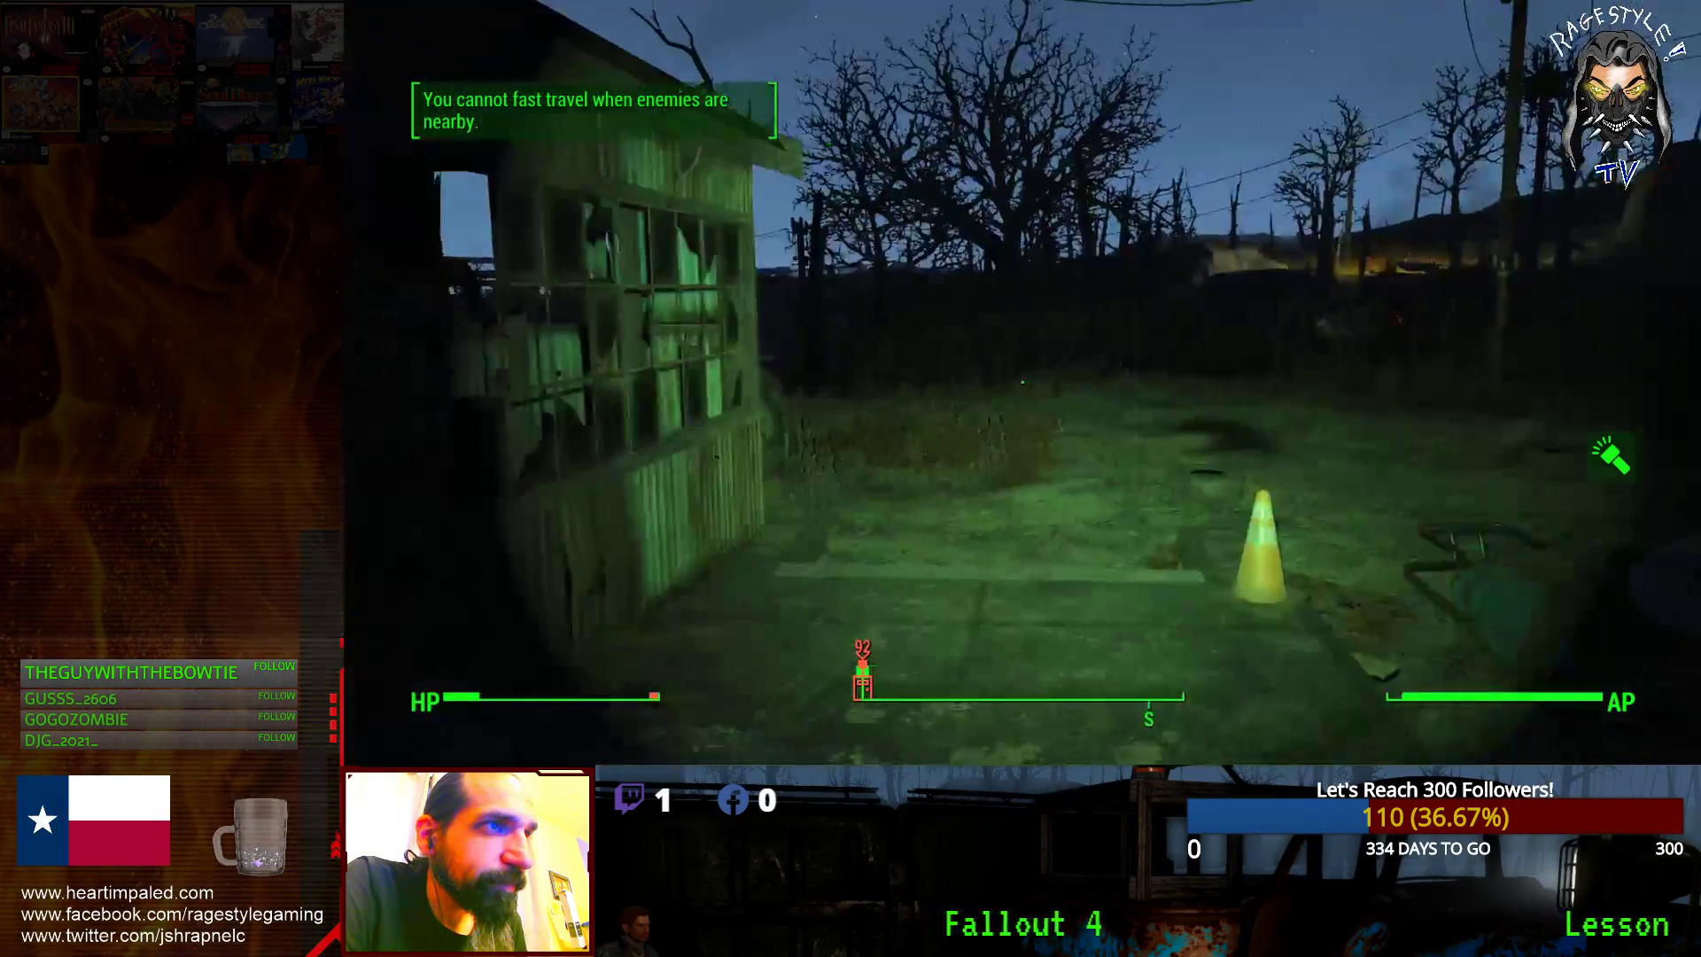
- Check the map once more and head east on foot past the wrecked car towards the quest marker
{"action": "key", "text": "Tab"}
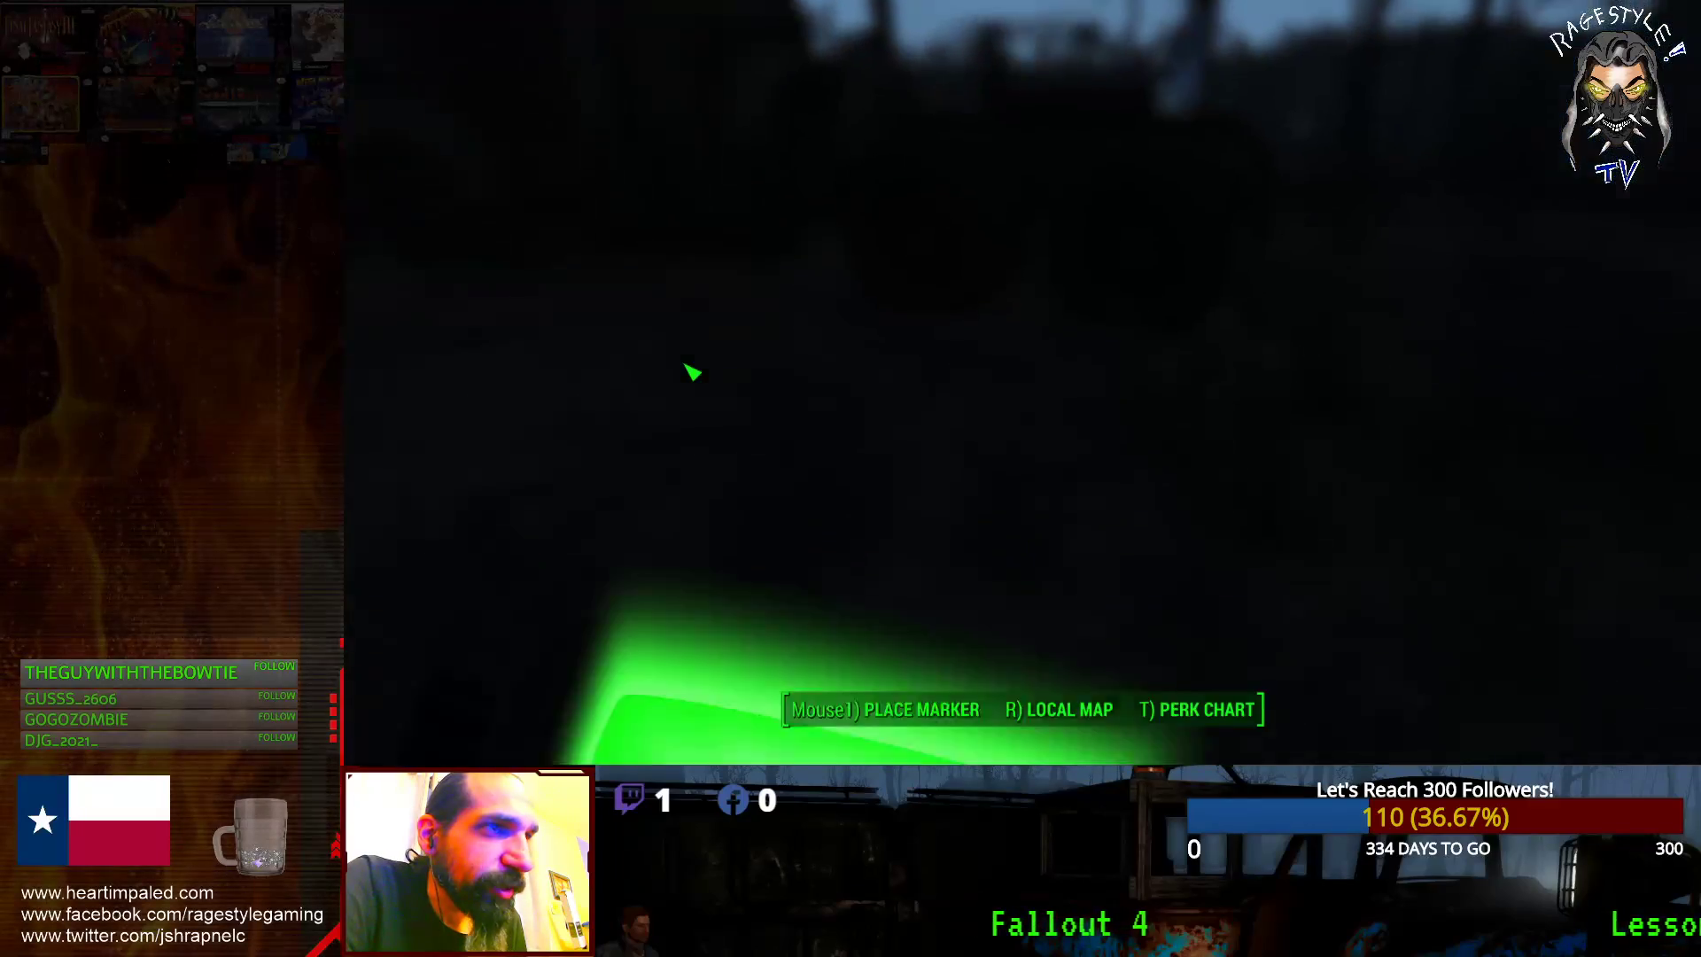
{"action": "key", "text": "Tab"}
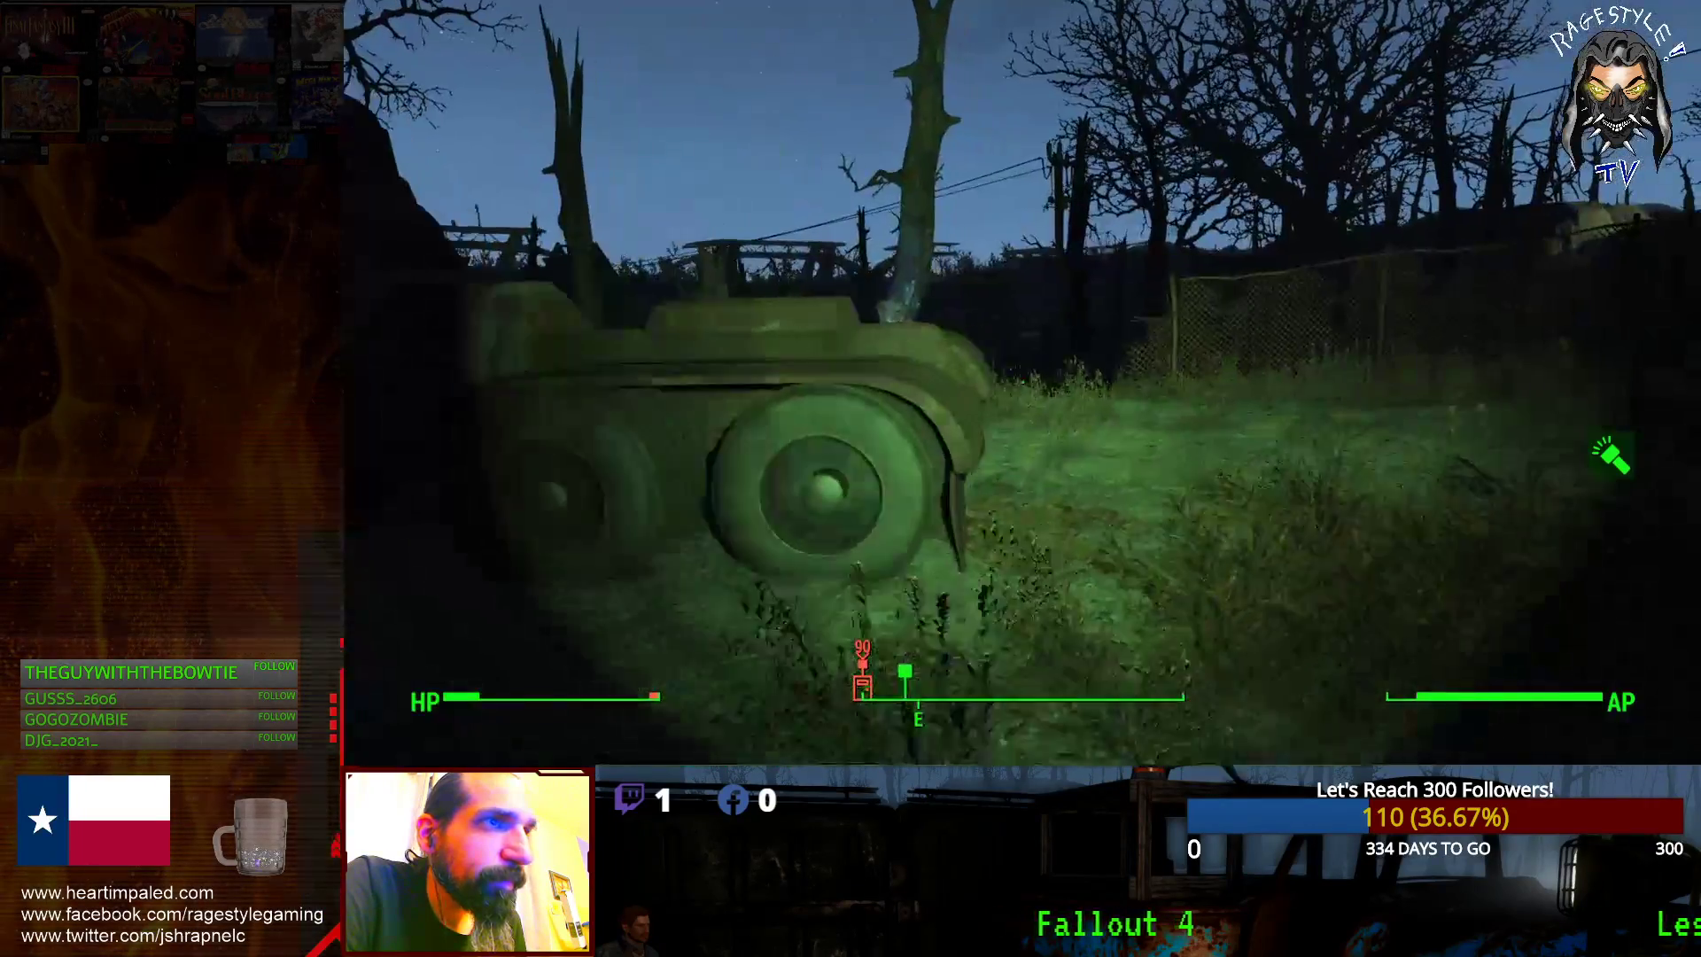
{"action": "key", "text": "w"}
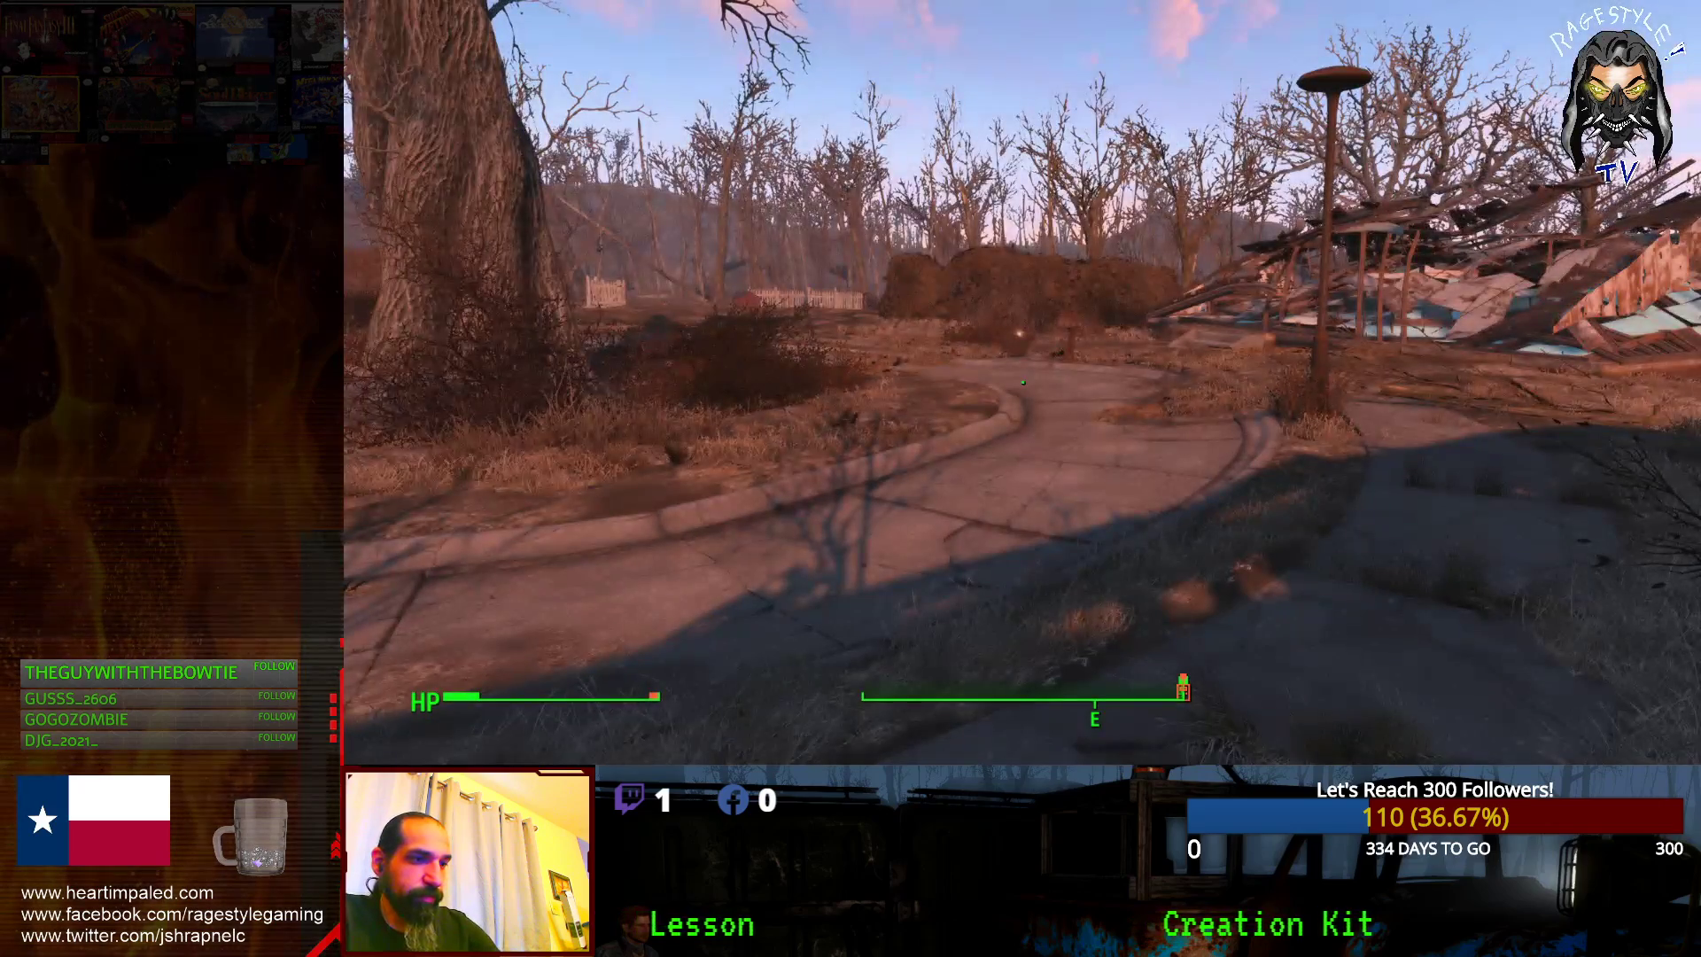
- Enable god mode with the tgm console command and return to the quest giver in Sanctuary's ruined house
{"action": "key", "text": "grave"}
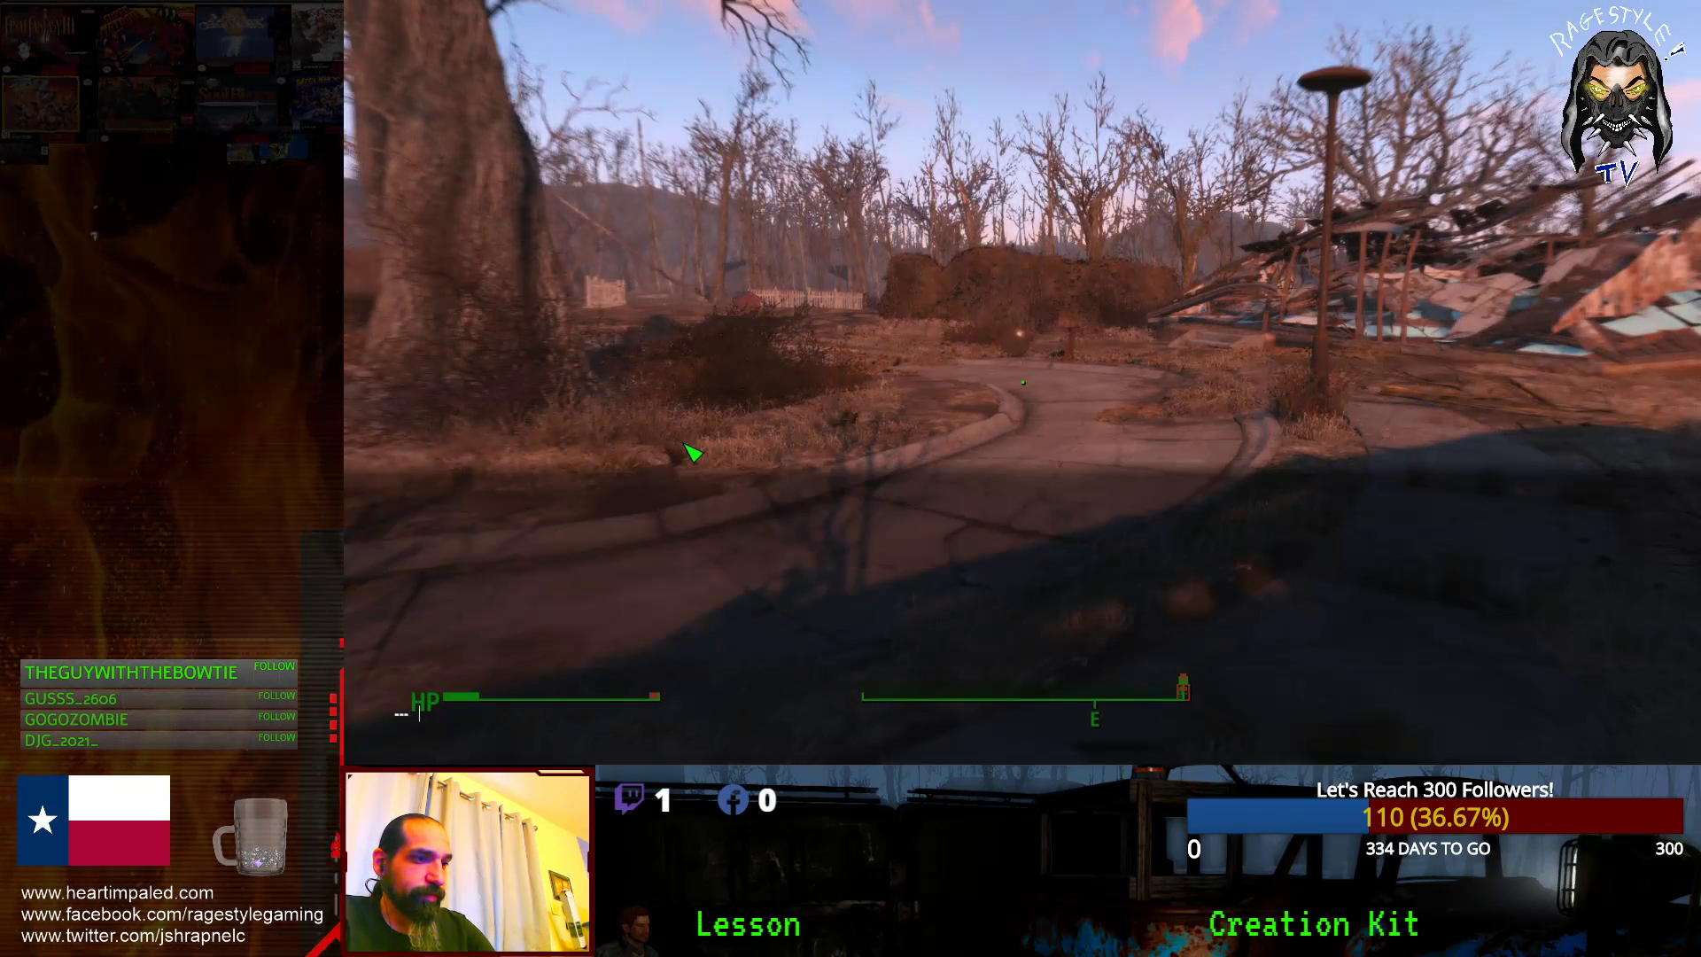
{"action": "key", "text": "grave"}
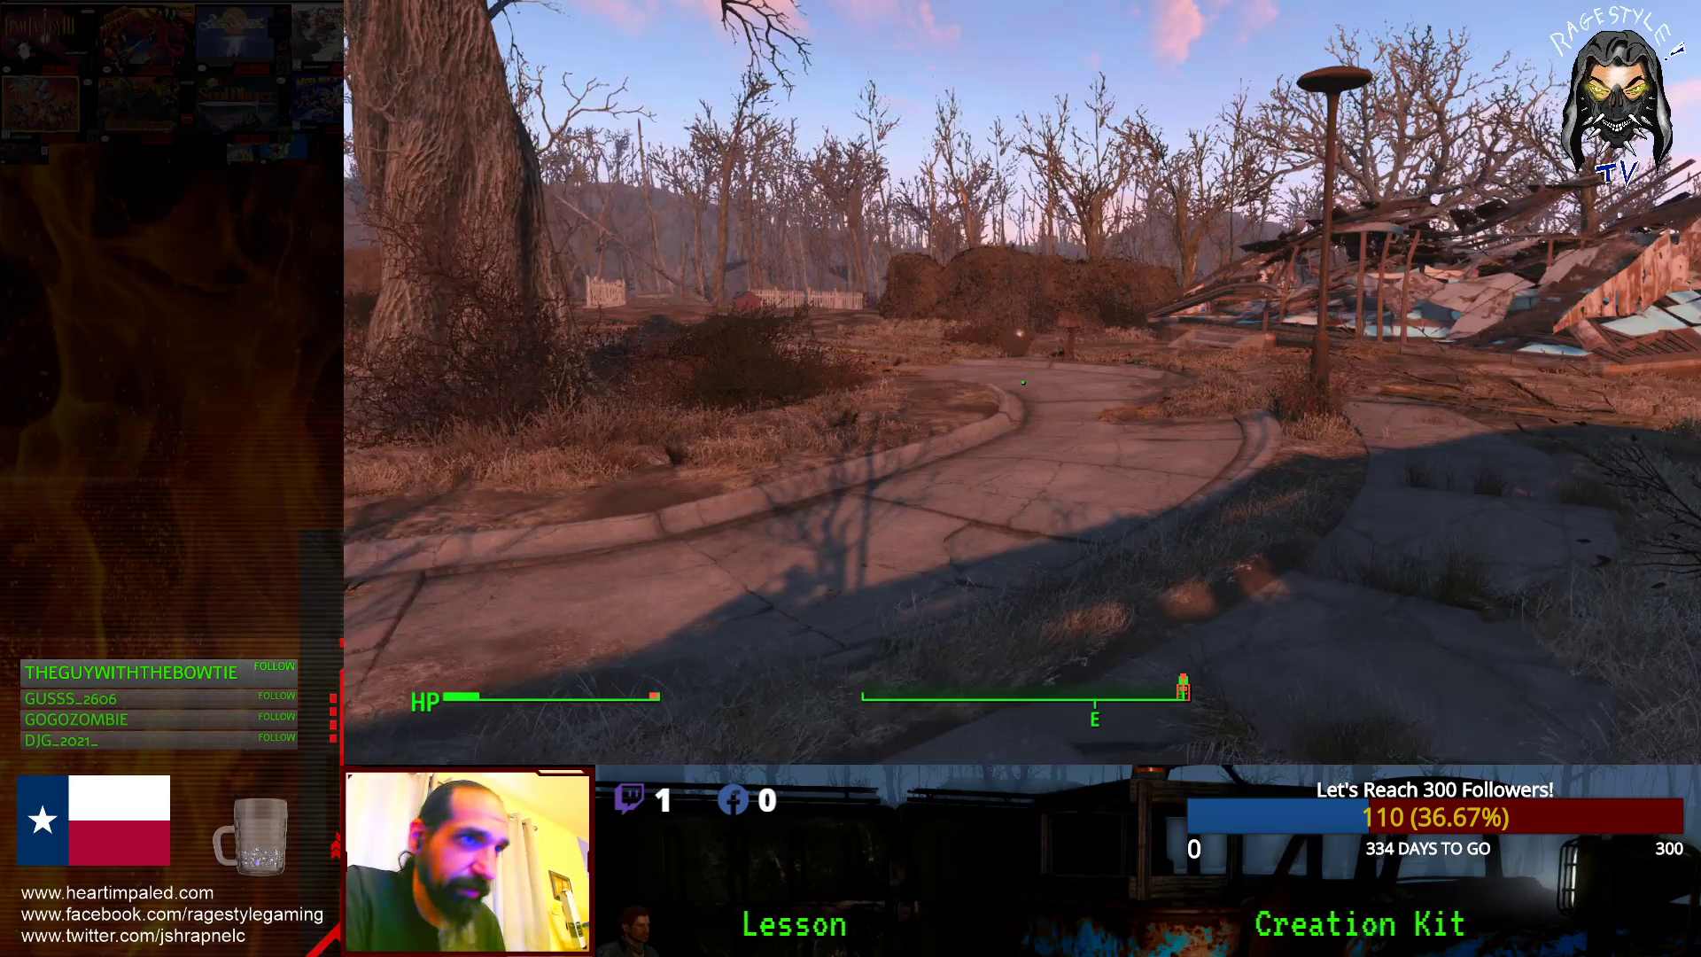
{"action": "key", "text": "w"}
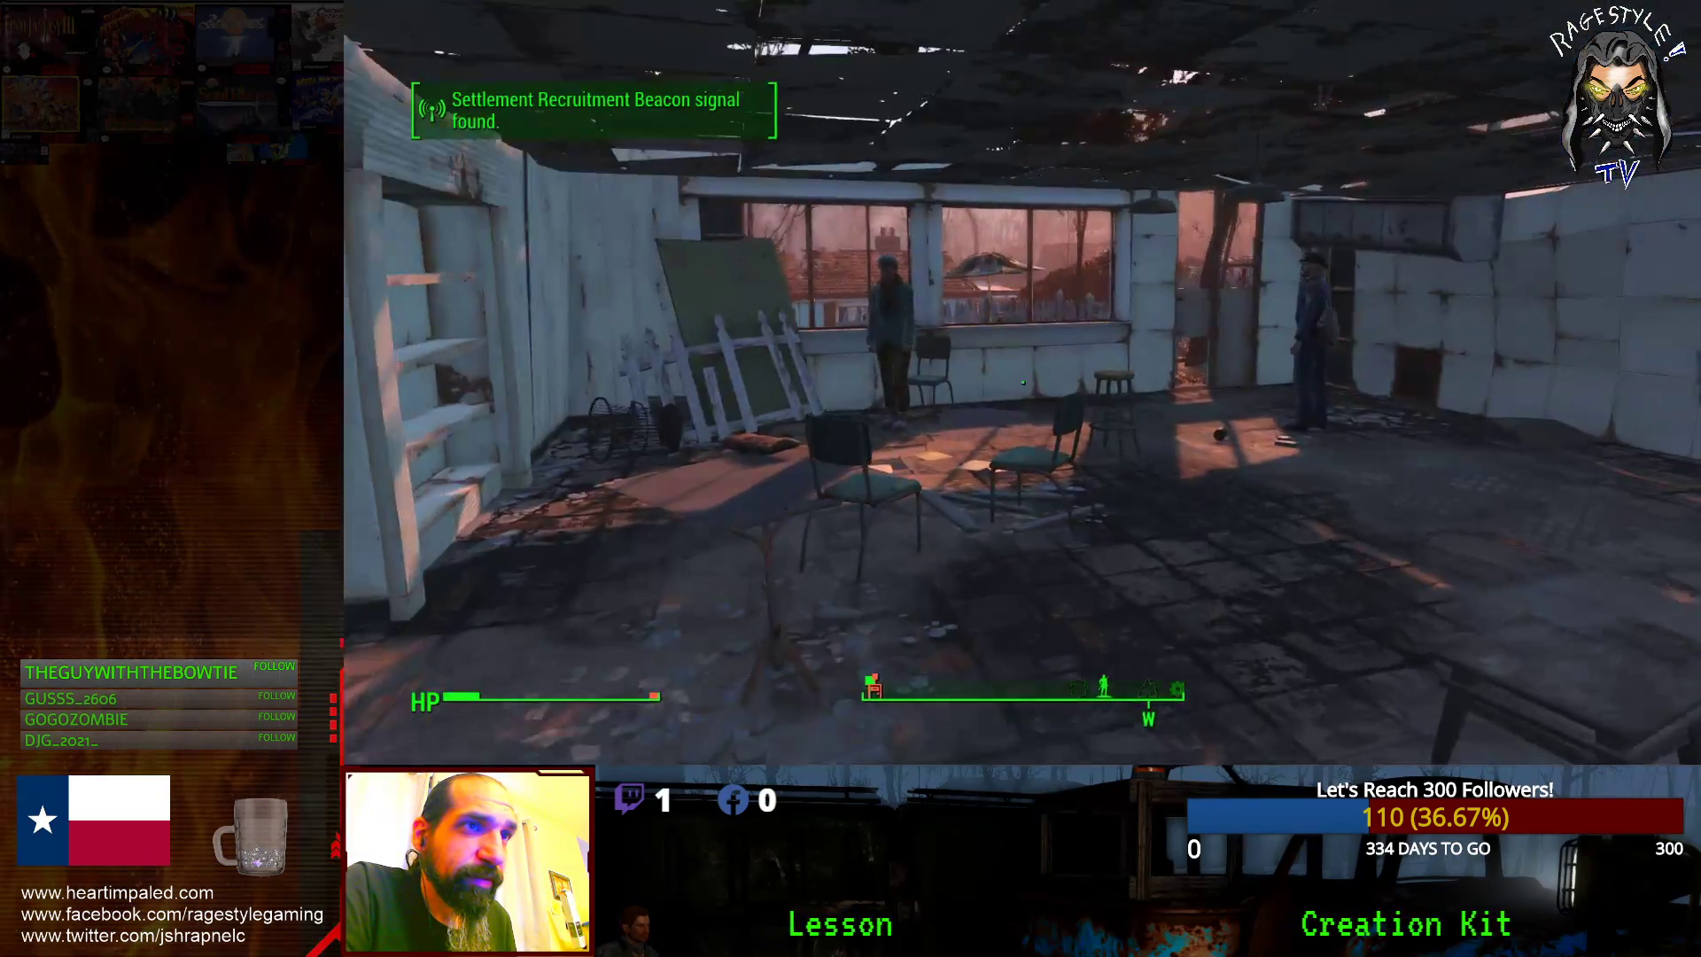
{"action": "key", "text": "w"}
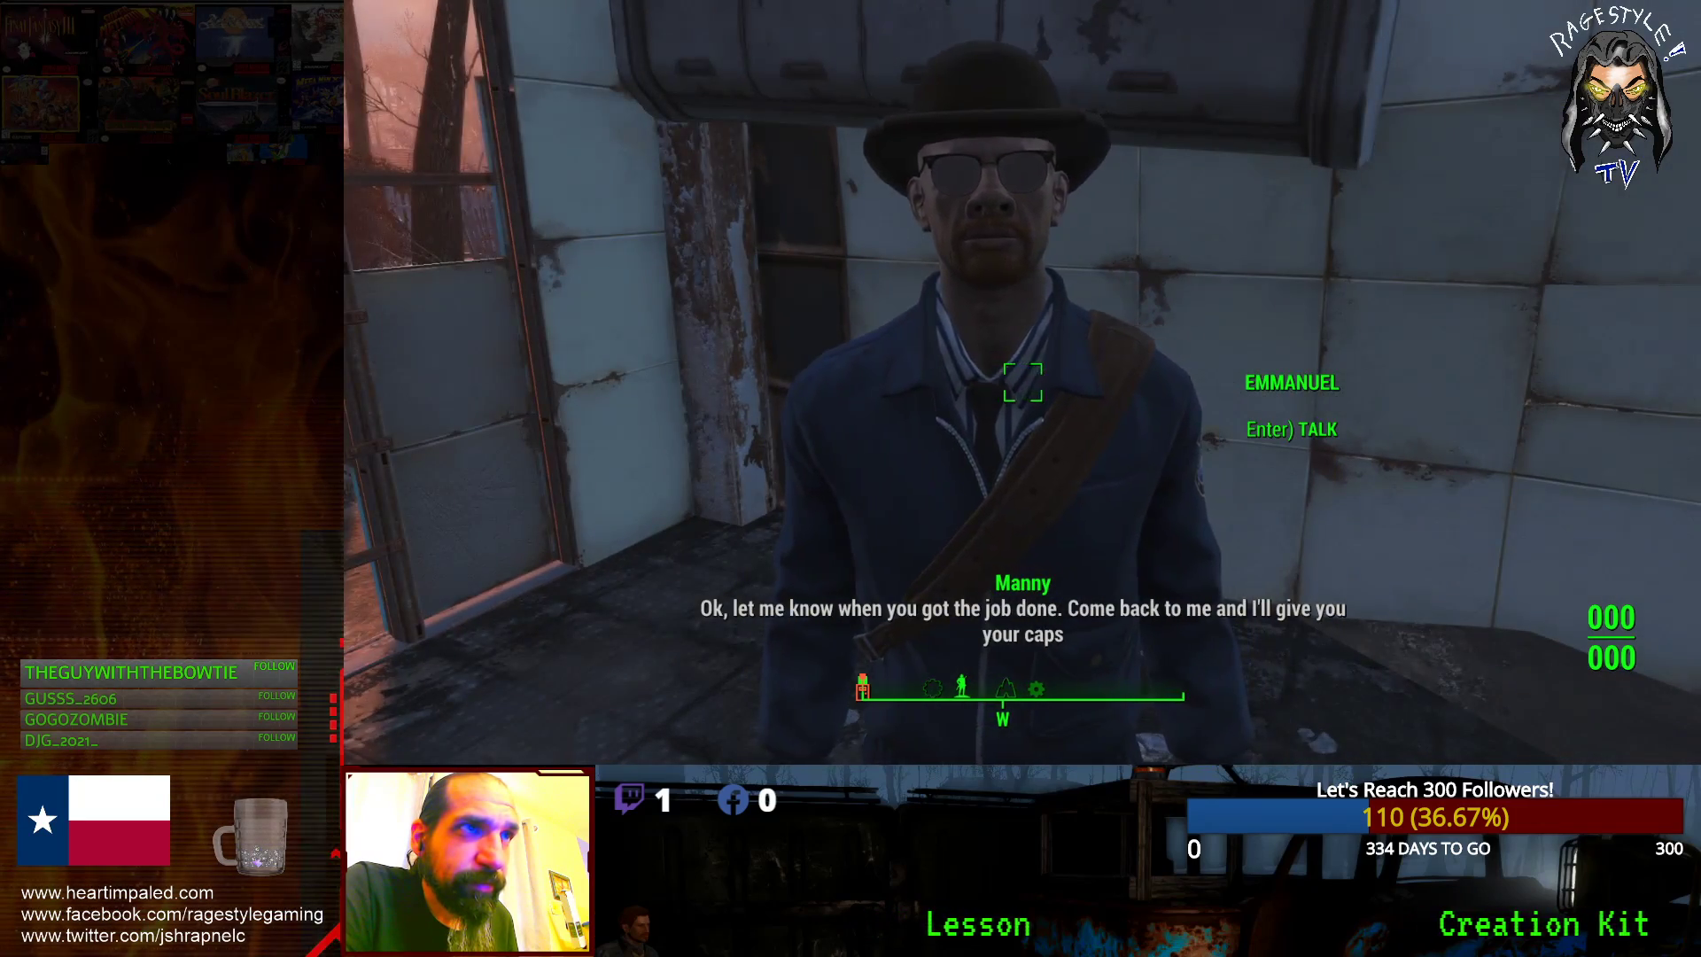
{"action": "key", "text": "s"}
- Find the Old Bunker in the southwest of the Commonwealth map and fast travel there
{"action": "key", "text": "Tab"}
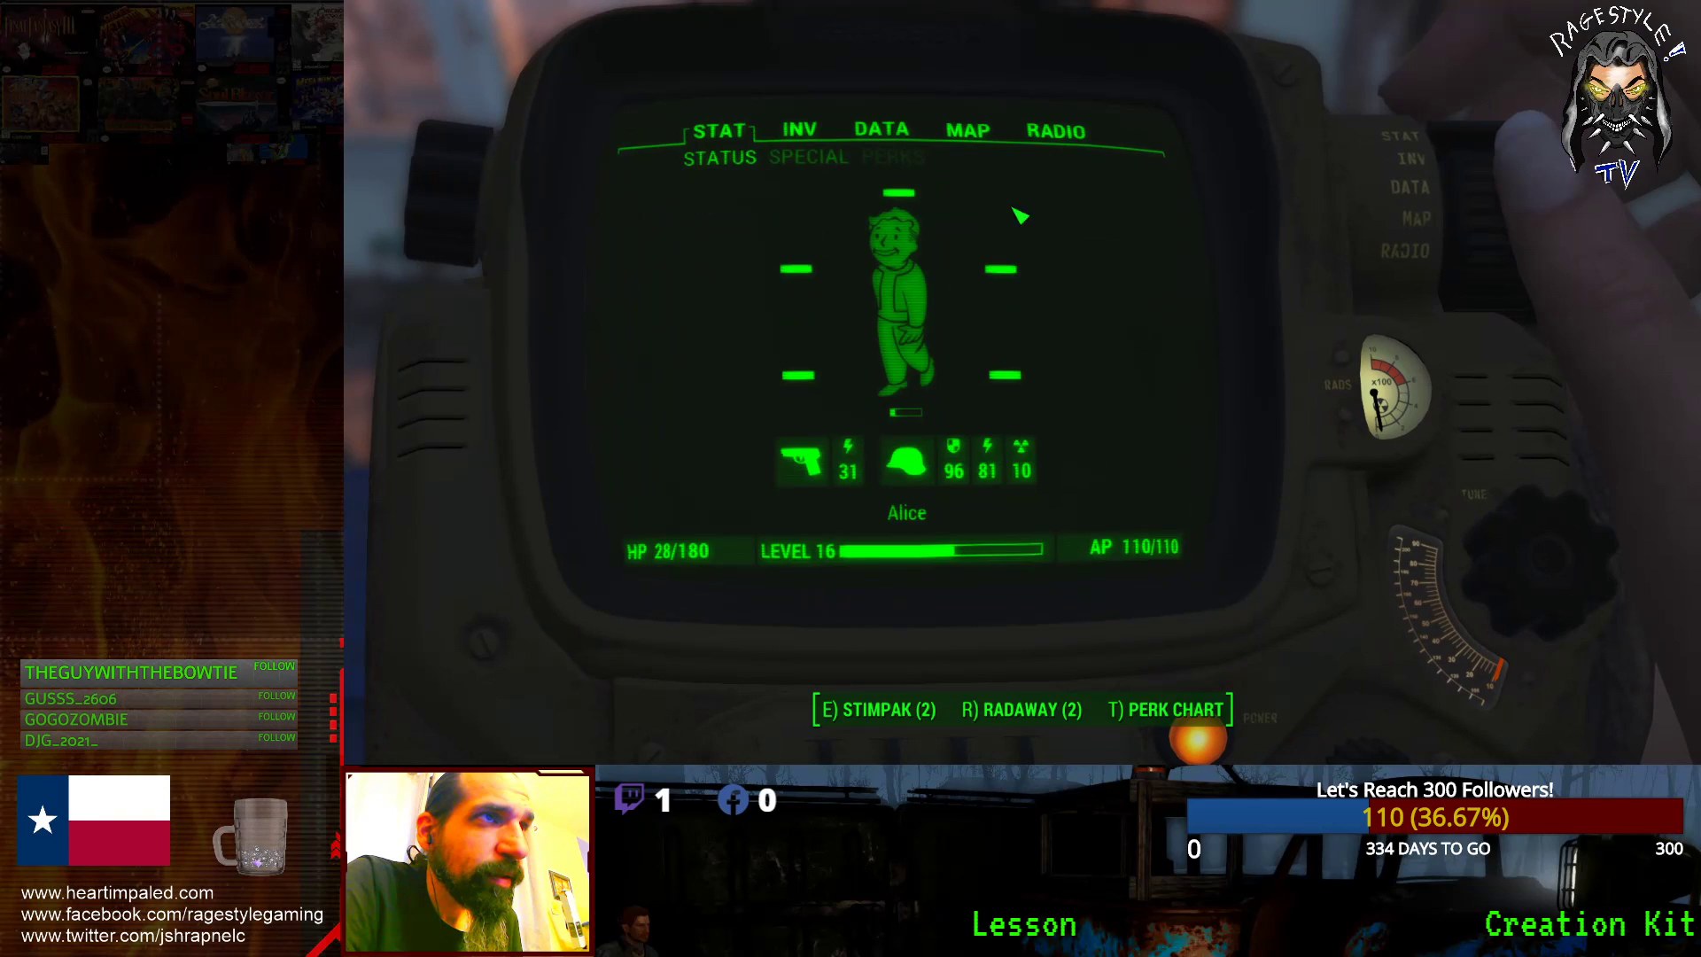
{"action": "key", "text": "m"}
{"action": "scroll", "coordinate": [980, 228], "scroll_direction": "down", "scroll_amount": 3}
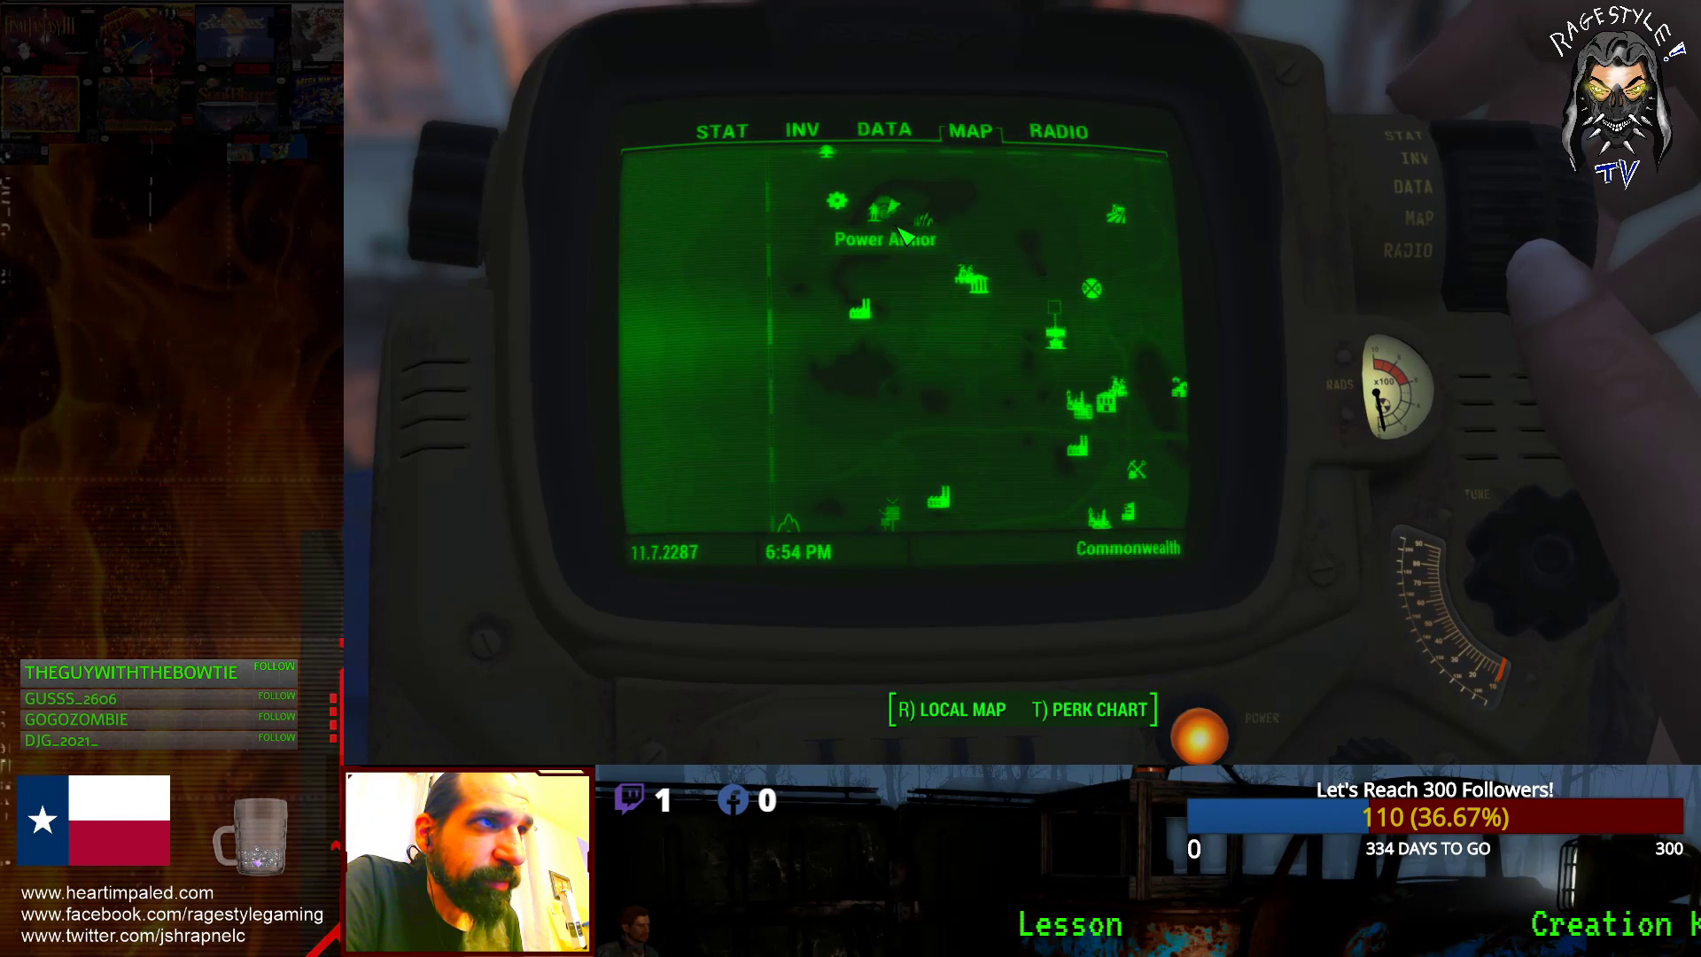
{"action": "left_click_drag", "start_coordinate": [955, 450], "coordinate": [1050, 223]}
{"action": "key", "text": "s"}
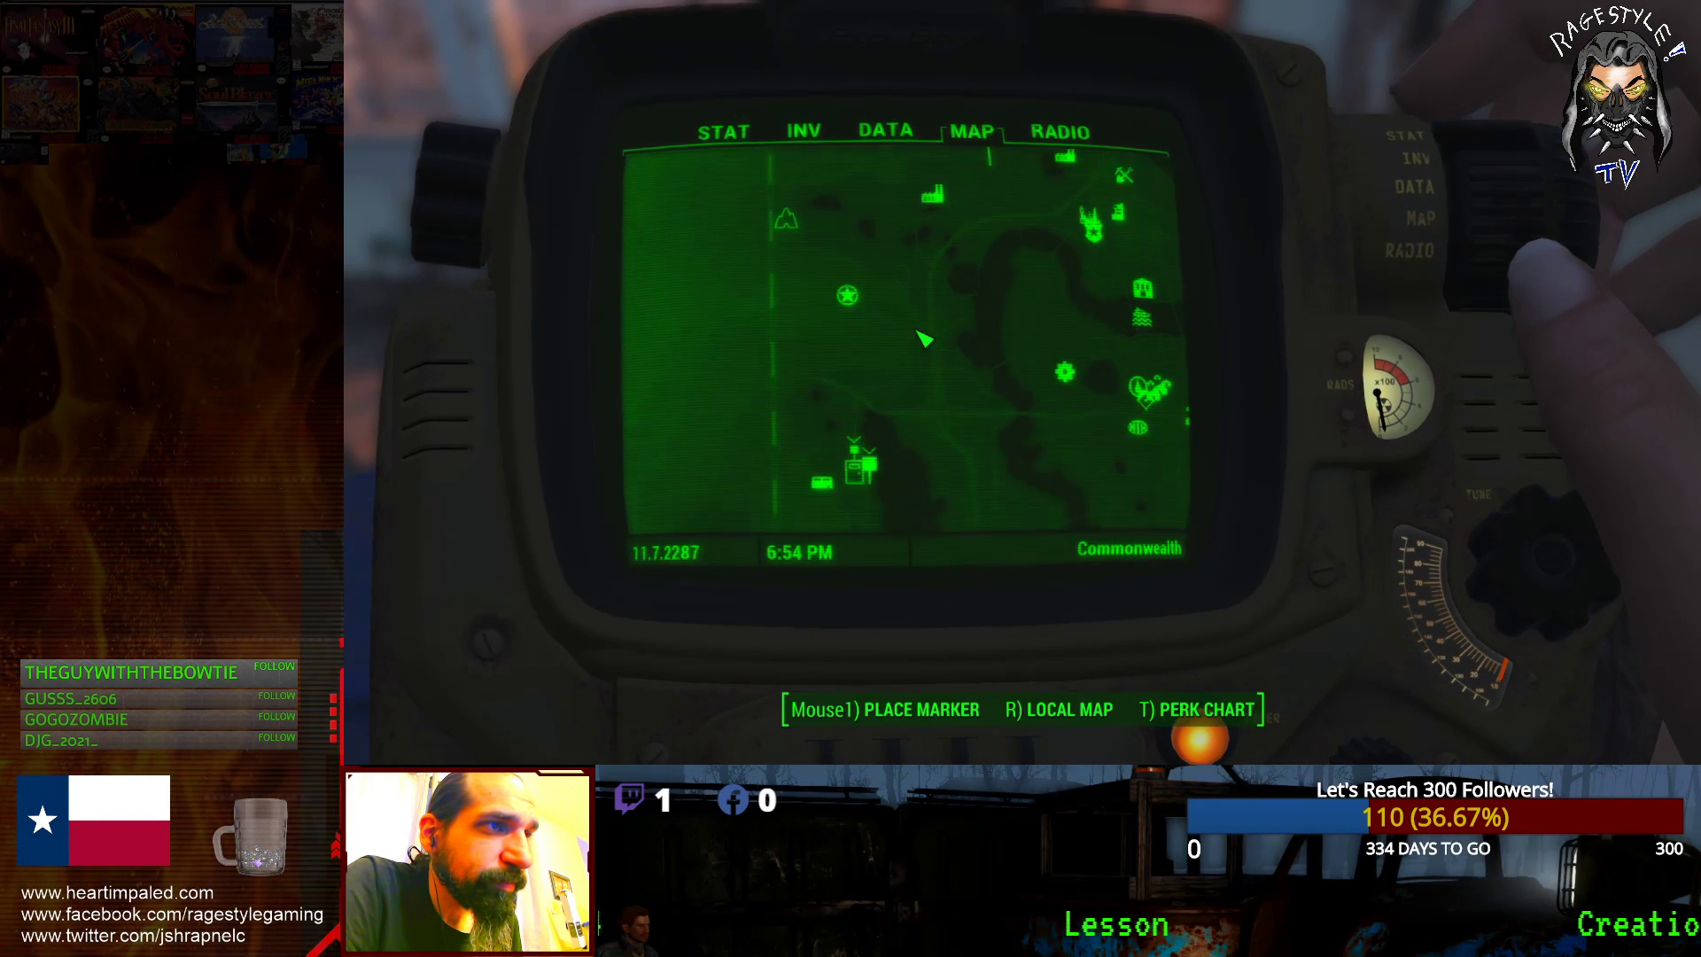
{"action": "left_click", "coordinate": [824, 446]}
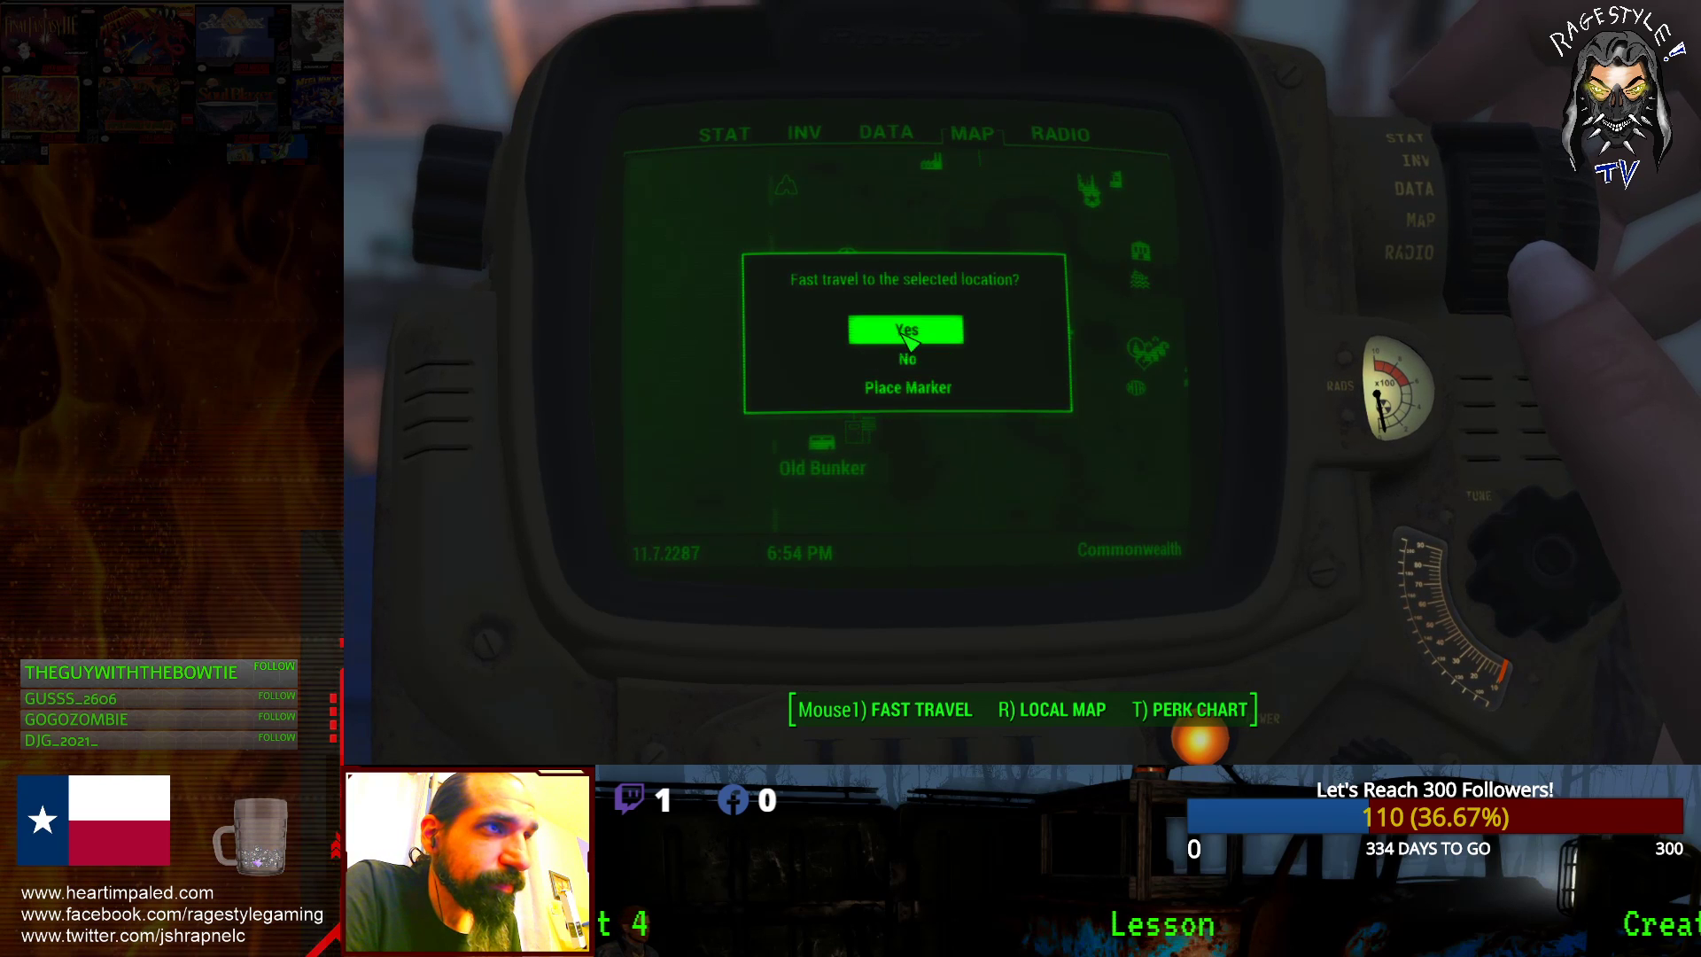
{"action": "left_click", "coordinate": [873, 350]}
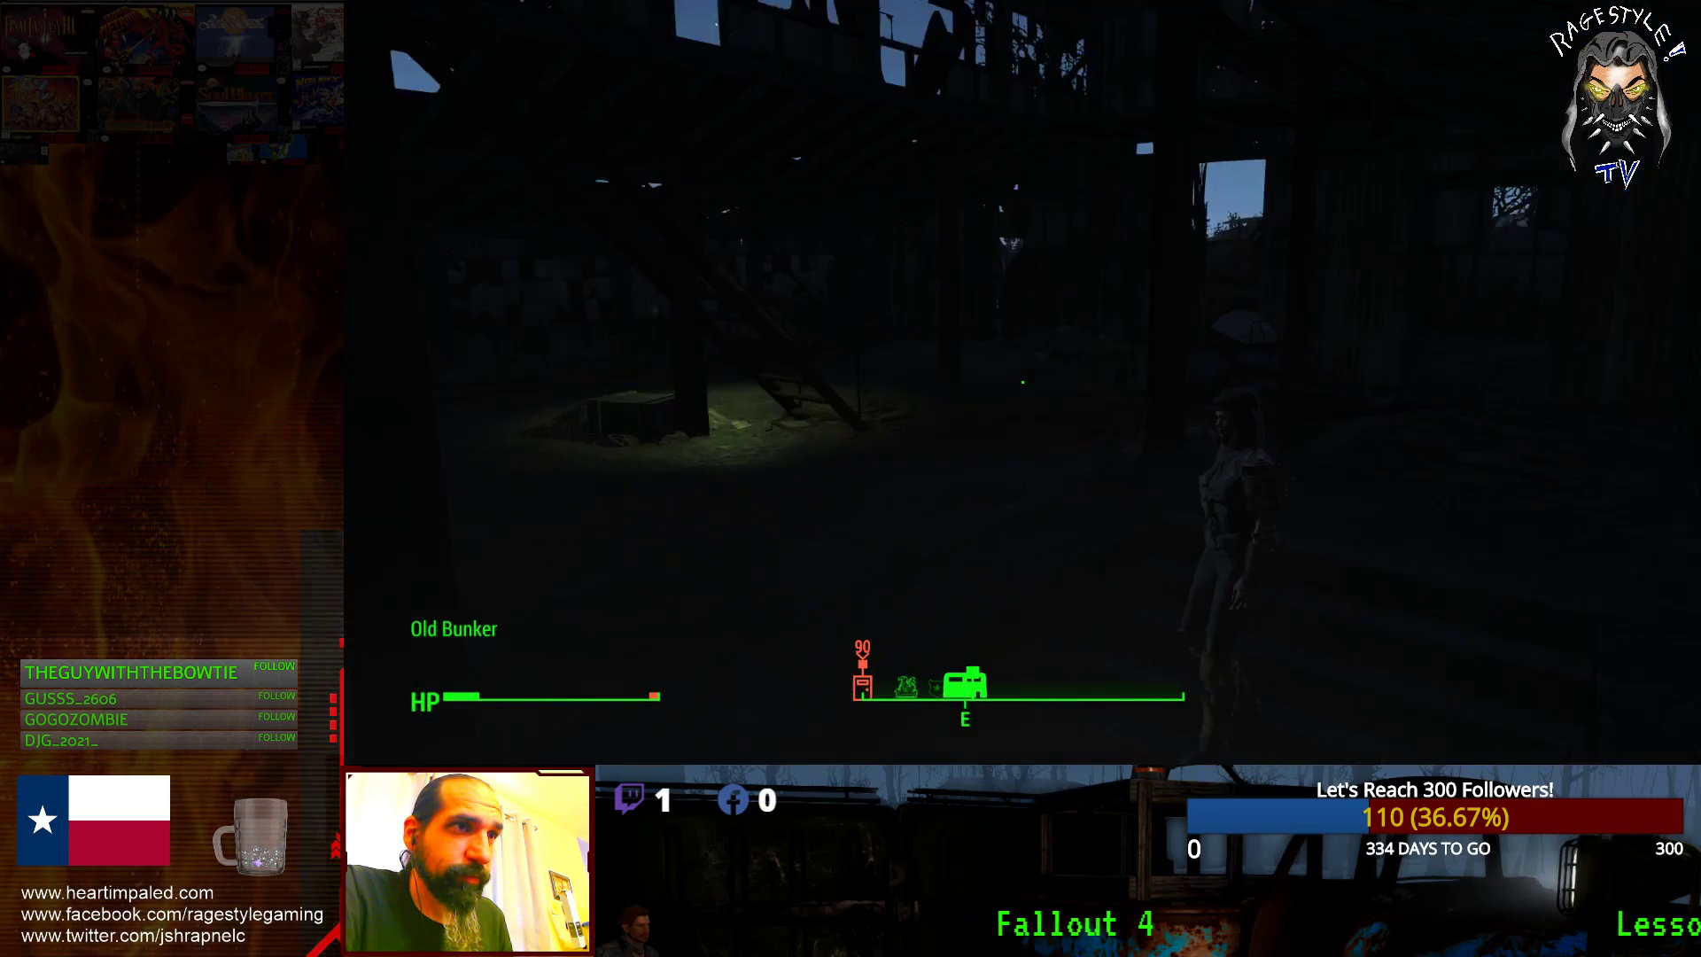
- Turn on the Pip-Boy light and run the killall console command to clear enemies around the Old Bunker
{"action": "key", "text": "Tab"}
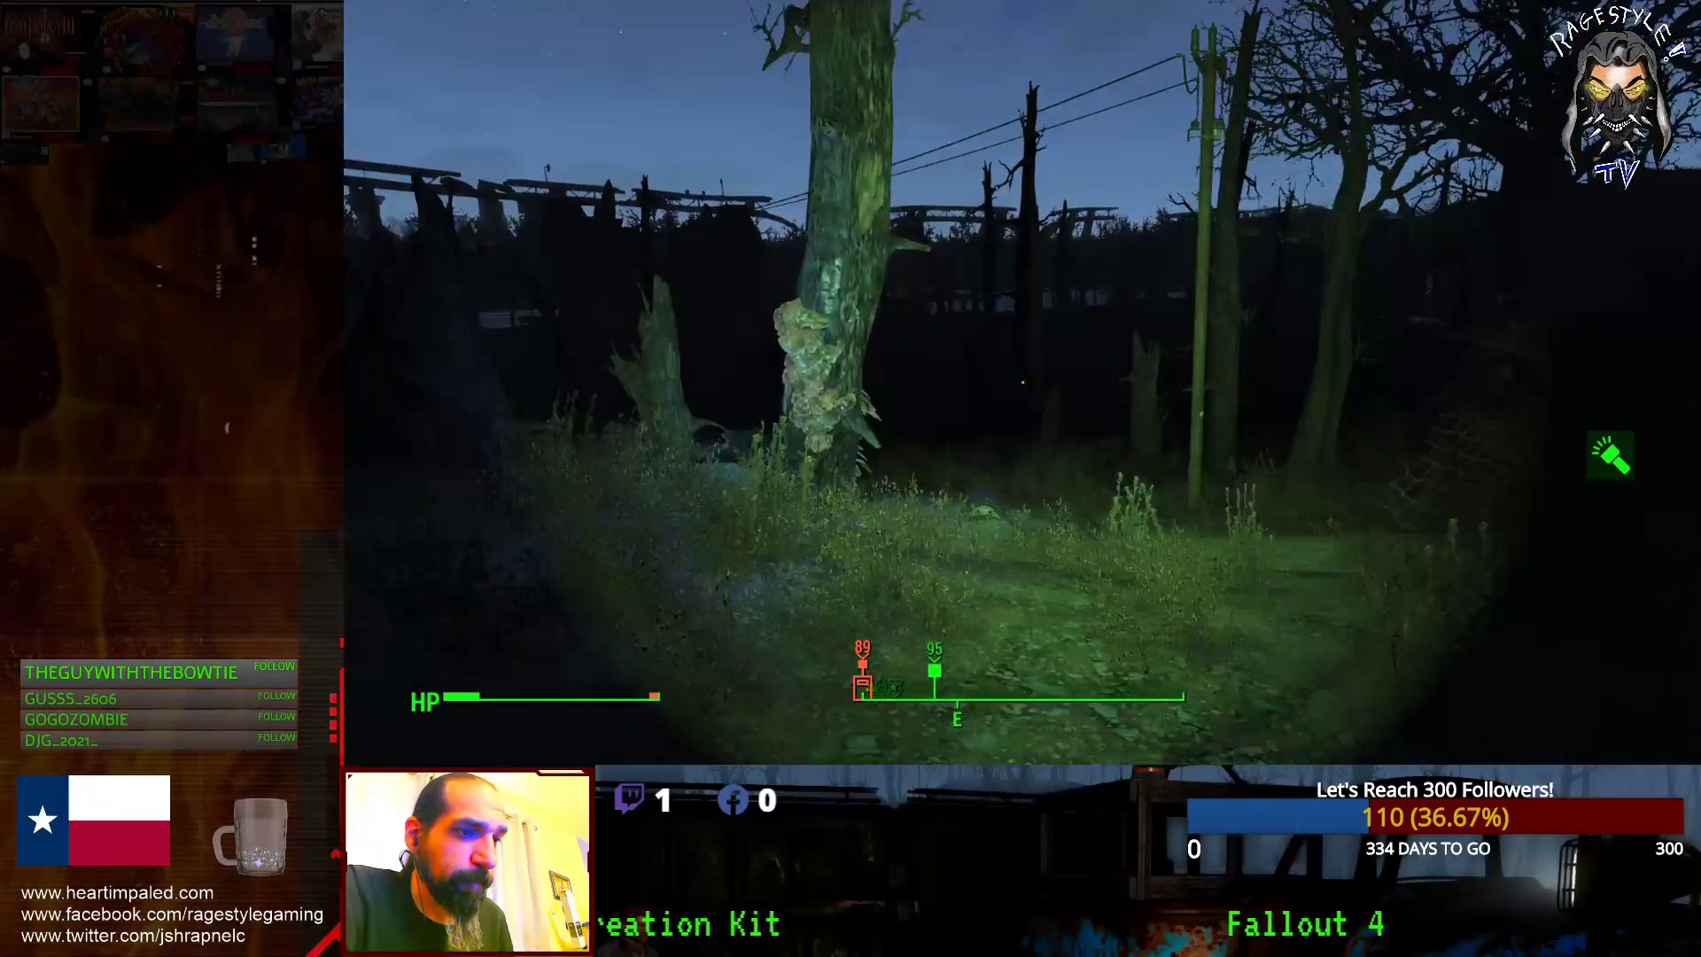
{"action": "key", "text": "grave"}
{"action": "type", "text": "killall\\"}
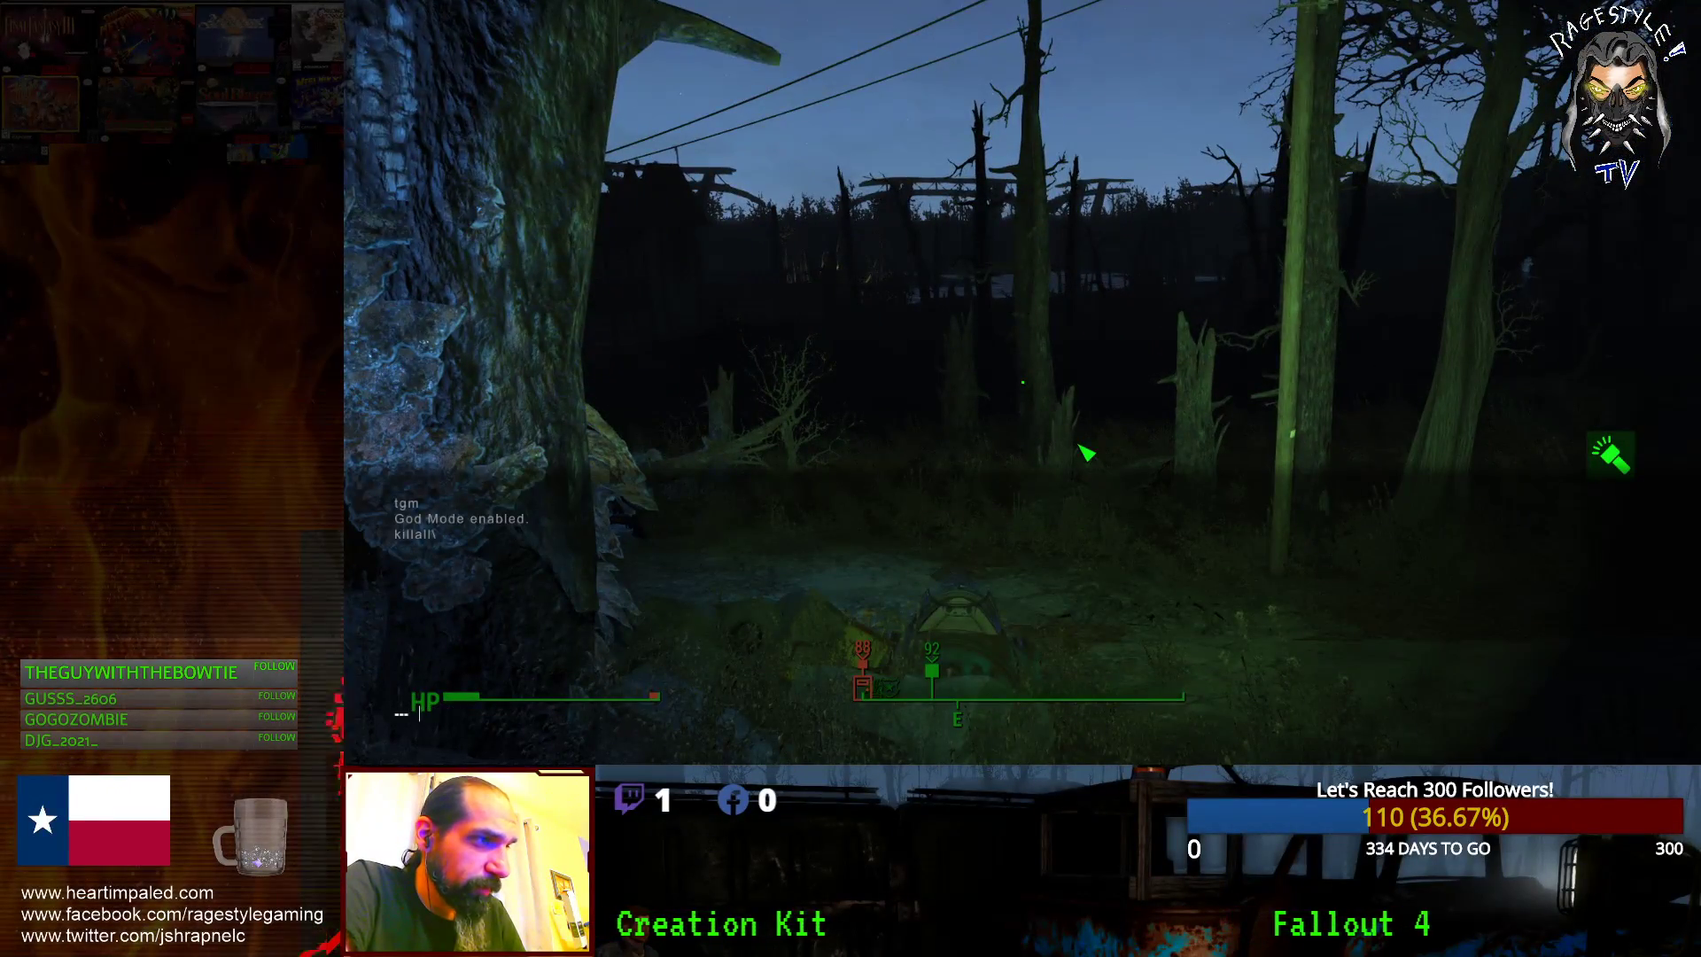
{"action": "key", "text": "grave"}
{"action": "key", "text": "grave"}
{"action": "key", "text": "Up"}
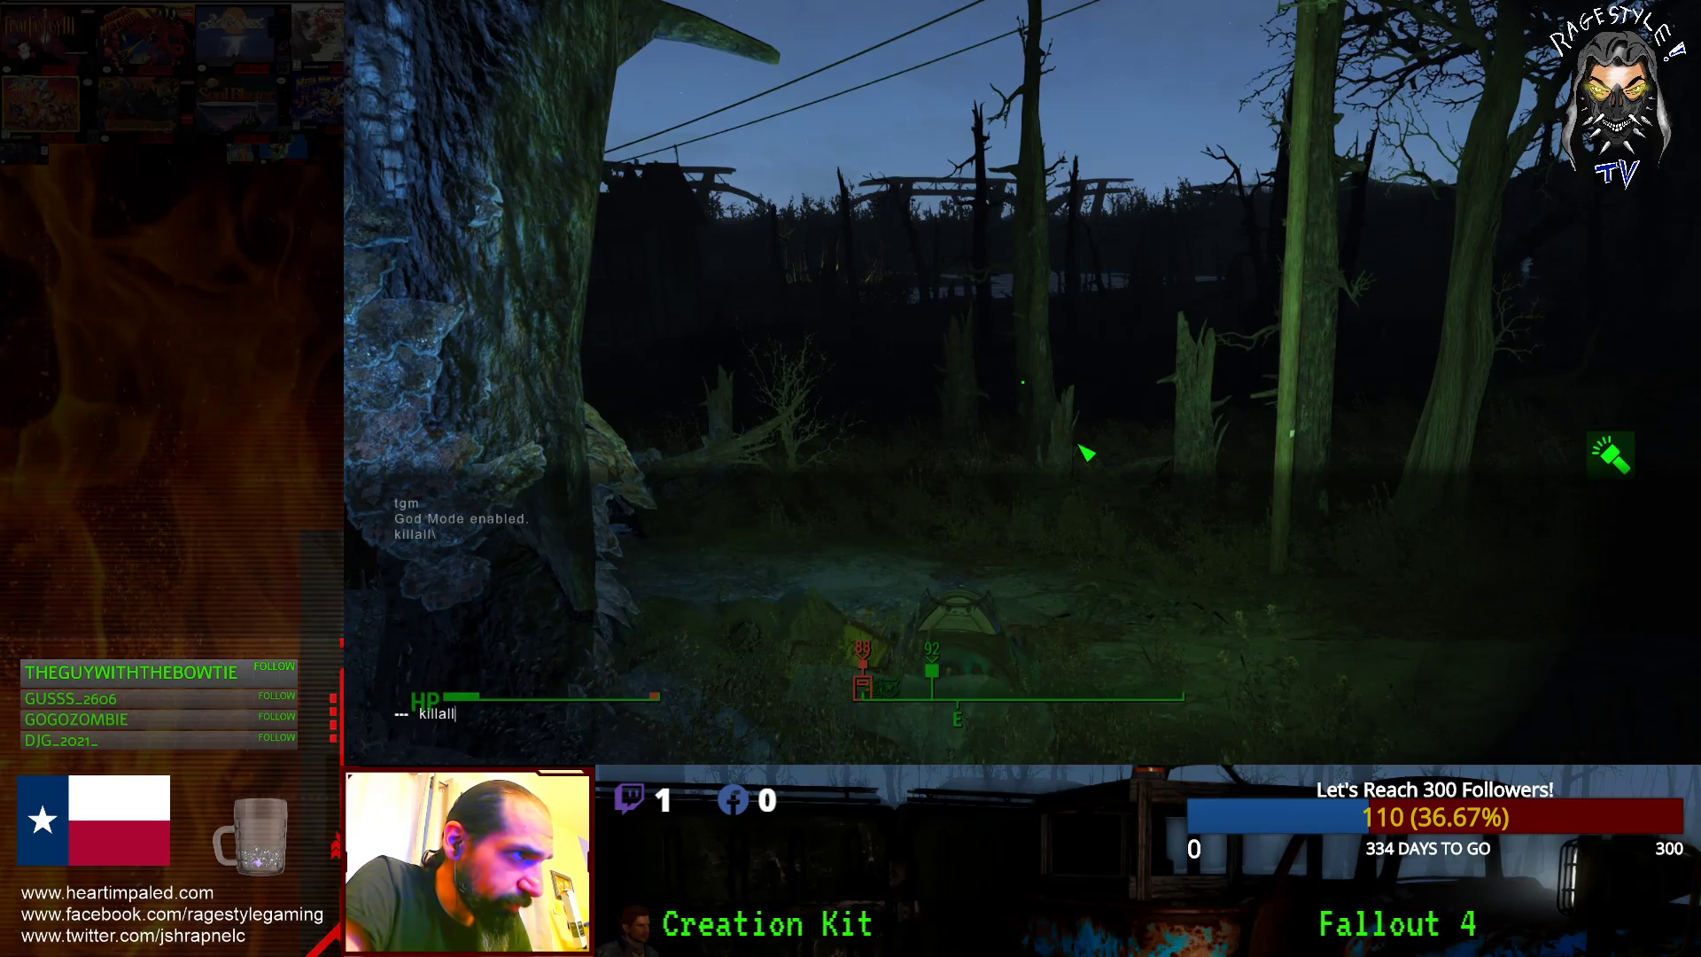
{"action": "key", "text": "grave"}
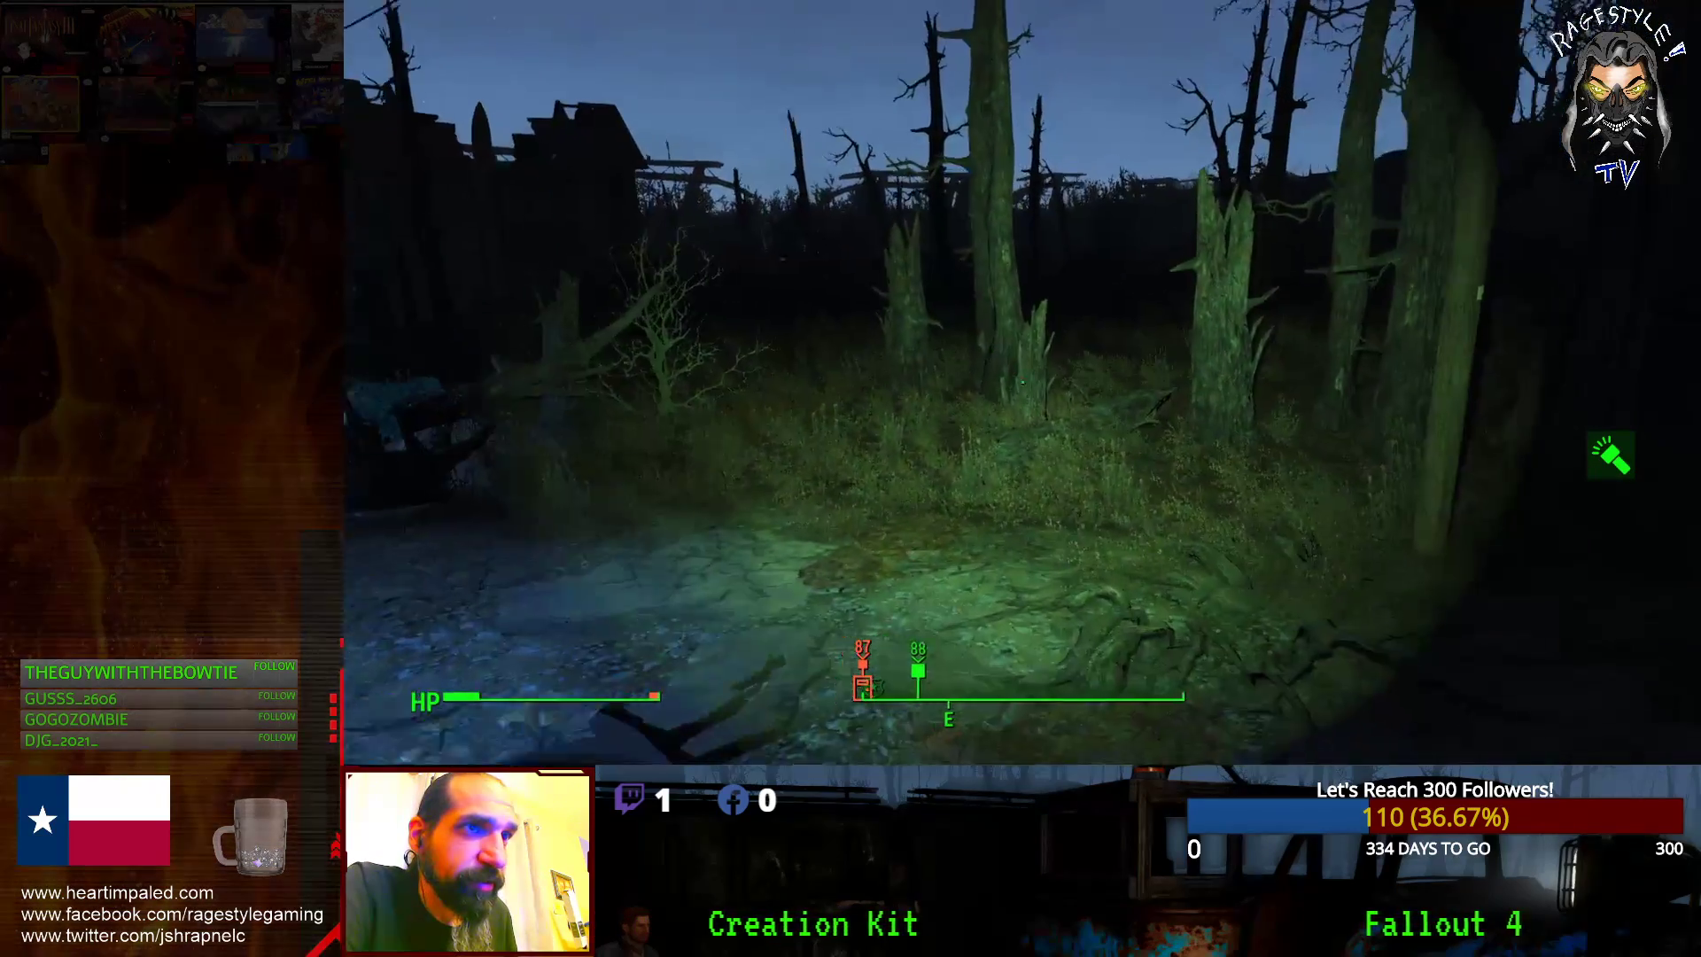
- Walk east through the woods to the roadside diner, checking the map for the delivery quest's marker
{"action": "key", "text": "w"}
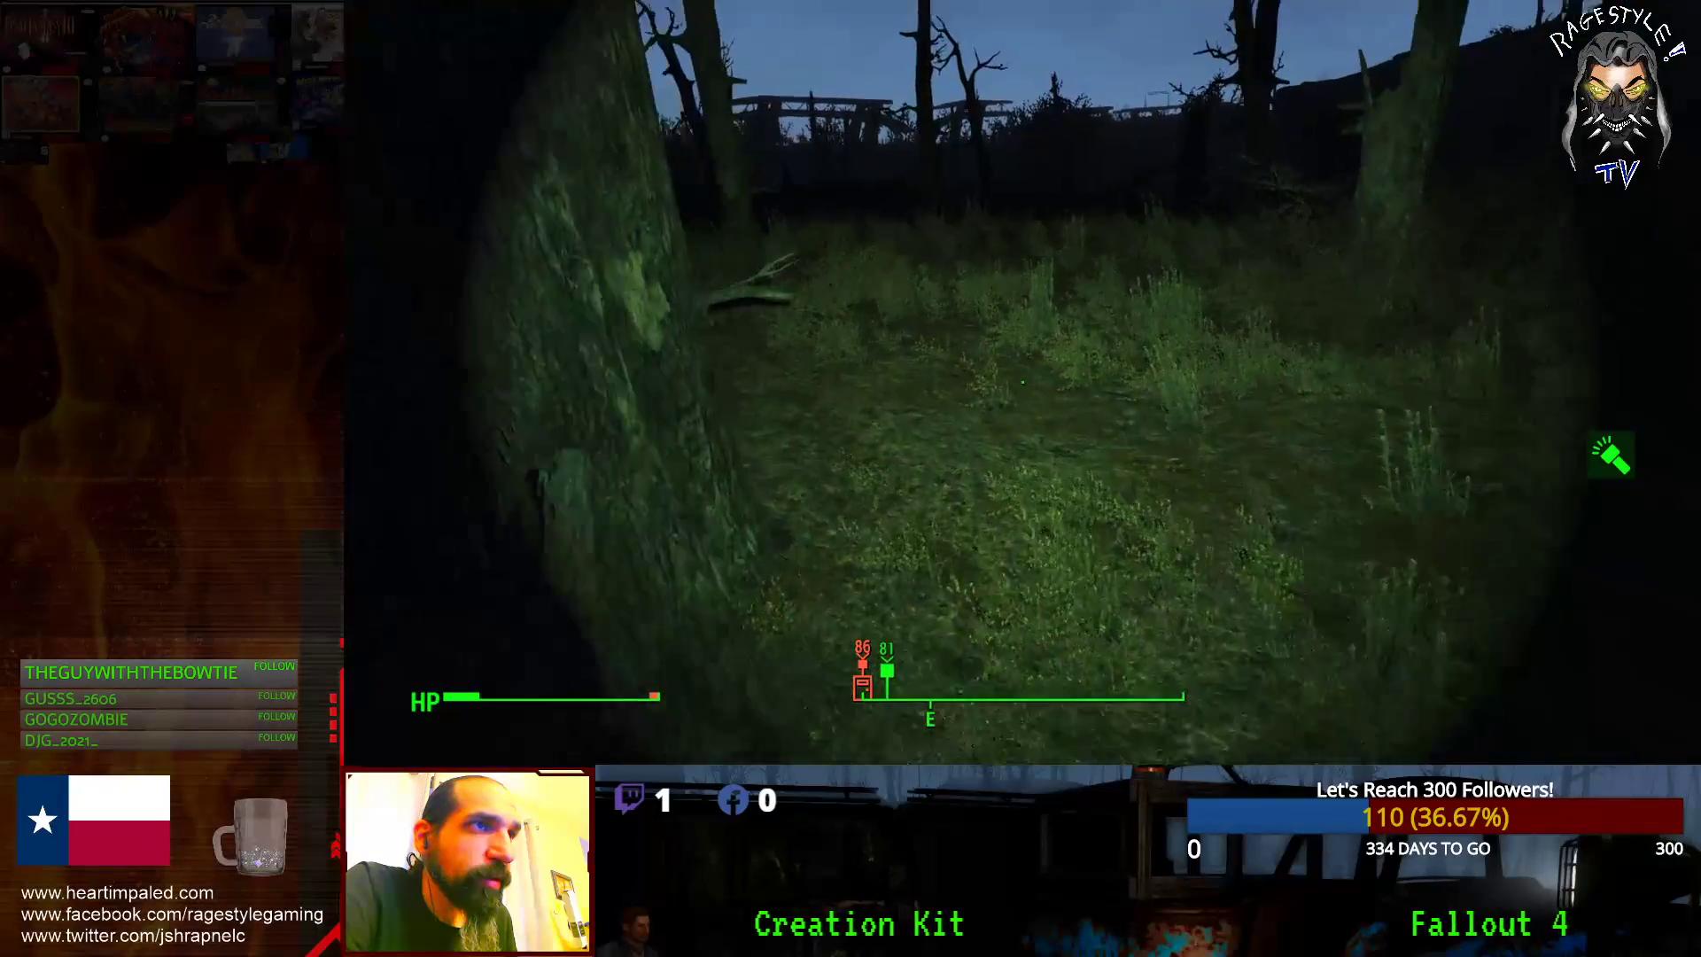
{"action": "key", "text": "m"}
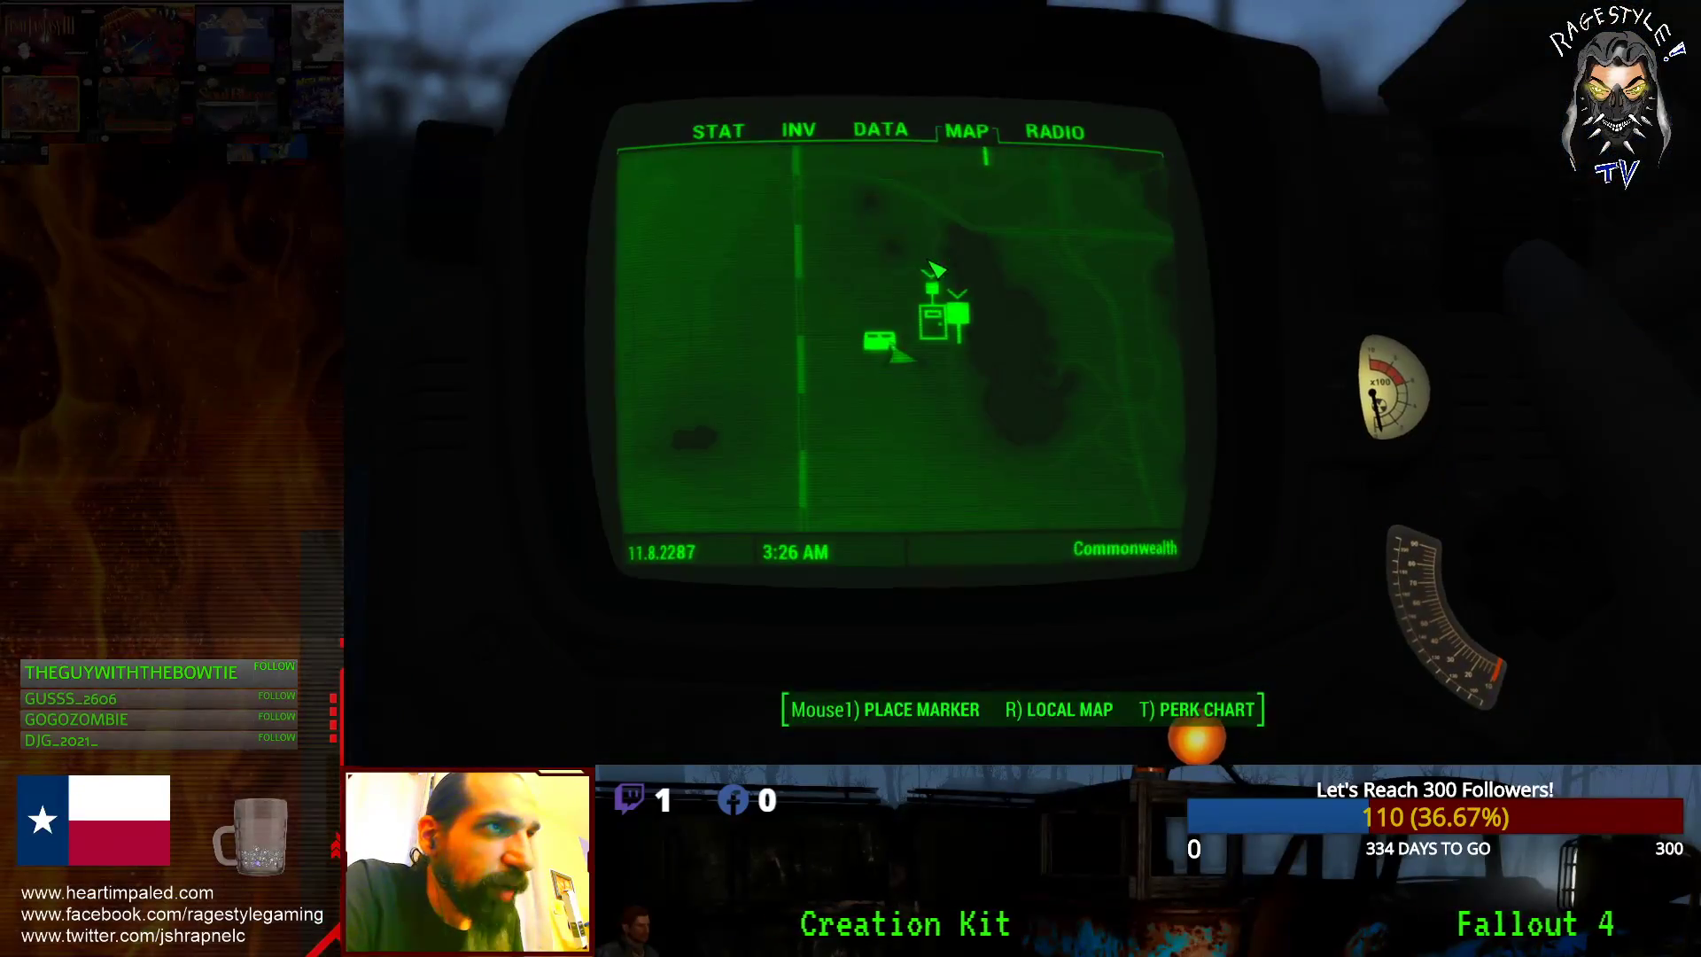
{"action": "key", "text": "Tab"}
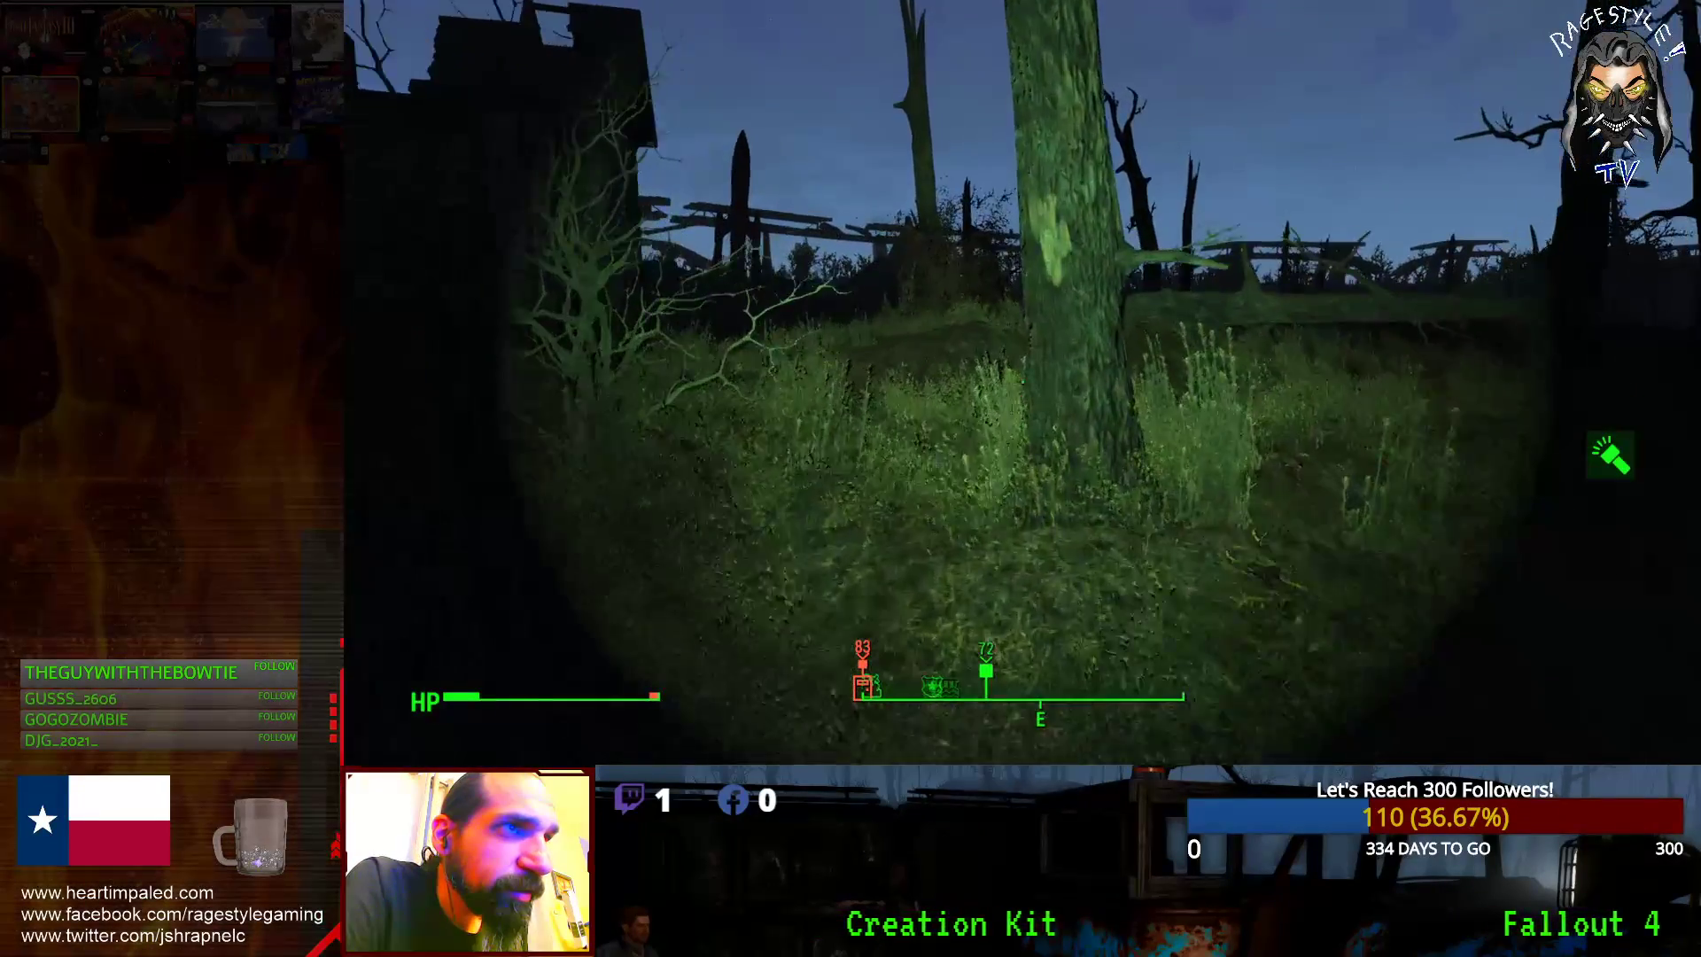
{"action": "key", "text": "w"}
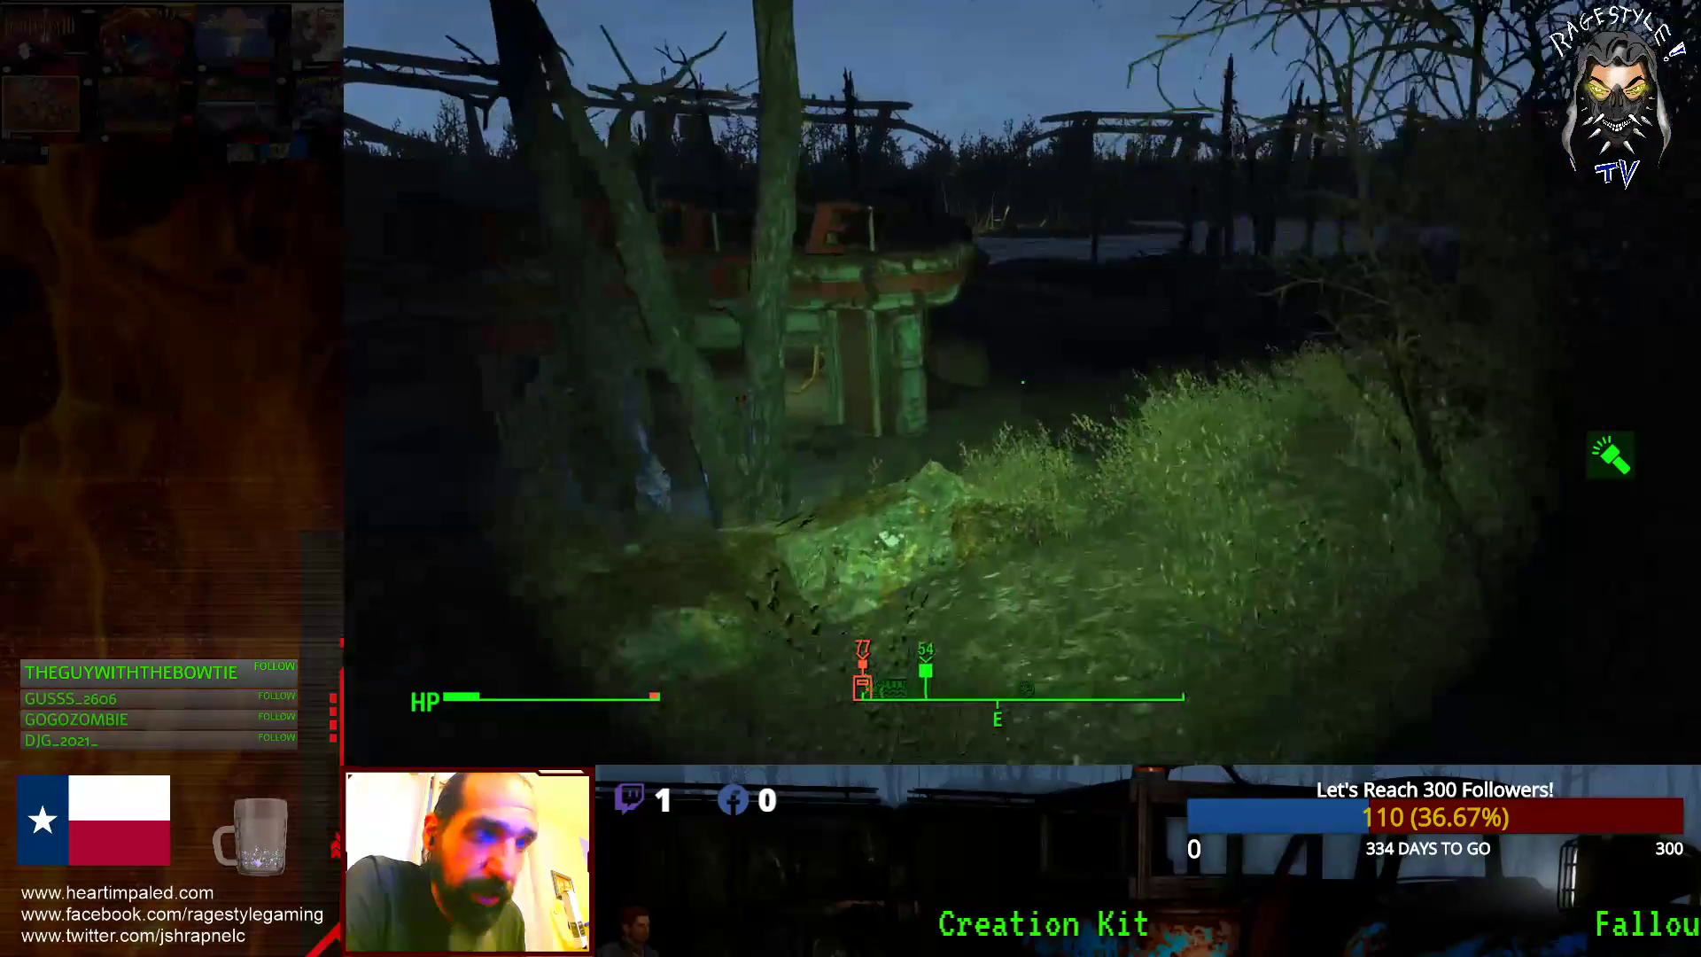
{"action": "key", "text": "Tab"}
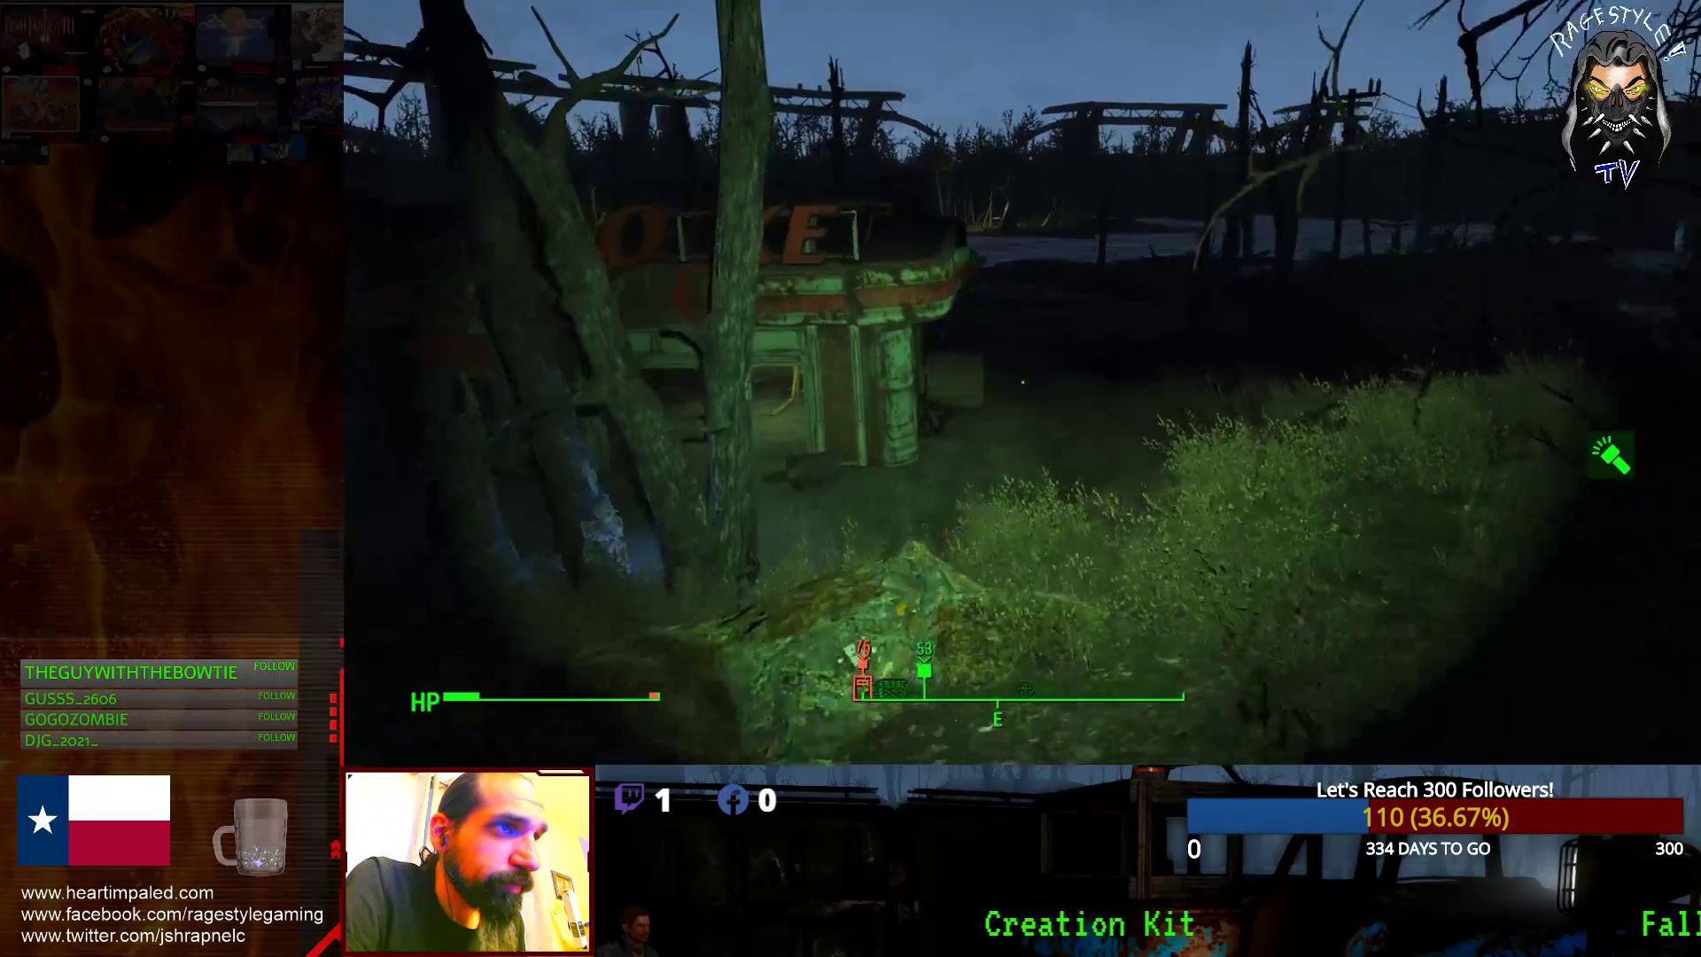
- Follow the quest marker past the diner to the waterside house and approach the woman awaiting the package
{"action": "key", "text": "w"}
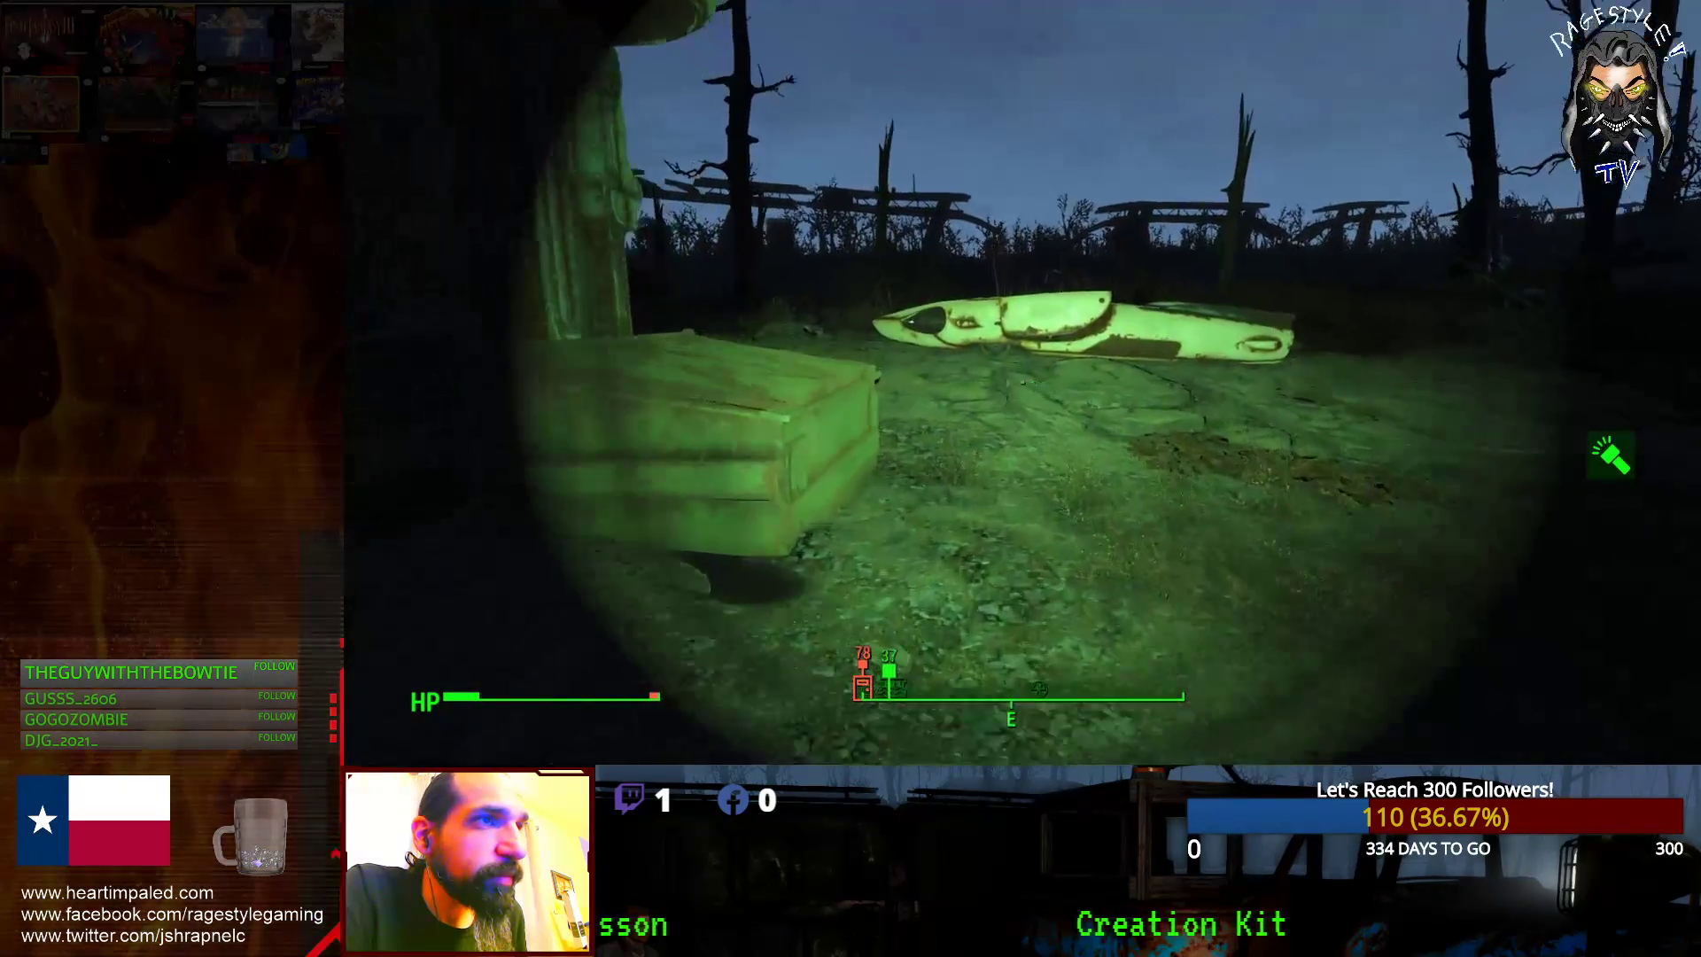
{"action": "key", "text": "w"}
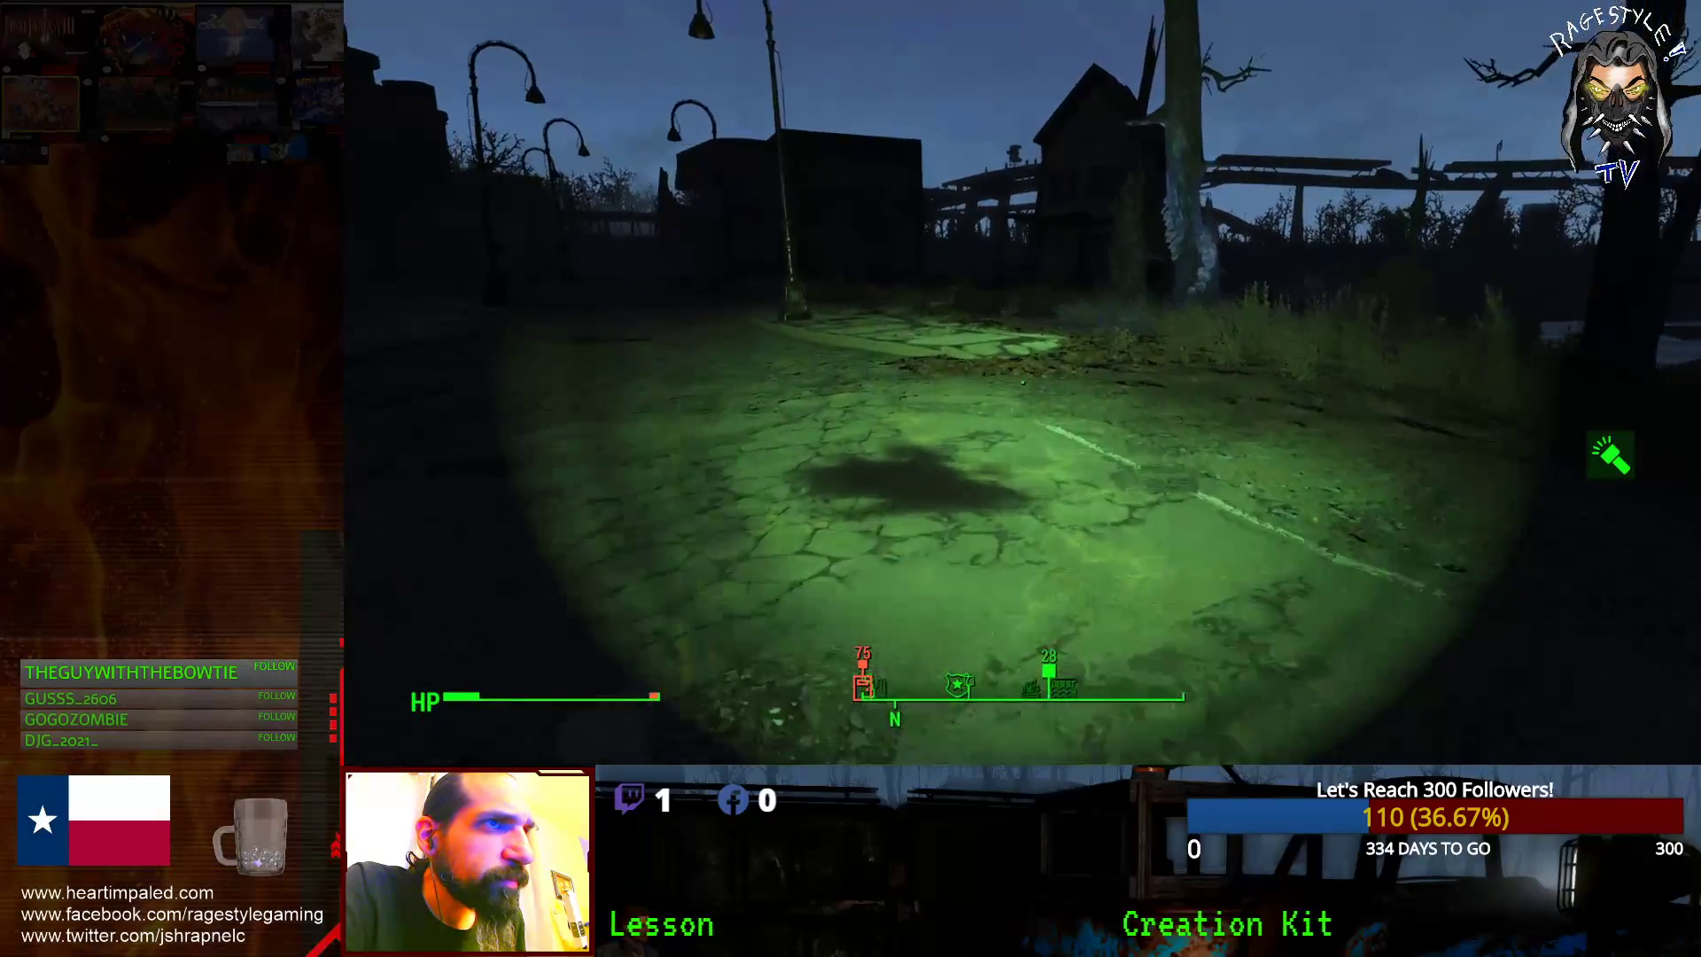
{"action": "key", "text": "w"}
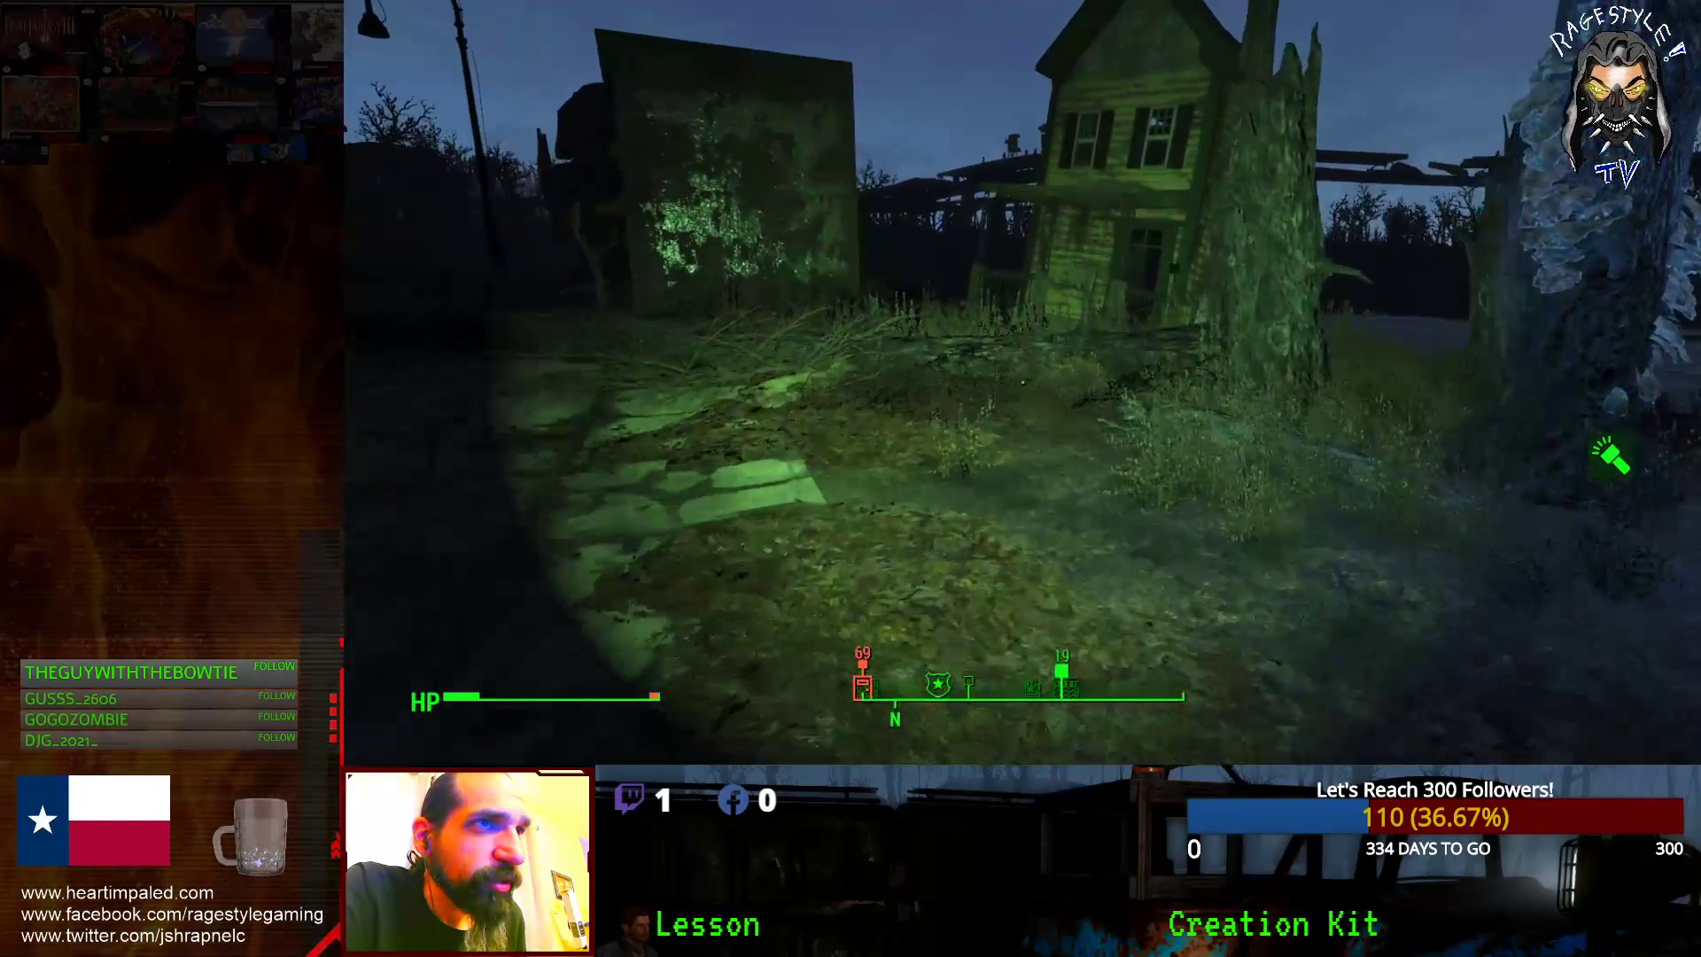
{"action": "key", "text": "w"}
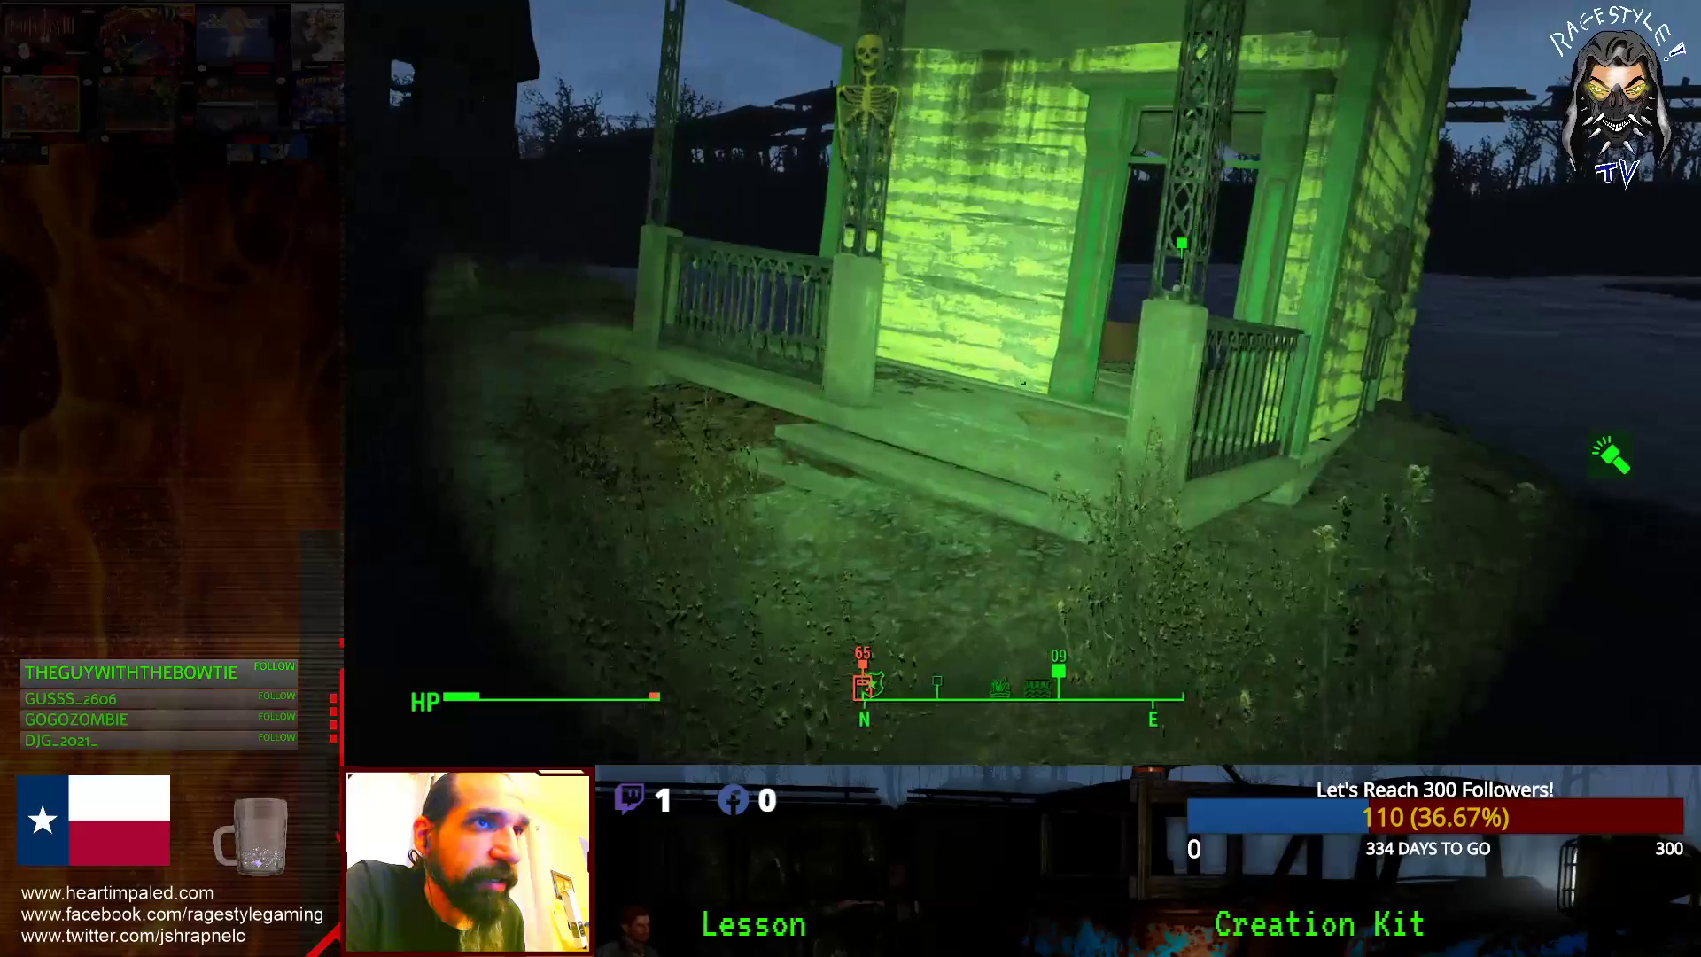
{"action": "key", "text": "w"}
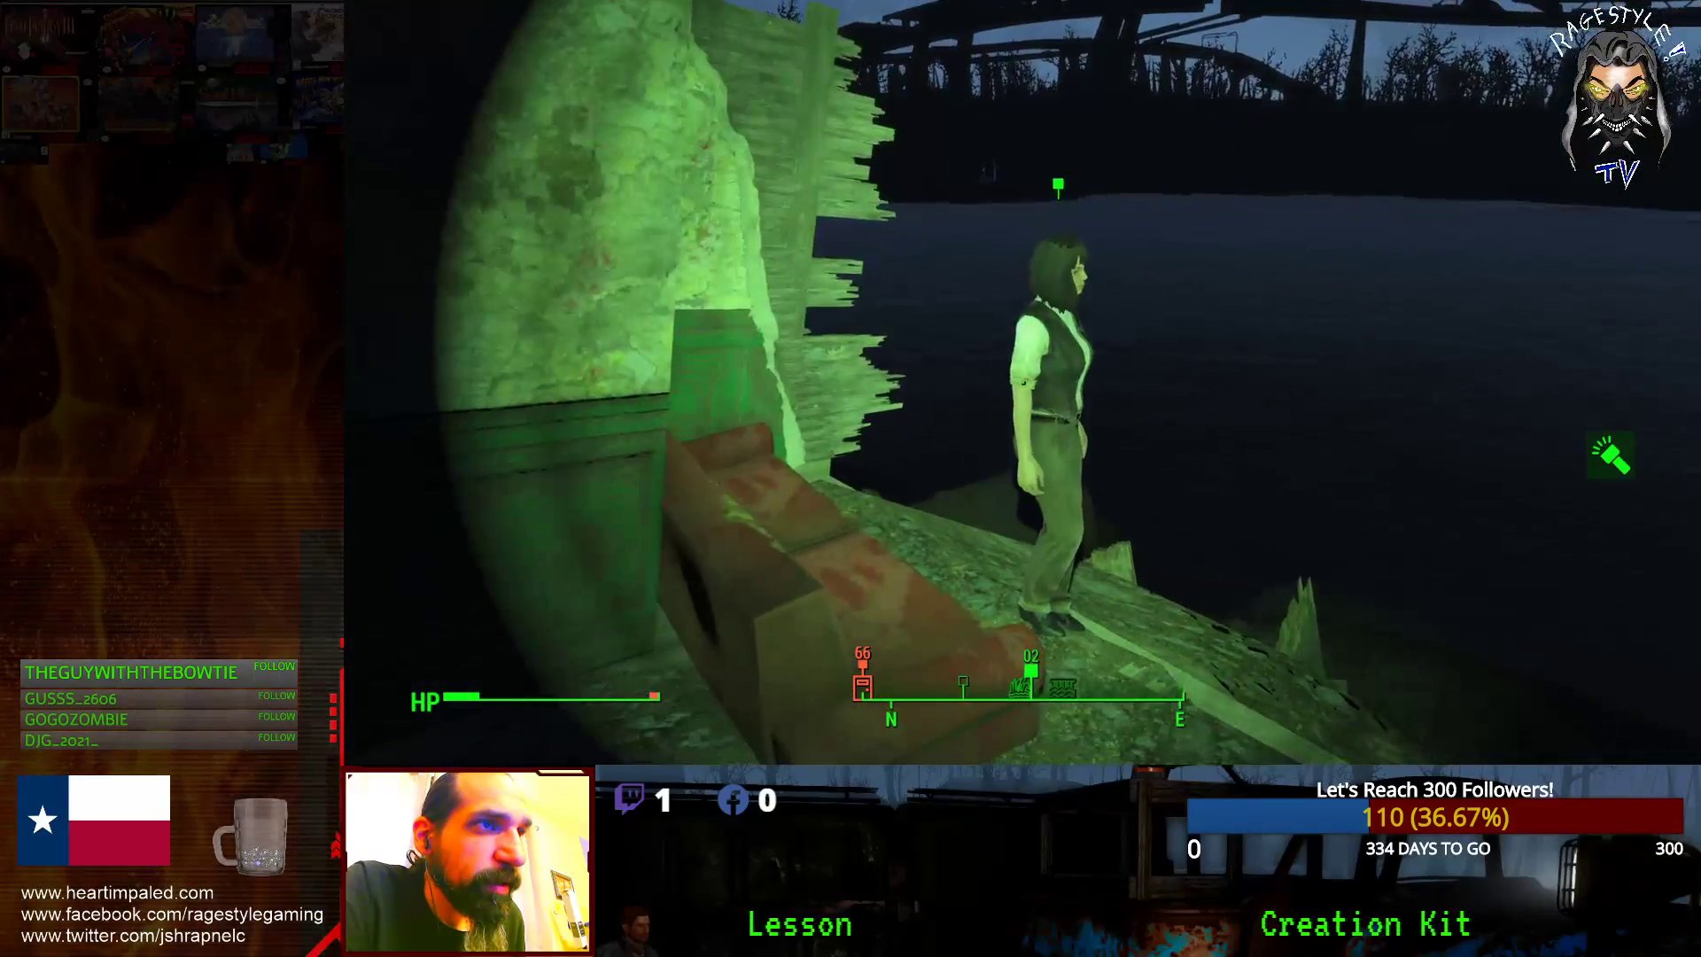
{"action": "key", "text": "w"}
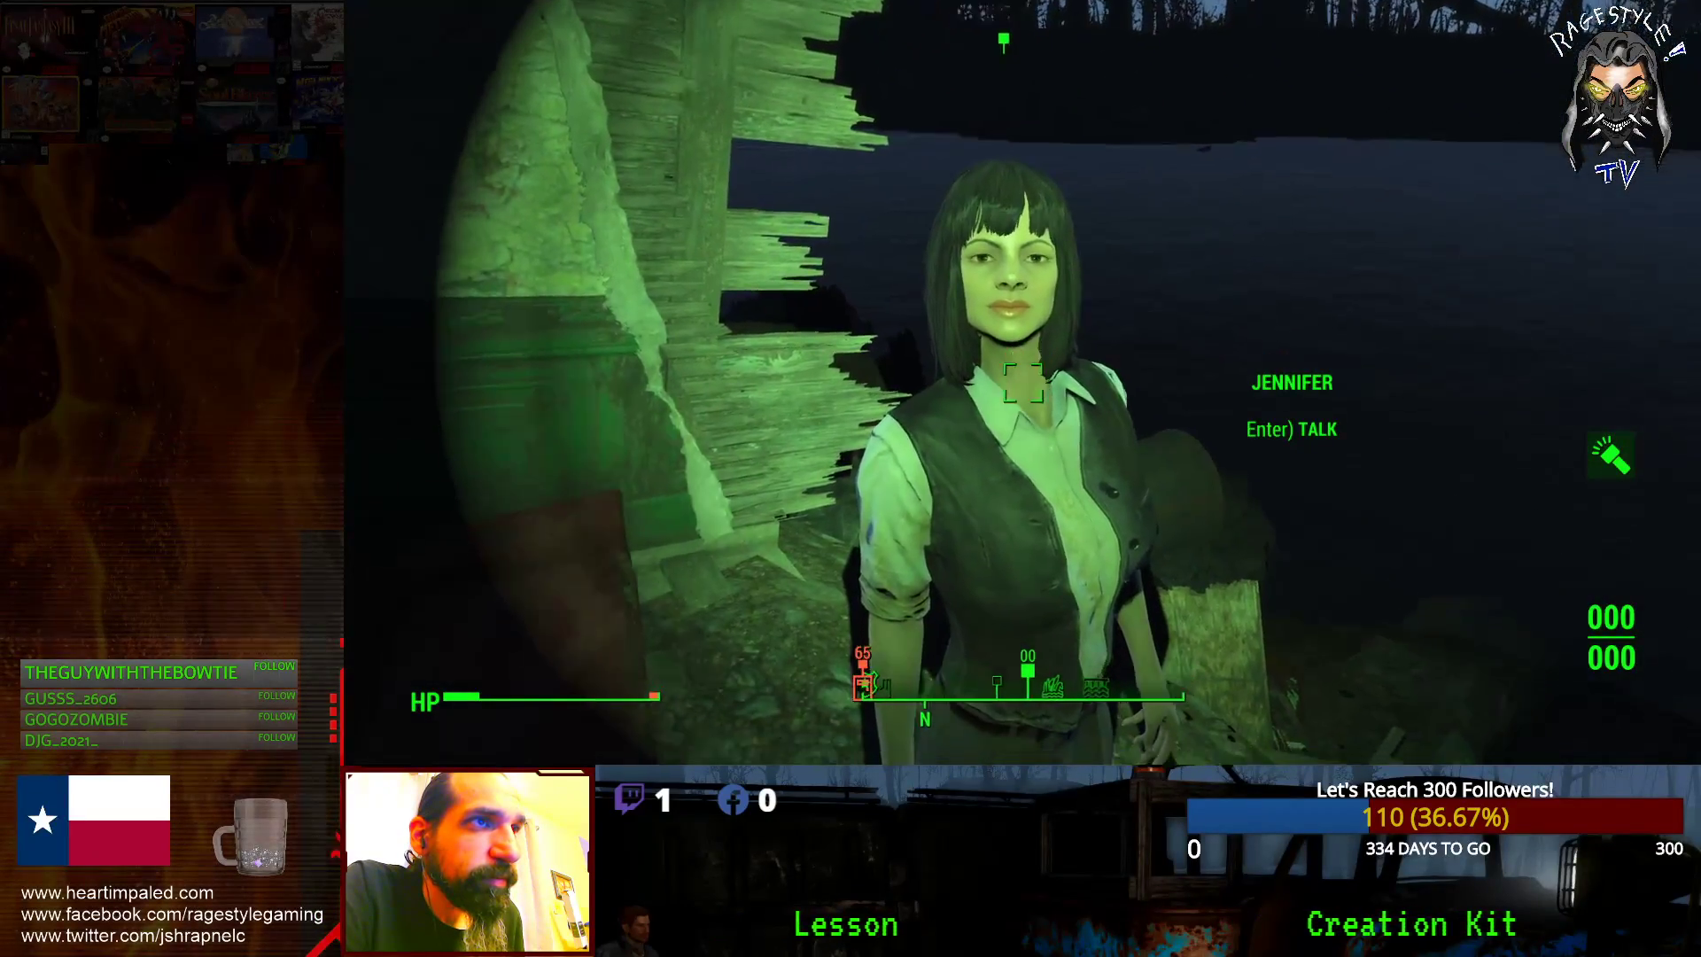
- Talk to the woman in the waterside house to deliver the package and look around the room
{"action": "key", "text": "w"}
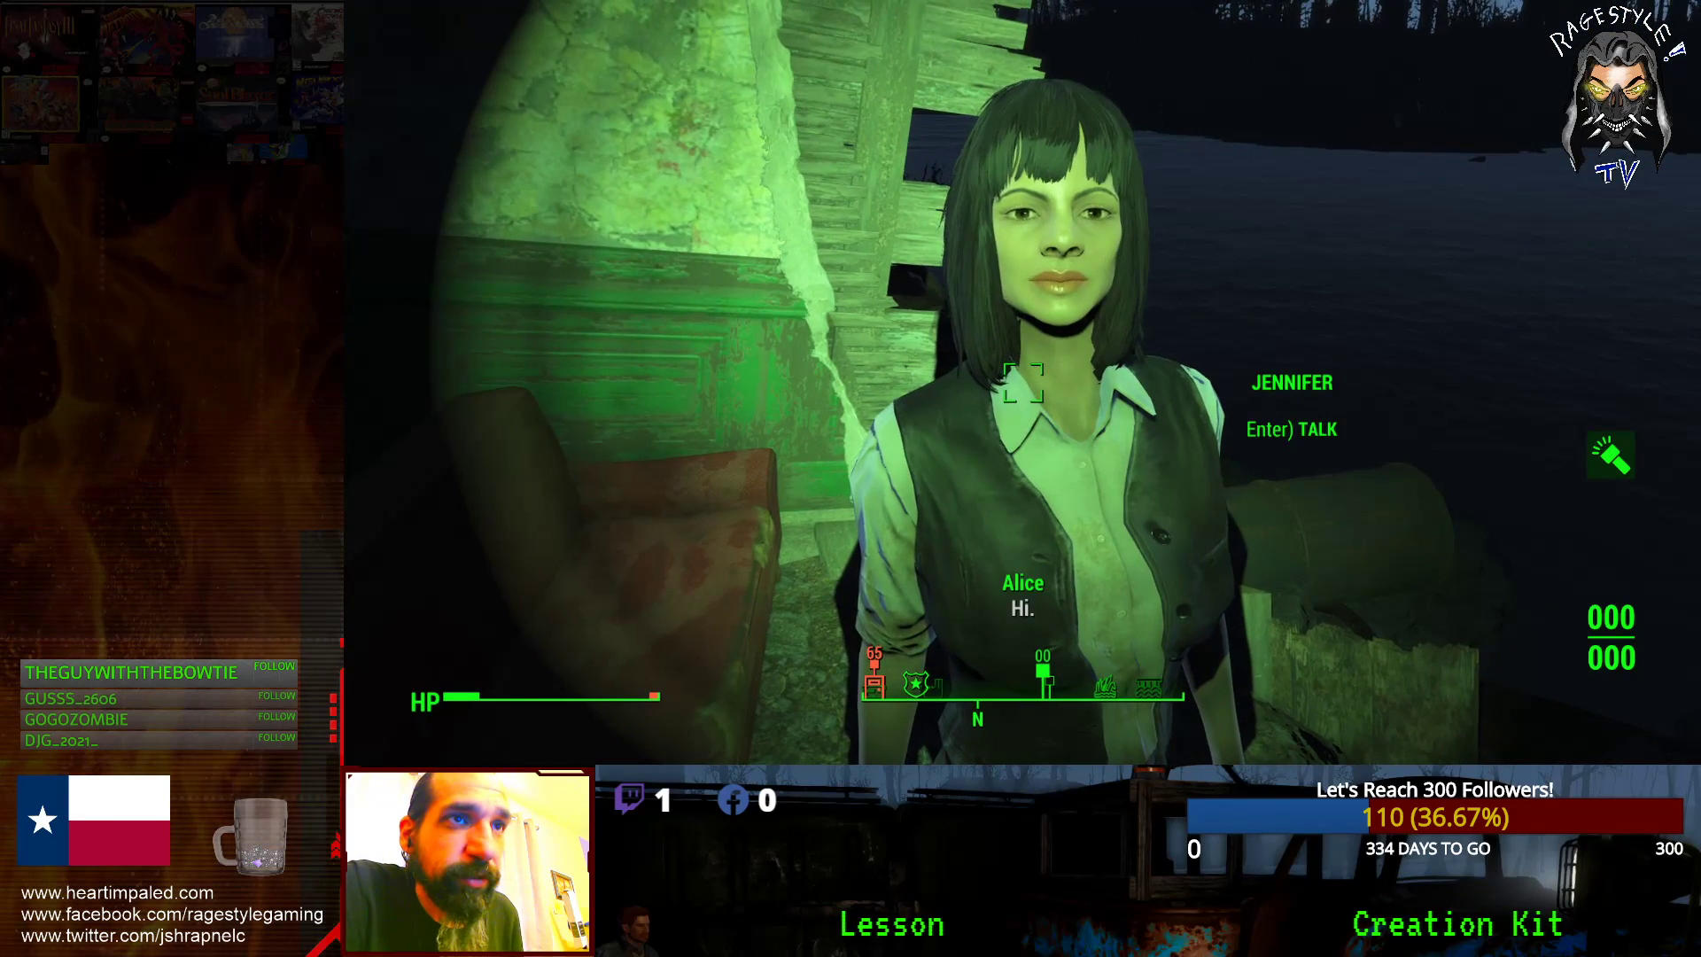
{"action": "key", "text": "Return"}
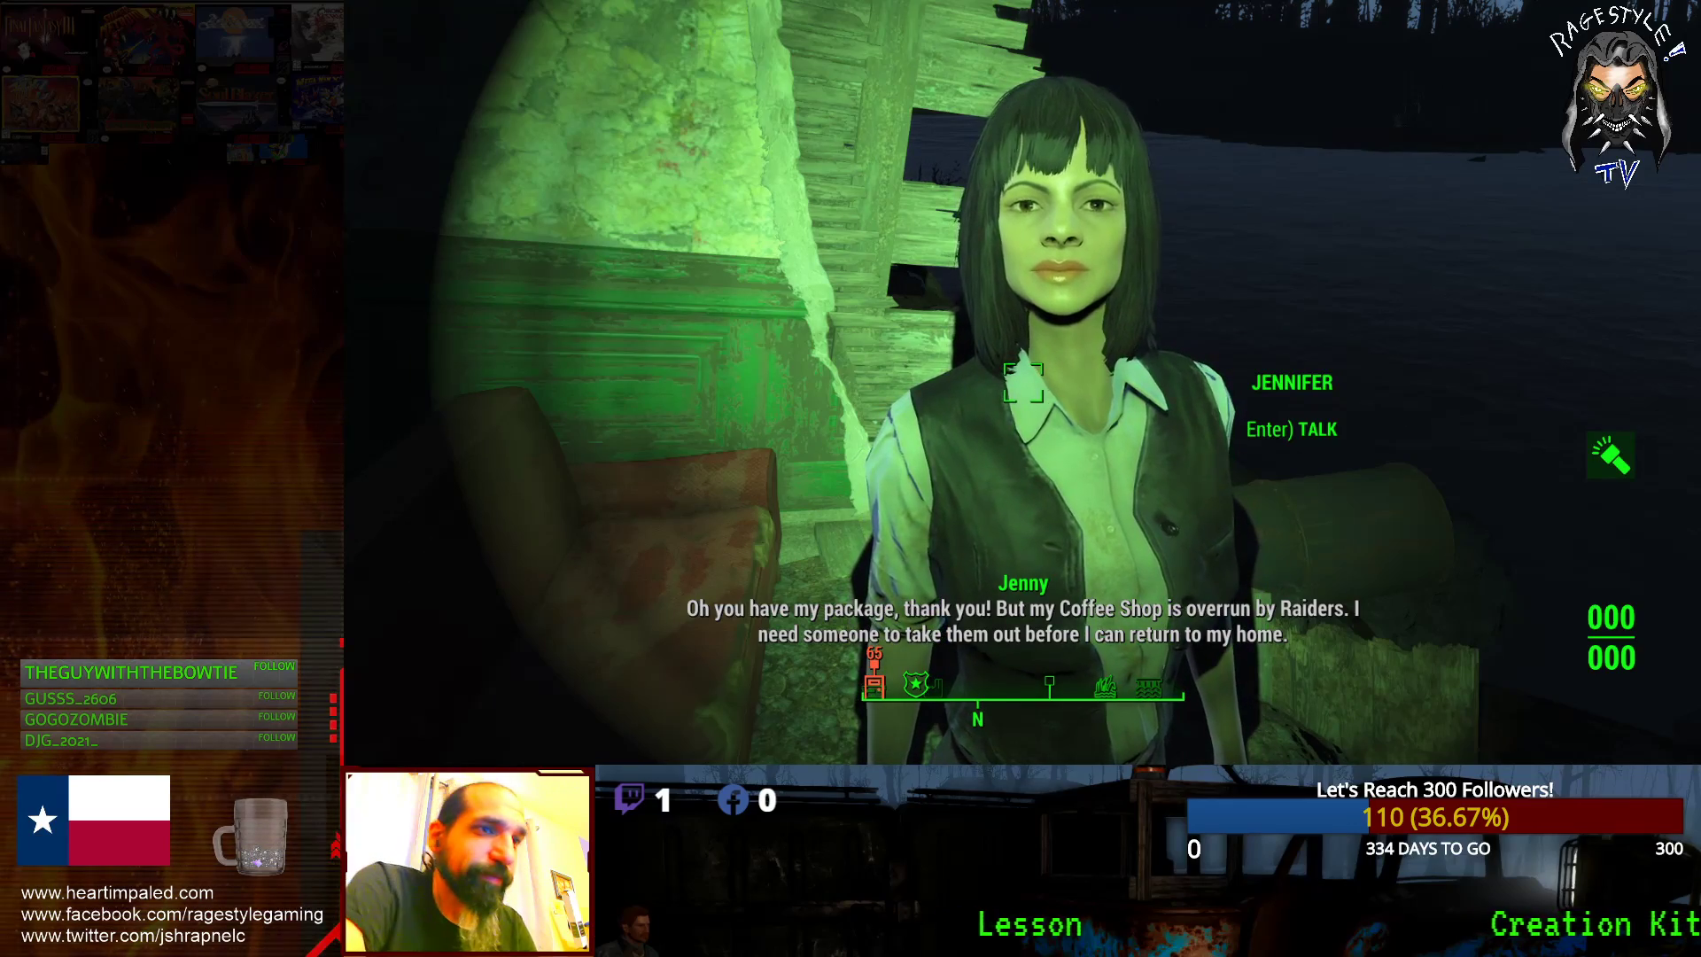
{"action": "key", "text": "Up"}
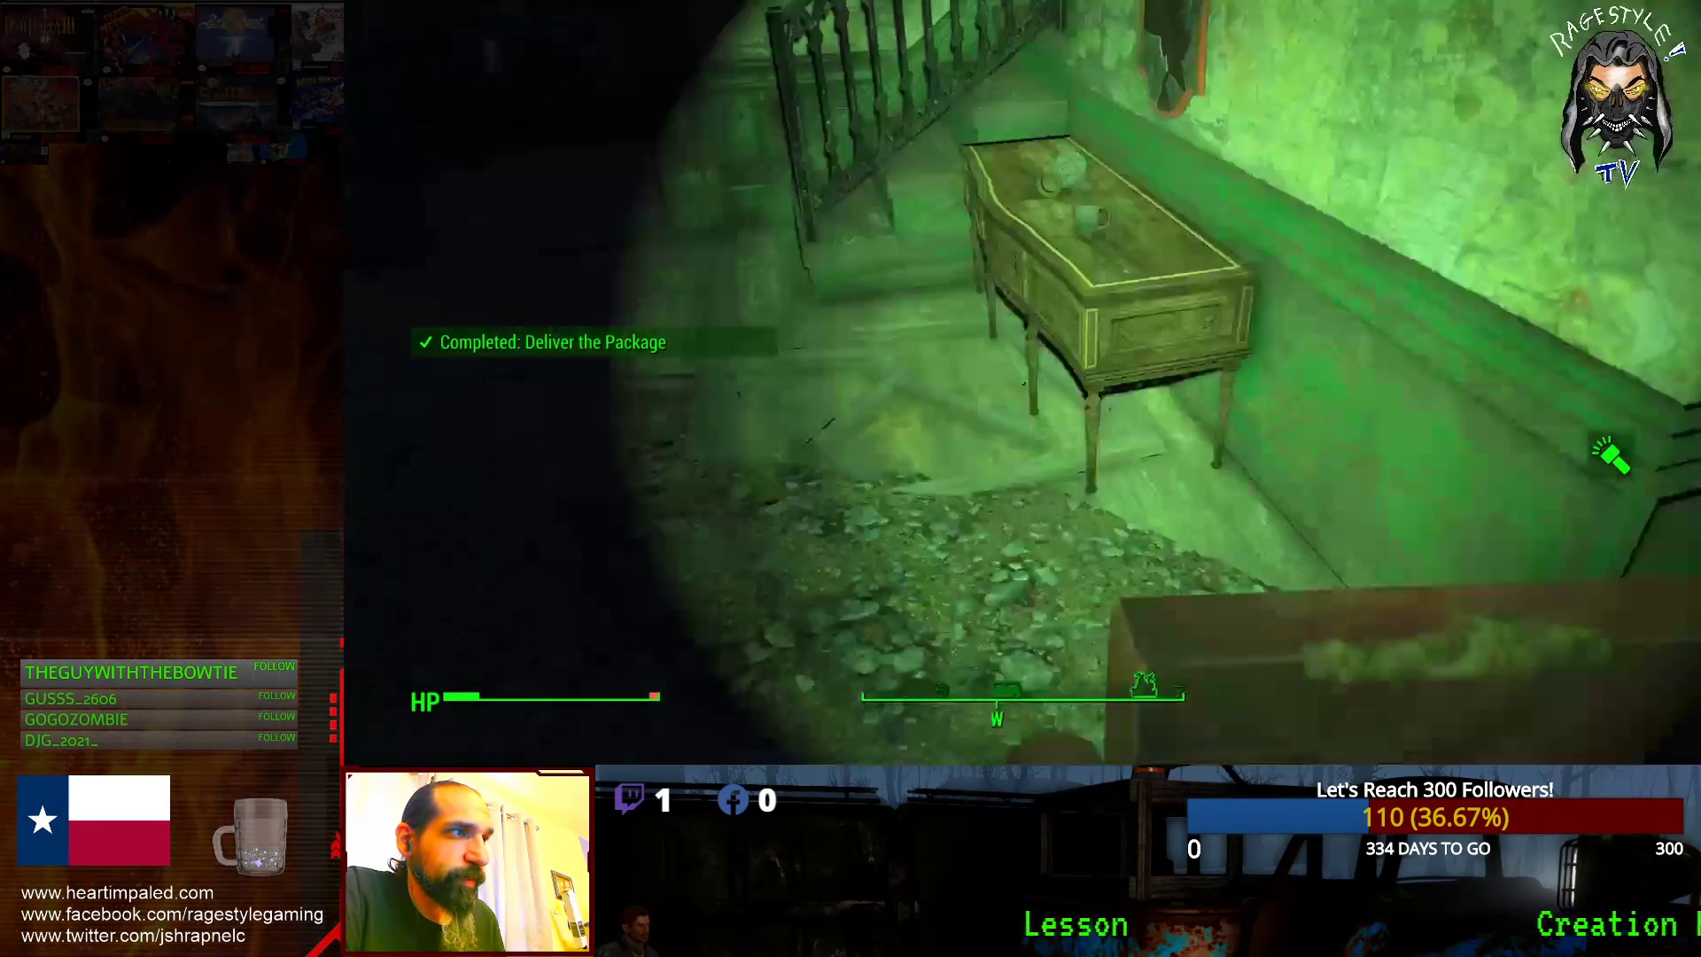
{"action": "key", "text": "w"}
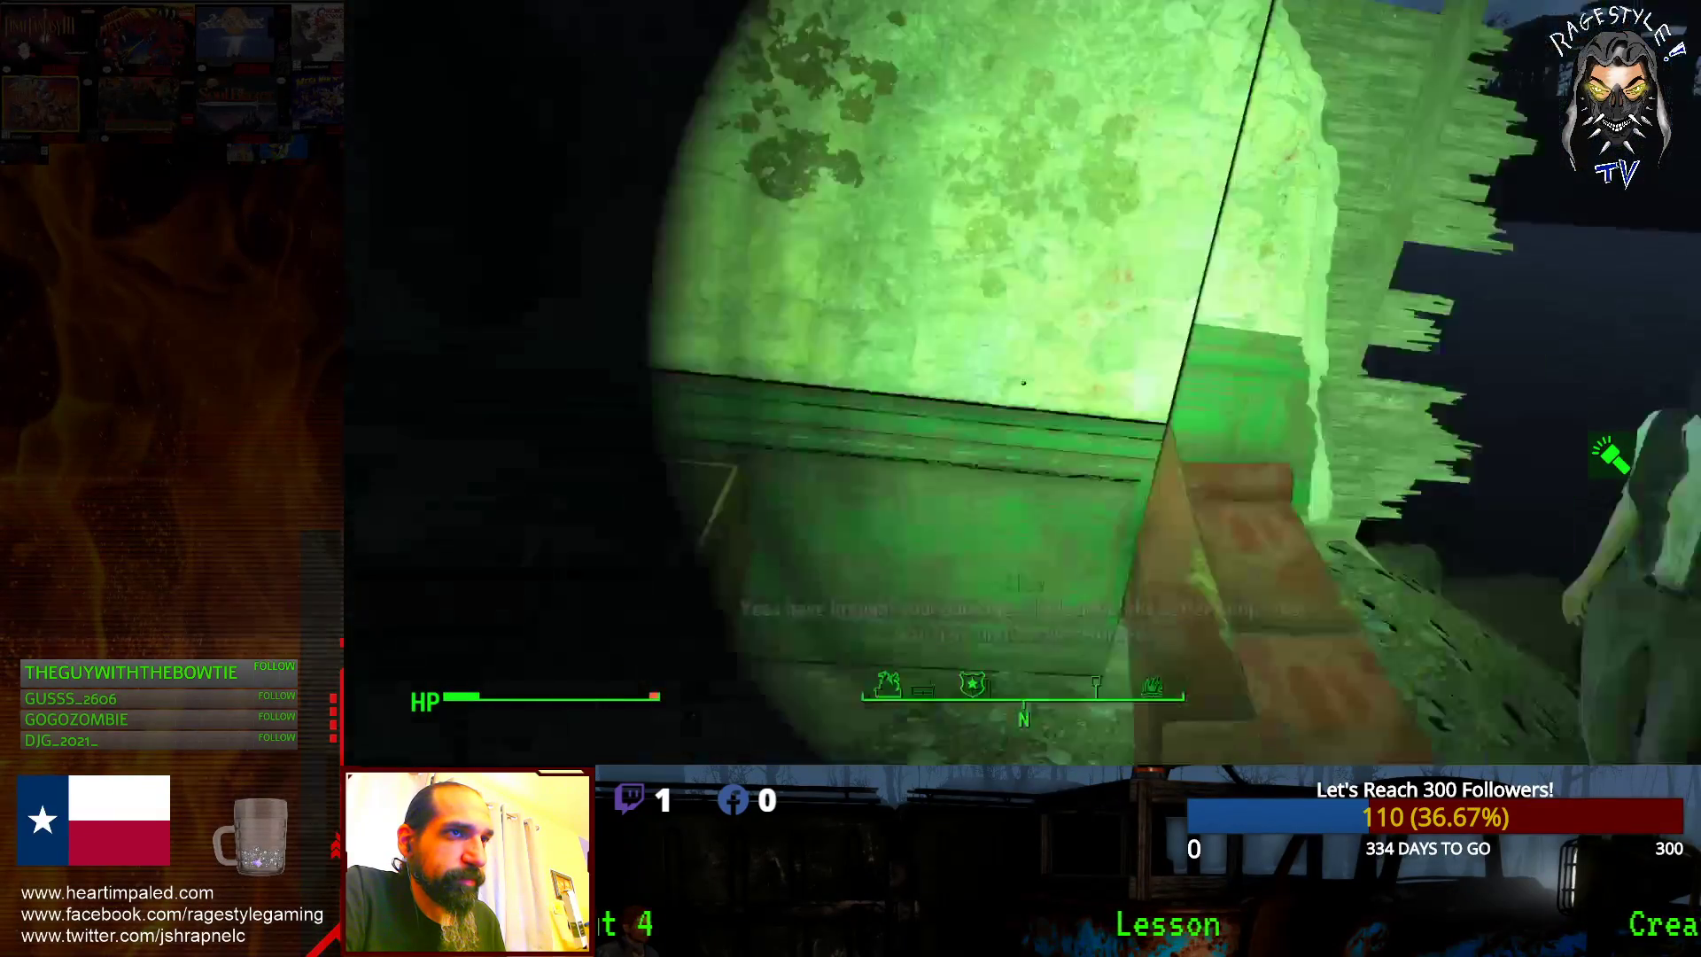
- Leave the waterside house, walk through Natick Banks to the raiders' coffee shop, and go inside
{"action": "key", "text": "w"}
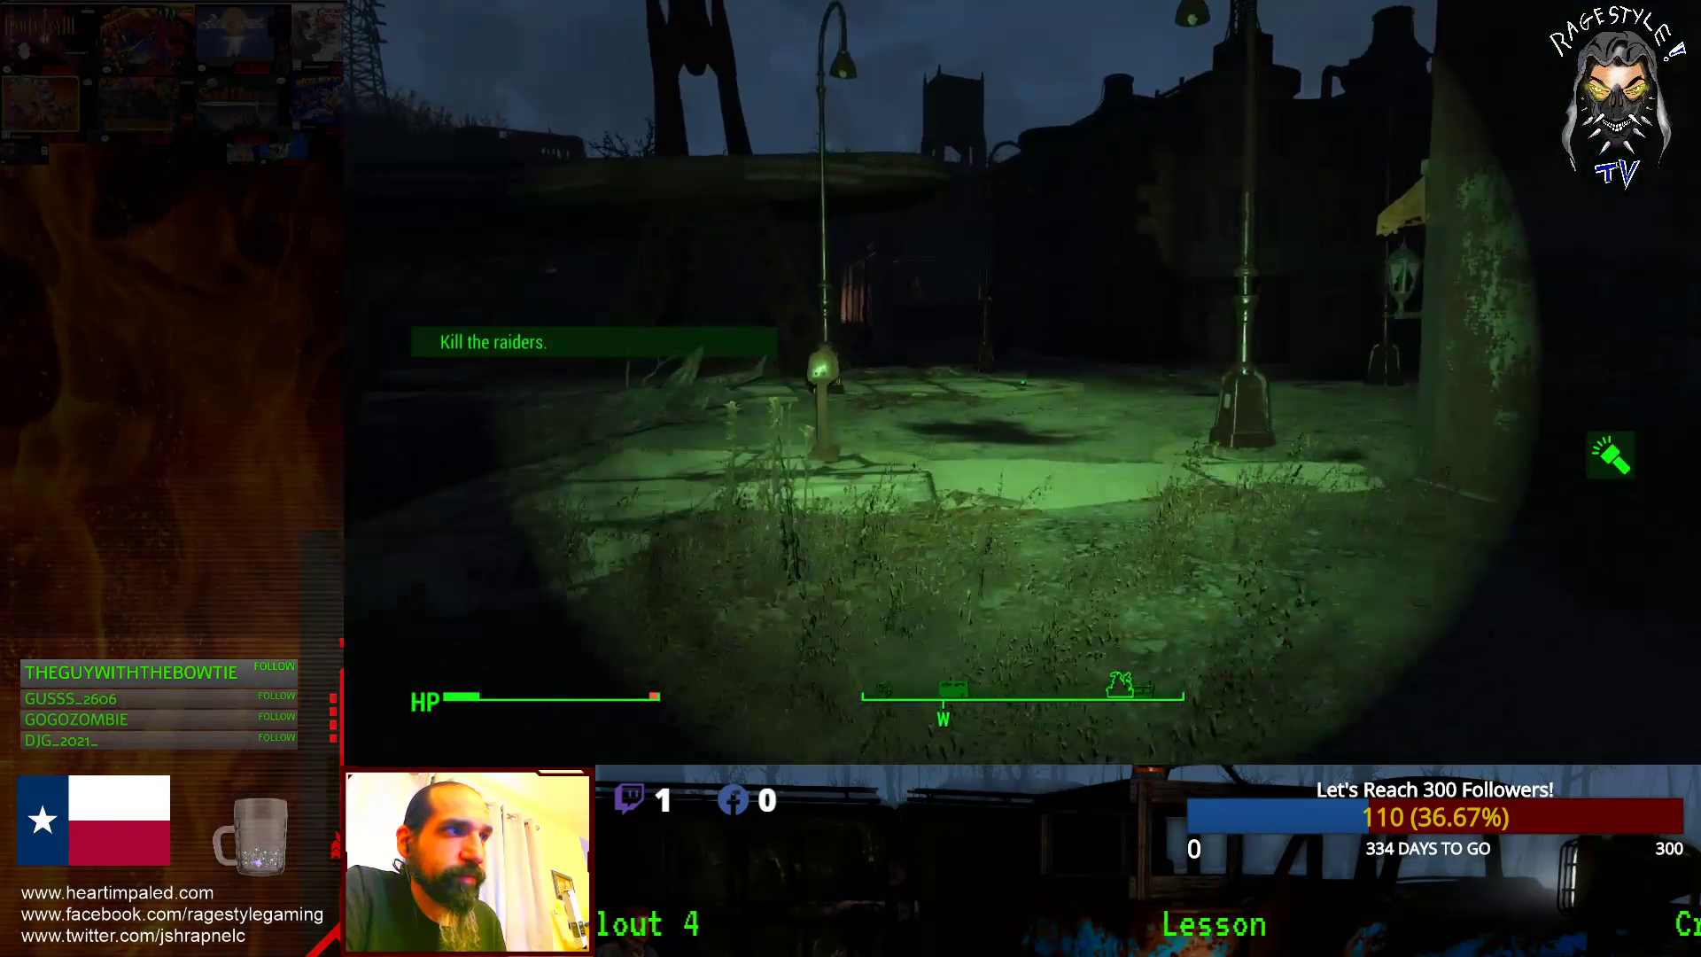
{"action": "key", "text": "w"}
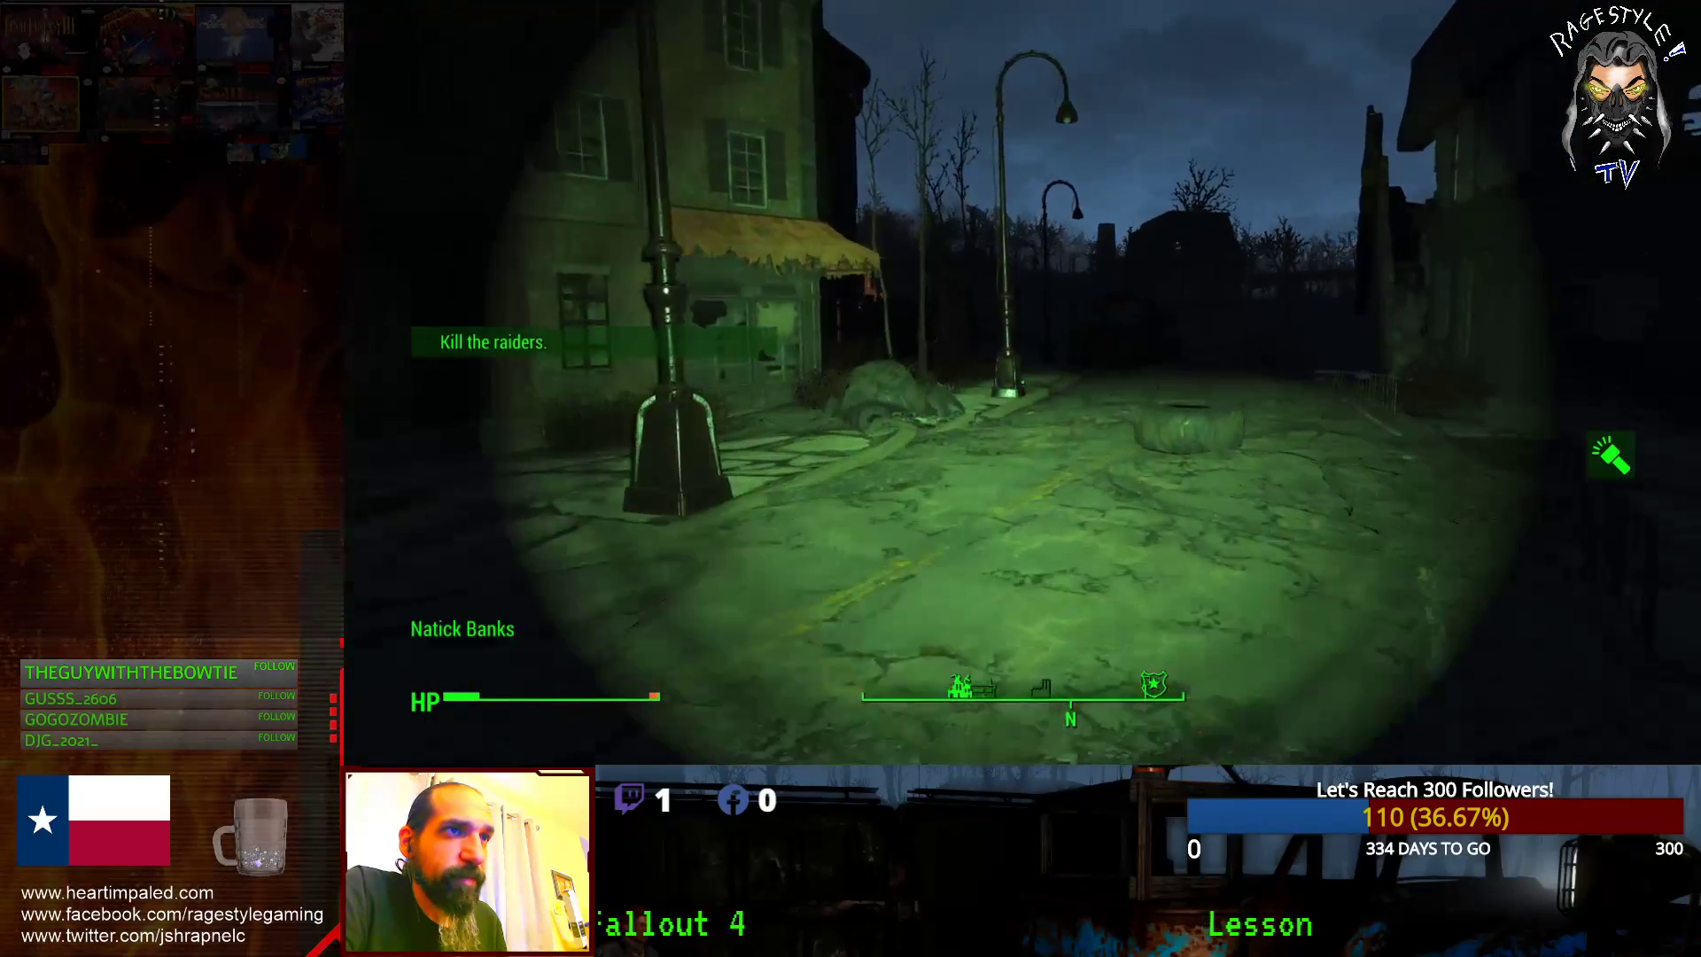
{"action": "key", "text": "w"}
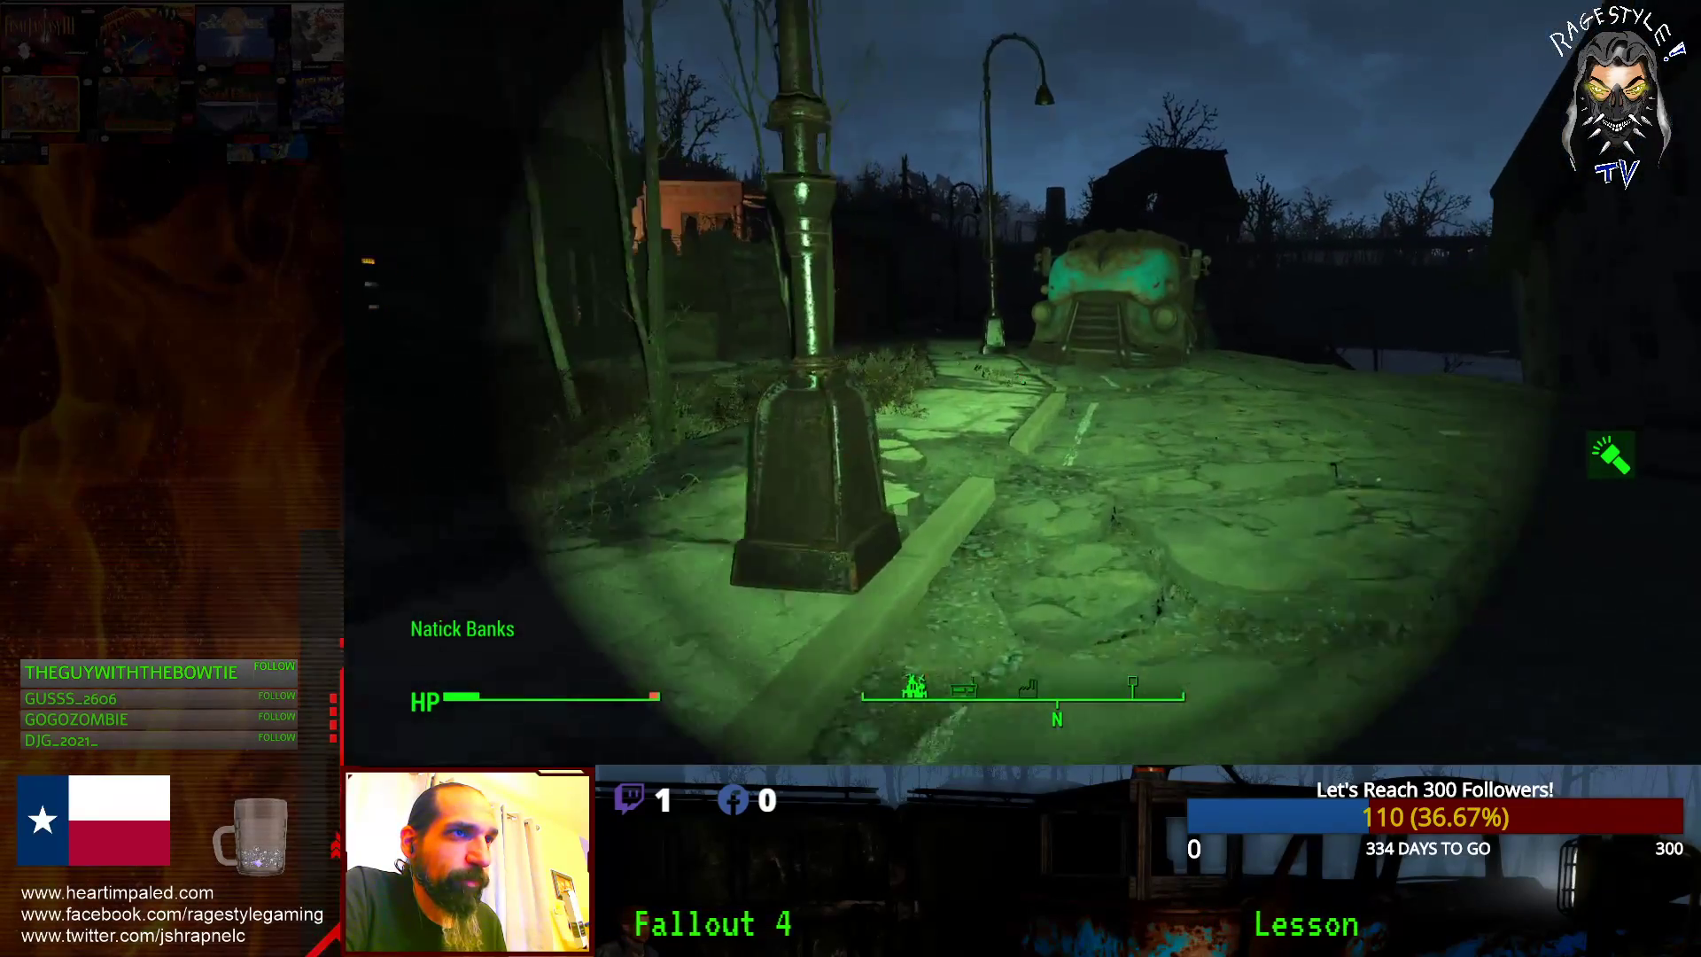
{"action": "key", "text": "w"}
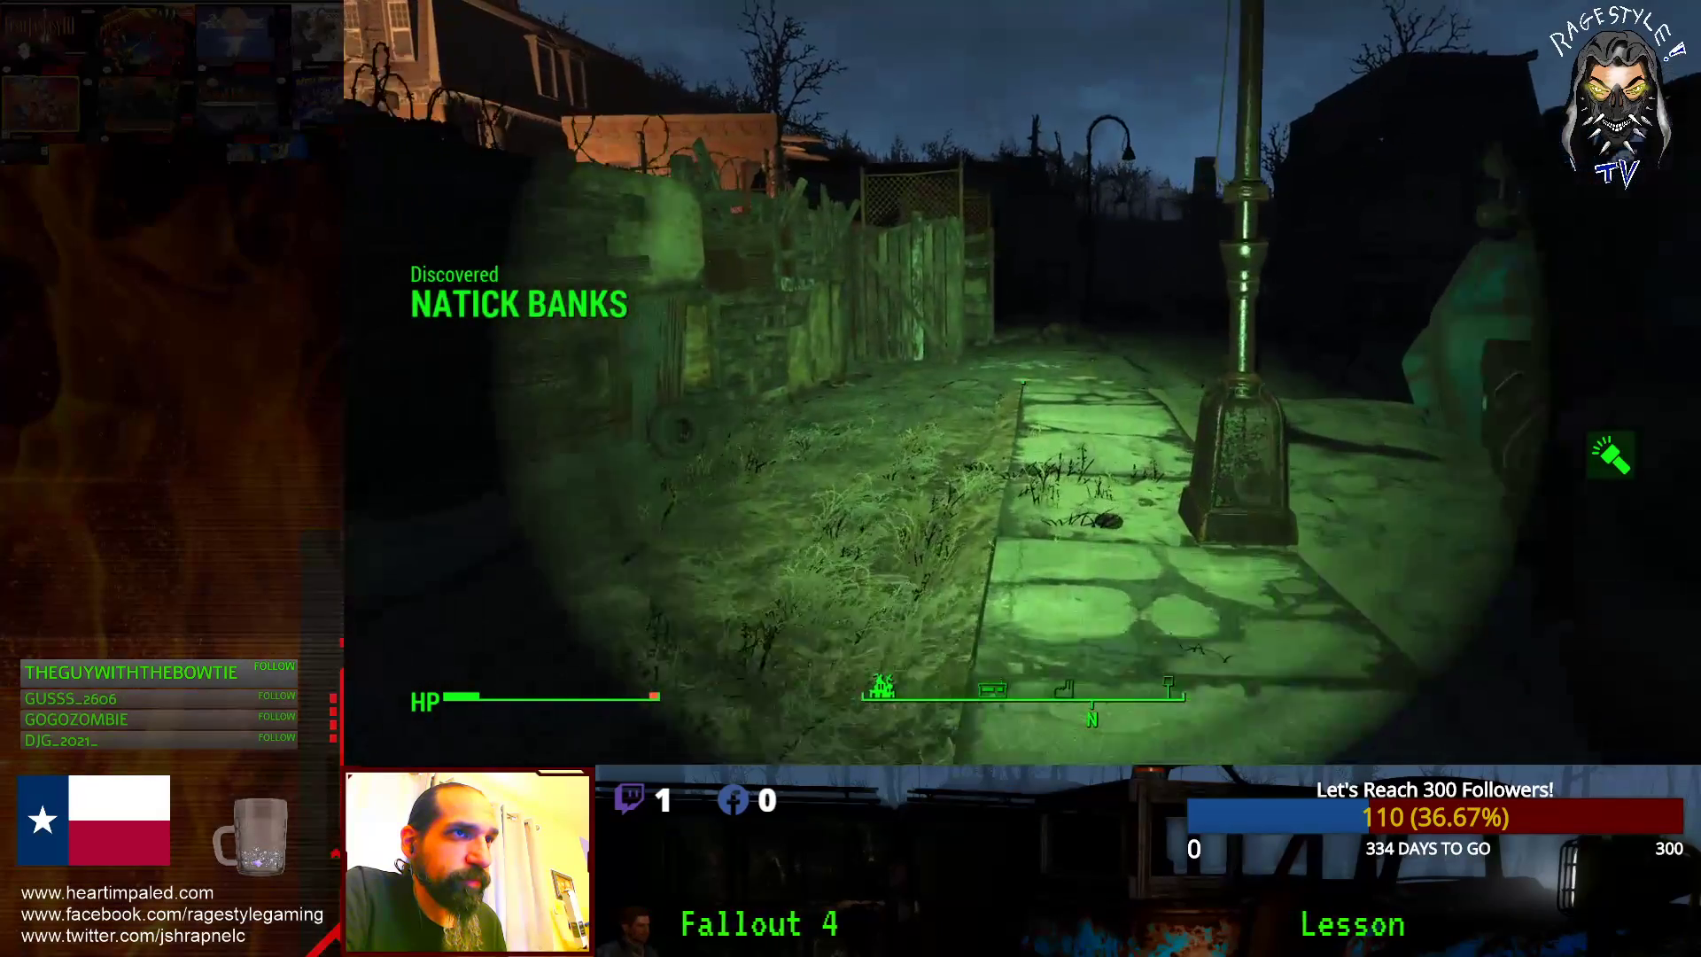
{"action": "key", "text": "w"}
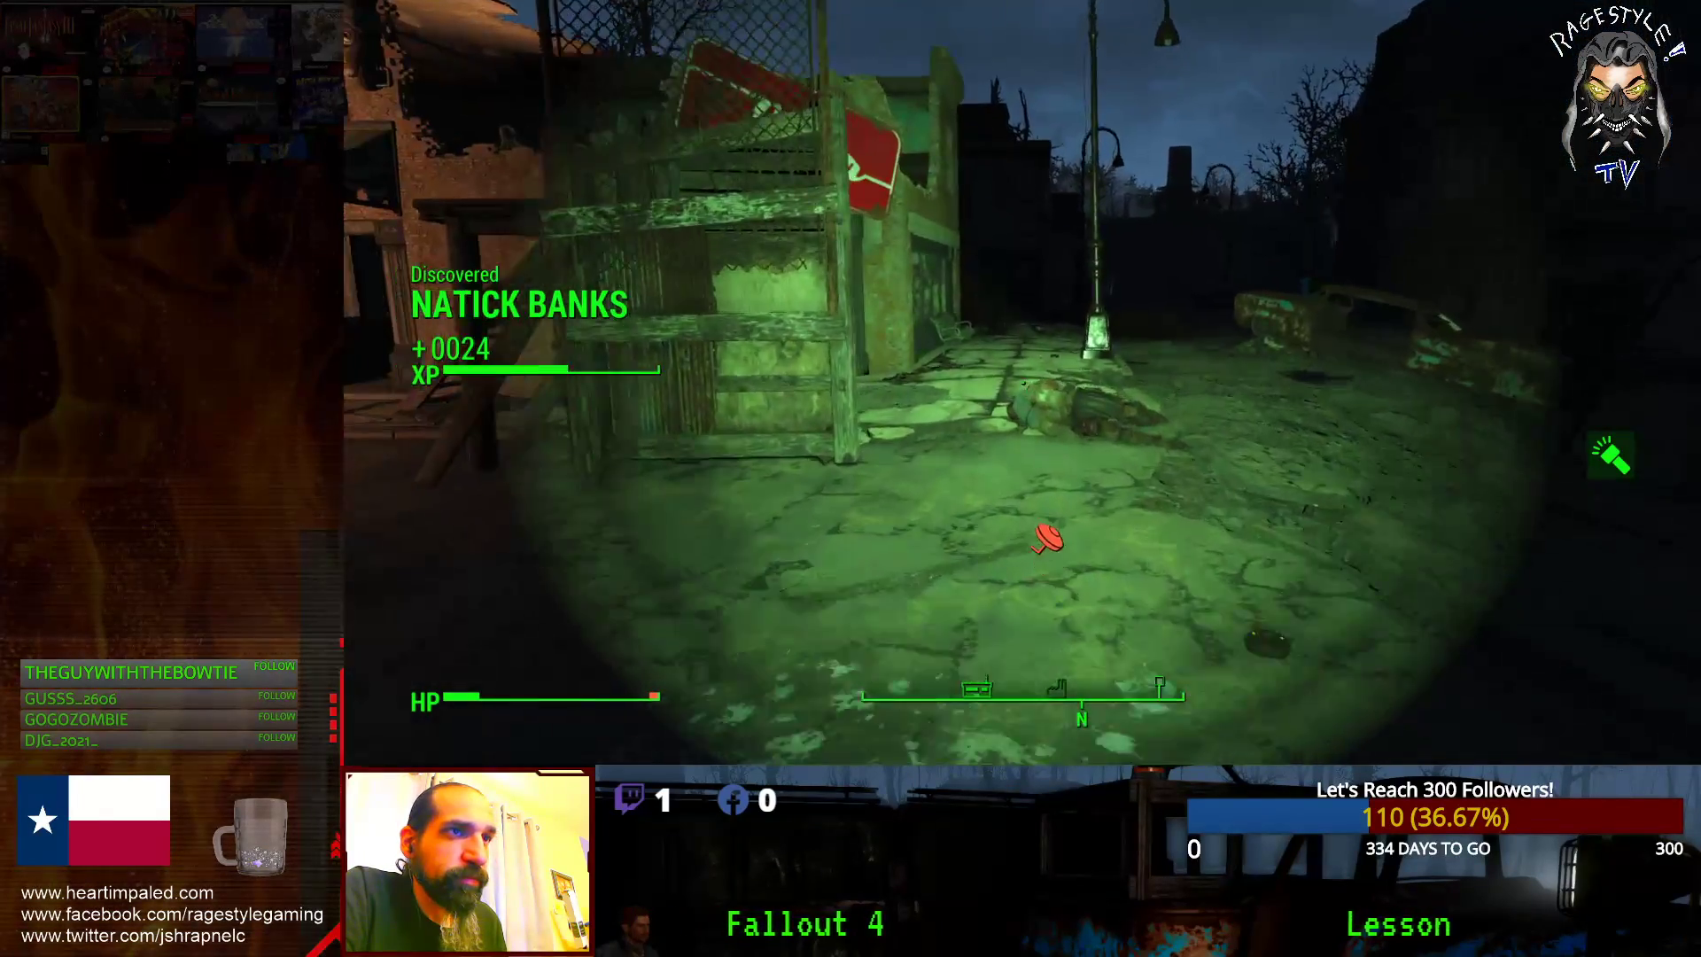
{"action": "key", "text": "w"}
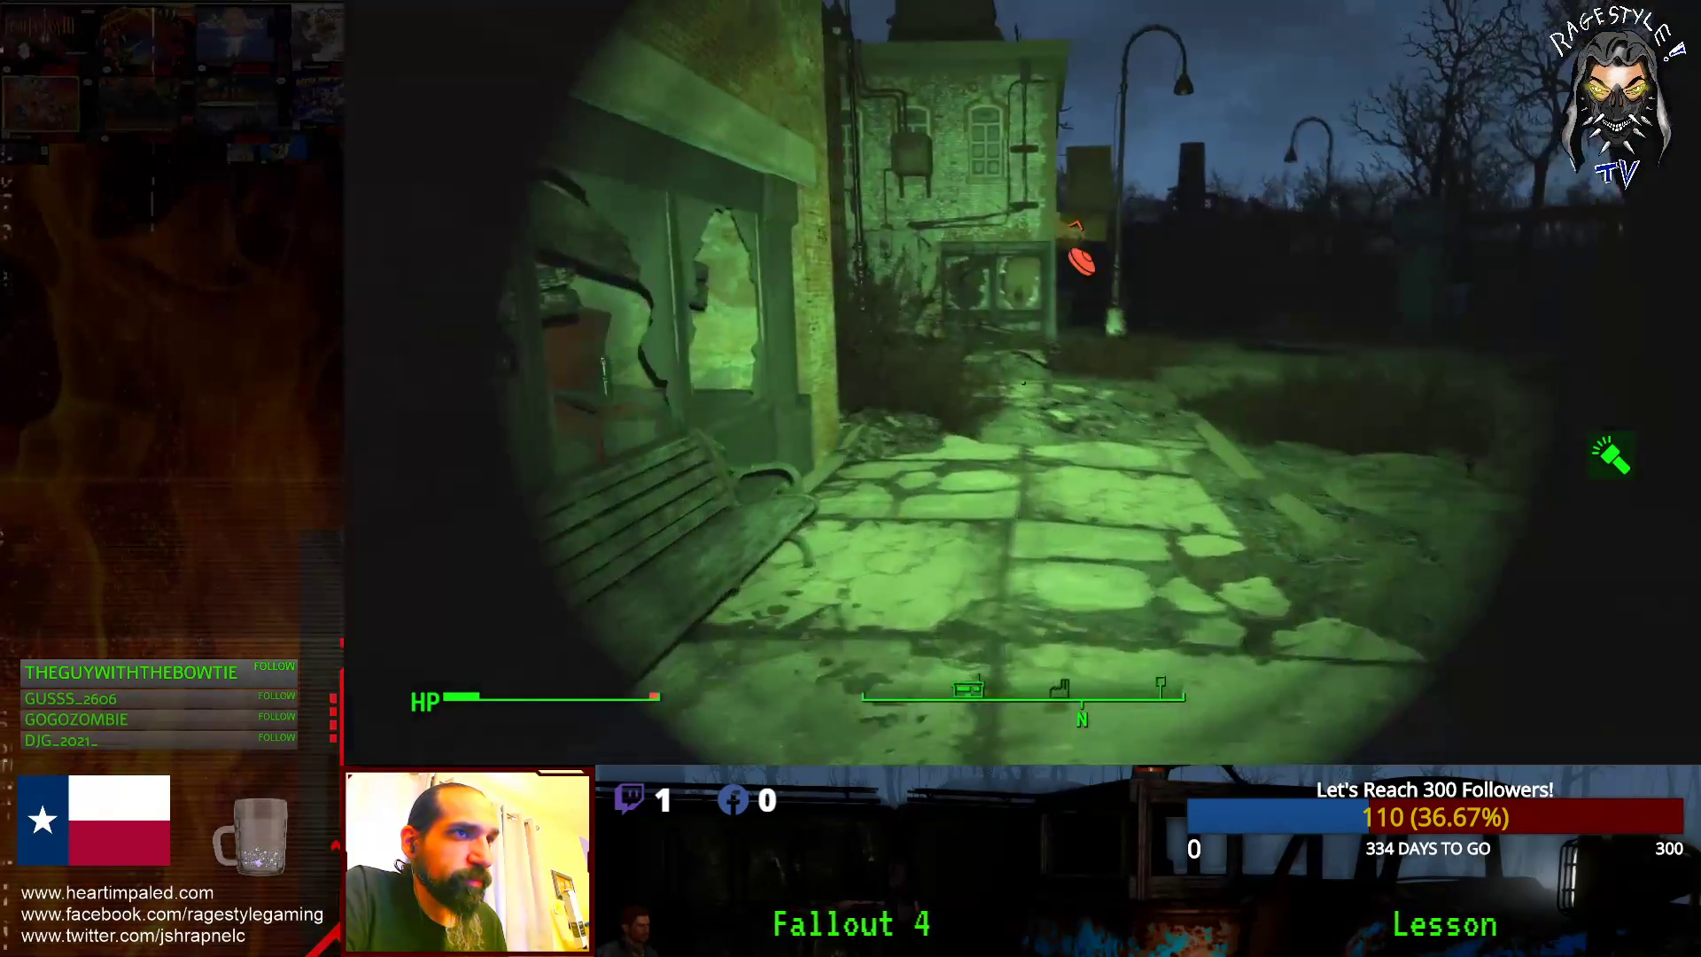
{"action": "key", "text": "w"}
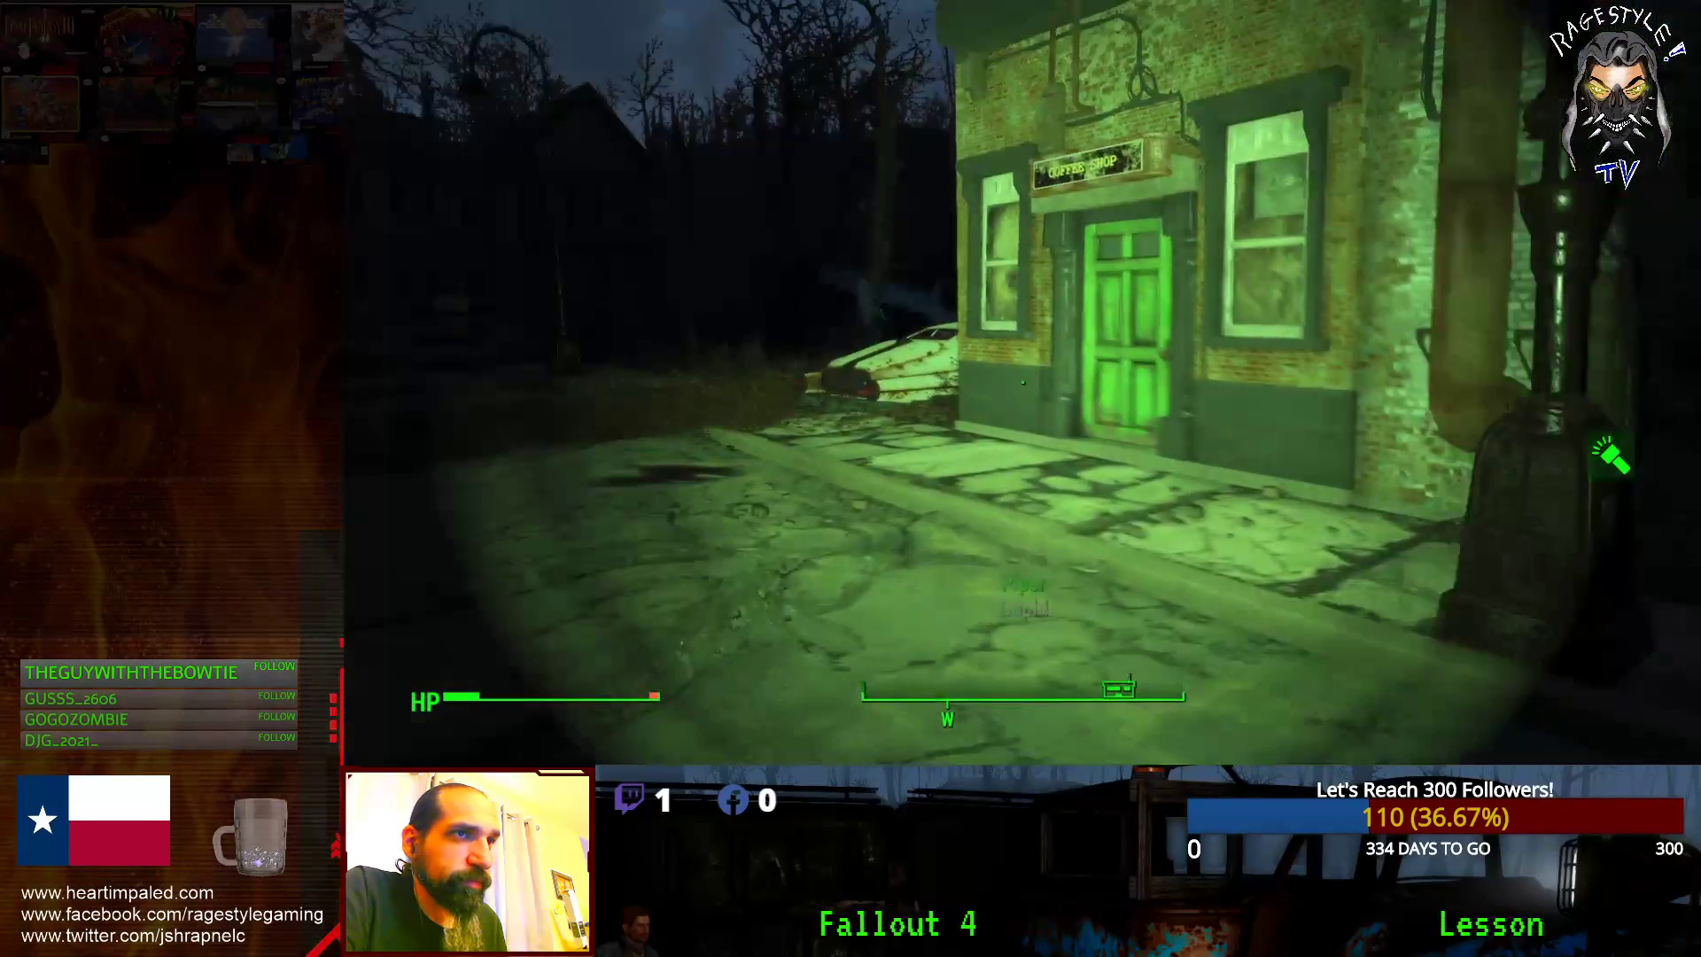
{"action": "key", "text": "w"}
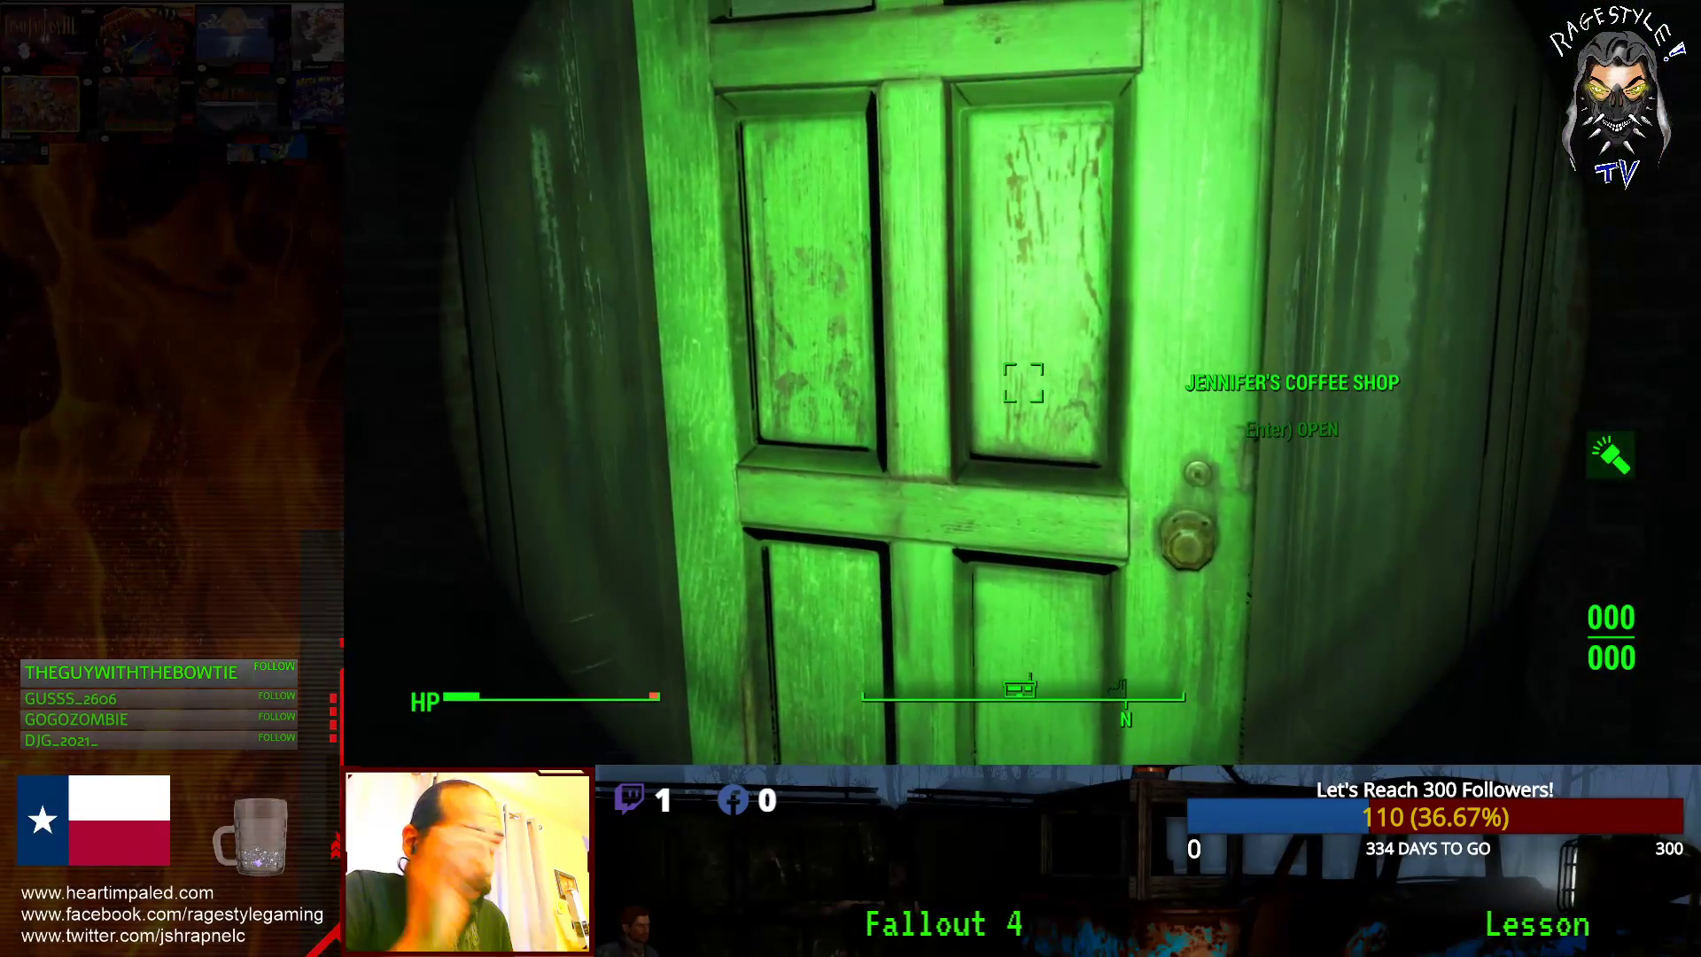
{"action": "key", "text": "Return"}
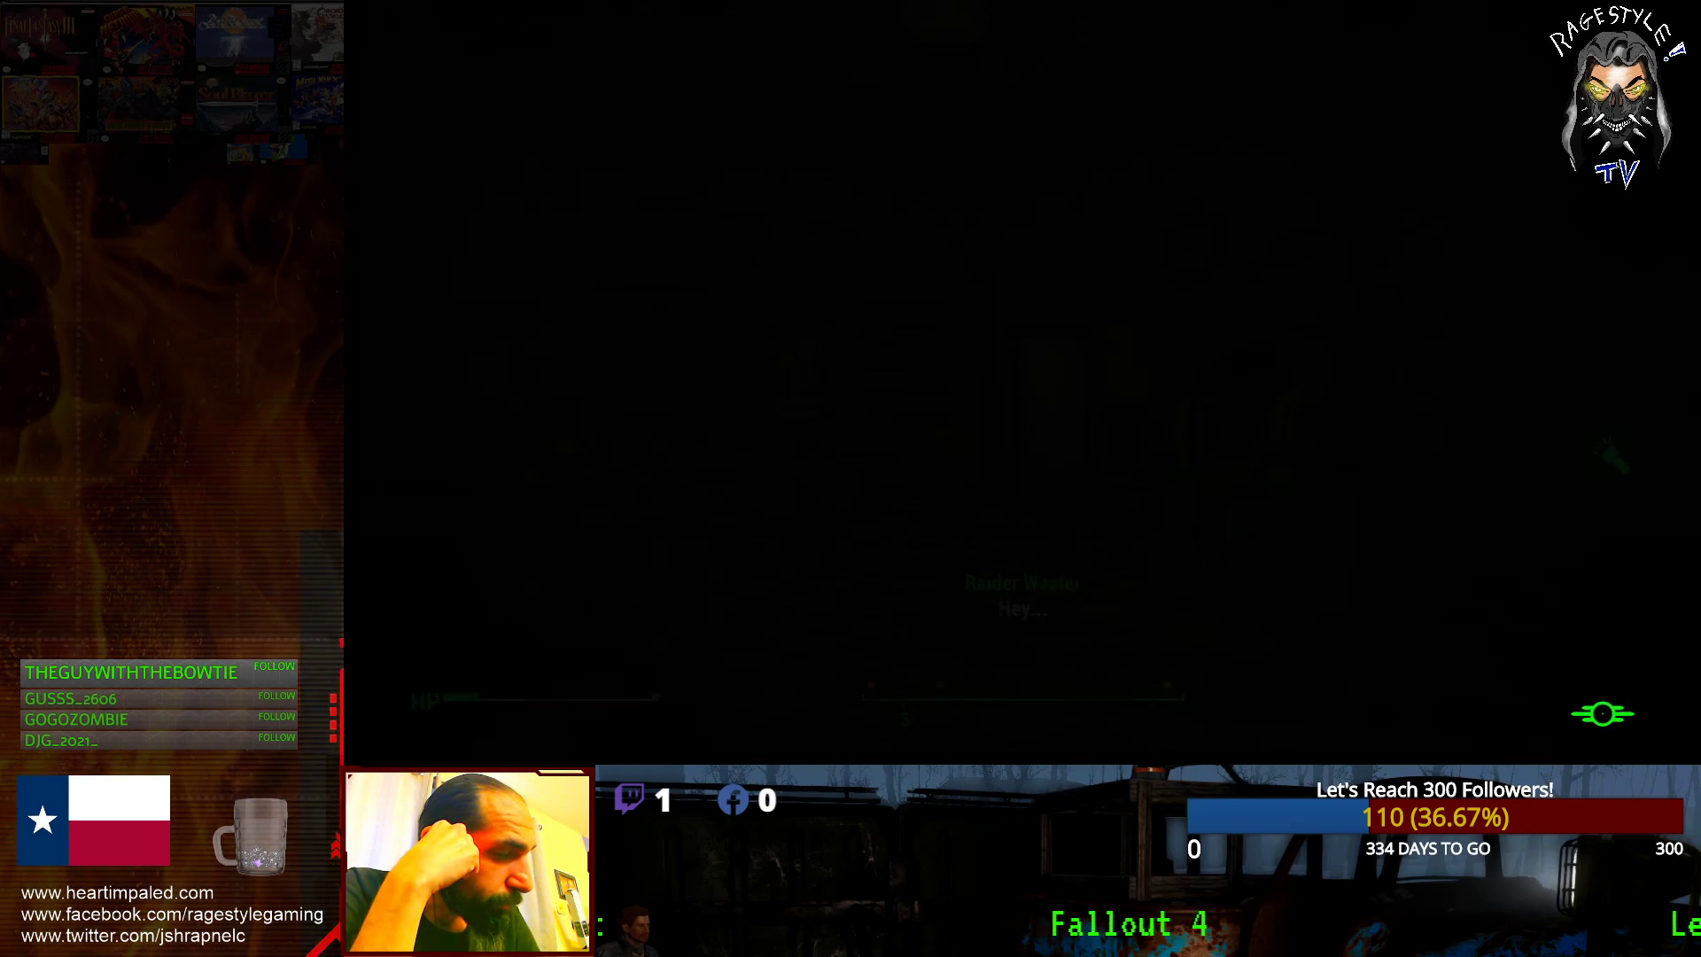
- Run the killall console command to kill the raiders in the coffee shop, and exit to the Commonwealth
{"action": "key", "text": "grave"}
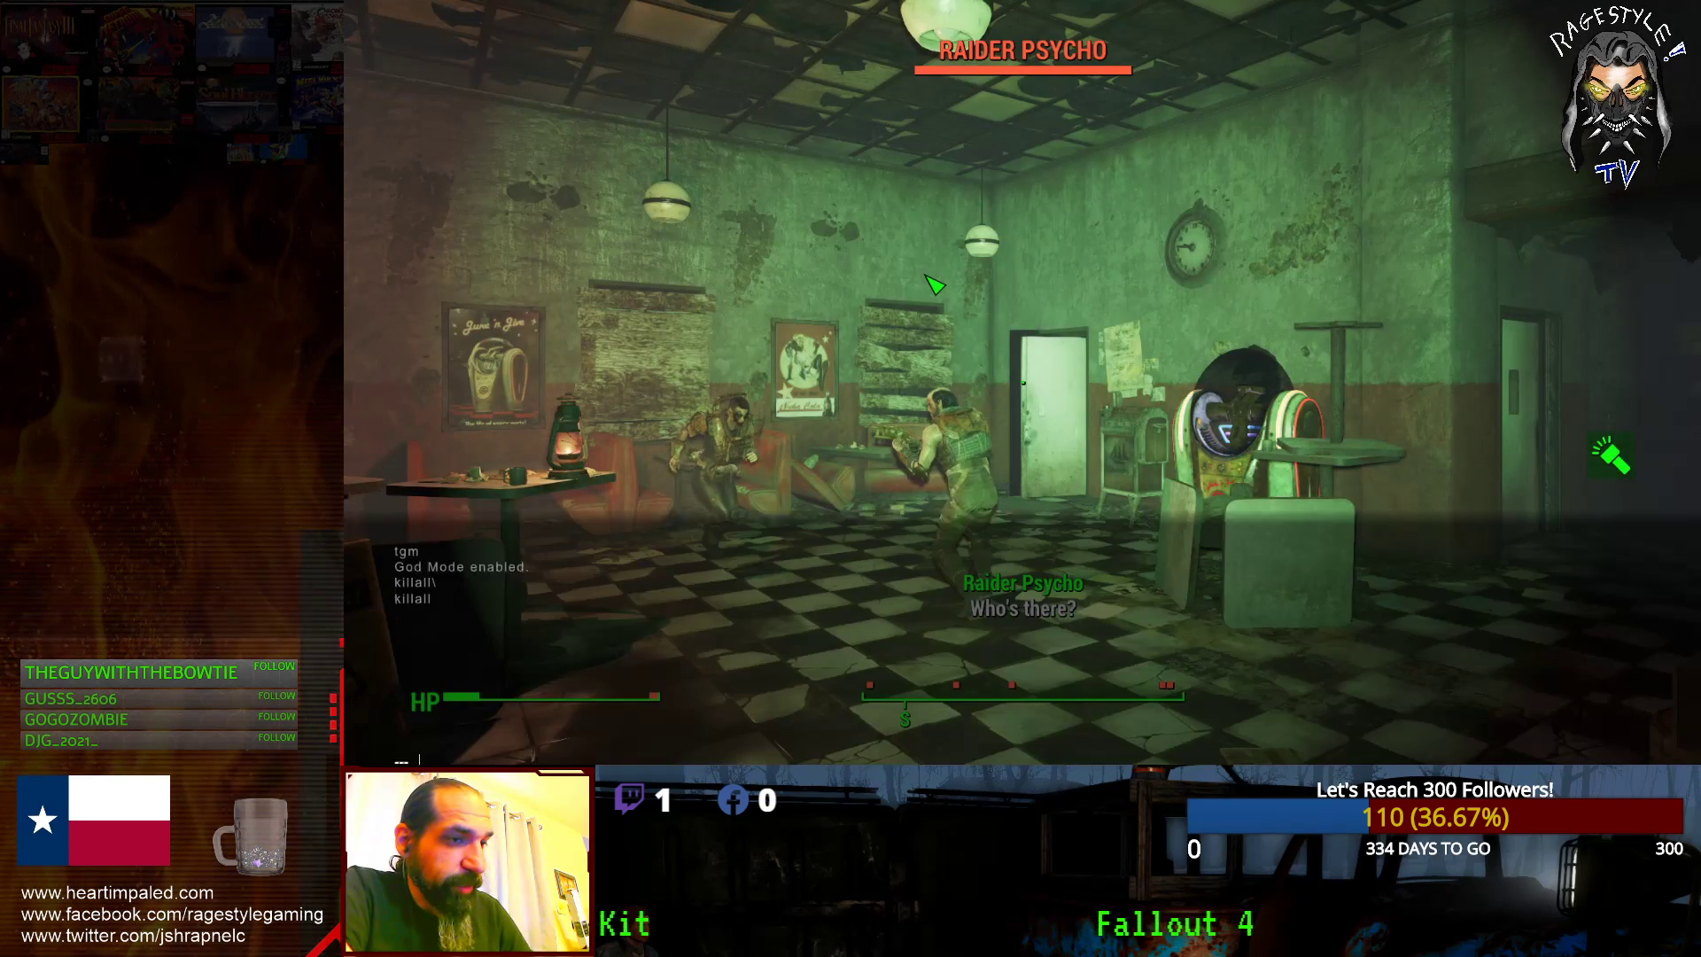
{"action": "type", "text": "killall"}
{"action": "key", "text": "Return"}
{"action": "key", "text": "grave"}
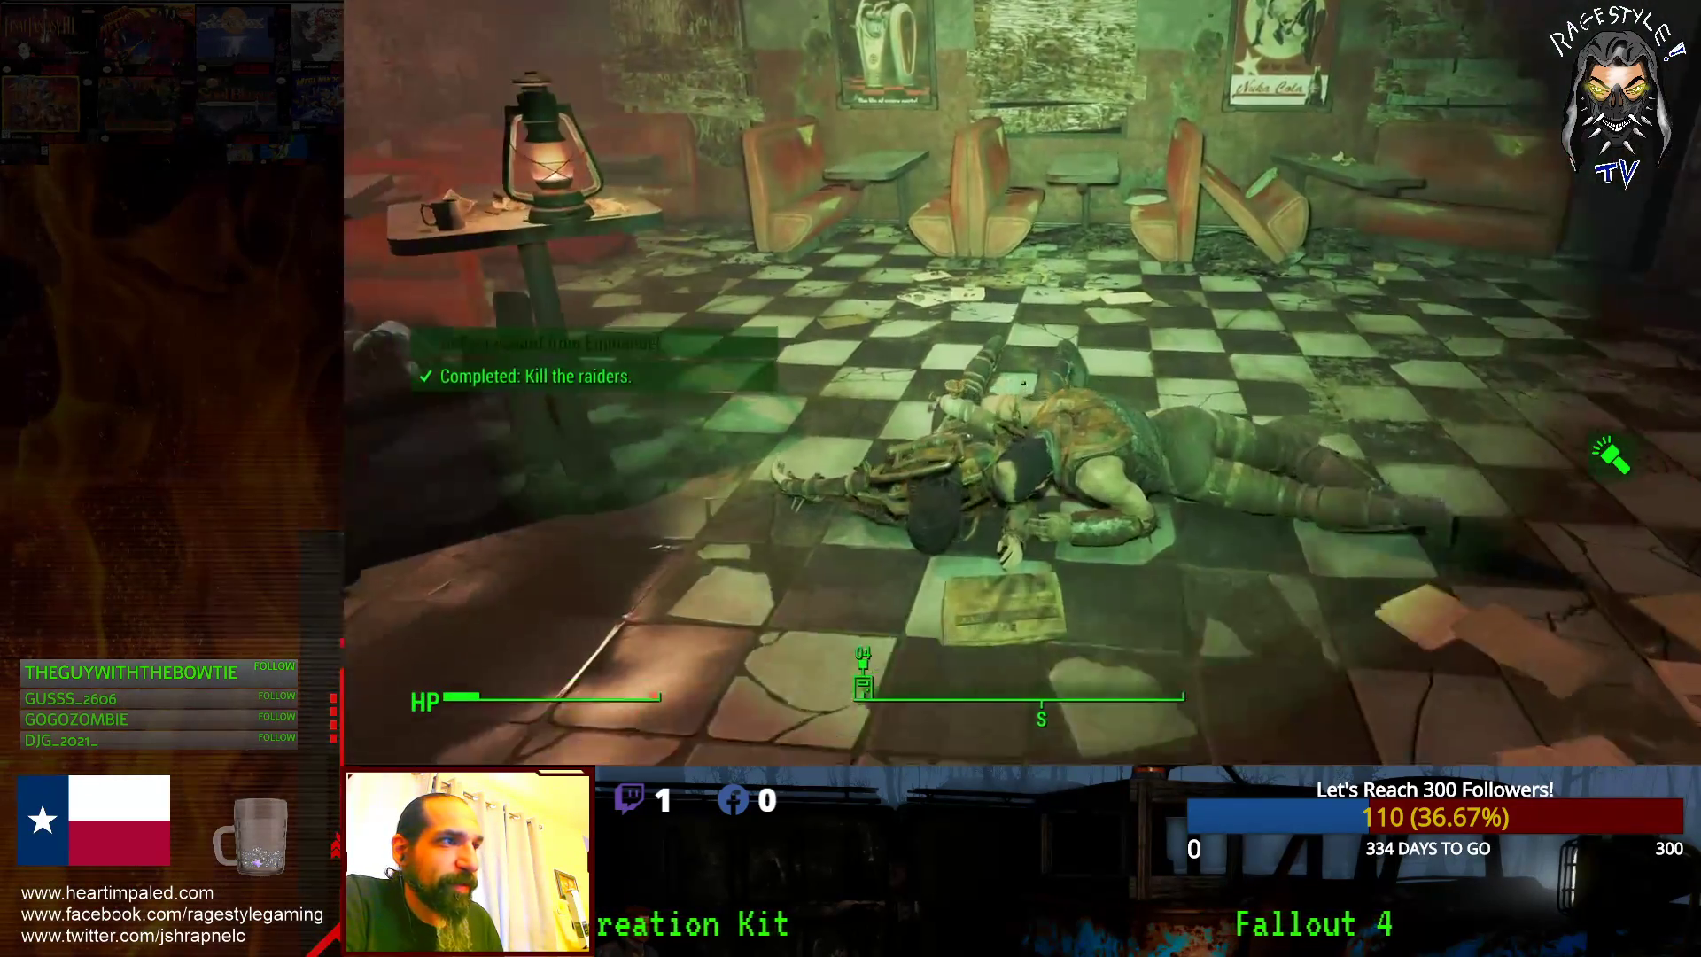
{"action": "key", "text": "w"}
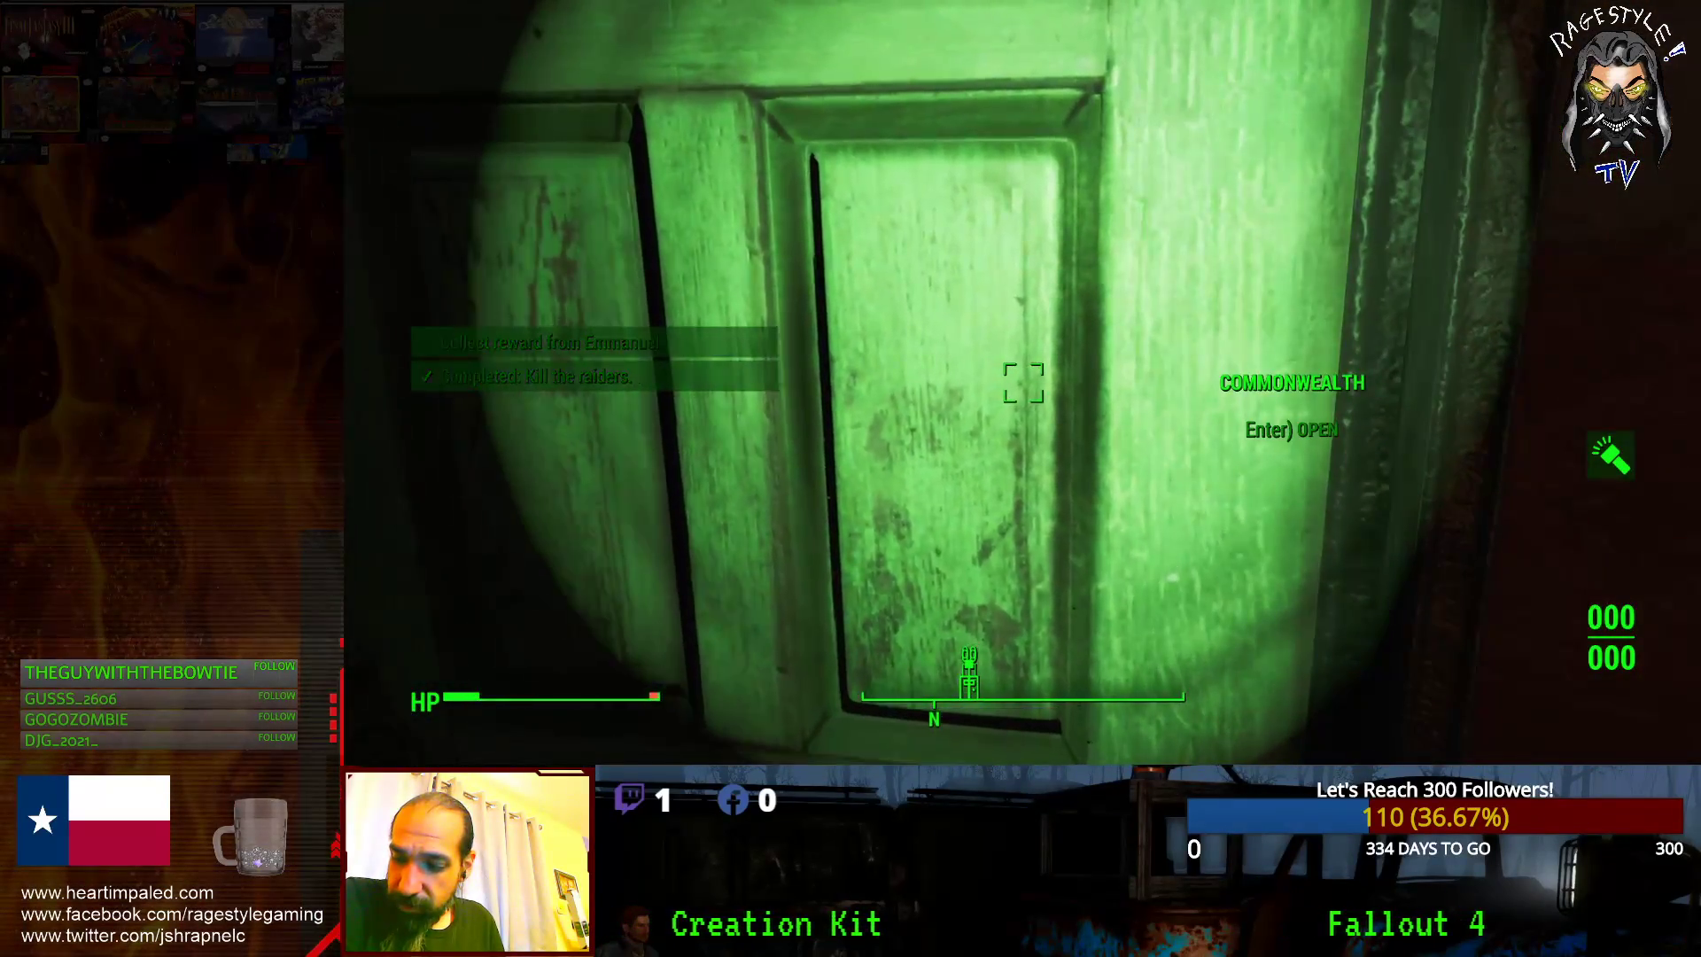
{"action": "key", "text": "Return"}
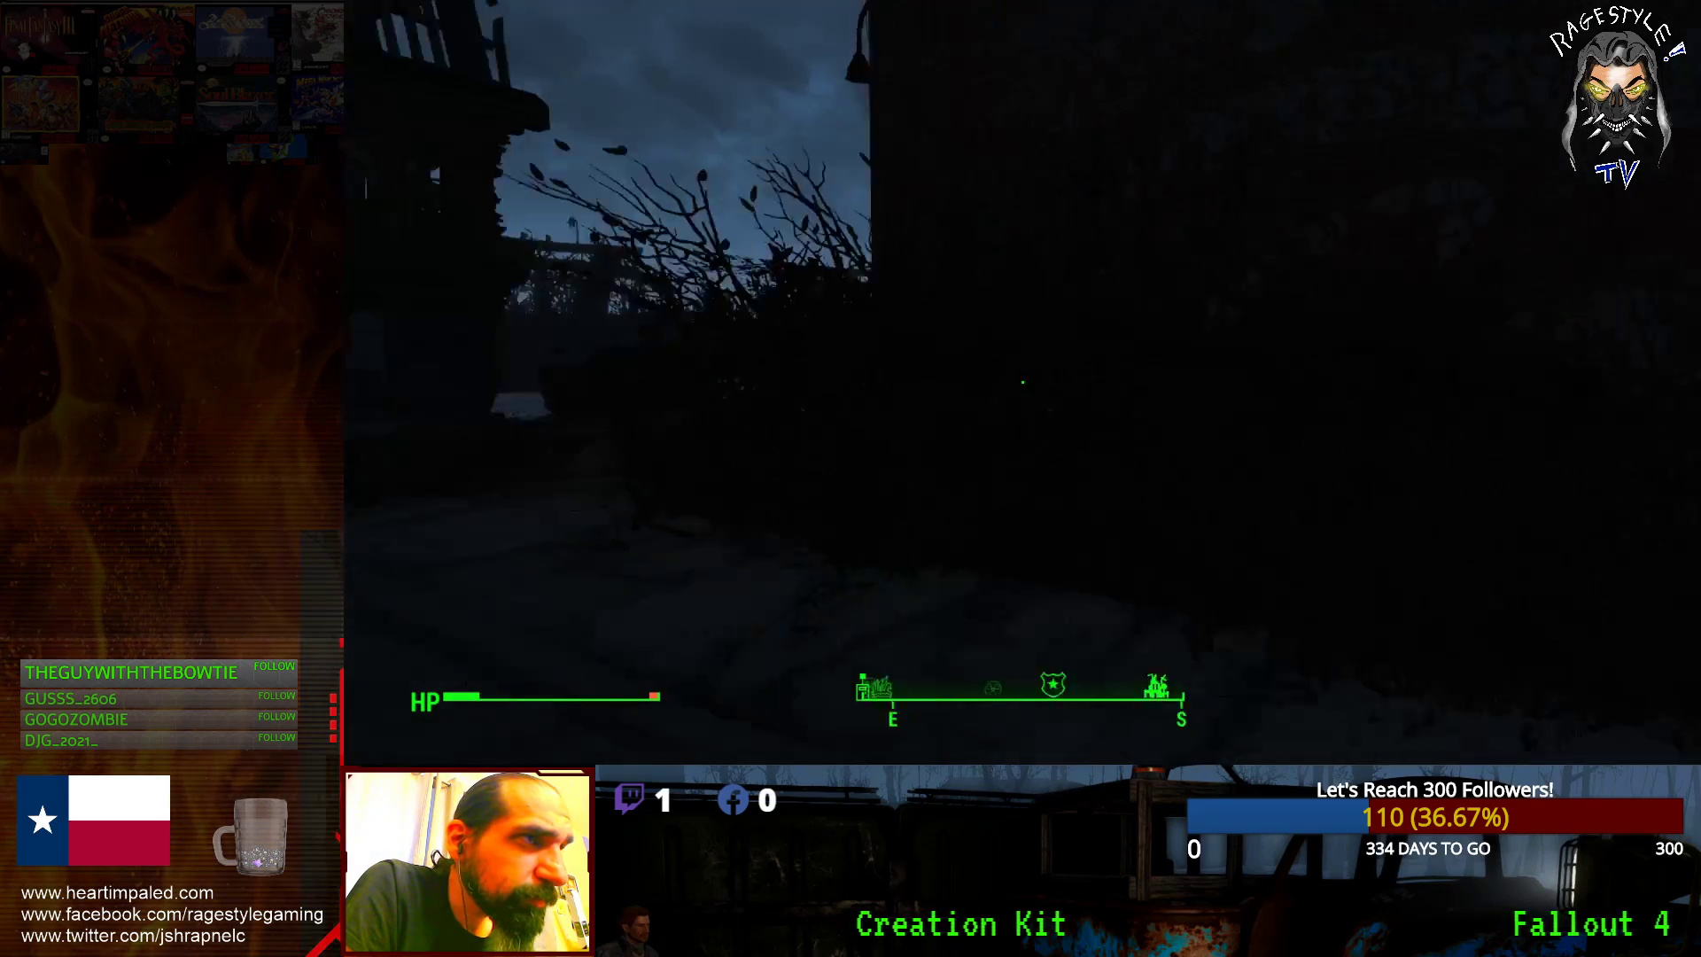
- Walk south through Natick Banks with the Pip-Boy light on, past the bookstore, to the waterside house's porch
{"action": "key", "text": "w"}
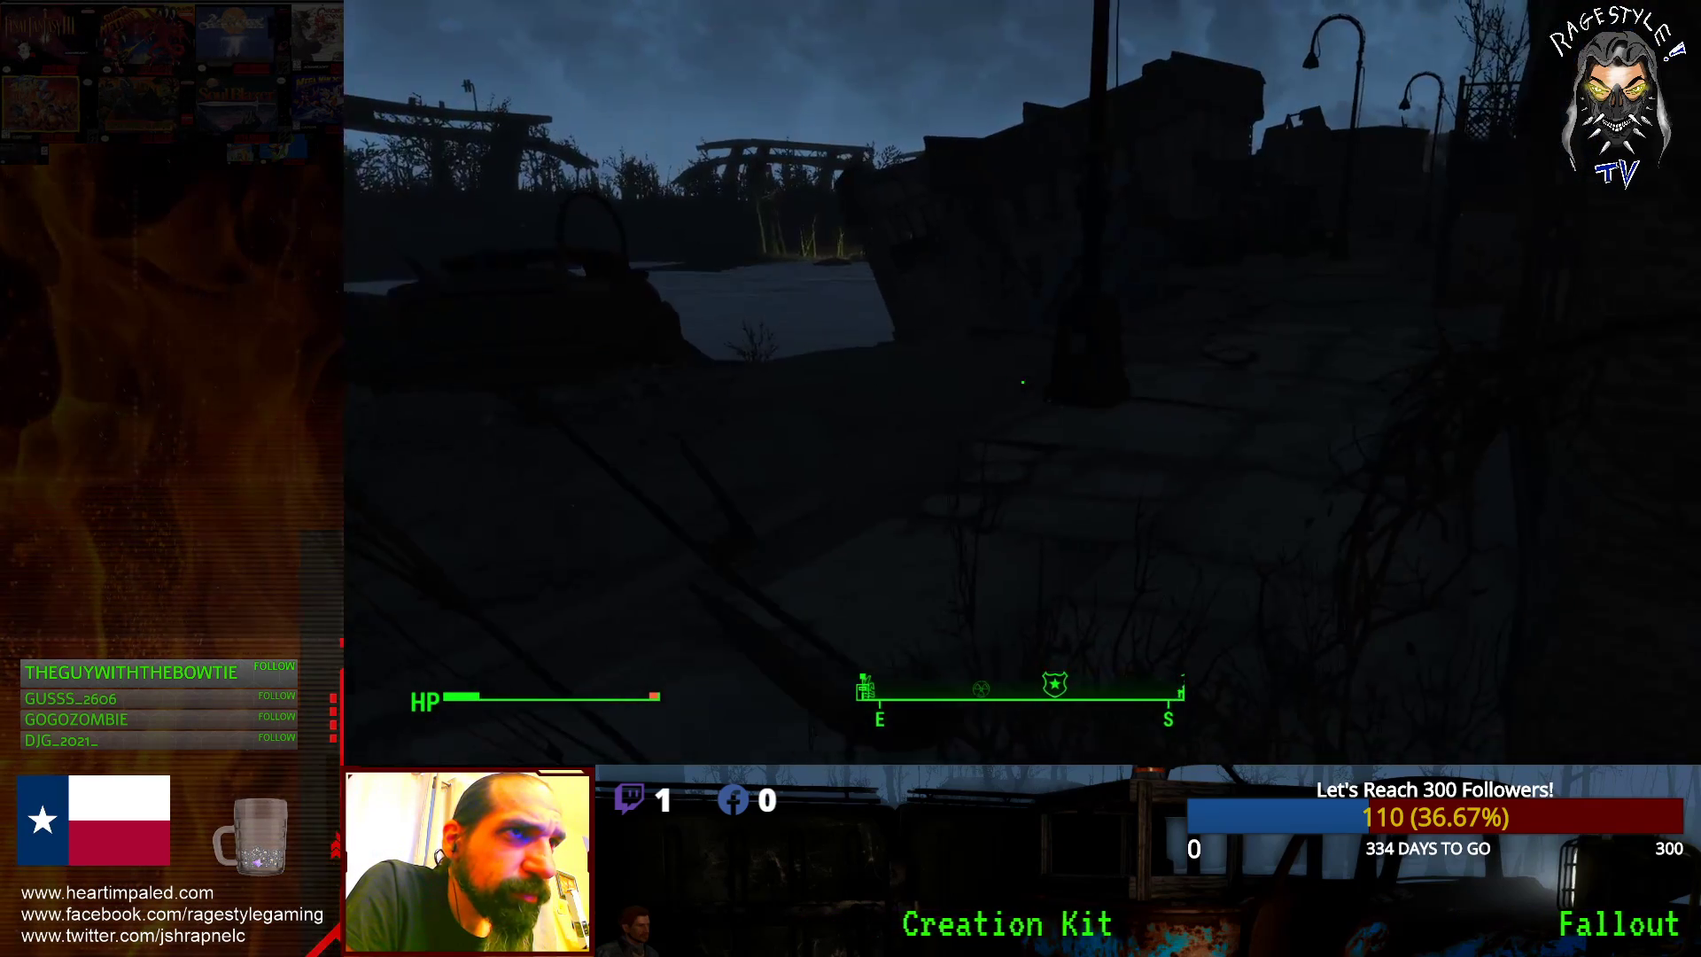
{"action": "key", "text": "w"}
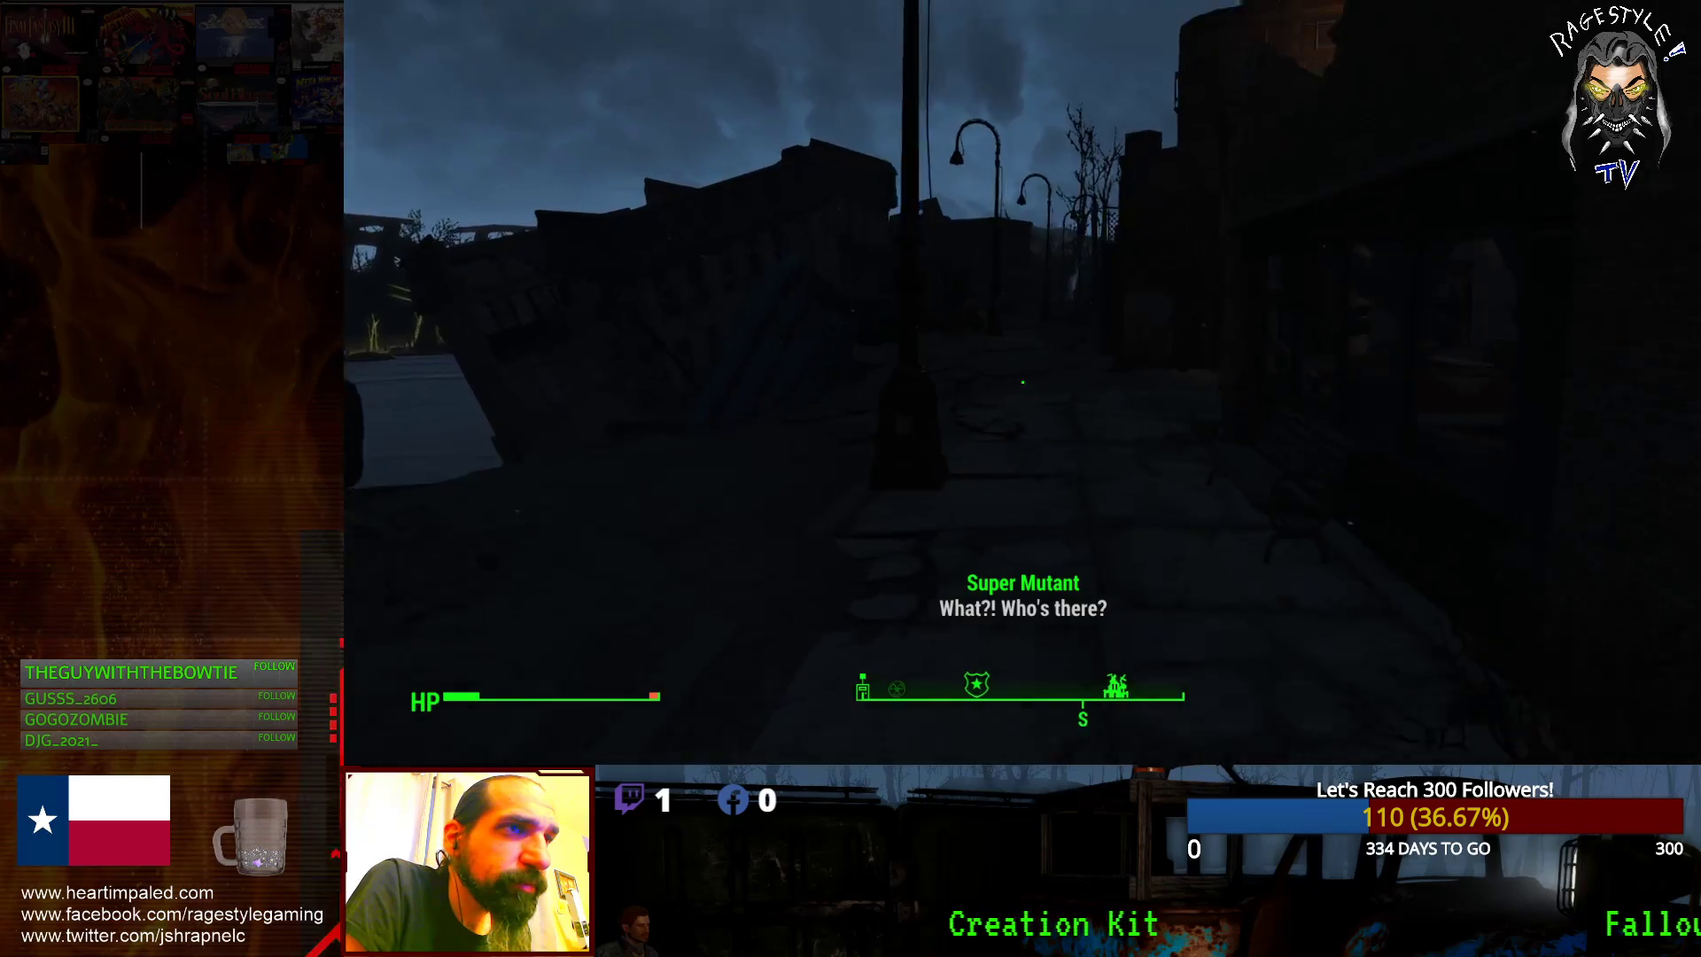
{"action": "key", "text": "w"}
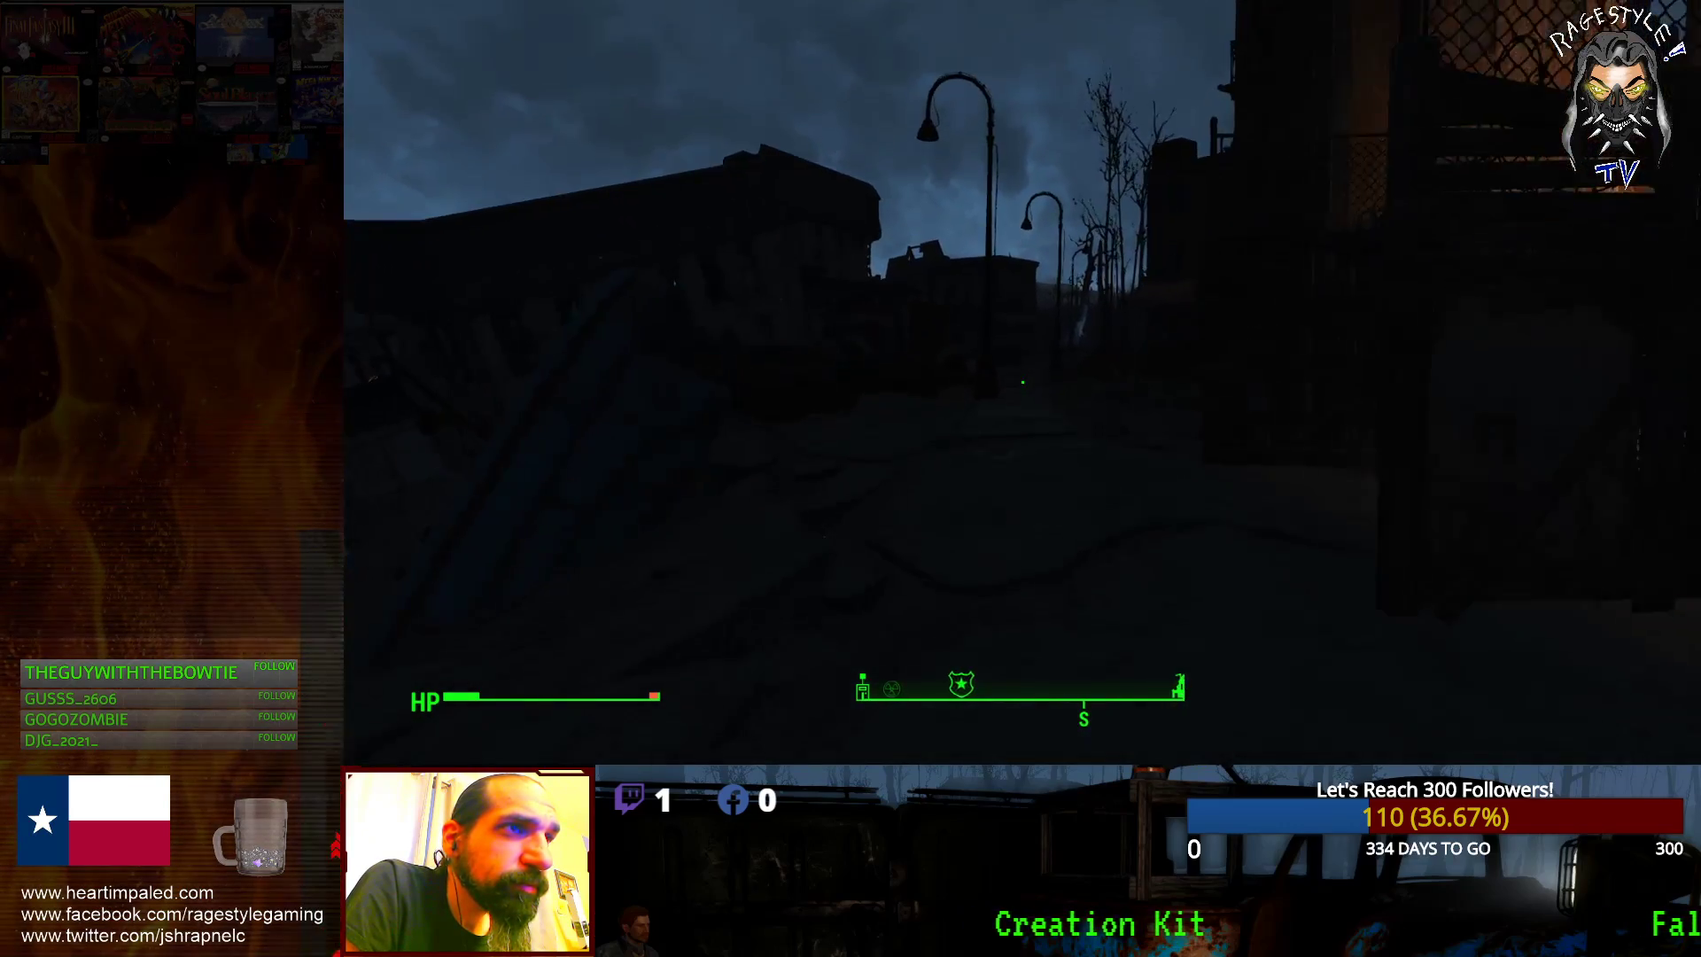
{"action": "key", "text": "w"}
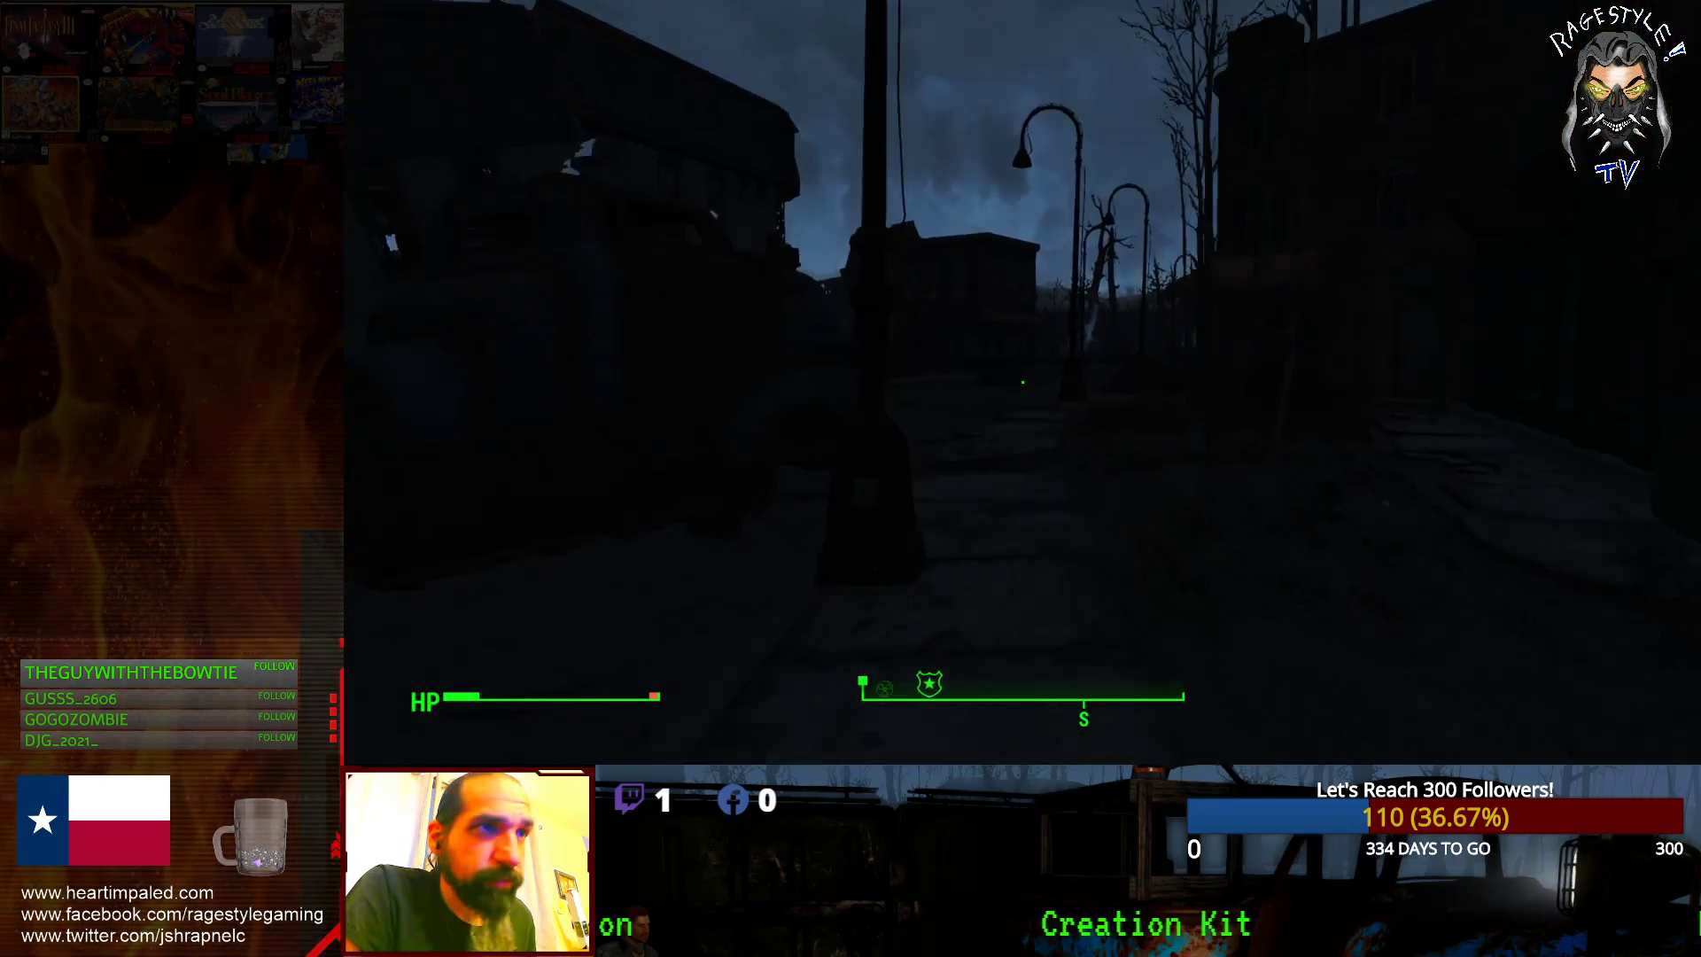
{"action": "key", "text": "Tab"}
{"action": "key", "text": "w"}
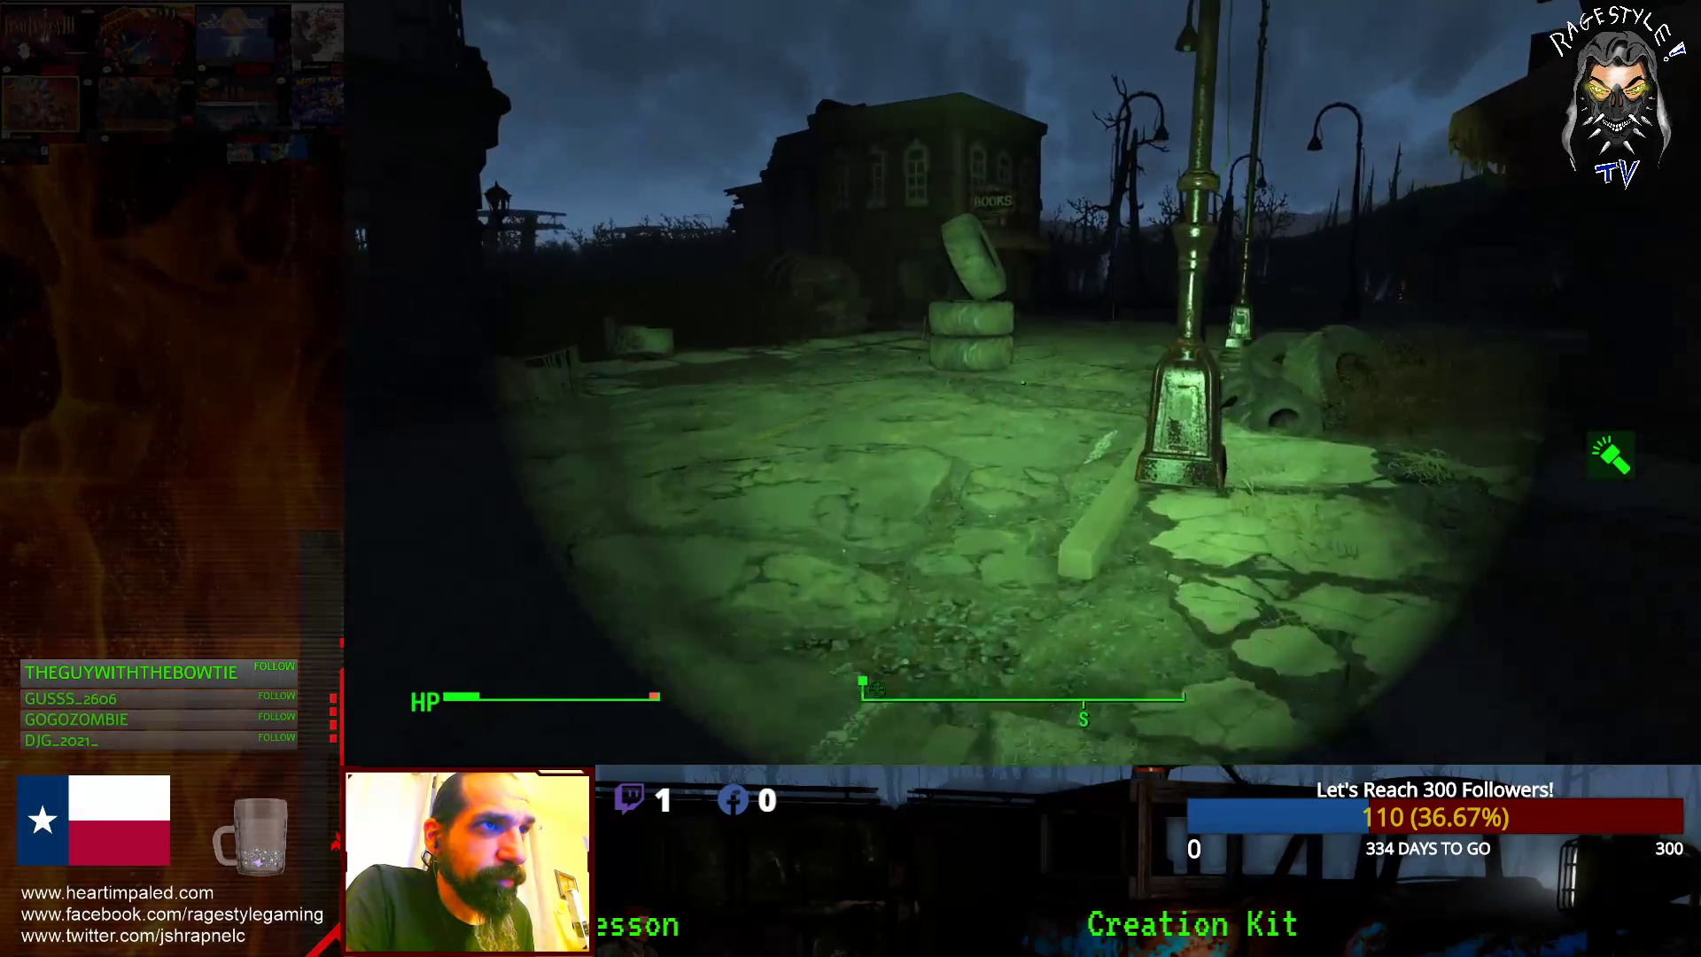
{"action": "key", "text": "w"}
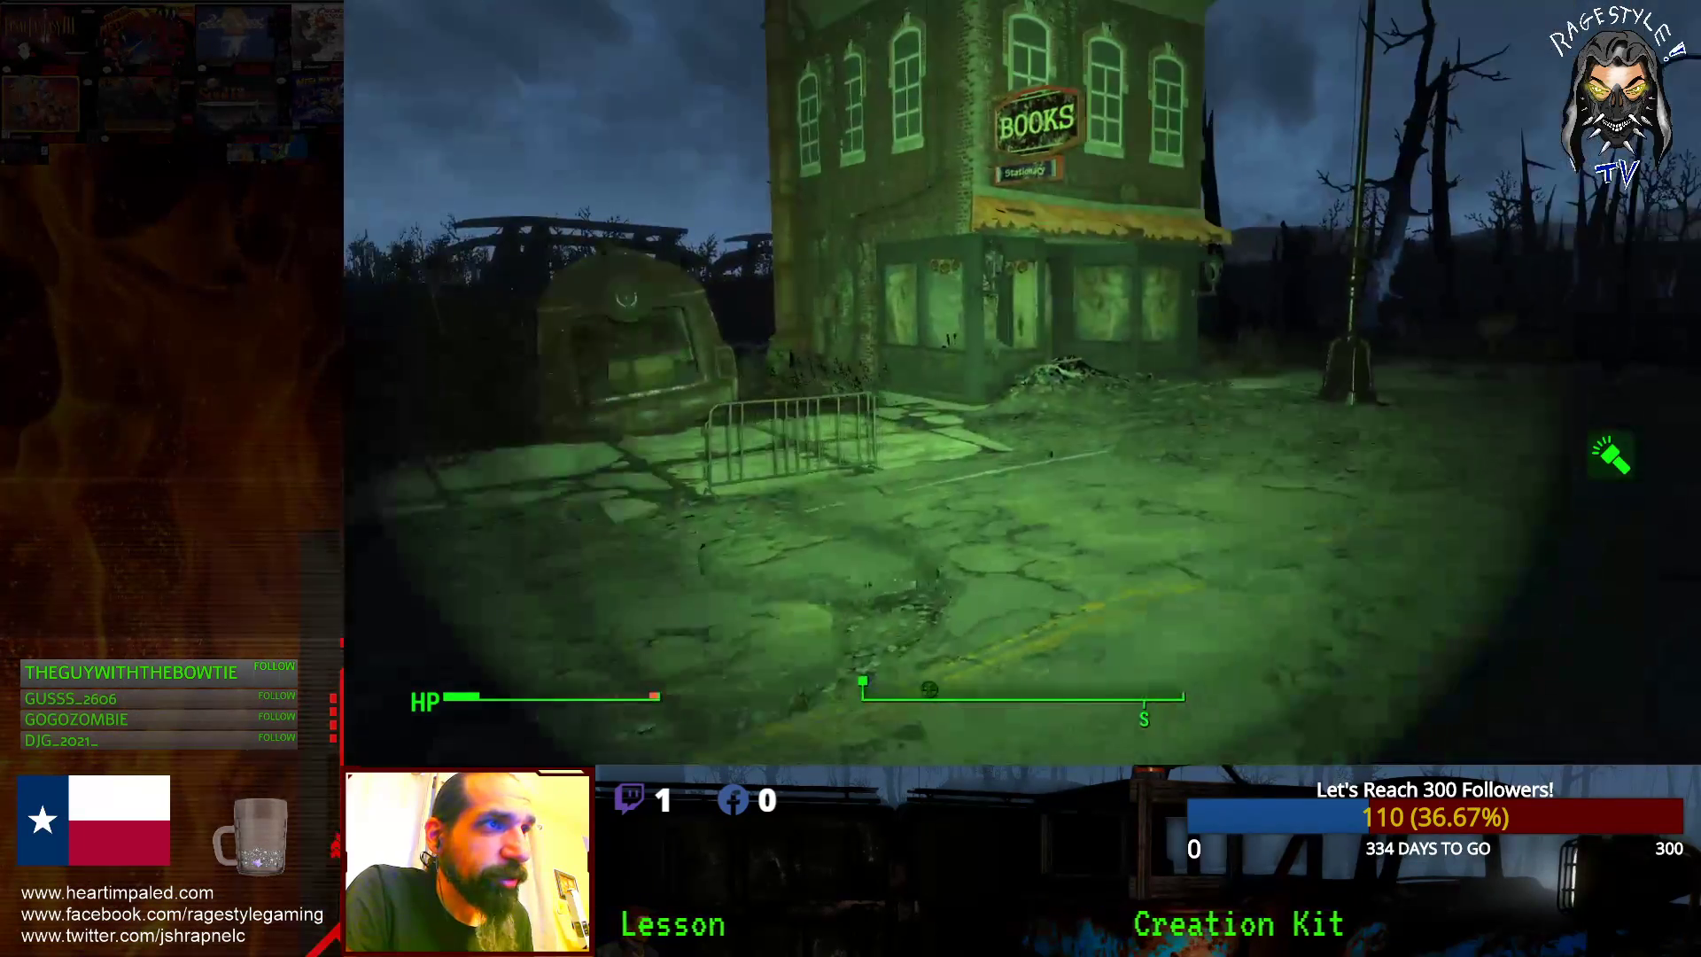
{"action": "key", "text": "w"}
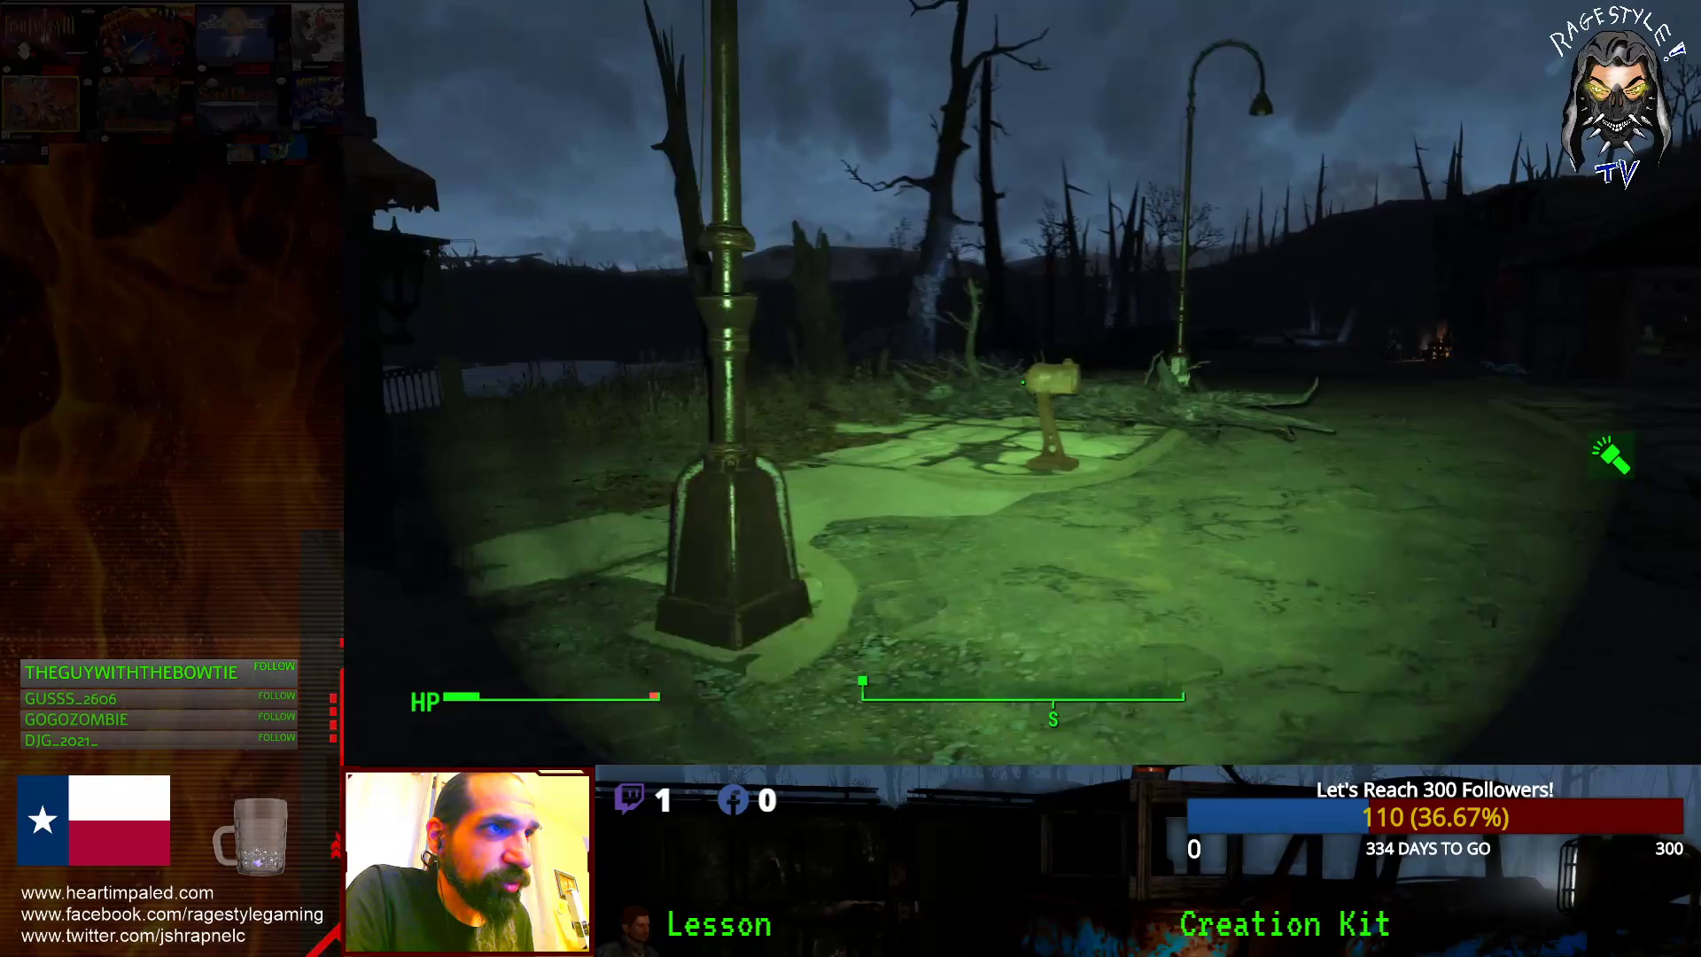
{"action": "key", "text": "w"}
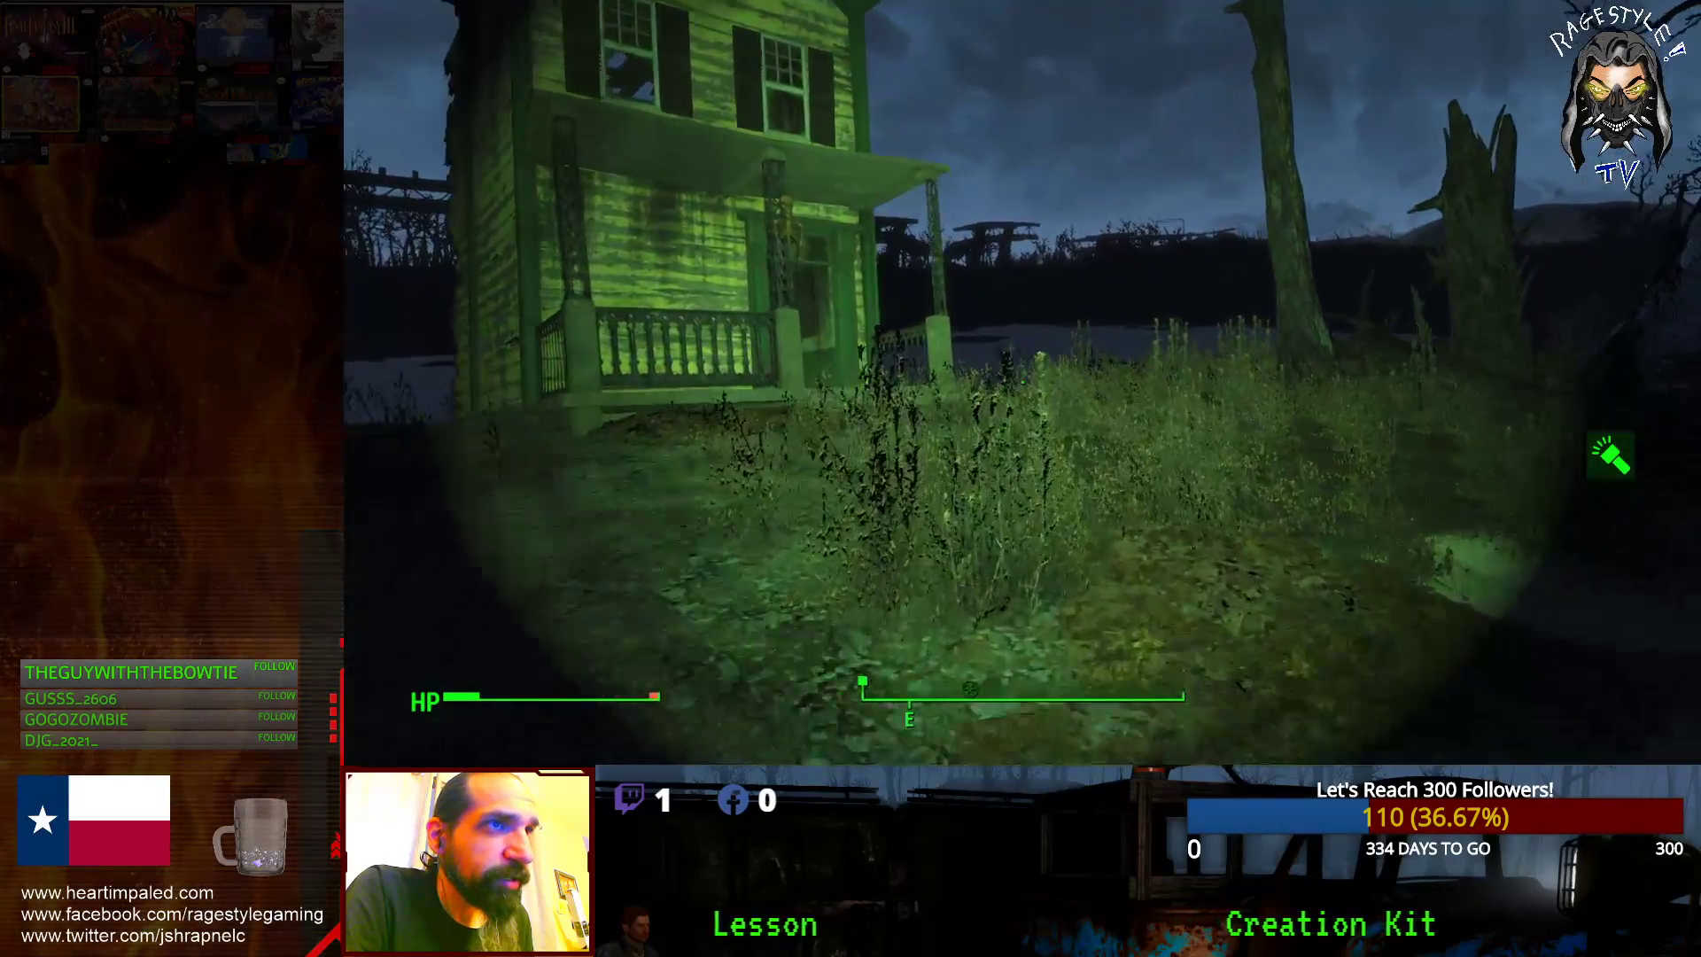
{"action": "key", "text": "w"}
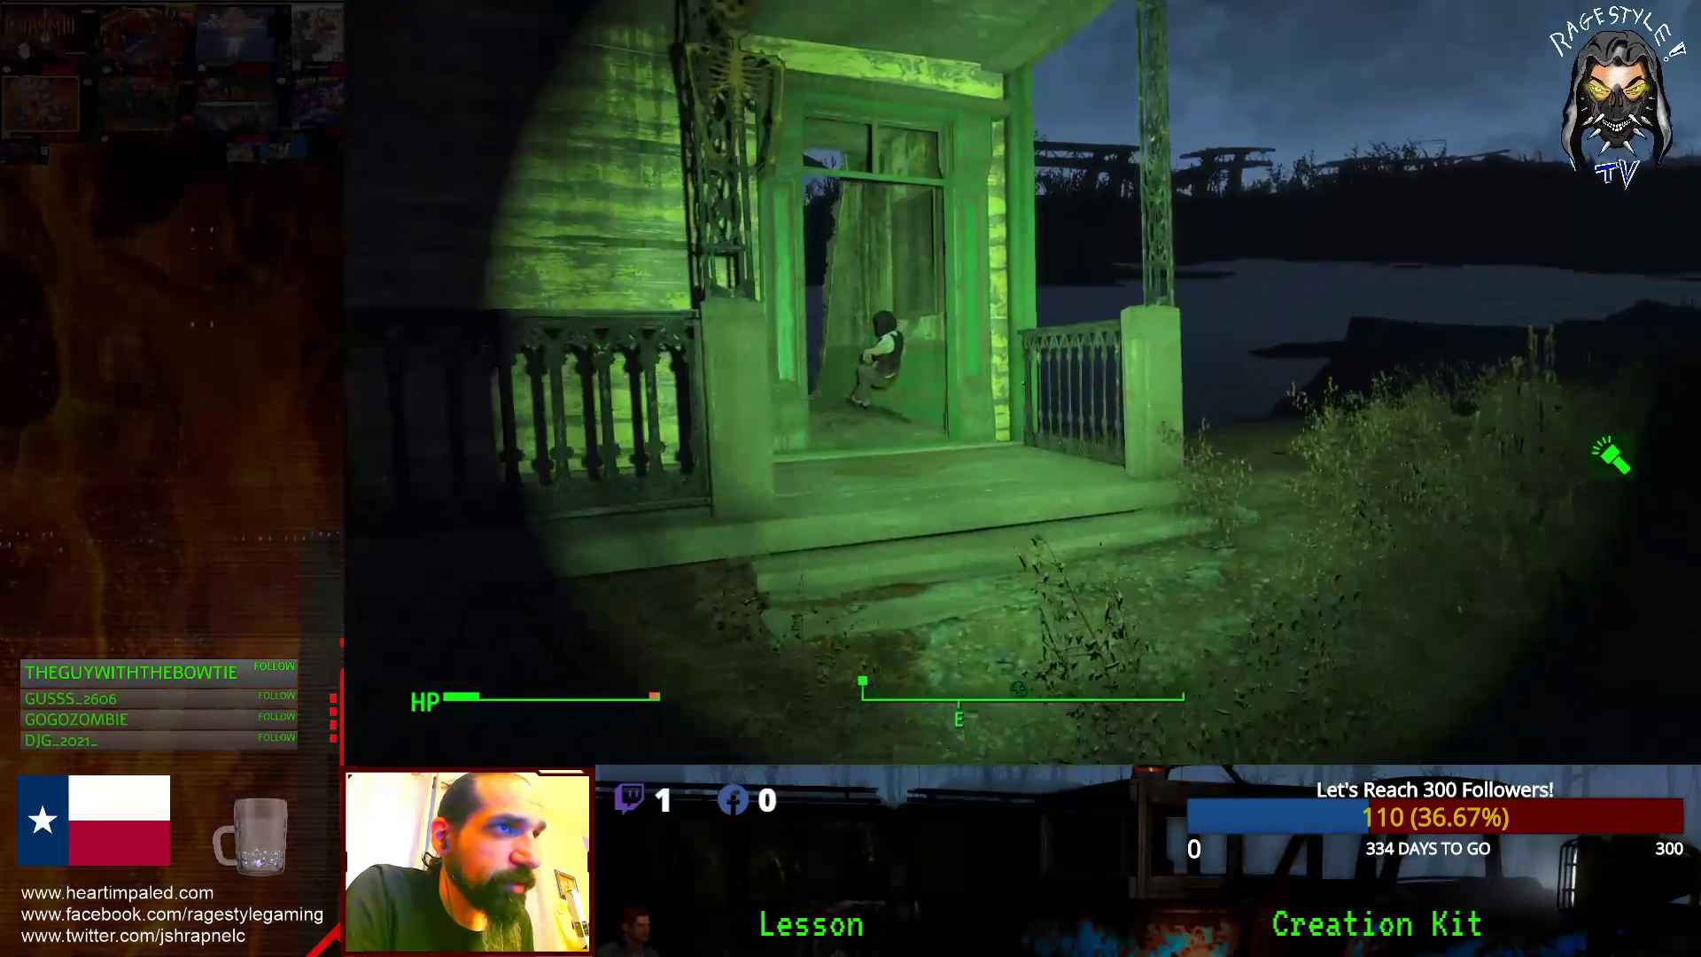
{"action": "key", "text": "w"}
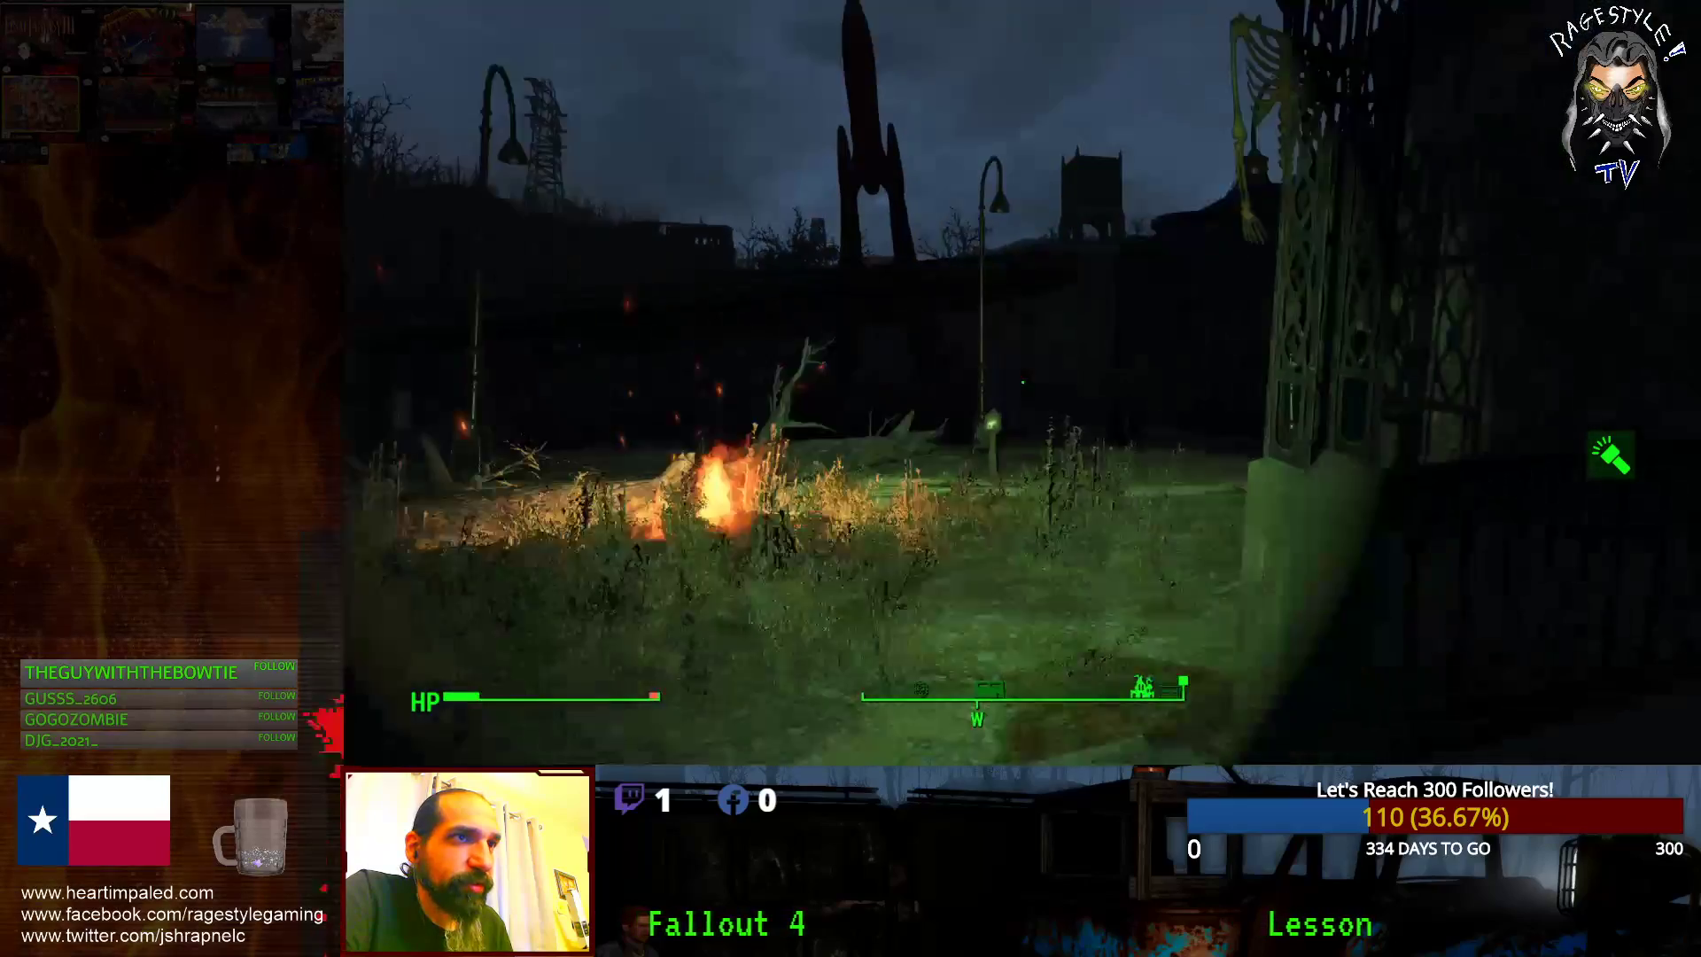
- Fast travel to Sanctuary from the Pip-Boy map and collect the quest reward from the quest giver
{"action": "key", "text": "m"}
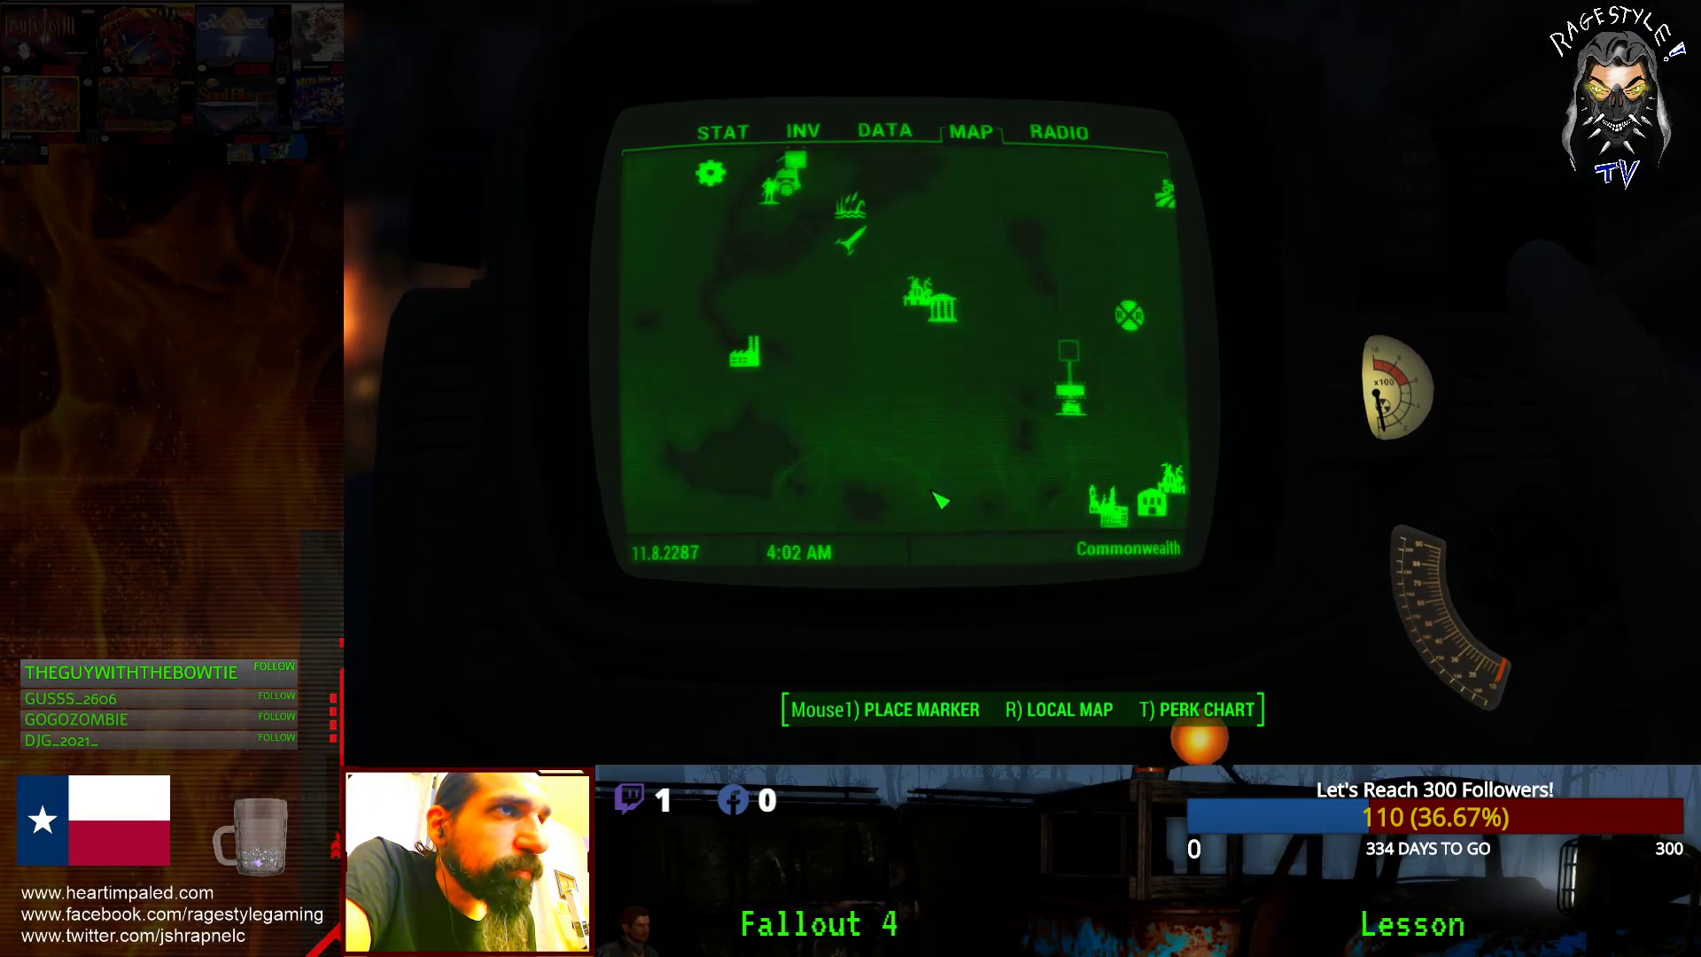
{"action": "left_click", "coordinate": [805, 295]}
{"action": "key", "text": "Return"}
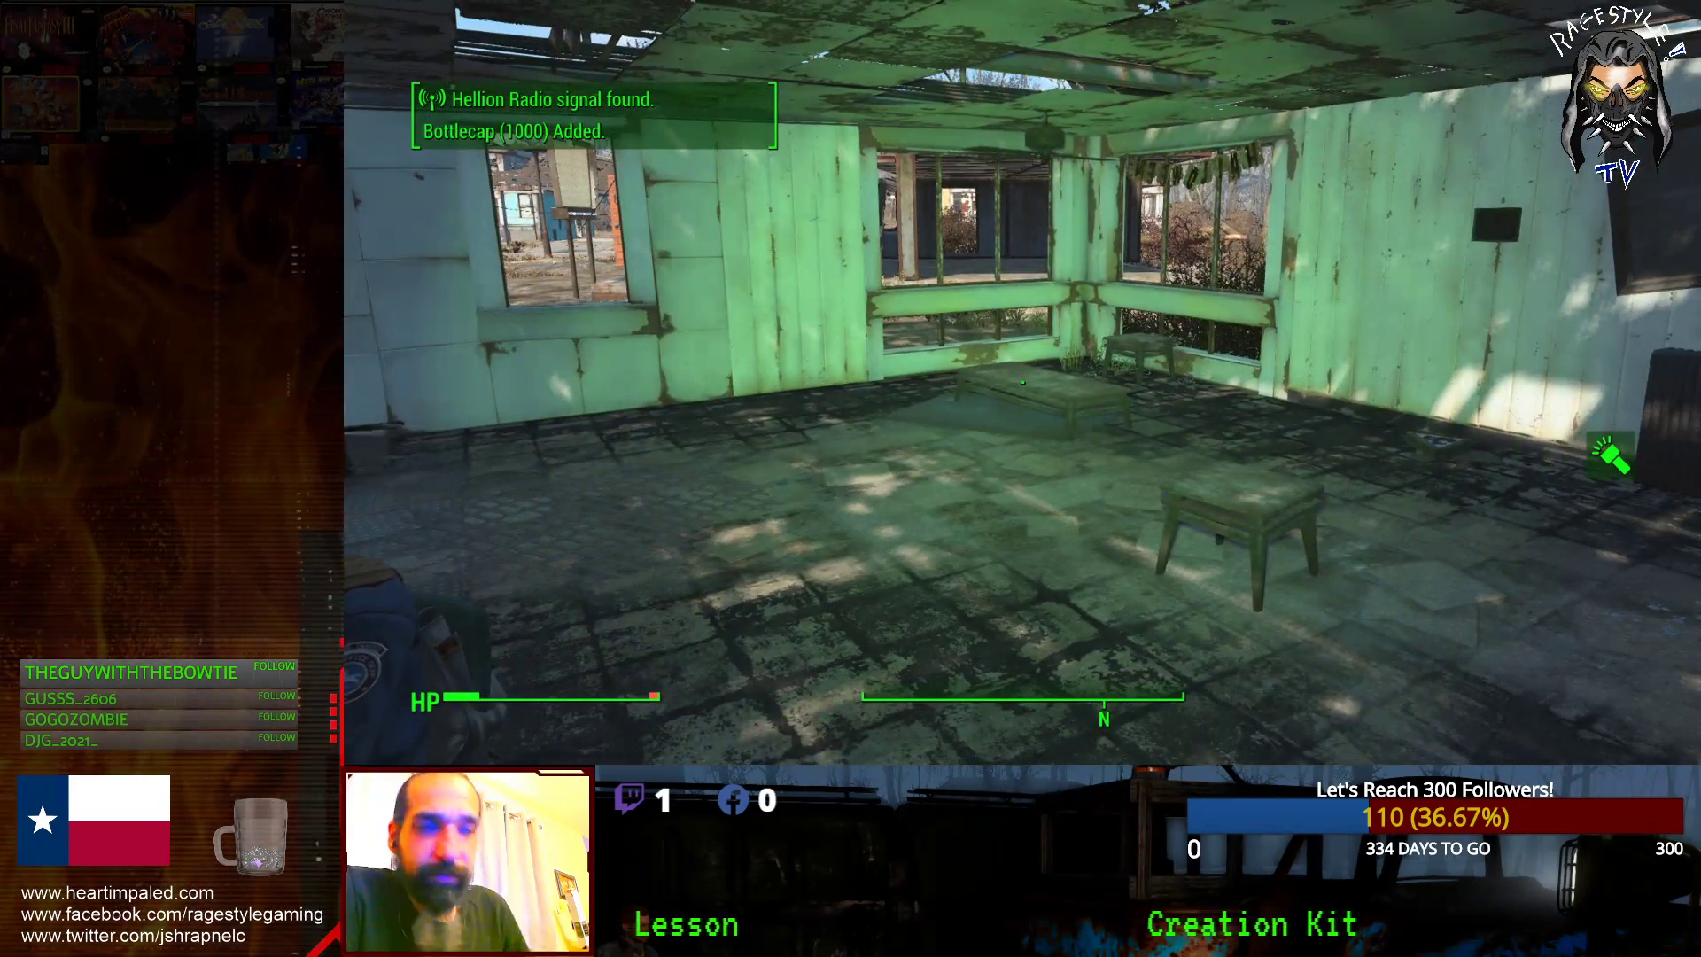
- Close the game with the quitgame console command and return to the Creation Kit
{"action": "key", "text": "grave"}
{"action": "type", "text": "quitgam"}
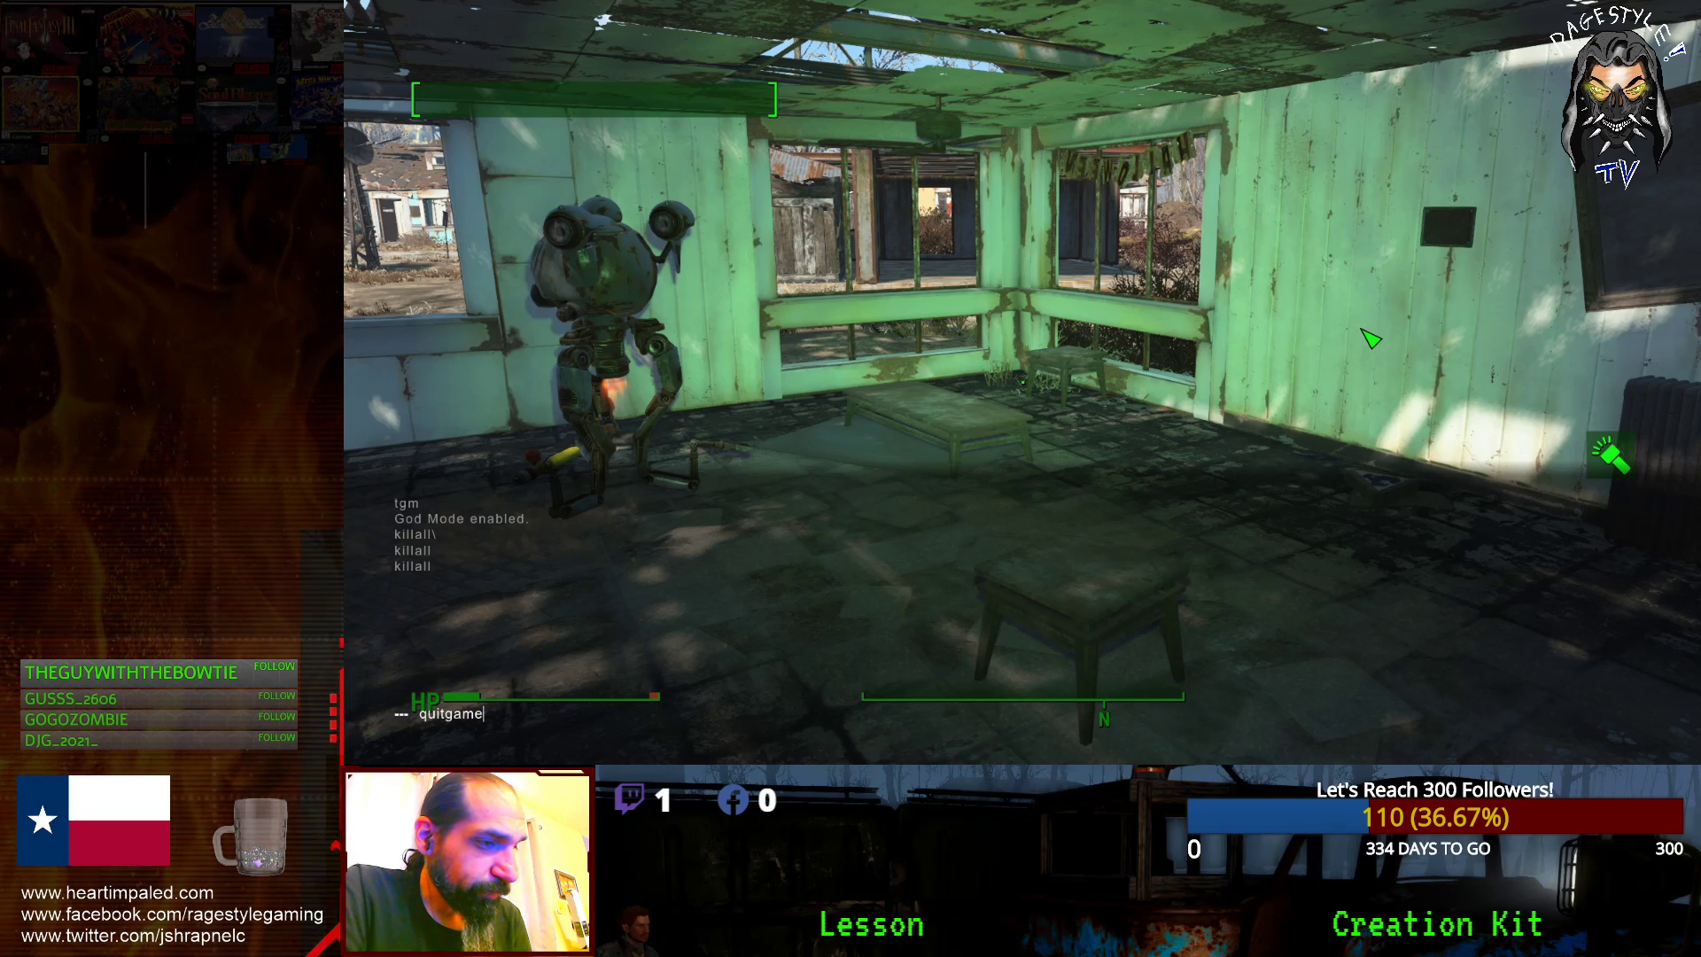
{"action": "type", "text": "e"}
{"action": "key", "text": "Return"}
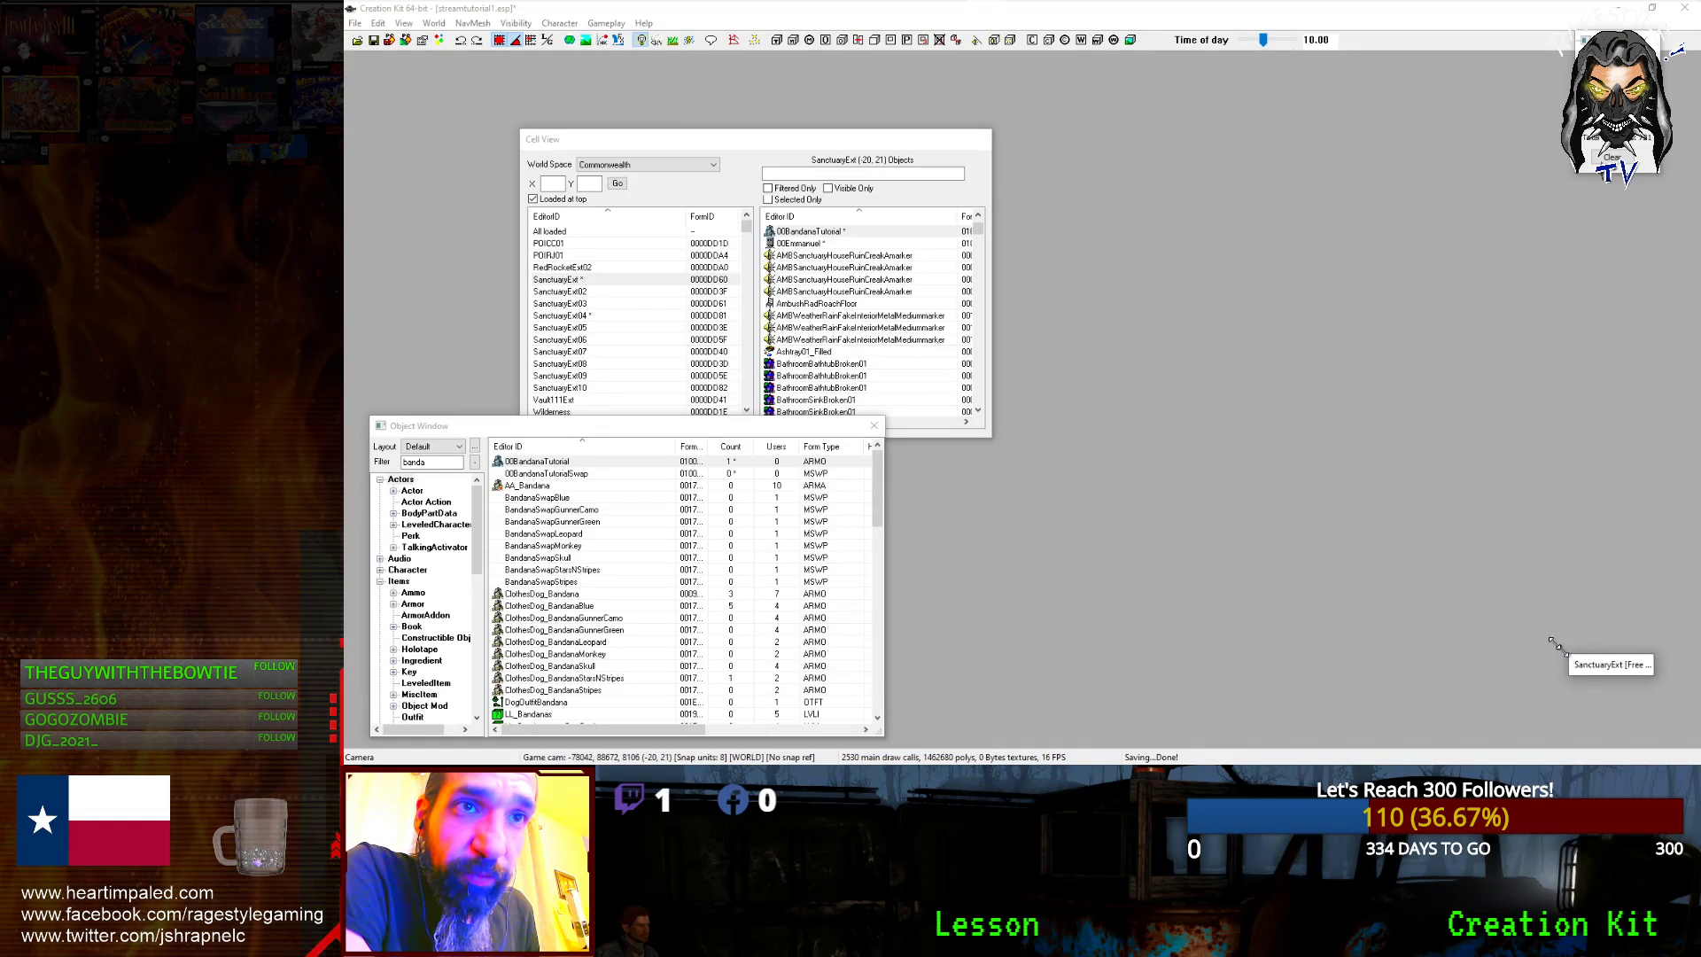
- Enlarge the SanctuaryExt render window and frame the uniformed NPC standing in the yard
{"action": "left_click_drag", "start_coordinate": [1559, 647], "coordinate": [1108, 161]}
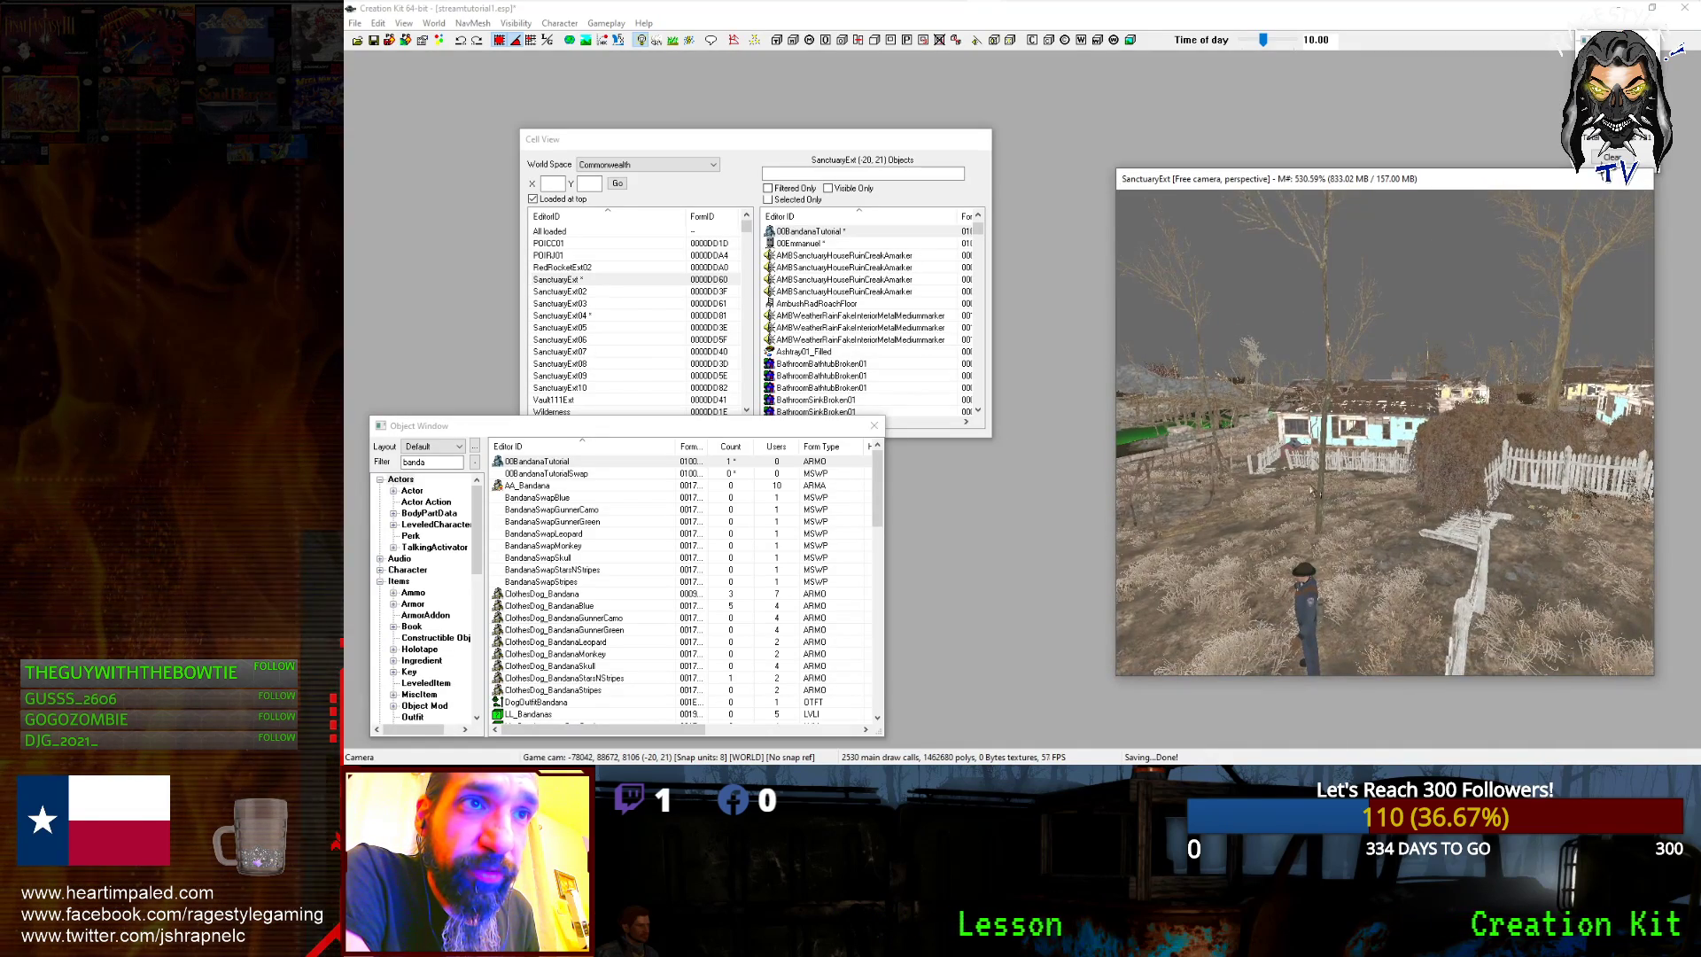
{"action": "middle_click_drag", "start_coordinate": [1346, 478], "coordinate": [1405, 447]}
{"action": "scroll", "coordinate": [1404, 452], "scroll_direction": "up", "scroll_amount": 5}
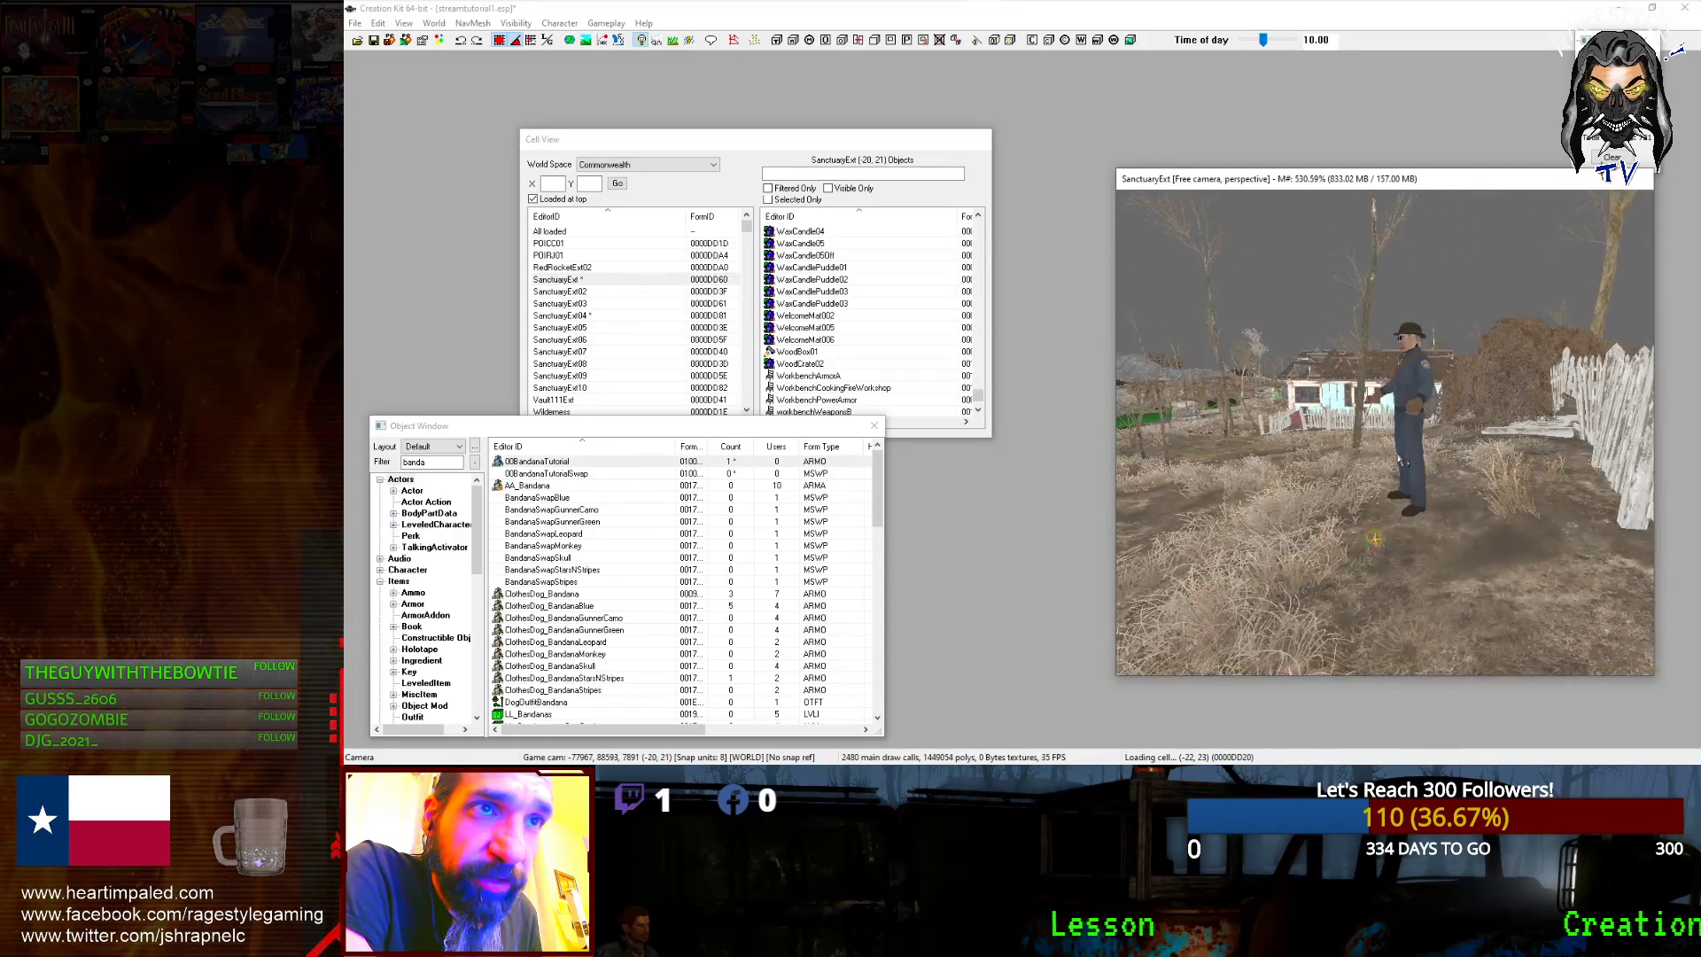
{"action": "scroll", "coordinate": [1389, 478], "scroll_direction": "down", "scroll_amount": 2}
{"action": "scroll", "coordinate": [1364, 563], "scroll_direction": "down", "scroll_amount": 3}
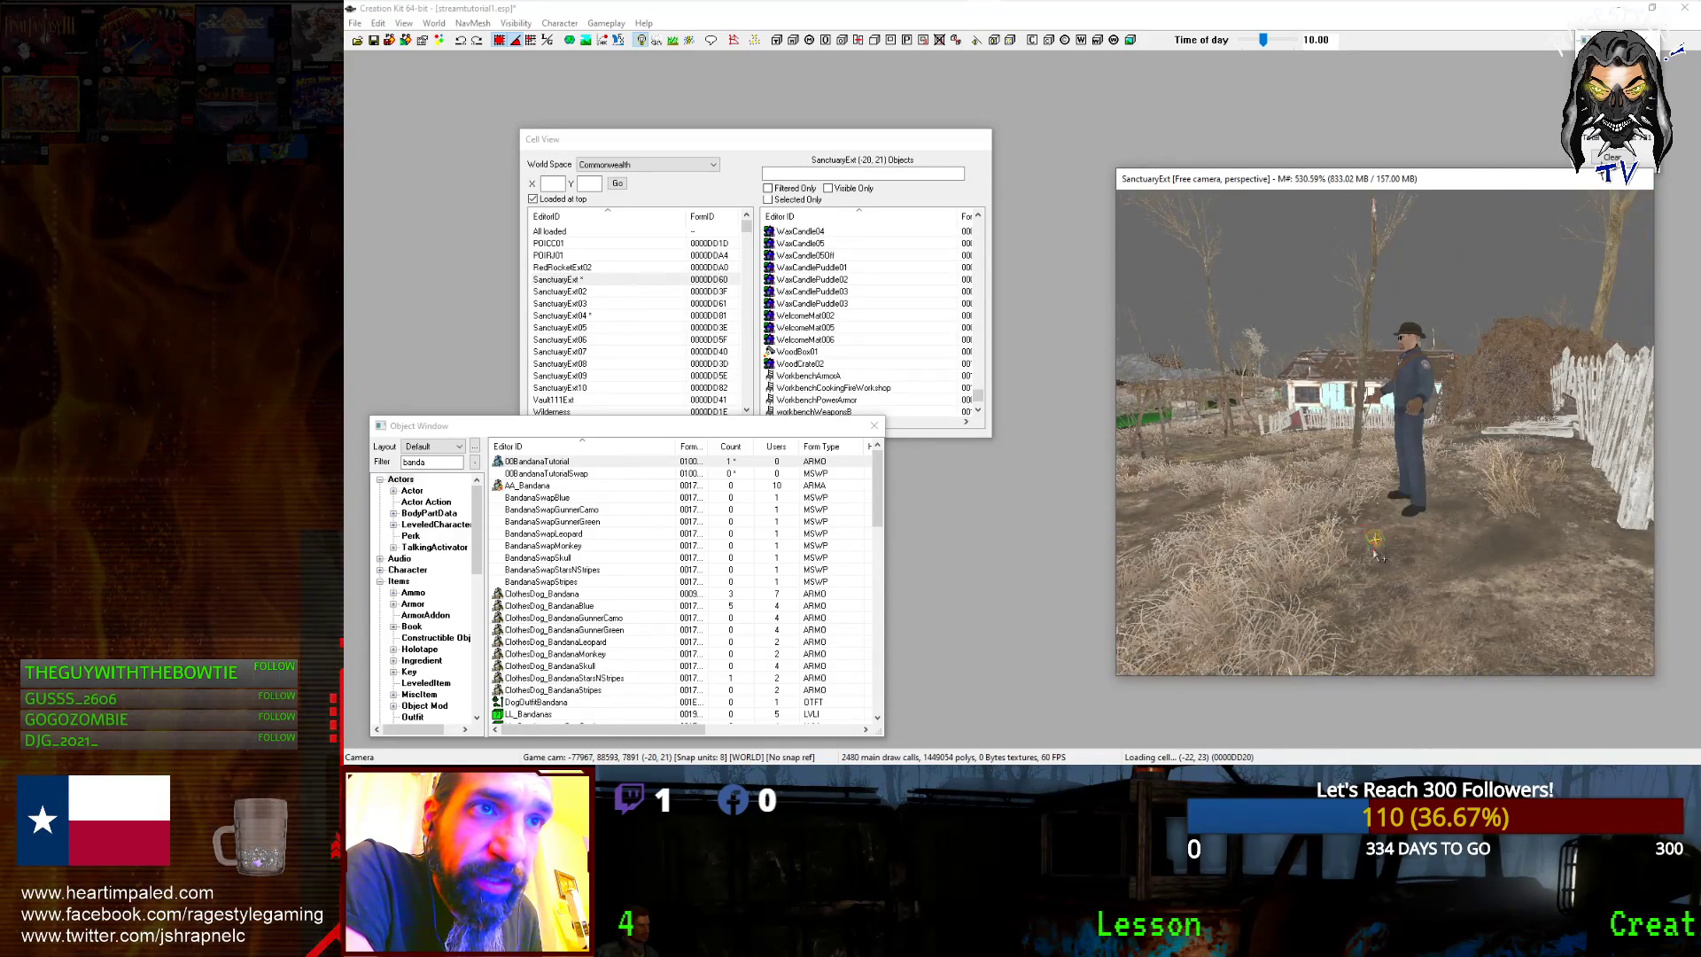